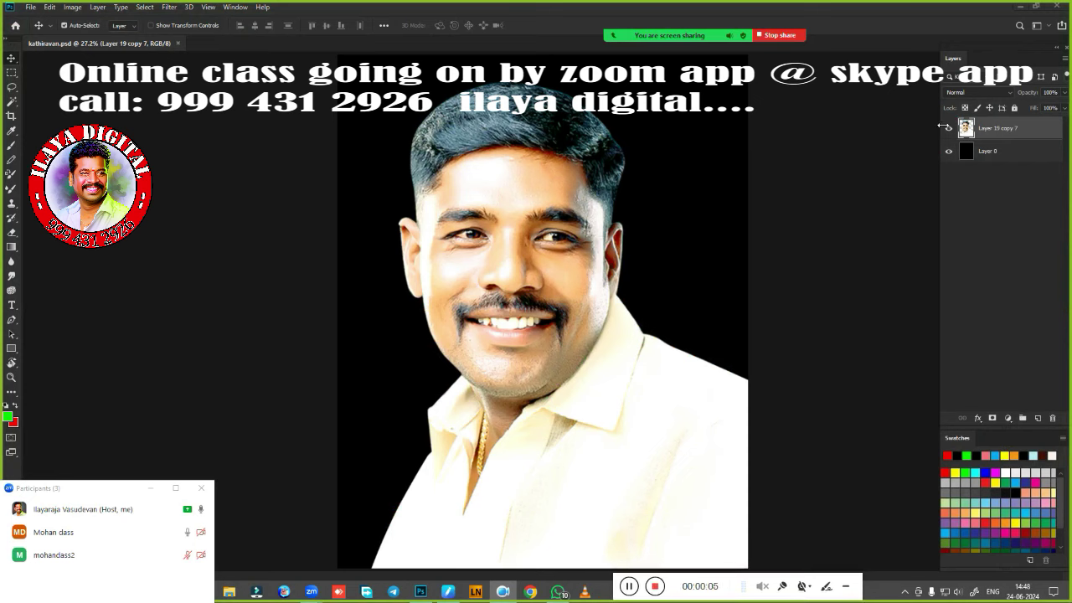
Check the black background's transparency, then duplicate Layer 19 copy 7 above it.
{"action": "left_click", "coordinate": [949, 150]}
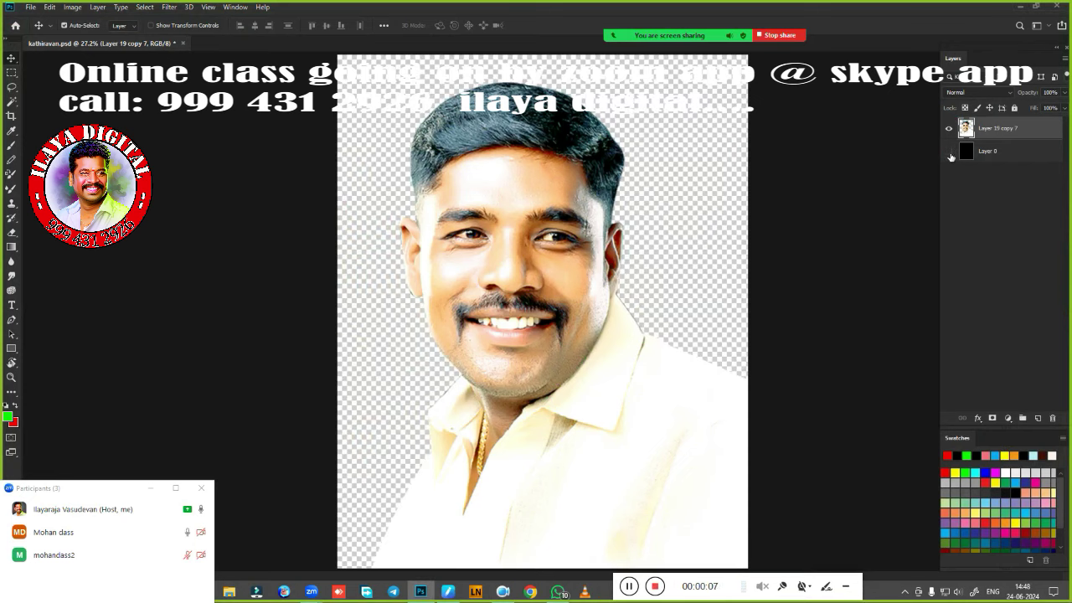
{"action": "left_click", "coordinate": [949, 151]}
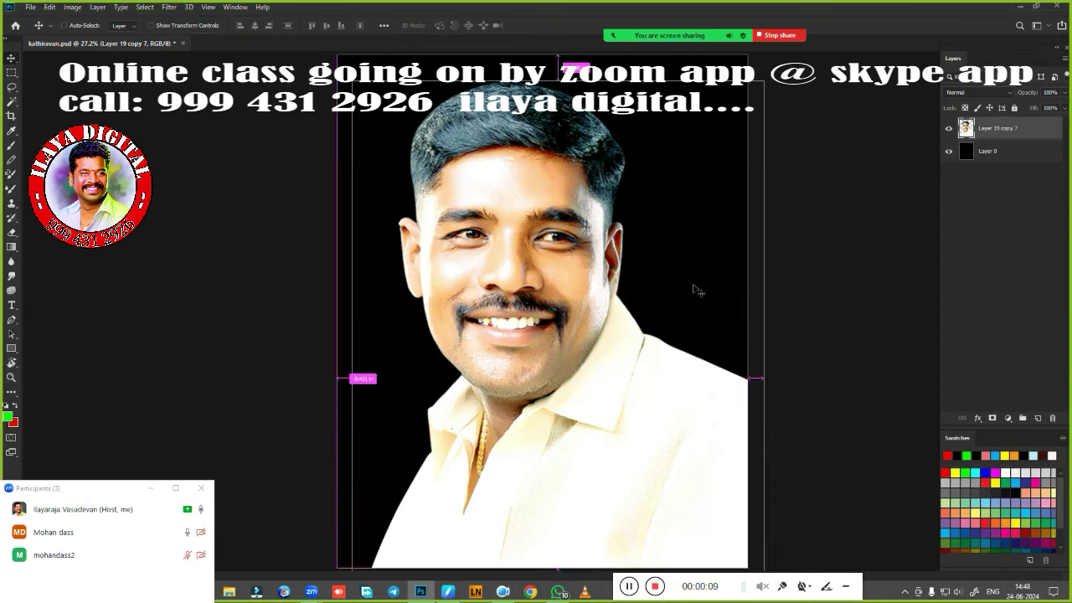
{"action": "left_click_drag", "start_coordinate": [693, 275], "coordinate": [699, 291]}
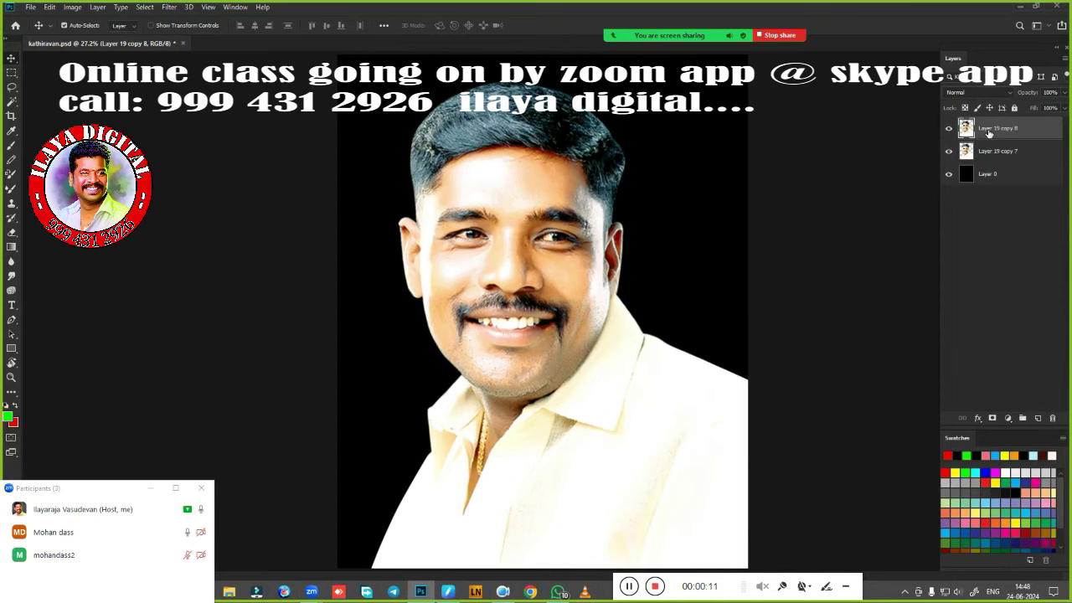
{"action": "left_click", "coordinate": [949, 128]}
{"action": "left_click", "coordinate": [950, 128]}
Zoom in and out to inspect the face on the new portrait copy.
{"action": "scroll", "coordinate": [521, 279], "scroll_direction": "up", "scroll_amount": 4}
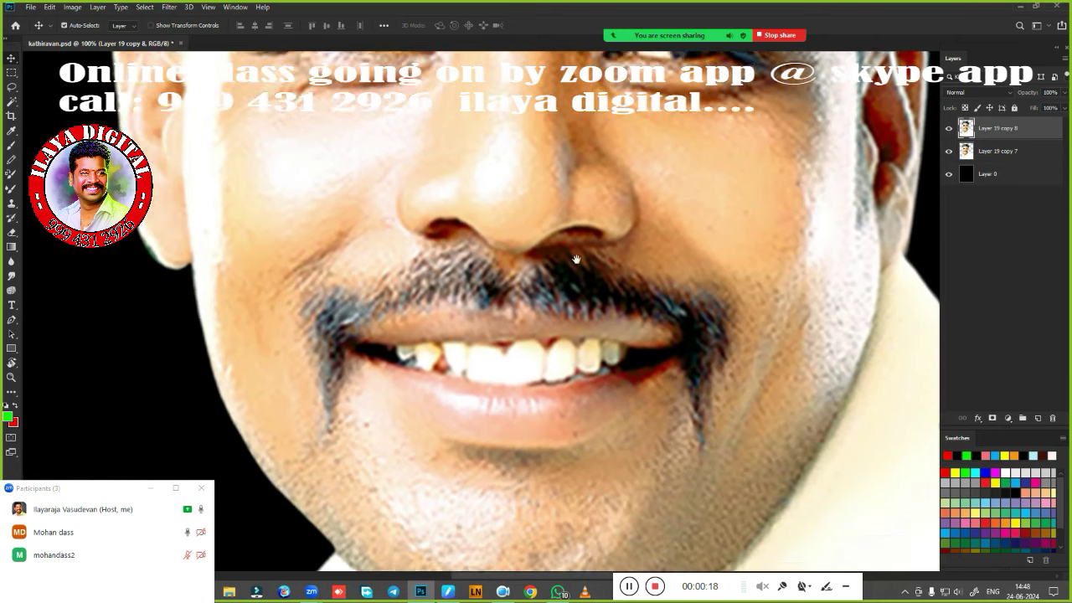
{"action": "scroll", "coordinate": [545, 206], "scroll_direction": "down", "scroll_amount": 1}
{"action": "scroll", "coordinate": [549, 226], "scroll_direction": "up", "scroll_amount": 2}
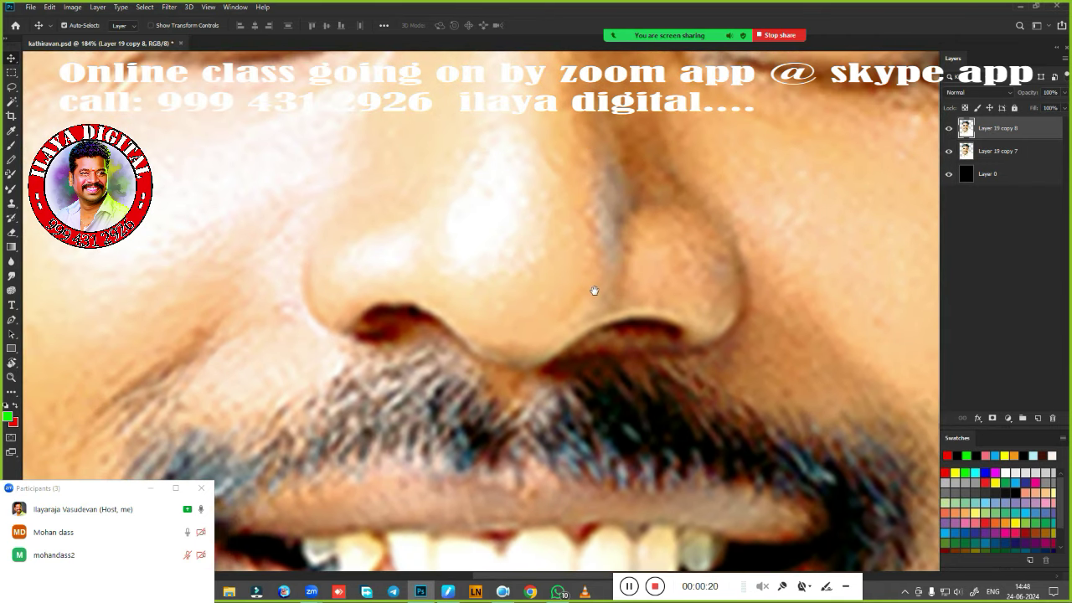
{"action": "scroll", "coordinate": [559, 267], "scroll_direction": "down", "scroll_amount": 3}
{"action": "scroll", "coordinate": [560, 266], "scroll_direction": "up", "scroll_amount": 1}
{"action": "scroll", "coordinate": [545, 251], "scroll_direction": "up", "scroll_amount": 1}
{"action": "scroll", "coordinate": [502, 255], "scroll_direction": "up", "scroll_amount": 2}
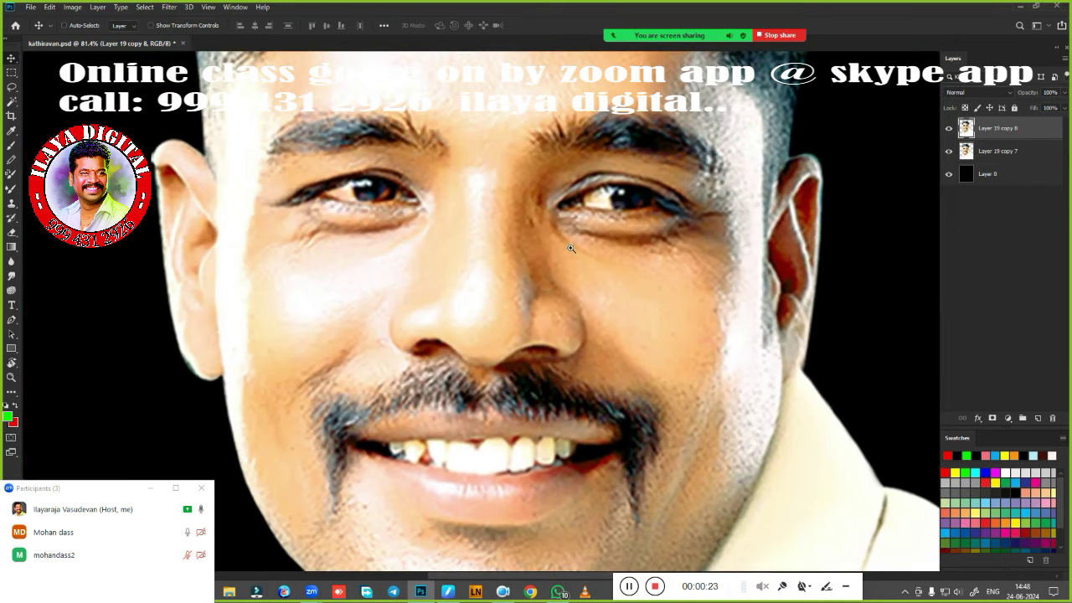
{"action": "scroll", "coordinate": [472, 263], "scroll_direction": "down", "scroll_amount": 3}
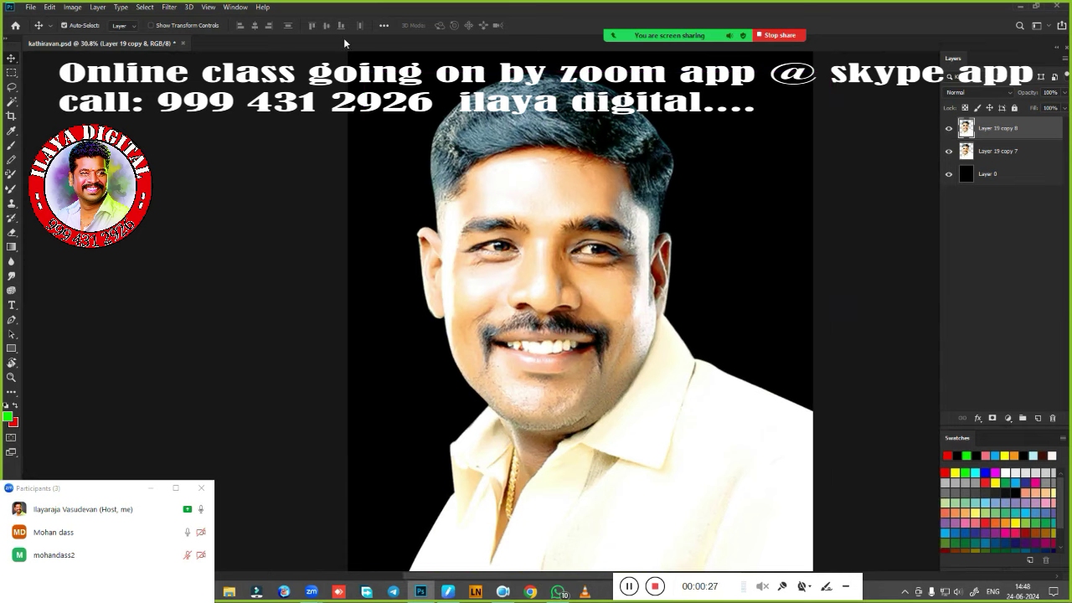
Open the portrait copy in the Camera Raw filter with the preview zoomed onto the face.
{"action": "left_click", "coordinate": [170, 7]}
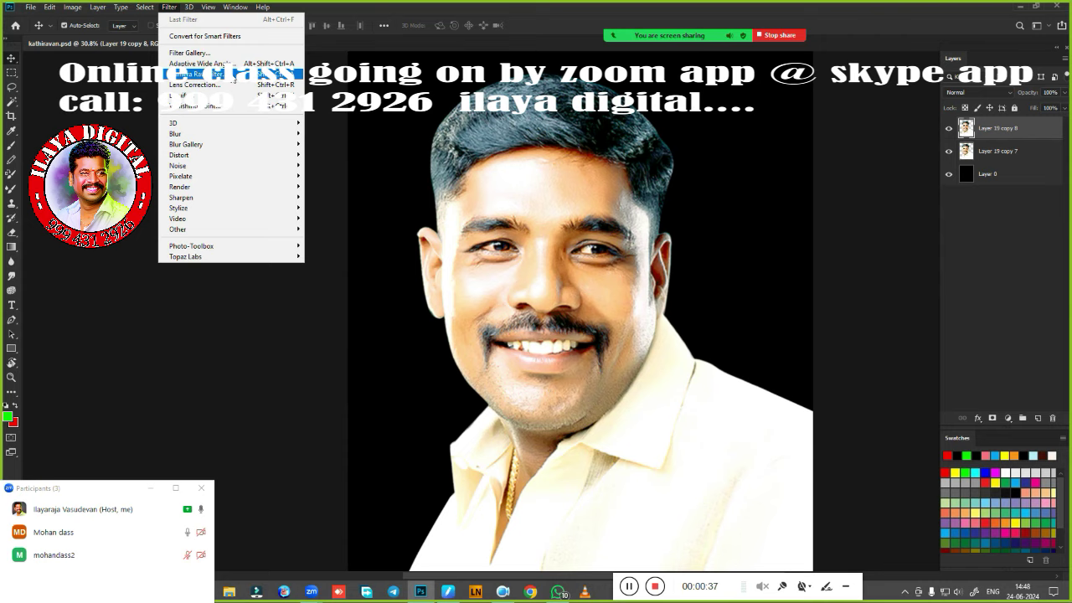
{"action": "left_click", "coordinate": [233, 76]}
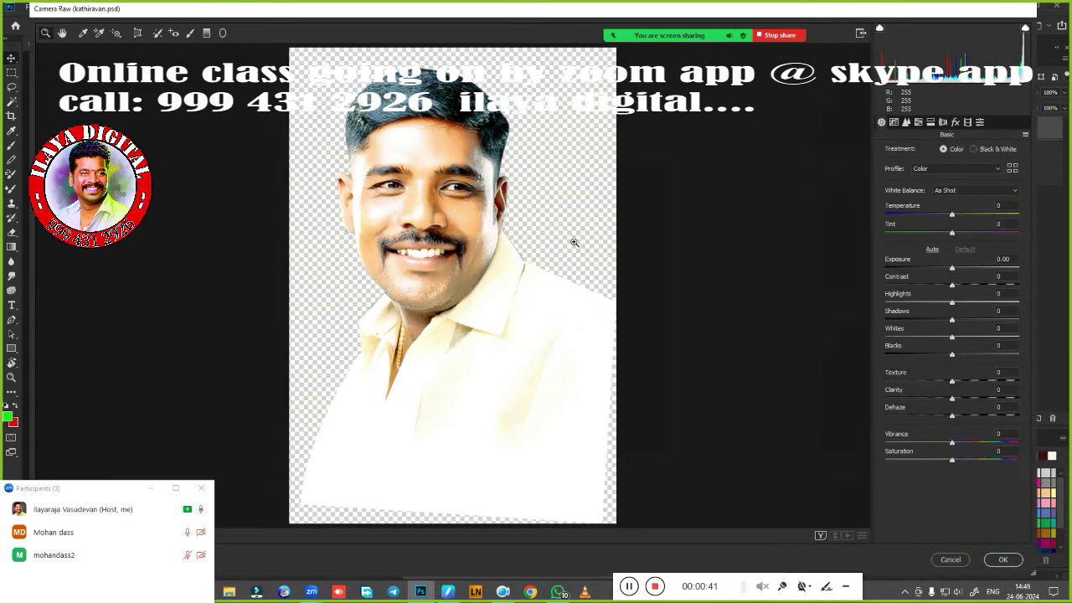
{"action": "left_click", "coordinate": [442, 219]}
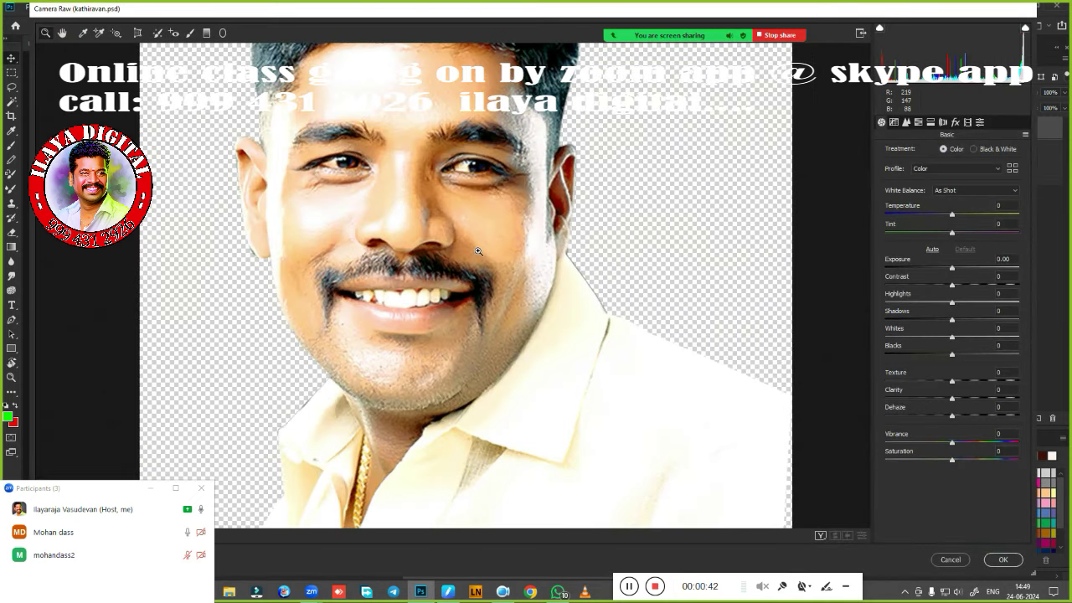
{"action": "left_click", "coordinate": [432, 209]}
{"action": "left_click", "coordinate": [422, 189]}
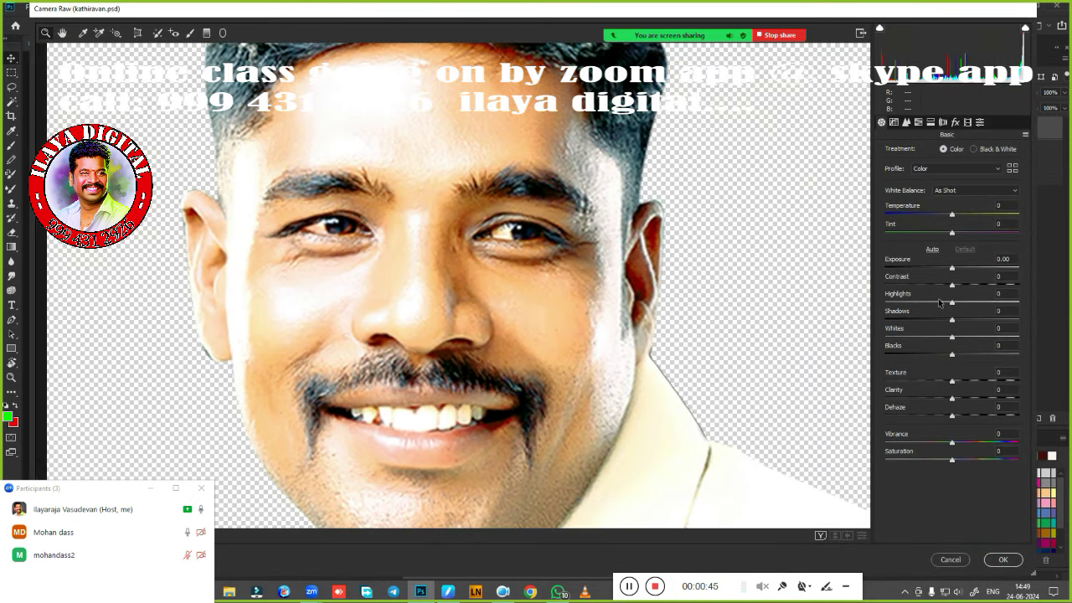
Browse the Camera Raw panels, then trial a washed-out exposure and -2.10 exposure.
{"action": "left_click", "coordinate": [894, 124]}
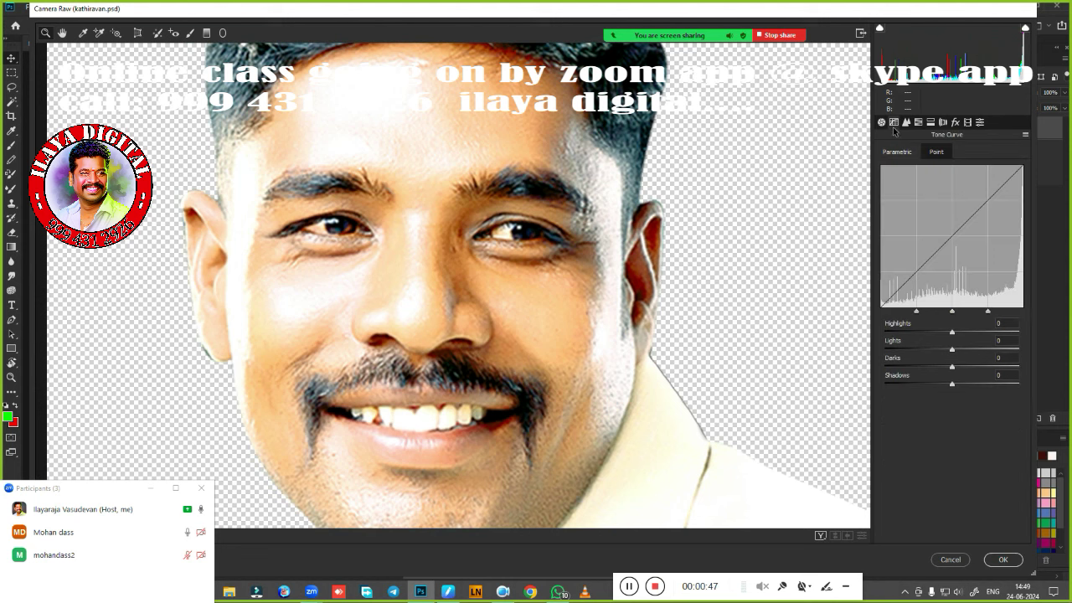
{"action": "left_click", "coordinate": [908, 124]}
{"action": "left_click", "coordinate": [917, 123]}
{"action": "left_click", "coordinate": [881, 123]}
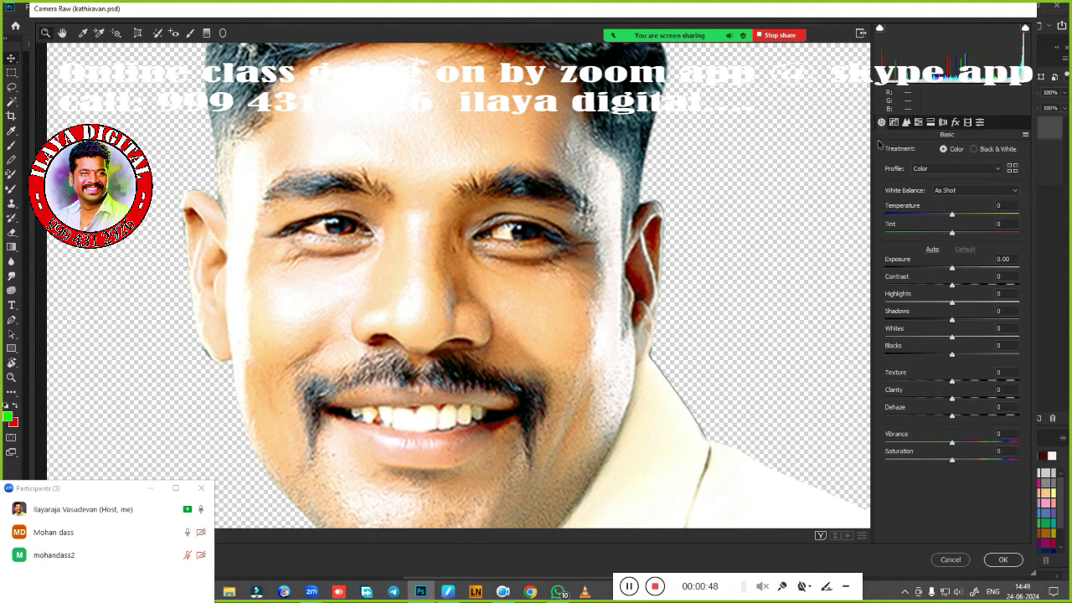
{"action": "mouse_move", "coordinate": [951, 269]}
{"action": "left_mouse_down"}
{"action": "mouse_move", "coordinate": [1010, 266]}
{"action": "mouse_move", "coordinate": [935, 268]}
{"action": "mouse_move", "coordinate": [991, 268]}
{"action": "left_mouse_up"}
{"action": "double_click", "coordinate": [952, 268]}
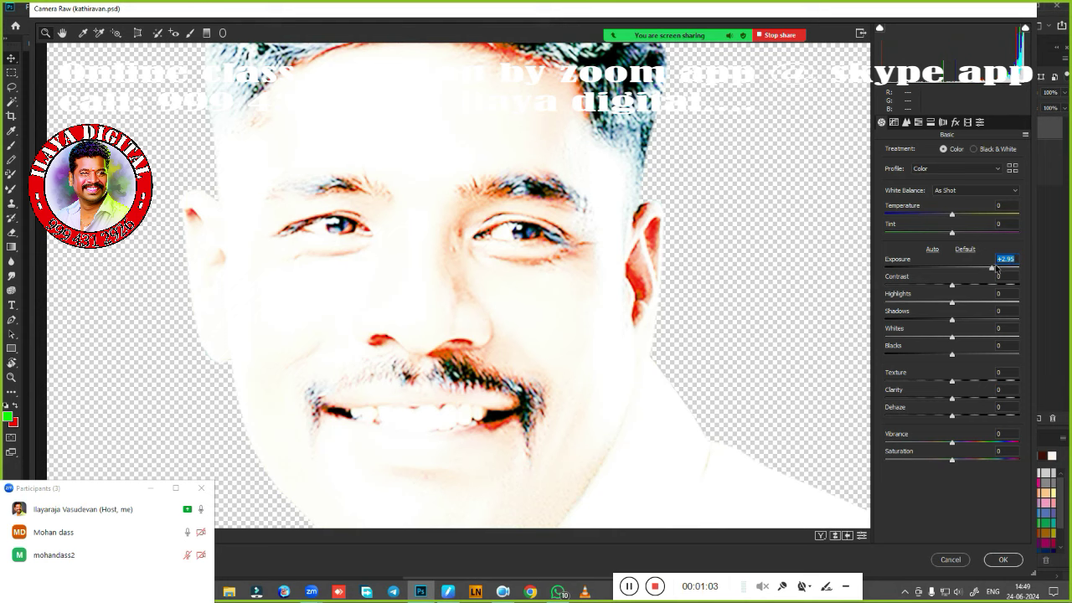
{"action": "type", "text": "-2.10"}
{"action": "key", "text": "Return"}
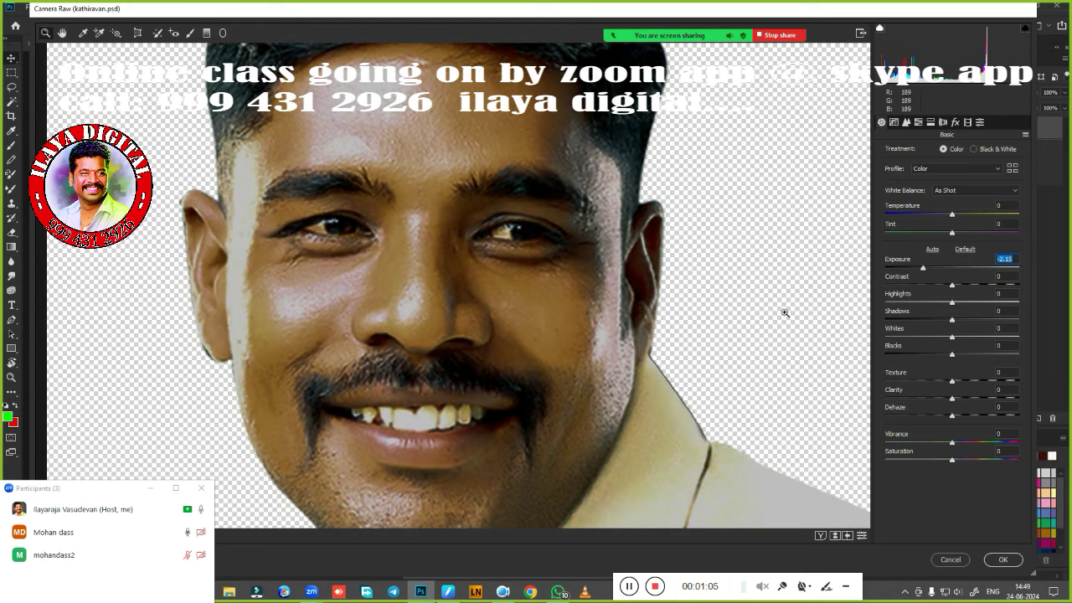
Try darker exposures around -0.80 to -1.00, resetting Exposure to 0 between trials.
{"action": "double_click", "coordinate": [923, 268]}
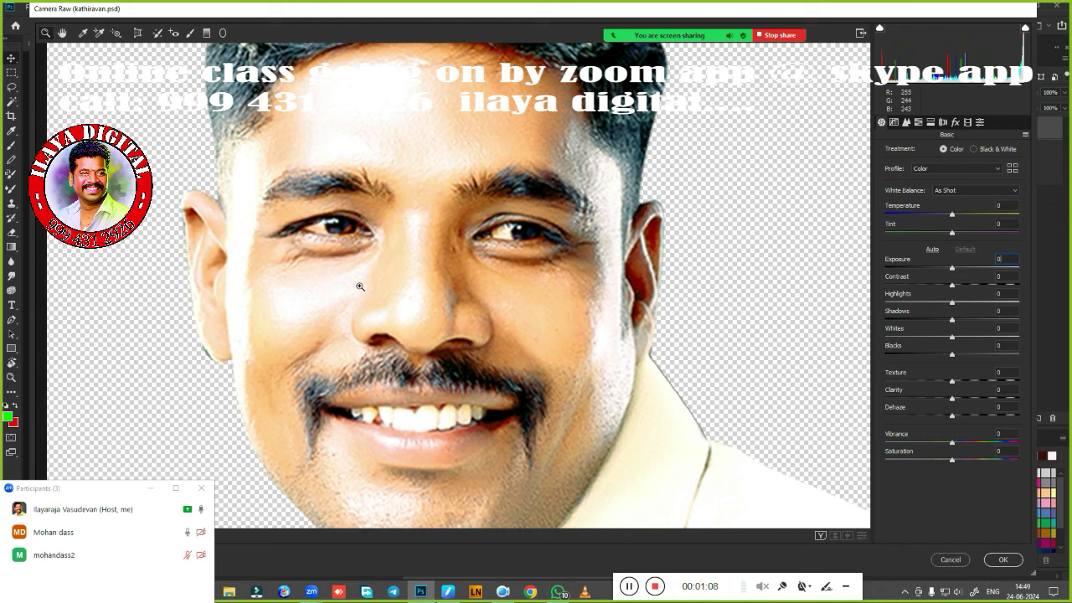
{"action": "key", "text": "Down"}
{"action": "key", "text": "Down"}
{"action": "left_click_drag", "start_coordinate": [952, 272], "coordinate": [943, 270]}
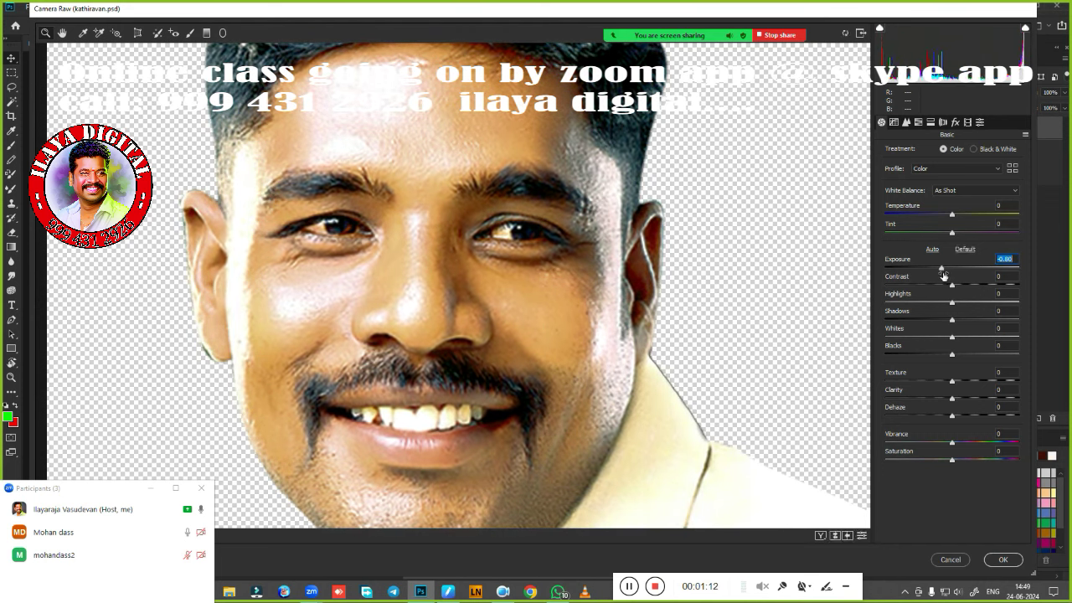
{"action": "double_click", "coordinate": [955, 274]}
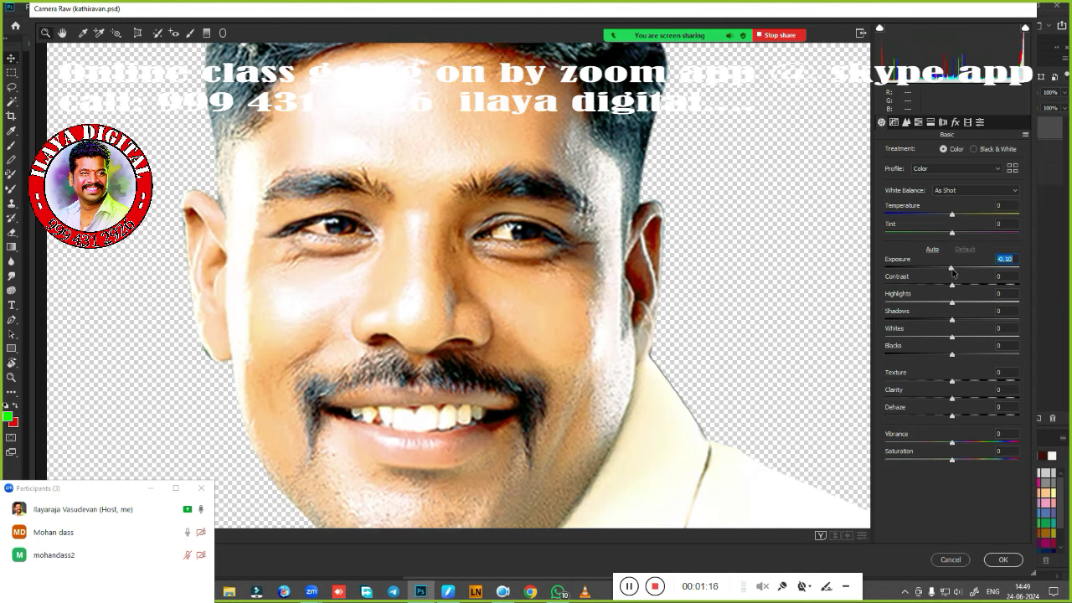
{"action": "left_click_drag", "start_coordinate": [952, 269], "coordinate": [942, 278]}
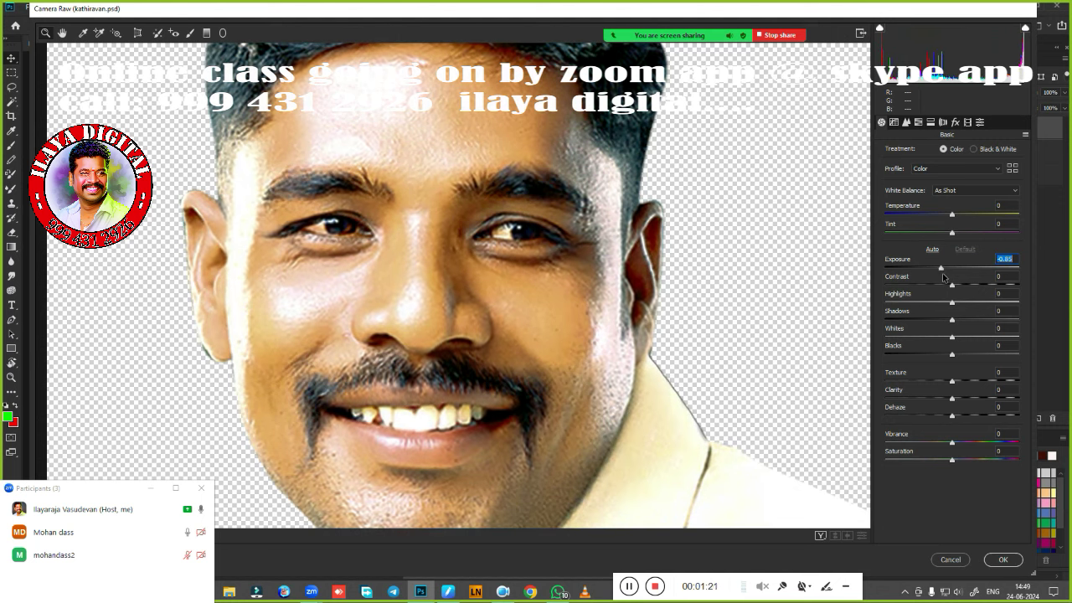
{"action": "double_click", "coordinate": [941, 269]}
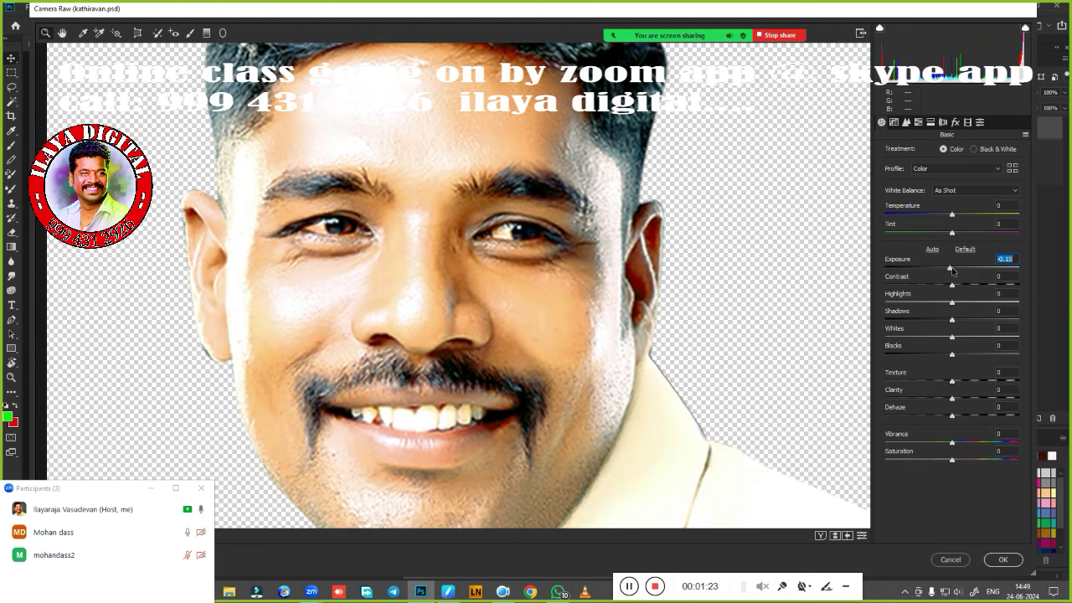
{"action": "mouse_move", "coordinate": [952, 270]}
{"action": "left_mouse_down"}
{"action": "mouse_move", "coordinate": [938, 276]}
{"action": "mouse_move", "coordinate": [951, 273]}
{"action": "left_mouse_up"}
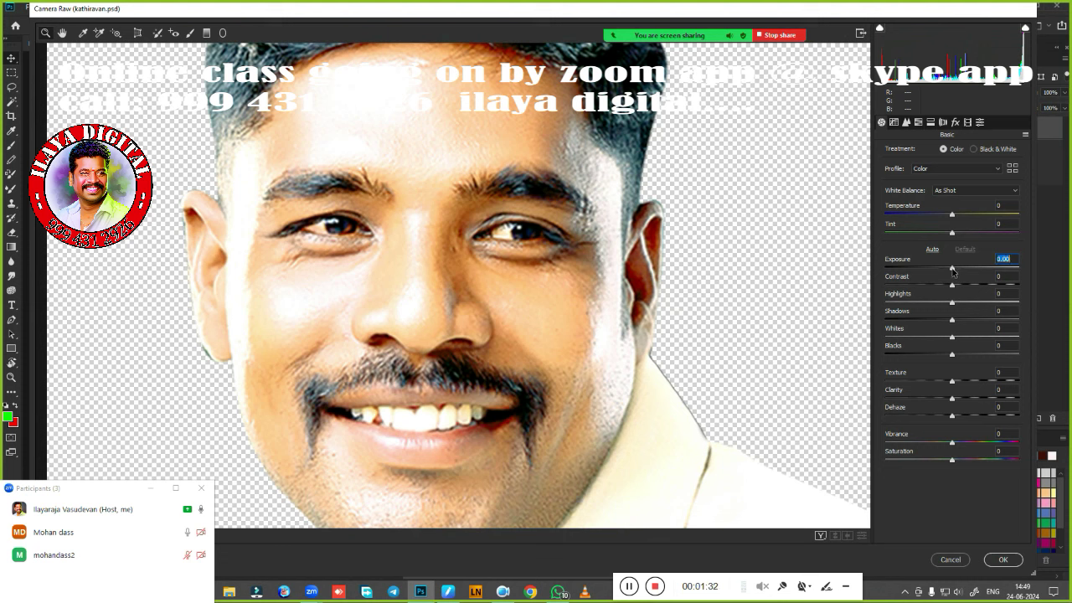
Set Exposure to -0.70, Contrast to +11 and Highlights to -30.
{"action": "left_click_drag", "start_coordinate": [952, 270], "coordinate": [942, 269]}
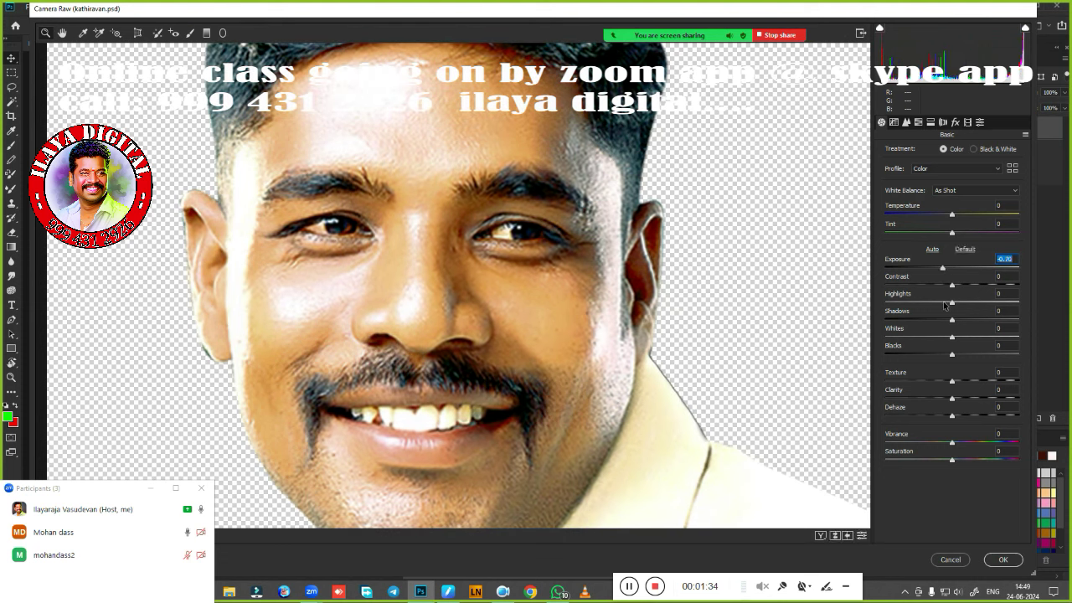
{"action": "key", "text": "Tab"}
{"action": "left_click_drag", "start_coordinate": [967, 287], "coordinate": [883, 302]}
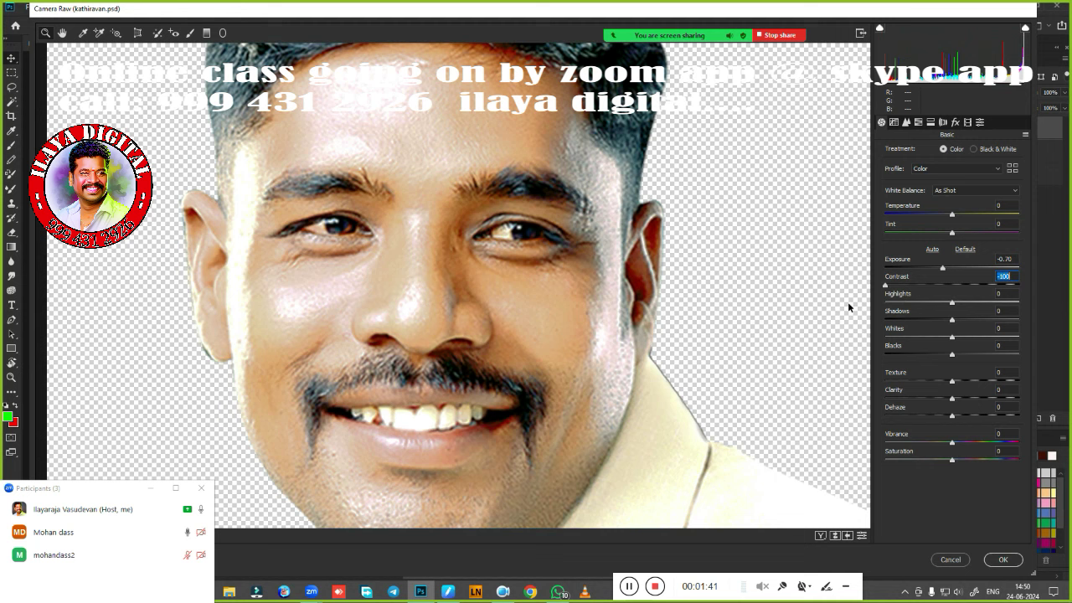
{"action": "left_click", "coordinate": [952, 286]}
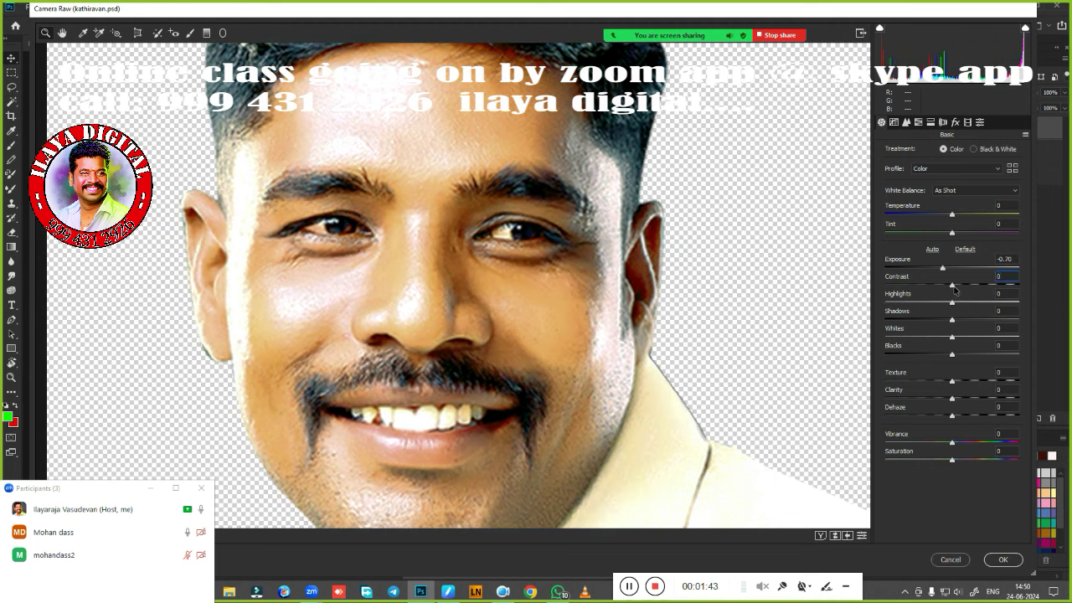
{"action": "left_click_drag", "start_coordinate": [955, 289], "coordinate": [960, 290]}
{"action": "left_click_drag", "start_coordinate": [954, 304], "coordinate": [949, 303]}
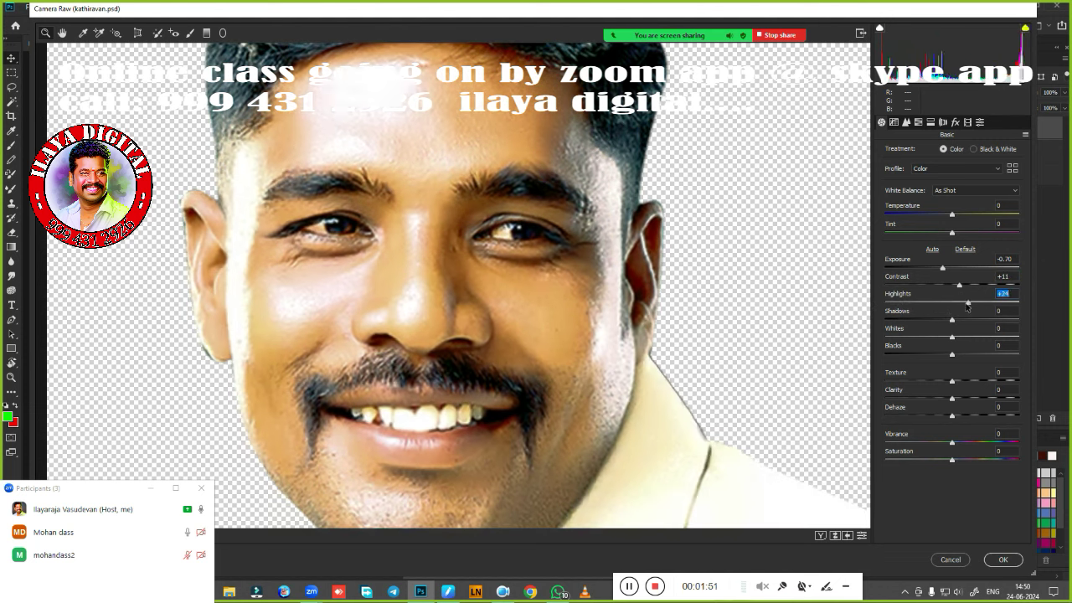
{"action": "left_click_drag", "start_coordinate": [949, 304], "coordinate": [943, 312]}
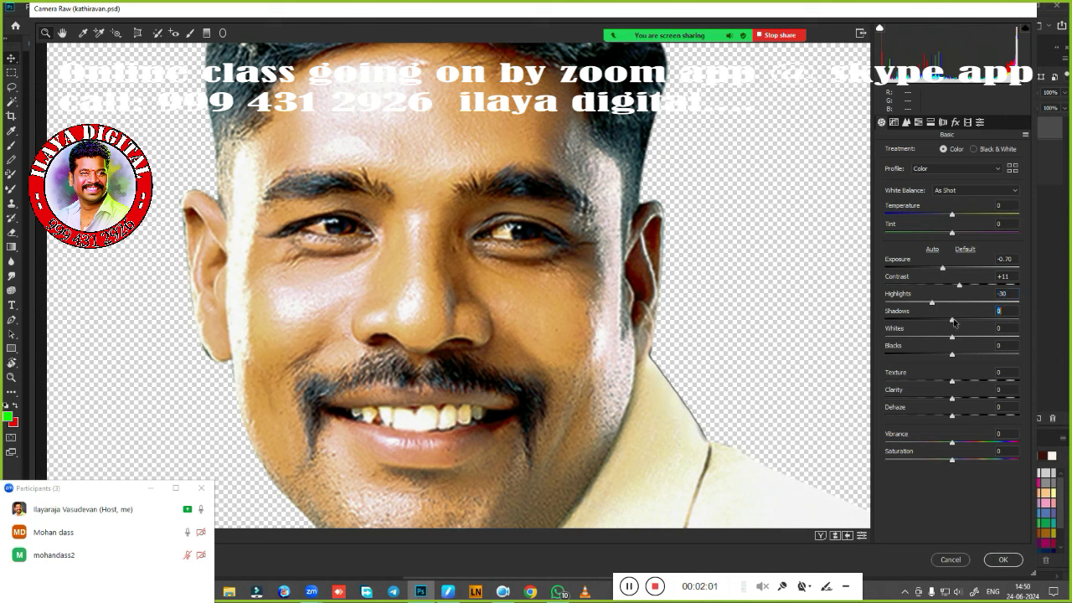
Raise Shadows to +28, deepen Blacks to -22 and settle Clarity at +8.
{"action": "key", "text": "Down"}
{"action": "key", "text": "Down"}
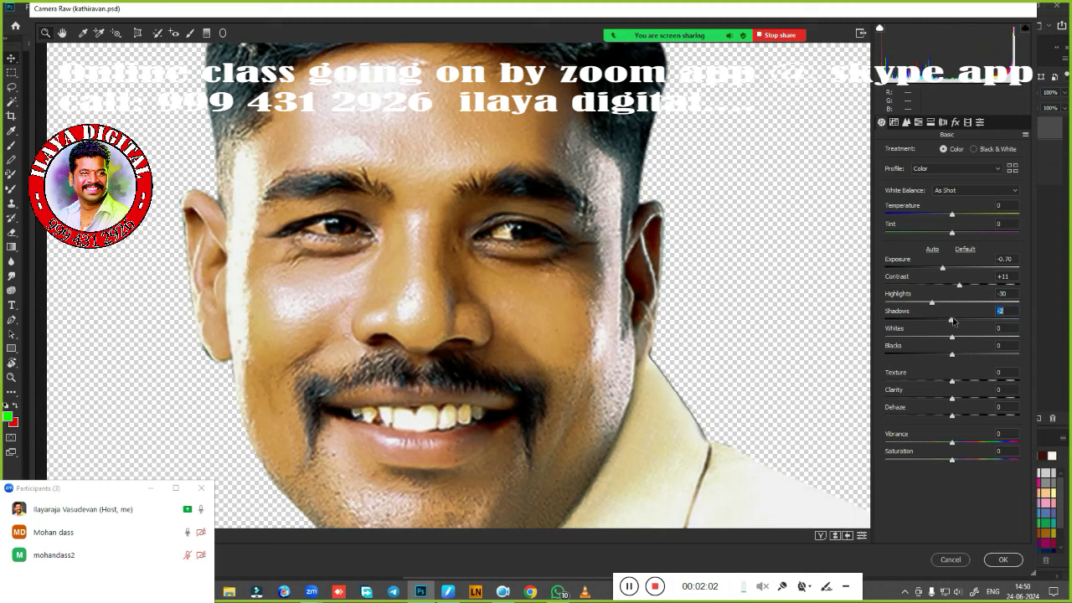
{"action": "key", "text": "Up"}
{"action": "key", "text": "Up"}
{"action": "key", "text": "Up"}
{"action": "key", "text": "Up"}
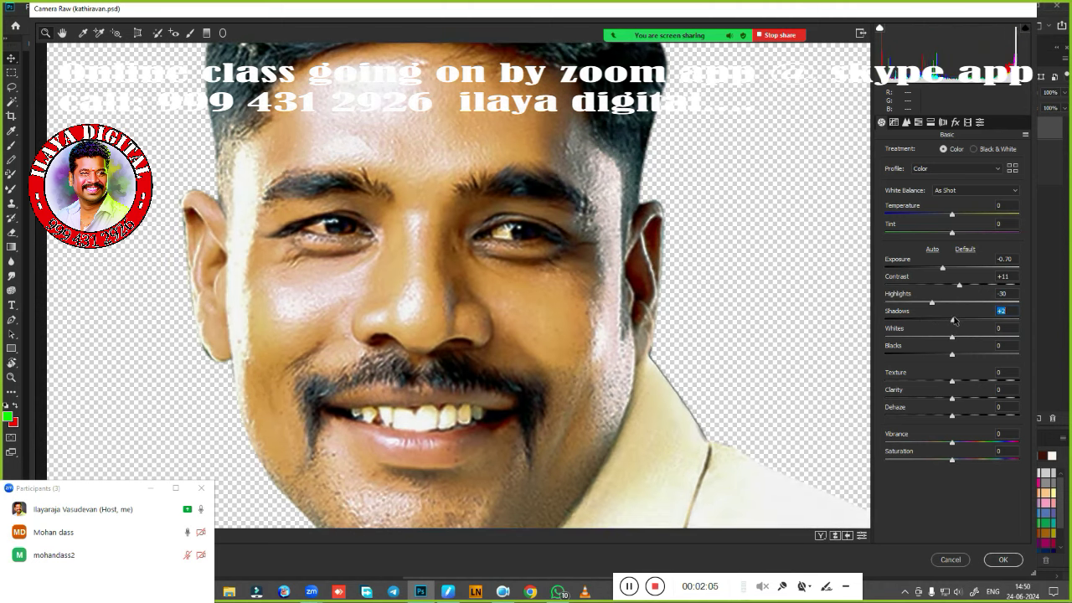
{"action": "mouse_move", "coordinate": [953, 321]}
{"action": "left_mouse_down"}
{"action": "mouse_move", "coordinate": [979, 321]}
{"action": "mouse_move", "coordinate": [946, 340]}
{"action": "left_mouse_up"}
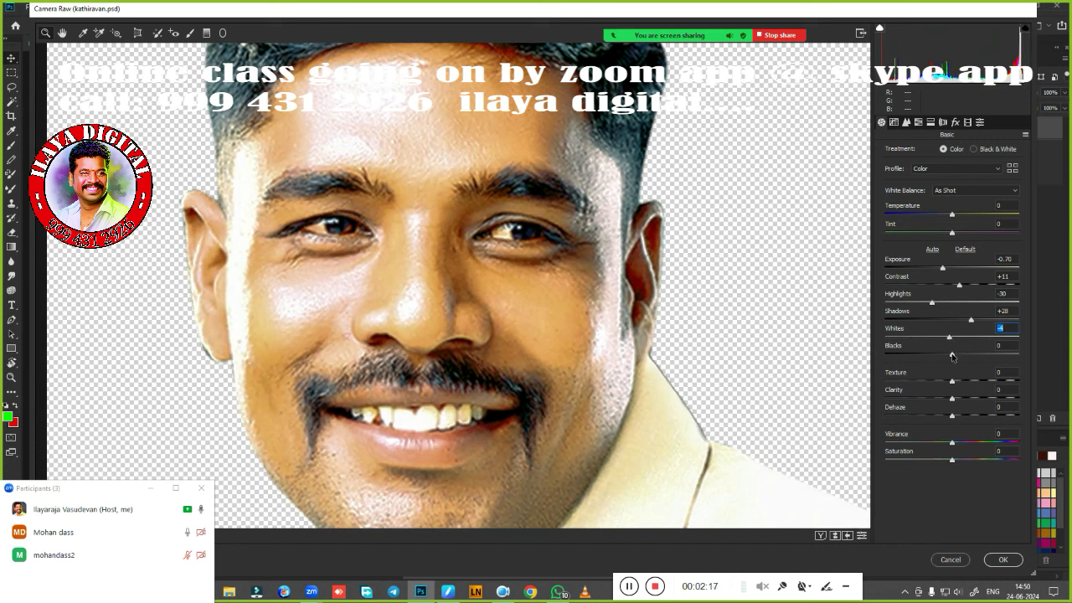
{"action": "left_click_drag", "start_coordinate": [950, 355], "coordinate": [965, 351]}
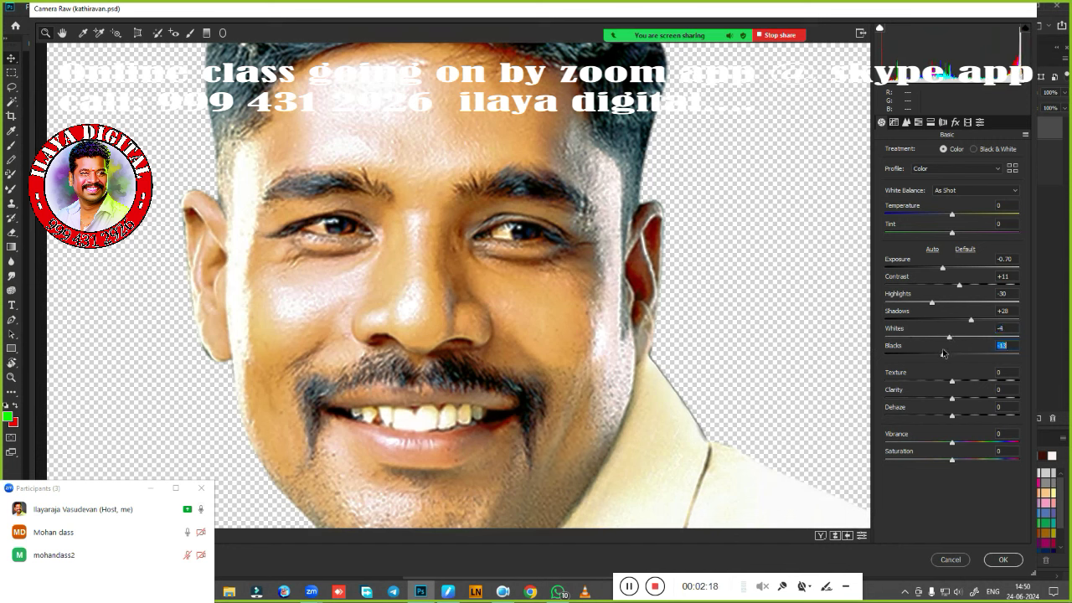
{"action": "type", "text": "0"}
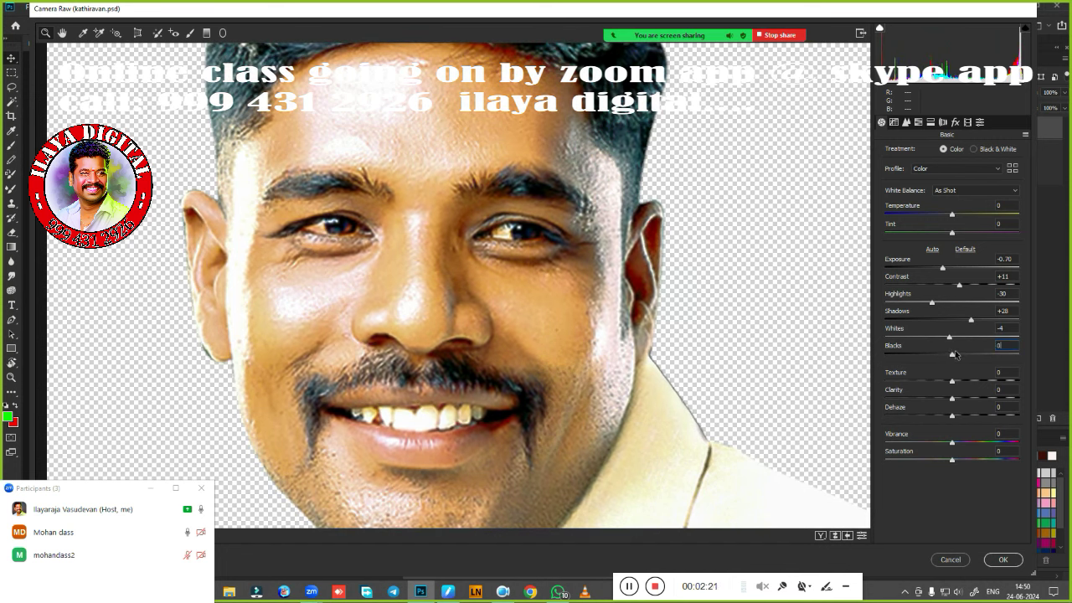
{"action": "left_click_drag", "start_coordinate": [952, 356], "coordinate": [937, 358]}
{"action": "left_click_drag", "start_coordinate": [953, 401], "coordinate": [962, 401]}
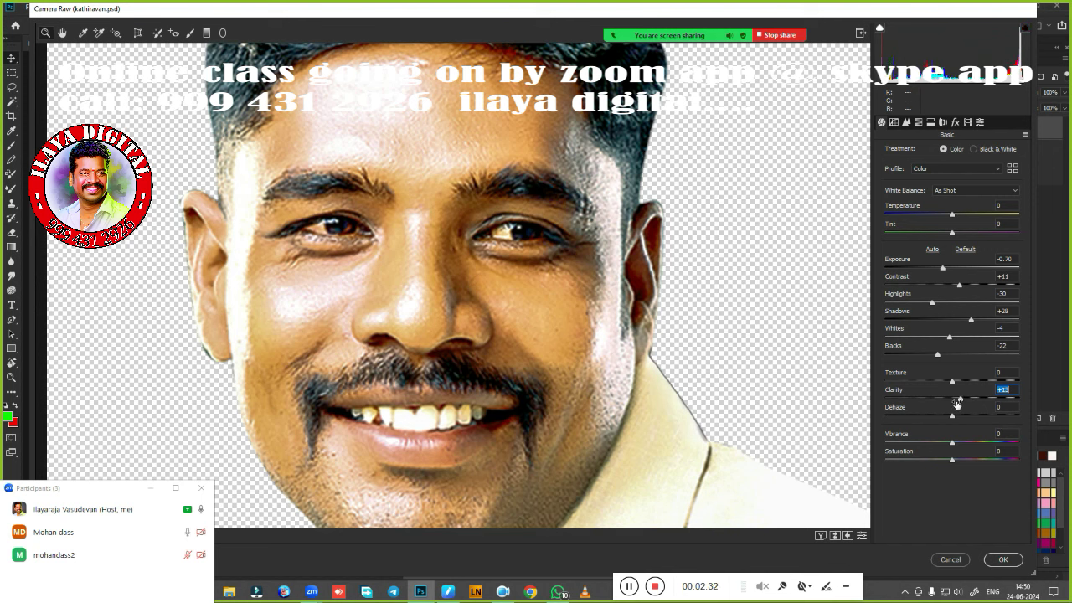
{"action": "left_click_drag", "start_coordinate": [959, 400], "coordinate": [958, 405]}
Apply the Camera Raw toning and flick the top layer on and off against copy 7.
{"action": "left_click", "coordinate": [1003, 559]}
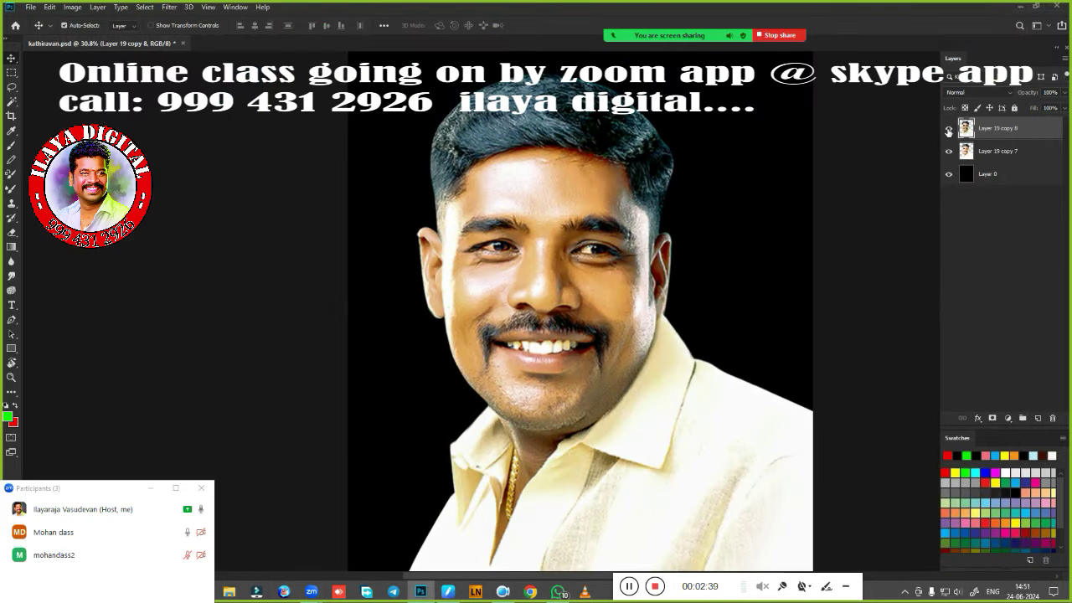
{"action": "left_click", "coordinate": [949, 128]}
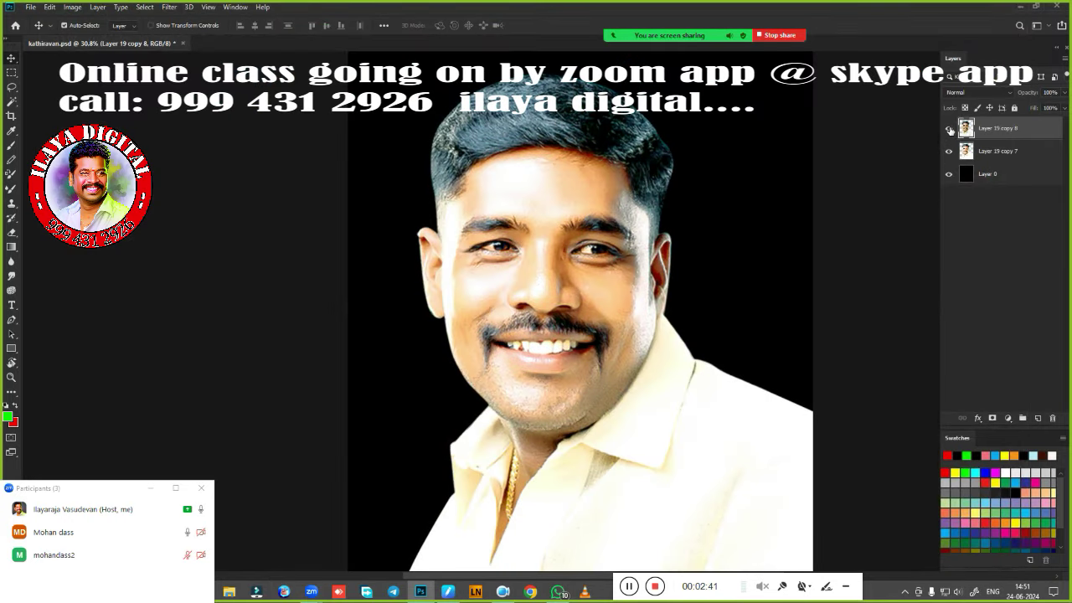
{"action": "left_click", "coordinate": [949, 128]}
{"action": "left_click", "coordinate": [948, 128]}
{"action": "left_click", "coordinate": [949, 128]}
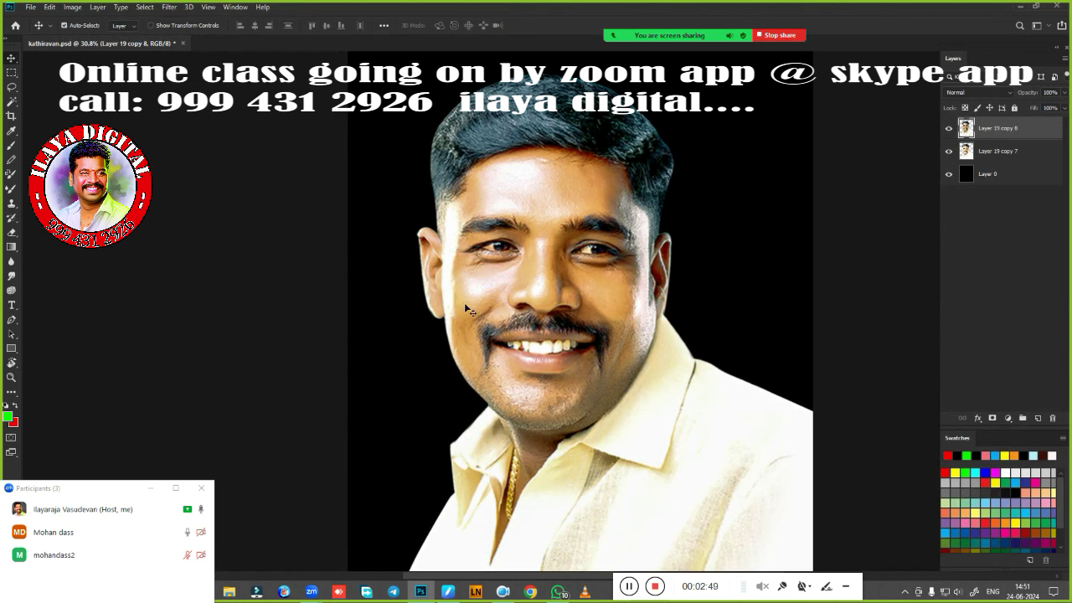
Open Selective Color, move its dialog aside and bring the face into view.
{"action": "key", "text": "alt+i"}
{"action": "key", "text": "a"}
{"action": "key", "text": "s"}
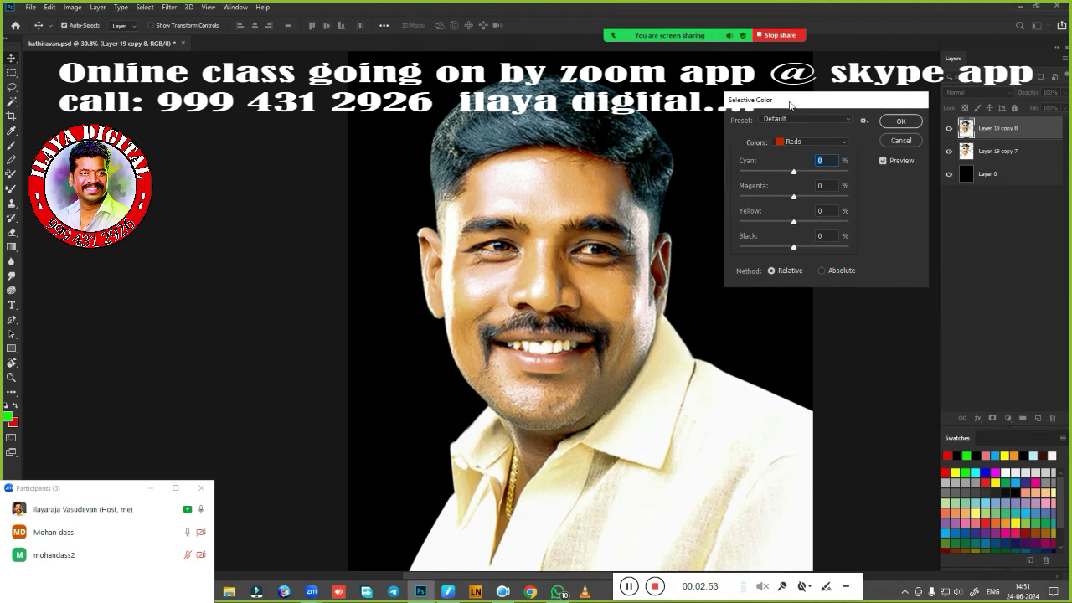
{"action": "key", "text": "Escape"}
{"action": "left_click", "coordinate": [77, 10]}
{"action": "mouse_move", "coordinate": [89, 36]}
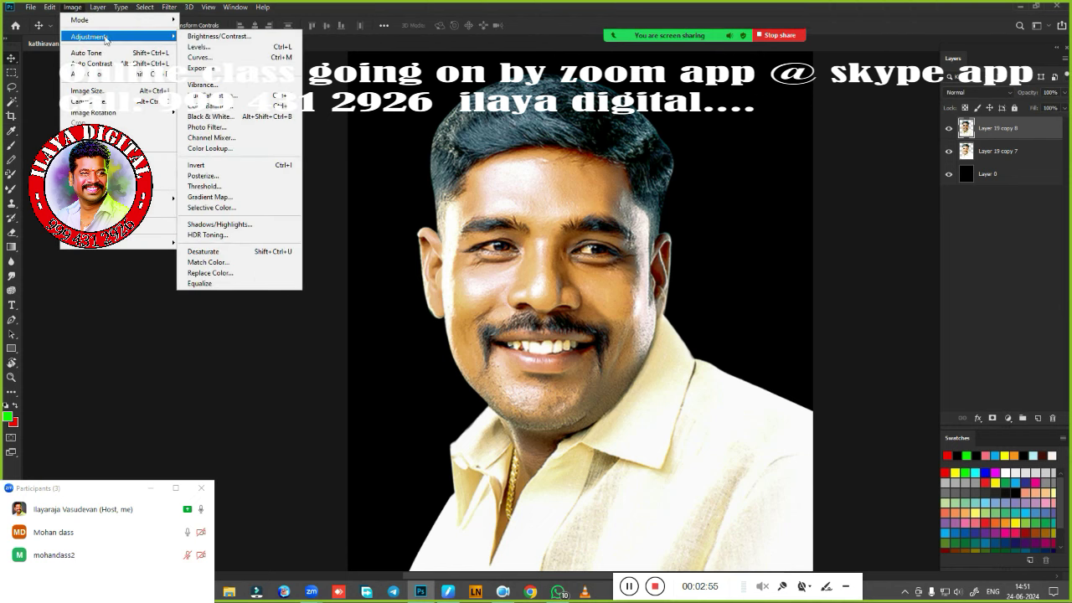
{"action": "left_click", "coordinate": [226, 207]}
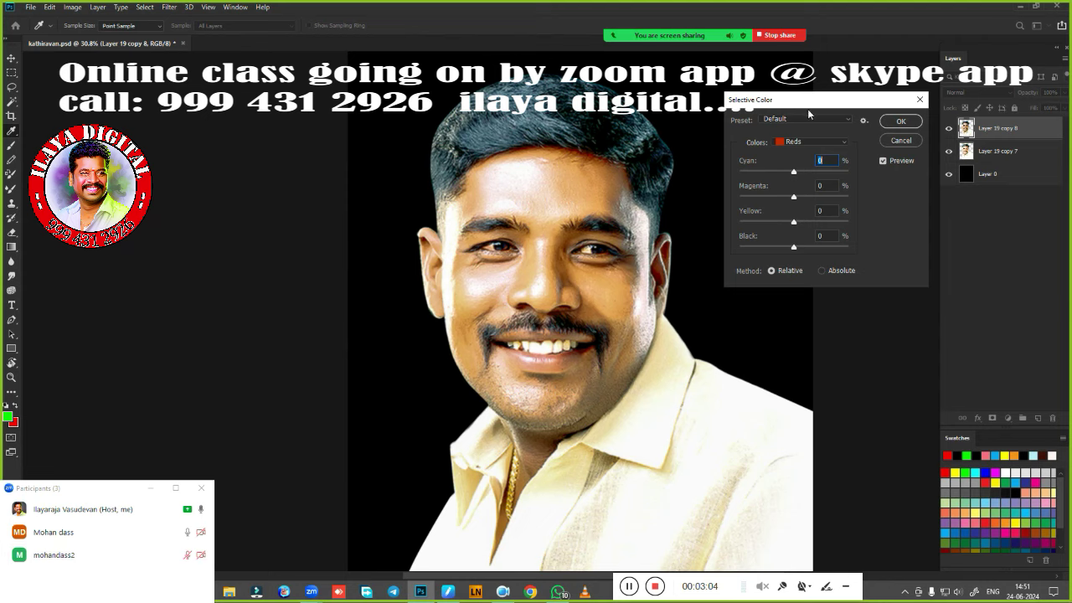
{"action": "left_click_drag", "start_coordinate": [818, 103], "coordinate": [809, 163]}
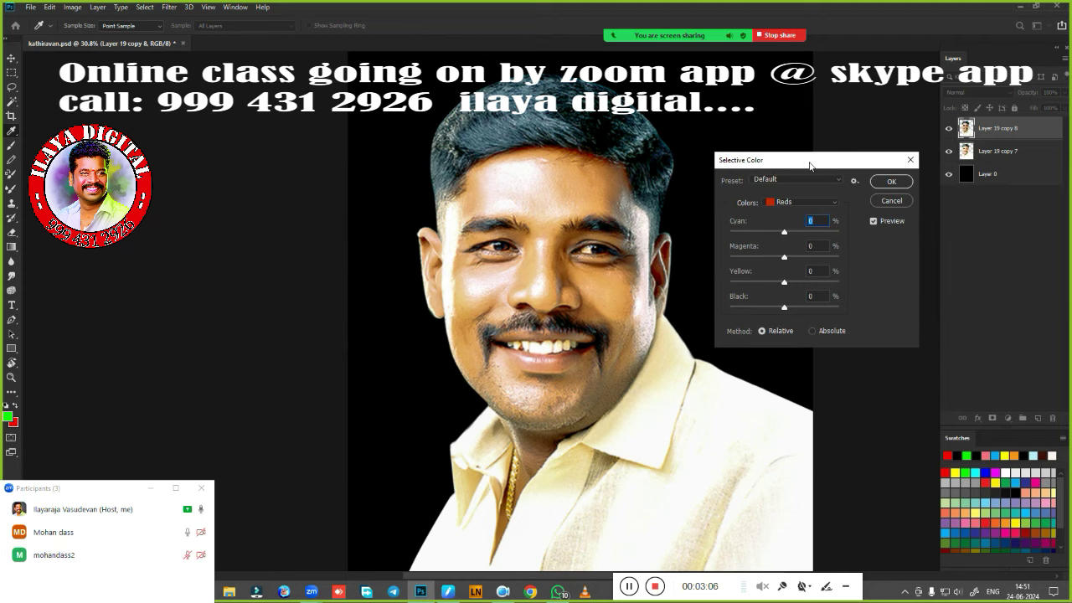
{"action": "scroll", "coordinate": [609, 406], "scroll_direction": "up", "scroll_amount": 1}
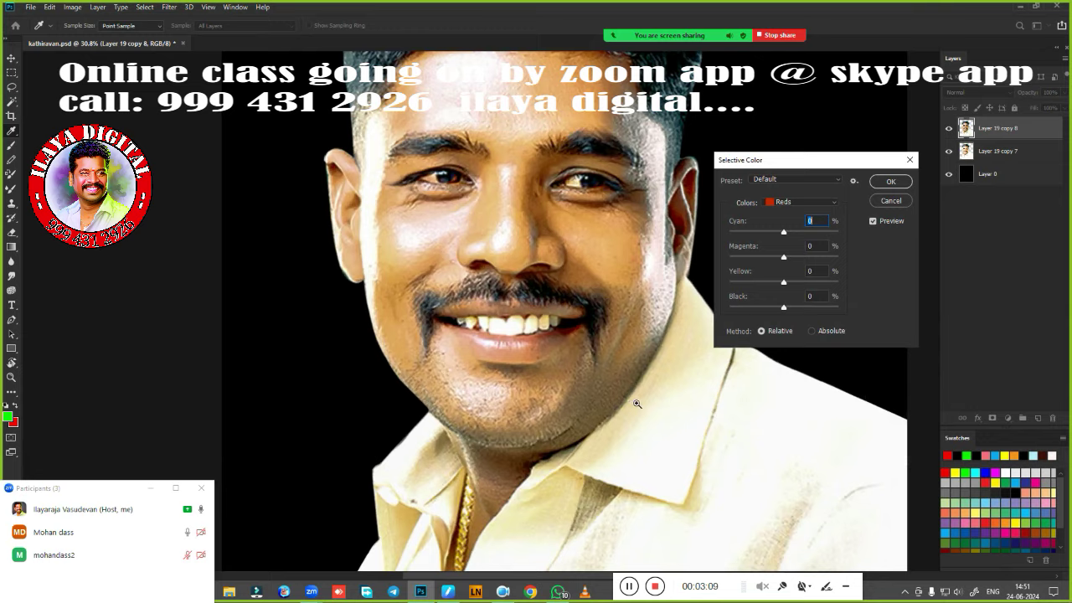
{"action": "scroll", "coordinate": [616, 377], "scroll_direction": "up", "scroll_amount": 1}
{"action": "scroll", "coordinate": [620, 352], "scroll_direction": "up", "scroll_amount": 2}
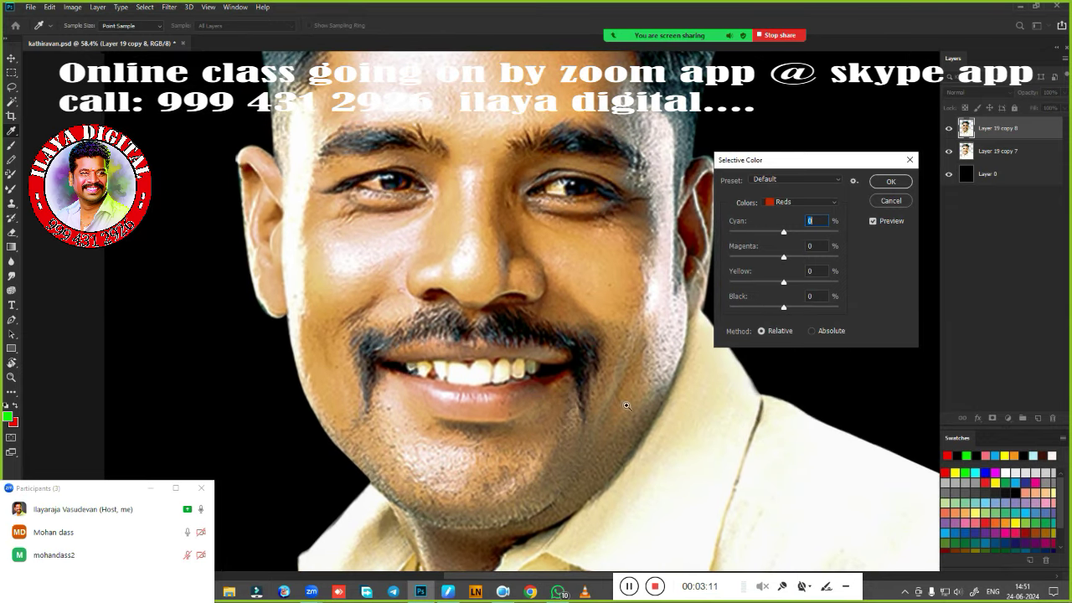
{"action": "scroll", "coordinate": [576, 347], "scroll_direction": "down", "scroll_amount": 1}
{"action": "left_click_drag", "start_coordinate": [578, 349], "coordinate": [619, 390]}
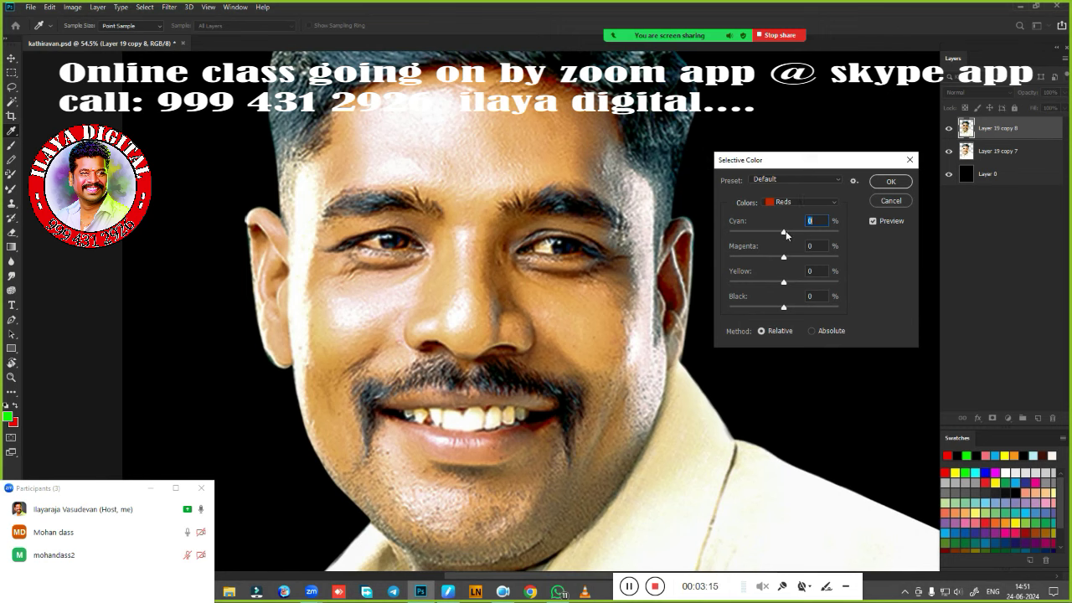
Set the Reds to Cyan +29, Magenta +5, Yellow +10 and Black +8.
{"action": "left_click", "coordinate": [785, 234]}
{"action": "mouse_move", "coordinate": [821, 228]}
{"action": "left_mouse_down"}
{"action": "mouse_move", "coordinate": [710, 244]}
{"action": "mouse_move", "coordinate": [742, 232]}
{"action": "mouse_move", "coordinate": [776, 239]}
{"action": "left_mouse_up"}
{"action": "left_click_drag", "start_coordinate": [780, 233], "coordinate": [814, 238]}
{"action": "mouse_move", "coordinate": [784, 262]}
{"action": "left_mouse_down"}
{"action": "mouse_move", "coordinate": [823, 257]}
{"action": "mouse_move", "coordinate": [704, 263]}
{"action": "mouse_move", "coordinate": [788, 264]}
{"action": "left_mouse_up"}
{"action": "mouse_move", "coordinate": [782, 283]}
{"action": "left_mouse_down"}
{"action": "mouse_move", "coordinate": [830, 284]}
{"action": "mouse_move", "coordinate": [725, 287]}
{"action": "mouse_move", "coordinate": [789, 284]}
{"action": "mouse_move", "coordinate": [741, 308]}
{"action": "mouse_move", "coordinate": [814, 308]}
{"action": "mouse_move", "coordinate": [788, 311]}
{"action": "left_mouse_up"}
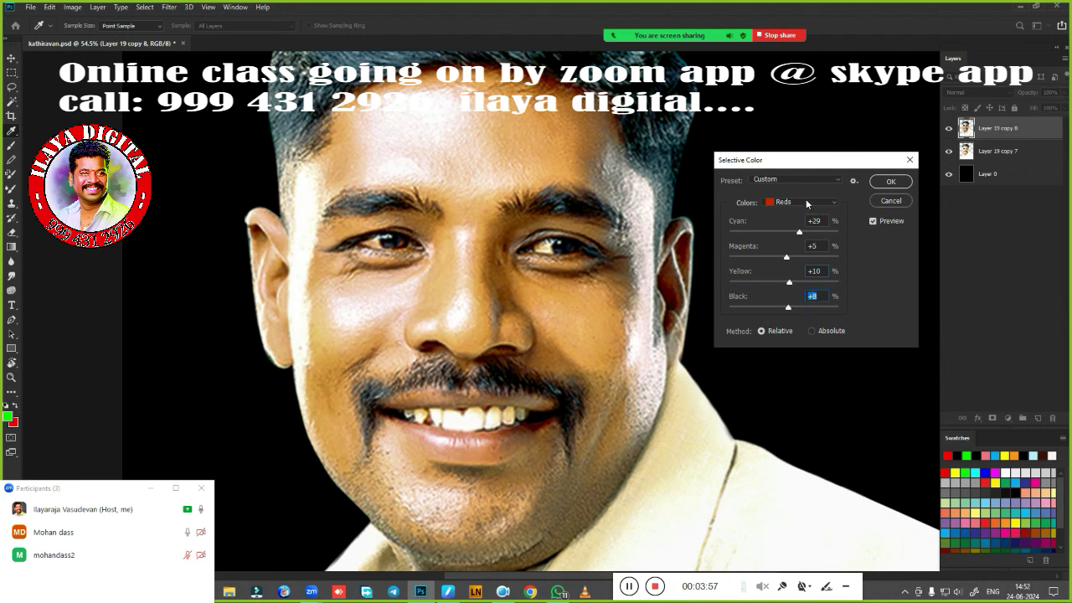
Add a touch of yellow to Whites, set Blacks' Black to 5%, and apply.
{"action": "left_click", "coordinate": [806, 204]}
{"action": "left_click", "coordinate": [787, 270]}
{"action": "left_click_drag", "start_coordinate": [785, 283], "coordinate": [743, 283]}
{"action": "left_click", "coordinate": [796, 202]}
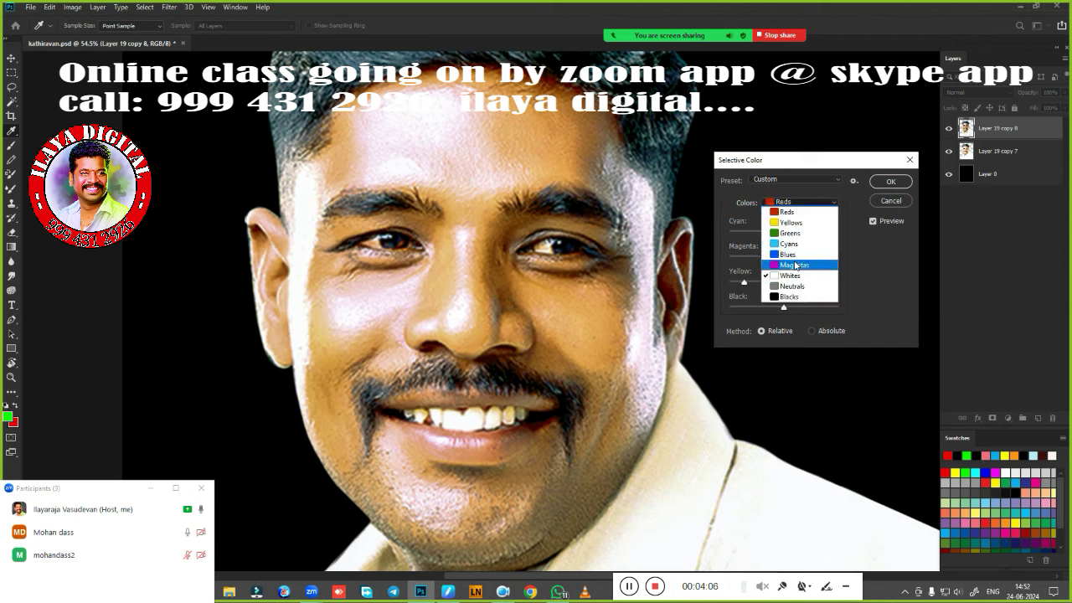
{"action": "left_click", "coordinate": [787, 296]}
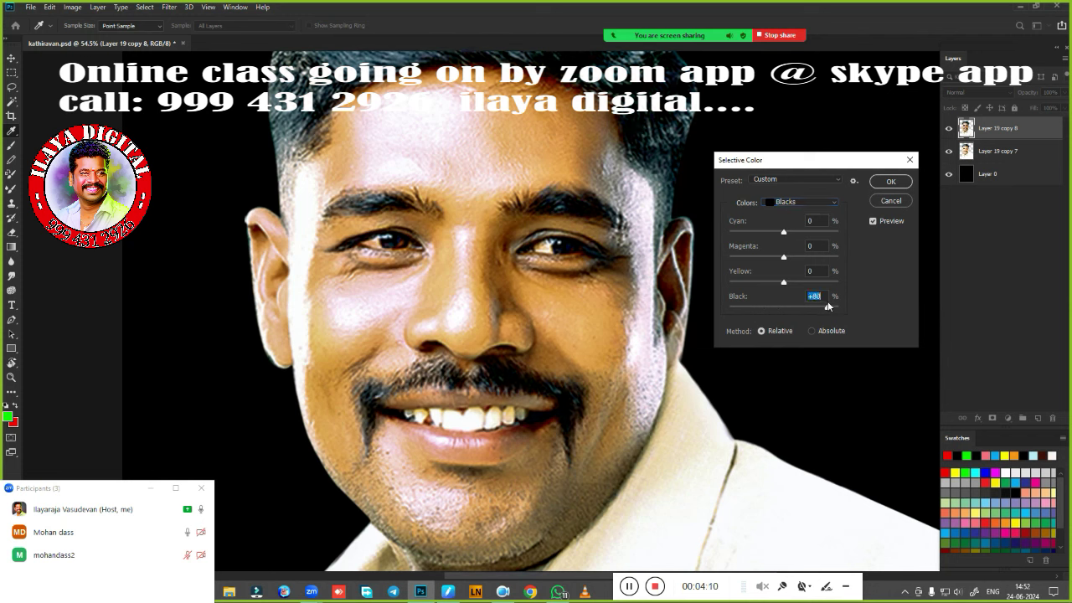
{"action": "mouse_move", "coordinate": [802, 307]}
{"action": "left_mouse_down"}
{"action": "mouse_move", "coordinate": [693, 307]}
{"action": "mouse_move", "coordinate": [789, 310]}
{"action": "left_mouse_up"}
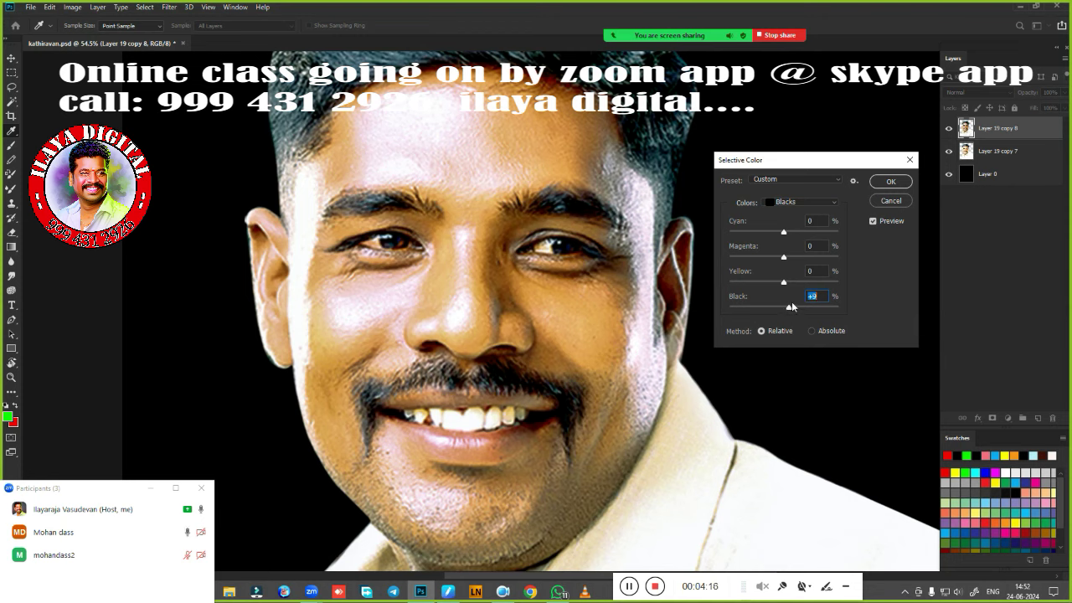
{"action": "type", "text": "5"}
{"action": "left_click", "coordinate": [891, 181]}
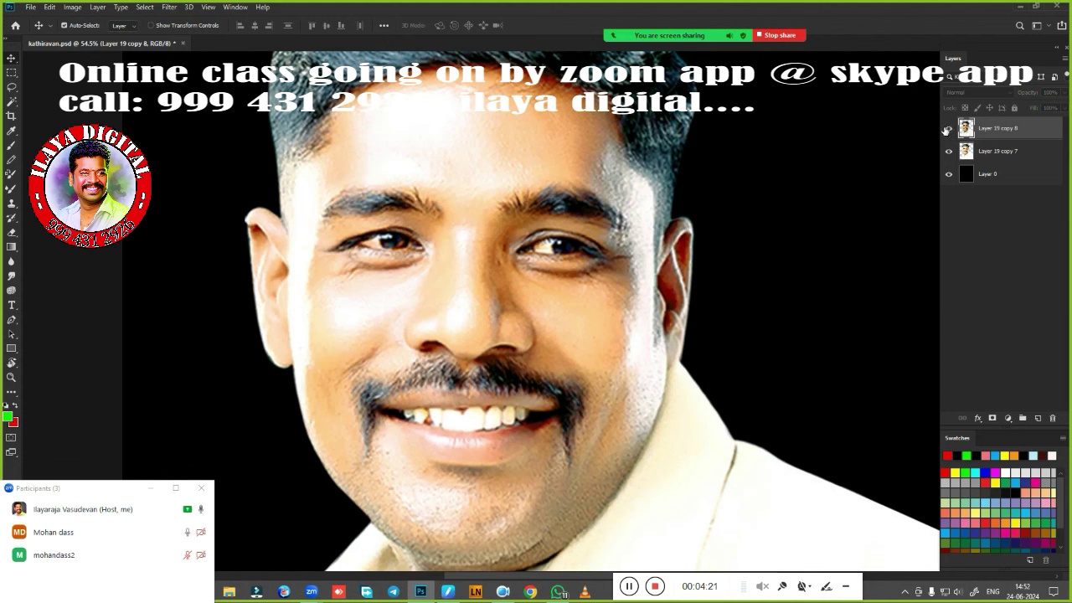
Toggle the top layer repeatedly to compare the Selective Color result with the layer beneath.
{"action": "left_click", "coordinate": [948, 129]}
{"action": "left_click", "coordinate": [947, 130]}
{"action": "left_click", "coordinate": [946, 131]}
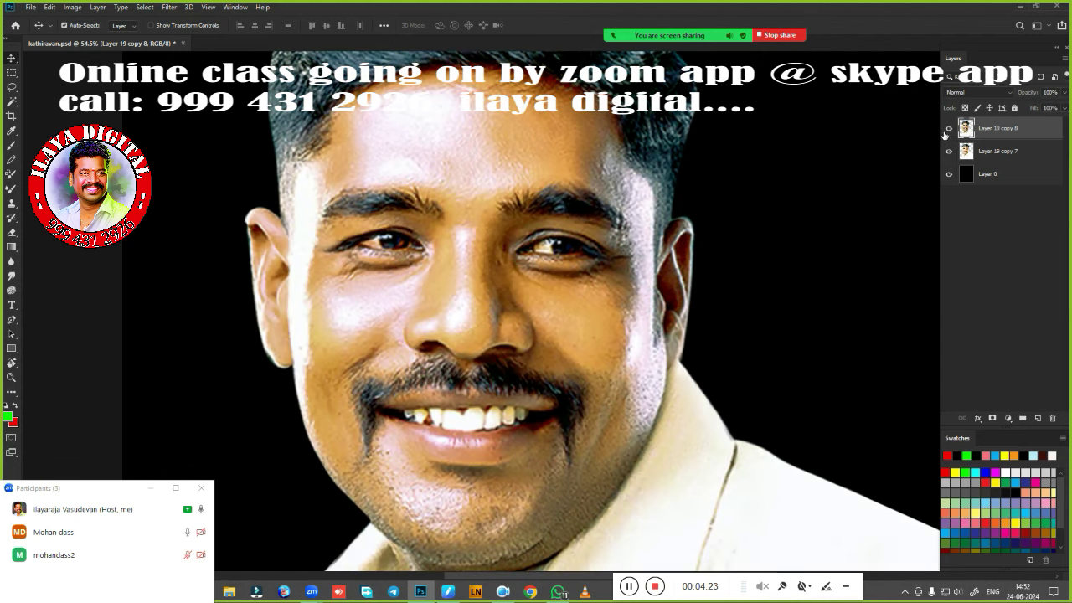
{"action": "left_click", "coordinate": [946, 131]}
{"action": "left_click", "coordinate": [945, 131]}
{"action": "left_click", "coordinate": [947, 129]}
{"action": "left_click", "coordinate": [947, 129]}
Apply Brightness/Contrast with Brightness 8 and a slight contrast change.
{"action": "key", "text": "alt+i"}
{"action": "key", "text": "a"}
{"action": "key", "text": "Return"}
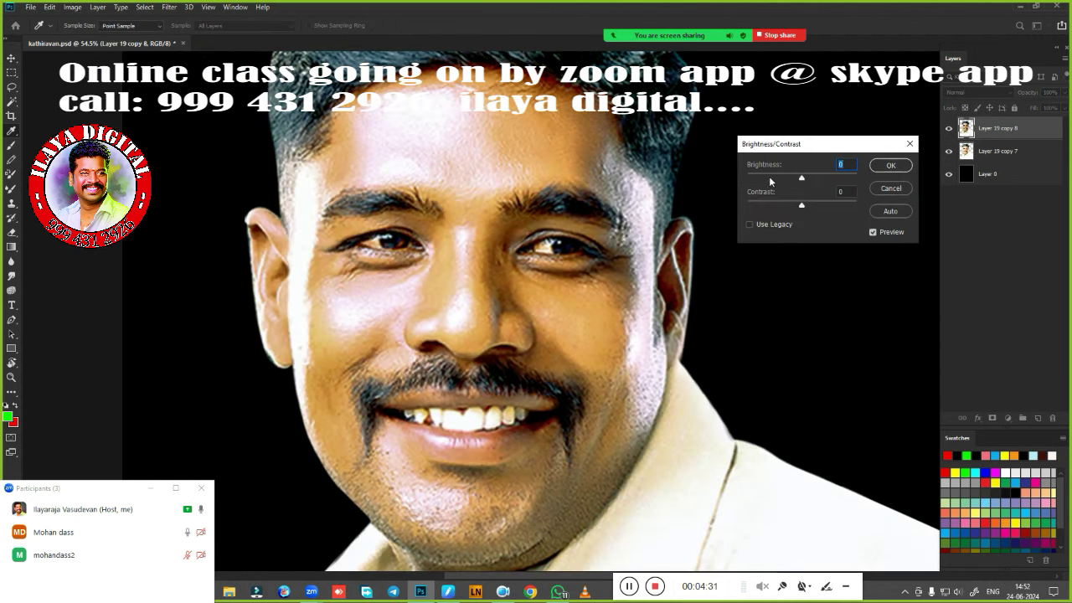
{"action": "mouse_move", "coordinate": [800, 179]}
{"action": "left_mouse_down"}
{"action": "mouse_move", "coordinate": [826, 175]}
{"action": "mouse_move", "coordinate": [772, 191]}
{"action": "mouse_move", "coordinate": [805, 182]}
{"action": "mouse_move", "coordinate": [792, 207]}
{"action": "left_mouse_up"}
{"action": "type", "text": "0"}
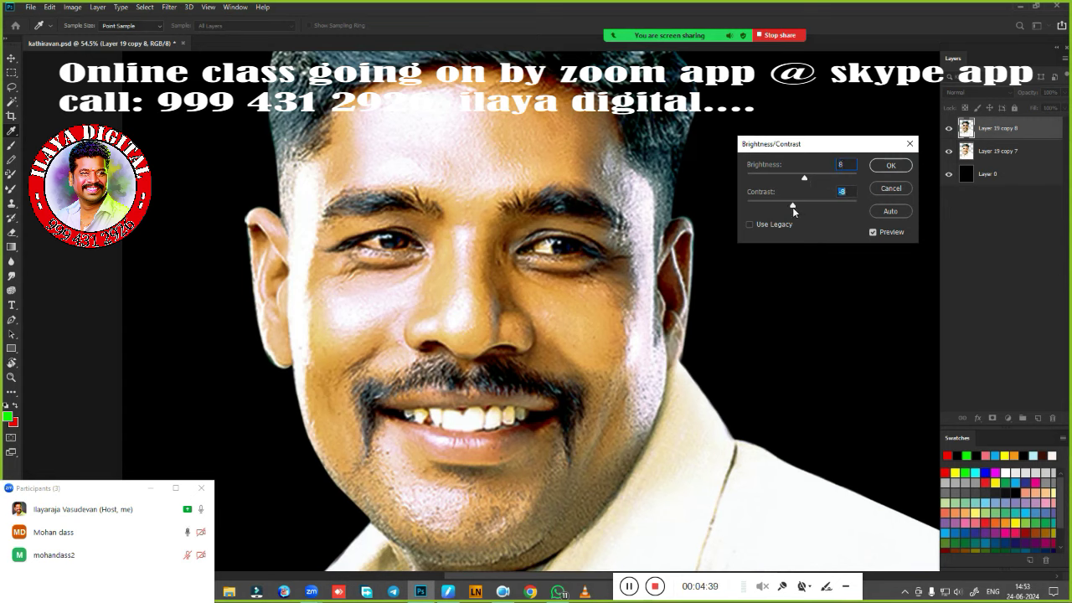
{"action": "left_click", "coordinate": [890, 165]}
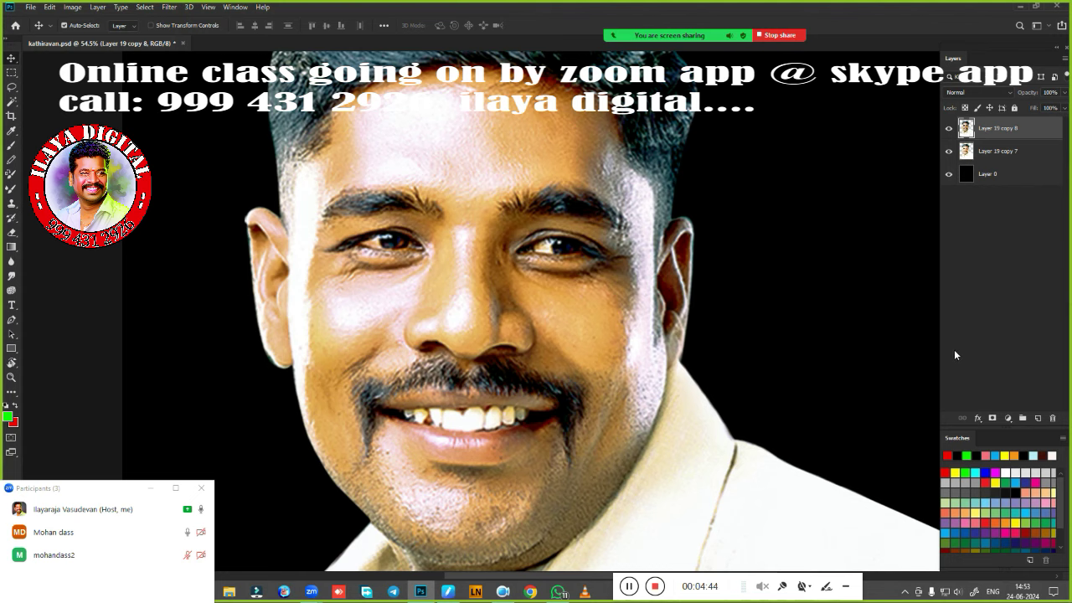
Sharpen the portrait with Unsharp Mask at 71% amount and 3.0 px radius.
{"action": "left_click", "coordinate": [176, 8]}
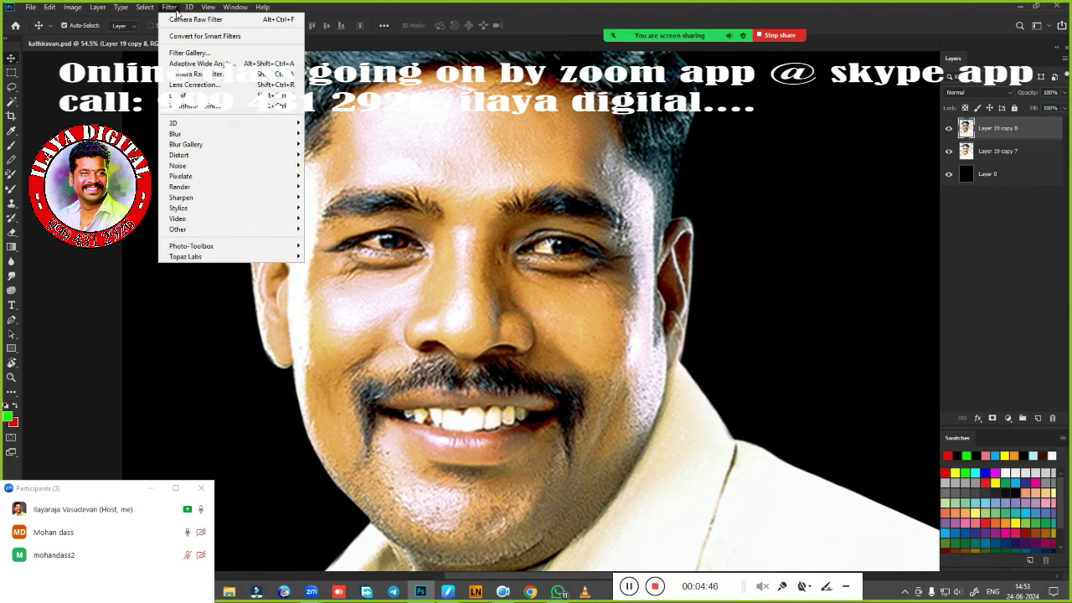
{"action": "mouse_move", "coordinate": [181, 197]}
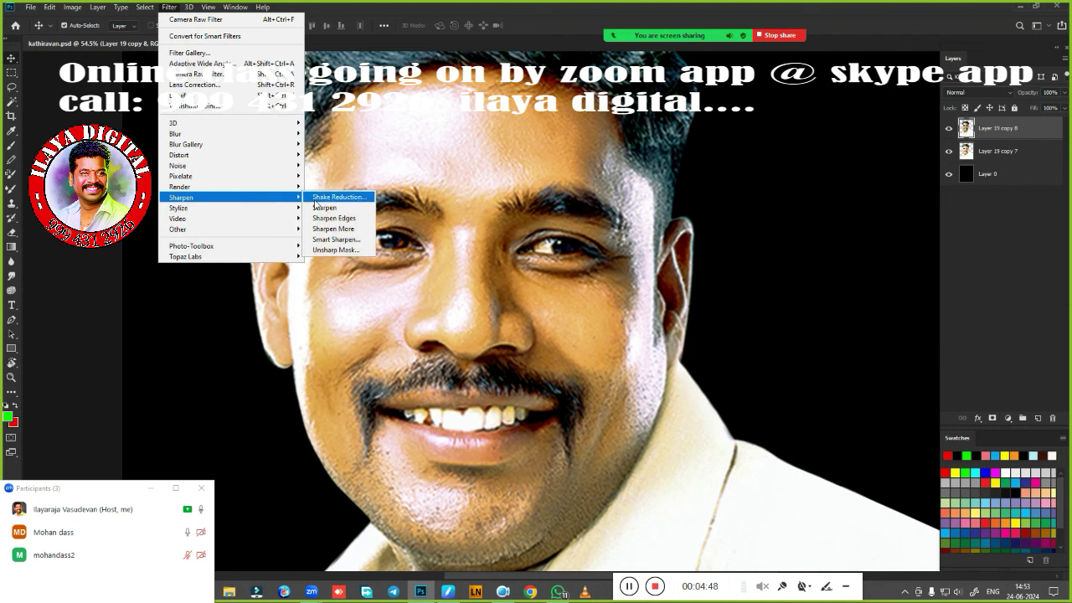
{"action": "left_click", "coordinate": [319, 250]}
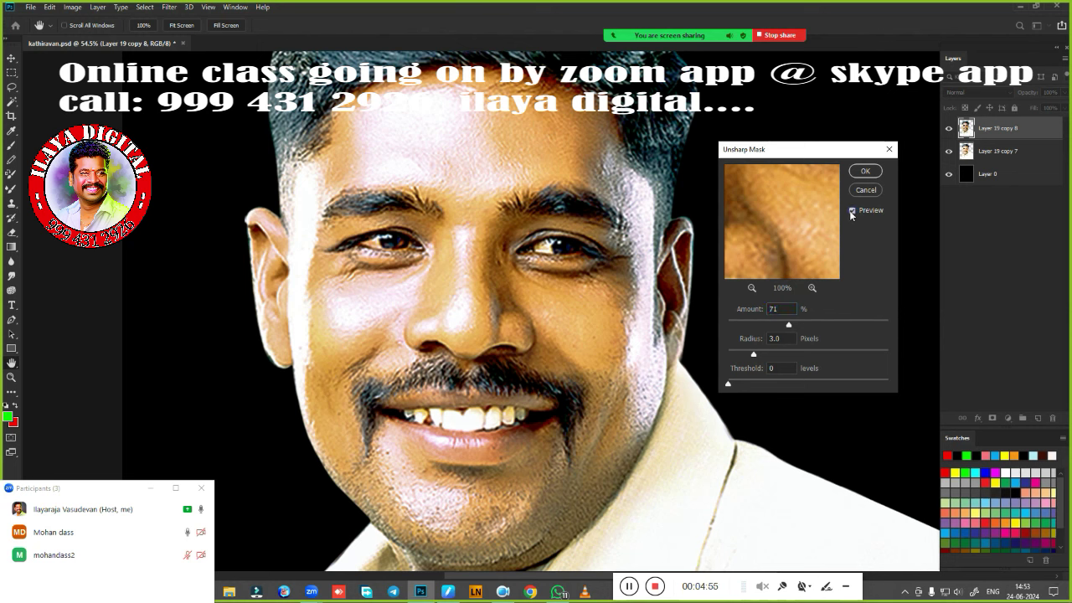
{"action": "left_click", "coordinate": [865, 172]}
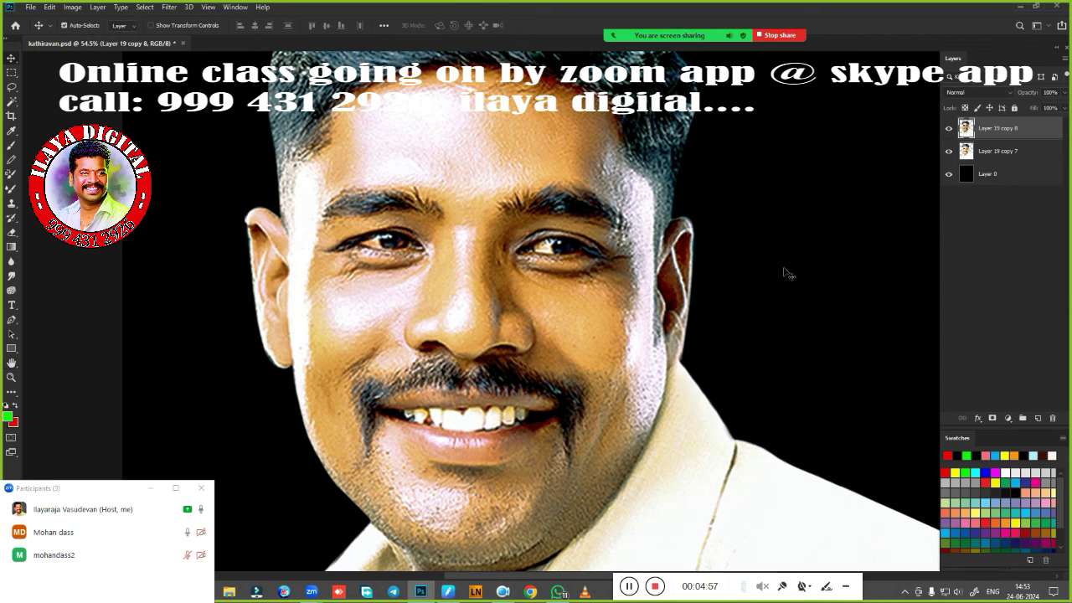
Duplicate the sharpened layer, hide Layer 19 copy 8 and add an empty Layer 1 on top.
{"action": "key", "text": "ctrl+j"}
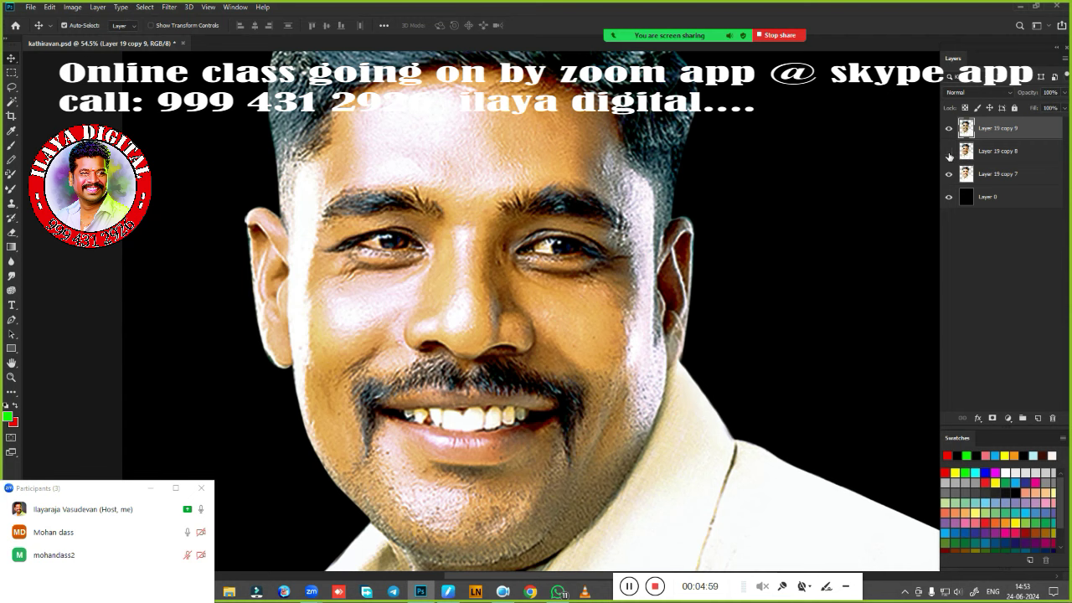
{"action": "left_click", "coordinate": [949, 151]}
{"action": "left_click", "coordinate": [1038, 418]}
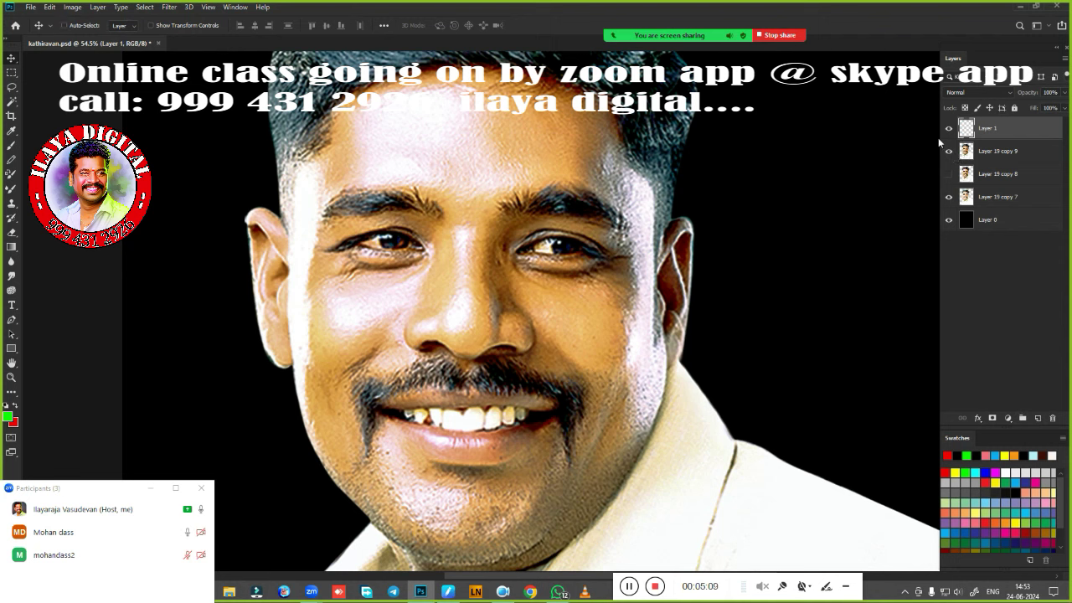
Select the Smudge tool with a soft 5 px brush at 80% strength, sampling all layers.
{"action": "key", "text": "ctrl"}
{"action": "key", "text": "r"}
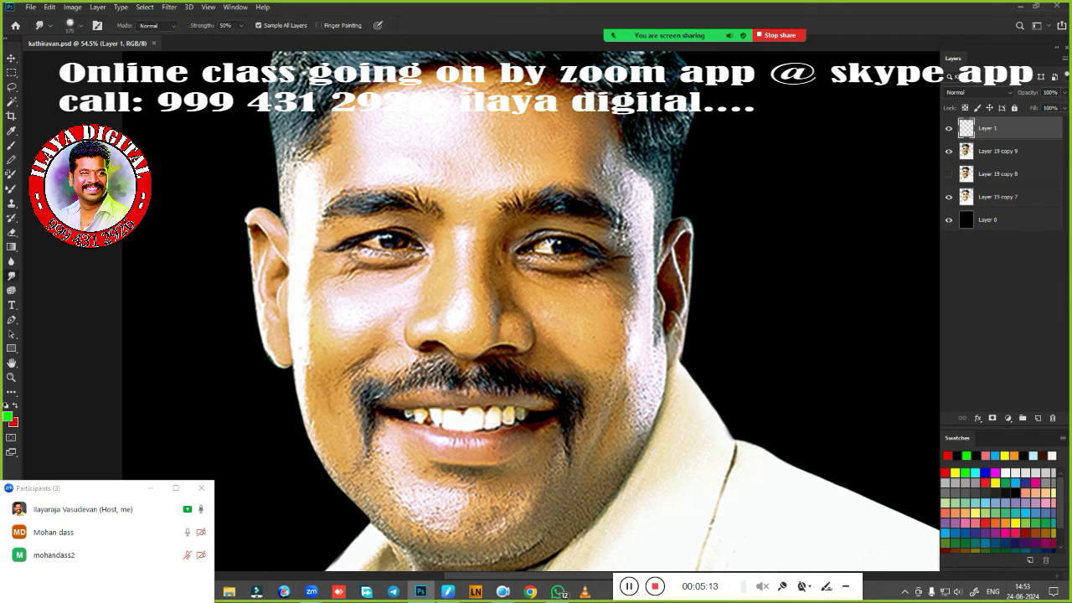
{"action": "right_click", "coordinate": [297, 183]}
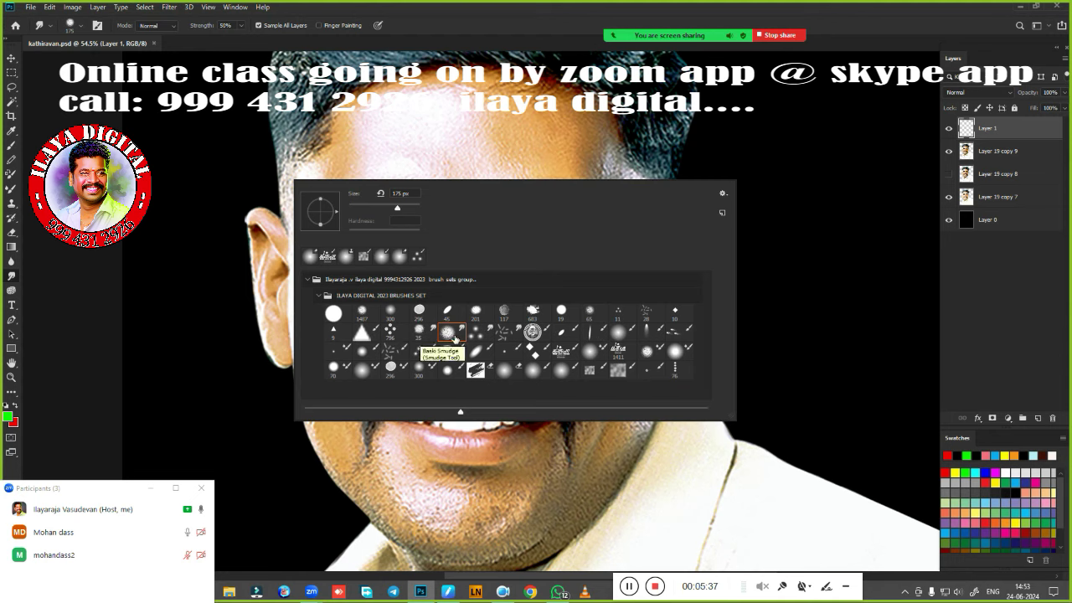
{"action": "left_click", "coordinate": [452, 335]}
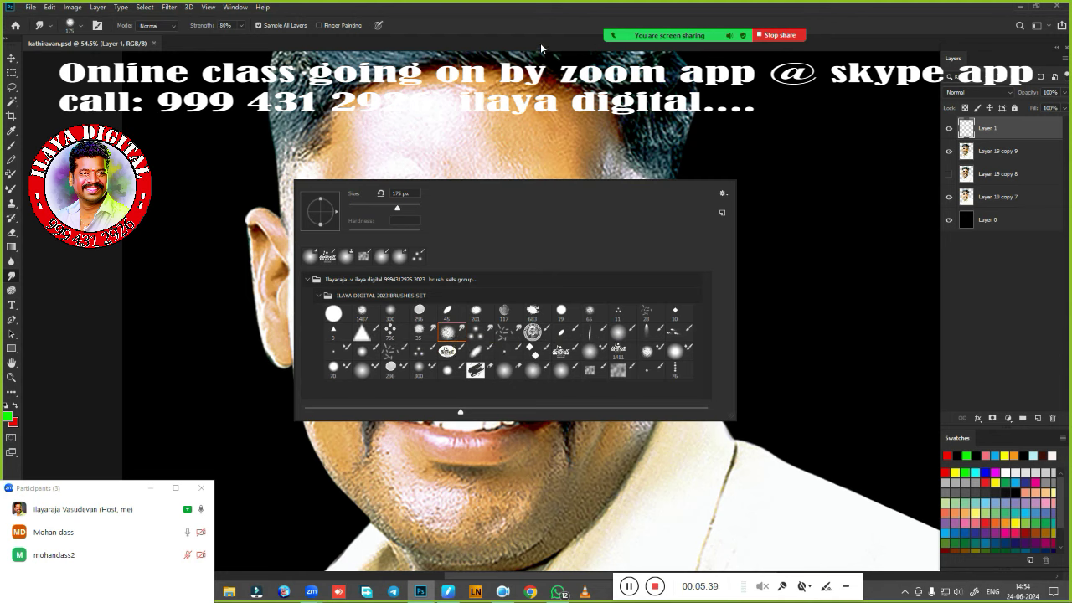
{"action": "left_click", "coordinate": [617, 352]}
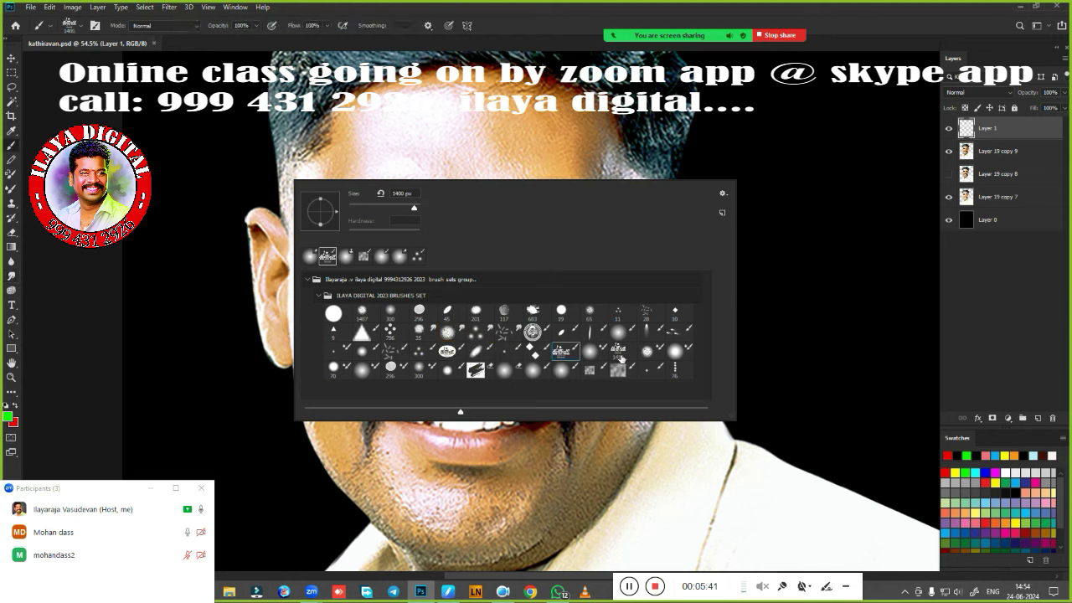
{"action": "left_click", "coordinate": [589, 353]}
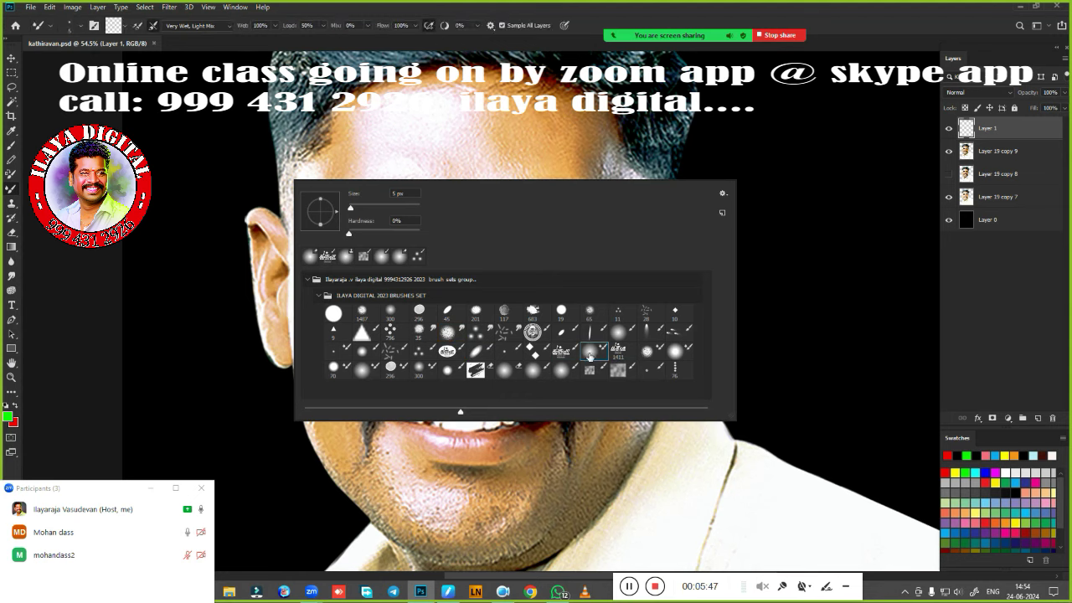
{"action": "left_click", "coordinate": [532, 44]}
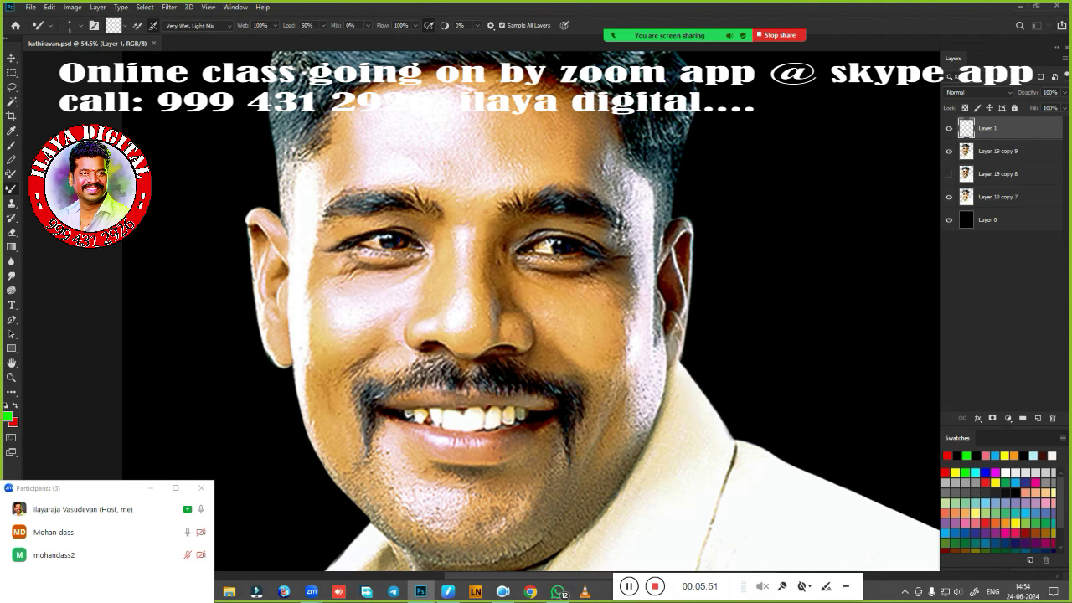
{"action": "key", "text": "r"}
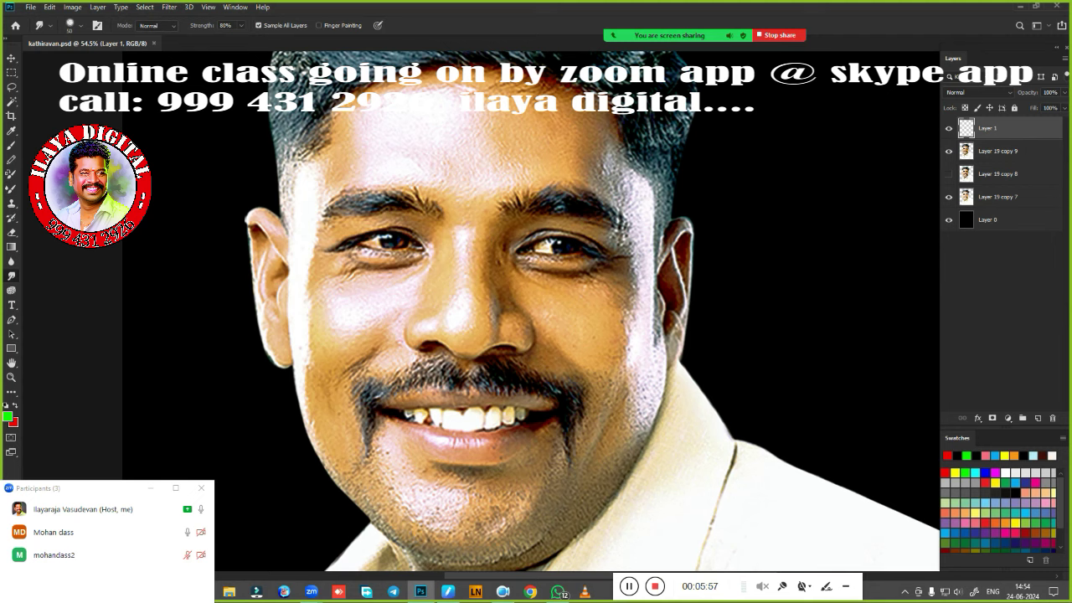
Zoom and pan around the face, briefly checking and cancelling the Image Size dialog.
{"action": "left_click_drag", "start_coordinate": [469, 350], "coordinate": [560, 353]}
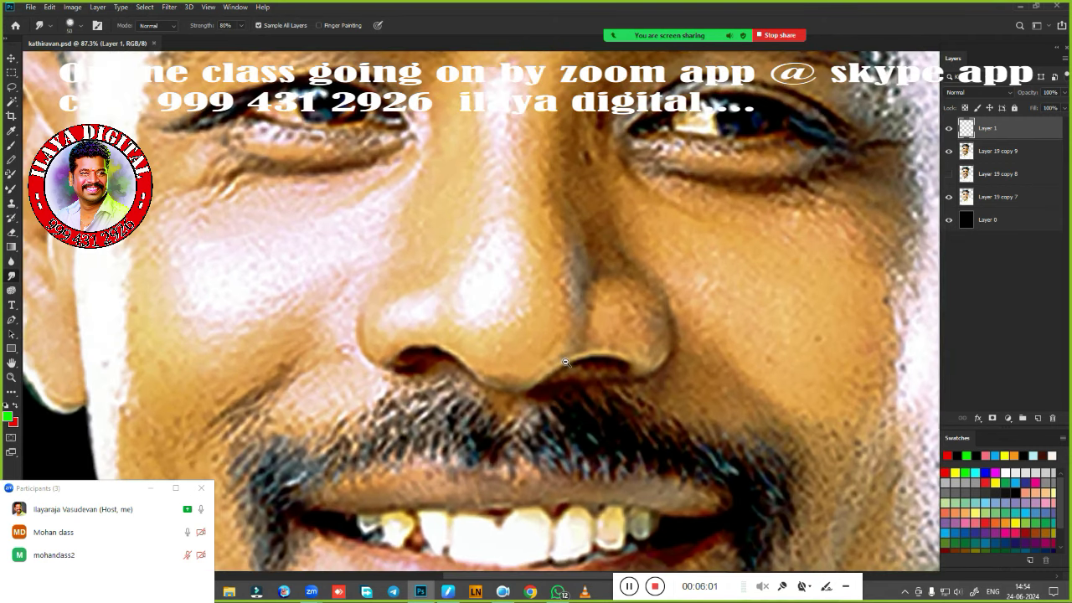
{"action": "left_click_drag", "start_coordinate": [560, 353], "coordinate": [567, 363]}
{"action": "key", "text": "ctrl+alt+i"}
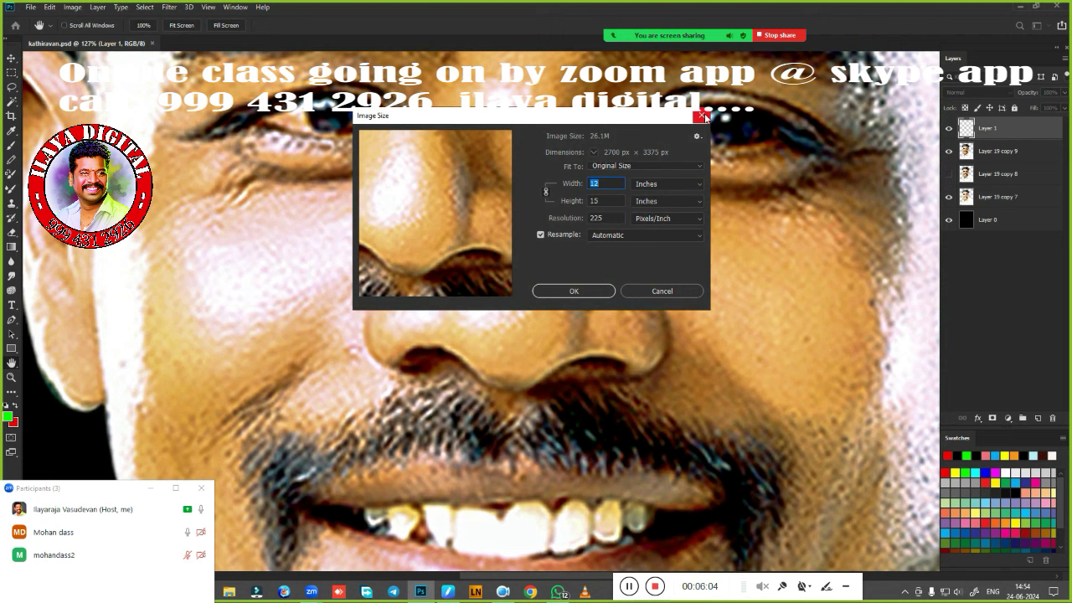
{"action": "left_click", "coordinate": [700, 115]}
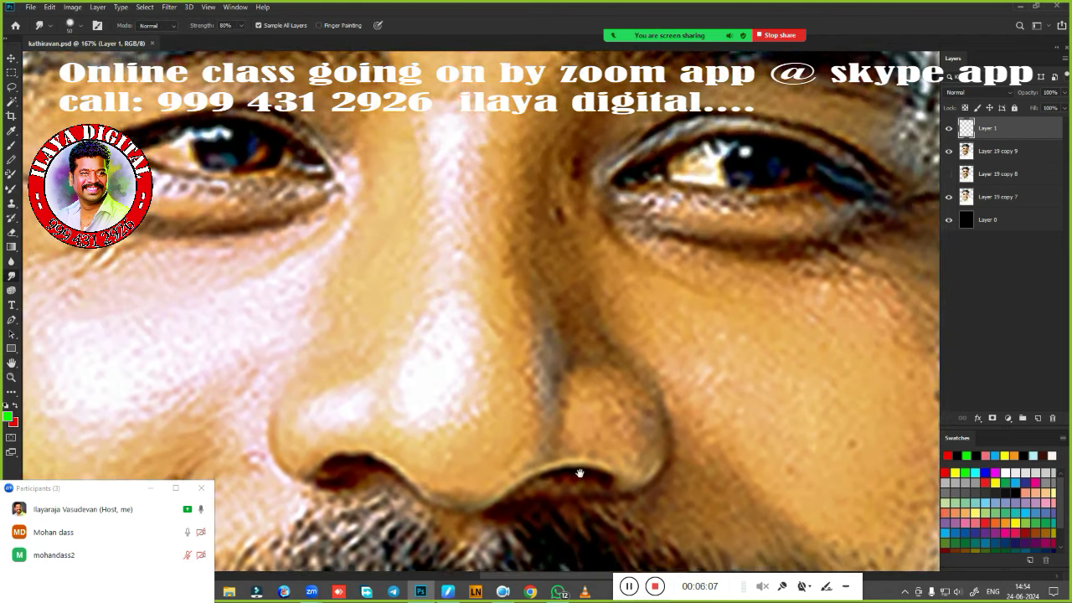
{"action": "left_click_drag", "start_coordinate": [590, 400], "coordinate": [595, 286]}
{"action": "scroll", "coordinate": [595, 286], "scroll_direction": "down", "scroll_amount": 2}
{"action": "scroll", "coordinate": [596, 287], "scroll_direction": "down", "scroll_amount": 2}
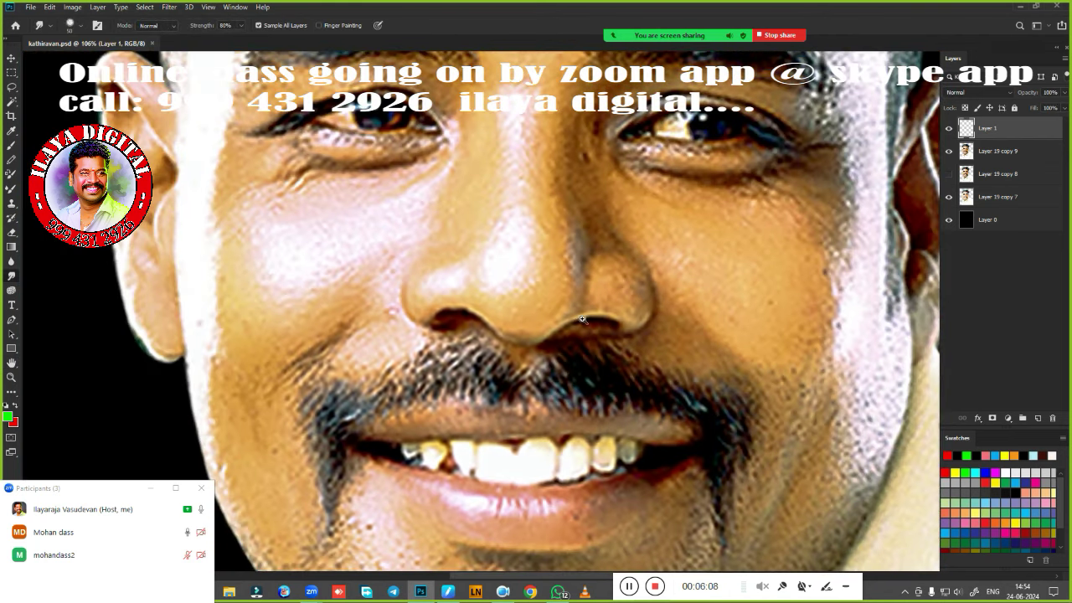
{"action": "scroll", "coordinate": [595, 286], "scroll_direction": "down", "scroll_amount": 1}
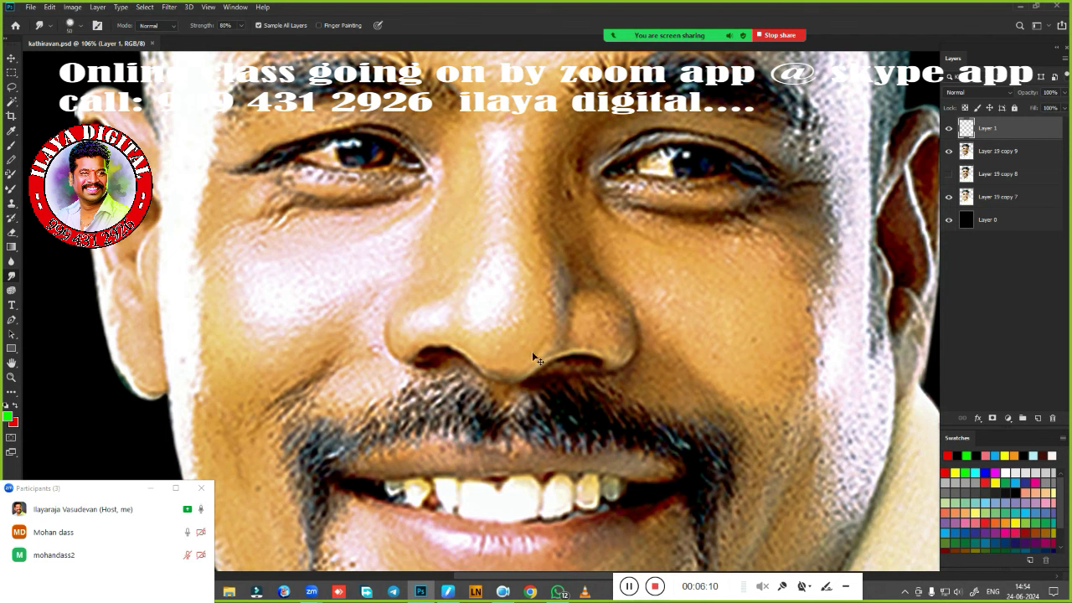
{"action": "scroll", "coordinate": [534, 356], "scroll_direction": "up", "scroll_amount": 3}
{"action": "scroll", "coordinate": [533, 356], "scroll_direction": "down", "scroll_amount": 1}
{"action": "scroll", "coordinate": [526, 363], "scroll_direction": "down", "scroll_amount": 1}
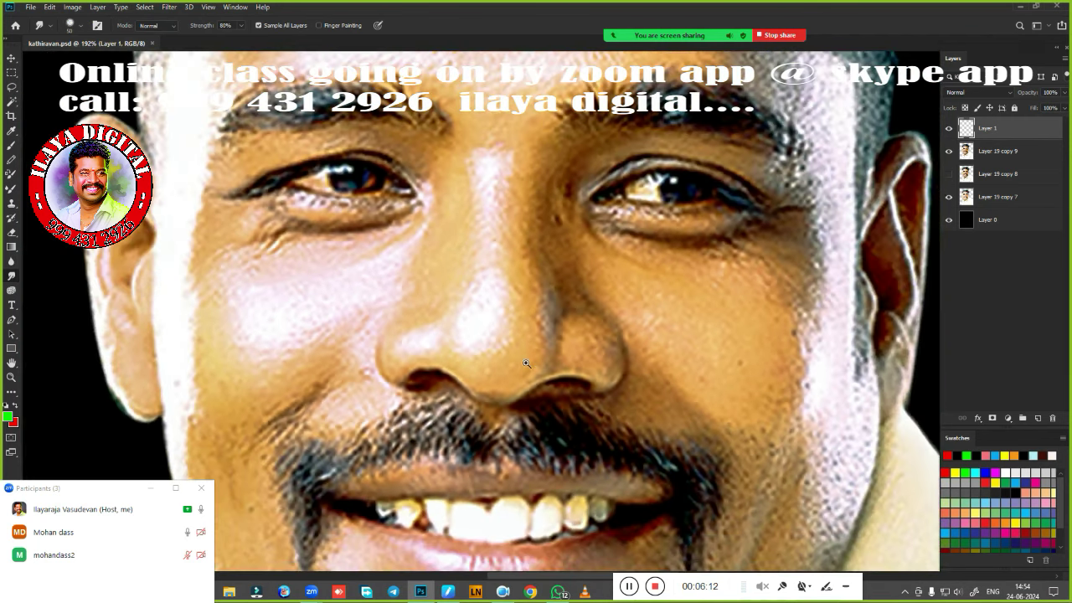
{"action": "scroll", "coordinate": [526, 363], "scroll_direction": "down", "scroll_amount": 3}
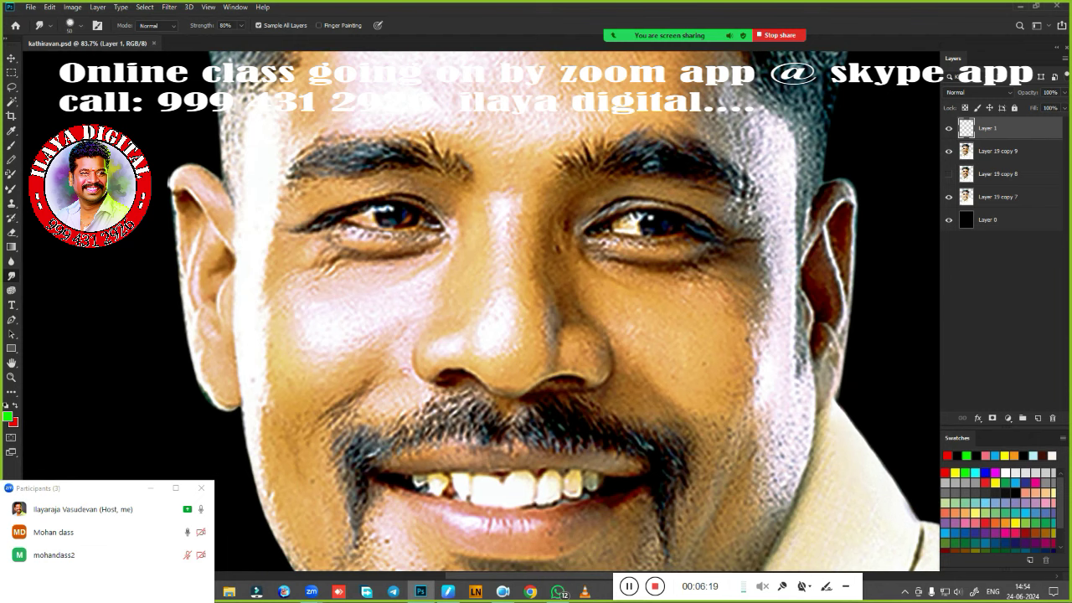
{"action": "scroll", "coordinate": [539, 372], "scroll_direction": "down", "scroll_amount": 2}
{"action": "scroll", "coordinate": [539, 372], "scroll_direction": "down", "scroll_amount": 1}
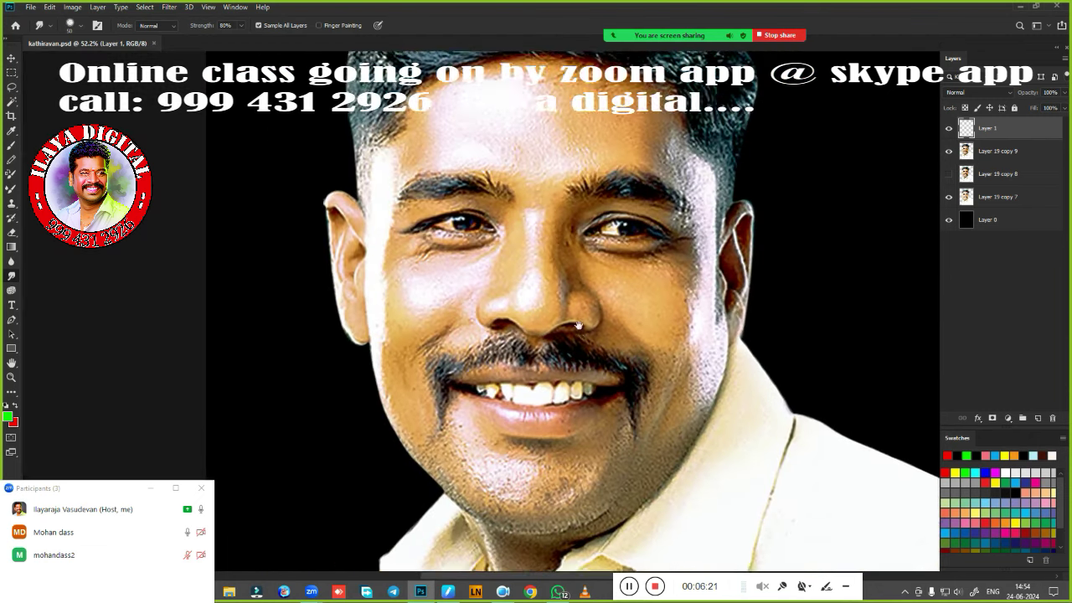
{"action": "left_click_drag", "start_coordinate": [590, 290], "coordinate": [590, 262]}
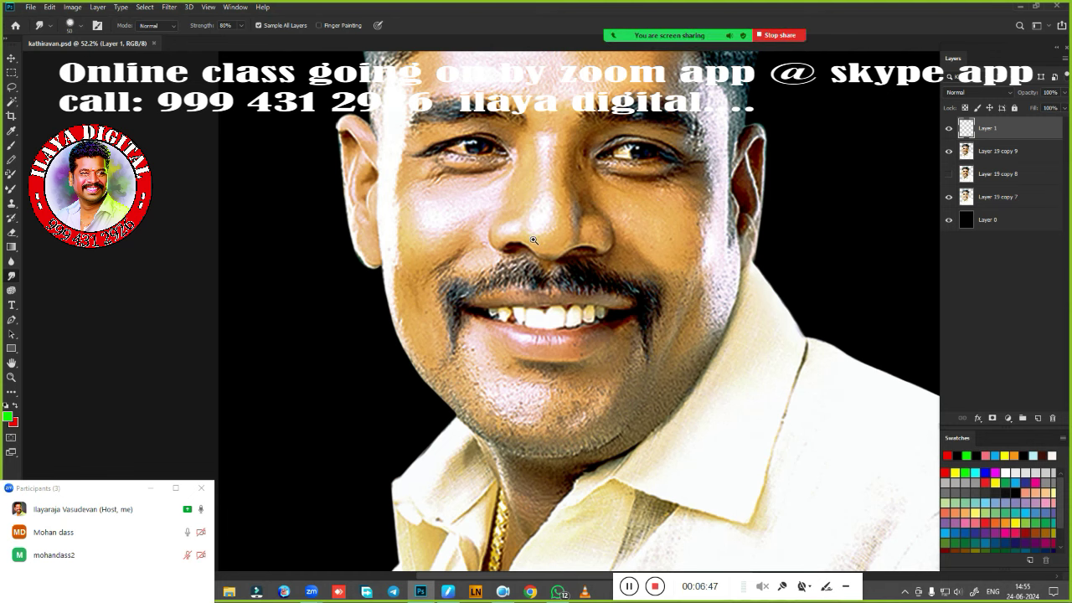
Zoom onto the nose and smudge the nostril crease and bright highlight into smooth tan skin.
{"action": "left_click_drag", "start_coordinate": [532, 240], "coordinate": [528, 307]}
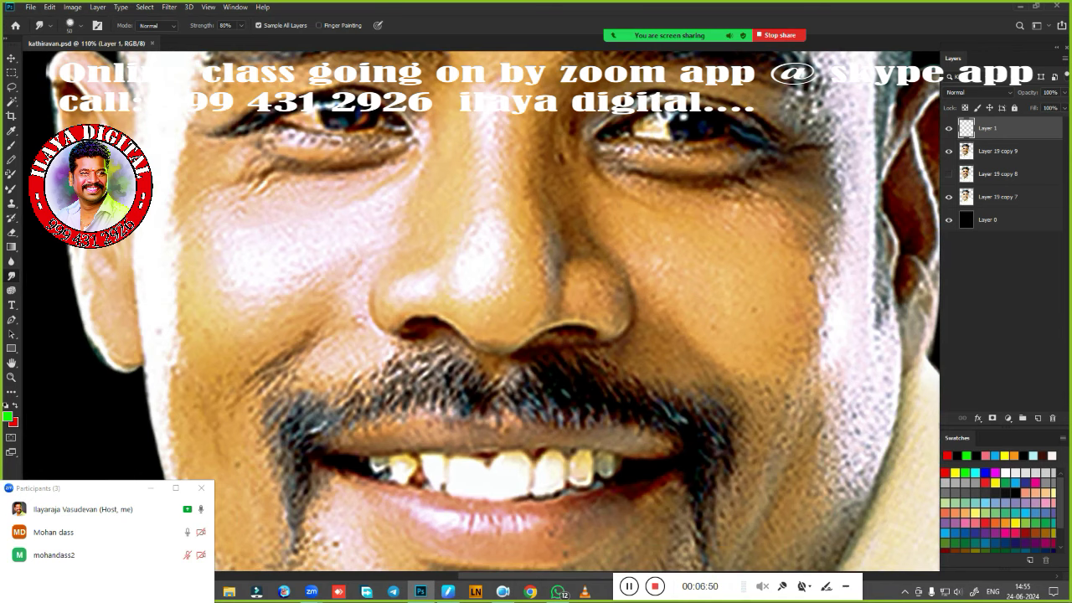
{"action": "left_click_drag", "start_coordinate": [482, 330], "coordinate": [533, 334]}
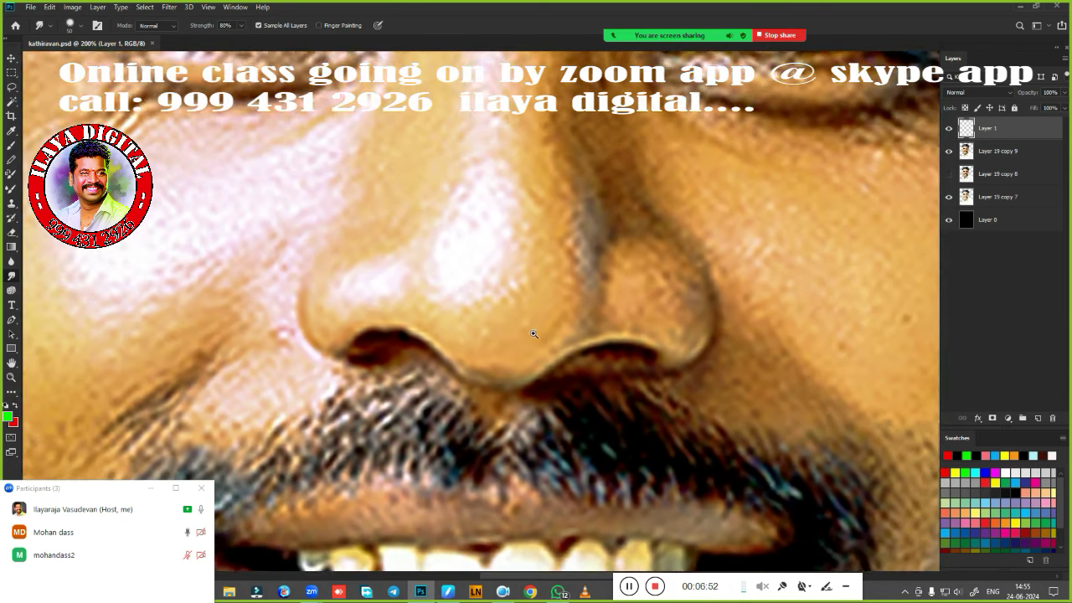
{"action": "scroll", "coordinate": [533, 334], "scroll_direction": "down", "scroll_amount": 2}
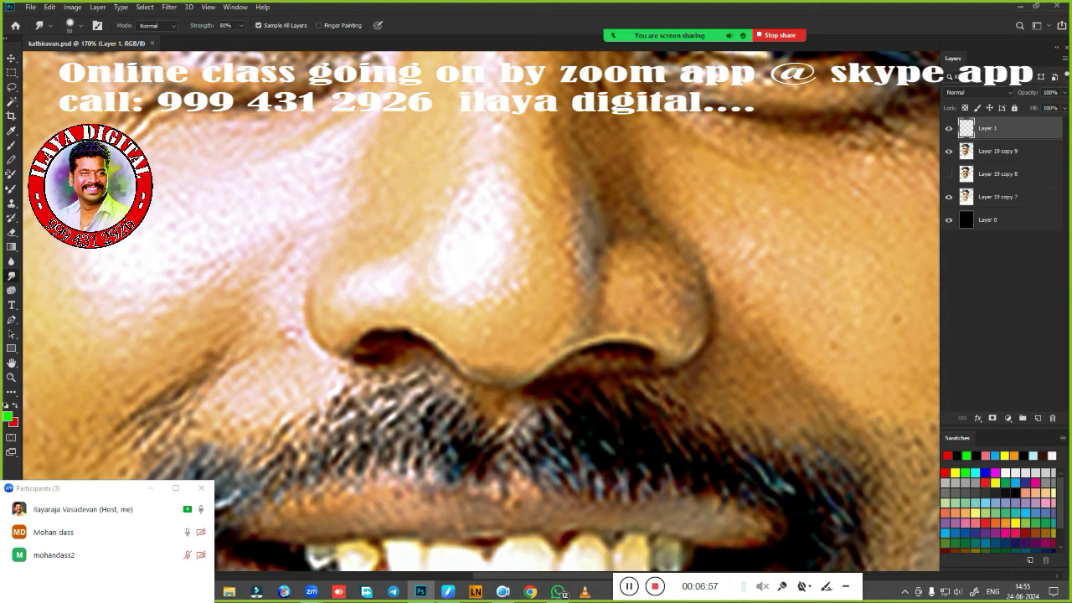
{"action": "left_click_drag", "start_coordinate": [530, 353], "coordinate": [523, 328]}
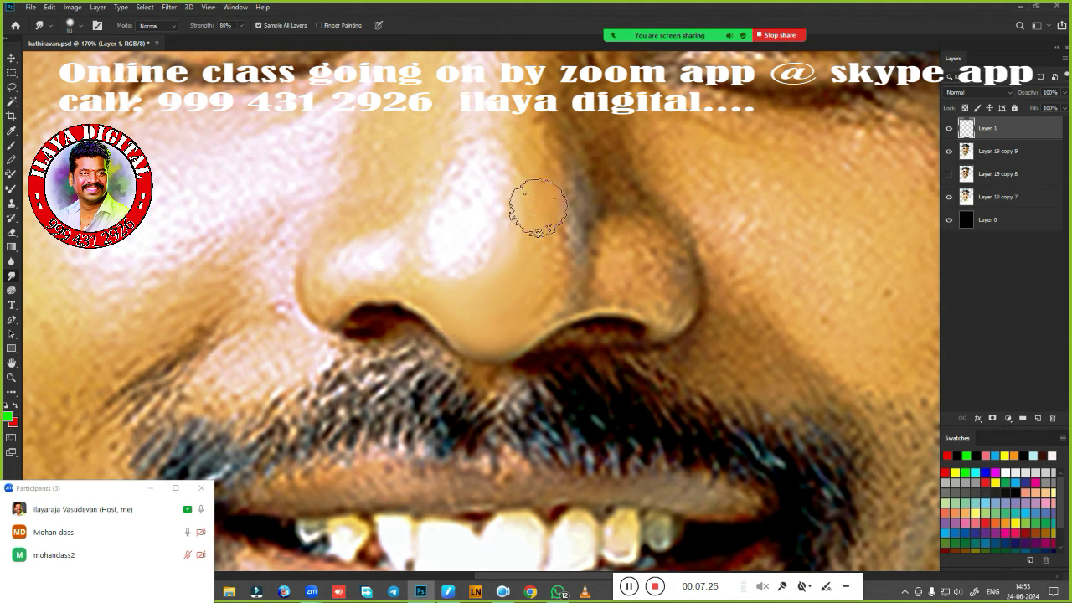
{"action": "mouse_move", "coordinate": [540, 241]}
{"action": "left_mouse_down"}
{"action": "mouse_move", "coordinate": [530, 268]}
{"action": "mouse_move", "coordinate": [552, 201]}
{"action": "left_mouse_up"}
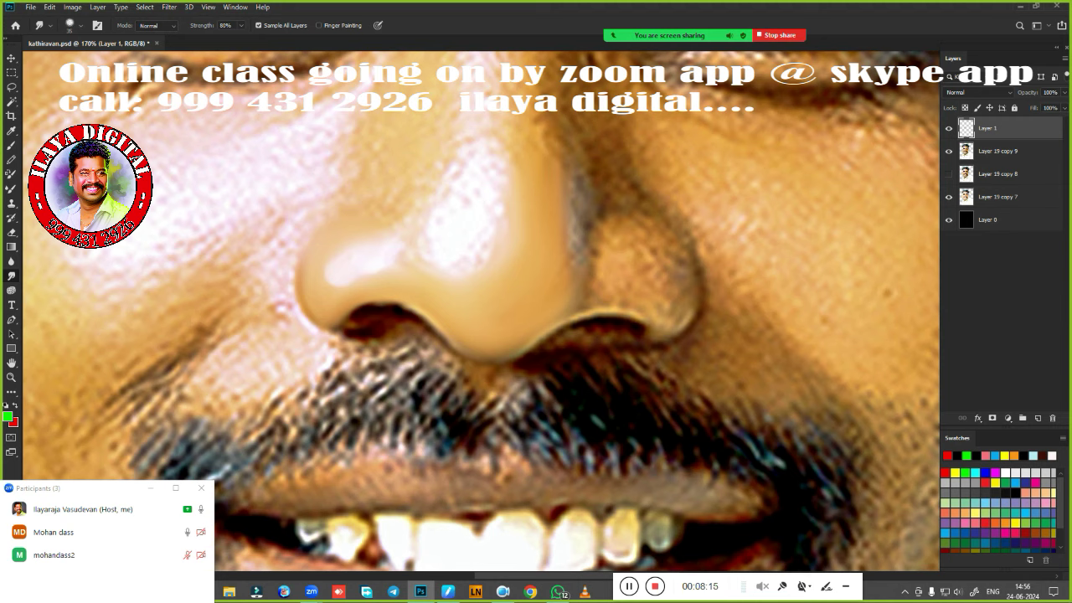
{"action": "mouse_move", "coordinate": [415, 204]}
{"action": "left_mouse_down"}
{"action": "mouse_move", "coordinate": [416, 156]}
{"action": "mouse_move", "coordinate": [433, 282]}
{"action": "mouse_move", "coordinate": [411, 279]}
{"action": "left_mouse_up"}
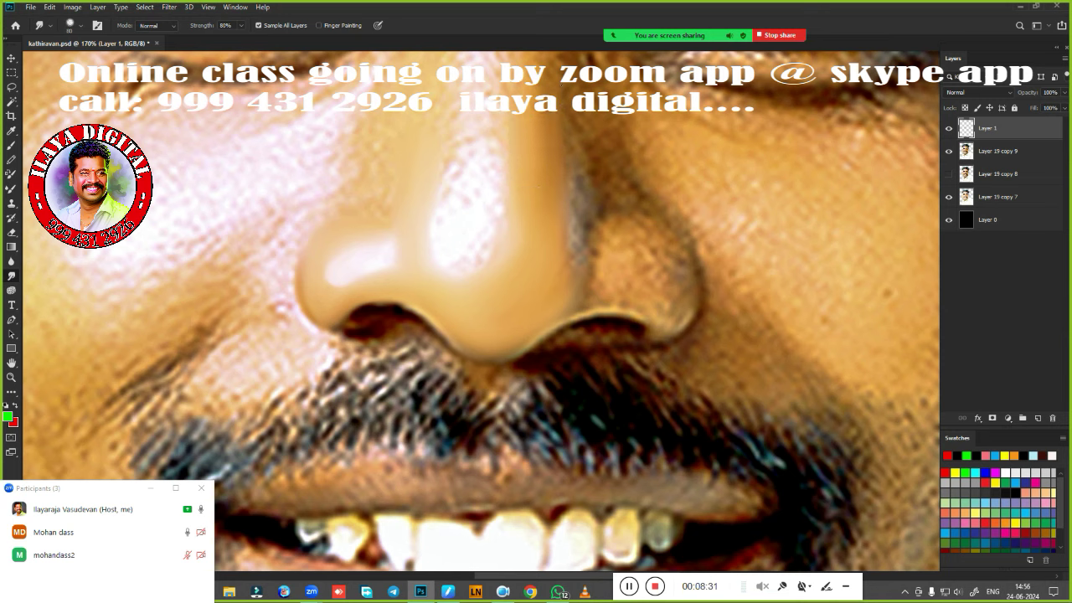
{"action": "mouse_move", "coordinate": [466, 92]}
{"action": "left_mouse_down"}
{"action": "mouse_move", "coordinate": [466, 203]}
{"action": "mouse_move", "coordinate": [472, 148]}
{"action": "mouse_move", "coordinate": [477, 216]}
{"action": "left_mouse_up"}
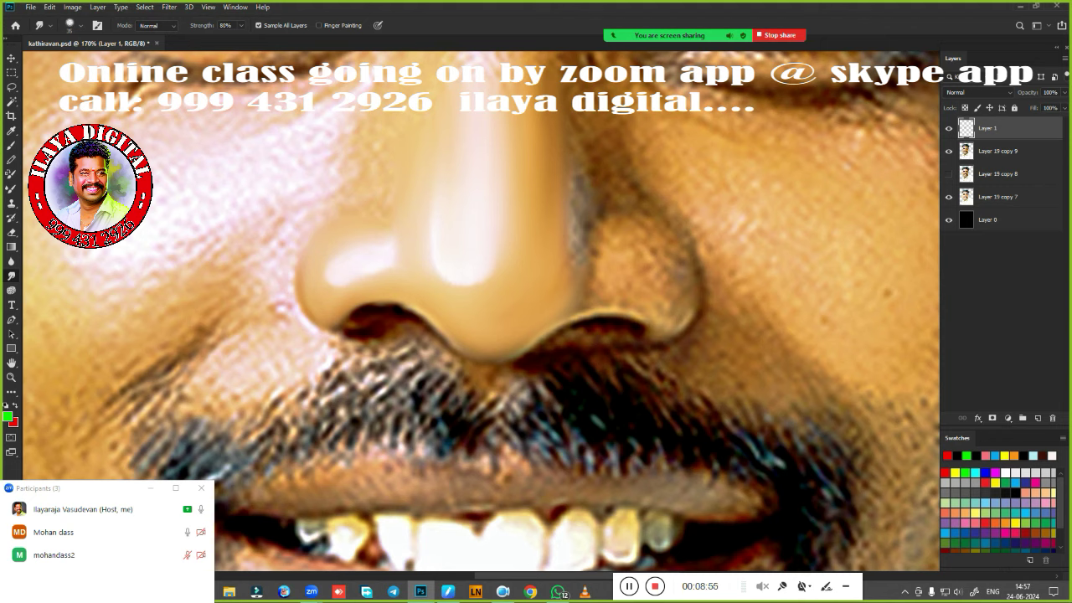
{"action": "mouse_move", "coordinate": [602, 291]}
{"action": "left_mouse_down"}
{"action": "mouse_move", "coordinate": [622, 299]}
{"action": "mouse_move", "coordinate": [547, 310]}
{"action": "mouse_move", "coordinate": [629, 300]}
{"action": "left_mouse_up"}
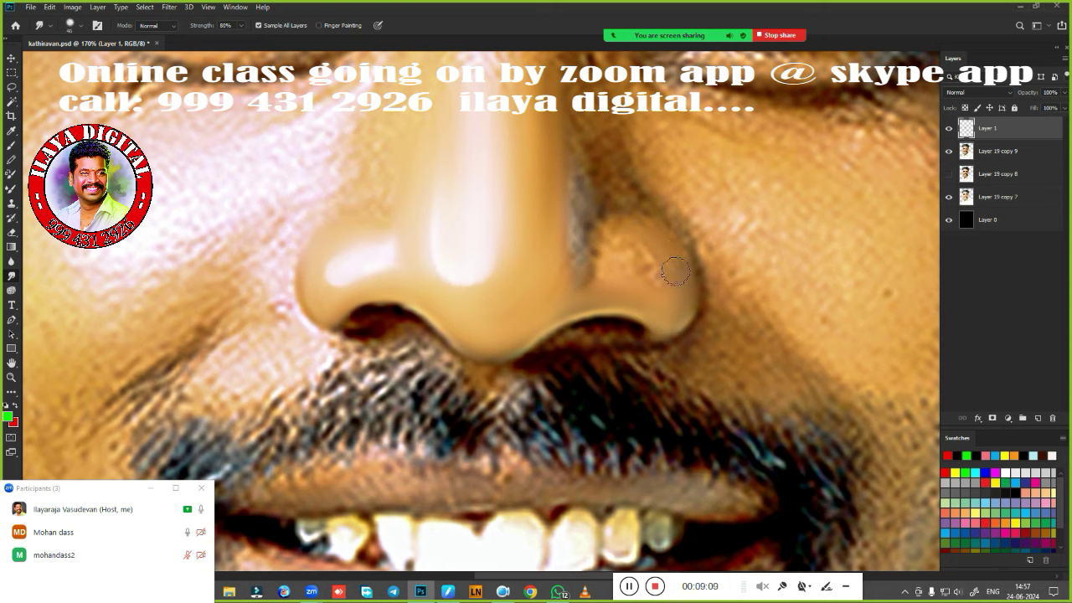
Smudge the right nostril wing's dark spots and the grey crease running down beside it.
{"action": "mouse_move", "coordinate": [659, 241]}
{"action": "left_mouse_down"}
{"action": "mouse_move", "coordinate": [630, 219]}
{"action": "mouse_move", "coordinate": [599, 245]}
{"action": "left_mouse_up"}
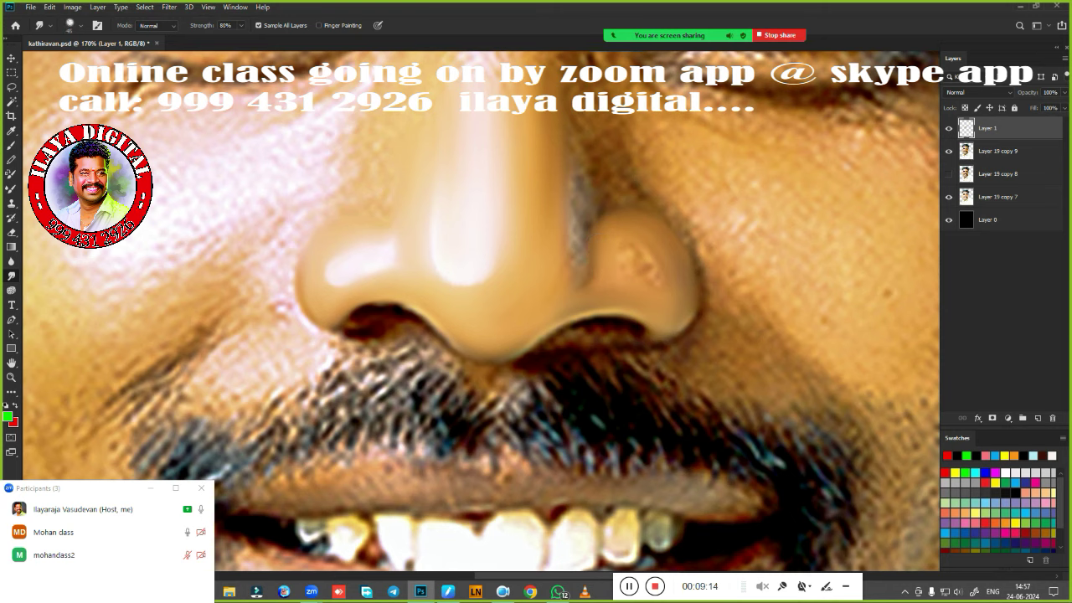
{"action": "mouse_move", "coordinate": [617, 255]}
{"action": "left_mouse_down"}
{"action": "mouse_move", "coordinate": [658, 280]}
{"action": "mouse_move", "coordinate": [608, 295]}
{"action": "left_mouse_up"}
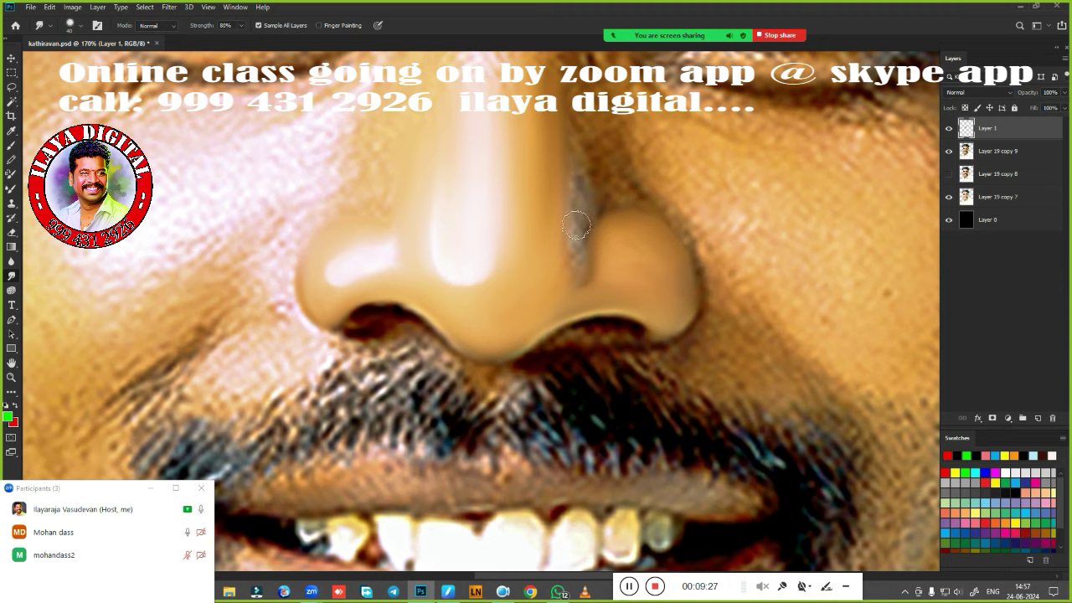
{"action": "left_click_drag", "start_coordinate": [579, 200], "coordinate": [577, 268]}
{"action": "mouse_move", "coordinate": [576, 179]}
{"action": "left_mouse_down"}
{"action": "mouse_move", "coordinate": [565, 289]}
{"action": "mouse_move", "coordinate": [595, 288]}
{"action": "mouse_move", "coordinate": [603, 248]}
{"action": "mouse_move", "coordinate": [602, 267]}
{"action": "left_mouse_up"}
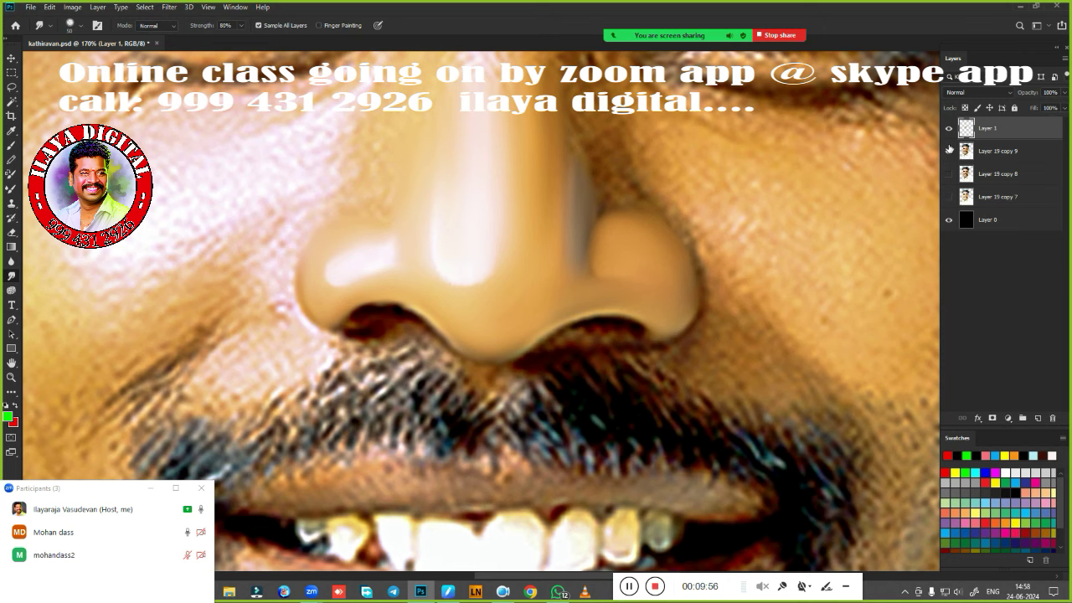
Hide and reshow the face photo layer to check the painted nose, then zoom to 152%.
{"action": "left_click", "coordinate": [949, 150]}
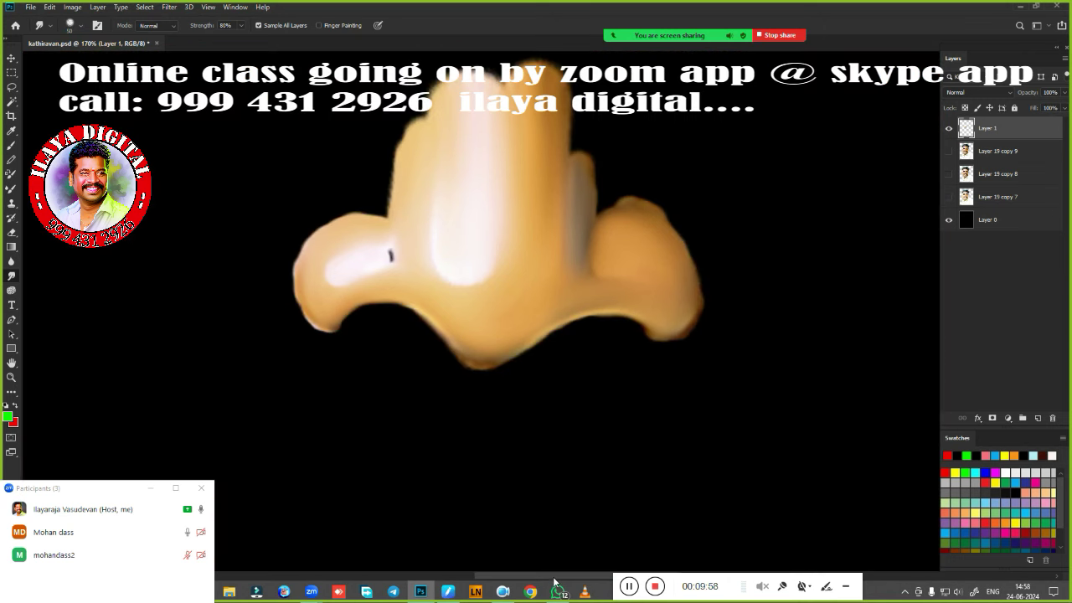
{"action": "left_click", "coordinate": [948, 150]}
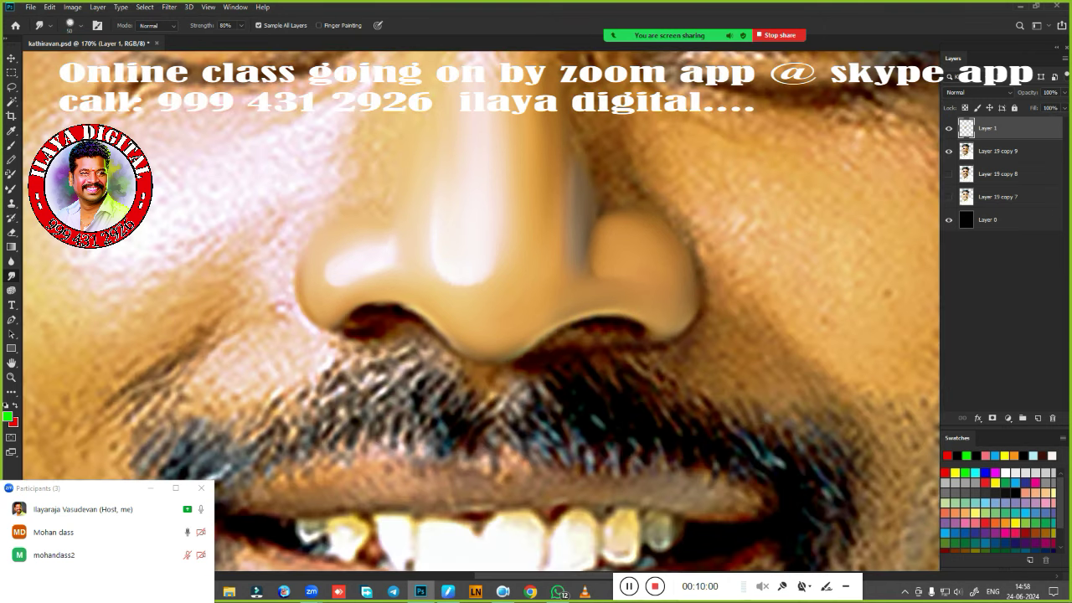
{"action": "scroll", "coordinate": [600, 412], "scroll_direction": "down", "scroll_amount": 3}
{"action": "scroll", "coordinate": [600, 412], "scroll_direction": "down", "scroll_amount": 2}
{"action": "scroll", "coordinate": [594, 311], "scroll_direction": "down", "scroll_amount": 1}
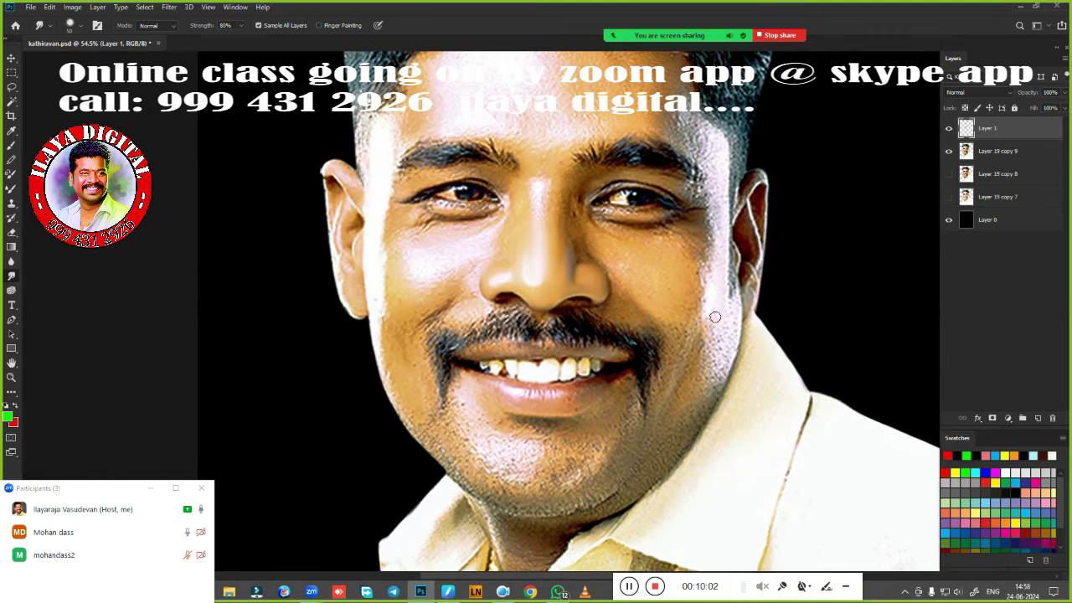
{"action": "scroll", "coordinate": [715, 316], "scroll_direction": "up", "scroll_amount": 1}
{"action": "scroll", "coordinate": [636, 377], "scroll_direction": "up", "scroll_amount": 3}
{"action": "mouse_move", "coordinate": [620, 209]}
{"action": "left_mouse_down"}
{"action": "mouse_move", "coordinate": [612, 473]}
{"action": "mouse_move", "coordinate": [595, 371]}
{"action": "mouse_move", "coordinate": [622, 270]}
{"action": "mouse_move", "coordinate": [639, 351]}
{"action": "left_mouse_up"}
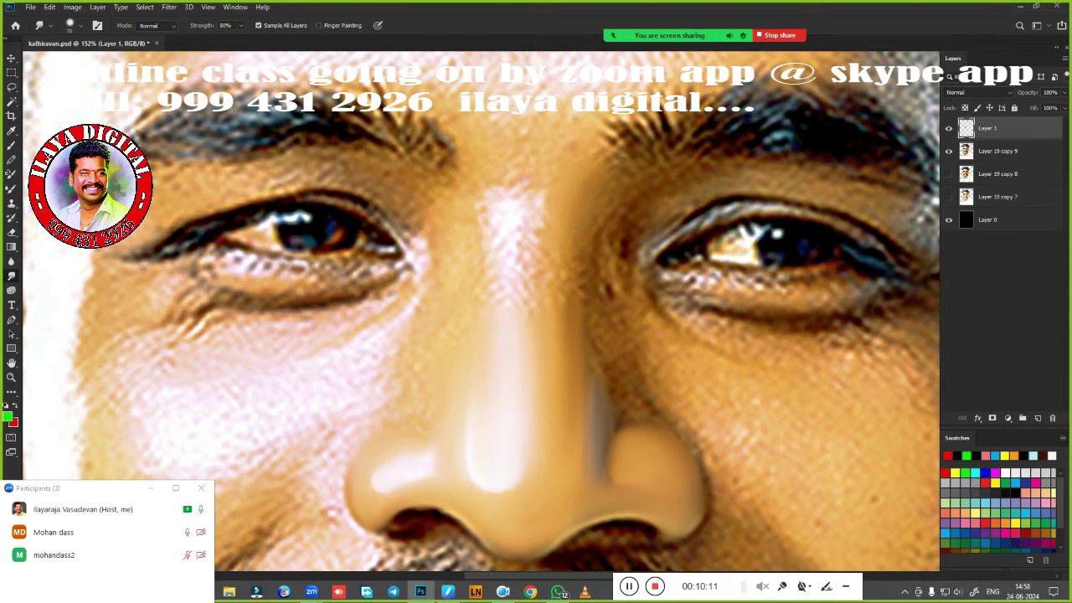
Smudge the nose edge and bridge between the eyes into a smooth light band.
{"action": "mouse_move", "coordinate": [565, 320]}
{"action": "left_mouse_down"}
{"action": "mouse_move", "coordinate": [565, 210]}
{"action": "mouse_move", "coordinate": [557, 311]}
{"action": "left_mouse_up"}
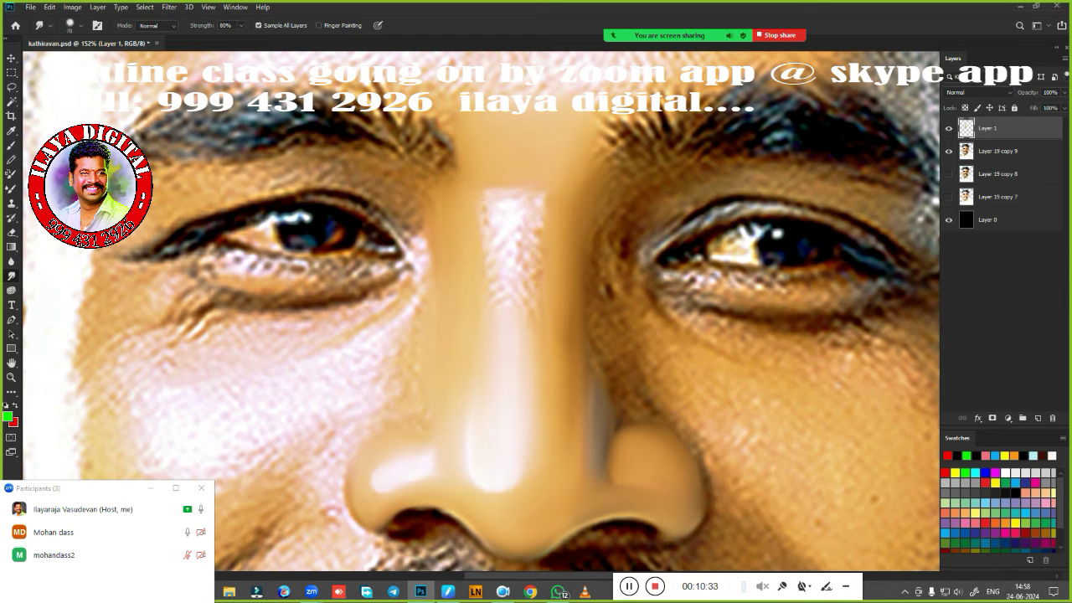
{"action": "left_click_drag", "start_coordinate": [569, 183], "coordinate": [556, 194]}
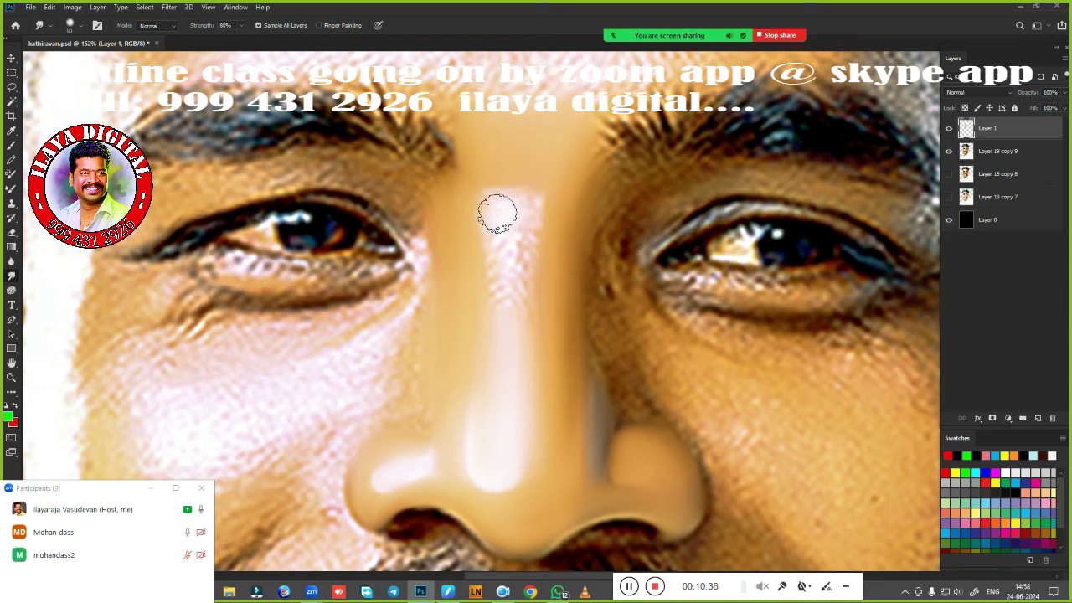
{"action": "mouse_move", "coordinate": [517, 209]}
{"action": "left_mouse_down"}
{"action": "mouse_move", "coordinate": [519, 279]}
{"action": "mouse_move", "coordinate": [493, 222]}
{"action": "mouse_move", "coordinate": [490, 344]}
{"action": "left_mouse_up"}
{"action": "left_click_drag", "start_coordinate": [517, 280], "coordinate": [514, 318]}
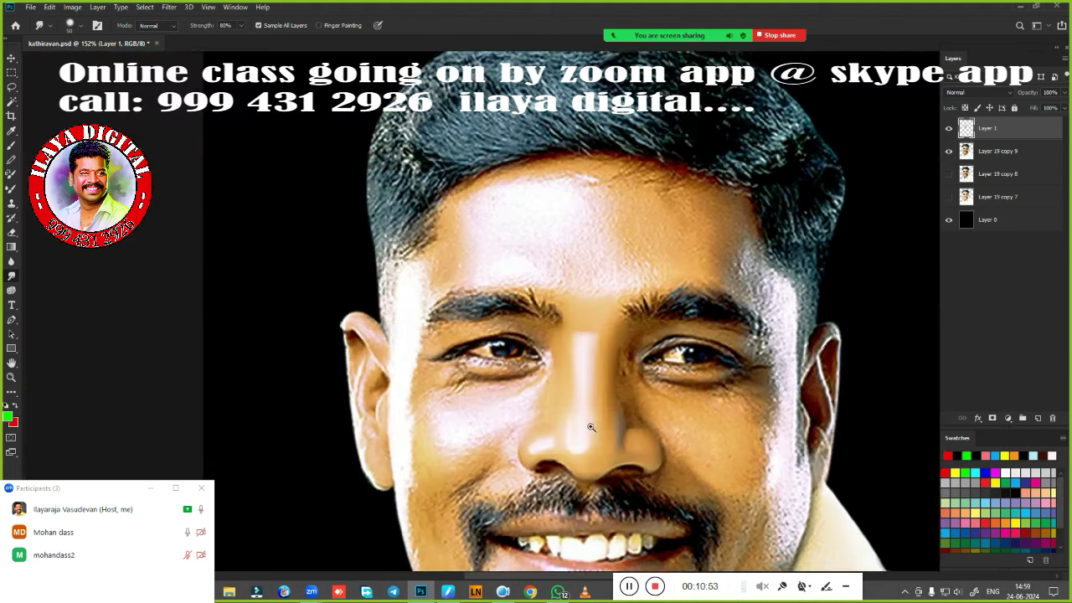
Zoom close on the nose and mouth, toggling the face photo layer to check the painted nose.
{"action": "scroll", "coordinate": [653, 307], "scroll_direction": "down", "scroll_amount": 5}
{"action": "scroll", "coordinate": [653, 307], "scroll_direction": "up", "scroll_amount": 5}
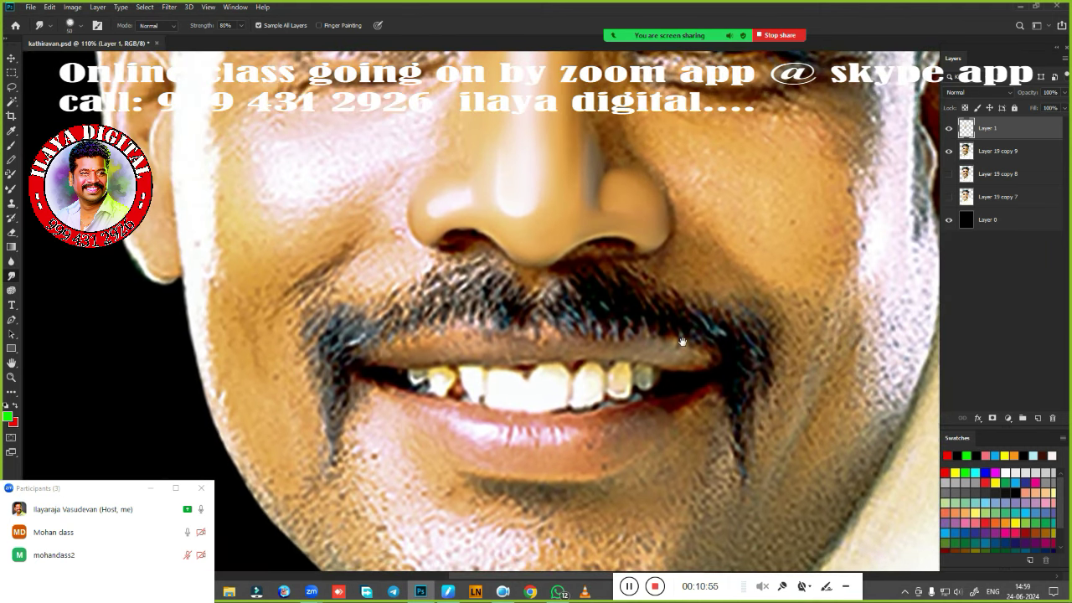
{"action": "left_click_drag", "start_coordinate": [683, 332], "coordinate": [635, 393]}
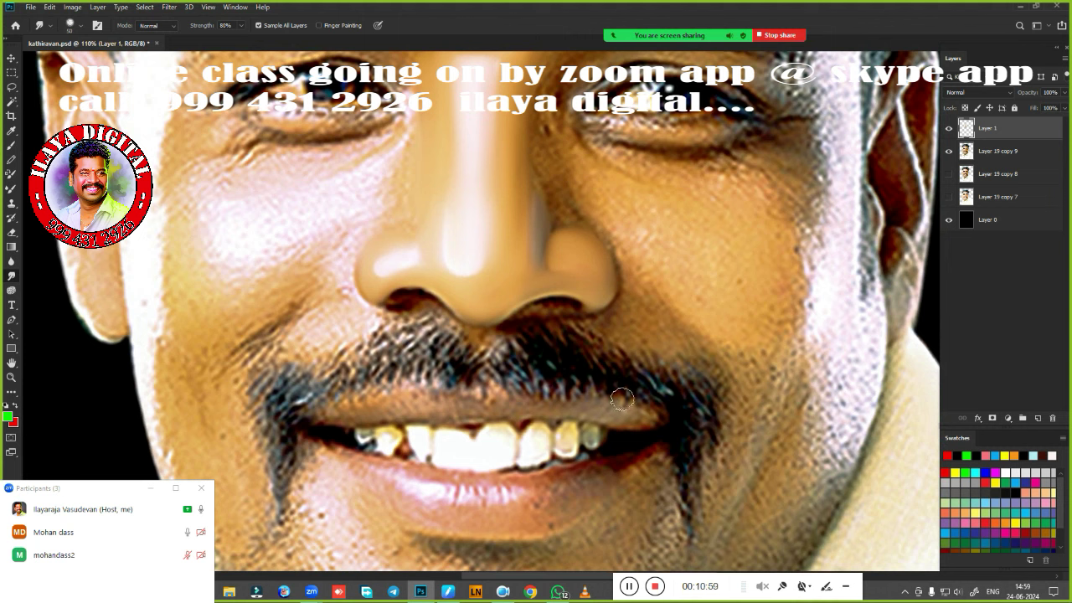
{"action": "key", "text": "p"}
{"action": "scroll", "coordinate": [593, 438], "scroll_direction": "down", "scroll_amount": 3}
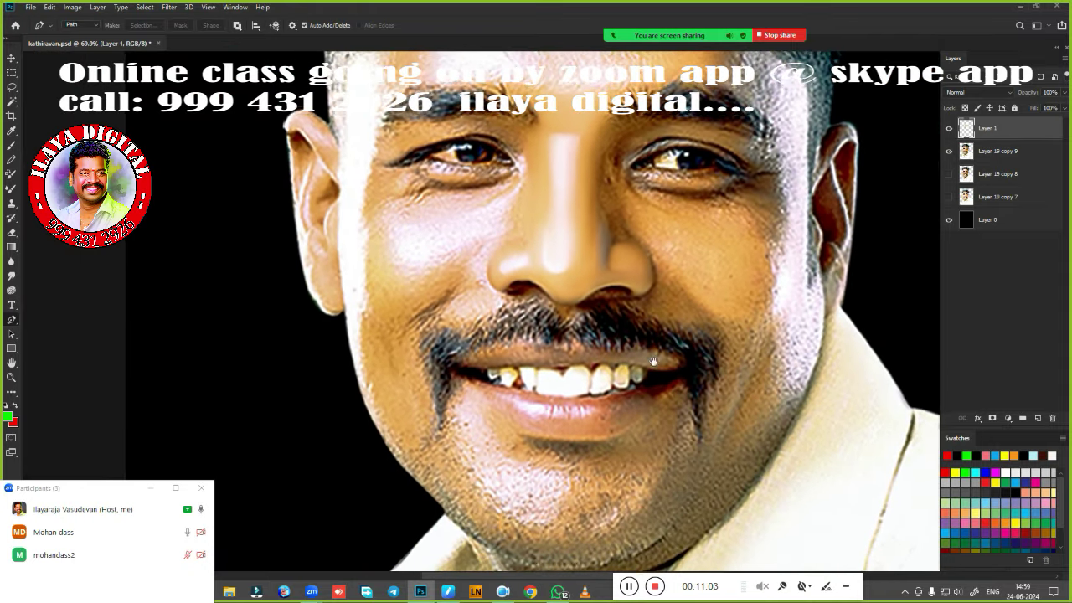
{"action": "left_click", "coordinate": [948, 150]}
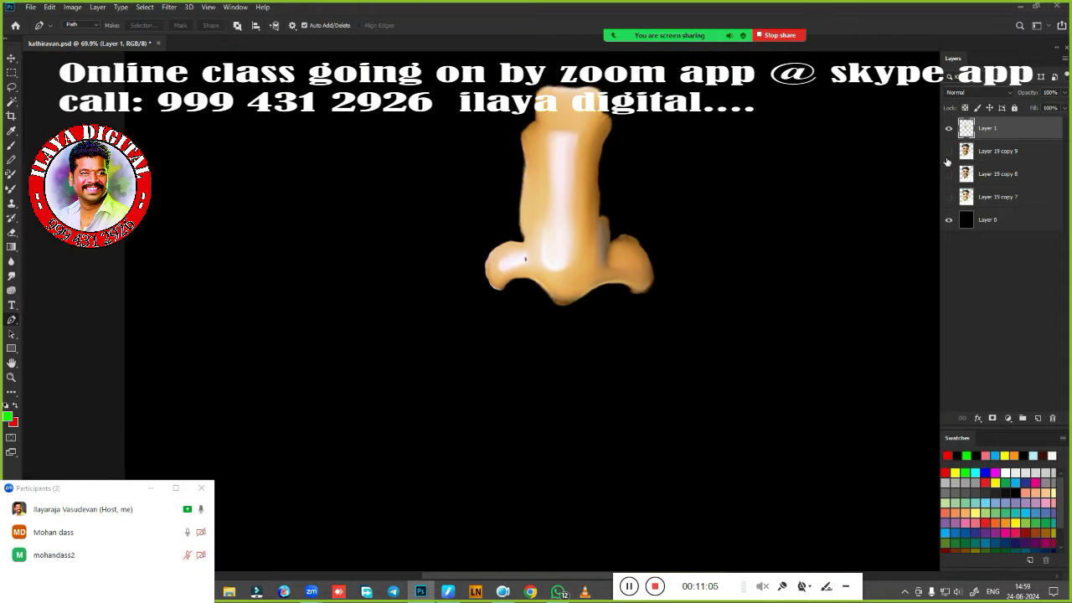
{"action": "left_click", "coordinate": [949, 150]}
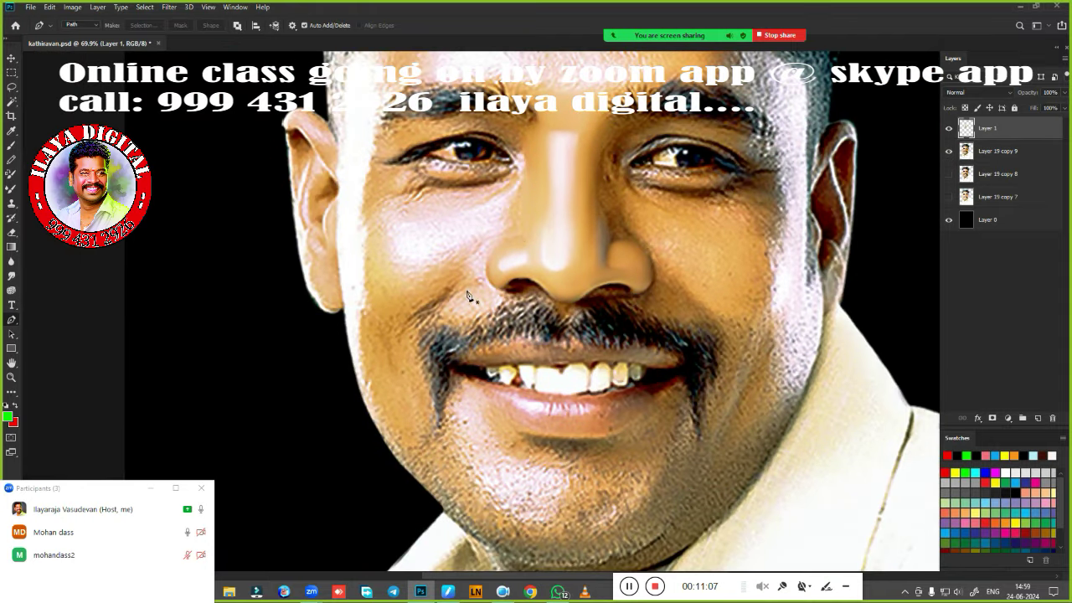
{"action": "scroll", "coordinate": [600, 334], "scroll_direction": "up", "scroll_amount": 1}
{"action": "scroll", "coordinate": [586, 323], "scroll_direction": "up", "scroll_amount": 1}
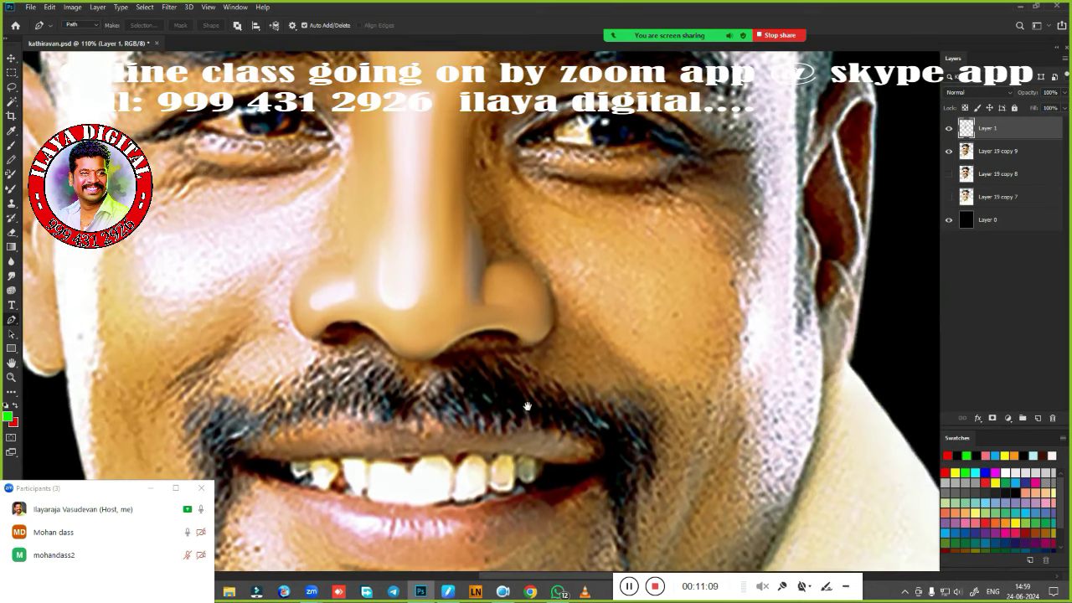
{"action": "scroll", "coordinate": [573, 318], "scroll_direction": "up", "scroll_amount": 1}
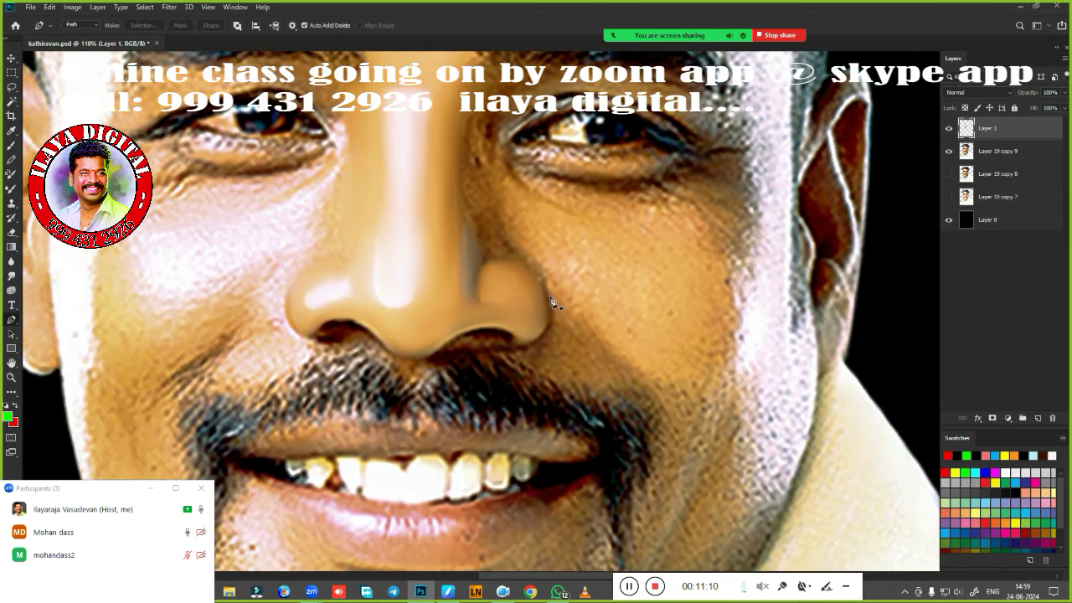
Trace a Pen path around the moustache and upper lip beside the nose.
{"action": "left_click", "coordinate": [549, 297]}
{"action": "left_click_drag", "start_coordinate": [647, 472], "coordinate": [642, 526]}
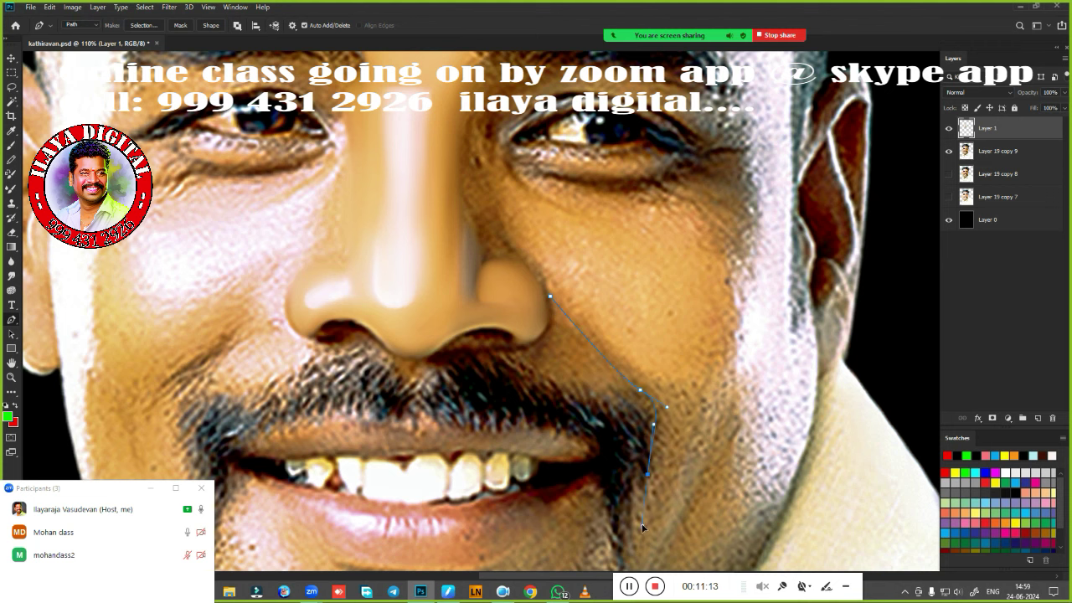
{"action": "left_click", "coordinate": [419, 449]}
{"action": "left_click", "coordinate": [427, 388]}
{"action": "scroll", "coordinate": [425, 388], "scroll_direction": "up", "scroll_amount": 1}
{"action": "scroll", "coordinate": [425, 387], "scroll_direction": "up", "scroll_amount": 2}
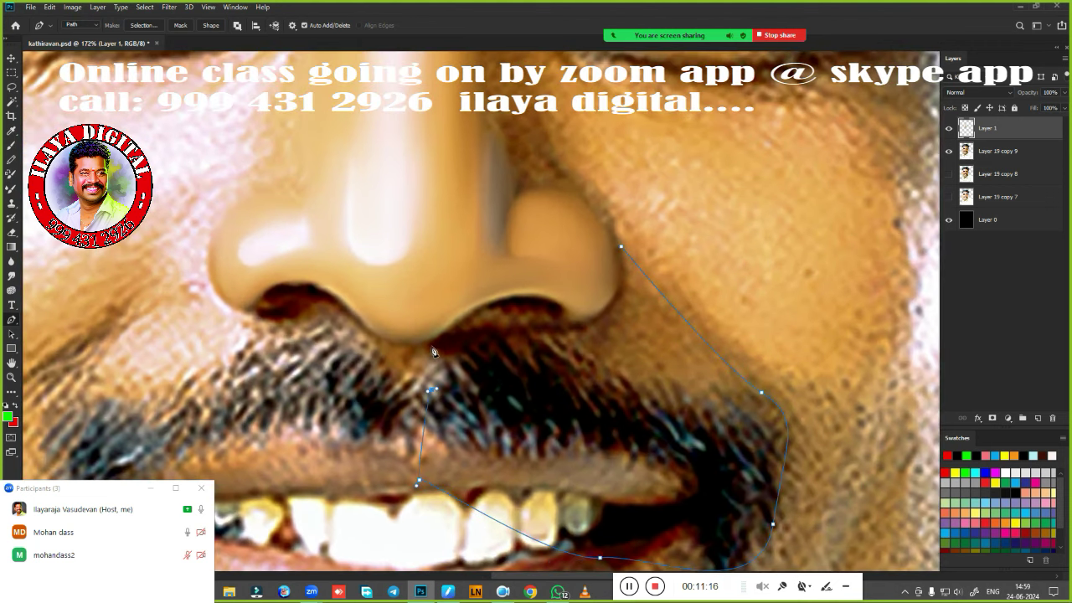
{"action": "left_click", "coordinate": [432, 346]}
{"action": "left_click_drag", "start_coordinate": [488, 333], "coordinate": [520, 332]}
{"action": "left_click_drag", "start_coordinate": [622, 283], "coordinate": [629, 224]}
Convert the path to a selection feathered by 1 pixel.
{"action": "key", "text": "ctrl+Return"}
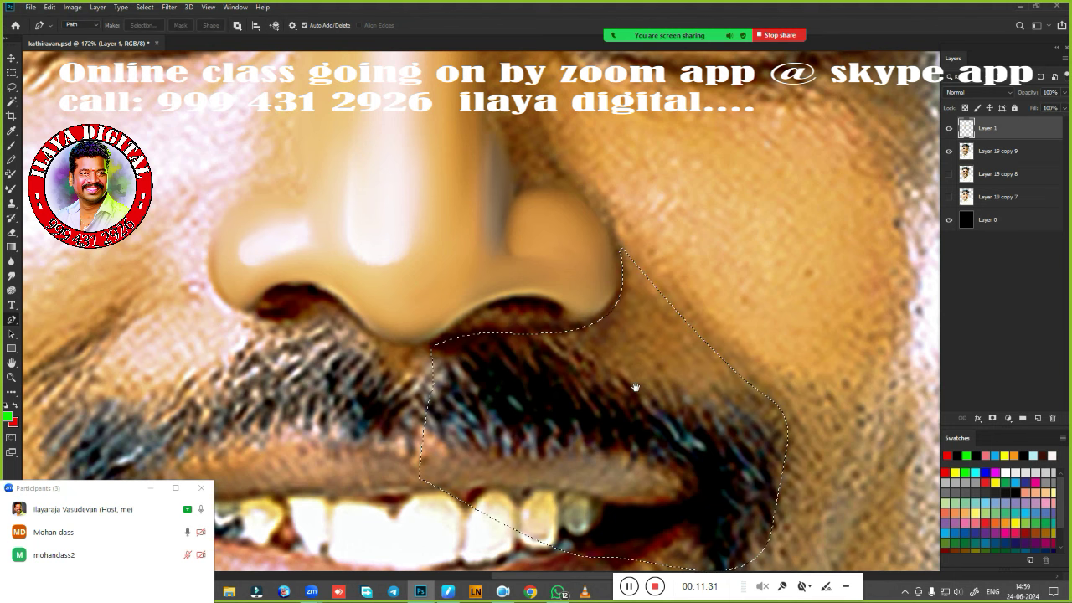
{"action": "left_click_drag", "start_coordinate": [634, 385], "coordinate": [523, 317]}
{"action": "key", "text": "shift+F6"}
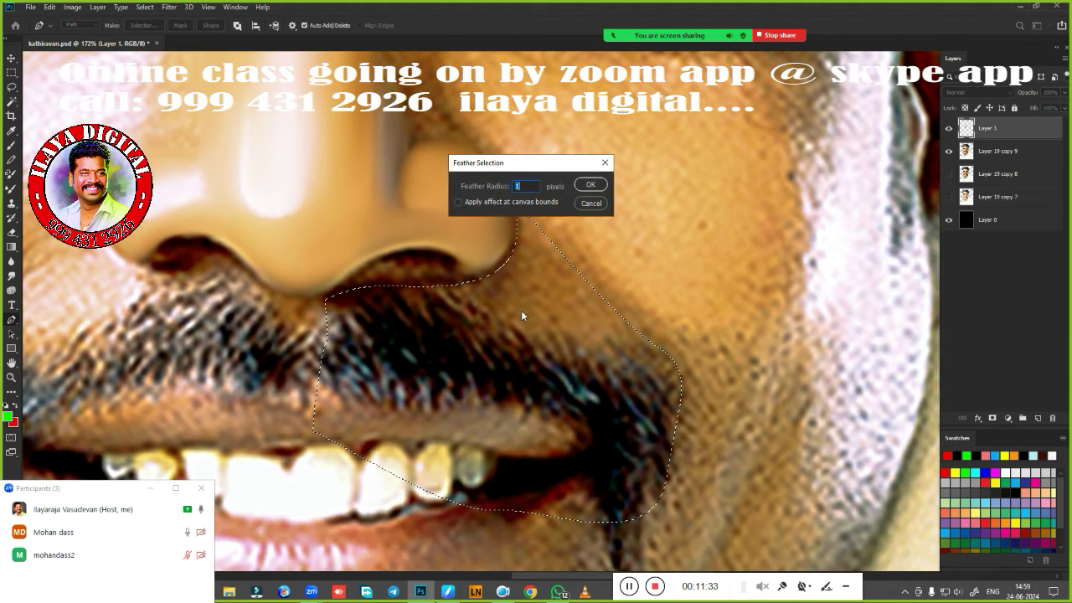
{"action": "key", "text": "Return"}
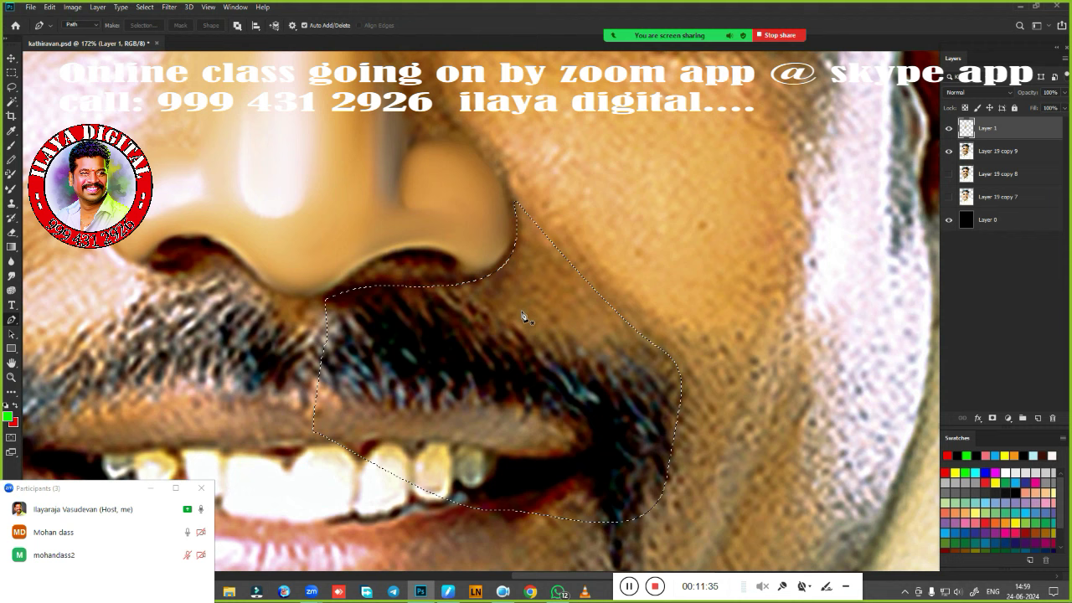
{"action": "key", "text": "r"}
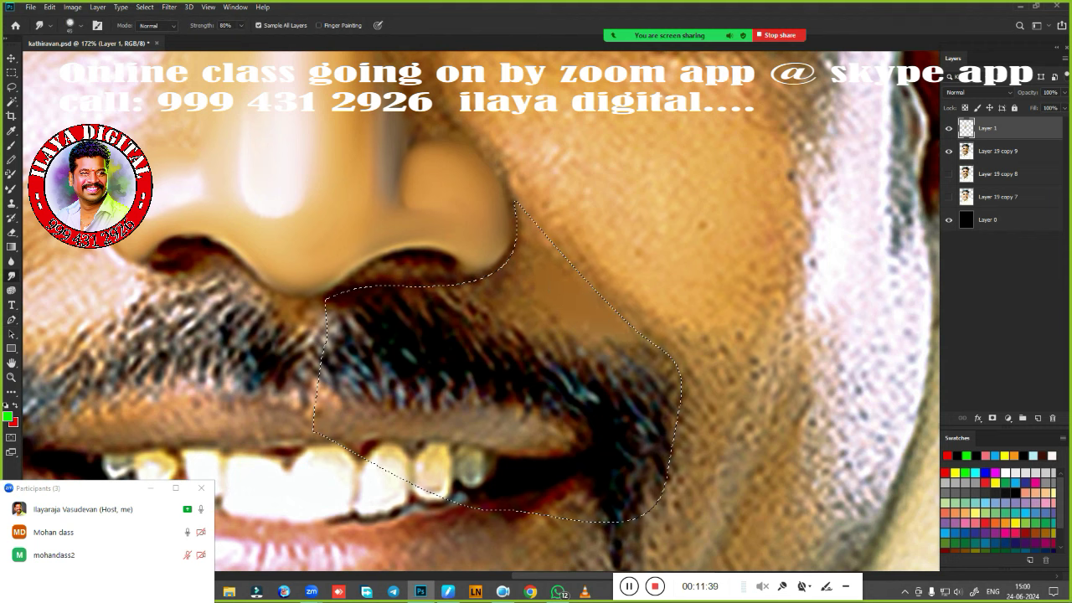
Smudge the moustache hair, nostril-side skin and lip shadow inside the selection into smooth skin tone.
{"action": "mouse_move", "coordinate": [636, 347]}
{"action": "left_mouse_down"}
{"action": "mouse_move", "coordinate": [604, 350]}
{"action": "mouse_move", "coordinate": [670, 369]}
{"action": "mouse_move", "coordinate": [417, 374]}
{"action": "mouse_move", "coordinate": [578, 452]}
{"action": "left_mouse_up"}
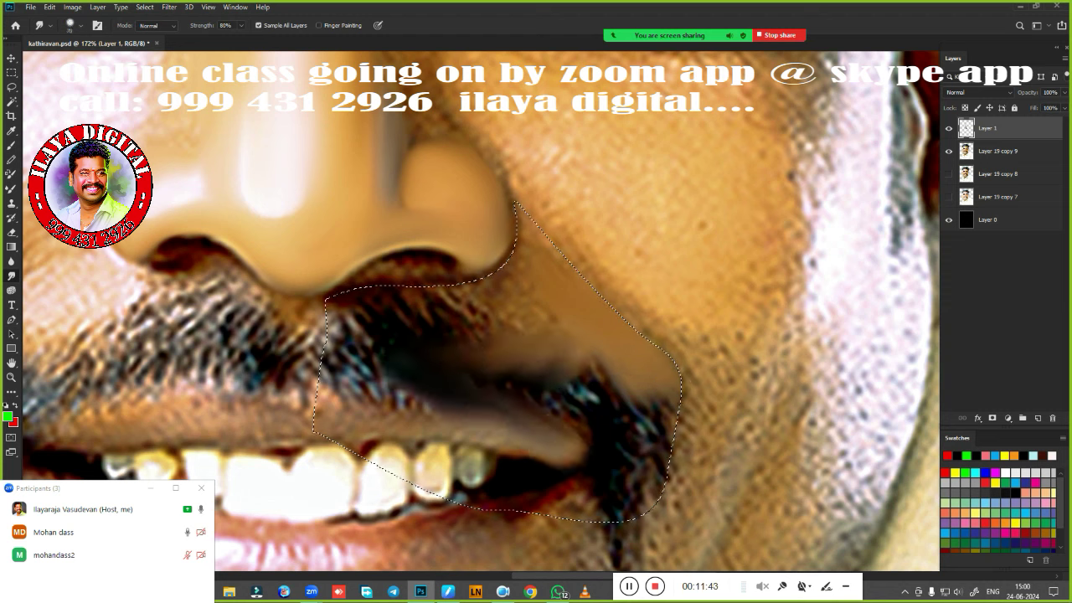
{"action": "left_click_drag", "start_coordinate": [536, 259], "coordinate": [499, 192]}
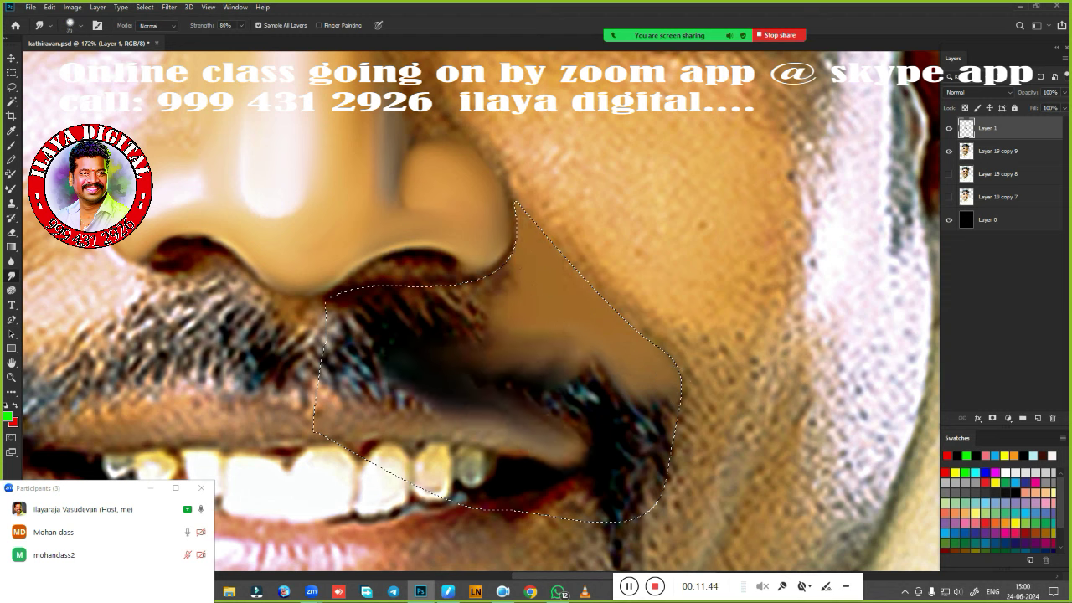
{"action": "mouse_move", "coordinate": [515, 267]}
{"action": "left_mouse_down"}
{"action": "mouse_move", "coordinate": [444, 312]}
{"action": "mouse_move", "coordinate": [553, 259]}
{"action": "left_mouse_up"}
{"action": "mouse_move", "coordinate": [468, 293]}
{"action": "left_mouse_down"}
{"action": "mouse_move", "coordinate": [354, 304]}
{"action": "mouse_move", "coordinate": [431, 305]}
{"action": "left_mouse_up"}
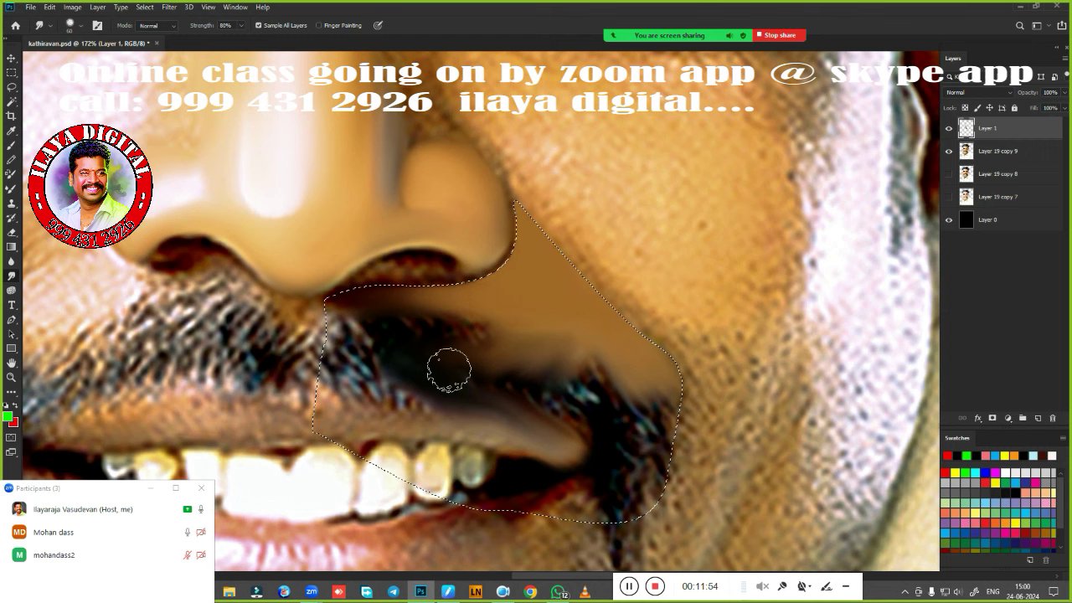
{"action": "left_click_drag", "start_coordinate": [448, 370], "coordinate": [587, 387]}
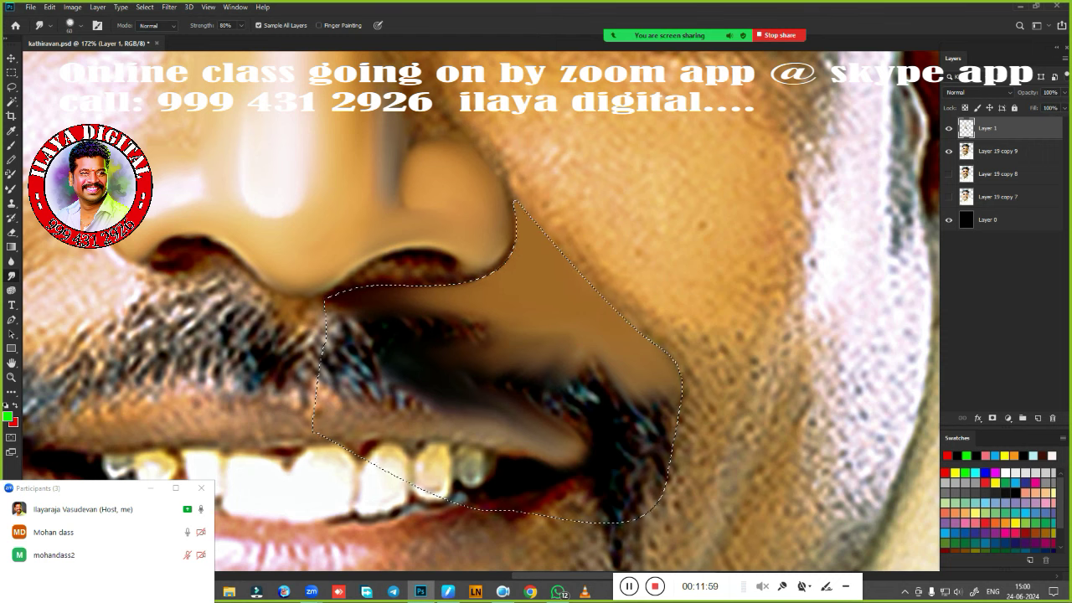
{"action": "right_click", "coordinate": [675, 361]}
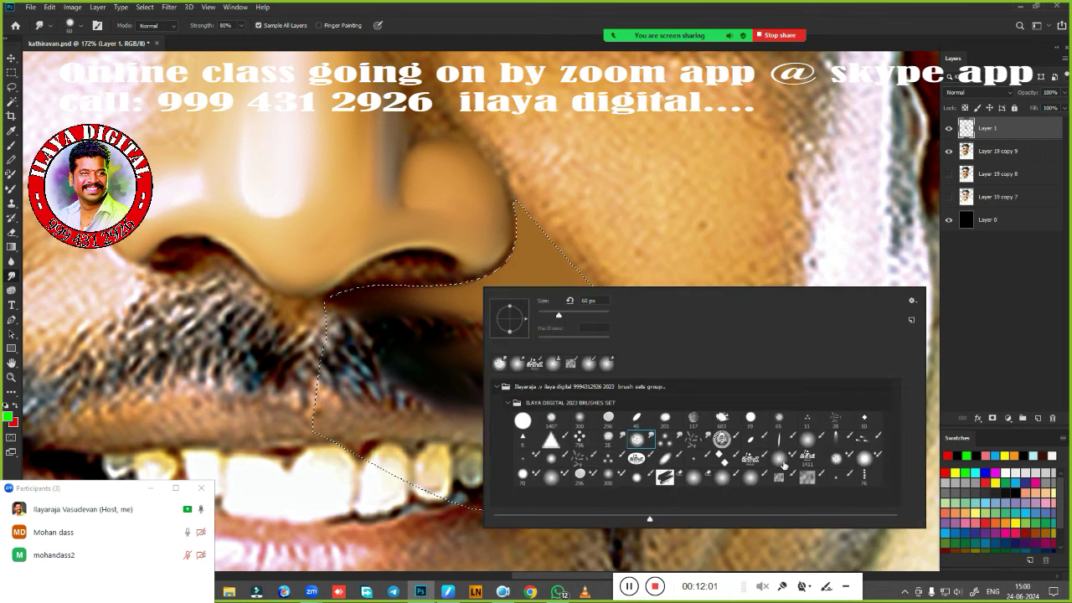
Pick the soft 5 px mixing brush preset and close the brush picker.
{"action": "left_click", "coordinate": [779, 458]}
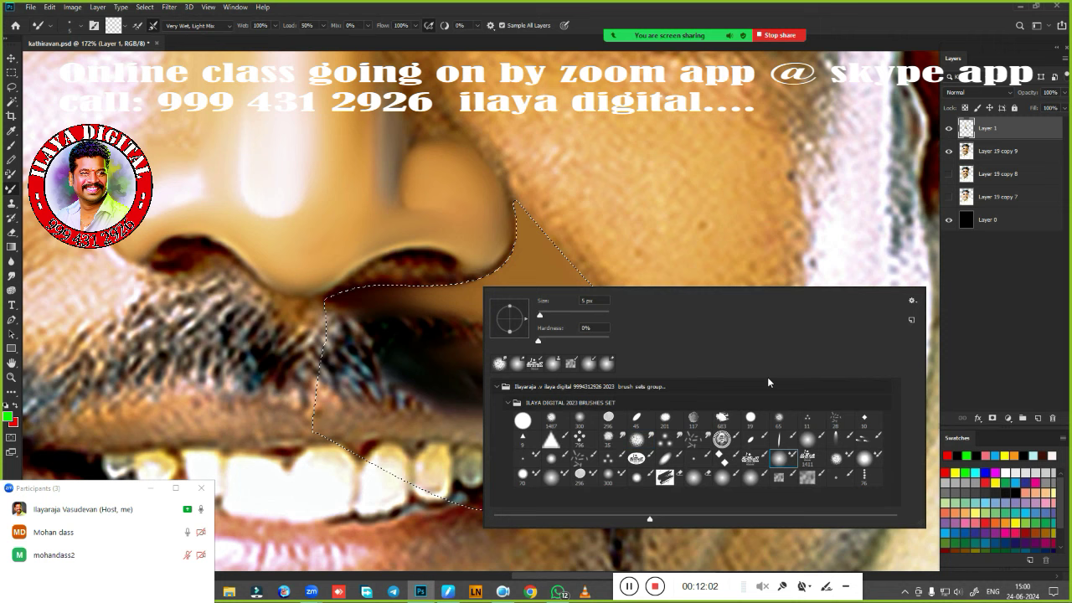
{"action": "left_click", "coordinate": [531, 46]}
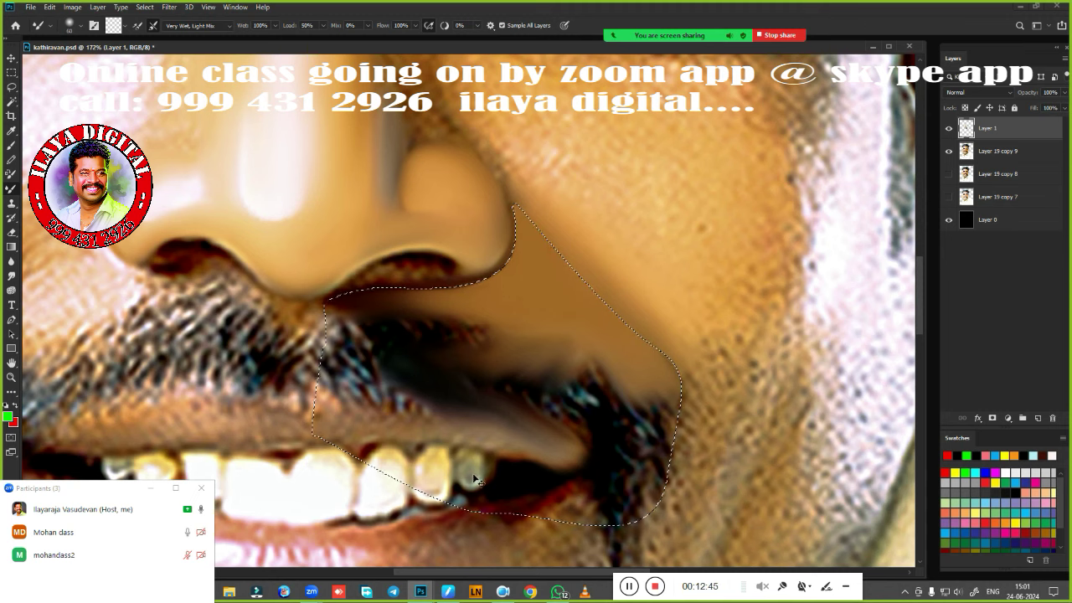
Deselect, erase smoothing off the moustache's right side, and raise eraser flow to 100%.
{"action": "key", "text": "ctrl+d"}
{"action": "scroll", "coordinate": [611, 410], "scroll_direction": "down", "scroll_amount": 5}
{"action": "scroll", "coordinate": [619, 376], "scroll_direction": "up", "scroll_amount": 1}
{"action": "scroll", "coordinate": [623, 360], "scroll_direction": "up", "scroll_amount": 2}
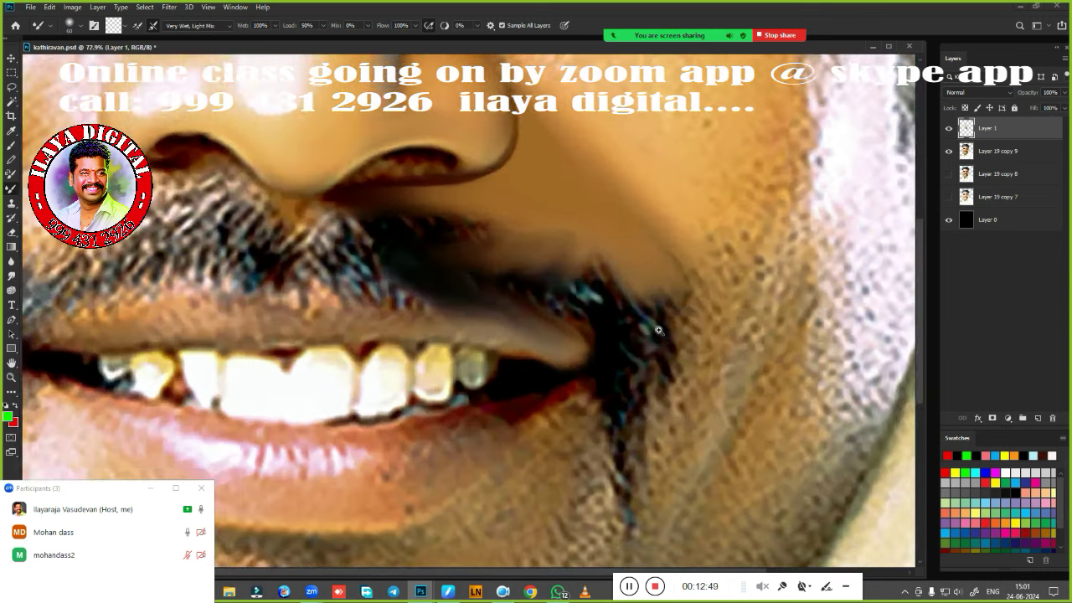
{"action": "scroll", "coordinate": [627, 341], "scroll_direction": "up", "scroll_amount": 2}
{"action": "scroll", "coordinate": [627, 341], "scroll_direction": "down", "scroll_amount": 4}
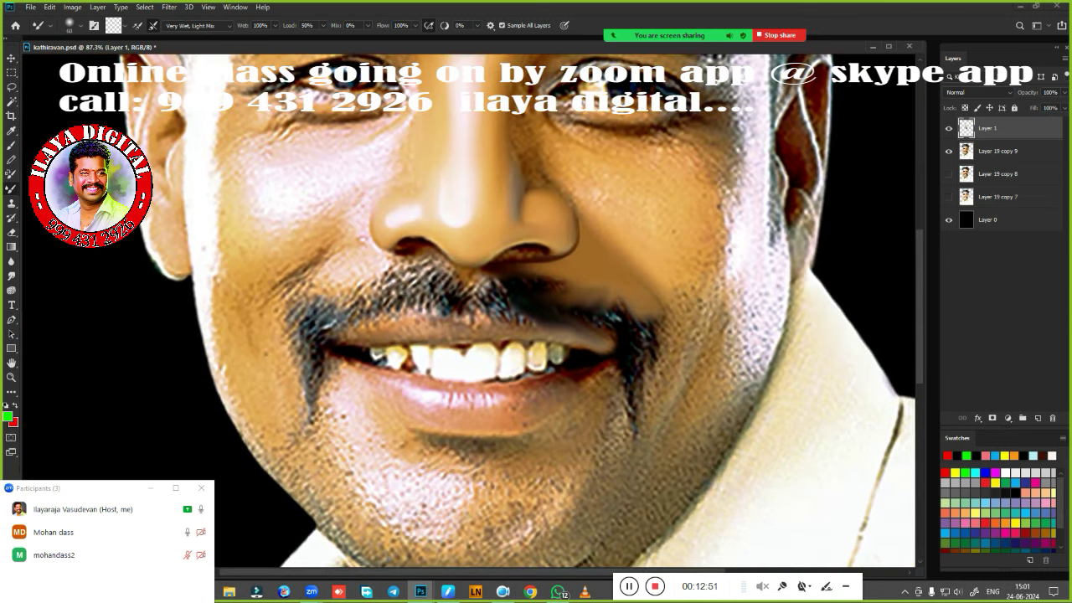
{"action": "key", "text": "e"}
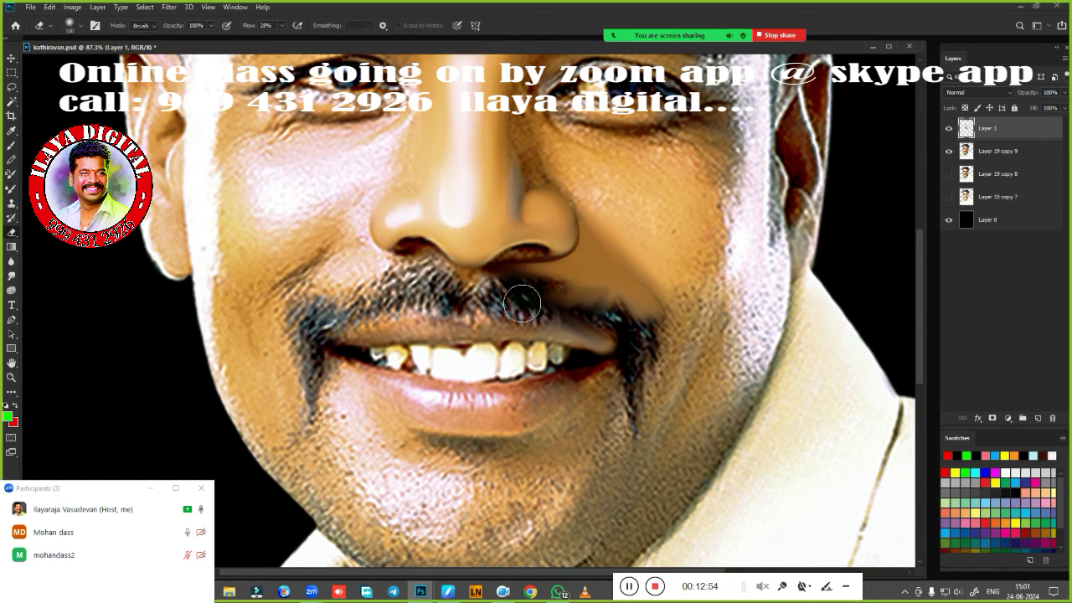
{"action": "mouse_move", "coordinate": [521, 303]}
{"action": "left_mouse_down"}
{"action": "mouse_move", "coordinate": [615, 371]}
{"action": "mouse_move", "coordinate": [596, 308]}
{"action": "left_mouse_up"}
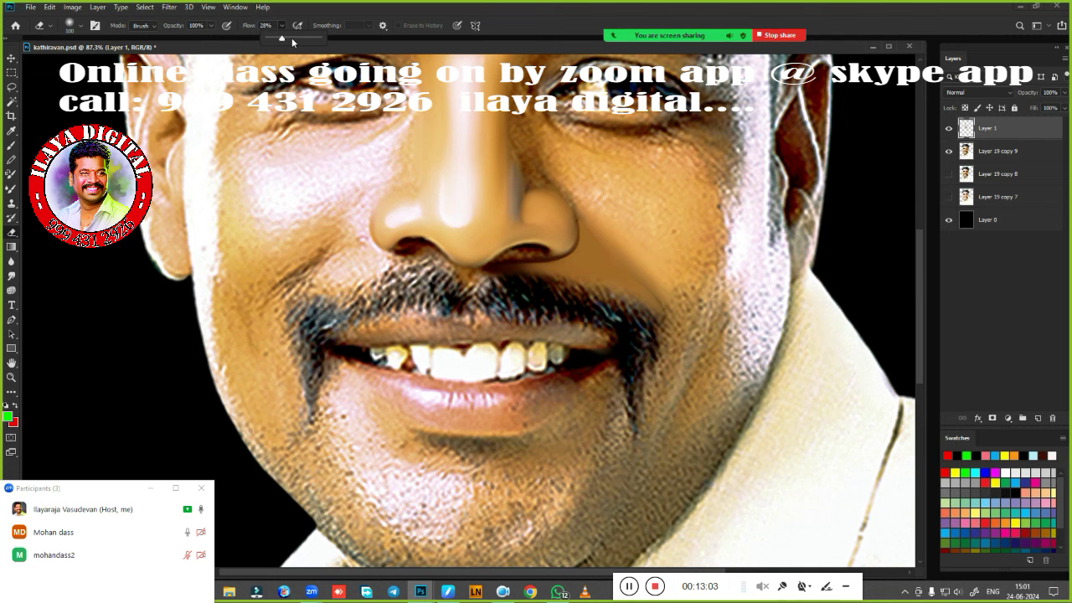
{"action": "left_click", "coordinate": [507, 307]}
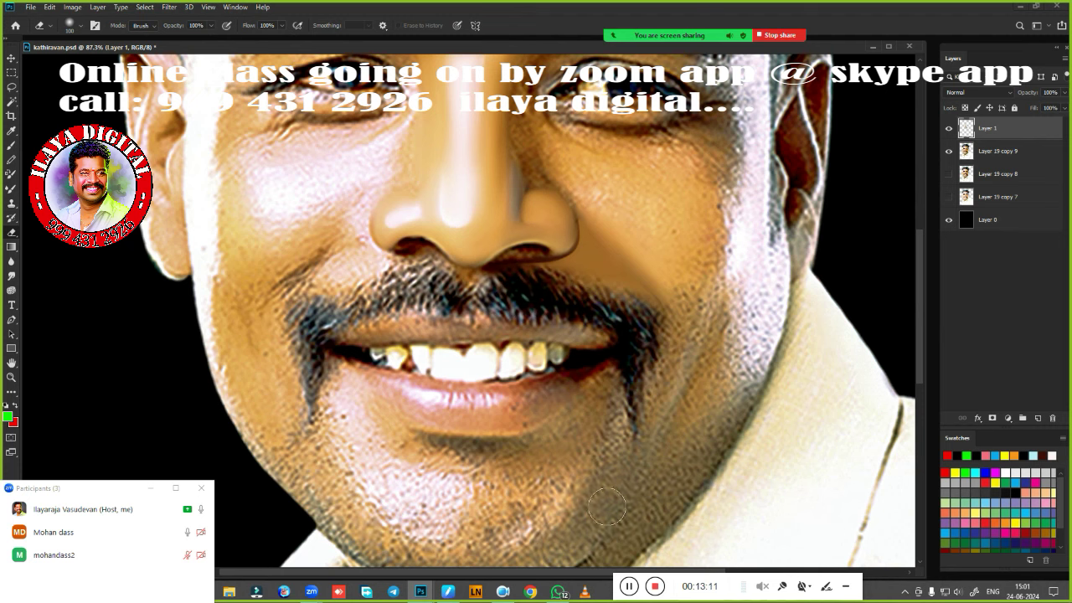
{"action": "key", "text": "ctrl+0"}
{"action": "left_click_drag", "start_coordinate": [537, 396], "coordinate": [632, 382]}
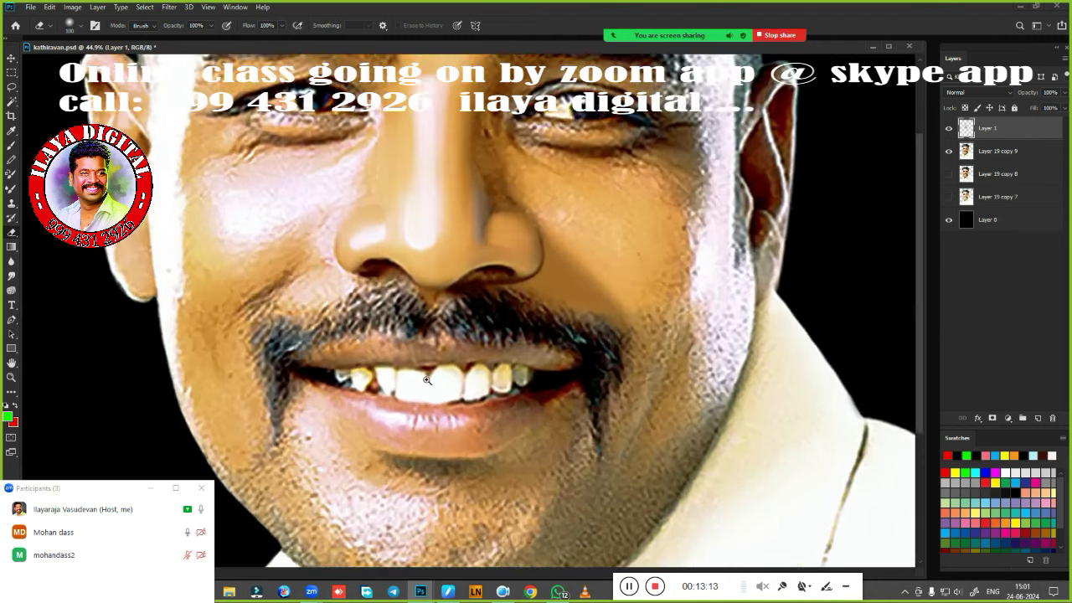
Start a Pen outline beside the left nostril, running down the cheek past the mouth corner.
{"action": "key", "text": "p"}
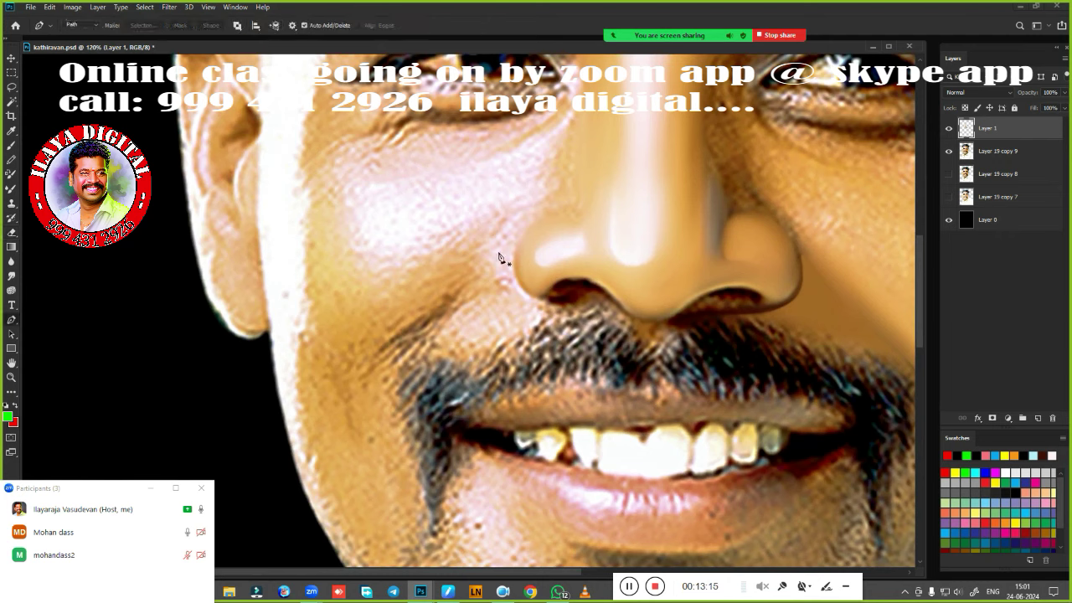
{"action": "left_click", "coordinate": [516, 217]}
{"action": "left_click_drag", "start_coordinate": [492, 264], "coordinate": [479, 285]}
{"action": "left_click_drag", "start_coordinate": [437, 318], "coordinate": [412, 335]}
{"action": "left_click_drag", "start_coordinate": [396, 407], "coordinate": [408, 461]}
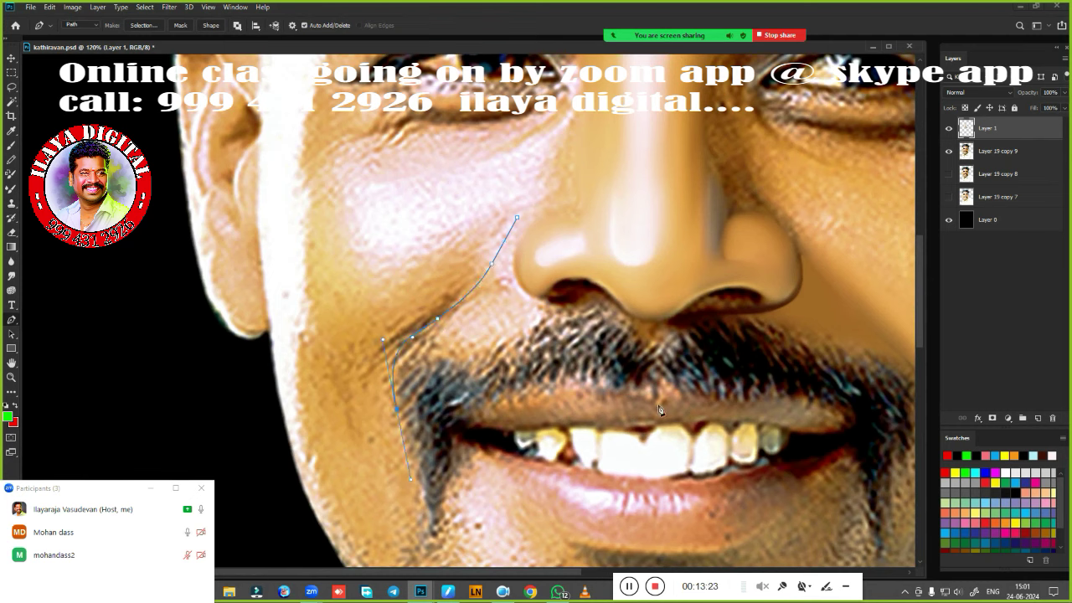
{"action": "left_click", "coordinate": [436, 500]}
{"action": "left_click", "coordinate": [638, 457]}
Bring the outline back up over the moustache to the nostril, with corner points.
{"action": "left_click", "coordinate": [618, 344]}
{"action": "left_click_drag", "start_coordinate": [587, 305], "coordinate": [570, 307]}
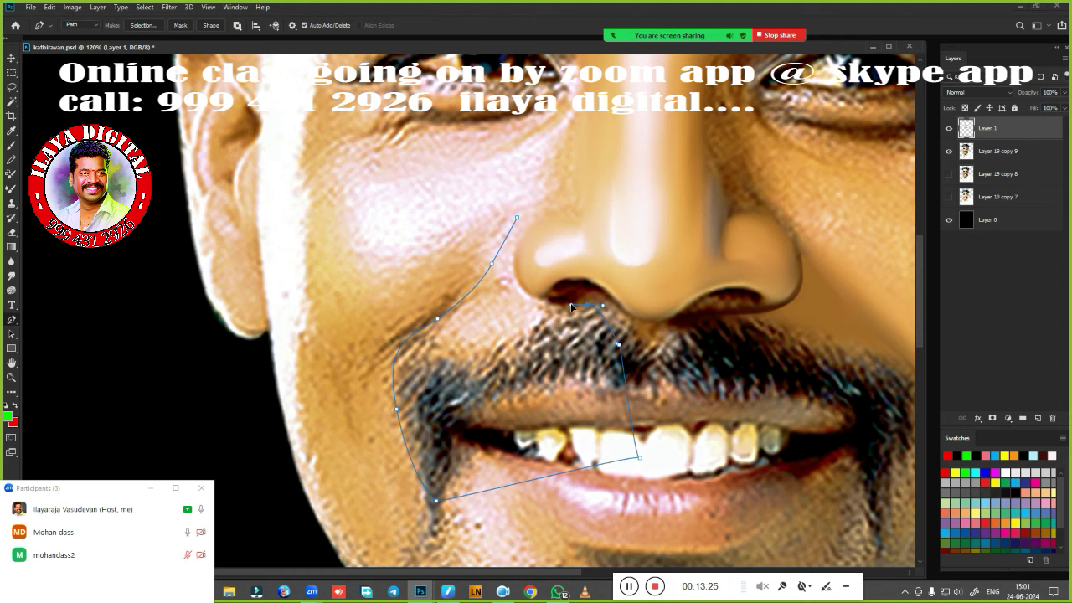
{"action": "left_click_drag", "start_coordinate": [513, 273], "coordinate": [509, 237]}
{"action": "left_click", "coordinate": [514, 274], "text": "alt"}
{"action": "left_click_drag", "start_coordinate": [549, 215], "coordinate": [592, 202]}
{"action": "left_click", "coordinate": [550, 217], "text": "alt"}
{"action": "left_click", "coordinate": [548, 205]}
Load the left moustache path as a selection and attempt a 1.5 px feather, dismissing invalid-number warnings.
{"action": "key", "text": "ctrl+Return"}
{"action": "scroll", "coordinate": [500, 360], "scroll_direction": "up", "scroll_amount": 2}
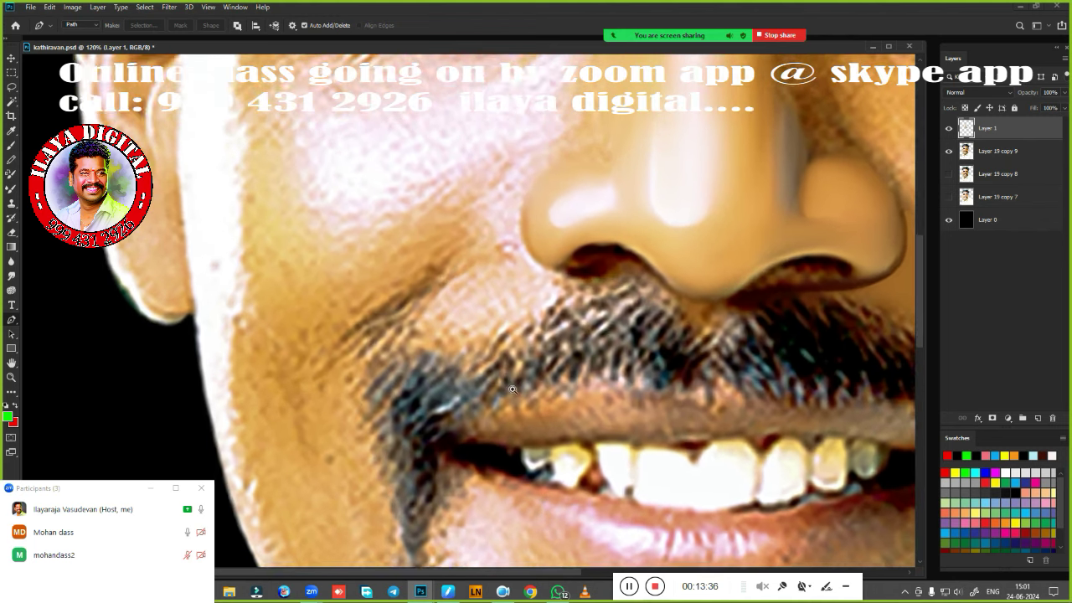
{"action": "key", "text": "shift+F6"}
{"action": "type", "text": "1"}
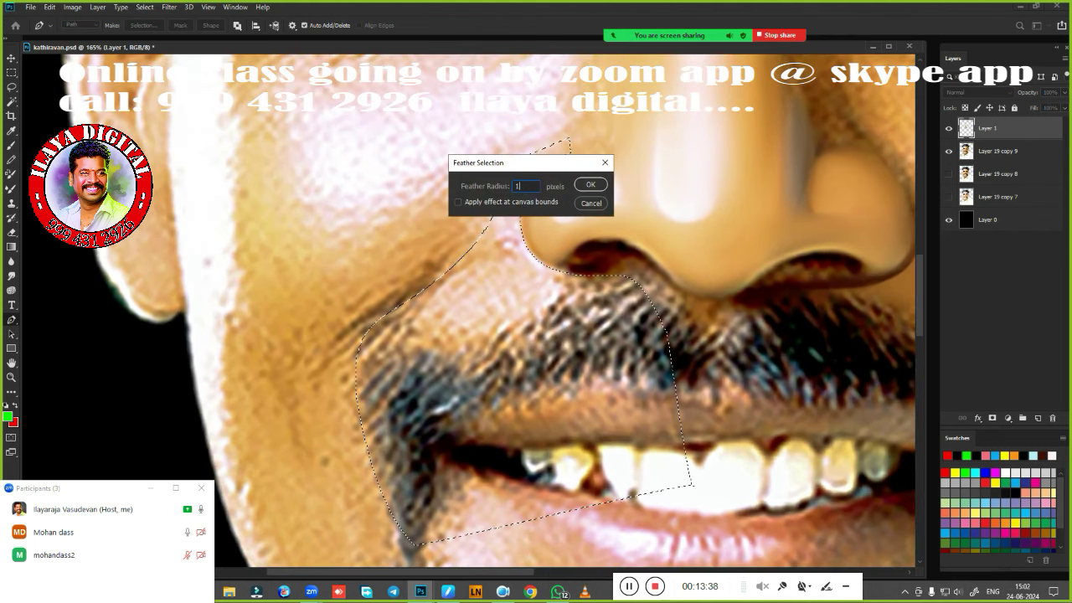
{"action": "type", "text": ".5"}
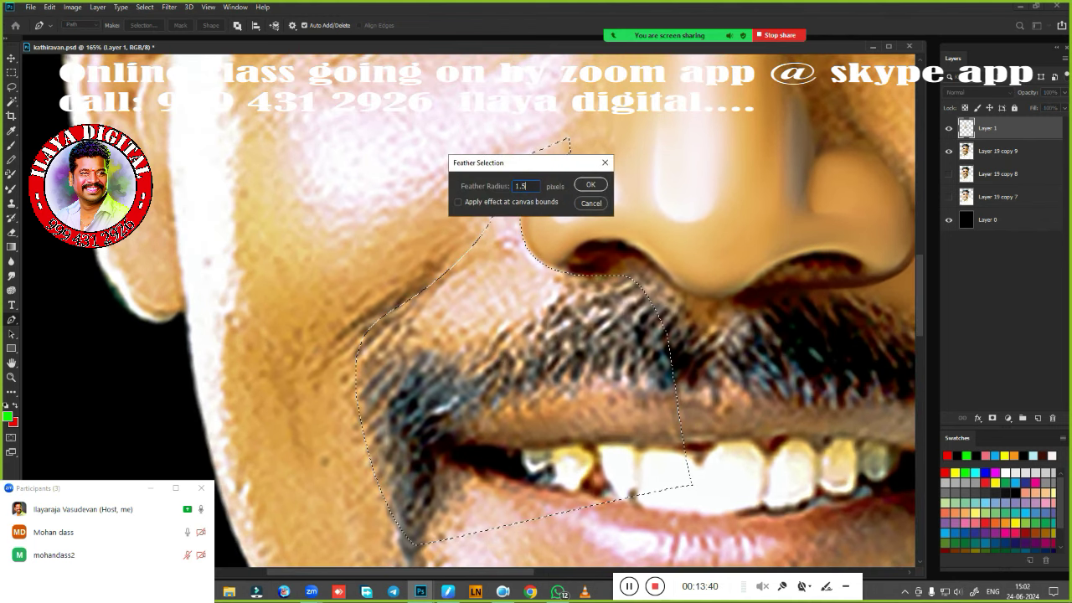
{"action": "key", "text": "Return"}
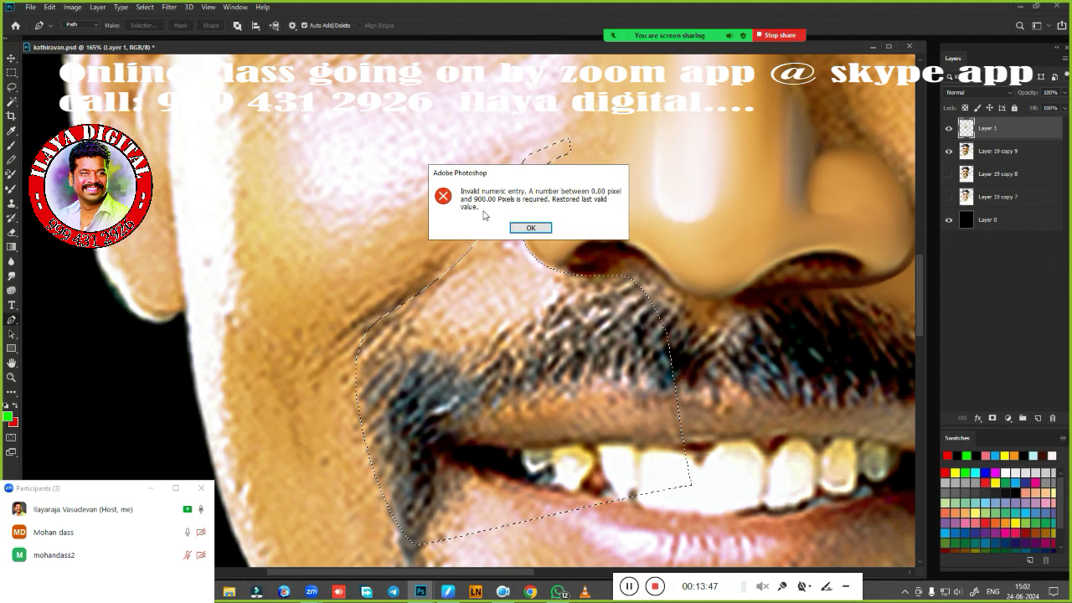
{"action": "left_click", "coordinate": [531, 226]}
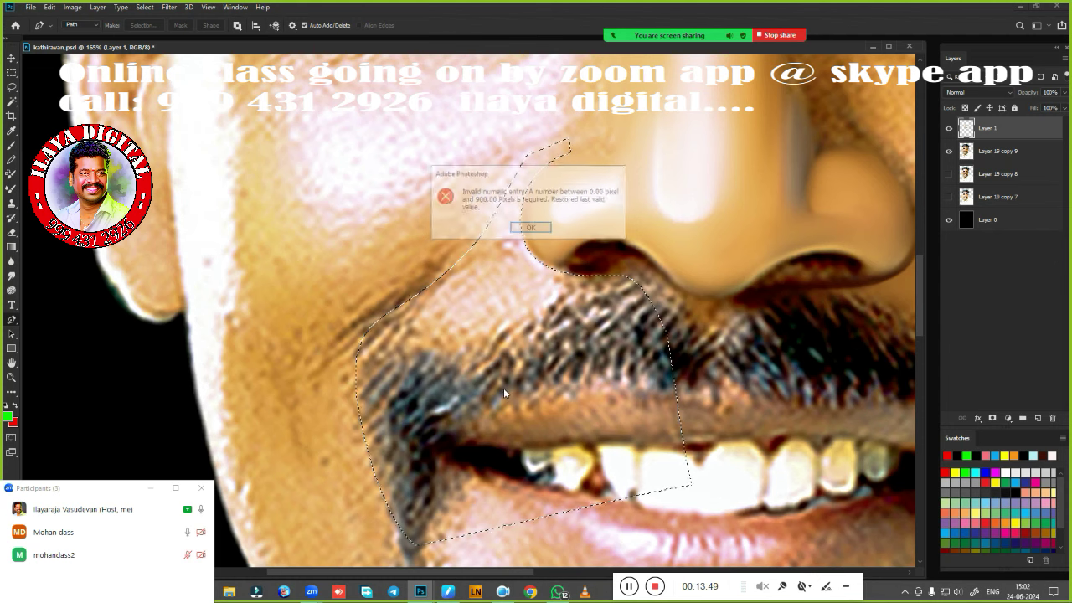
{"action": "left_click", "coordinate": [540, 228]}
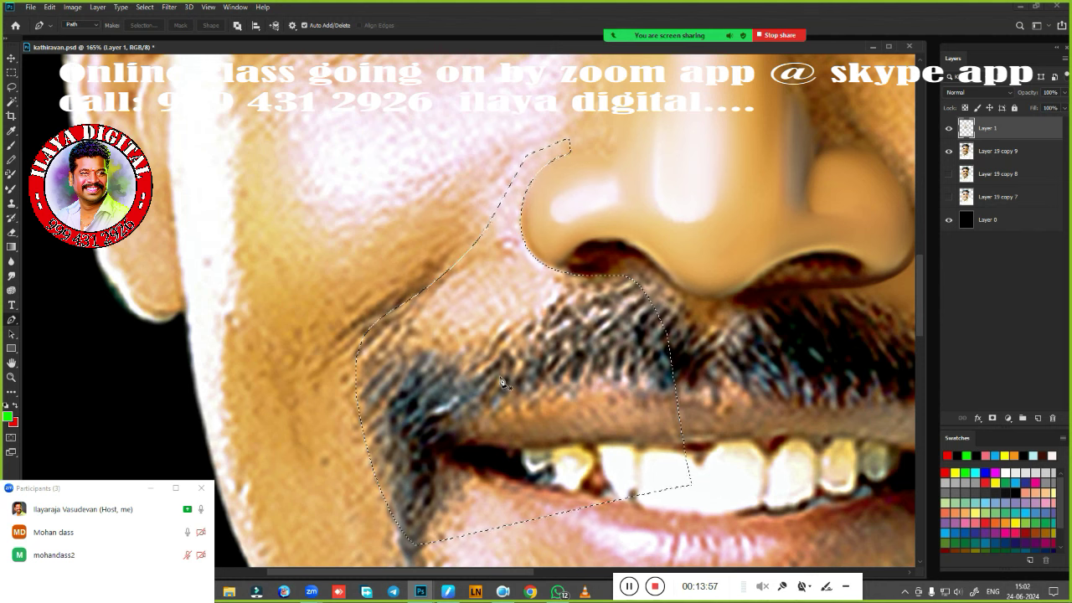
{"action": "key", "text": "shift+F6"}
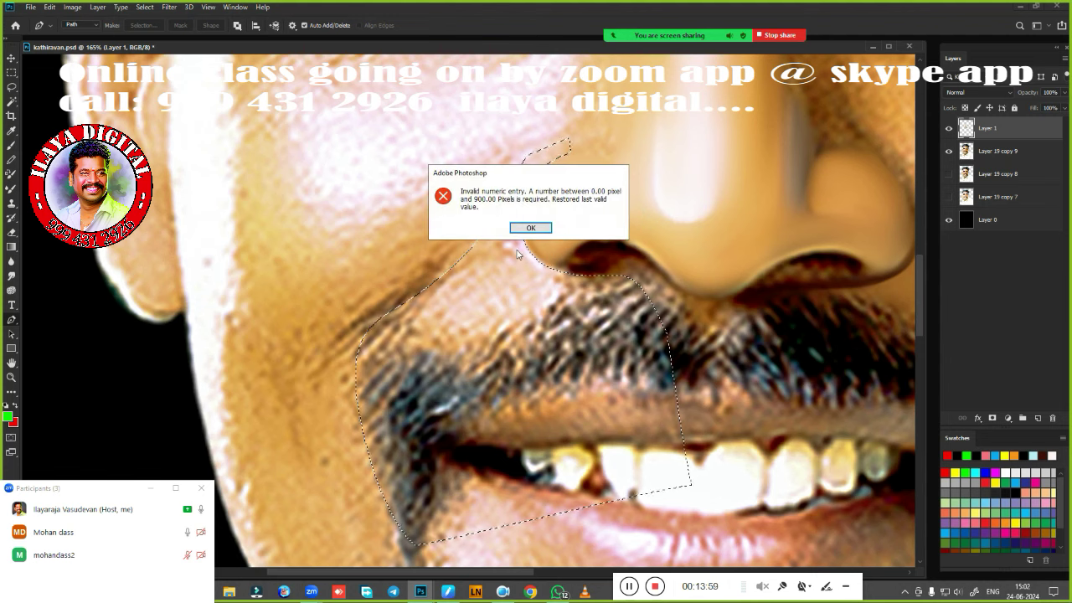
{"action": "left_click", "coordinate": [531, 228]}
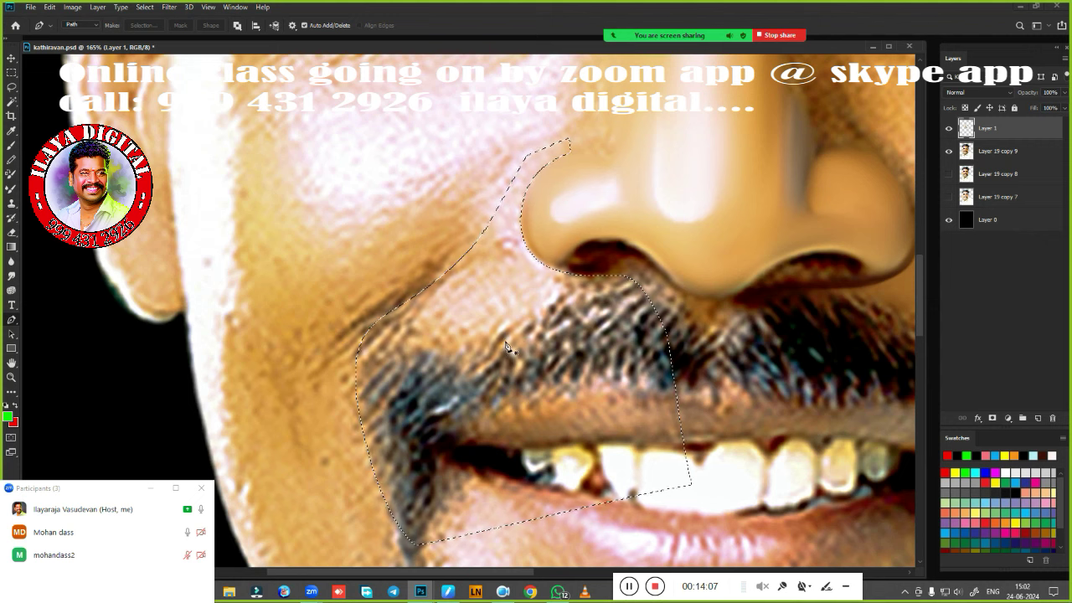
{"action": "left_click", "coordinate": [403, 340]}
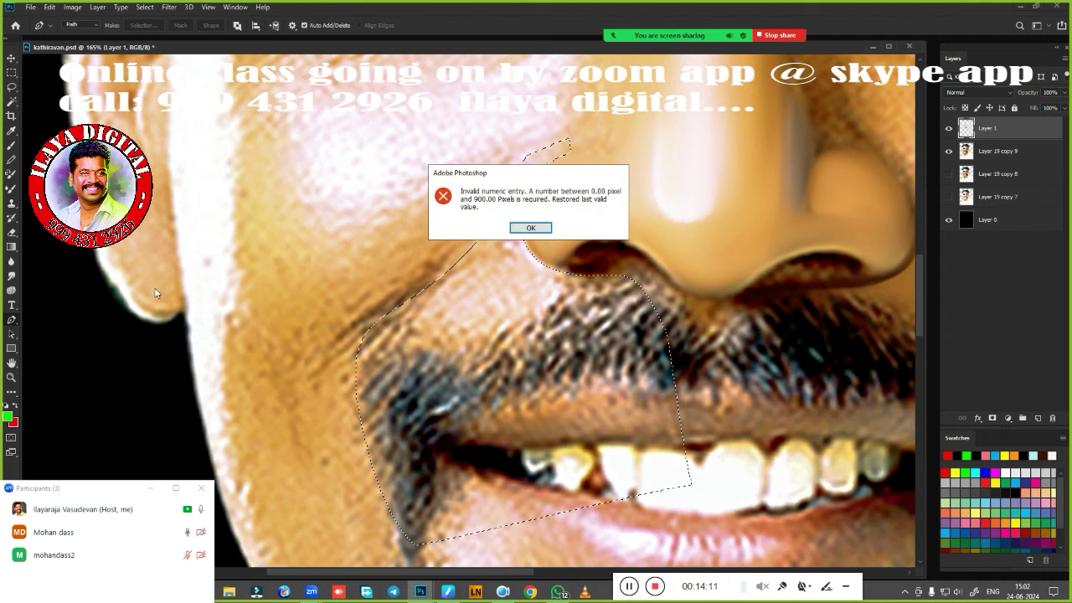
{"action": "left_click", "coordinate": [532, 229]}
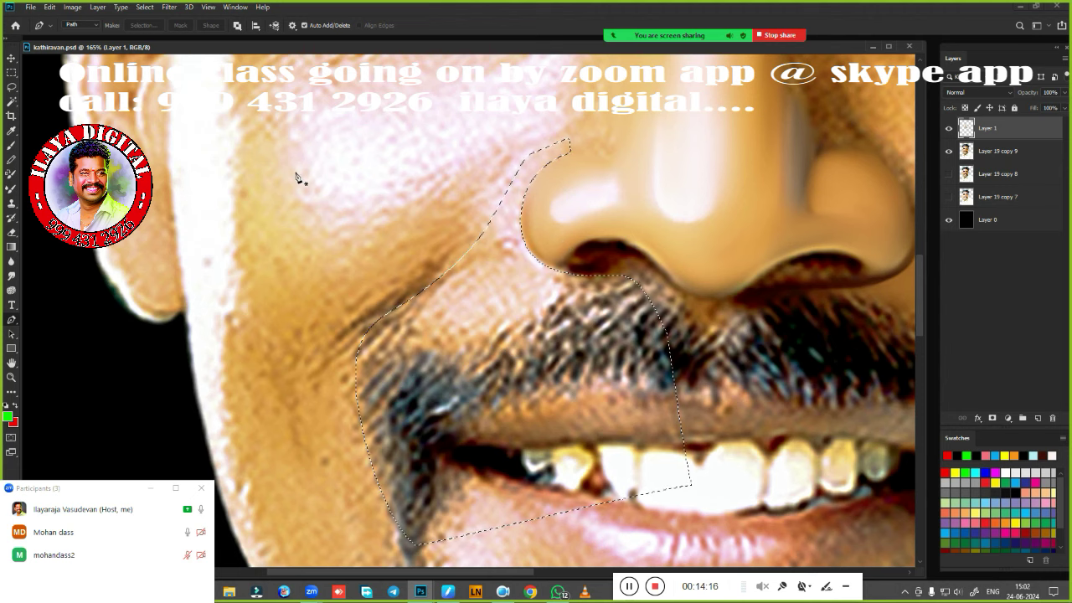
Close the portrait and reopen kathiravan.psd from Local Disk (F:) > pending order.
{"action": "left_click", "coordinate": [909, 46]}
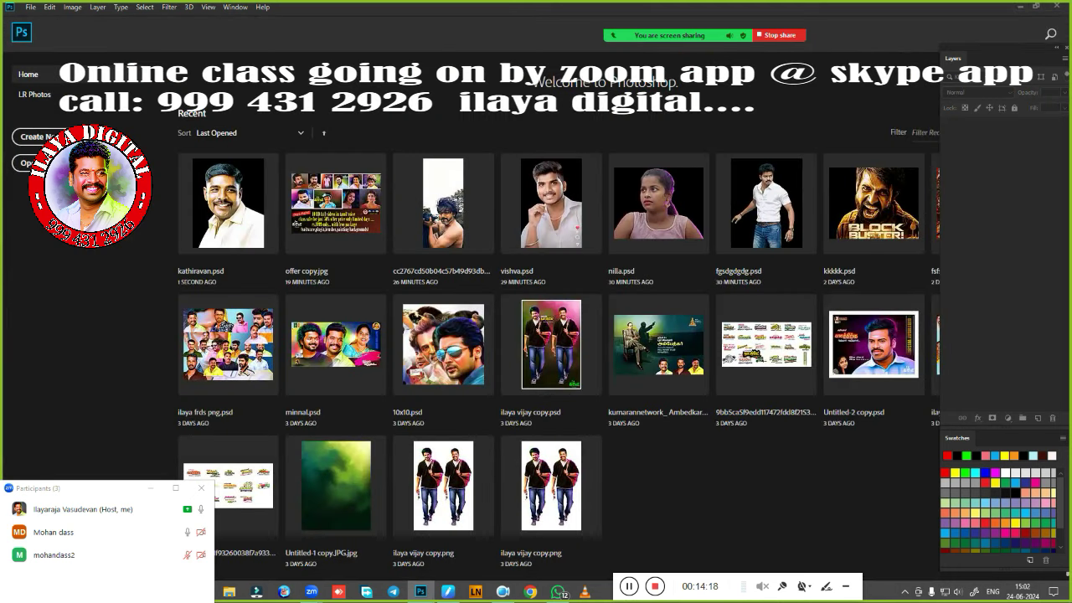
{"action": "left_click", "coordinate": [29, 162]}
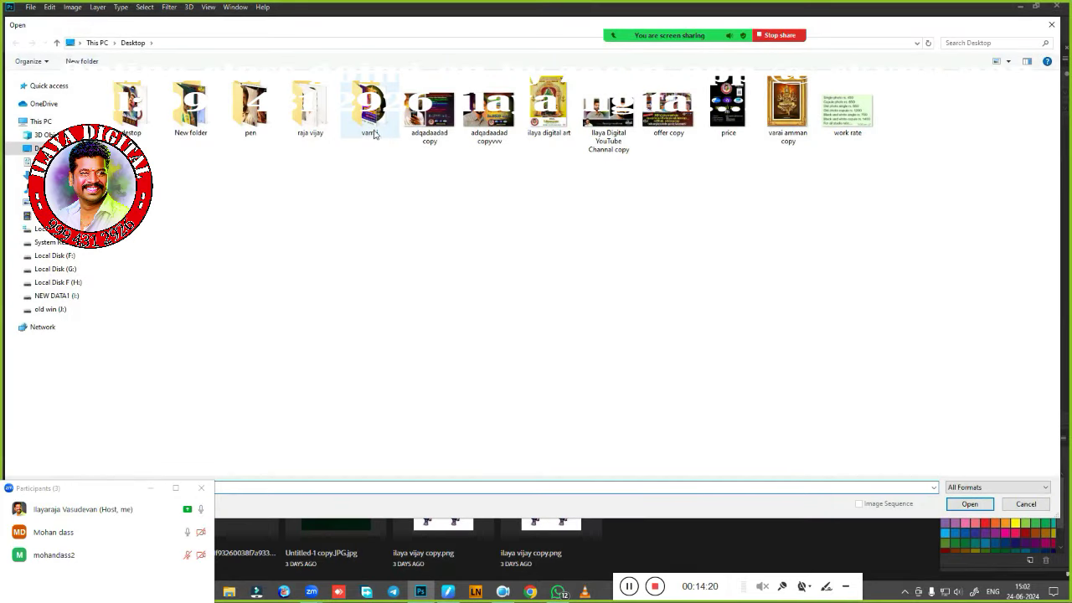
{"action": "left_click", "coordinate": [75, 256]}
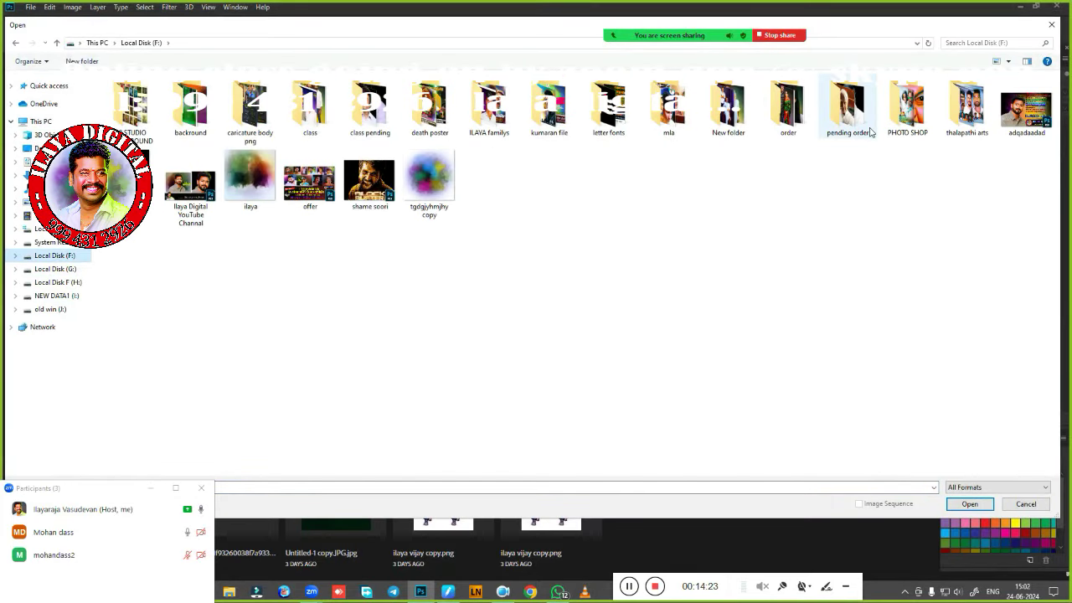
{"action": "double_click", "coordinate": [847, 109]}
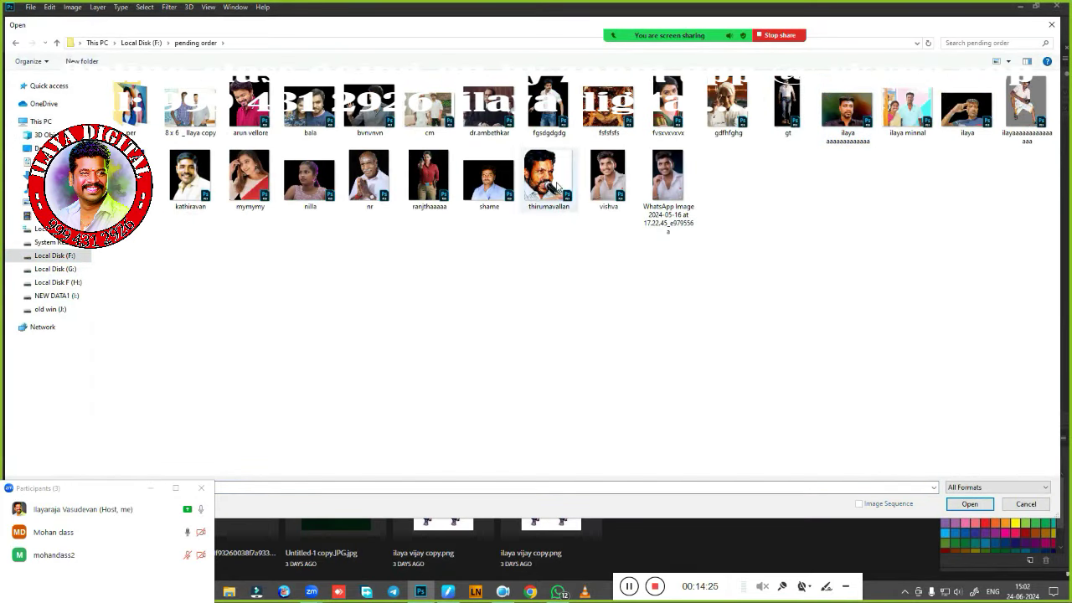
{"action": "double_click", "coordinate": [181, 184]}
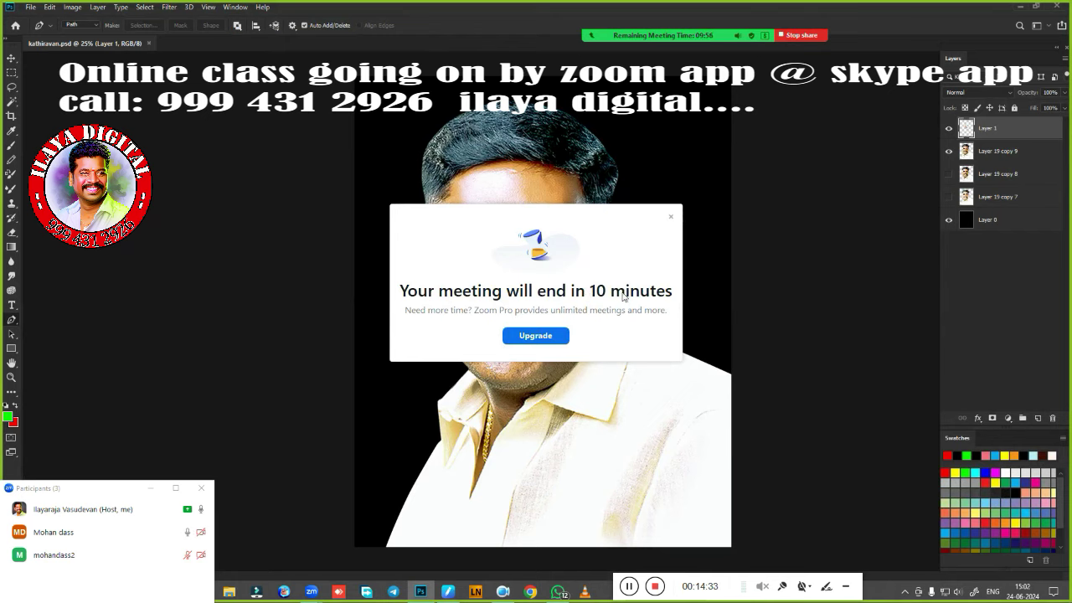
Dismiss the time-limit notice, zoom on the nose and mouth, and start an outline left of the nose.
{"action": "left_click", "coordinate": [672, 217]}
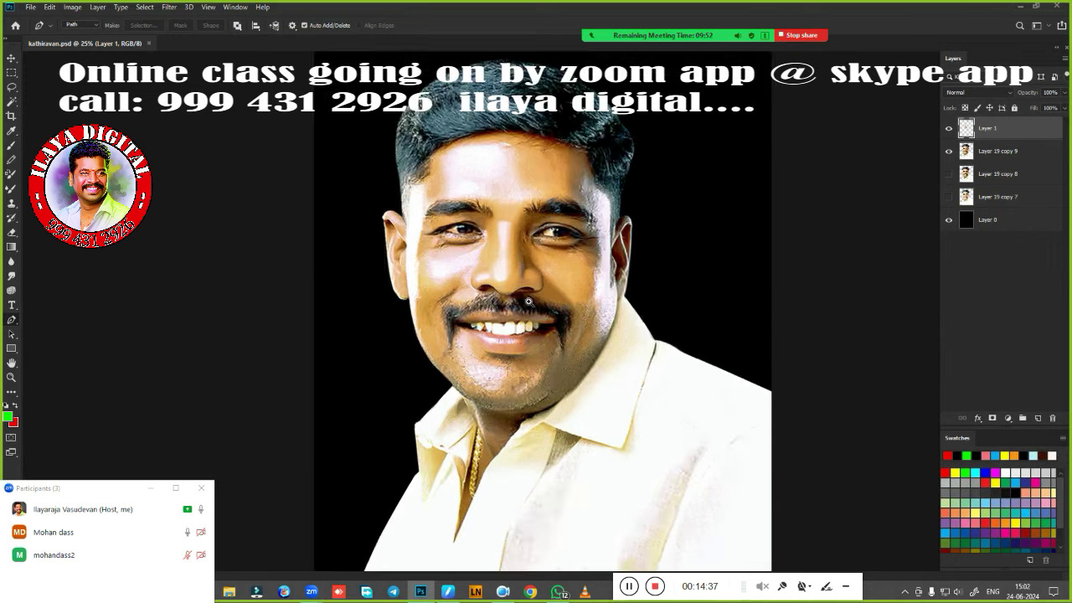
{"action": "scroll", "coordinate": [513, 299], "scroll_direction": "up", "scroll_amount": 5}
{"action": "left_click_drag", "start_coordinate": [405, 305], "coordinate": [544, 352]}
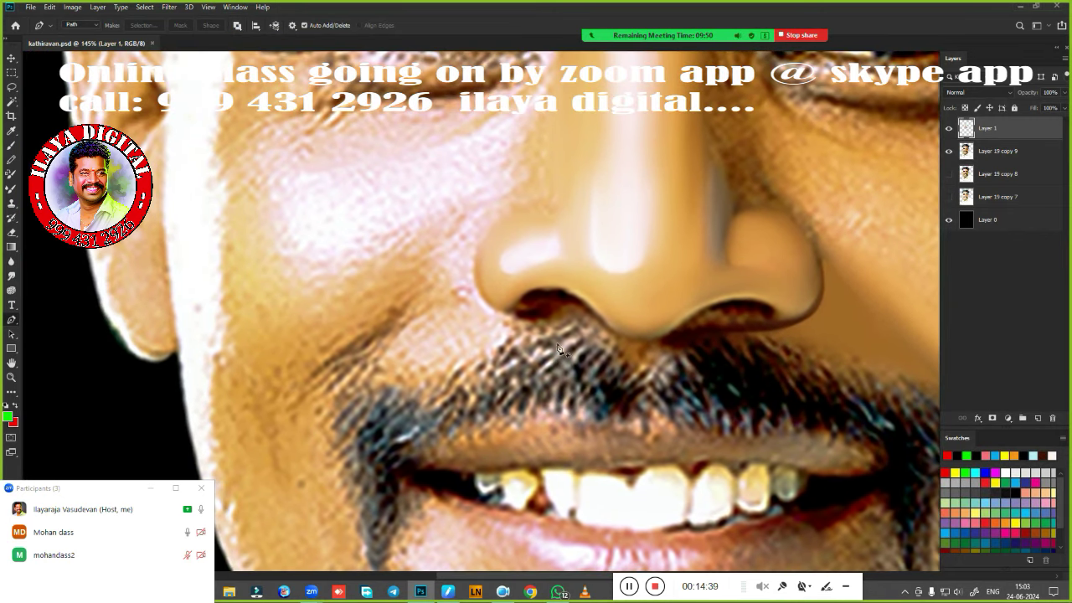
{"action": "left_click", "coordinate": [504, 199]}
{"action": "left_click_drag", "start_coordinate": [447, 266], "coordinate": [432, 304]}
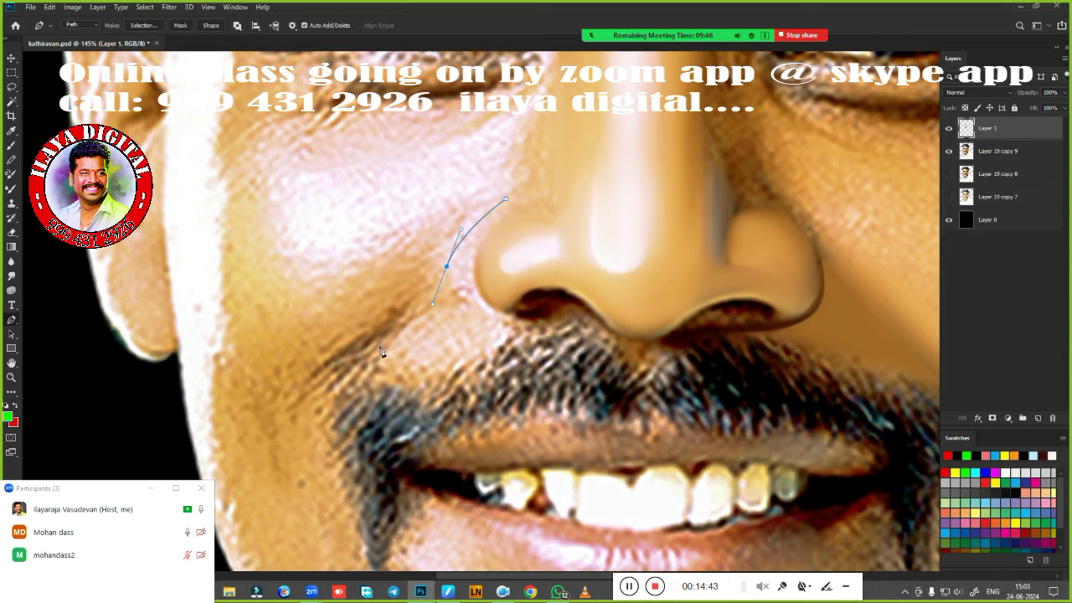
{"action": "left_click_drag", "start_coordinate": [356, 354], "coordinate": [320, 386]}
Carry the outline past the moustache corner and back up around the nostril, closing it.
{"action": "left_click_drag", "start_coordinate": [352, 500], "coordinate": [376, 552]}
{"action": "scroll", "coordinate": [377, 536], "scroll_direction": "down", "scroll_amount": 1}
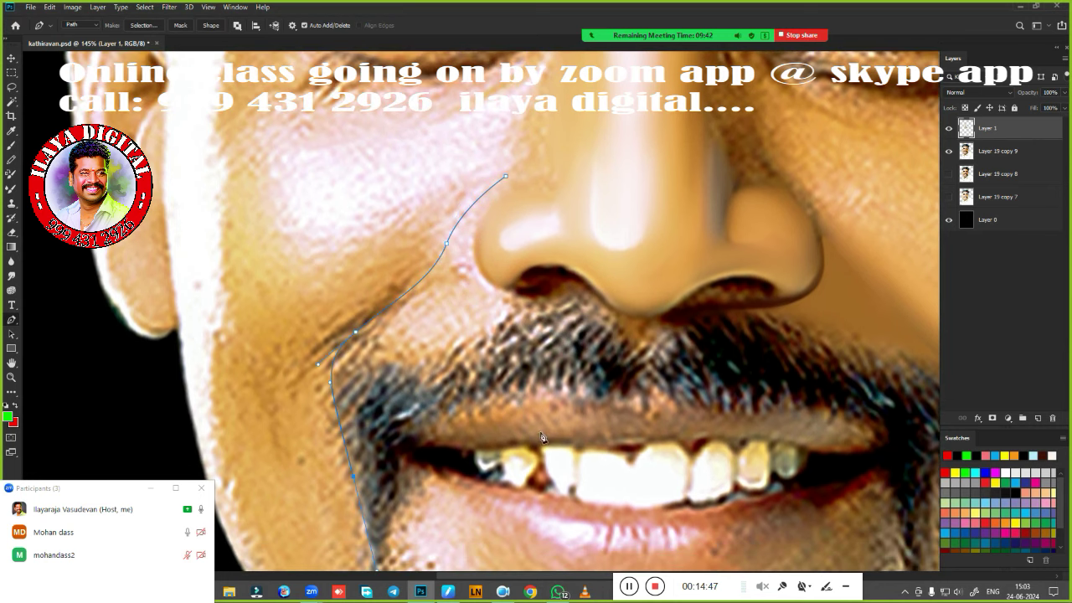
{"action": "left_click_drag", "start_coordinate": [525, 429], "coordinate": [612, 357]}
{"action": "left_click_drag", "start_coordinate": [475, 259], "coordinate": [470, 216]}
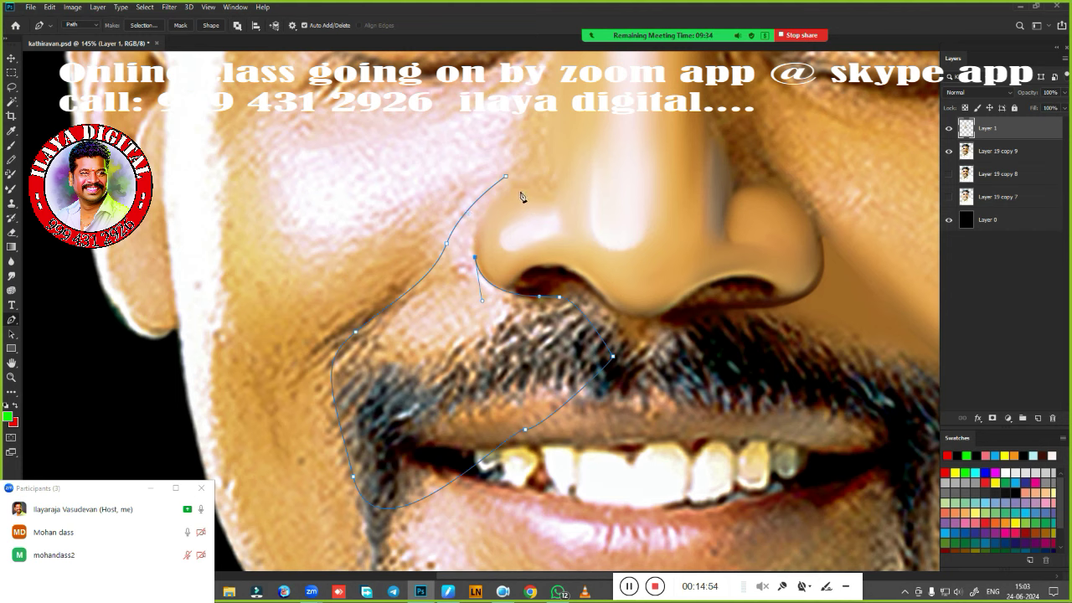
{"action": "left_click_drag", "start_coordinate": [513, 189], "coordinate": [561, 172]}
{"action": "left_click", "coordinate": [514, 190]}
{"action": "left_click", "coordinate": [516, 174]}
Turn the outline into a selection feathered by 1.5 pixels.
{"action": "key", "text": "ctrl+Return"}
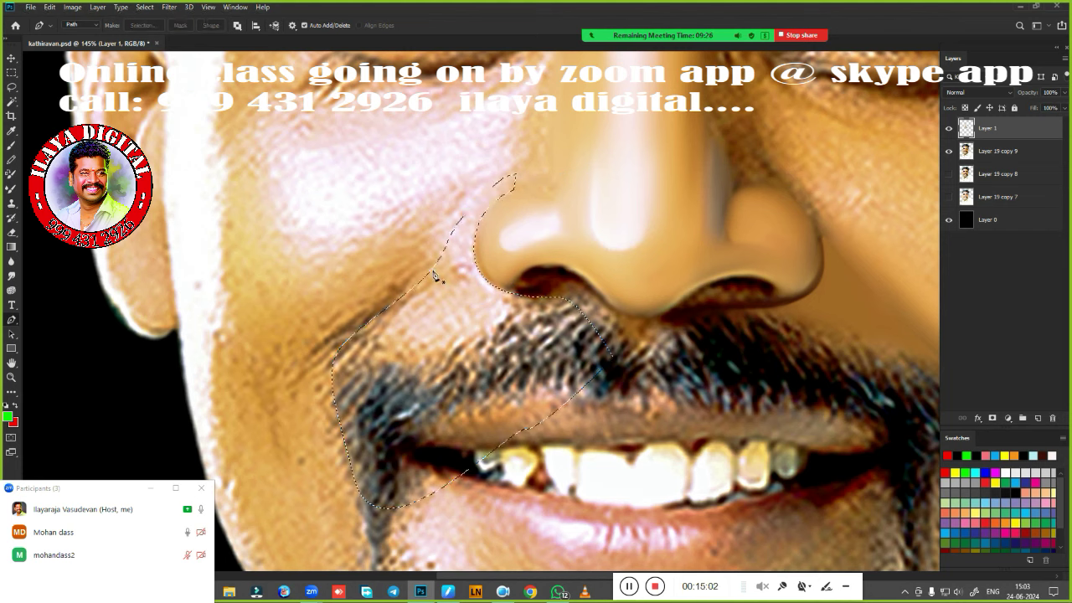
{"action": "key", "text": "shift+F6"}
{"action": "key", "text": "Return"}
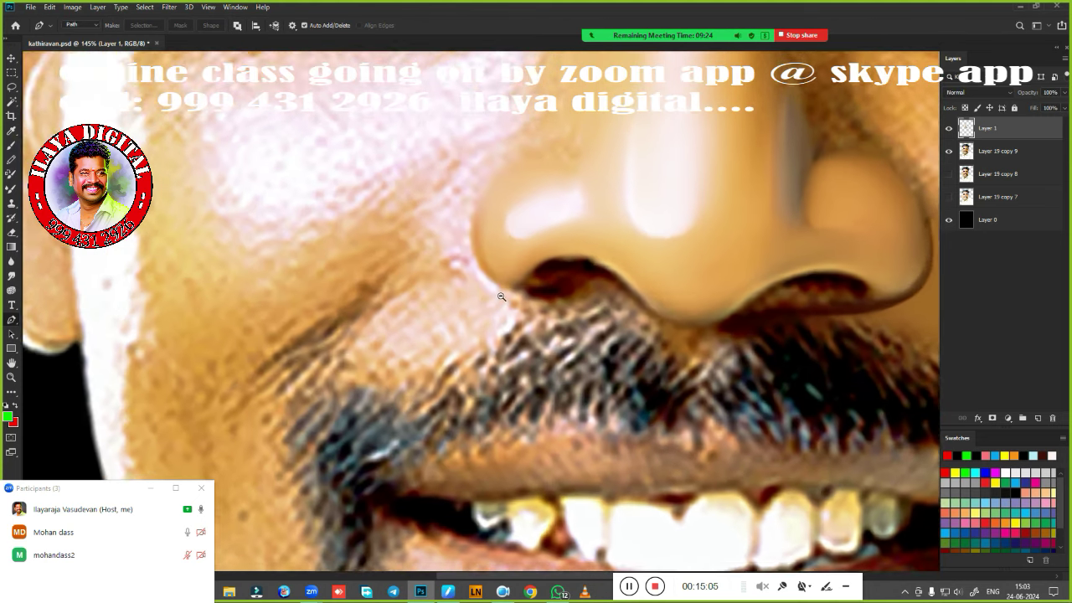
{"action": "scroll", "coordinate": [434, 274], "scroll_direction": "up", "scroll_amount": 2}
{"action": "key", "text": "r"}
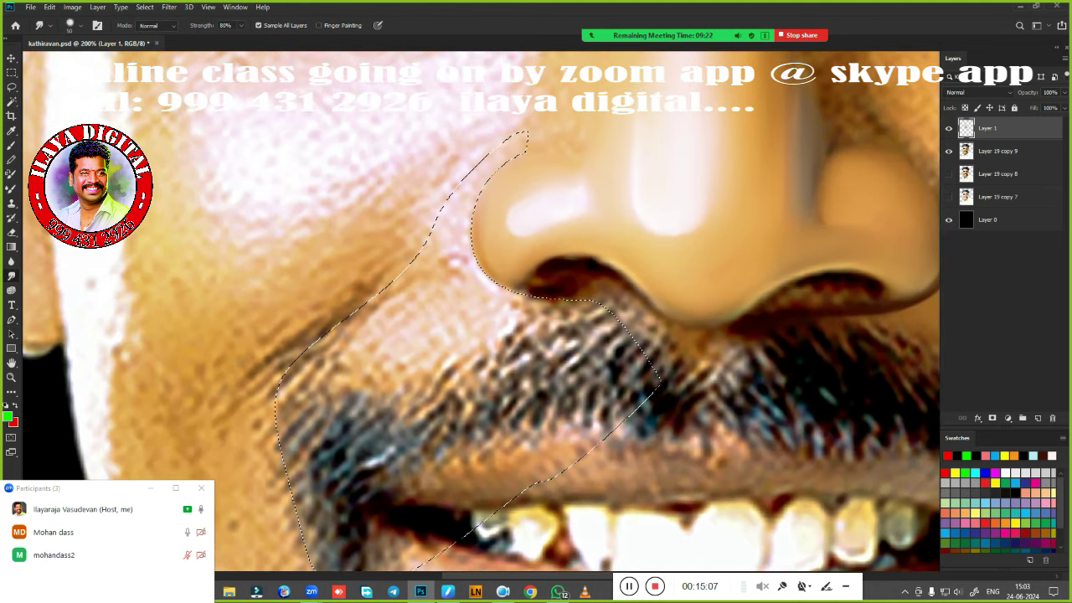
Smudge the upper-lip, cheek and nostril-side skin inside the selection into even airbrushed tan.
{"action": "left_click_drag", "start_coordinate": [441, 334], "coordinate": [611, 319]}
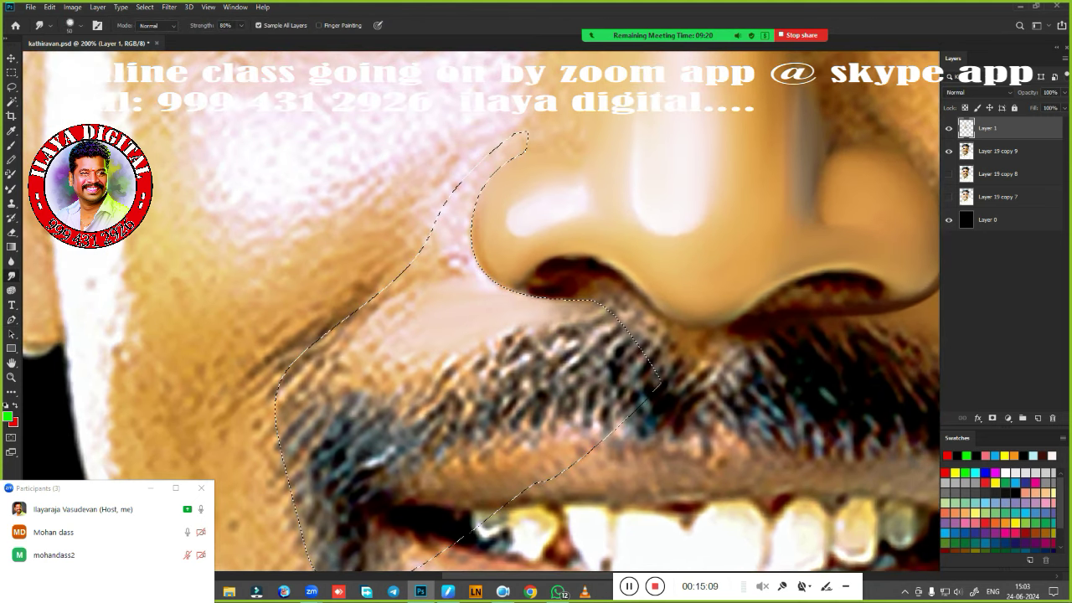
{"action": "left_click_drag", "start_coordinate": [444, 262], "coordinate": [527, 143]}
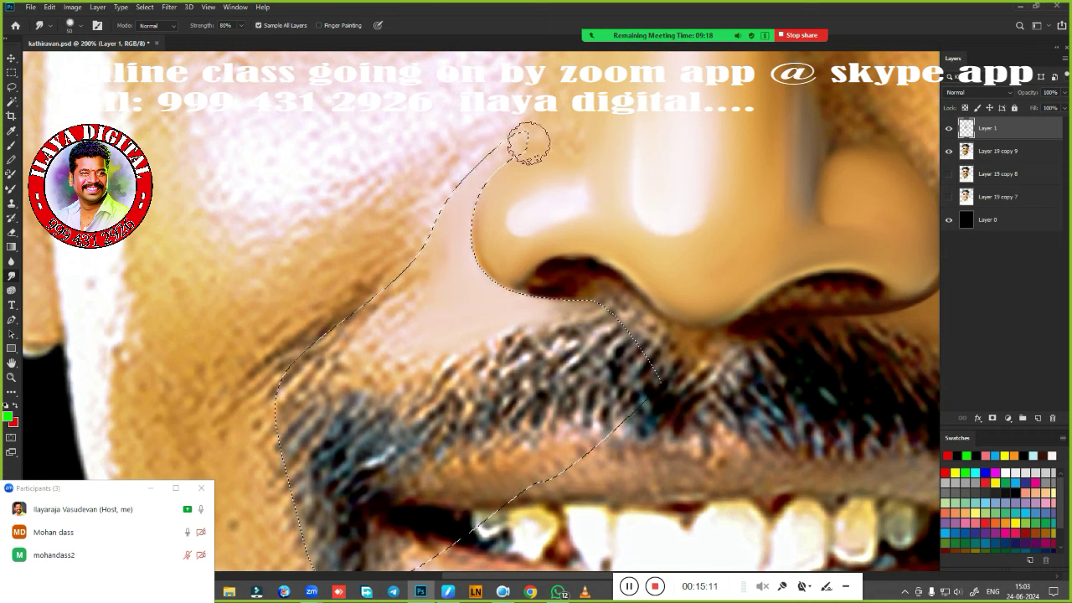
{"action": "left_click_drag", "start_coordinate": [437, 260], "coordinate": [425, 232]}
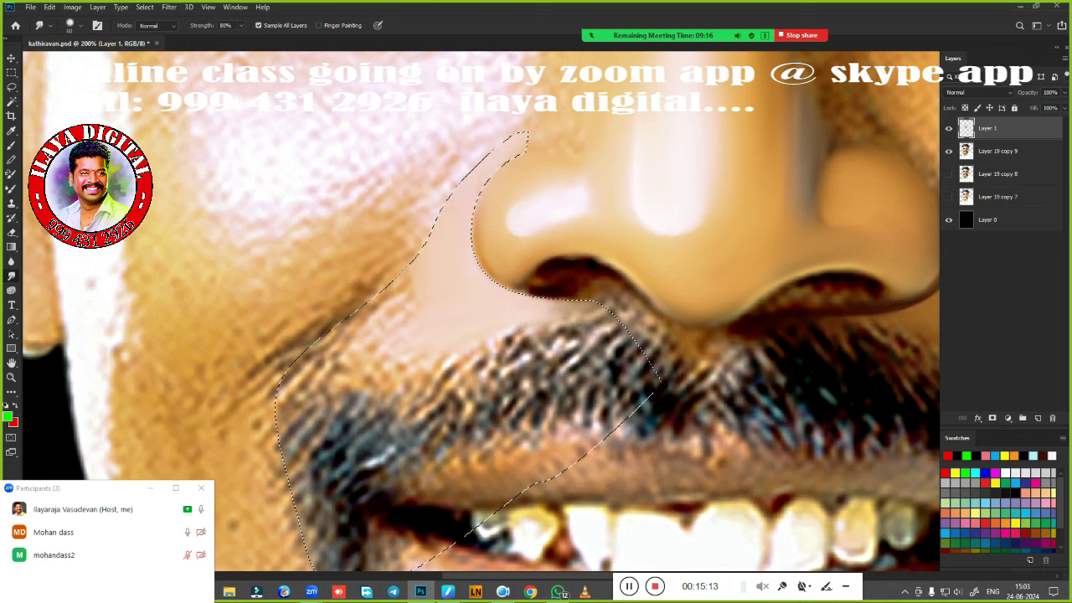
{"action": "left_click_drag", "start_coordinate": [491, 219], "coordinate": [511, 172]}
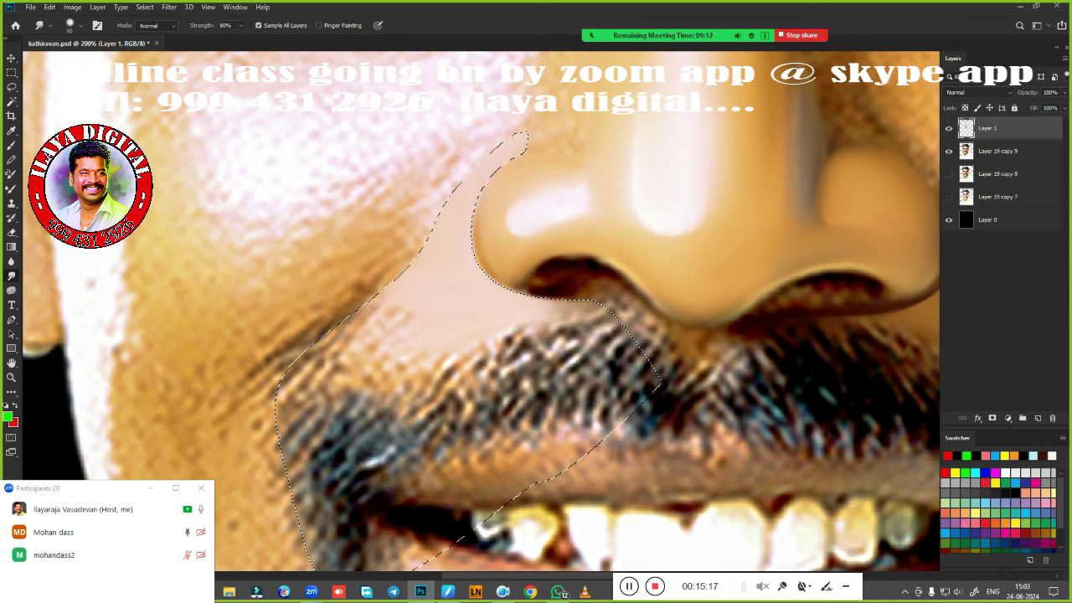
{"action": "mouse_move", "coordinate": [343, 360]}
{"action": "left_mouse_down"}
{"action": "mouse_move", "coordinate": [440, 332]}
{"action": "mouse_move", "coordinate": [309, 373]}
{"action": "left_mouse_up"}
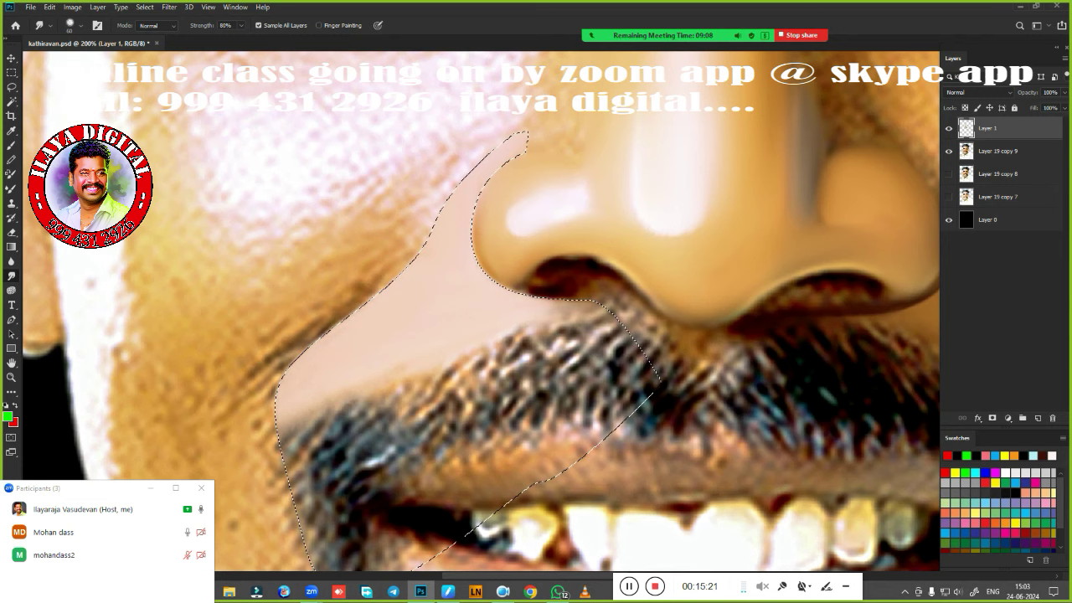
{"action": "left_click_drag", "start_coordinate": [307, 352], "coordinate": [318, 423]}
Confirm the selection's 1.5 feather again in the Feather dialog.
{"action": "scroll", "coordinate": [524, 416], "scroll_direction": "down", "scroll_amount": 3}
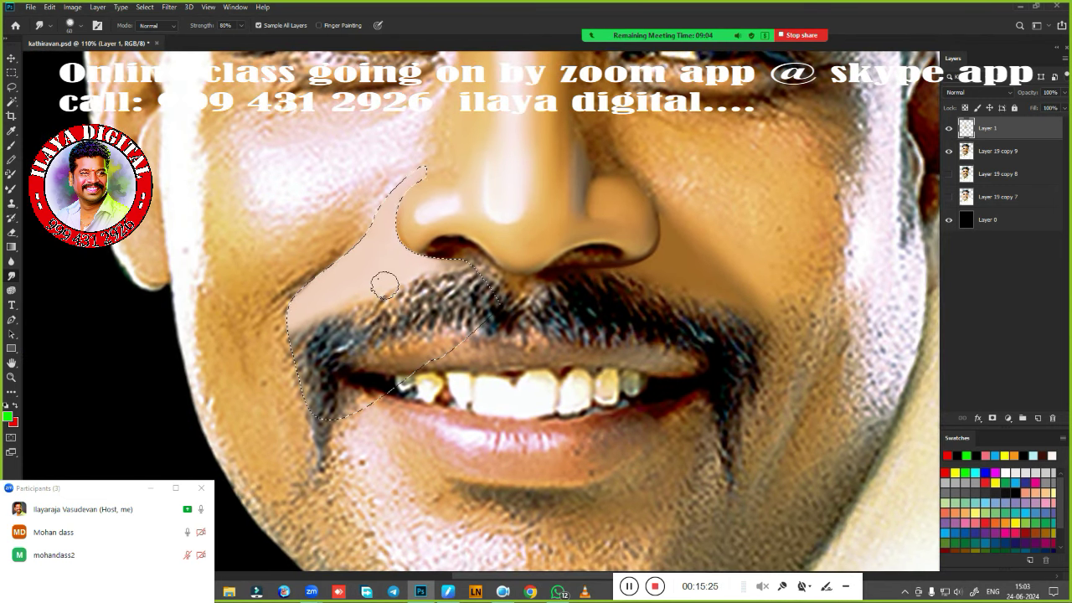
{"action": "key", "text": "shift+F6"}
{"action": "key", "text": "Return"}
{"action": "scroll", "coordinate": [452, 337], "scroll_direction": "up", "scroll_amount": 2}
{"action": "scroll", "coordinate": [452, 337], "scroll_direction": "up", "scroll_amount": 3}
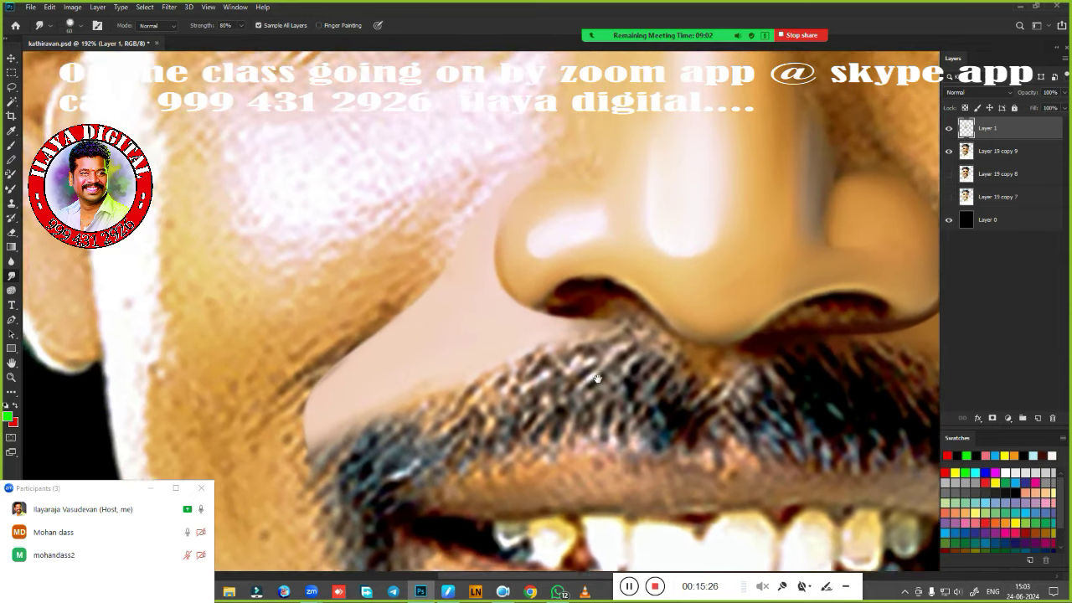
With a Very Wet, Light Mix Mixer Brush, blend the dark patches along the selection edges beside the nose.
{"action": "key", "text": "b"}
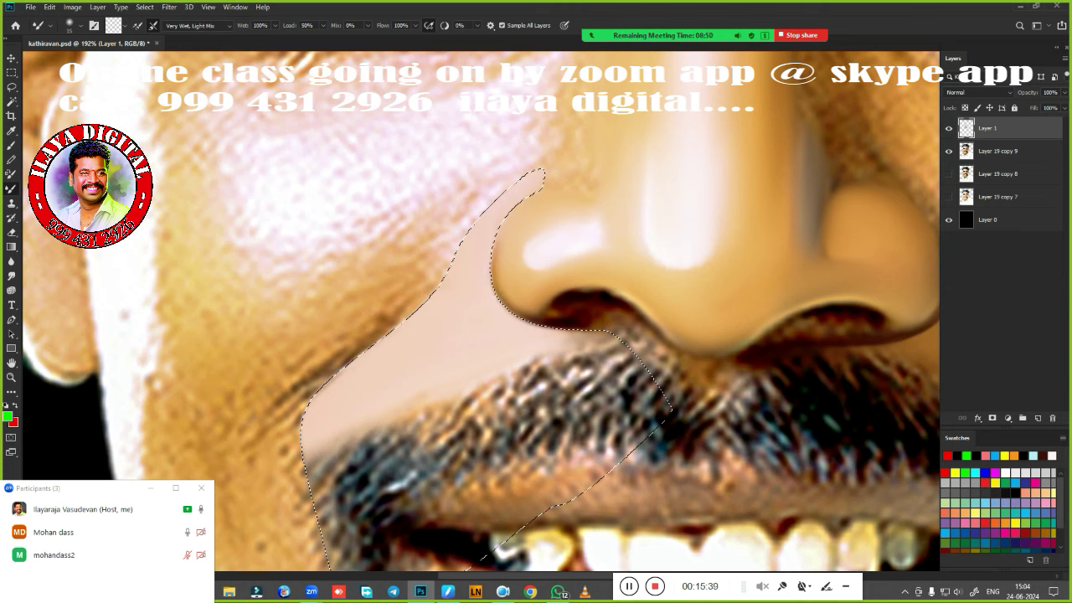
{"action": "right_click", "coordinate": [704, 146]}
{"action": "key", "text": "Return"}
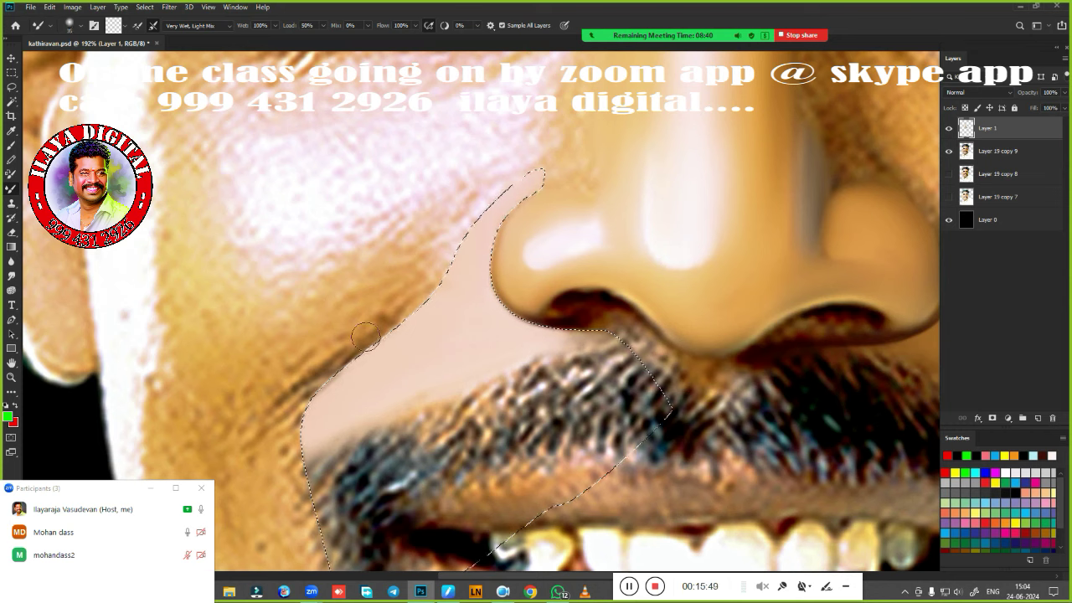
{"action": "left_click_drag", "start_coordinate": [365, 336], "coordinate": [402, 312]}
{"action": "left_click_drag", "start_coordinate": [478, 196], "coordinate": [441, 236]}
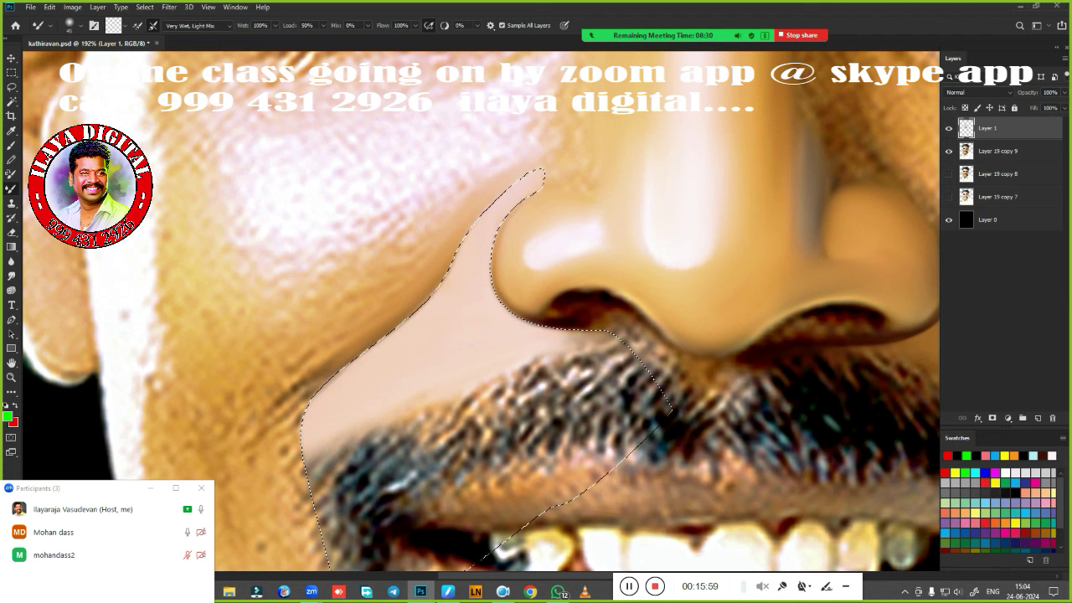
{"action": "left_click_drag", "start_coordinate": [292, 450], "coordinate": [360, 381]}
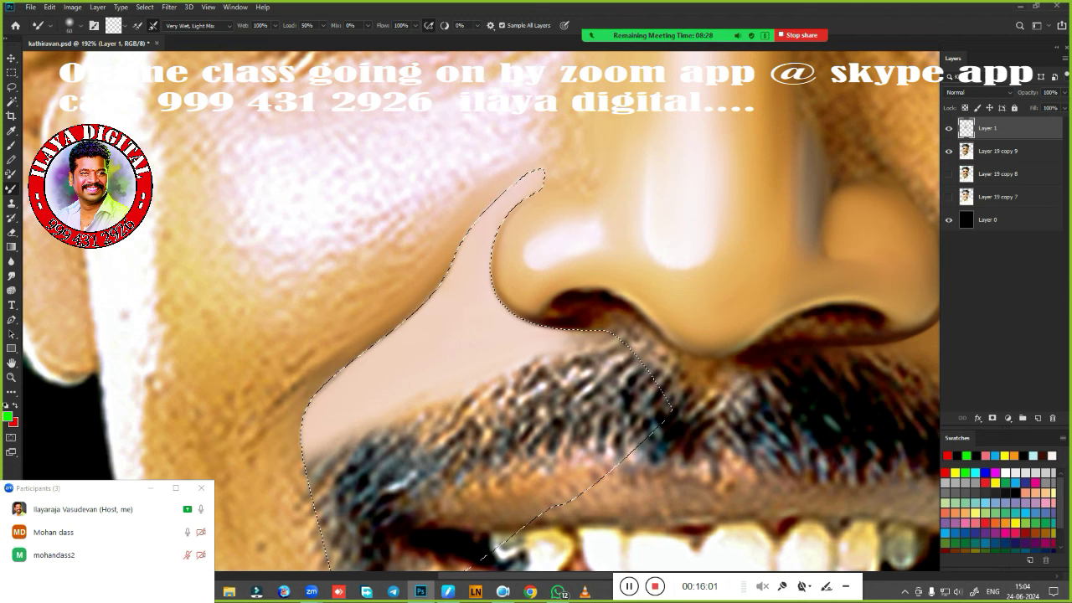
Erase the smoothing over the left moustache to restore its hair texture.
{"action": "scroll", "coordinate": [557, 494], "scroll_direction": "down", "scroll_amount": 5}
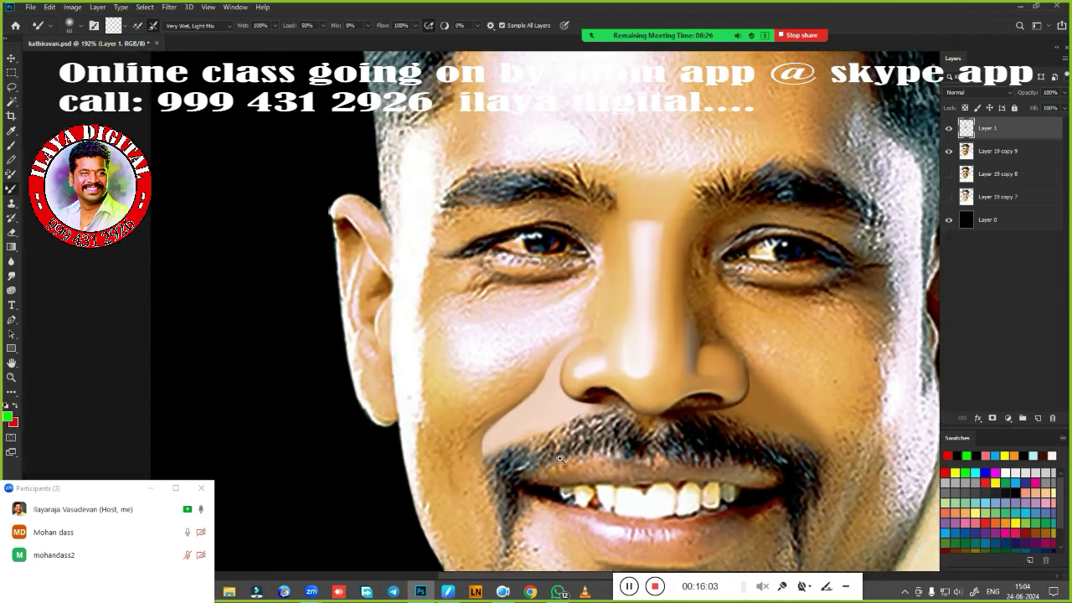
{"action": "key", "text": "e"}
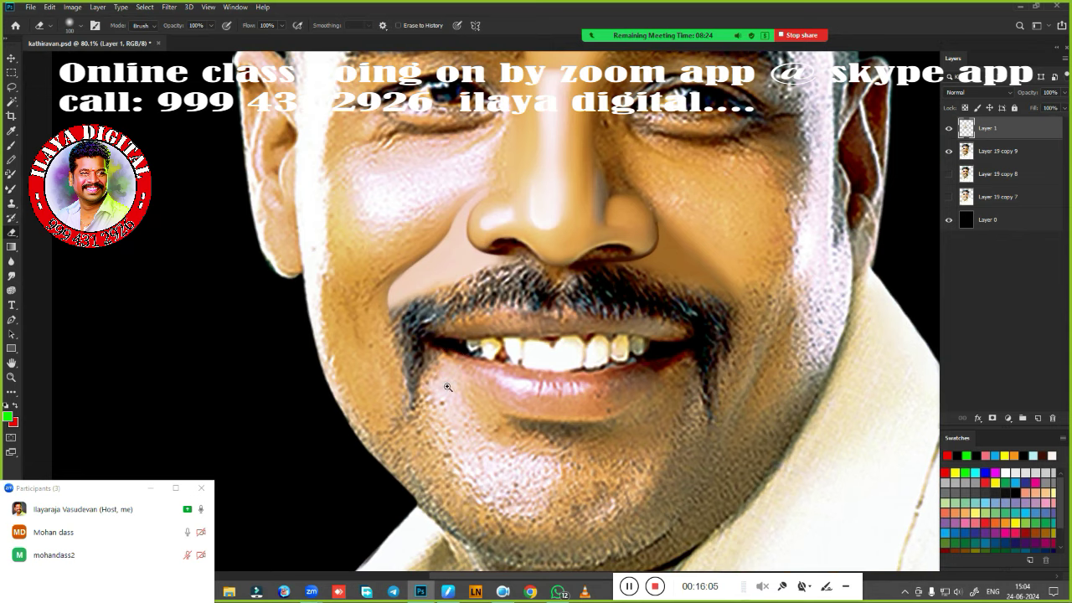
{"action": "scroll", "coordinate": [524, 308], "scroll_direction": "up", "scroll_amount": 2}
{"action": "scroll", "coordinate": [523, 308], "scroll_direction": "up", "scroll_amount": 2}
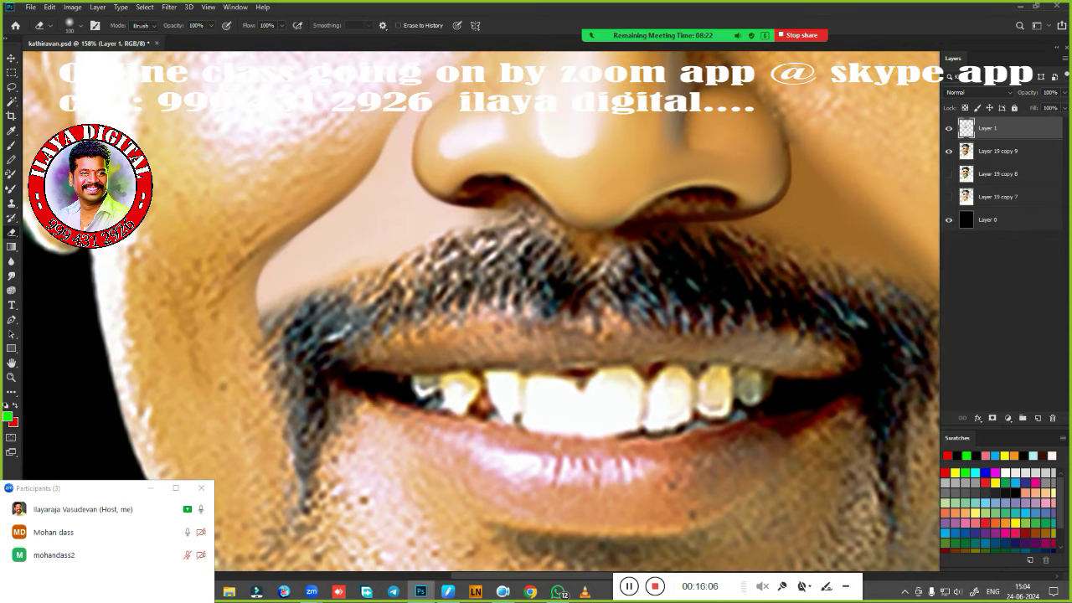
{"action": "mouse_move", "coordinate": [259, 310]}
{"action": "left_mouse_down"}
{"action": "mouse_move", "coordinate": [397, 297]}
{"action": "mouse_move", "coordinate": [444, 251]}
{"action": "mouse_move", "coordinate": [490, 251]}
{"action": "mouse_move", "coordinate": [494, 285]}
{"action": "mouse_move", "coordinate": [288, 331]}
{"action": "mouse_move", "coordinate": [283, 387]}
{"action": "left_mouse_up"}
View the whole image and toggle Layer 19 copy 9 off and on to compare.
{"action": "key", "text": "ctrl+0"}
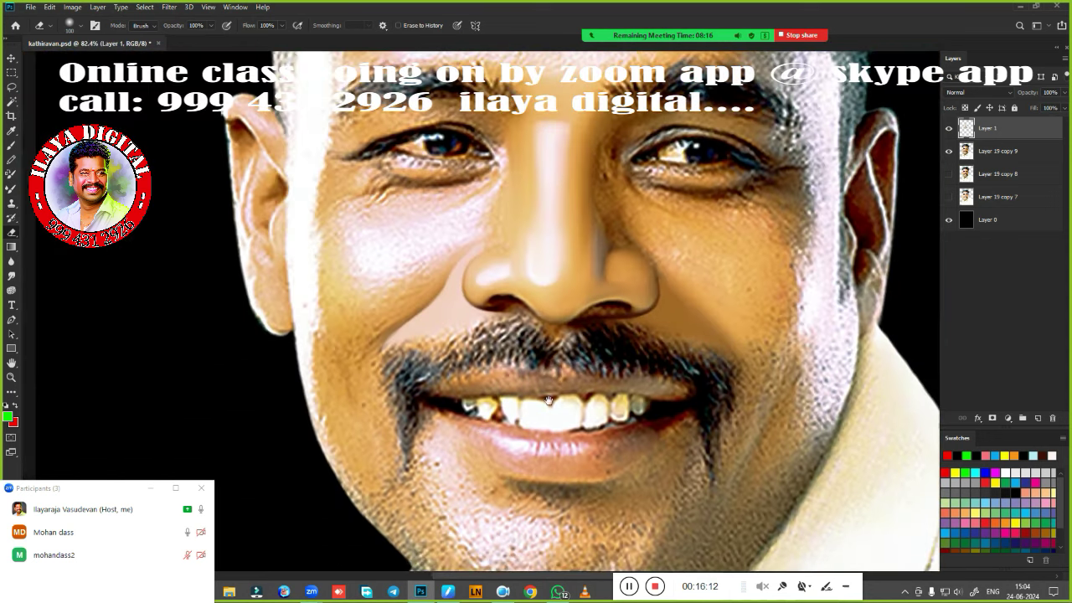
{"action": "left_click", "coordinate": [949, 152]}
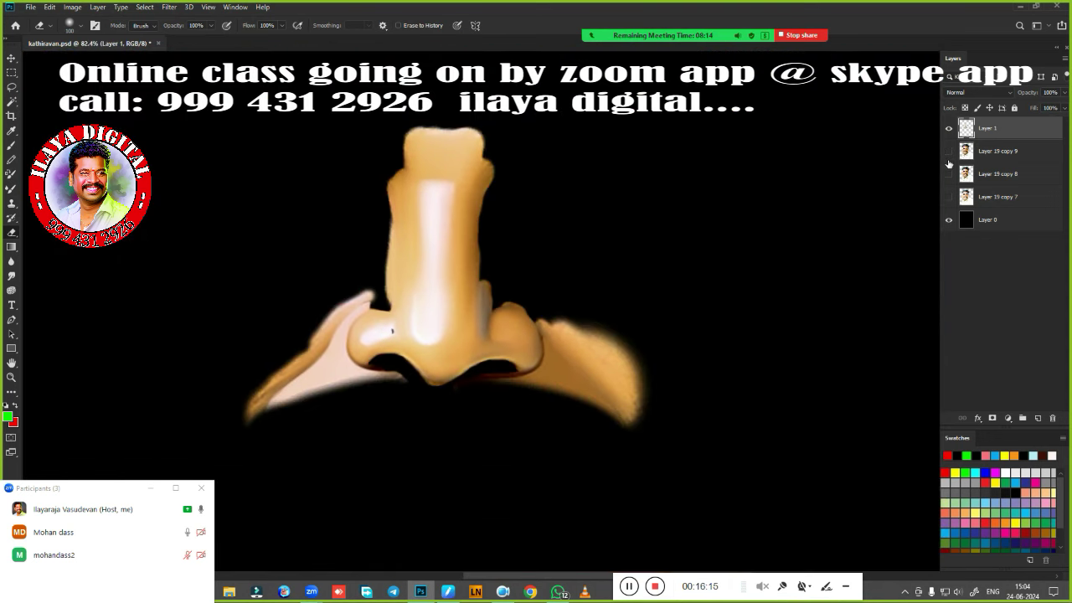
{"action": "left_click", "coordinate": [948, 151]}
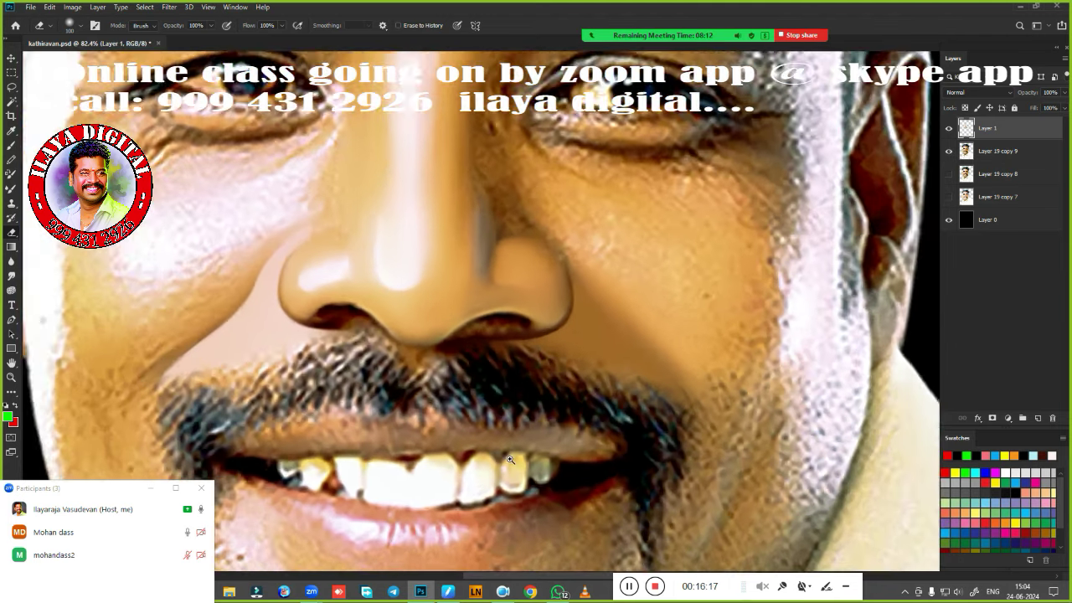
Zoom in on the nose and moustache and pick a smaller wet Mixer Brush.
{"action": "mouse_move", "coordinate": [475, 452]}
{"action": "left_mouse_down"}
{"action": "mouse_move", "coordinate": [544, 410]}
{"action": "mouse_move", "coordinate": [398, 383]}
{"action": "left_mouse_up"}
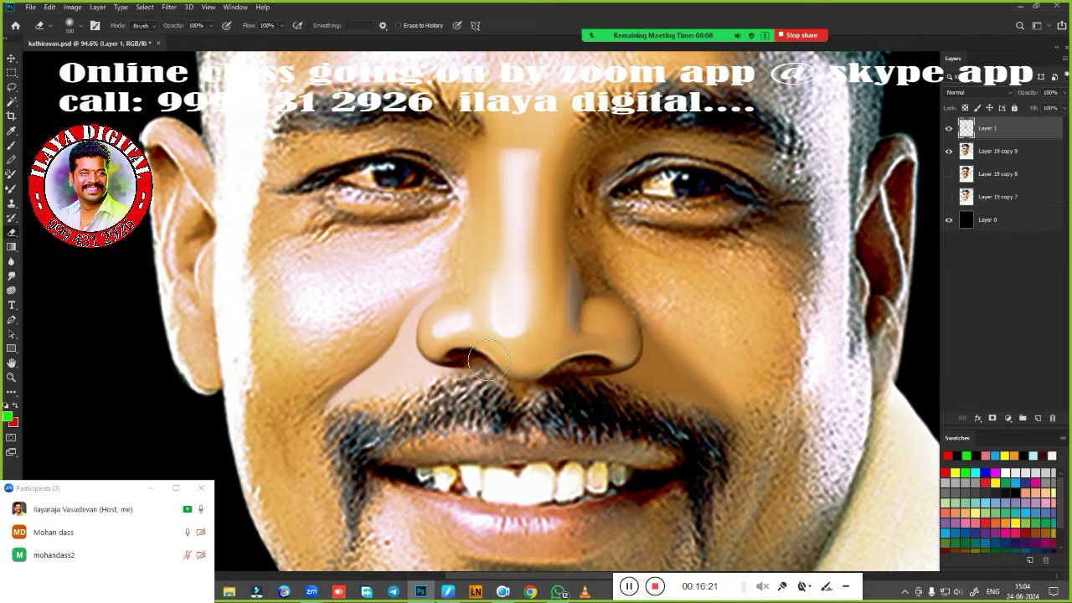
{"action": "mouse_move", "coordinate": [525, 366]}
{"action": "left_mouse_down"}
{"action": "mouse_move", "coordinate": [571, 335]}
{"action": "mouse_move", "coordinate": [563, 327]}
{"action": "left_mouse_up"}
{"action": "key", "text": "b"}
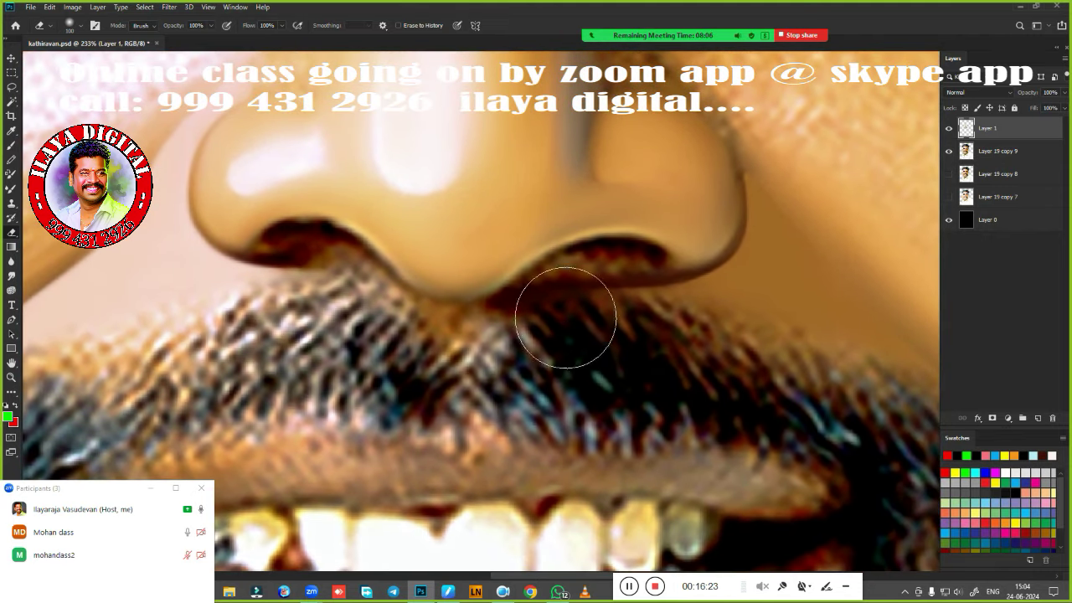
{"action": "key", "text": "bracketleft"}
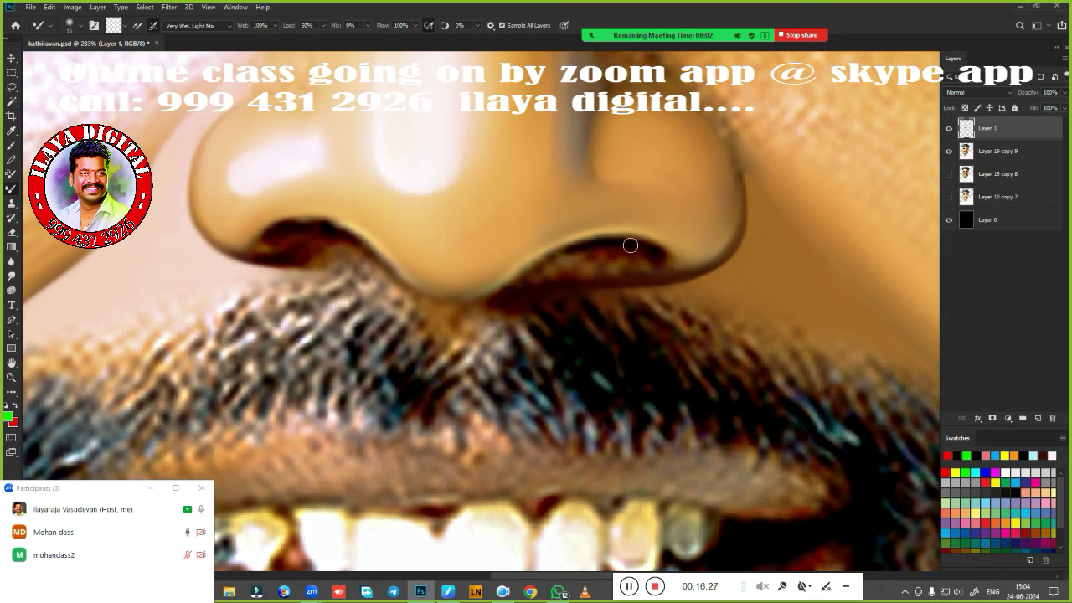
Darken and blend the lower nostril edges and the skin below the nose tip with the Mixer Brush.
{"action": "mouse_move", "coordinate": [613, 242]}
{"action": "left_mouse_down"}
{"action": "mouse_move", "coordinate": [574, 242]}
{"action": "mouse_move", "coordinate": [453, 306]}
{"action": "left_mouse_up"}
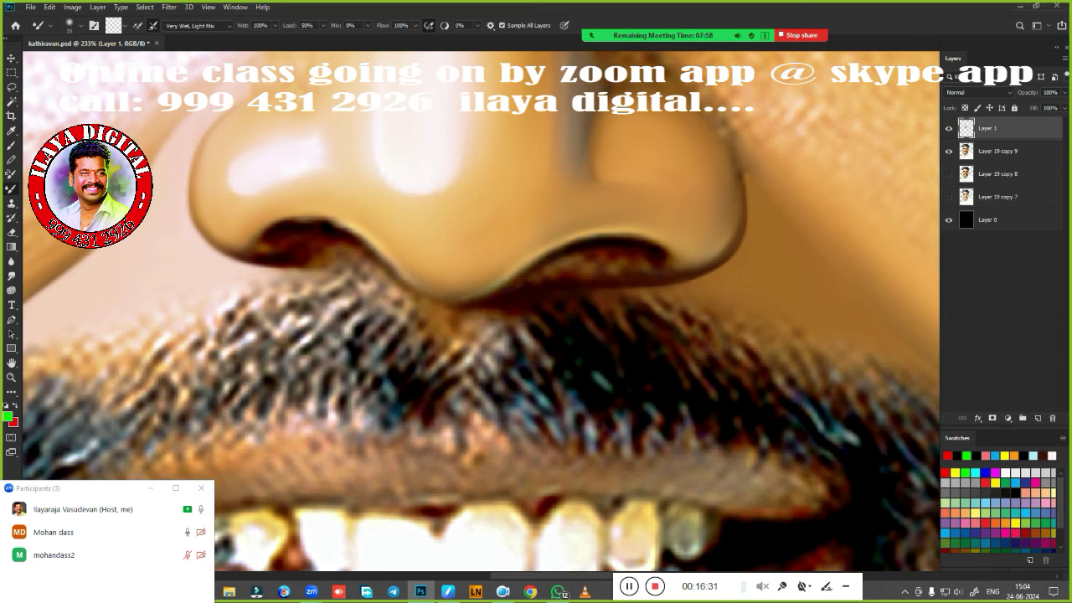
{"action": "mouse_move", "coordinate": [279, 233]}
{"action": "left_mouse_down"}
{"action": "mouse_move", "coordinate": [262, 241]}
{"action": "mouse_move", "coordinate": [322, 220]}
{"action": "mouse_move", "coordinate": [304, 229]}
{"action": "mouse_move", "coordinate": [351, 236]}
{"action": "mouse_move", "coordinate": [322, 222]}
{"action": "mouse_move", "coordinate": [270, 236]}
{"action": "left_mouse_up"}
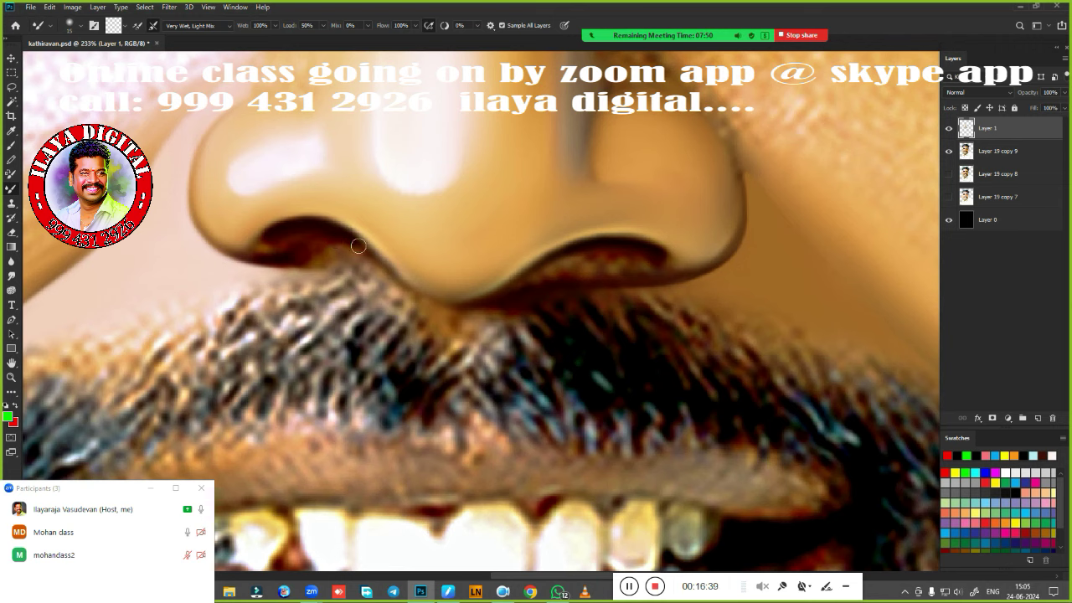
{"action": "left_click_drag", "start_coordinate": [347, 239], "coordinate": [410, 291]}
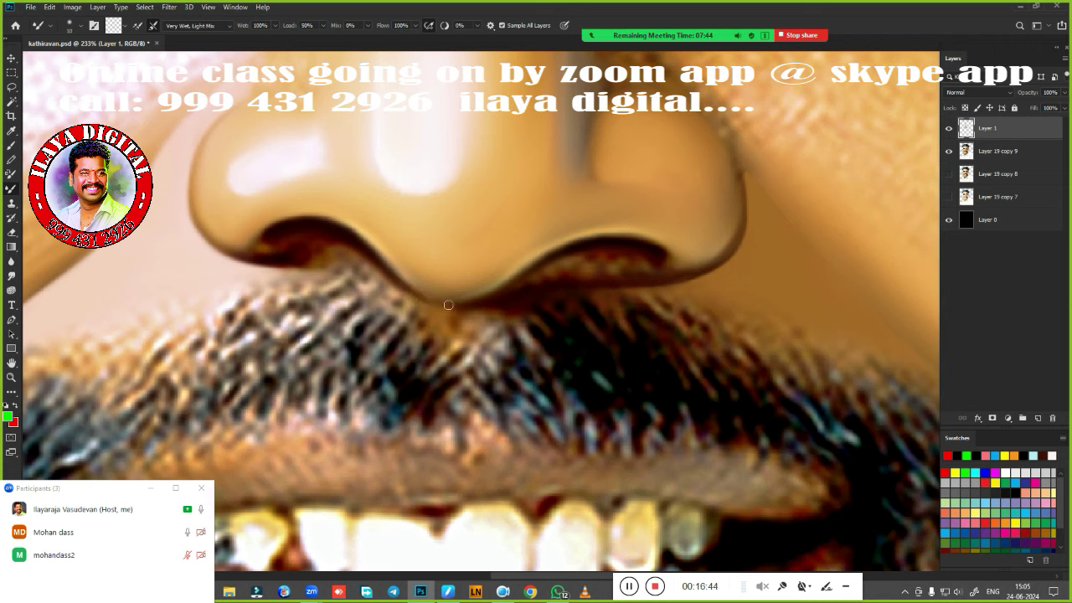
{"action": "left_click_drag", "start_coordinate": [465, 306], "coordinate": [439, 309]}
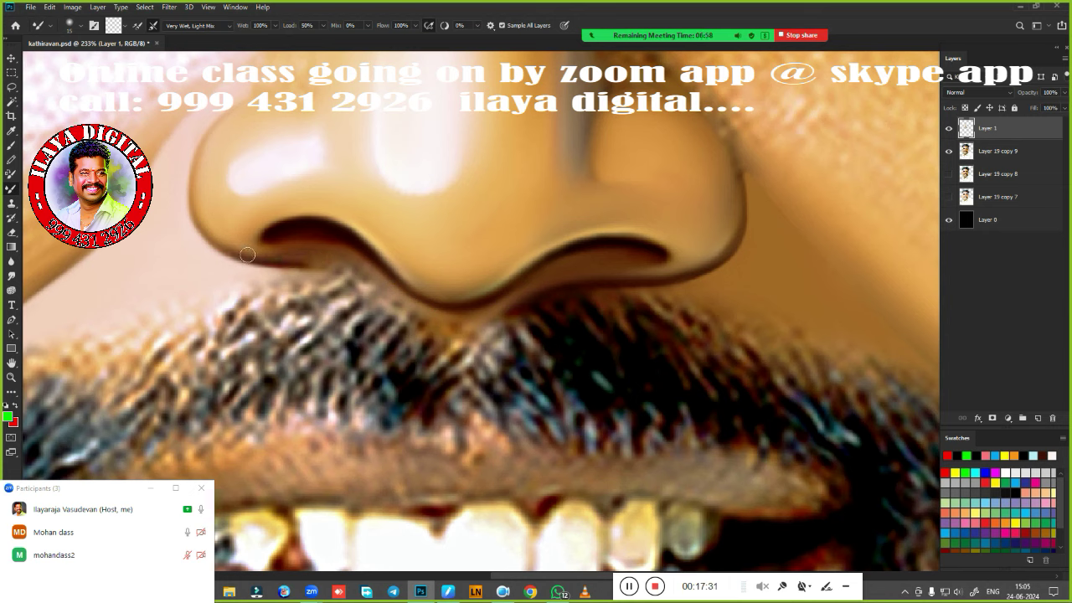
{"action": "left_click_drag", "start_coordinate": [247, 255], "coordinate": [285, 260]}
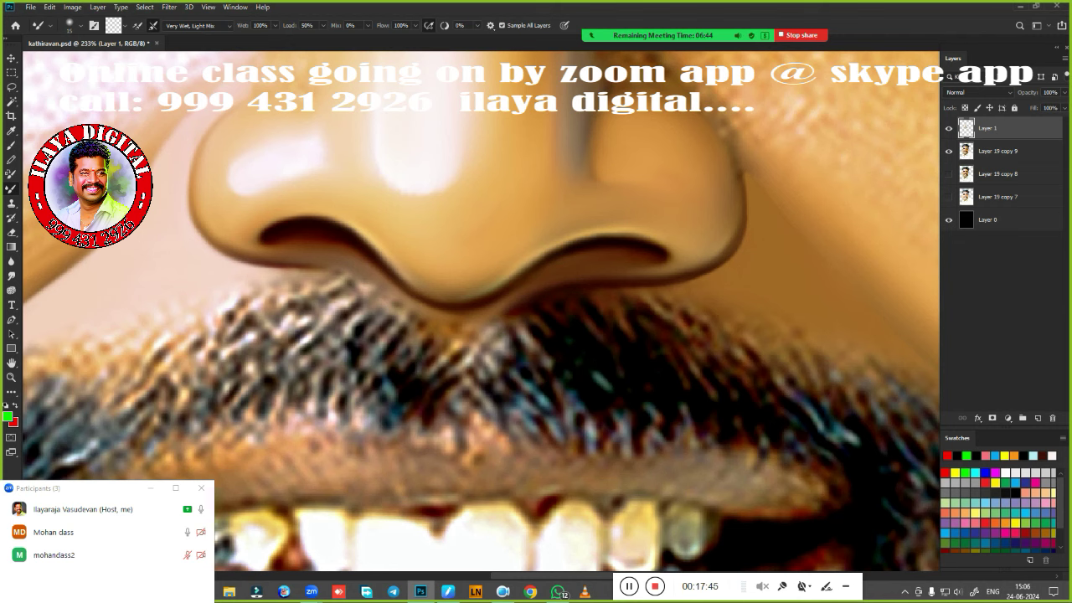
{"action": "left_click_drag", "start_coordinate": [593, 376], "coordinate": [524, 440]}
{"action": "key", "text": "r"}
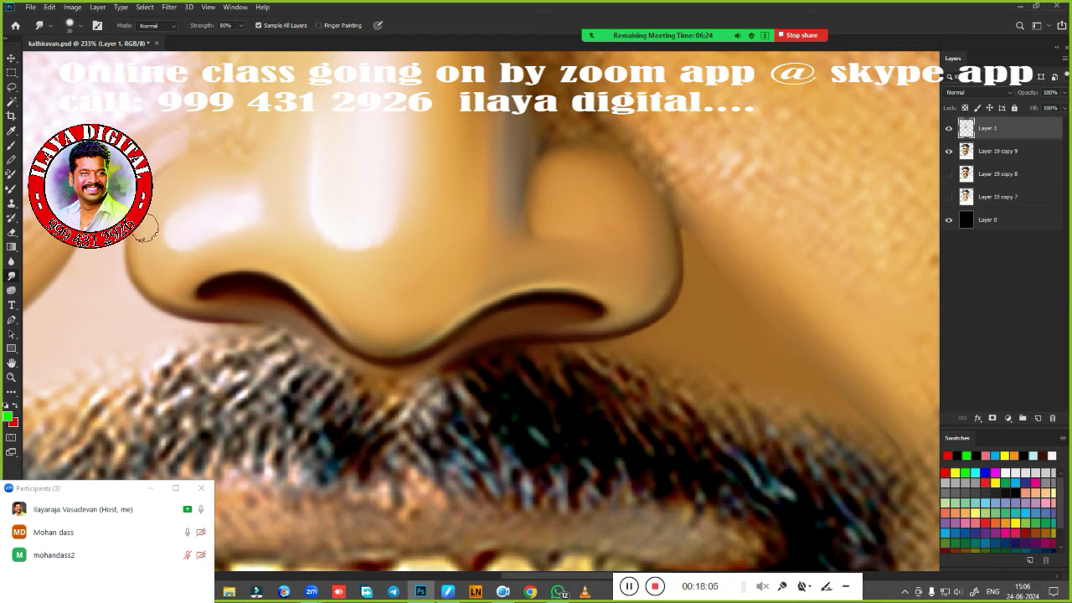
Smear the highlight along the left side of the nose with a slightly larger smudge brush.
{"action": "key", "text": "bracketright"}
{"action": "mouse_move", "coordinate": [191, 215]}
{"action": "left_mouse_down"}
{"action": "mouse_move", "coordinate": [177, 232]}
{"action": "mouse_move", "coordinate": [223, 214]}
{"action": "left_mouse_up"}
{"action": "key", "text": "ctrl+0"}
{"action": "left_click_drag", "start_coordinate": [615, 403], "coordinate": [622, 381]}
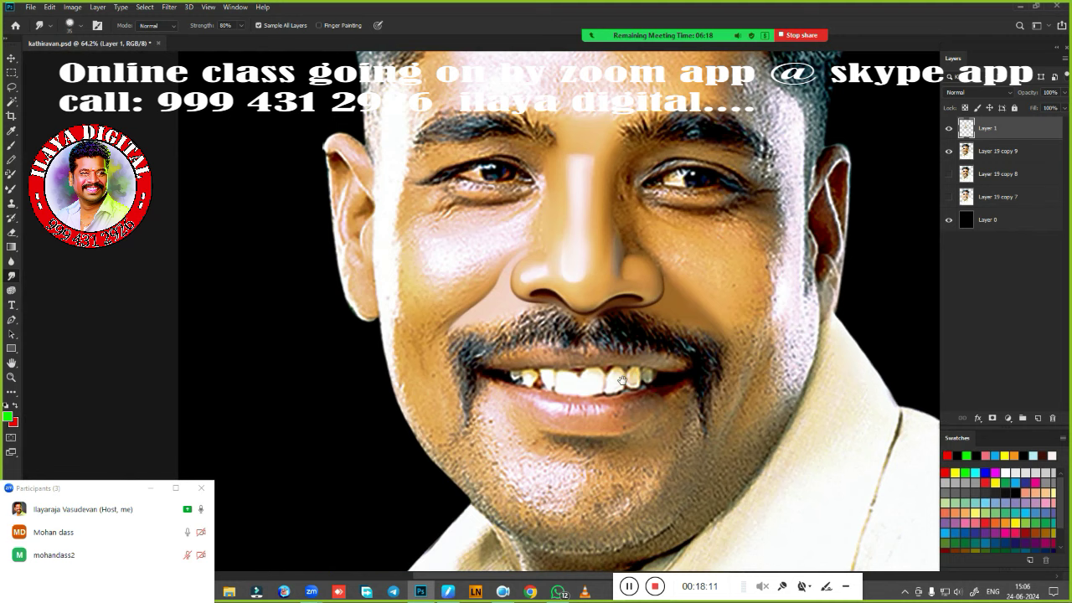
{"action": "scroll", "coordinate": [628, 400], "scroll_direction": "up", "scroll_amount": 3}
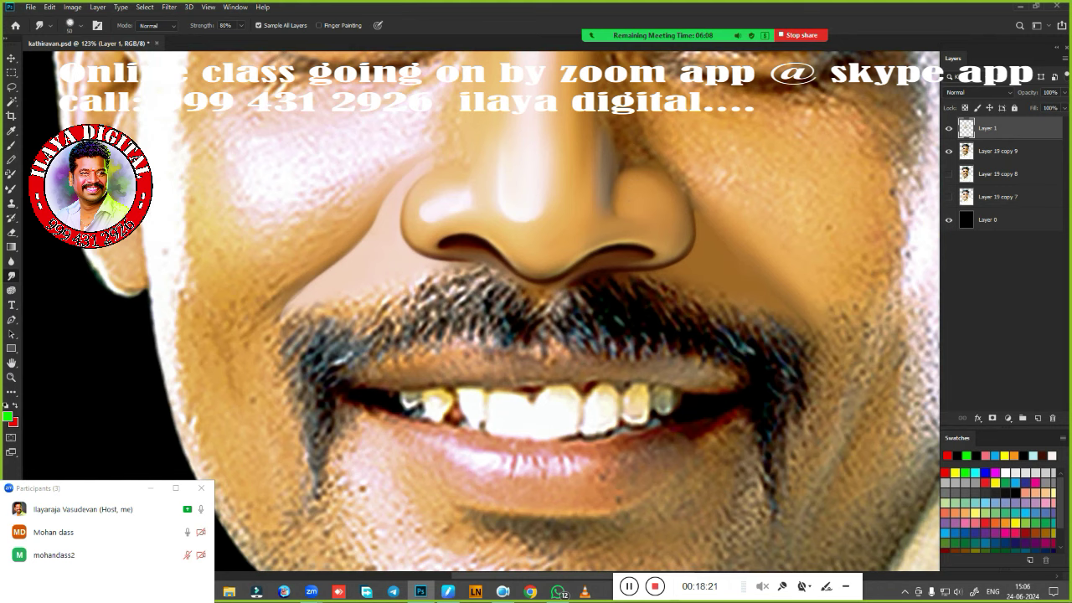
{"action": "scroll", "coordinate": [518, 316], "scroll_direction": "down", "scroll_amount": 3}
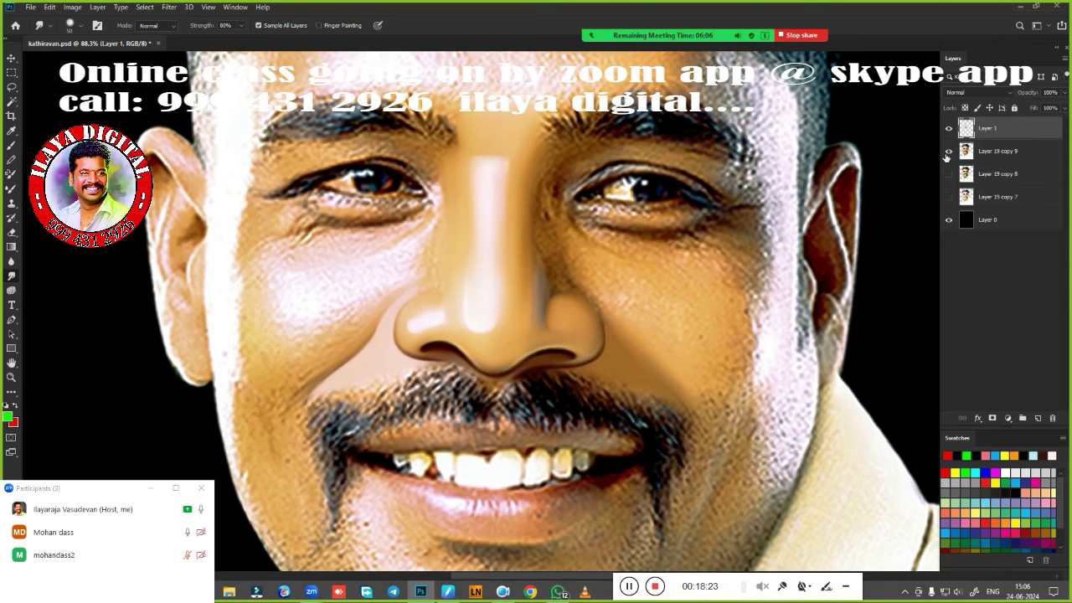
Hide and reshow Layer 19 copy 9 to compare the painted nose against the full face.
{"action": "left_click", "coordinate": [947, 152]}
{"action": "left_click", "coordinate": [947, 151]}
{"action": "scroll", "coordinate": [602, 341], "scroll_direction": "up", "scroll_amount": 3}
{"action": "scroll", "coordinate": [602, 341], "scroll_direction": "down", "scroll_amount": 3}
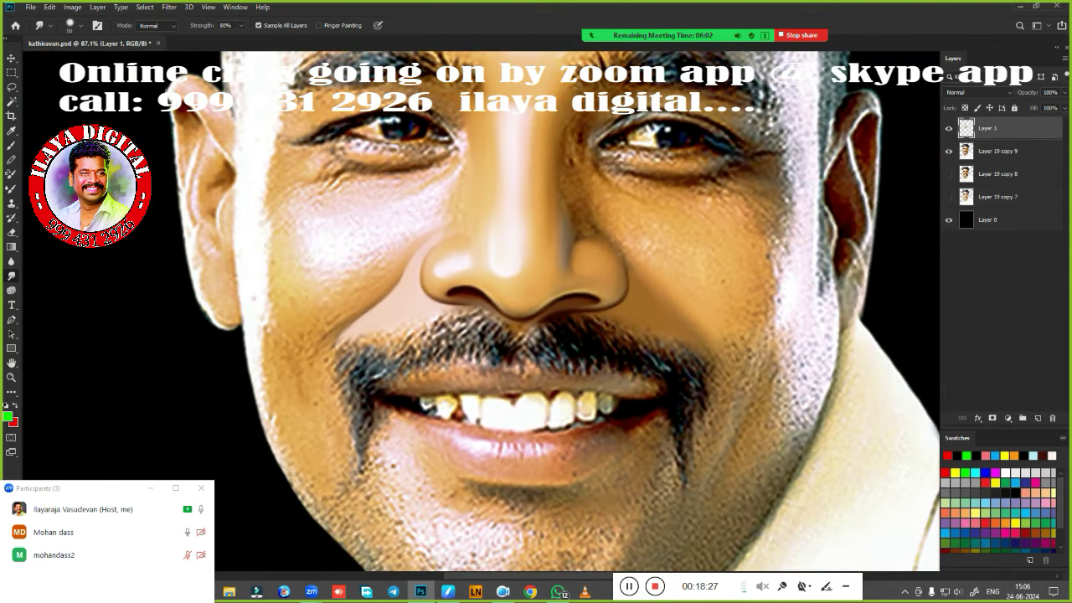
Check the brush presets, then zoom in on the eyes and nose.
{"action": "right_click", "coordinate": [486, 295]}
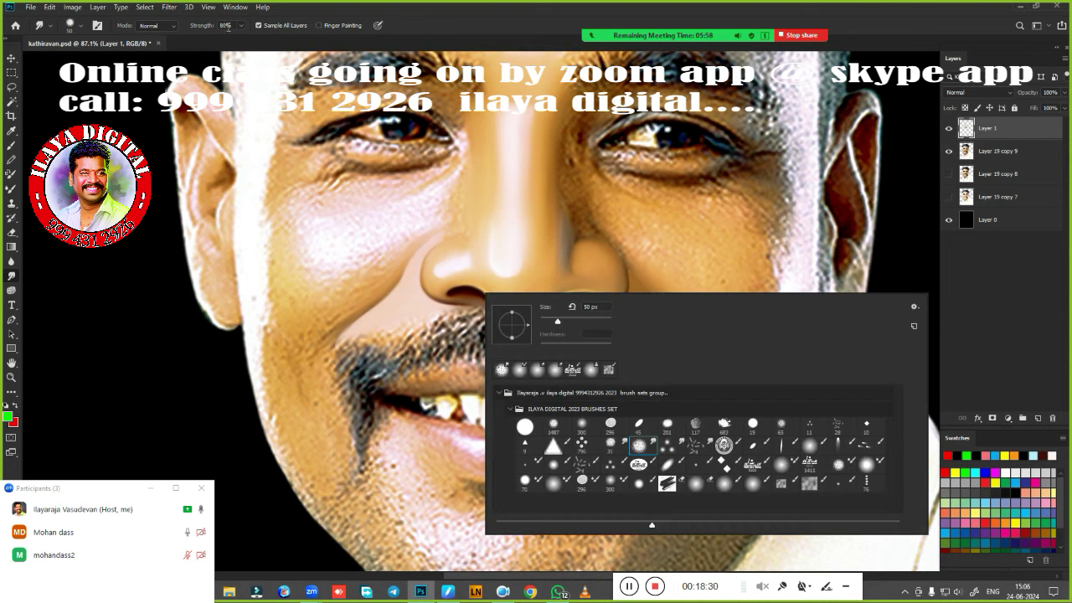
{"action": "left_click", "coordinate": [546, 37]}
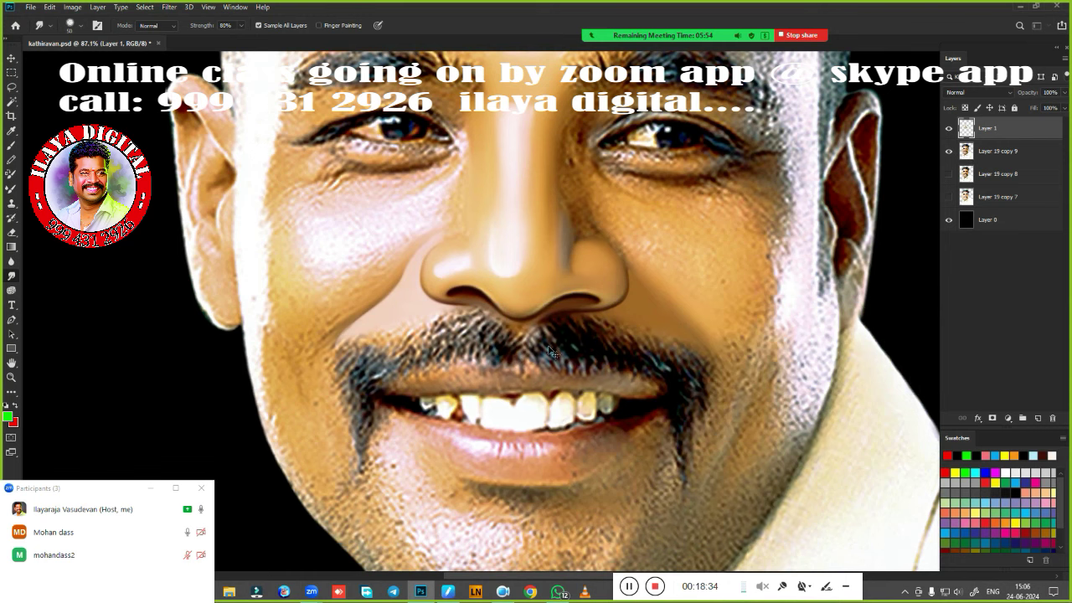
{"action": "scroll", "coordinate": [578, 345], "scroll_direction": "up", "scroll_amount": 3}
{"action": "scroll", "coordinate": [603, 429], "scroll_direction": "up", "scroll_amount": 2}
{"action": "scroll", "coordinate": [604, 429], "scroll_direction": "down", "scroll_amount": 1}
{"action": "scroll", "coordinate": [605, 327], "scroll_direction": "down", "scroll_amount": 1}
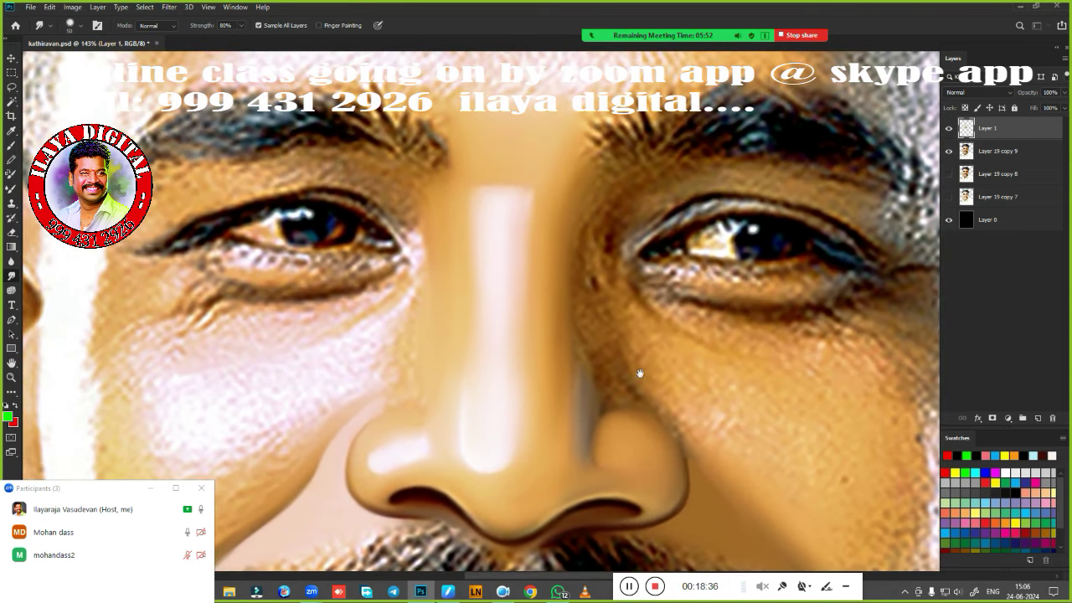
{"action": "scroll", "coordinate": [639, 373], "scroll_direction": "down", "scroll_amount": 2}
{"action": "scroll", "coordinate": [567, 222], "scroll_direction": "down", "scroll_amount": 2}
{"action": "scroll", "coordinate": [559, 341], "scroll_direction": "down", "scroll_amount": 1}
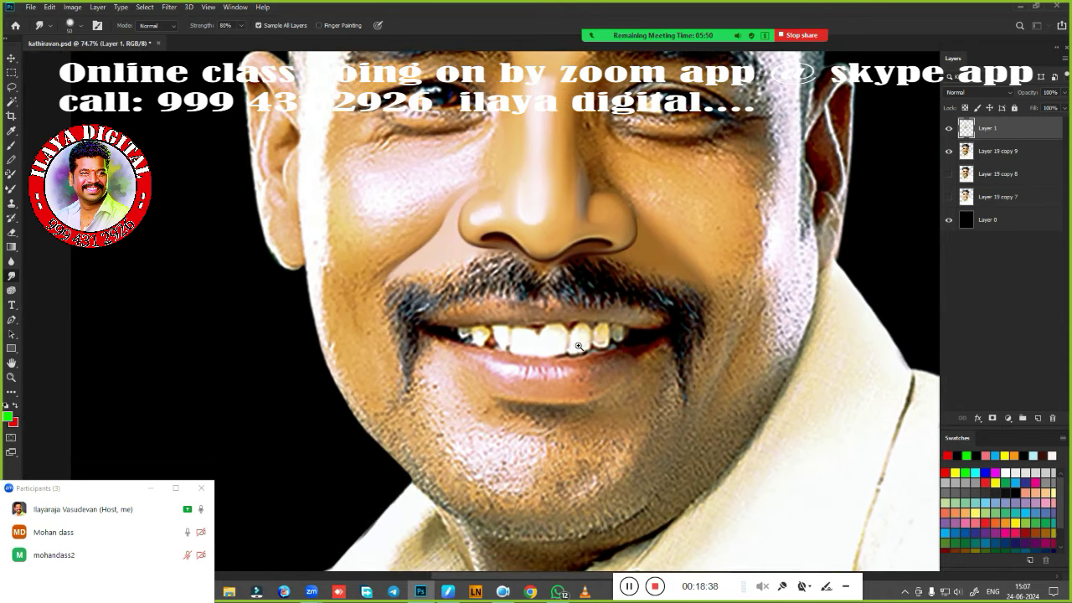
{"action": "scroll", "coordinate": [544, 356], "scroll_direction": "up", "scroll_amount": 1}
{"action": "scroll", "coordinate": [522, 374], "scroll_direction": "down", "scroll_amount": 3}
{"action": "left_click_drag", "start_coordinate": [522, 374], "coordinate": [619, 374]}
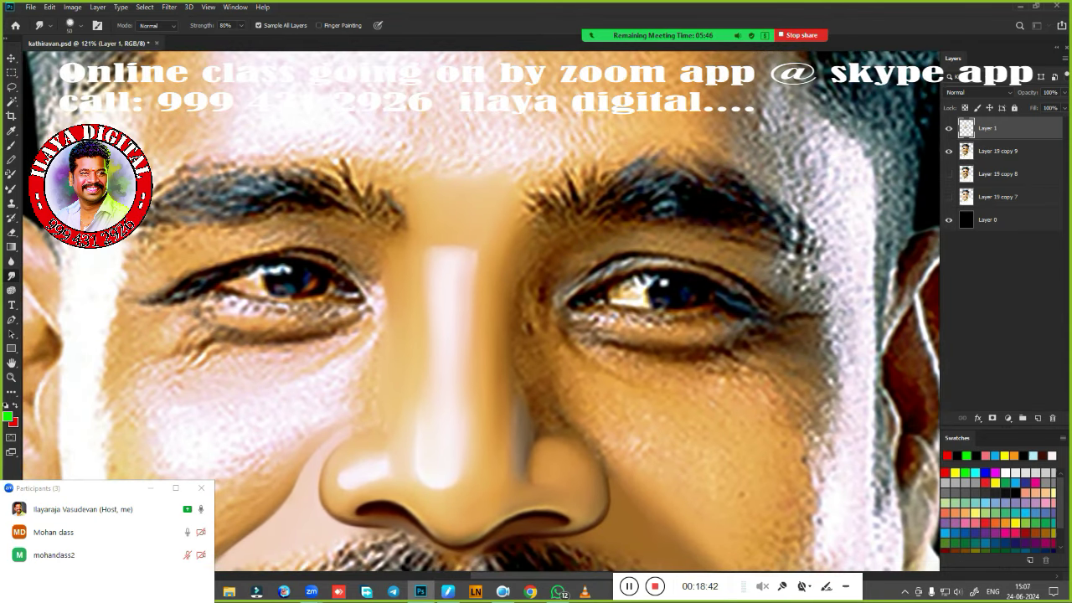
Start a Pen path beside the nose bridge, running along the brow and around the outer eye corner.
{"action": "key", "text": "p"}
{"action": "left_click", "coordinate": [519, 188]}
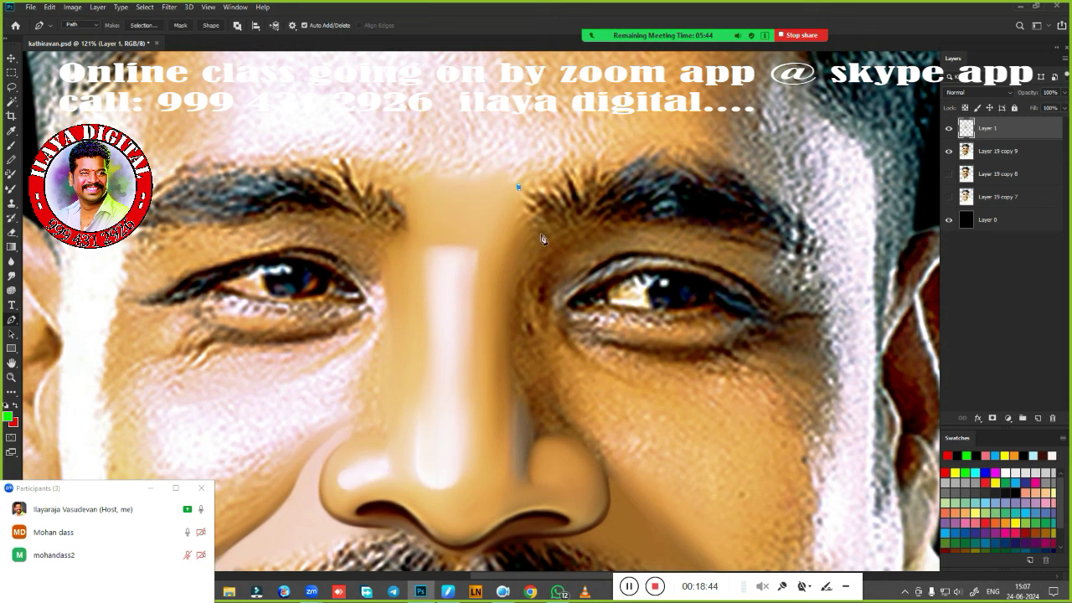
{"action": "left_click_drag", "start_coordinate": [523, 226], "coordinate": [546, 227]}
{"action": "left_click_drag", "start_coordinate": [655, 220], "coordinate": [710, 222]}
{"action": "left_click_drag", "start_coordinate": [821, 265], "coordinate": [856, 318]}
{"action": "left_click_drag", "start_coordinate": [835, 393], "coordinate": [835, 421]}
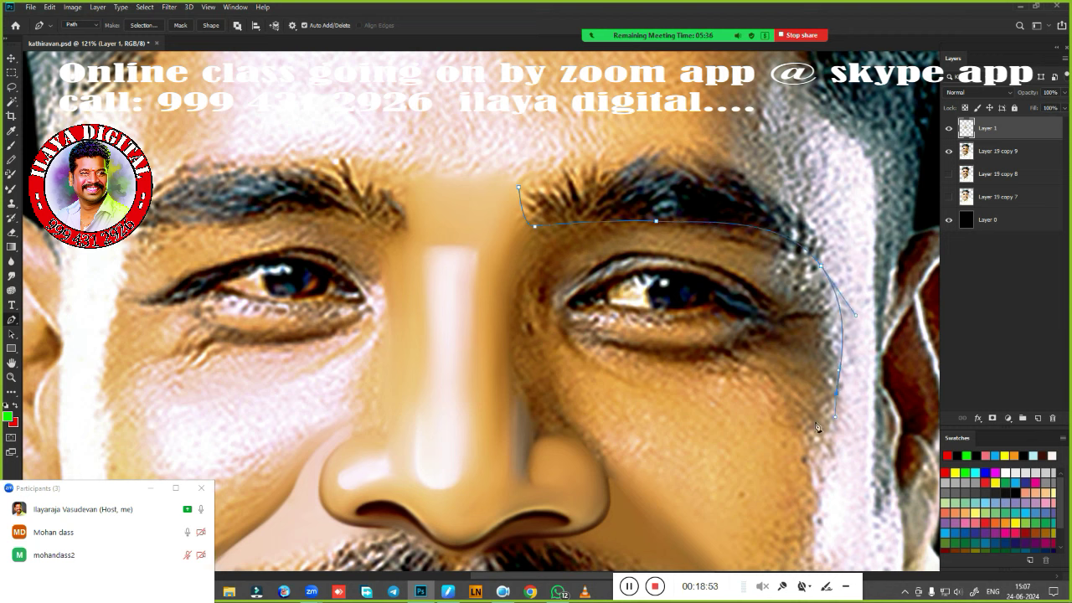
{"action": "left_click", "coordinate": [790, 370]}
{"action": "left_click", "coordinate": [787, 341]}
{"action": "left_click_drag", "start_coordinate": [771, 300], "coordinate": [741, 275]}
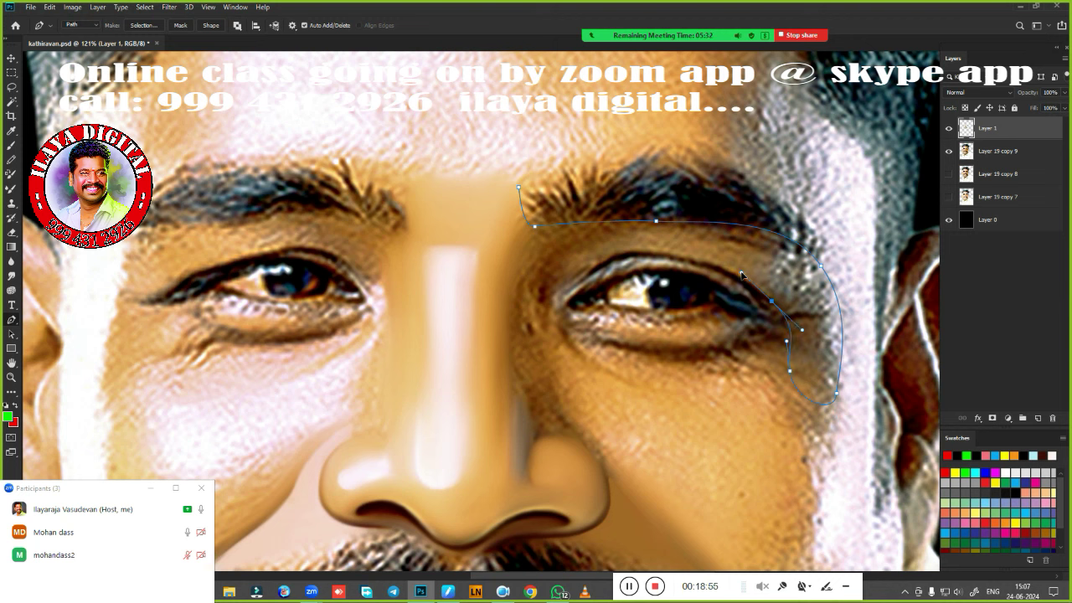
{"action": "left_click", "coordinate": [771, 301], "text": "alt"}
Trace the path under the eye, down the cheek and up the nose side, then load it as a selection.
{"action": "left_click_drag", "start_coordinate": [651, 252], "coordinate": [569, 248]}
{"action": "left_click", "coordinate": [651, 254], "text": "alt"}
{"action": "left_click_drag", "start_coordinate": [561, 299], "coordinate": [593, 280]}
{"action": "left_click_drag", "start_coordinate": [617, 376], "coordinate": [626, 382]}
{"action": "left_click_drag", "start_coordinate": [733, 390], "coordinate": [778, 372]}
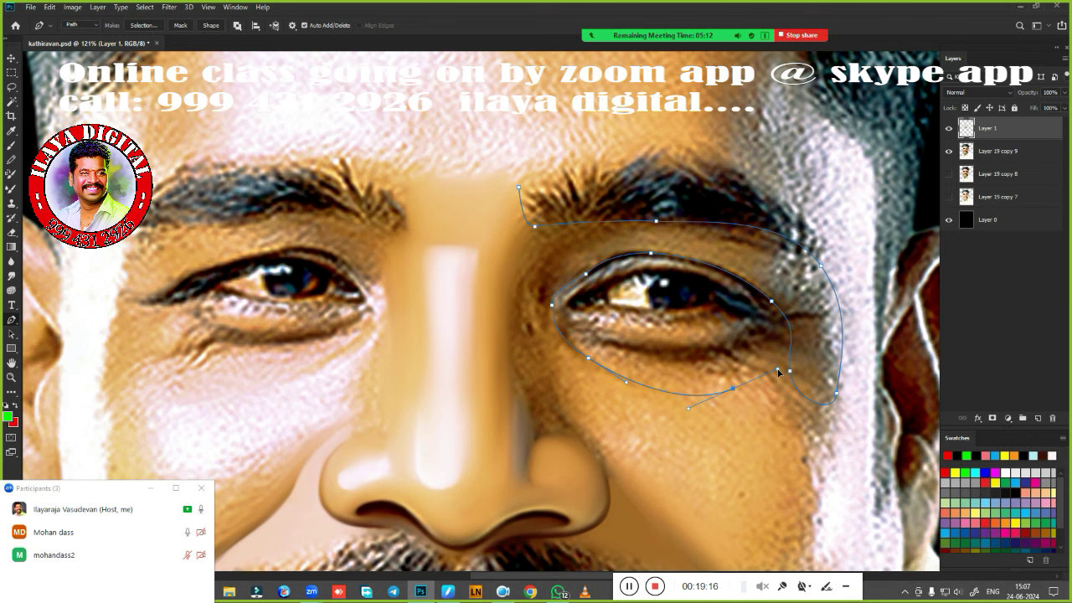
{"action": "left_click", "coordinate": [798, 465]}
{"action": "left_click_drag", "start_coordinate": [781, 498], "coordinate": [770, 509]}
{"action": "left_click", "coordinate": [488, 498]}
{"action": "left_click_drag", "start_coordinate": [485, 209], "coordinate": [487, 190]}
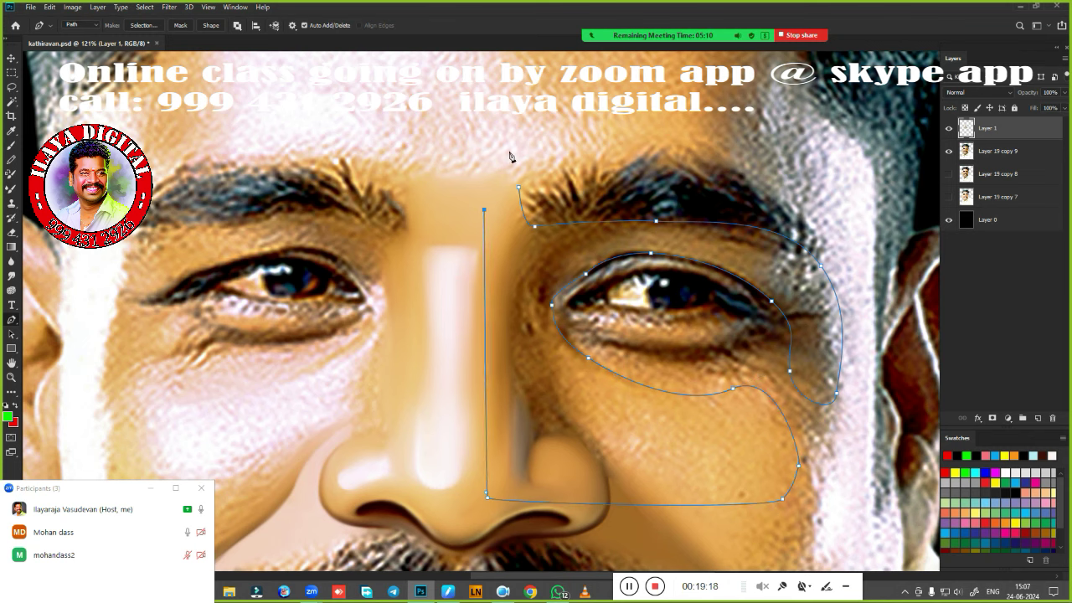
{"action": "left_click_drag", "start_coordinate": [507, 152], "coordinate": [510, 145]}
{"action": "key", "text": "ctrl+Return"}
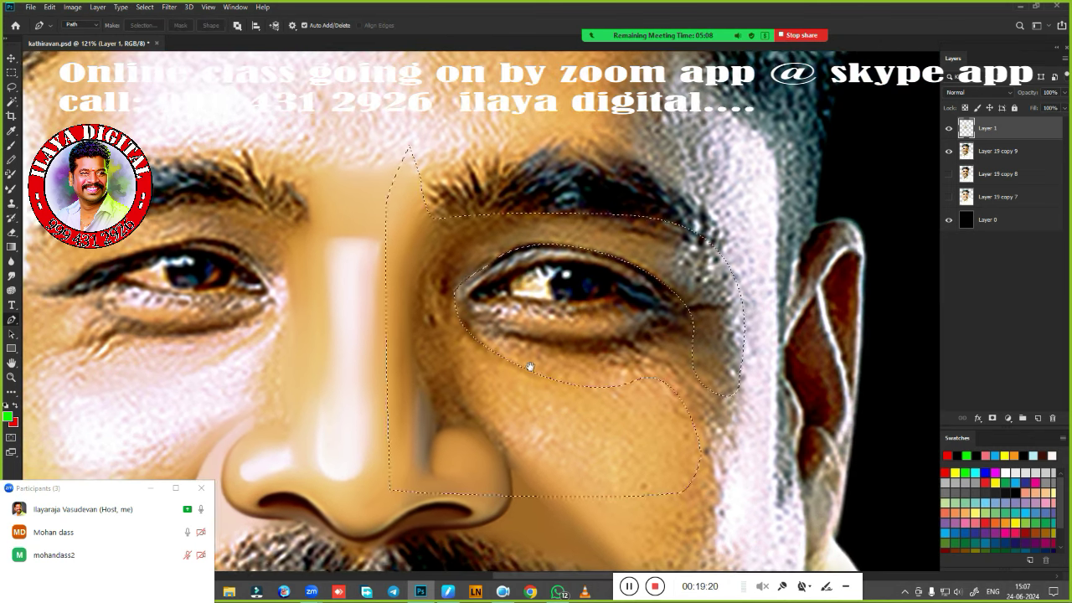
Feather the eye selection's edge.
{"action": "key", "text": "shift+F6"}
{"action": "key", "text": "Return"}
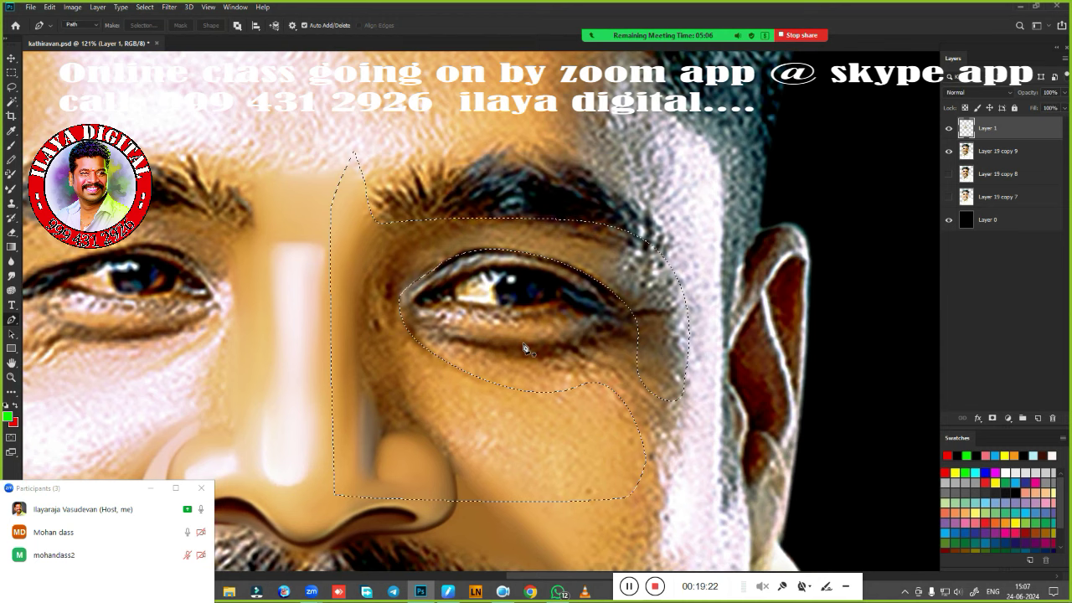
{"action": "scroll", "coordinate": [523, 348], "scroll_direction": "up", "scroll_amount": 3}
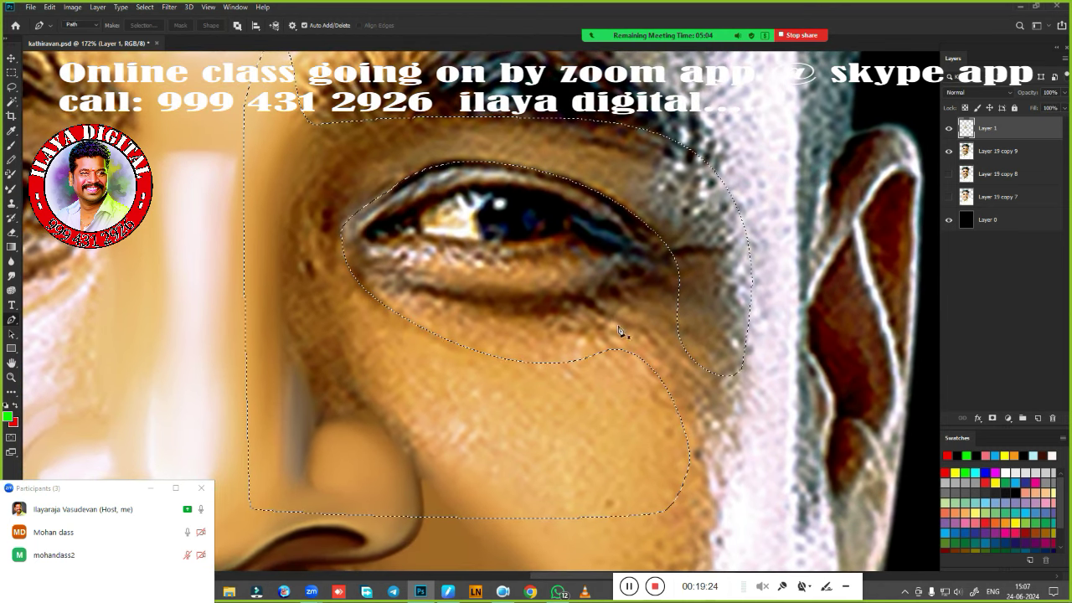
Smudge the skin above the outer eye corner and along the brow into a soft band.
{"action": "key", "text": "r"}
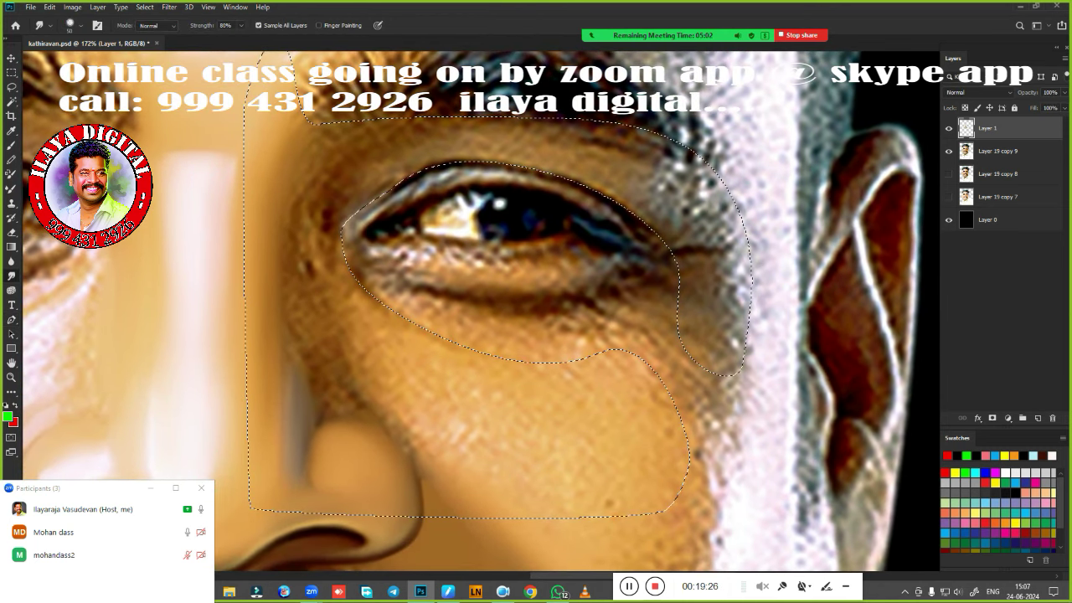
{"action": "mouse_move", "coordinate": [649, 188]}
{"action": "left_mouse_down"}
{"action": "mouse_move", "coordinate": [704, 193]}
{"action": "mouse_move", "coordinate": [657, 207]}
{"action": "left_mouse_up"}
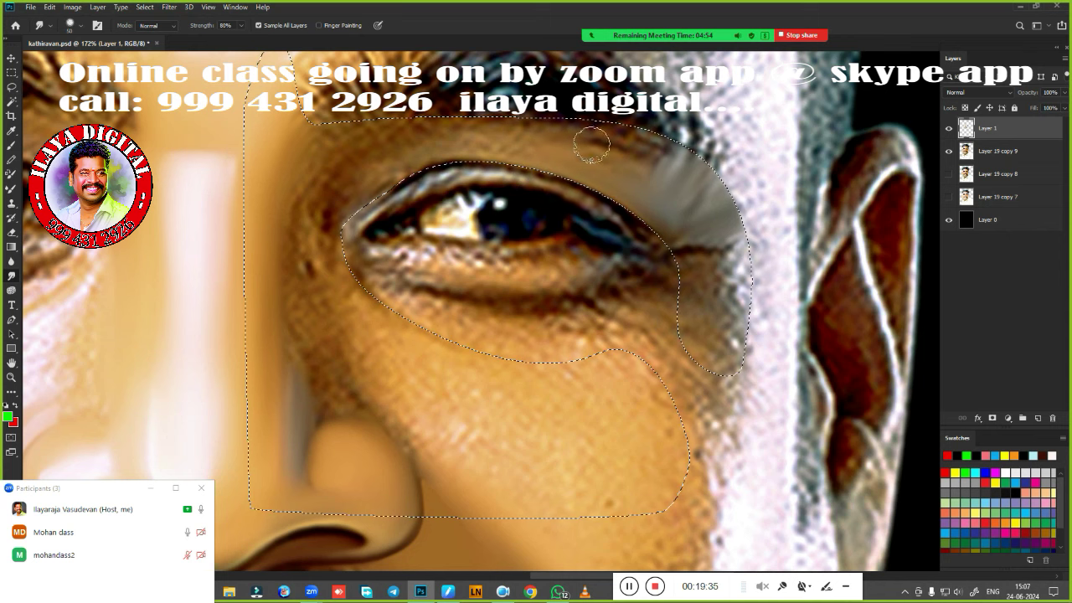
{"action": "mouse_move", "coordinate": [663, 167]}
{"action": "left_mouse_down"}
{"action": "mouse_move", "coordinate": [605, 146]}
{"action": "mouse_move", "coordinate": [674, 185]}
{"action": "left_mouse_up"}
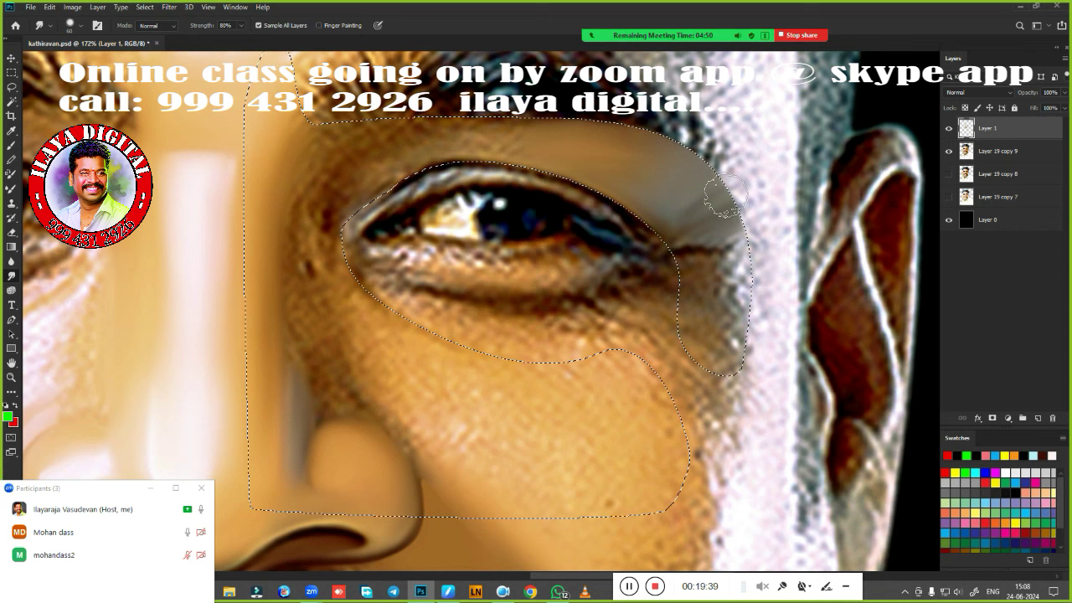
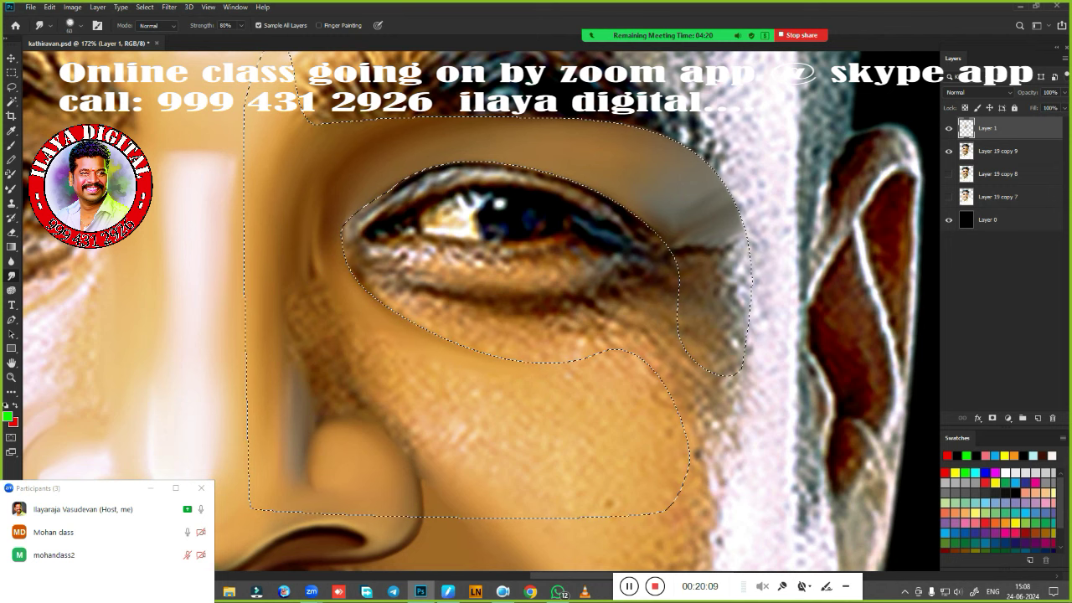
Smudge the skin at the outer eye corner and check the eye selection's feather.
{"action": "left_click_drag", "start_coordinate": [736, 319], "coordinate": [696, 239]}
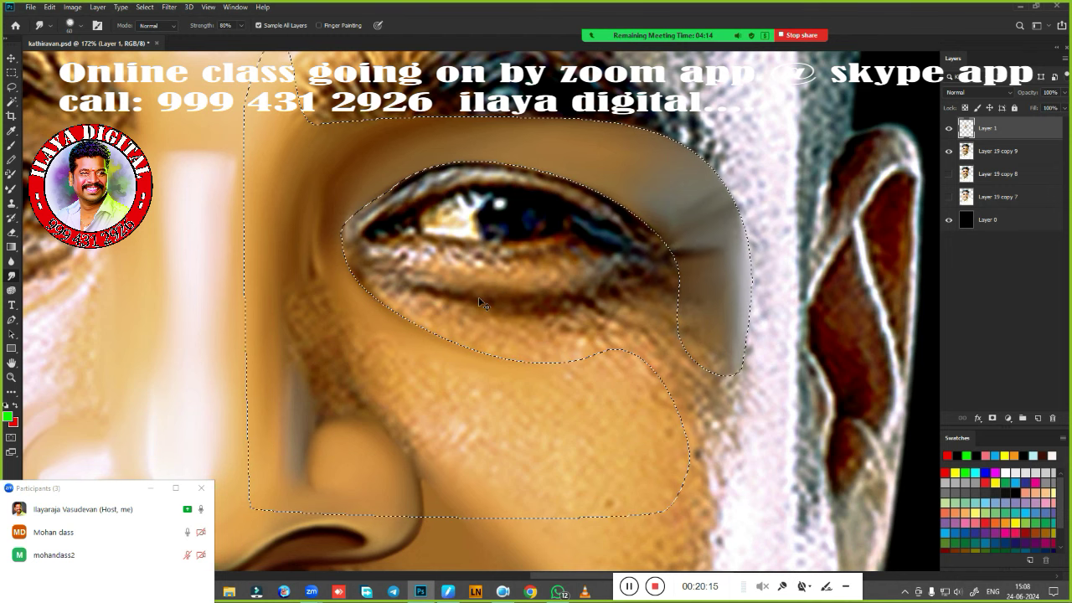
{"action": "key", "text": "shift+F6"}
{"action": "key", "text": "Return"}
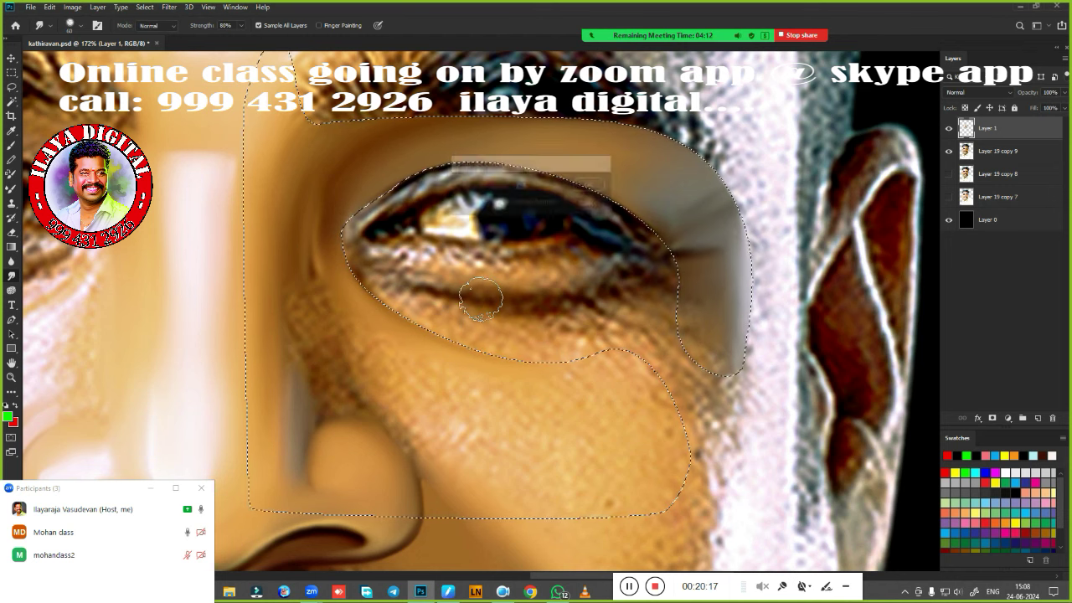
Smudge the eyebrow hairs and soften the brow's lower edge into the eyelid.
{"action": "scroll", "coordinate": [474, 311], "scroll_direction": "up", "scroll_amount": 3}
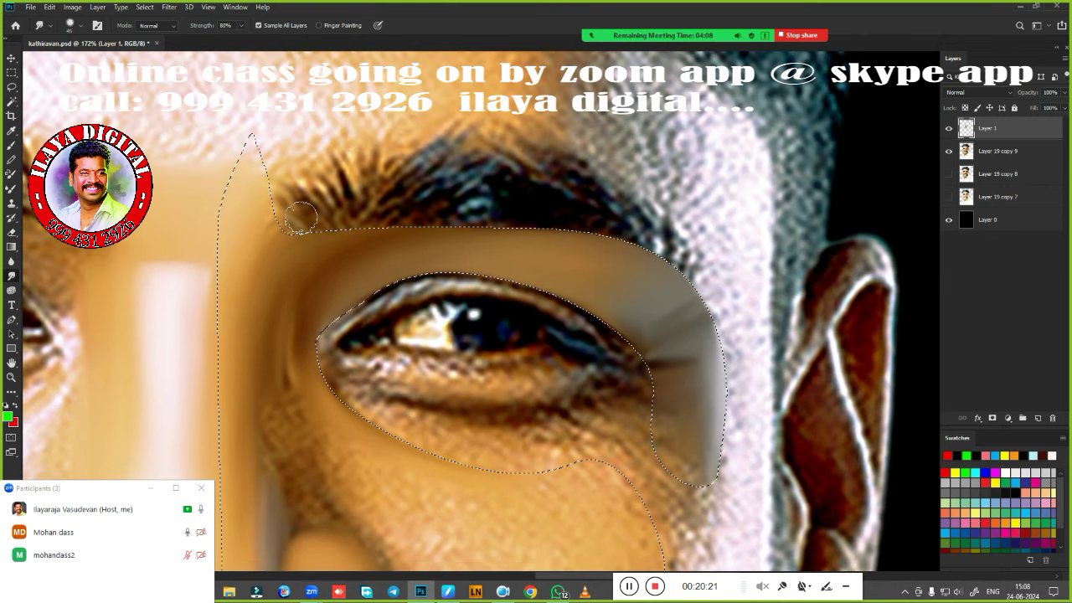
{"action": "mouse_move", "coordinate": [313, 188]}
{"action": "left_mouse_down"}
{"action": "mouse_move", "coordinate": [428, 152]}
{"action": "mouse_move", "coordinate": [280, 222]}
{"action": "left_mouse_up"}
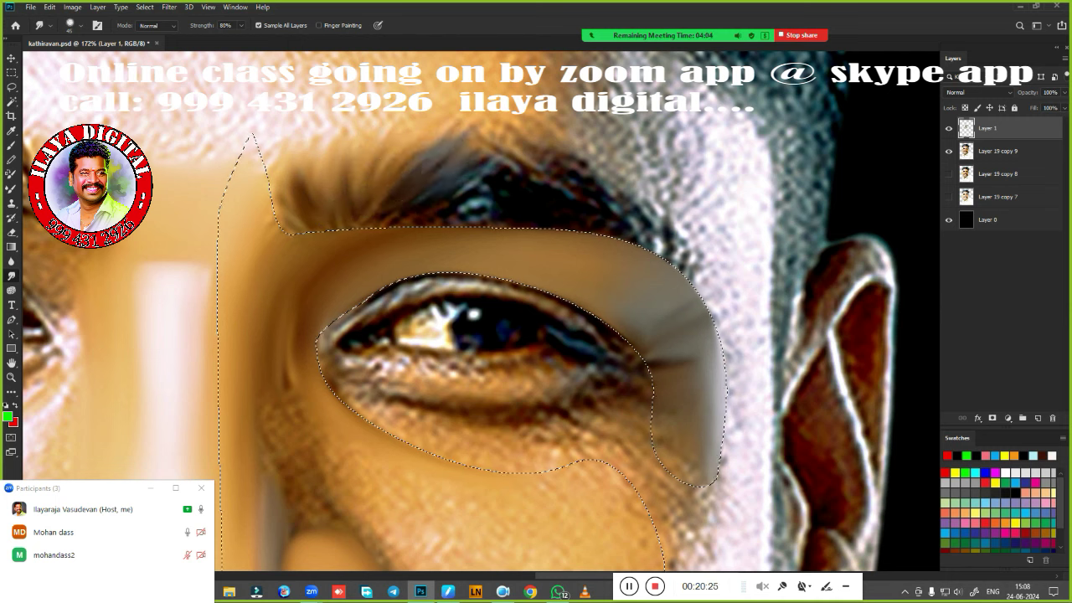
{"action": "mouse_move", "coordinate": [448, 176]}
{"action": "left_mouse_down"}
{"action": "mouse_move", "coordinate": [550, 153]}
{"action": "mouse_move", "coordinate": [630, 249]}
{"action": "mouse_move", "coordinate": [413, 217]}
{"action": "left_mouse_up"}
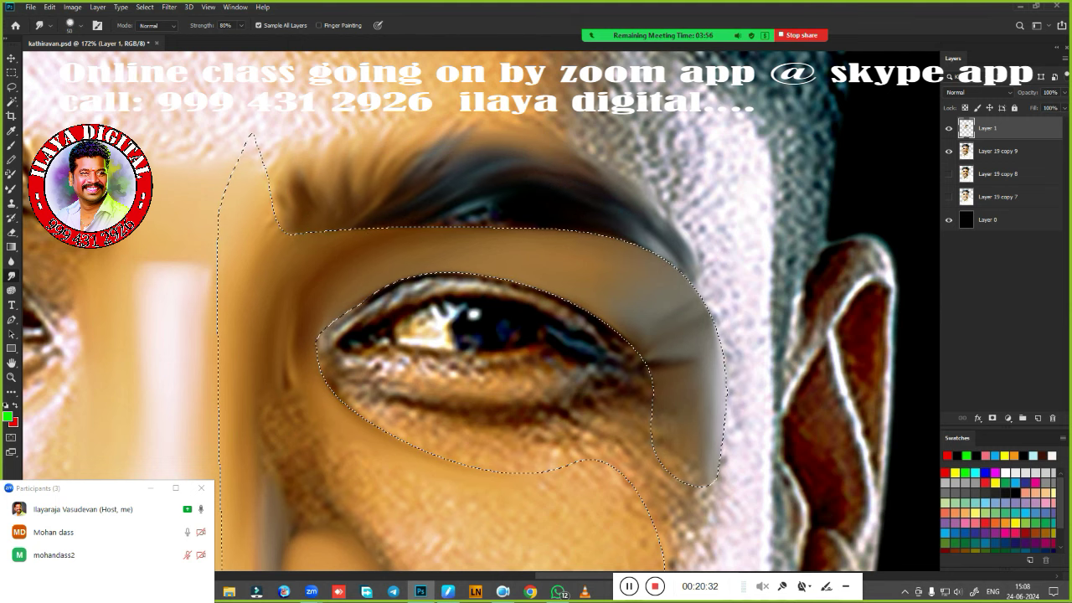
{"action": "left_click_drag", "start_coordinate": [310, 207], "coordinate": [419, 222]}
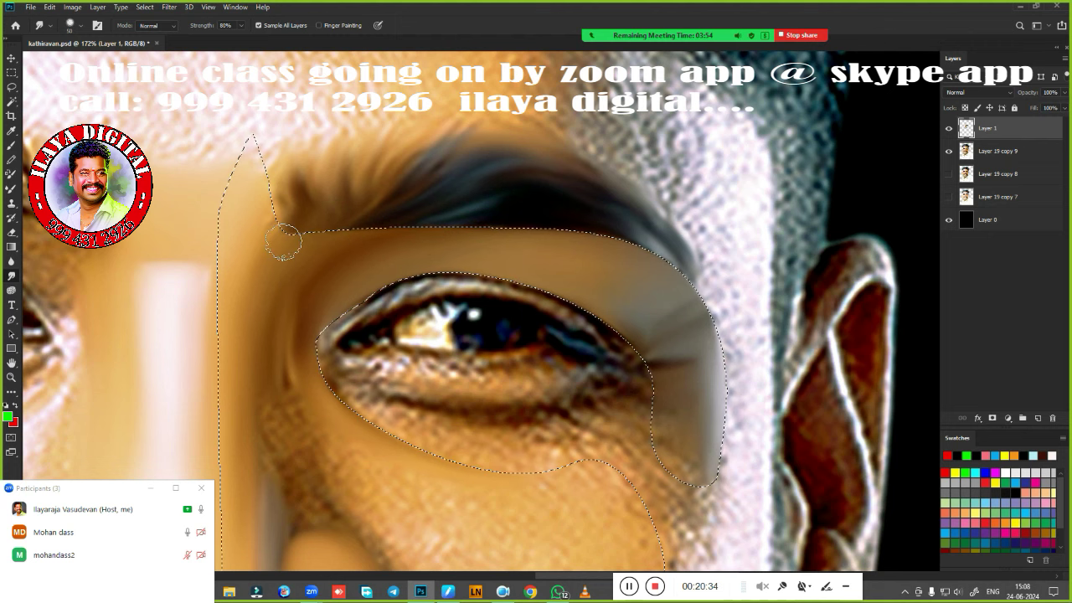
{"action": "mouse_move", "coordinate": [283, 233]}
{"action": "left_mouse_down"}
{"action": "mouse_move", "coordinate": [279, 180]}
{"action": "mouse_move", "coordinate": [324, 121]}
{"action": "left_mouse_up"}
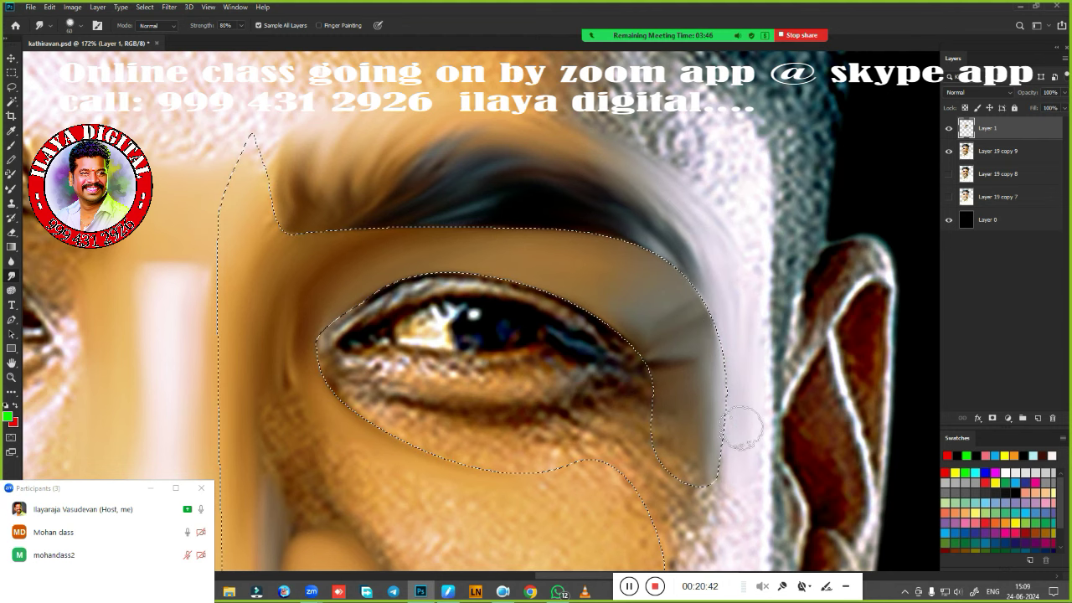
Zoom in close on the eye and switch from the Smudge tool to the Mixer Brush.
{"action": "scroll", "coordinate": [574, 318], "scroll_direction": "up", "scroll_amount": 3}
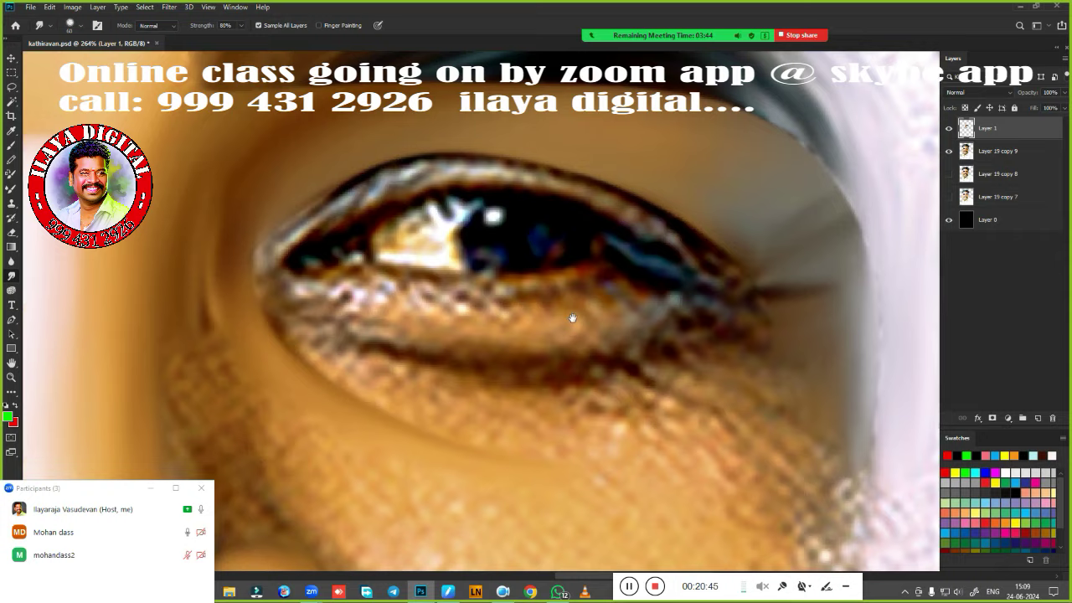
{"action": "scroll", "coordinate": [590, 319], "scroll_direction": "up", "scroll_amount": 1}
{"action": "scroll", "coordinate": [603, 335], "scroll_direction": "up", "scroll_amount": 1}
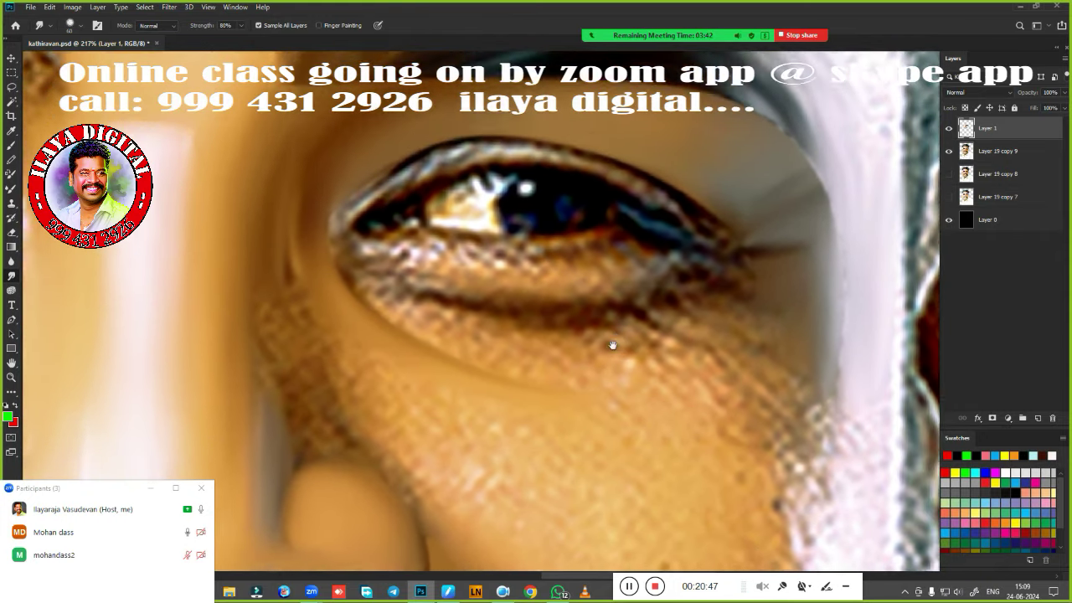
{"action": "scroll", "coordinate": [607, 347], "scroll_direction": "up", "scroll_amount": 2}
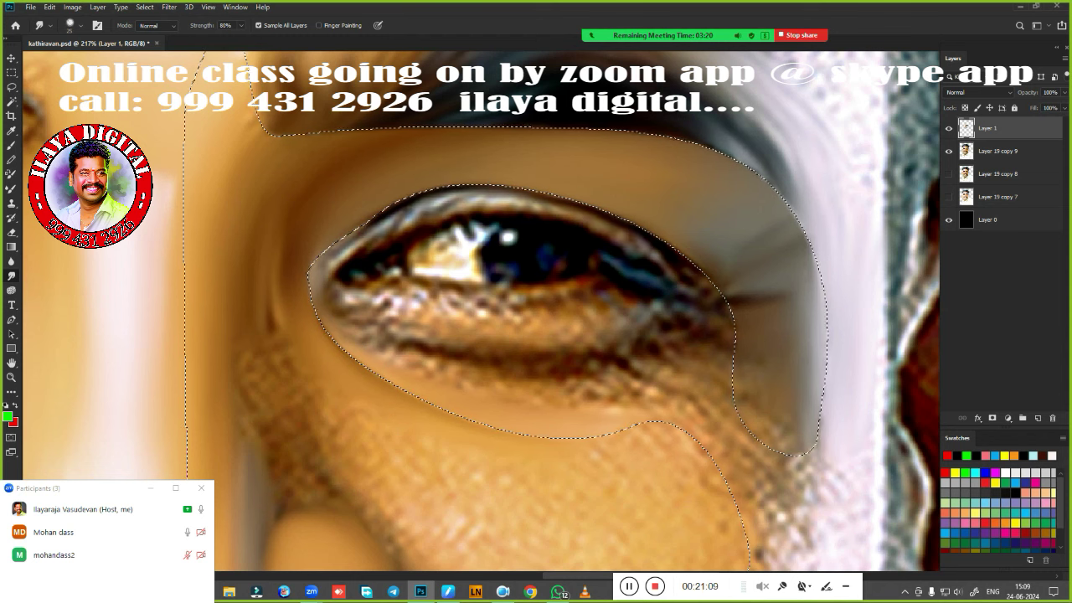
{"action": "key", "text": "b"}
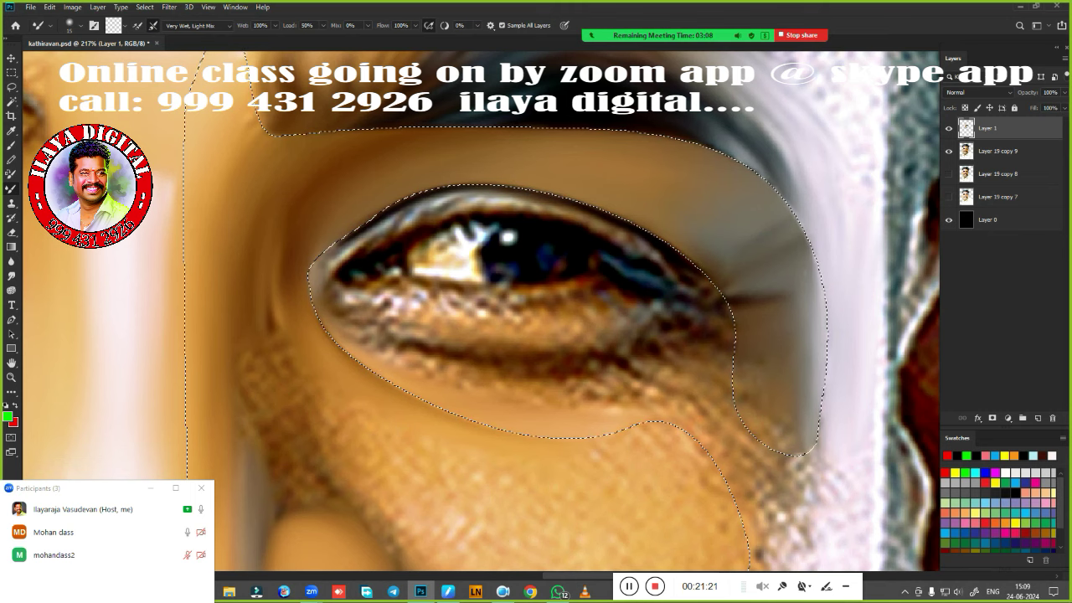
Blend the upper eyelid edge and highlight from inner to outer corner with the wet Mixer Brush.
{"action": "scroll", "coordinate": [484, 357], "scroll_direction": "up", "scroll_amount": 3}
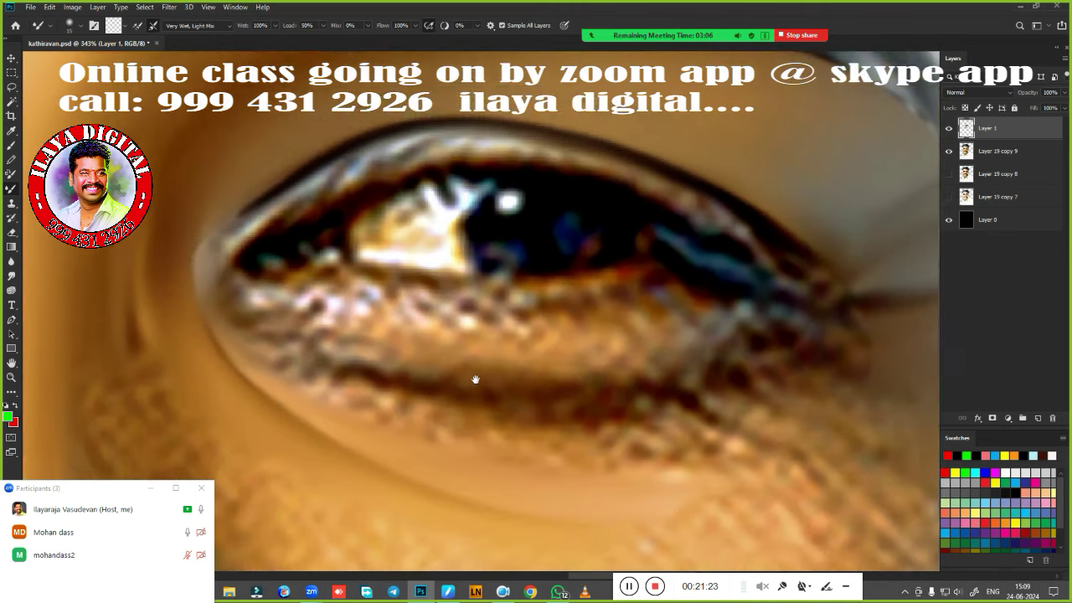
{"action": "left_click_drag", "start_coordinate": [474, 379], "coordinate": [433, 485]}
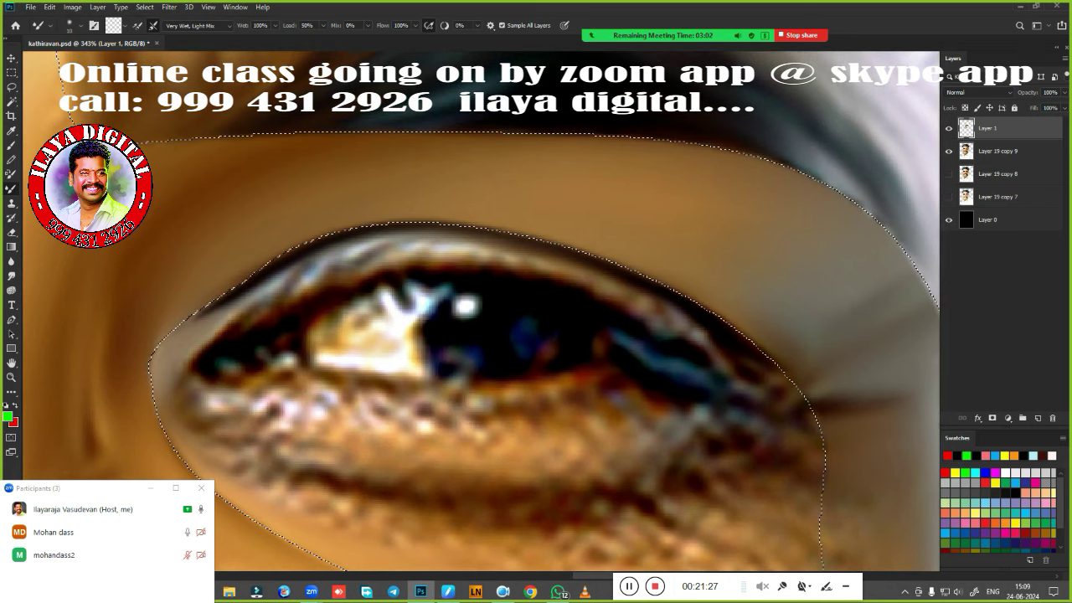
{"action": "mouse_move", "coordinate": [184, 357]}
{"action": "left_mouse_down"}
{"action": "mouse_move", "coordinate": [280, 291]}
{"action": "mouse_move", "coordinate": [355, 251]}
{"action": "mouse_move", "coordinate": [369, 255]}
{"action": "left_mouse_up"}
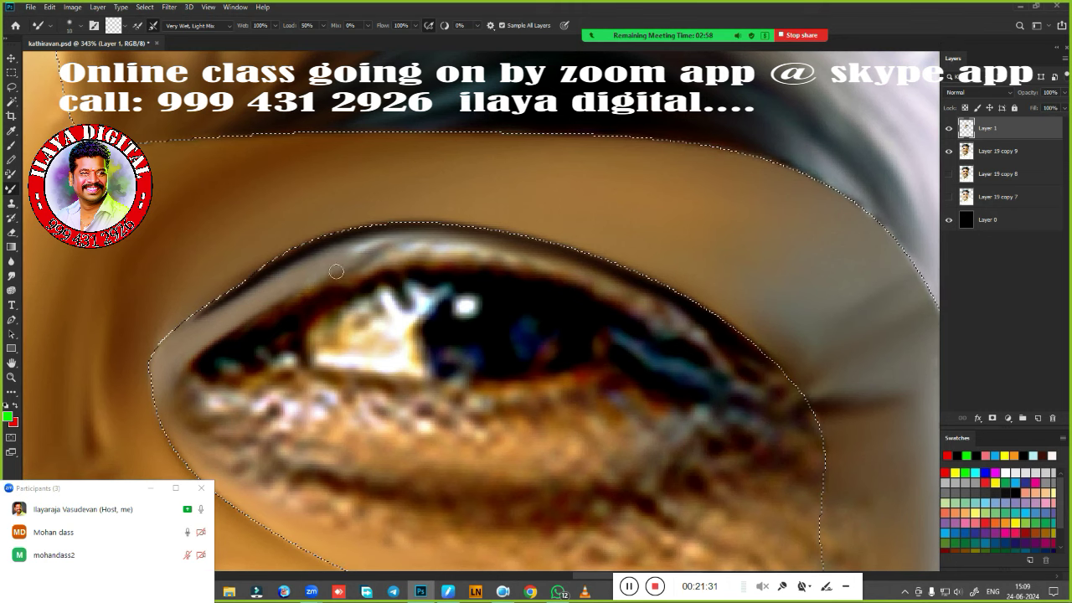
{"action": "left_click_drag", "start_coordinate": [318, 285], "coordinate": [406, 251]}
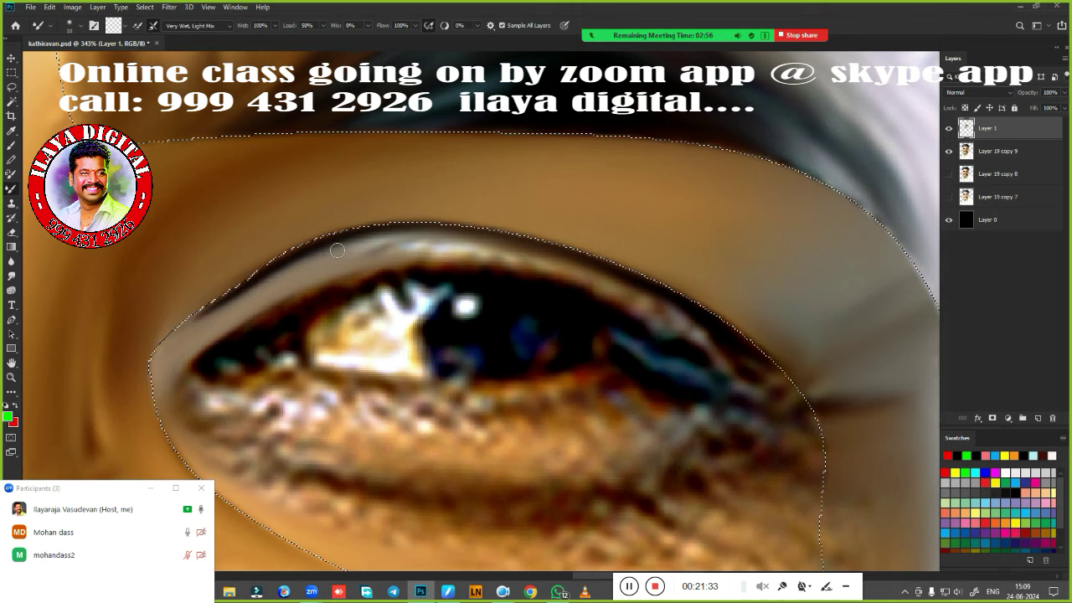
{"action": "left_click_drag", "start_coordinate": [337, 249], "coordinate": [523, 250]}
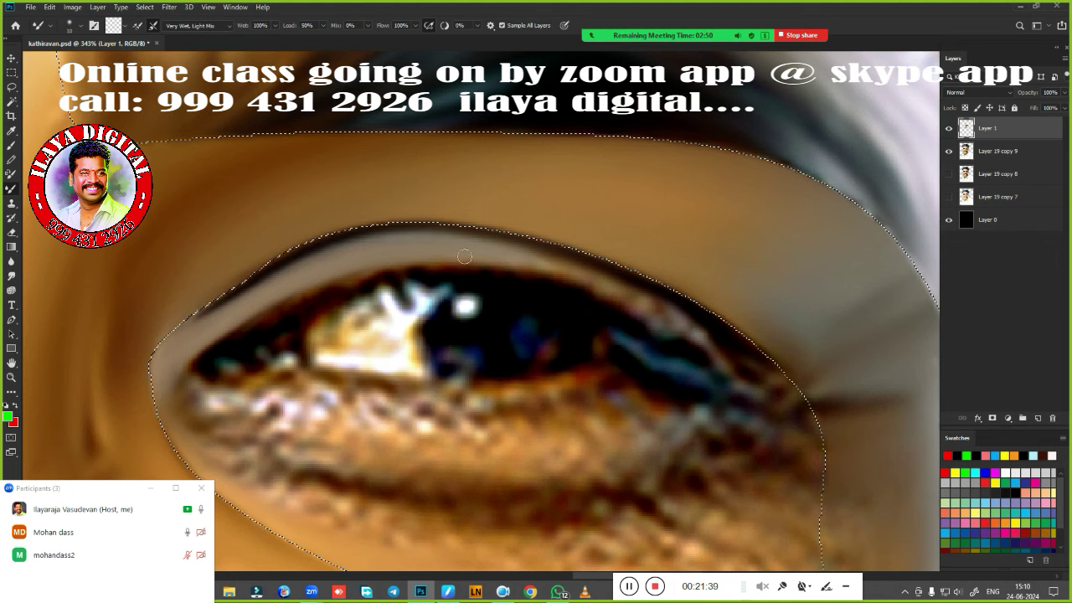
{"action": "left_click_drag", "start_coordinate": [588, 269], "coordinate": [702, 333]}
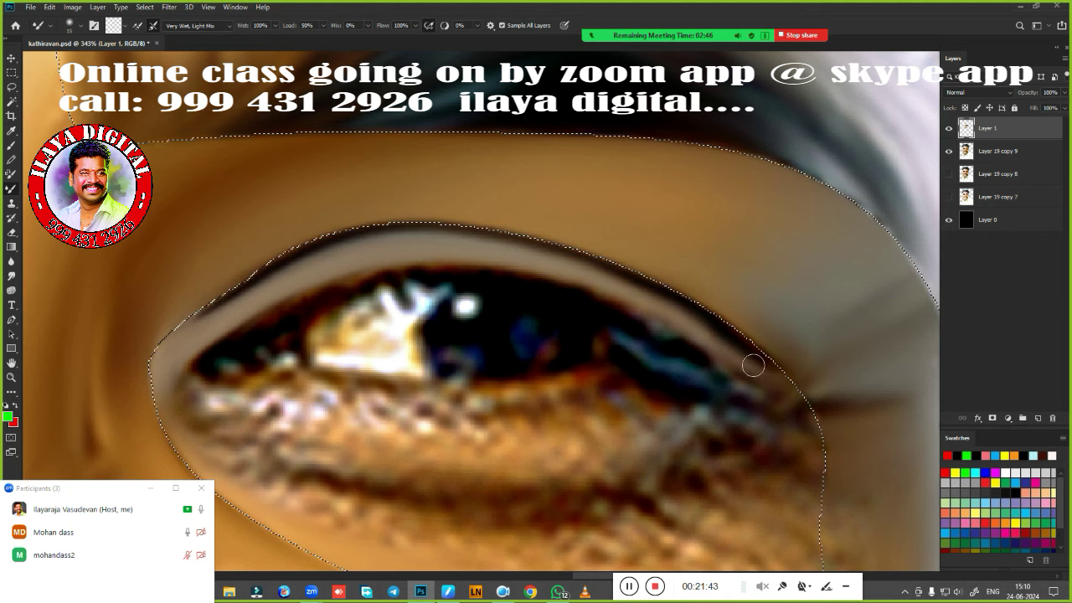
{"action": "mouse_move", "coordinate": [548, 281]}
{"action": "left_mouse_down"}
{"action": "mouse_move", "coordinate": [729, 360]}
{"action": "mouse_move", "coordinate": [774, 393]}
{"action": "left_mouse_up"}
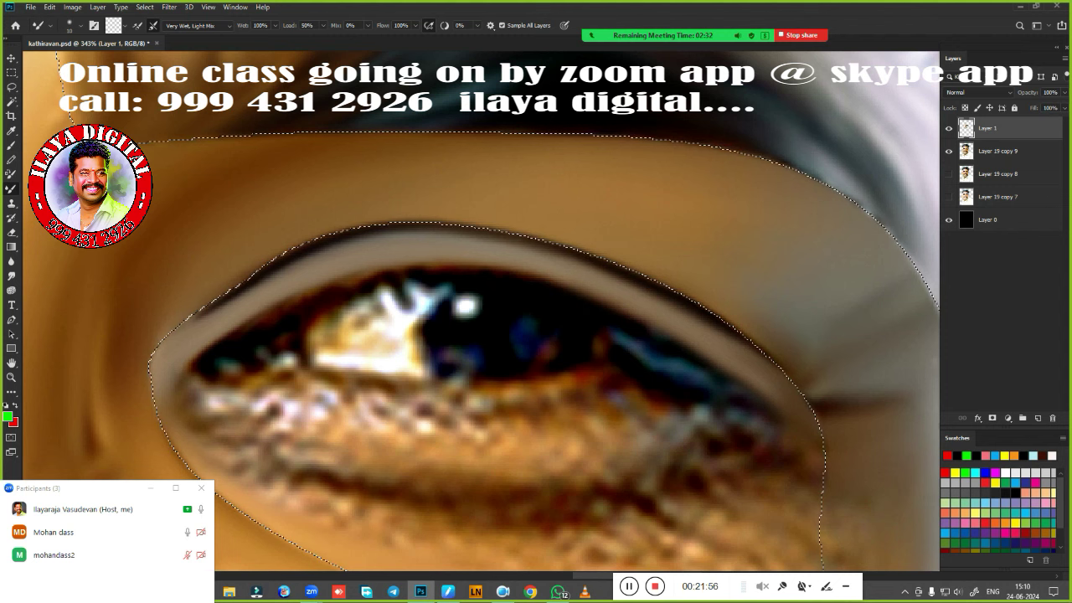
Zoom out and deselect the eye selection with Ctrl+D.
{"action": "scroll", "coordinate": [564, 258], "scroll_direction": "down", "scroll_amount": 2}
{"action": "scroll", "coordinate": [565, 258], "scroll_direction": "down", "scroll_amount": 2}
{"action": "scroll", "coordinate": [564, 258], "scroll_direction": "down", "scroll_amount": 1}
{"action": "key", "text": "ctrl+d"}
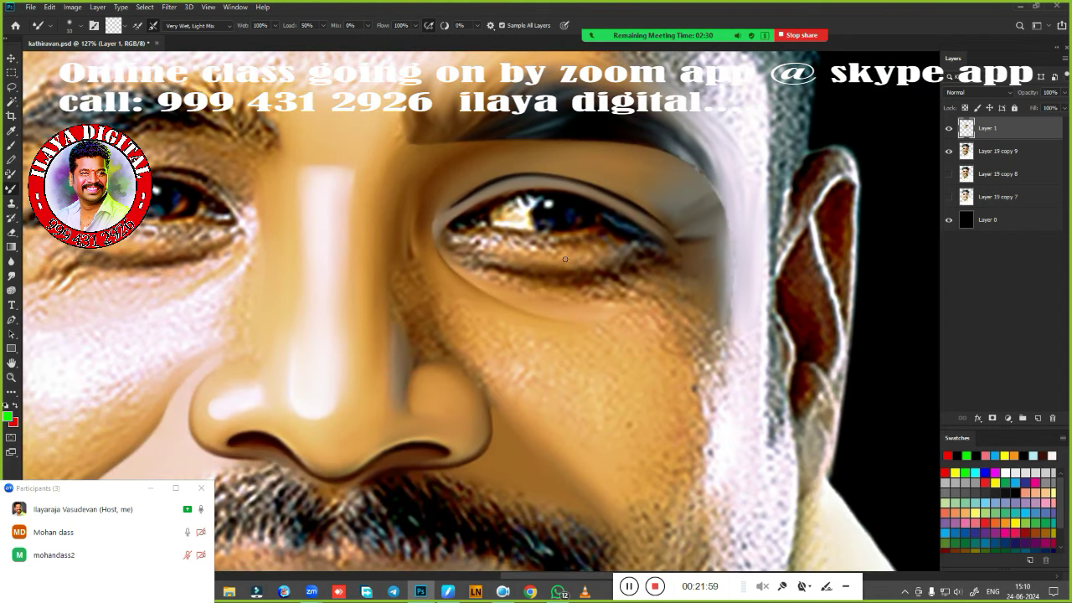
{"action": "scroll", "coordinate": [586, 321], "scroll_direction": "up", "scroll_amount": 1}
{"action": "scroll", "coordinate": [594, 319], "scroll_direction": "up", "scroll_amount": 1}
Smudge the eyebrow's right end and the skin above the eye's inner corner.
{"action": "scroll", "coordinate": [594, 318], "scroll_direction": "up", "scroll_amount": 1}
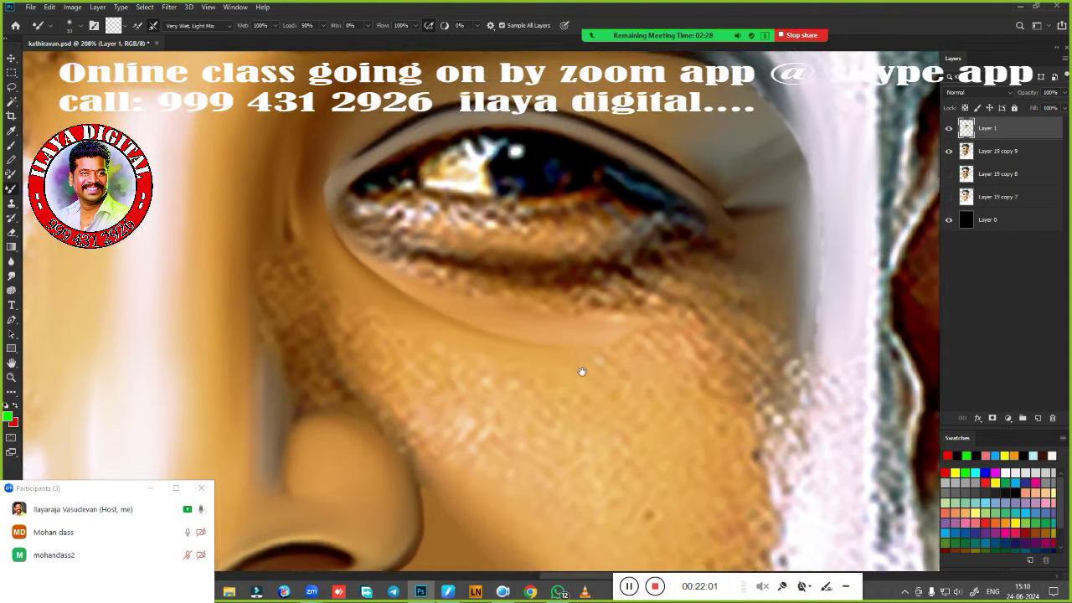
{"action": "left_click_drag", "start_coordinate": [578, 371], "coordinate": [494, 527]}
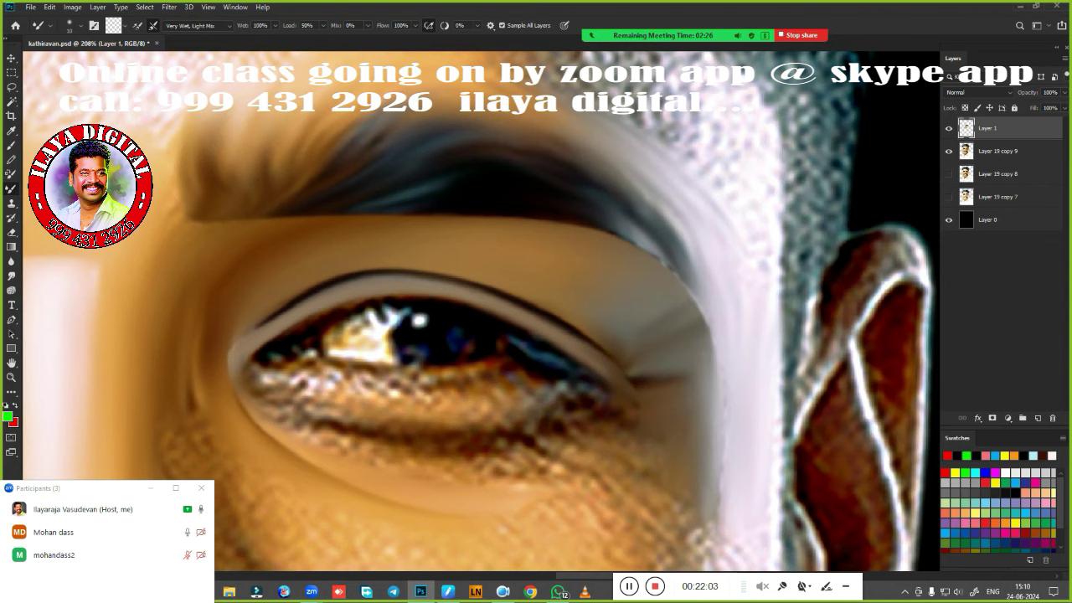
{"action": "key", "text": "r"}
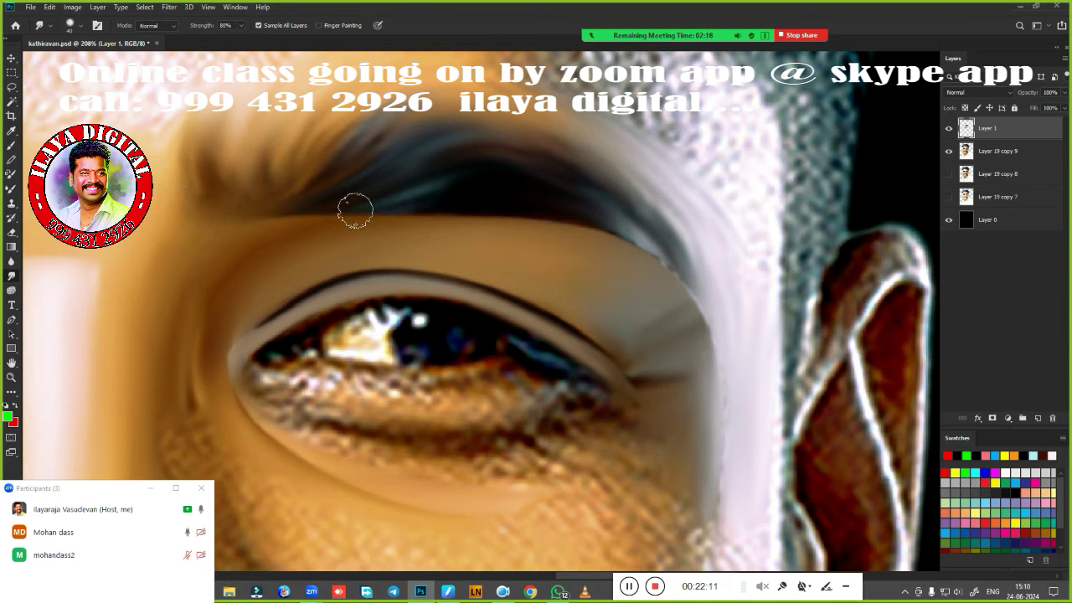
{"action": "left_click_drag", "start_coordinate": [593, 223], "coordinate": [704, 345]}
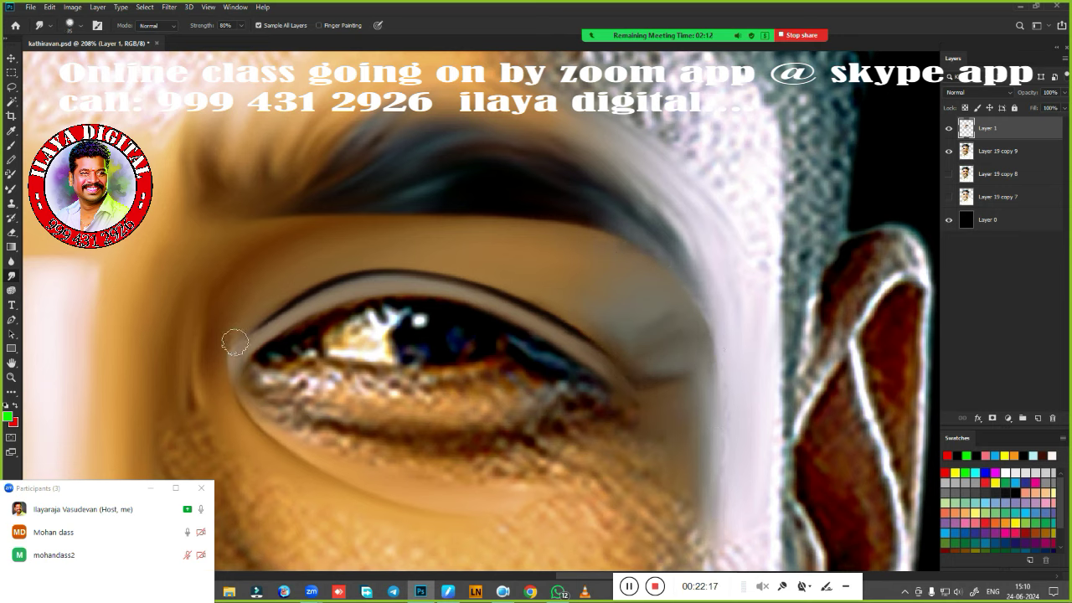
{"action": "left_click_drag", "start_coordinate": [235, 342], "coordinate": [268, 306]}
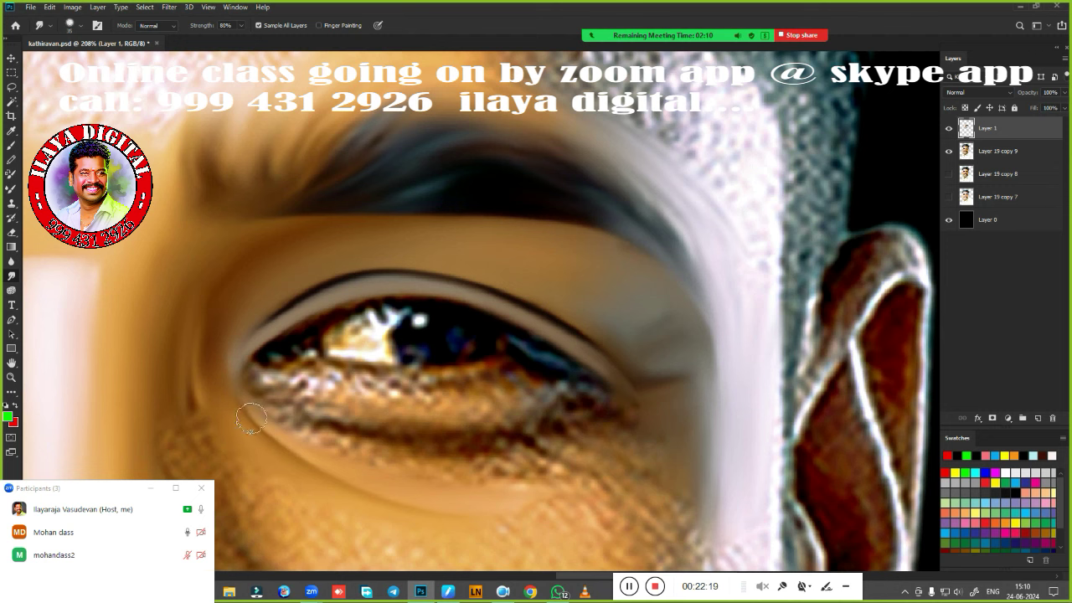
Zoom to about 208% and reframe the view around the eyes and nose.
{"action": "scroll", "coordinate": [514, 485], "scroll_direction": "down", "scroll_amount": 2}
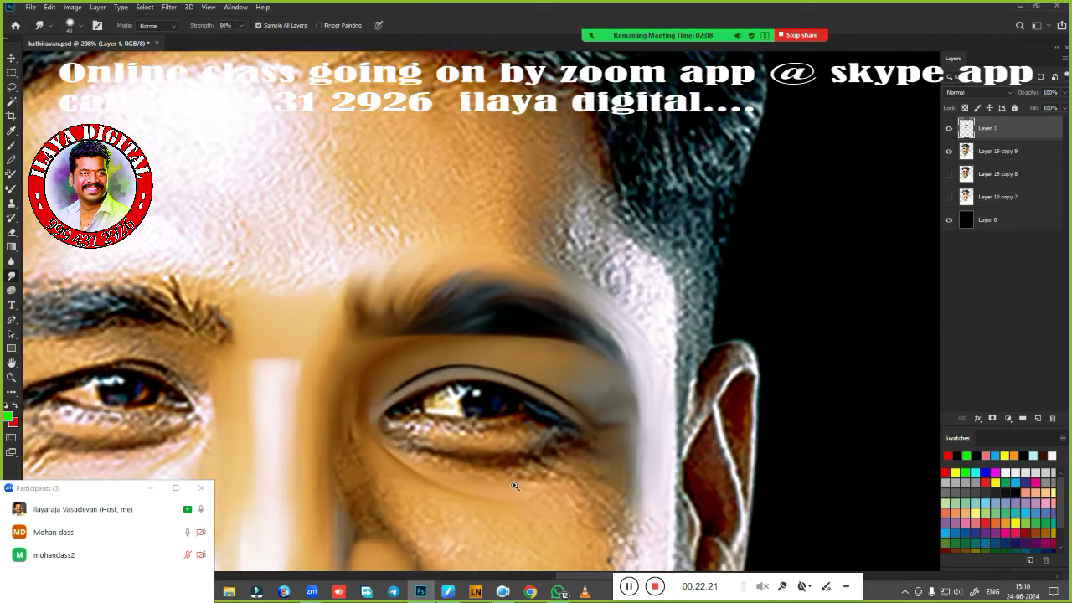
{"action": "scroll", "coordinate": [514, 485], "scroll_direction": "down", "scroll_amount": 2}
{"action": "scroll", "coordinate": [537, 338], "scroll_direction": "up", "scroll_amount": 1}
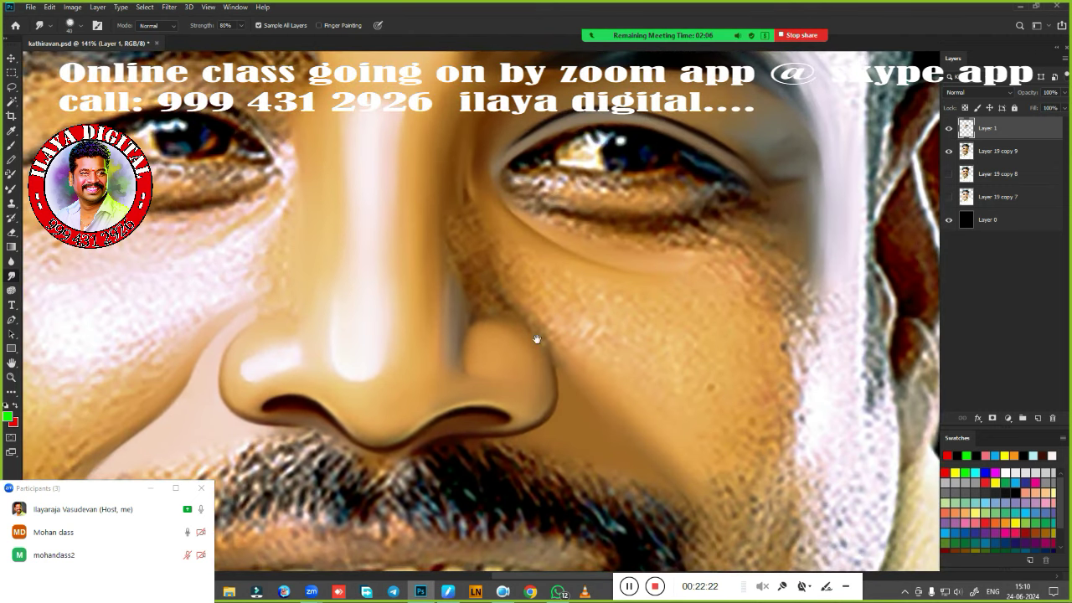
{"action": "scroll", "coordinate": [537, 338], "scroll_direction": "down", "scroll_amount": 1}
{"action": "scroll", "coordinate": [549, 360], "scroll_direction": "down", "scroll_amount": 1}
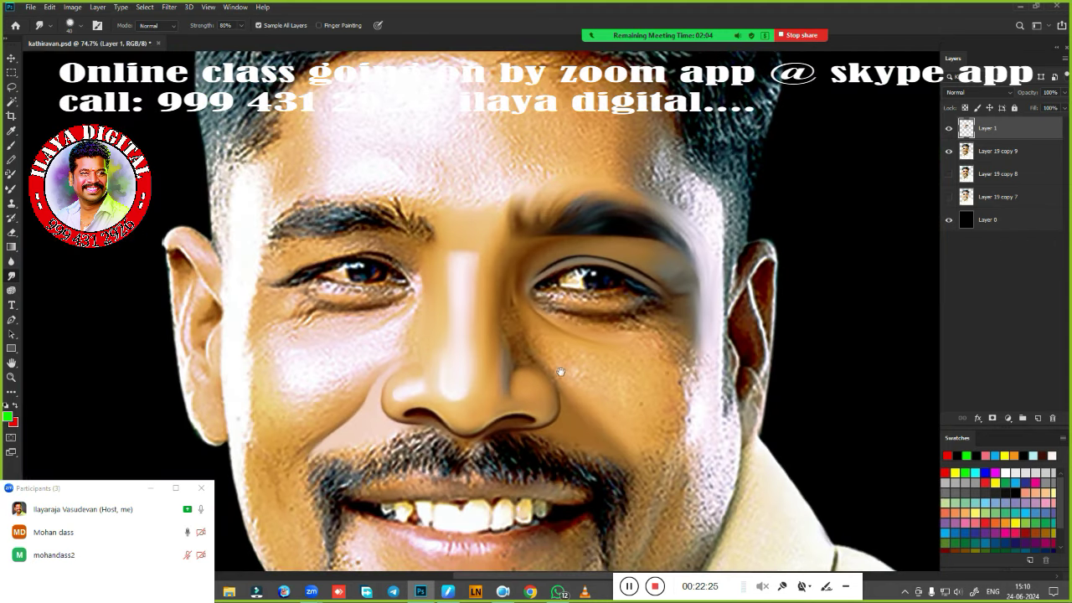
{"action": "scroll", "coordinate": [577, 386], "scroll_direction": "up", "scroll_amount": 2}
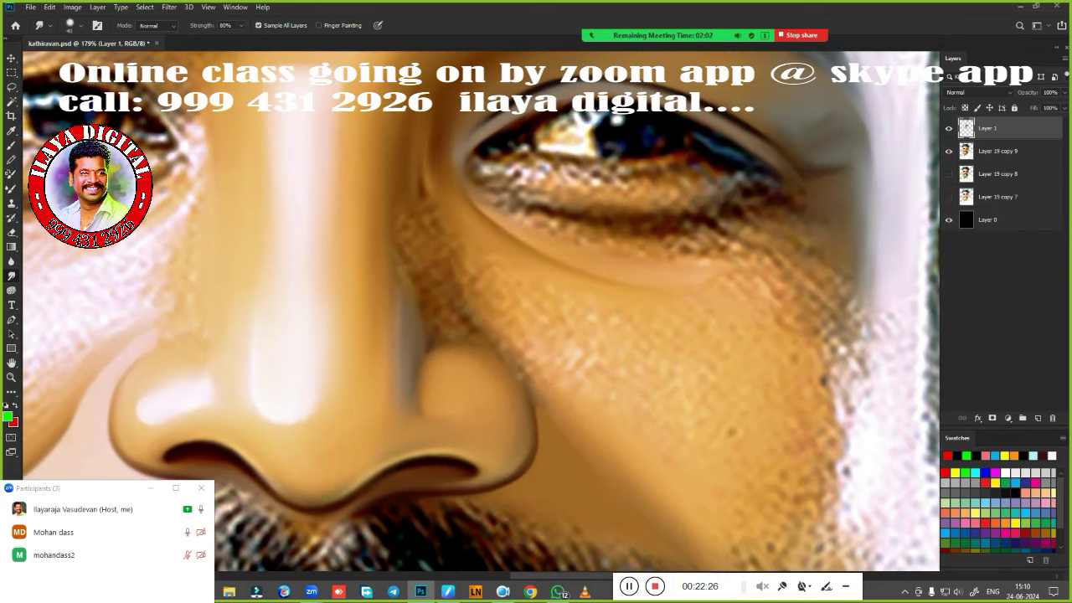
{"action": "scroll", "coordinate": [622, 354], "scroll_direction": "down", "scroll_amount": 2}
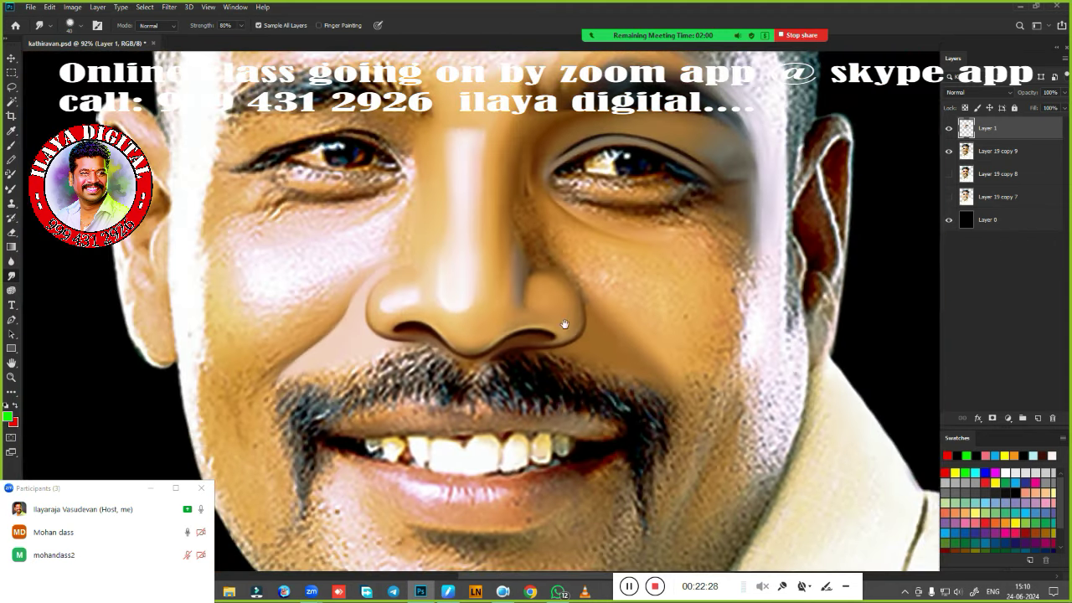
{"action": "scroll", "coordinate": [564, 324], "scroll_direction": "up", "scroll_amount": 2}
{"action": "scroll", "coordinate": [620, 255], "scroll_direction": "up", "scroll_amount": 2}
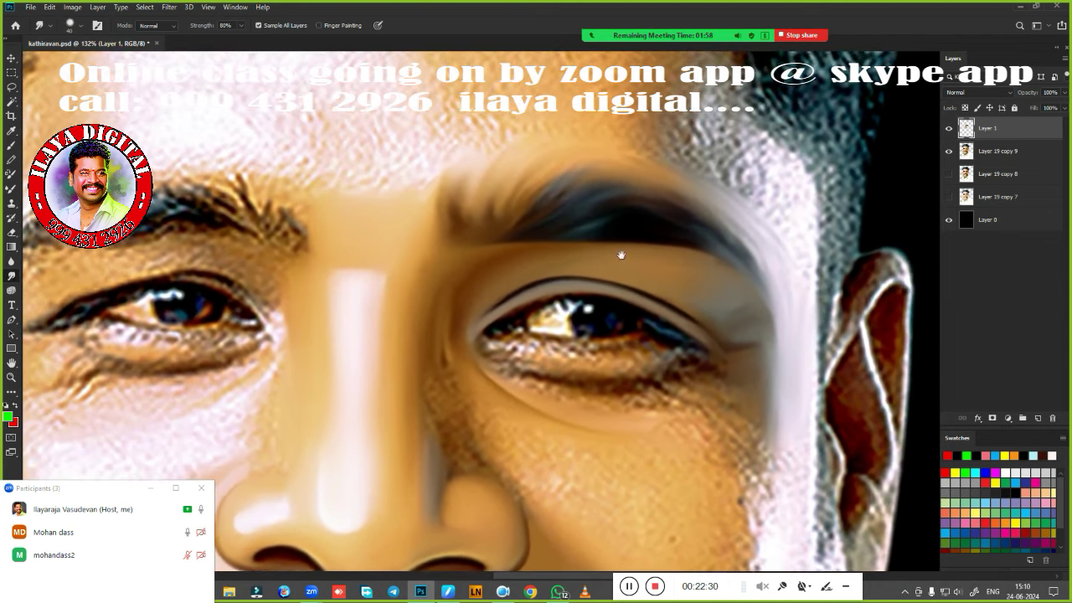
{"action": "left_click_drag", "start_coordinate": [621, 255], "coordinate": [616, 260]}
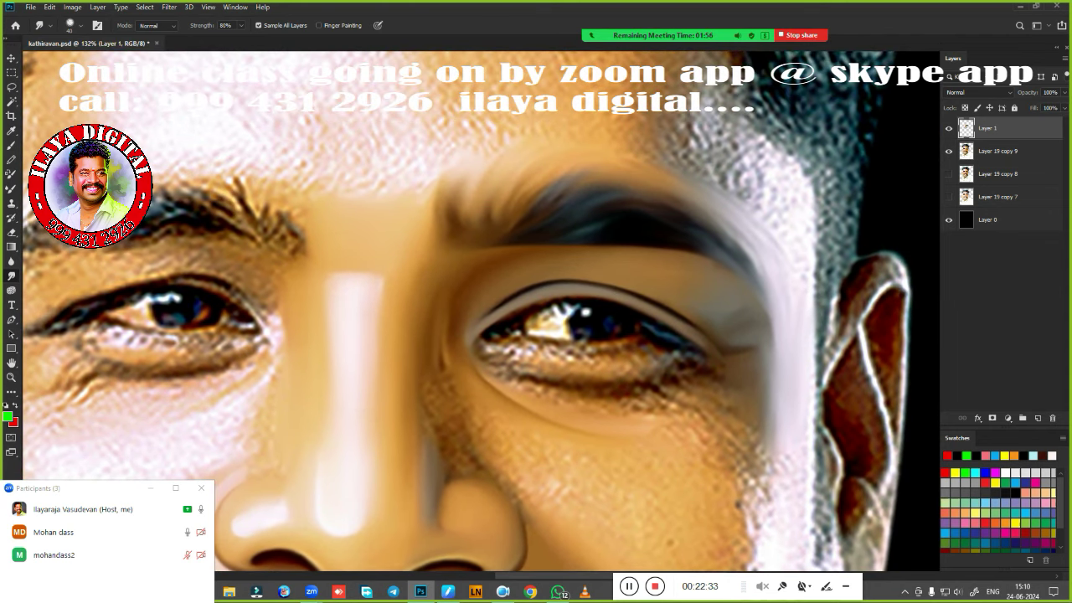
{"action": "scroll", "coordinate": [507, 380], "scroll_direction": "up", "scroll_amount": 2}
{"action": "scroll", "coordinate": [503, 368], "scroll_direction": "down", "scroll_amount": 3}
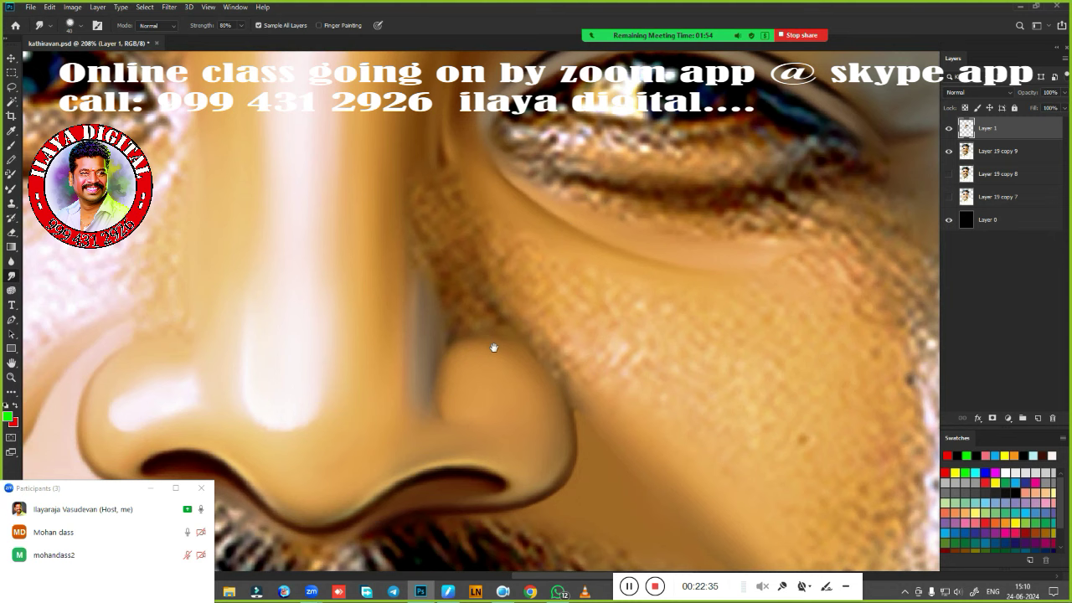
Switch to the Mixer Brush and adjust the zoom on the nose area.
{"action": "key", "text": "b"}
{"action": "scroll", "coordinate": [578, 456], "scroll_direction": "up", "scroll_amount": 2}
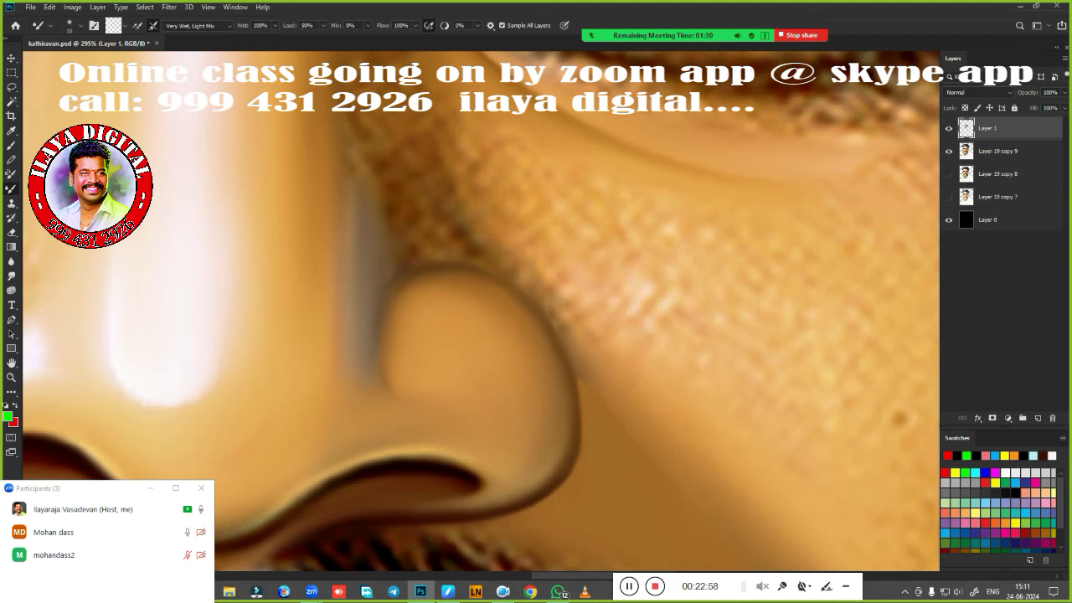
{"action": "scroll", "coordinate": [561, 428], "scroll_direction": "down", "scroll_amount": 3}
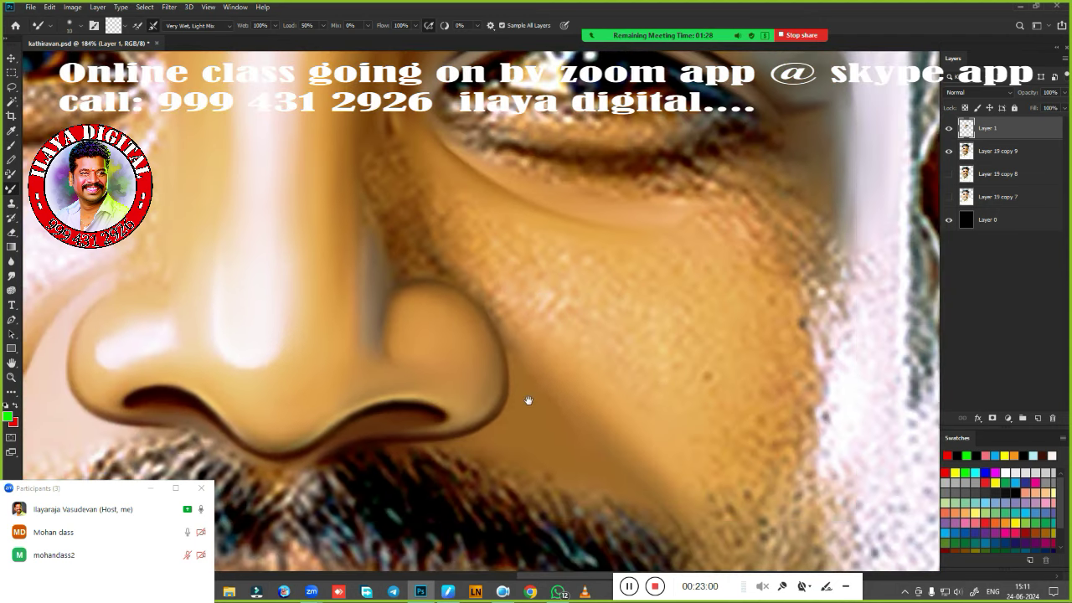
{"action": "scroll", "coordinate": [528, 399], "scroll_direction": "up", "scroll_amount": 2}
{"action": "scroll", "coordinate": [517, 536], "scroll_direction": "up", "scroll_amount": 1}
With the Smudge tool at 80%, smooth the skin beside the nose wing and nose bridge.
{"action": "key", "text": "r"}
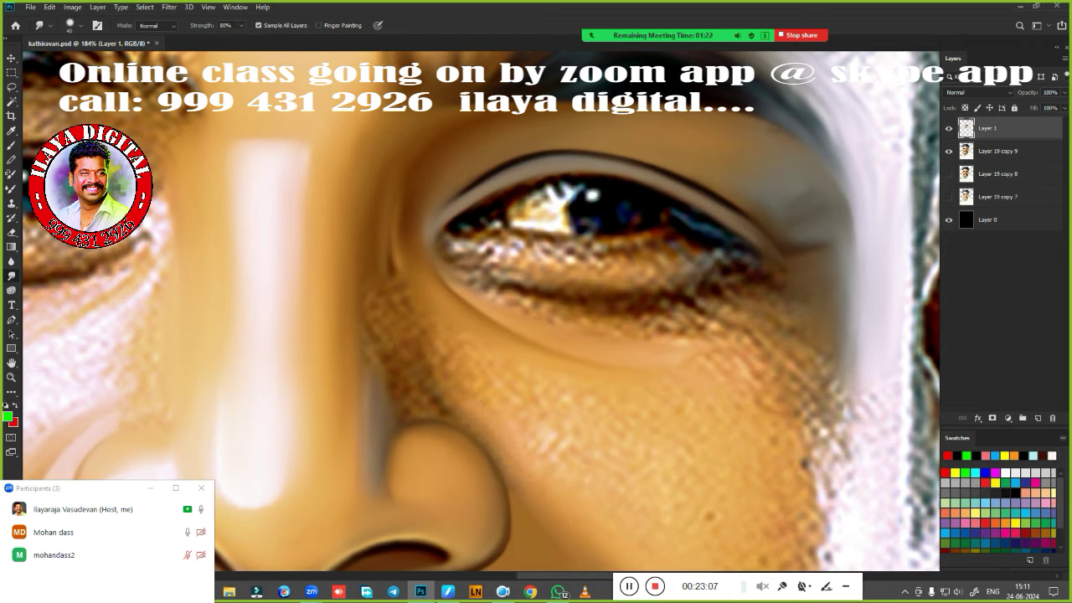
{"action": "left_click_drag", "start_coordinate": [452, 412], "coordinate": [430, 407]}
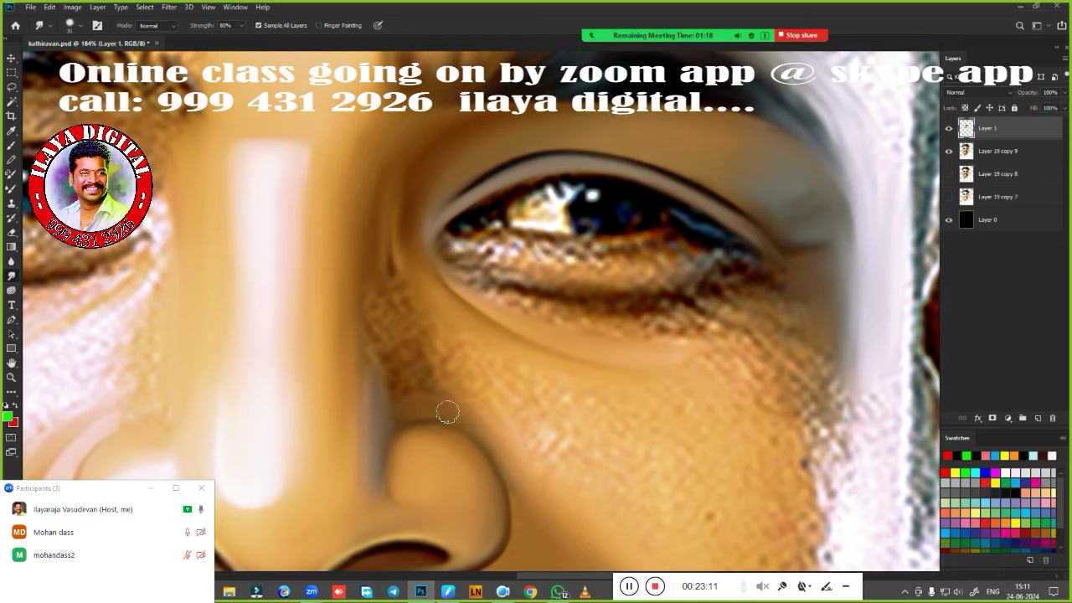
{"action": "mouse_move", "coordinate": [373, 310]}
{"action": "left_mouse_down"}
{"action": "mouse_move", "coordinate": [364, 354]}
{"action": "mouse_move", "coordinate": [363, 286]}
{"action": "mouse_move", "coordinate": [370, 391]}
{"action": "left_mouse_up"}
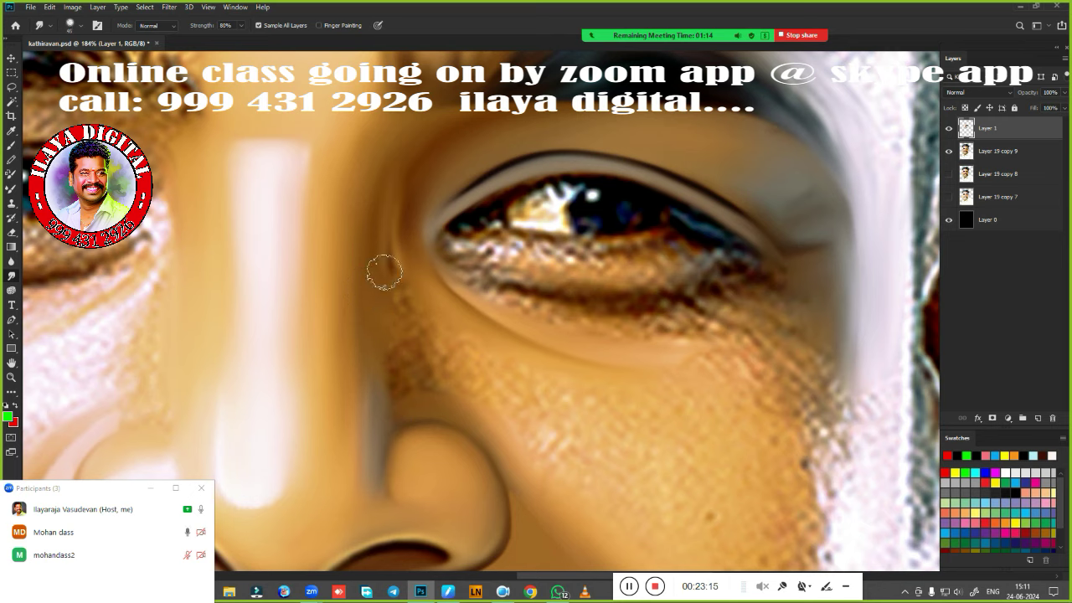
{"action": "left_click_drag", "start_coordinate": [383, 270], "coordinate": [377, 239]}
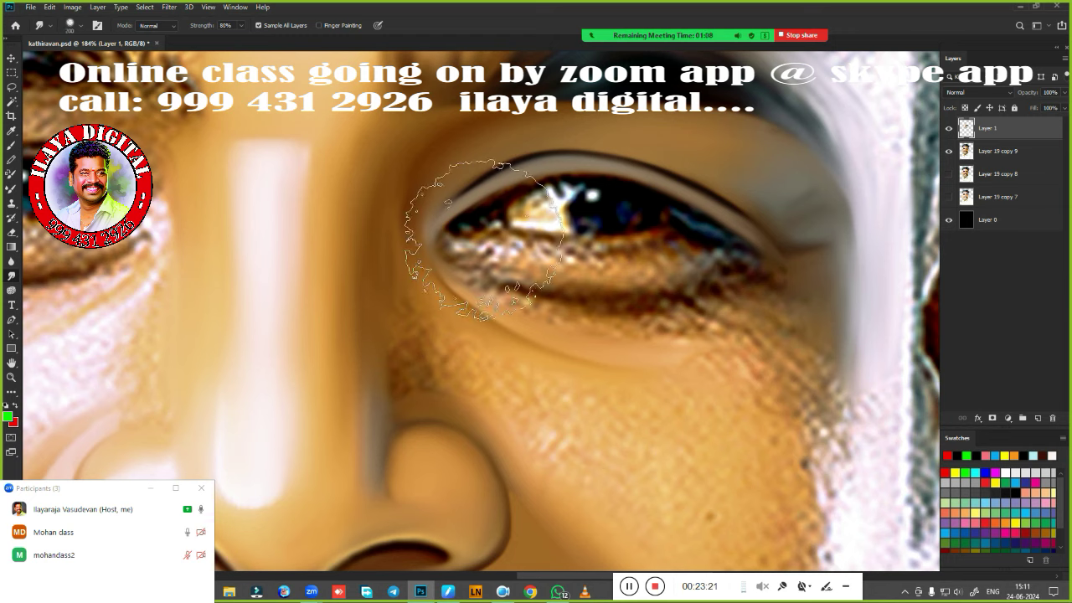
Choose the soft 200 px smudge brush from the brush presets.
{"action": "right_click", "coordinate": [427, 280]}
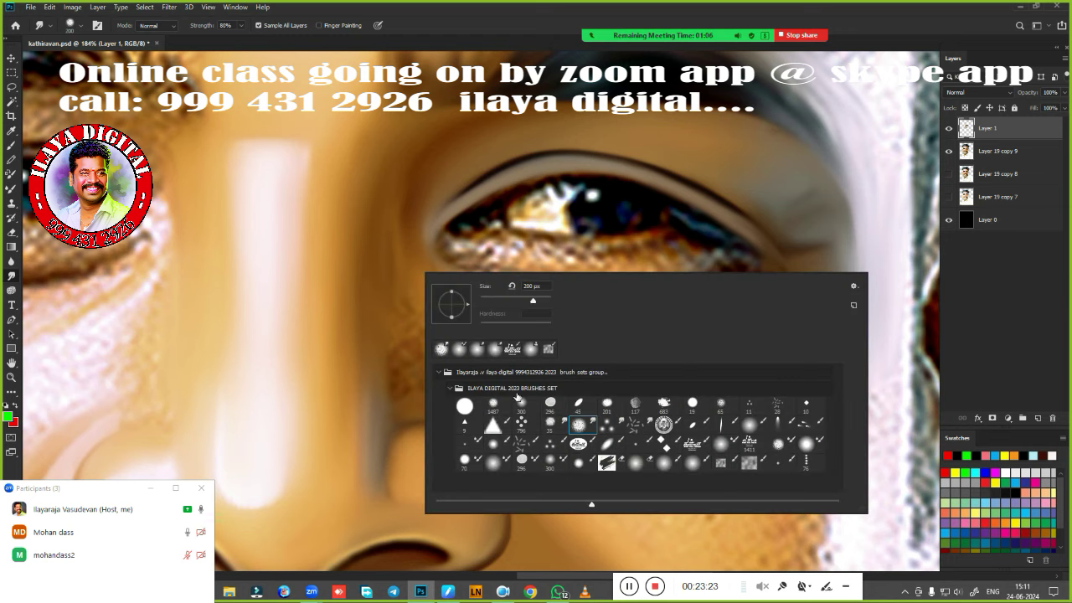
{"action": "left_click", "coordinate": [724, 445]}
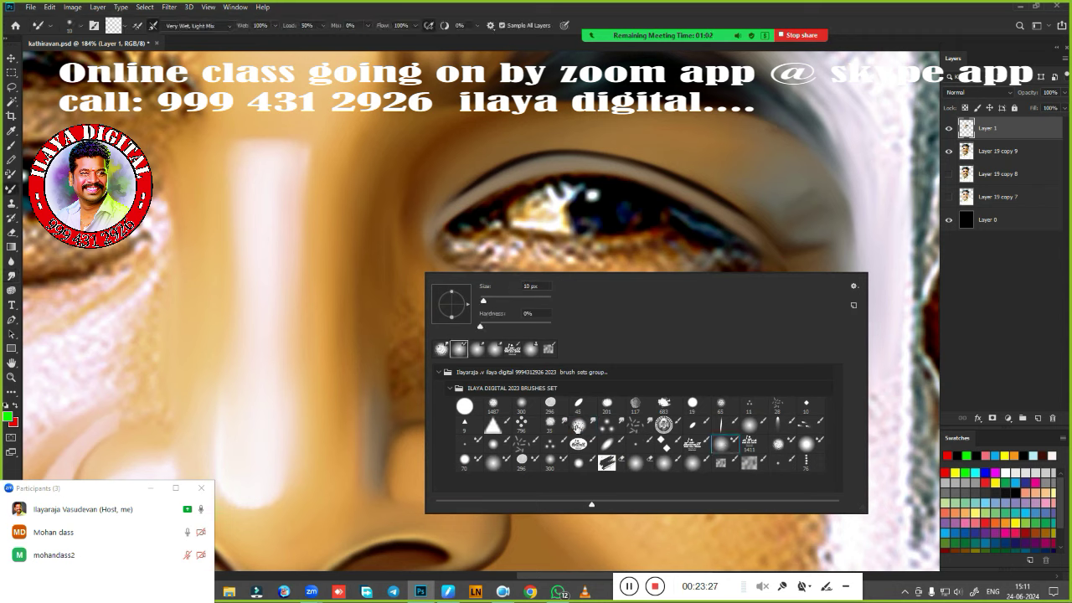
{"action": "left_click", "coordinate": [577, 425]}
{"action": "left_click", "coordinate": [540, 28]}
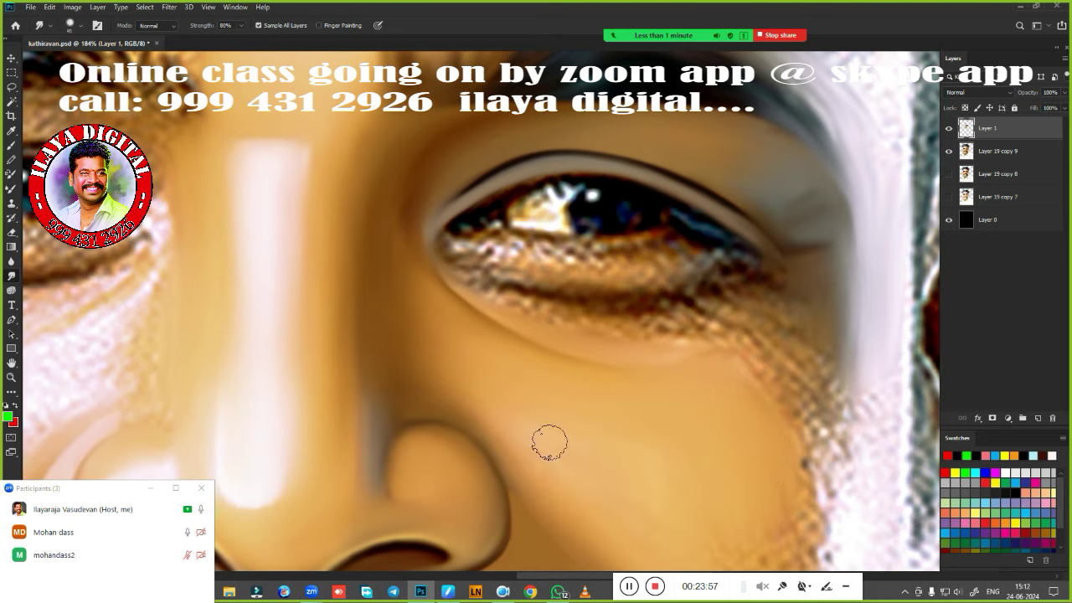
Zoom to 239% on the other eye and start a Pen path along the lower eyelid.
{"action": "scroll", "coordinate": [579, 449], "scroll_direction": "down", "scroll_amount": 2, "text": "alt"}
{"action": "scroll", "coordinate": [486, 363], "scroll_direction": "down", "scroll_amount": 2, "text": "alt"}
{"action": "scroll", "coordinate": [461, 282], "scroll_direction": "down", "scroll_amount": 1, "text": "alt"}
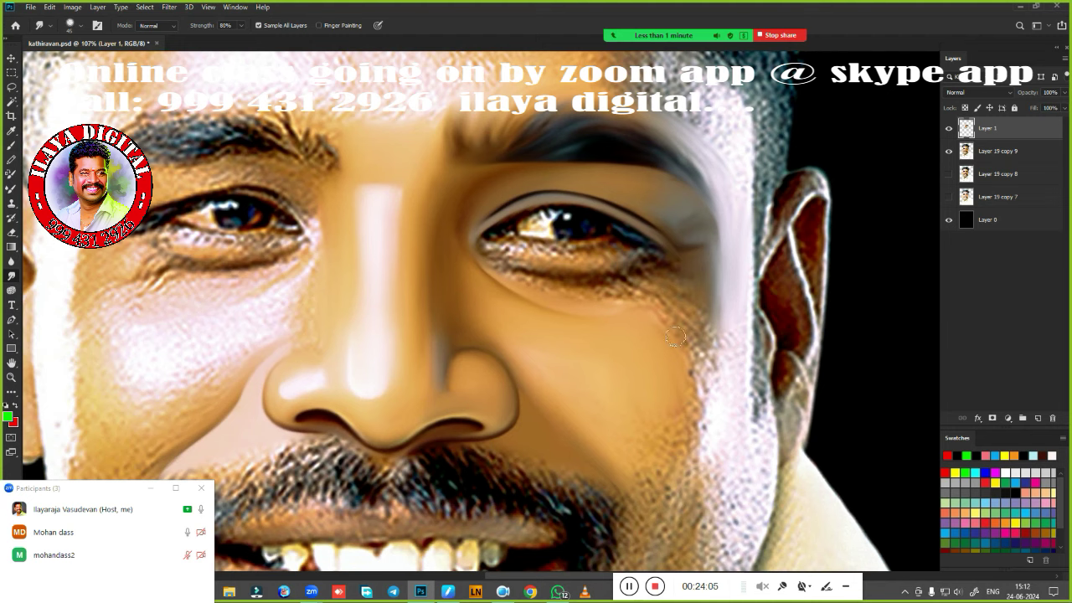
{"action": "scroll", "coordinate": [661, 388], "scroll_direction": "down", "scroll_amount": 1, "text": "alt"}
{"action": "scroll", "coordinate": [636, 377], "scroll_direction": "up", "scroll_amount": 1, "text": "alt"}
{"action": "scroll", "coordinate": [612, 359], "scroll_direction": "up", "scroll_amount": 2, "text": "alt"}
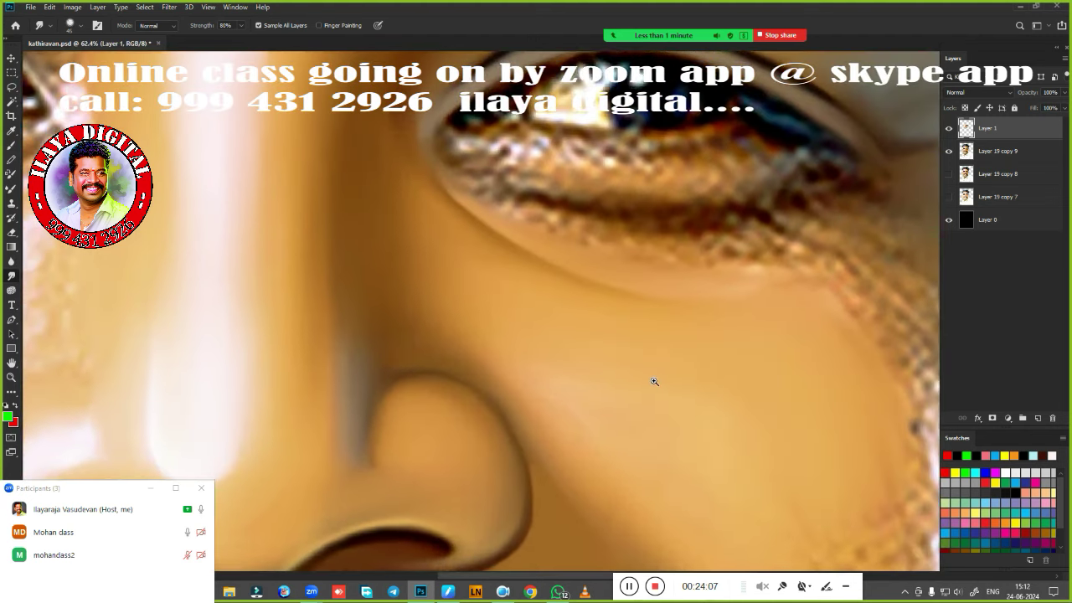
{"action": "scroll", "coordinate": [653, 378], "scroll_direction": "up", "scroll_amount": 1, "text": "alt"}
{"action": "key", "text": "p"}
{"action": "left_click", "coordinate": [343, 303]}
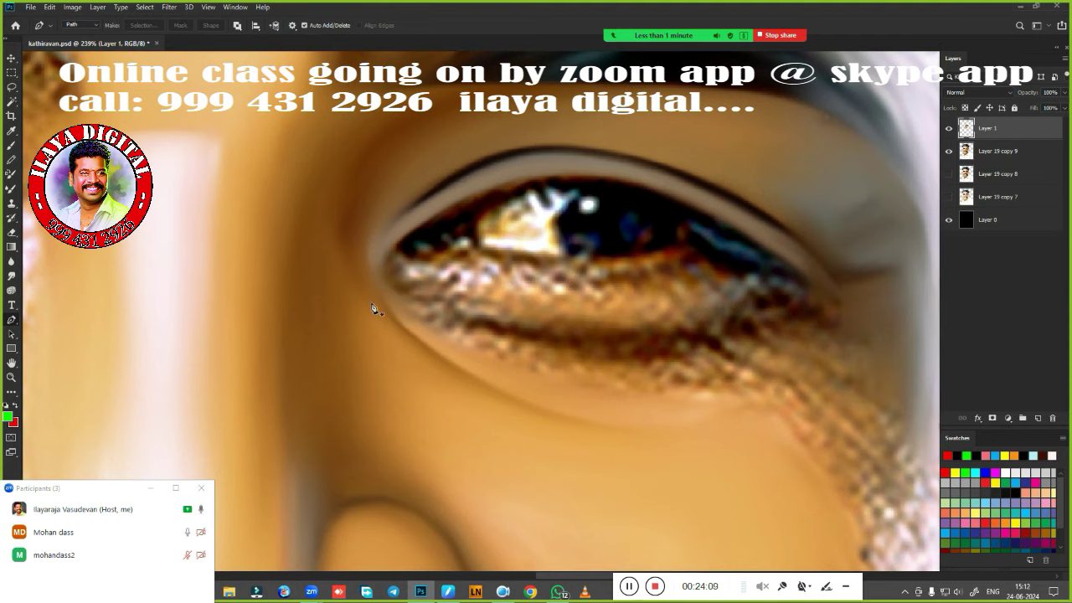
{"action": "left_click_drag", "start_coordinate": [424, 307], "coordinate": [463, 327]}
Close the Pen path around the under-eye area and load it as a 1.5 px feathered selection.
{"action": "left_click_drag", "start_coordinate": [729, 333], "coordinate": [799, 293]}
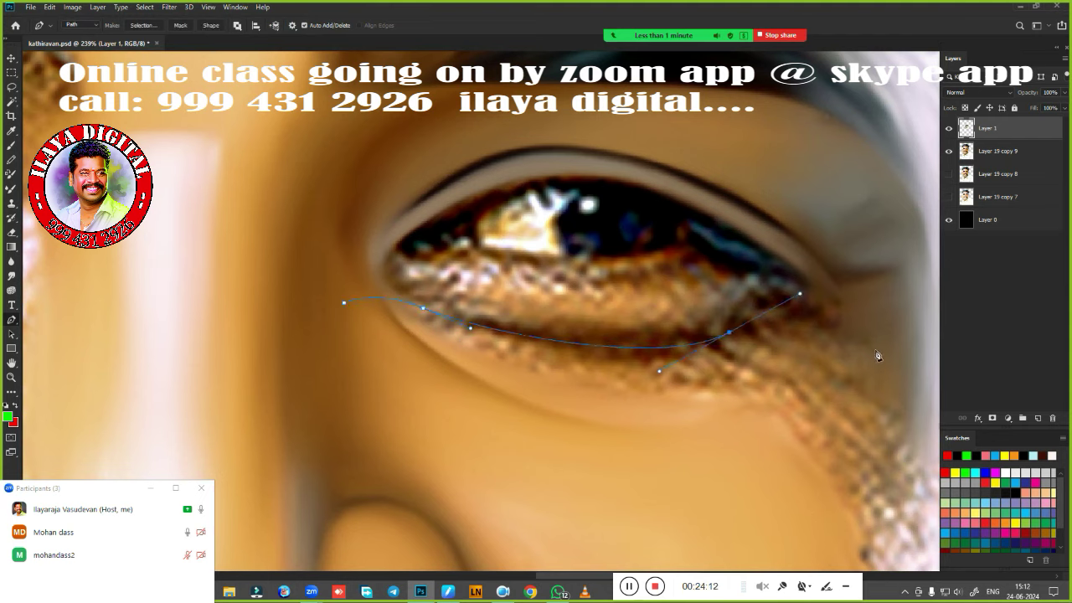
{"action": "left_click_drag", "start_coordinate": [864, 341], "coordinate": [885, 368]}
{"action": "left_click_drag", "start_coordinate": [887, 456], "coordinate": [890, 484]}
{"action": "left_click", "coordinate": [864, 511]}
{"action": "left_click_drag", "start_coordinate": [656, 546], "coordinate": [572, 545]}
{"action": "left_click_drag", "start_coordinate": [396, 507], "coordinate": [321, 468]}
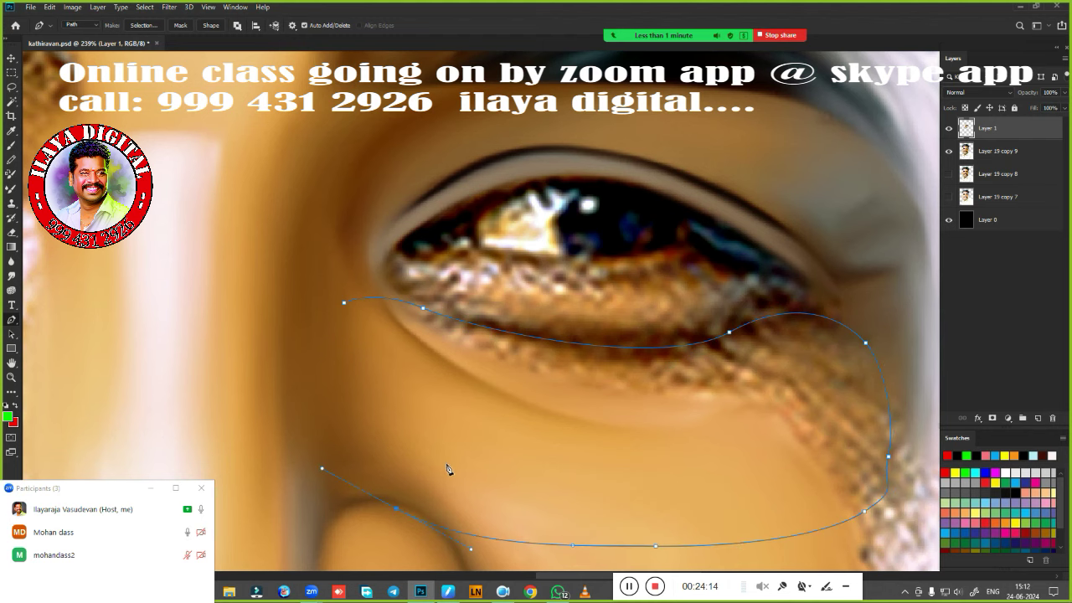
{"action": "key", "text": "ctrl+Return"}
{"action": "key", "text": "shift+F6"}
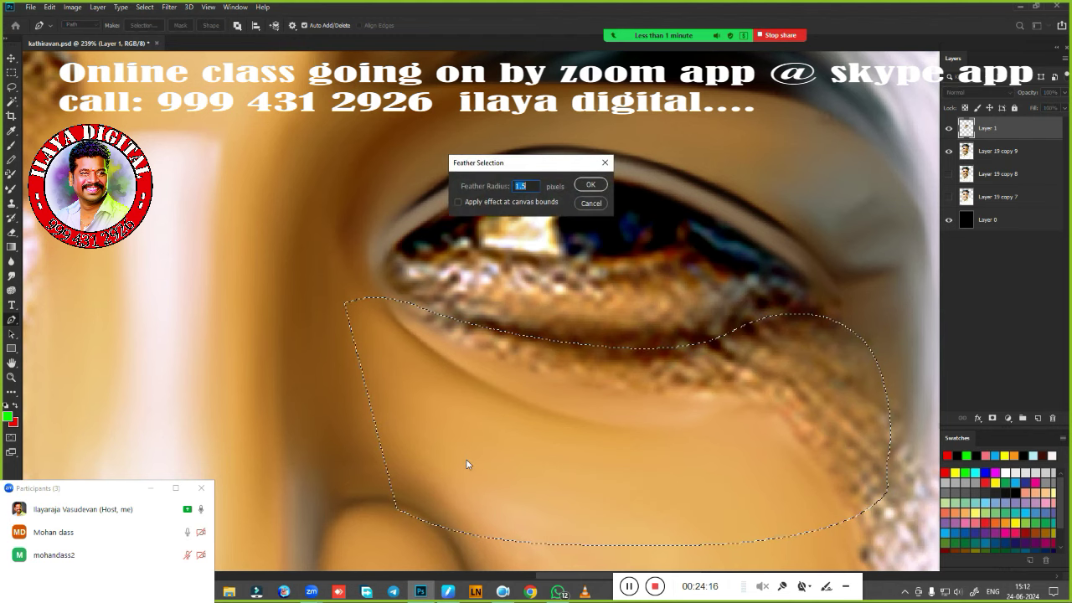
{"action": "key", "text": "Return"}
Smudge the under-eye skin smooth inside the feathered selection.
{"action": "key", "text": "r"}
{"action": "left_click_drag", "start_coordinate": [689, 418], "coordinate": [571, 397]}
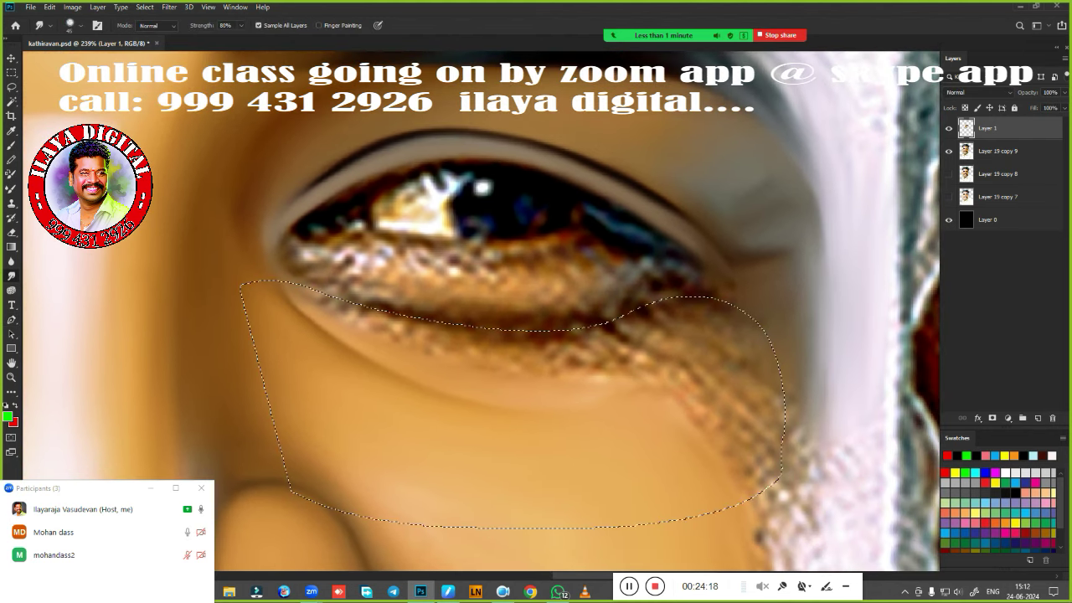
{"action": "mouse_move", "coordinate": [662, 373]}
{"action": "left_mouse_down"}
{"action": "mouse_move", "coordinate": [646, 359]}
{"action": "mouse_move", "coordinate": [430, 349]}
{"action": "mouse_move", "coordinate": [358, 311]}
{"action": "mouse_move", "coordinate": [350, 318]}
{"action": "left_mouse_up"}
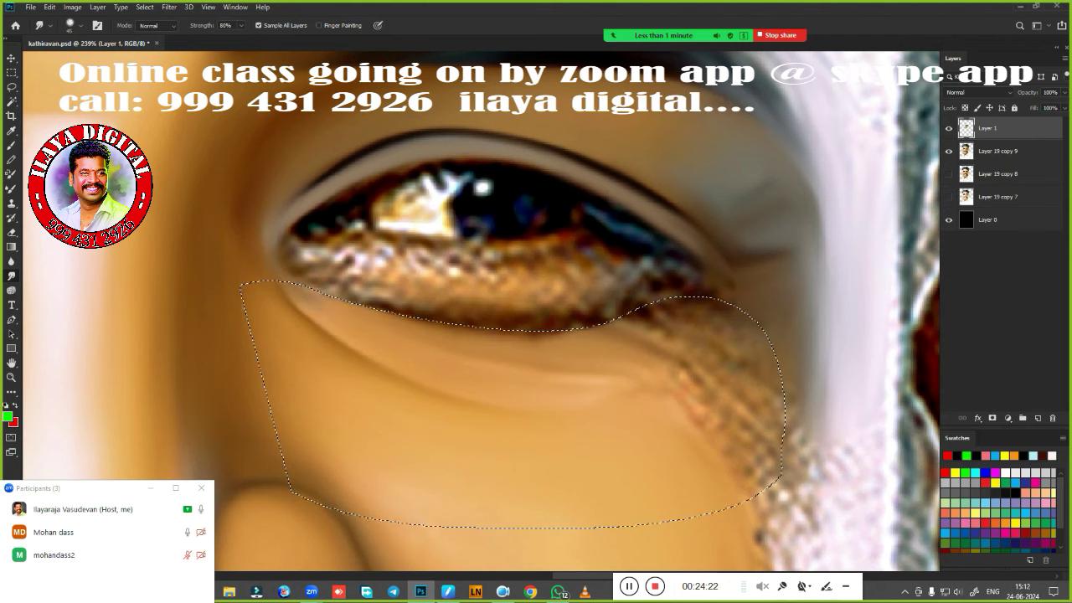
{"action": "mouse_move", "coordinate": [414, 323]}
{"action": "left_mouse_down"}
{"action": "mouse_move", "coordinate": [591, 390]}
{"action": "mouse_move", "coordinate": [695, 411]}
{"action": "mouse_move", "coordinate": [636, 377]}
{"action": "mouse_move", "coordinate": [623, 318]}
{"action": "left_mouse_up"}
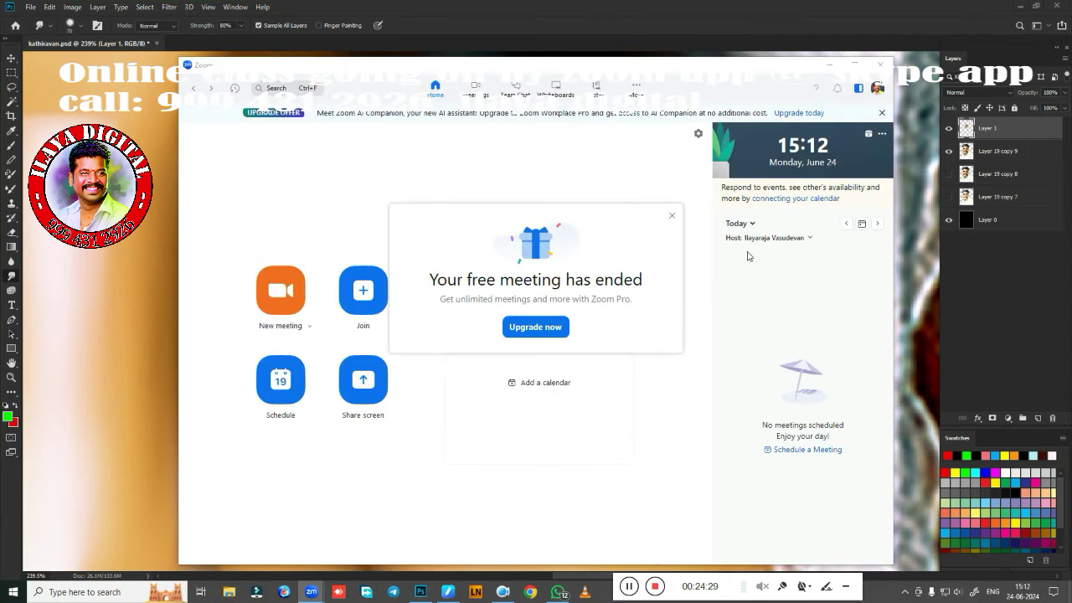
Dismiss the 'Your free meeting has ended' popup and close the Zoom window.
{"action": "left_click", "coordinate": [671, 216]}
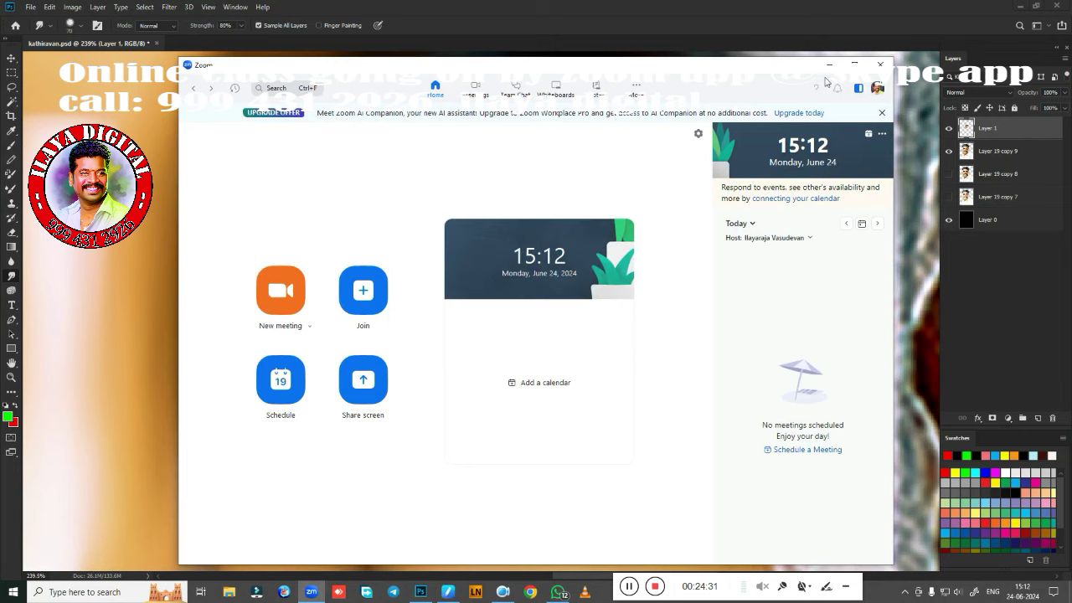
{"action": "left_click", "coordinate": [879, 64]}
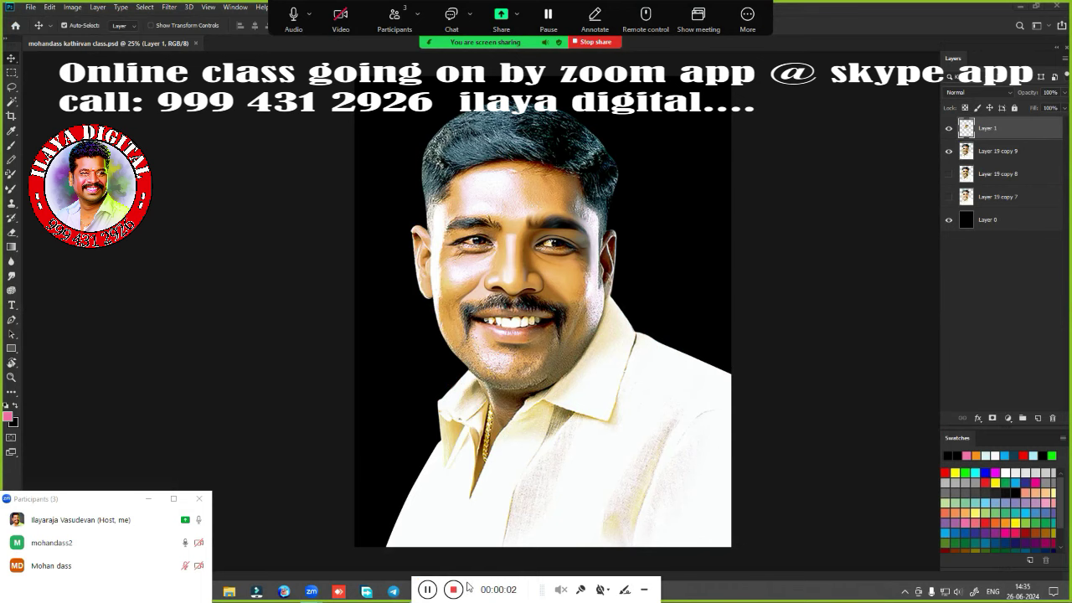
Bring Photoshop back to the front and zoom onto the right eye.
{"action": "left_click_drag", "start_coordinate": [468, 586], "coordinate": [683, 590]}
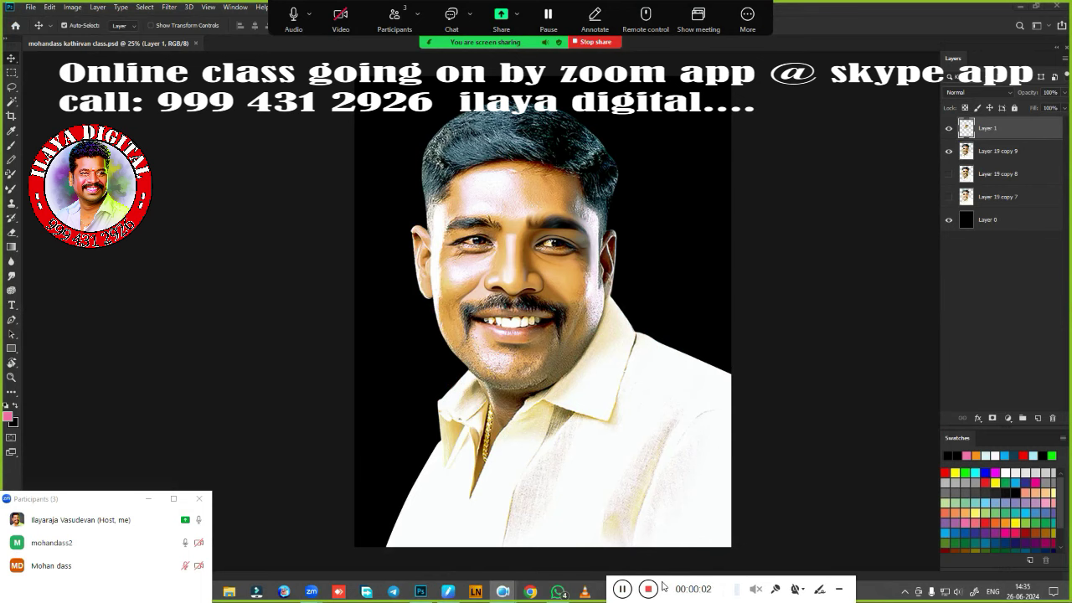
{"action": "left_click", "coordinate": [514, 325]}
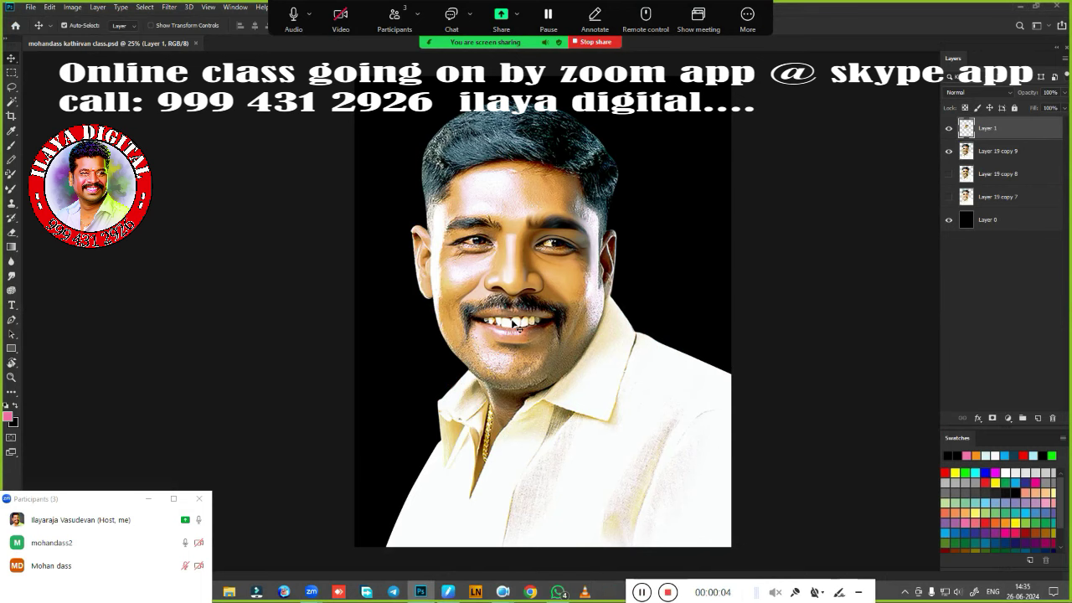
{"action": "mouse_move", "coordinate": [552, 314]}
{"action": "left_mouse_down"}
{"action": "mouse_move", "coordinate": [523, 359]}
{"action": "mouse_move", "coordinate": [550, 371]}
{"action": "mouse_move", "coordinate": [545, 361]}
{"action": "left_mouse_up"}
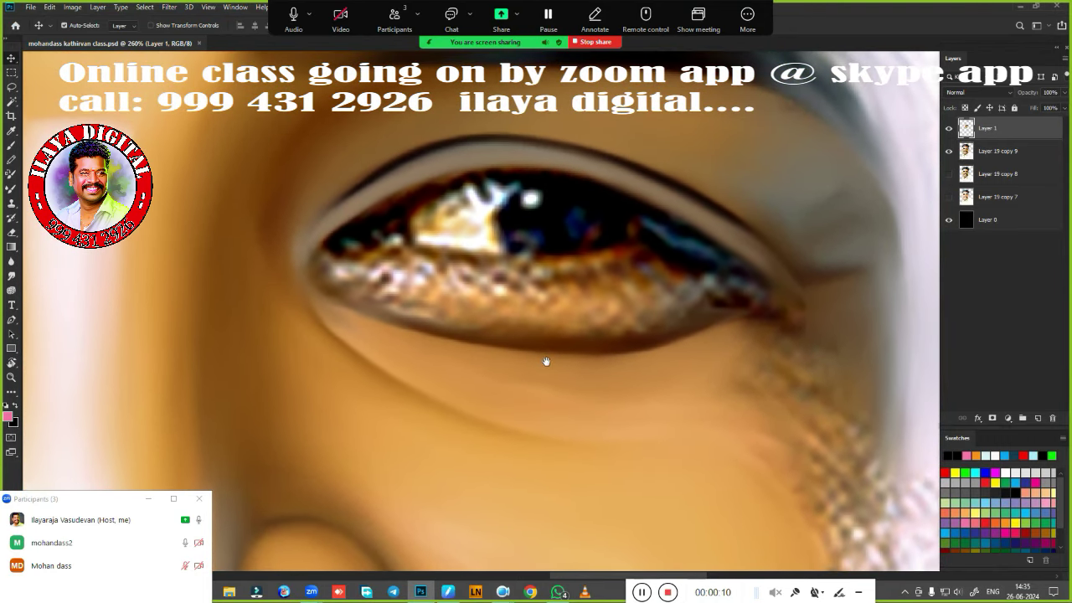
Toggle Layer 1's visibility to compare the retouched eye with the original photo.
{"action": "left_click", "coordinate": [949, 128]}
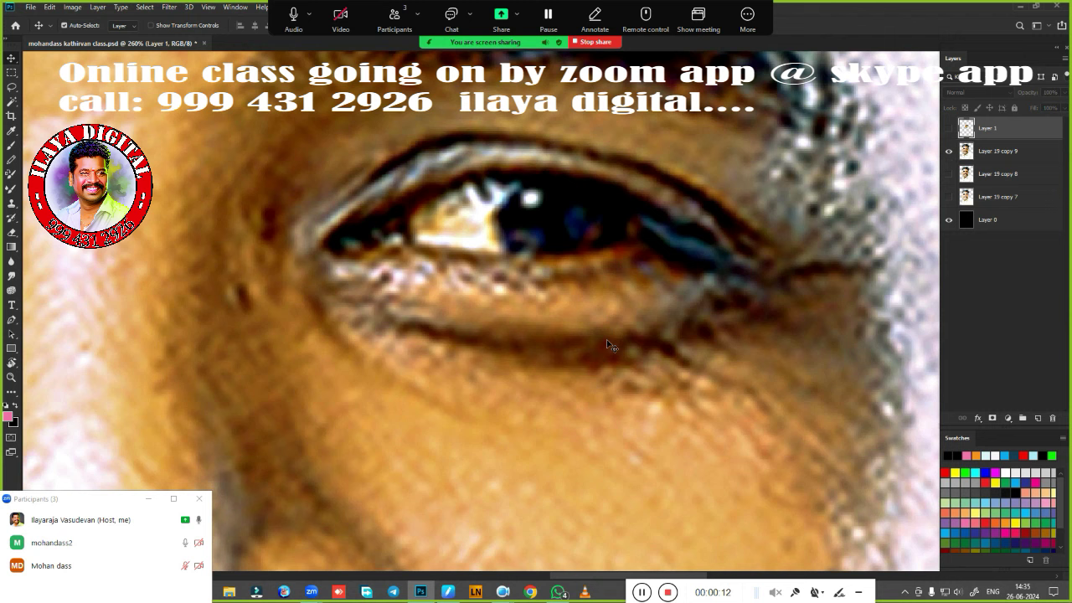
{"action": "scroll", "coordinate": [586, 346], "scroll_direction": "down", "scroll_amount": 5}
{"action": "scroll", "coordinate": [540, 235], "scroll_direction": "up", "scroll_amount": 5}
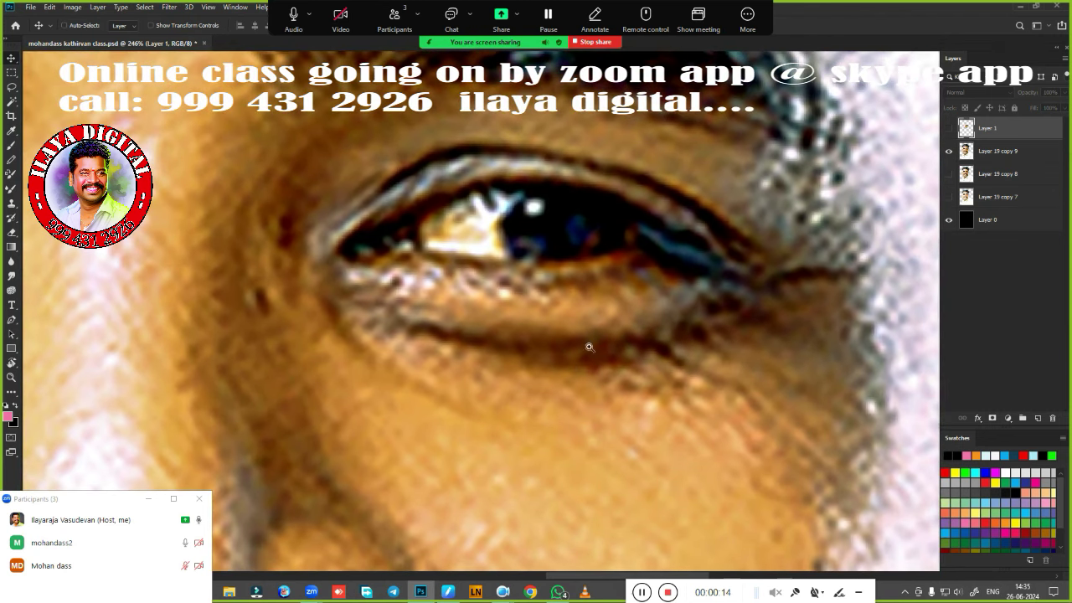
{"action": "left_click", "coordinate": [949, 128]}
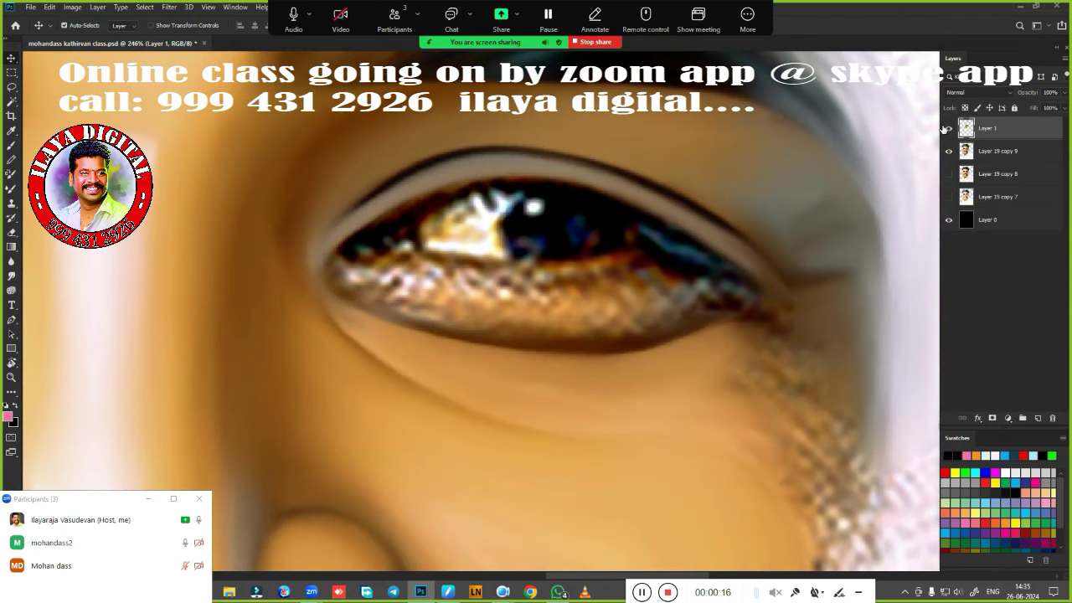
{"action": "left_click", "coordinate": [948, 128]}
{"action": "scroll", "coordinate": [508, 312], "scroll_direction": "up", "scroll_amount": 1}
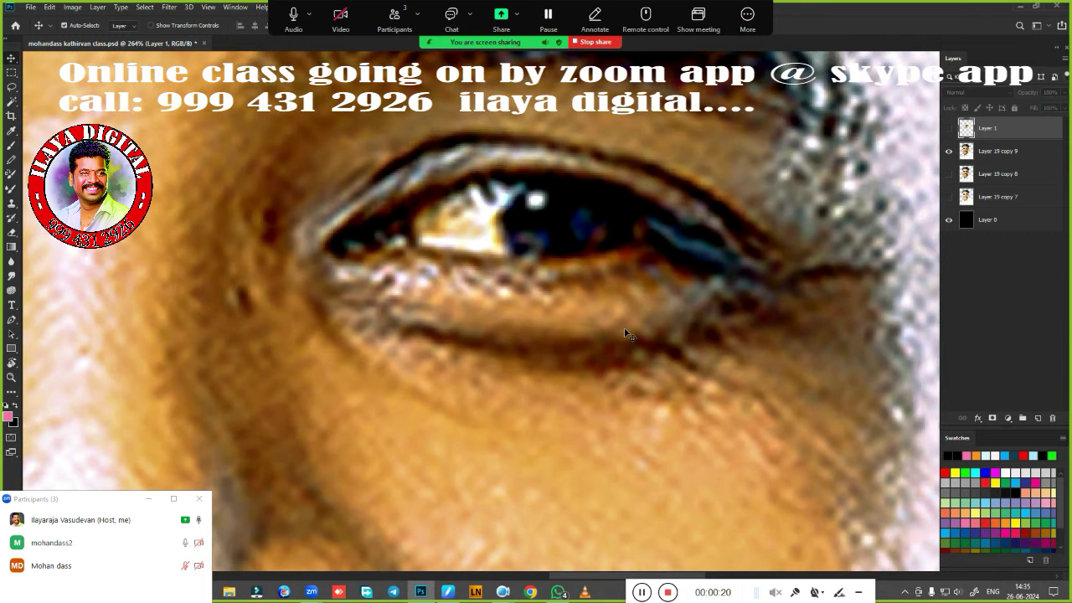
{"action": "key", "text": "b"}
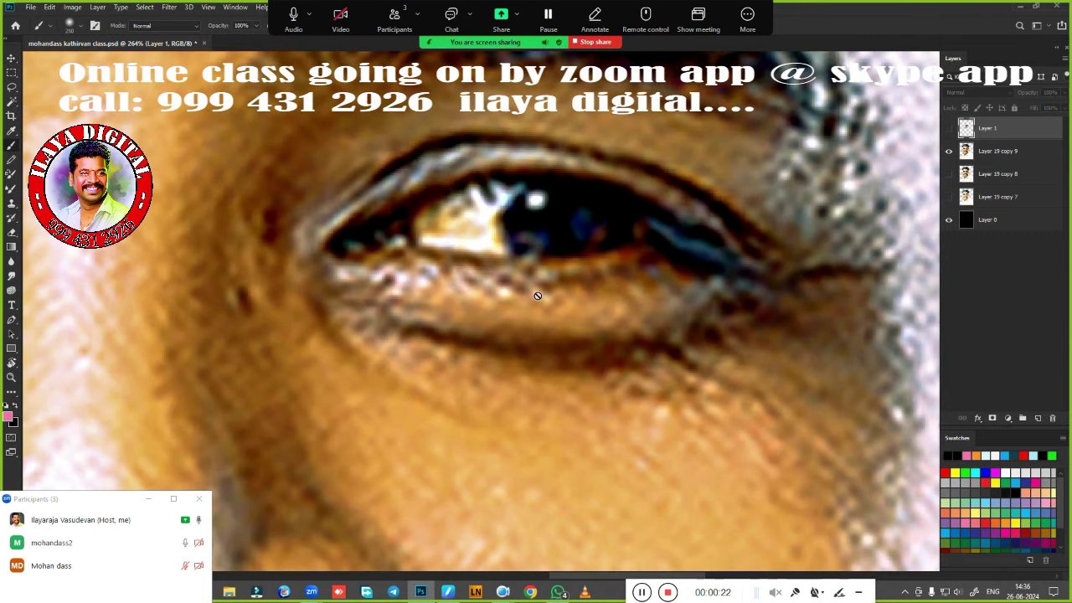
Show Layer 1 again, pick a 7 px wet mixer brush and zoom in on the eye.
{"action": "left_click", "coordinate": [949, 128]}
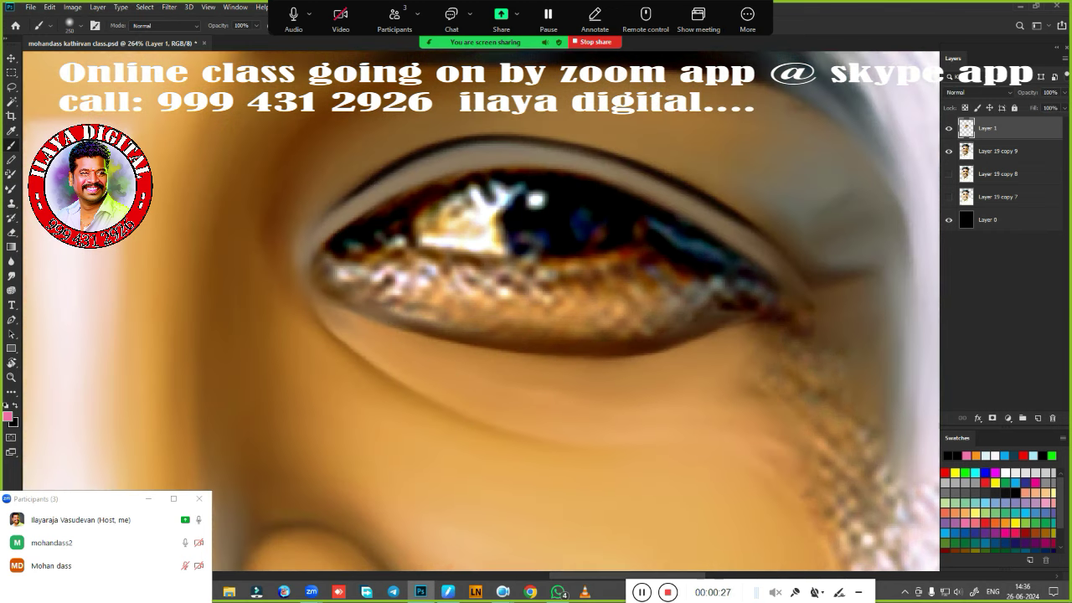
{"action": "right_click", "coordinate": [533, 259]}
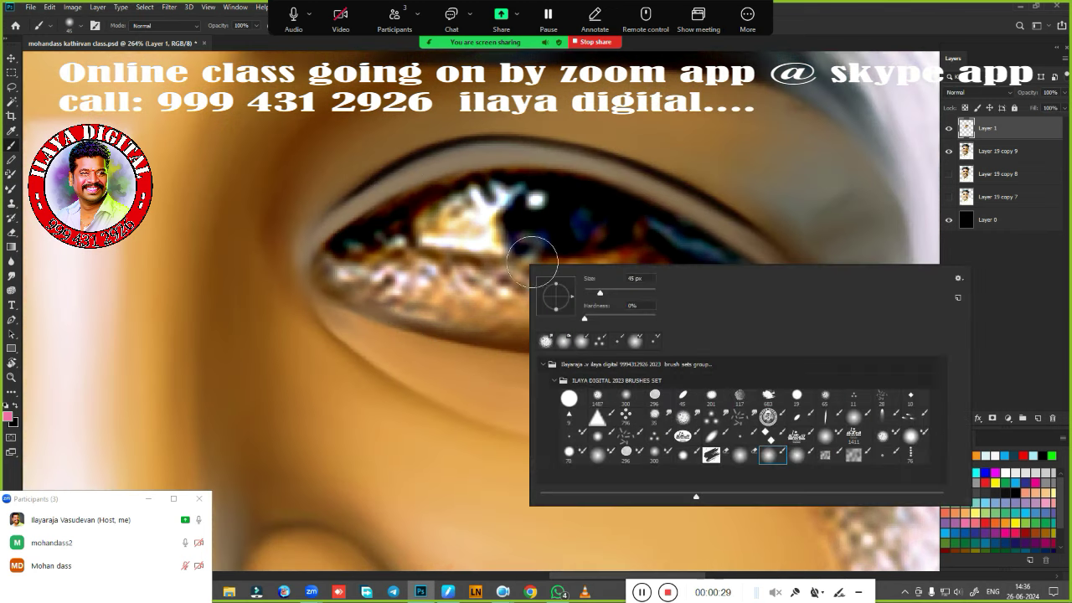
{"action": "left_click", "coordinate": [824, 435]}
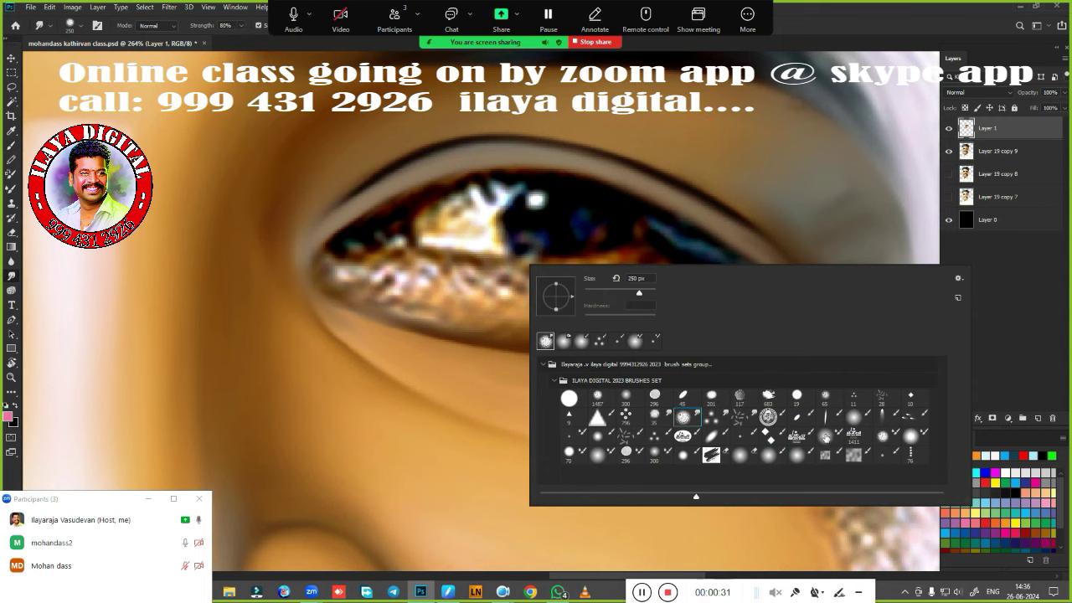
{"action": "key", "text": "Return"}
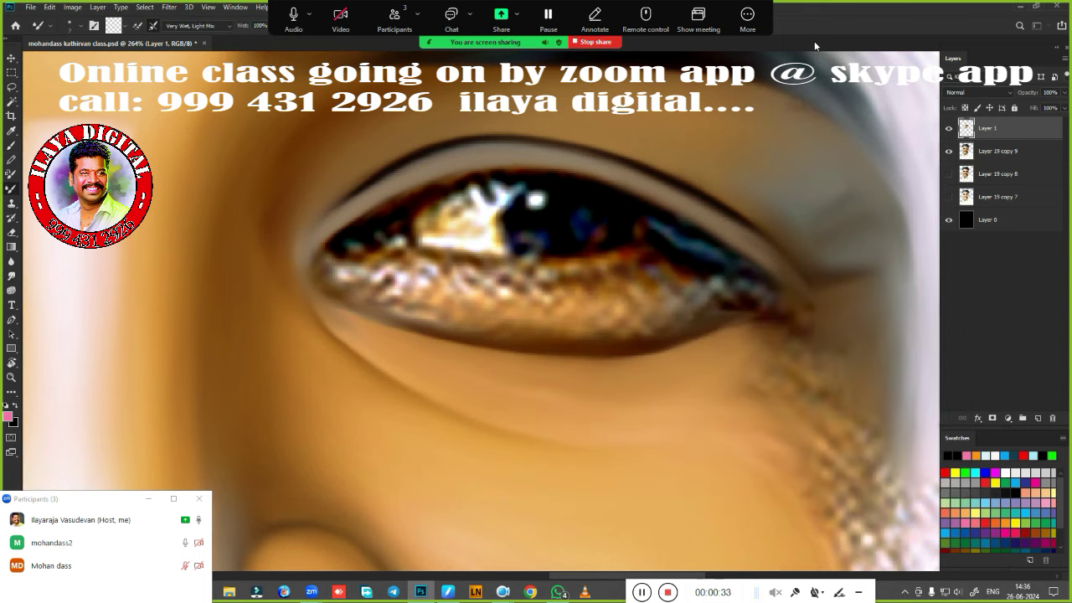
{"action": "left_click_drag", "start_coordinate": [435, 323], "coordinate": [457, 309]}
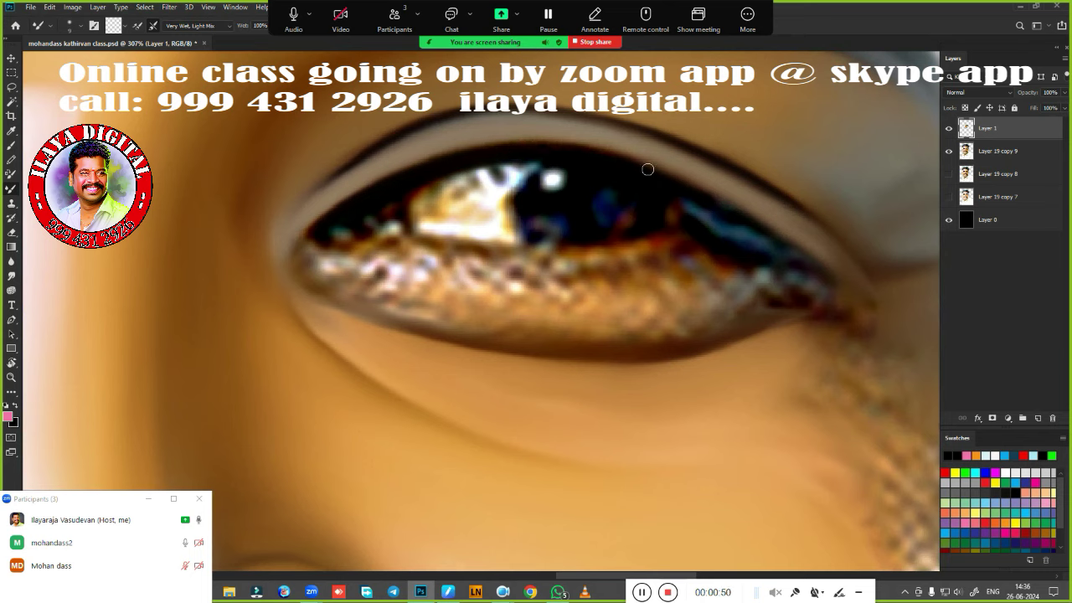
Darken the upper eyelid, inner corner and lower lash line under the iris with the Mixer Brush.
{"action": "left_click_drag", "start_coordinate": [624, 163], "coordinate": [725, 202]}
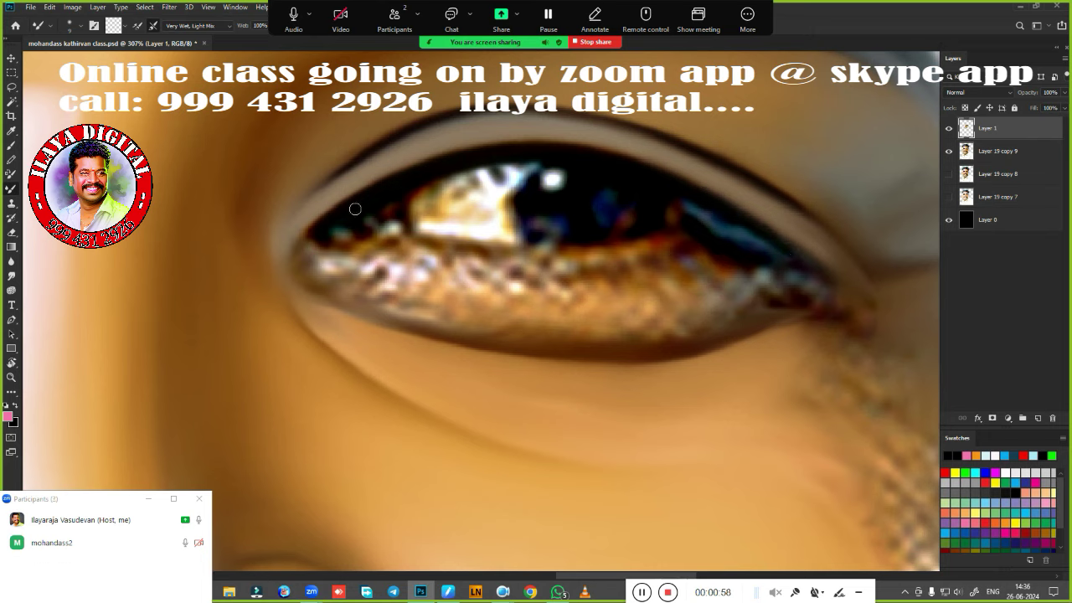
{"action": "mouse_move", "coordinate": [318, 230]}
{"action": "left_mouse_down"}
{"action": "mouse_move", "coordinate": [328, 252]}
{"action": "mouse_move", "coordinate": [335, 227]}
{"action": "mouse_move", "coordinate": [335, 256]}
{"action": "mouse_move", "coordinate": [419, 241]}
{"action": "left_mouse_up"}
{"action": "left_click_drag", "start_coordinate": [335, 246], "coordinate": [445, 249]}
{"action": "left_click_drag", "start_coordinate": [359, 247], "coordinate": [471, 249]}
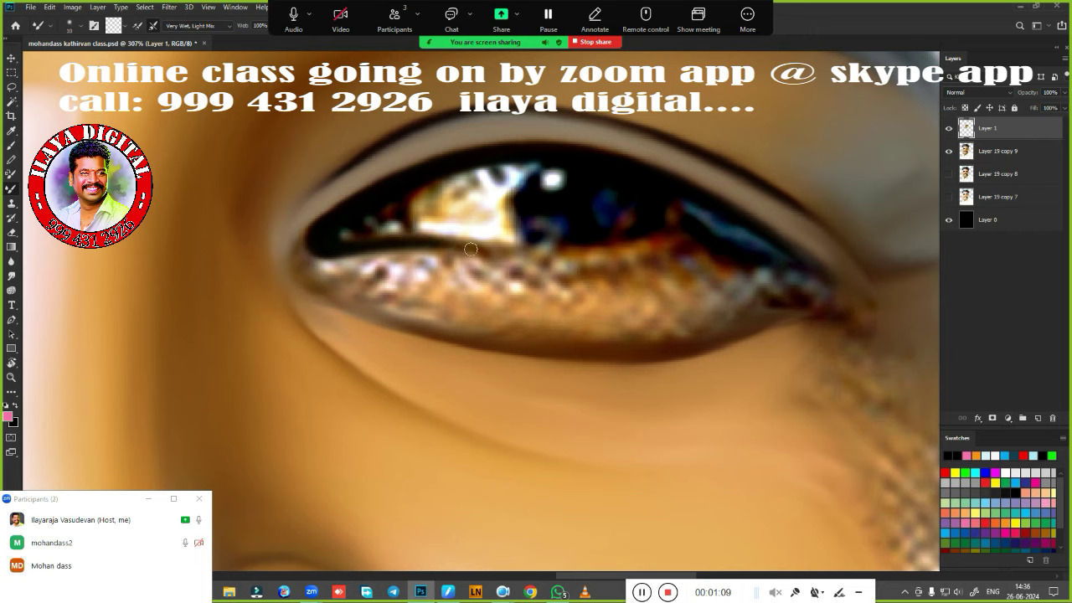
{"action": "left_click_drag", "start_coordinate": [596, 247], "coordinate": [674, 237]}
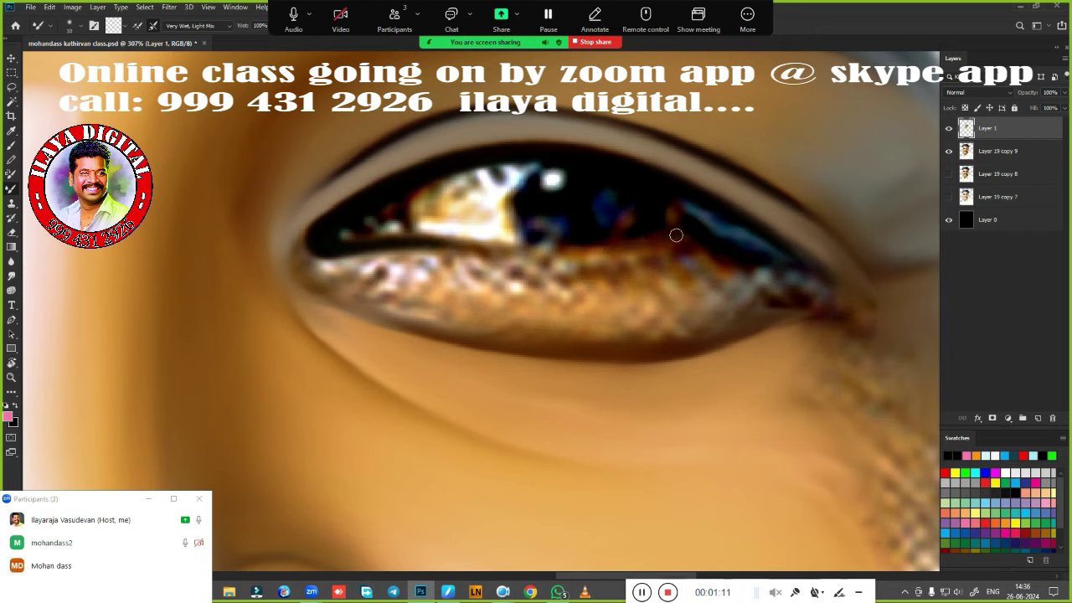
{"action": "mouse_move", "coordinate": [570, 251]}
{"action": "left_mouse_down"}
{"action": "mouse_move", "coordinate": [630, 250]}
{"action": "mouse_move", "coordinate": [402, 241]}
{"action": "mouse_move", "coordinate": [458, 245]}
{"action": "left_mouse_up"}
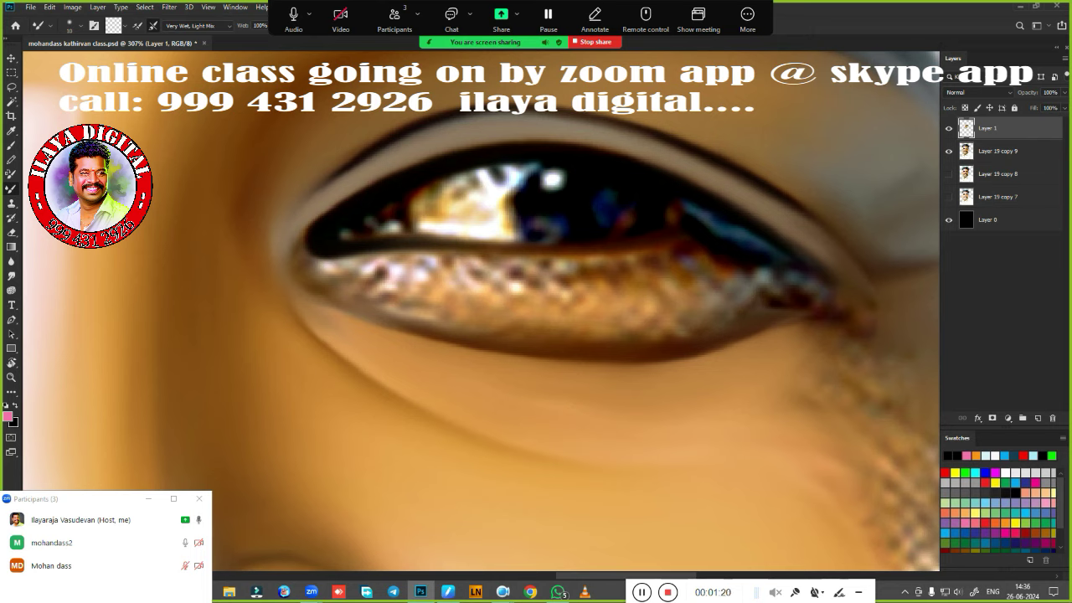
{"action": "left_click_drag", "start_coordinate": [512, 243], "coordinate": [546, 243]}
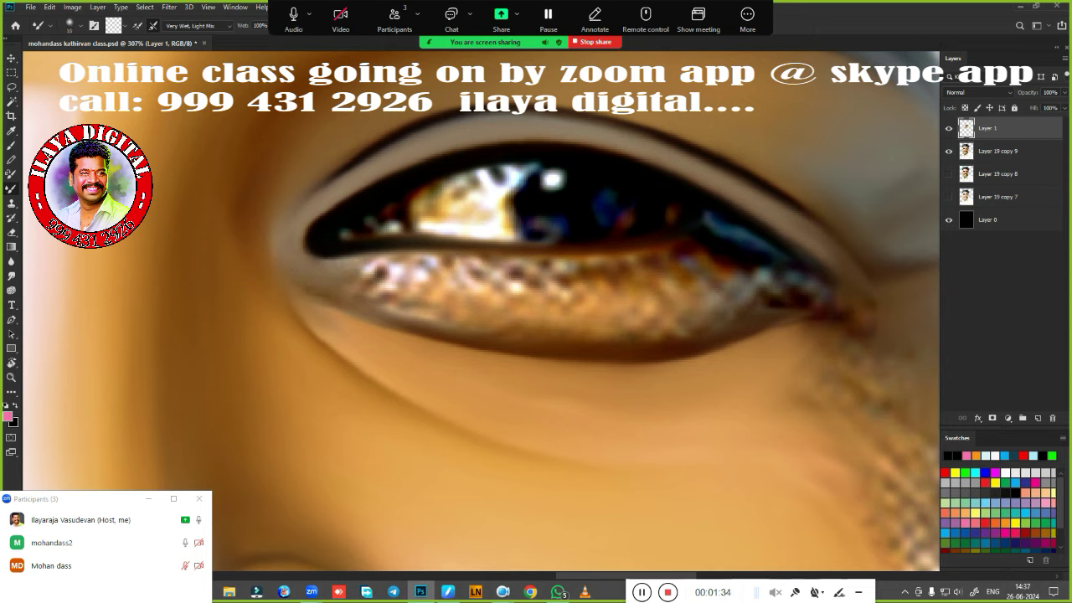
Switch to the Mixer Brush with a 15 px, 0% hardness soft tip.
{"action": "key", "text": "r"}
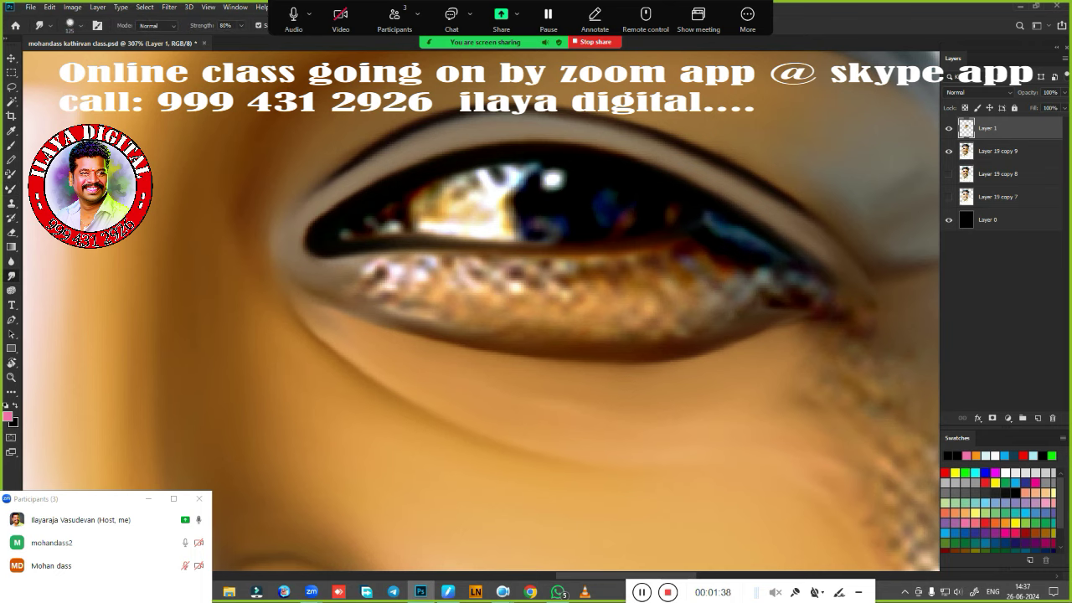
{"action": "right_click", "coordinate": [448, 278]}
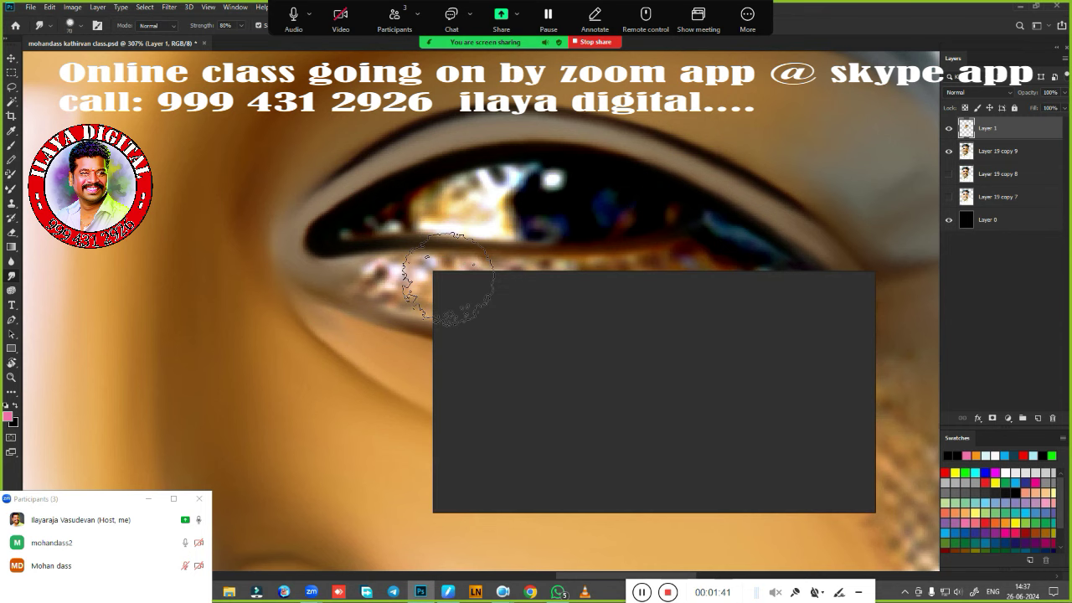
{"action": "left_click", "coordinate": [728, 443]}
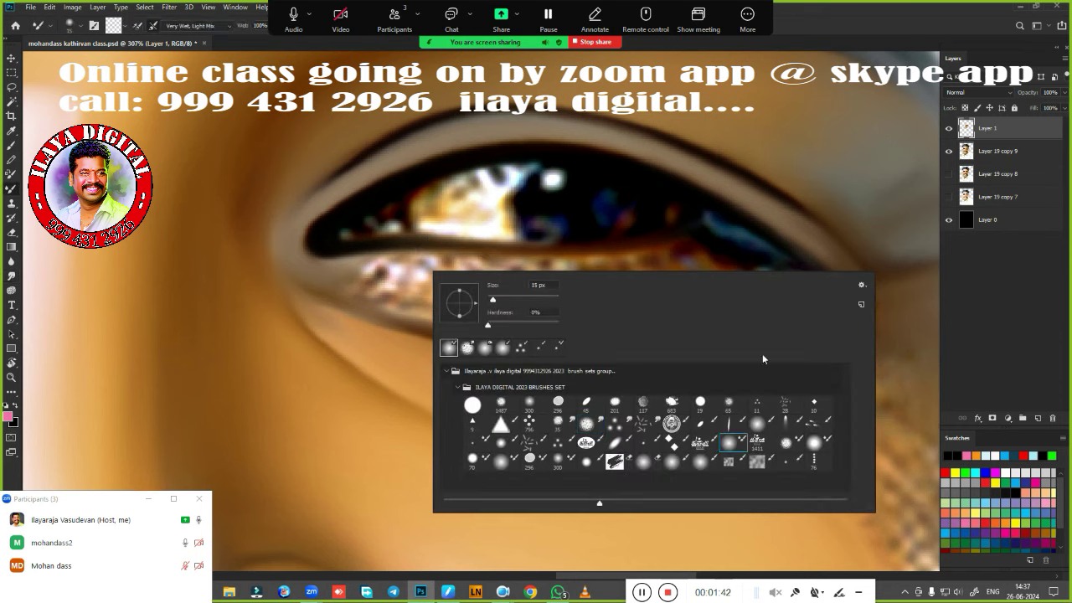
{"action": "left_click", "coordinate": [836, 36]}
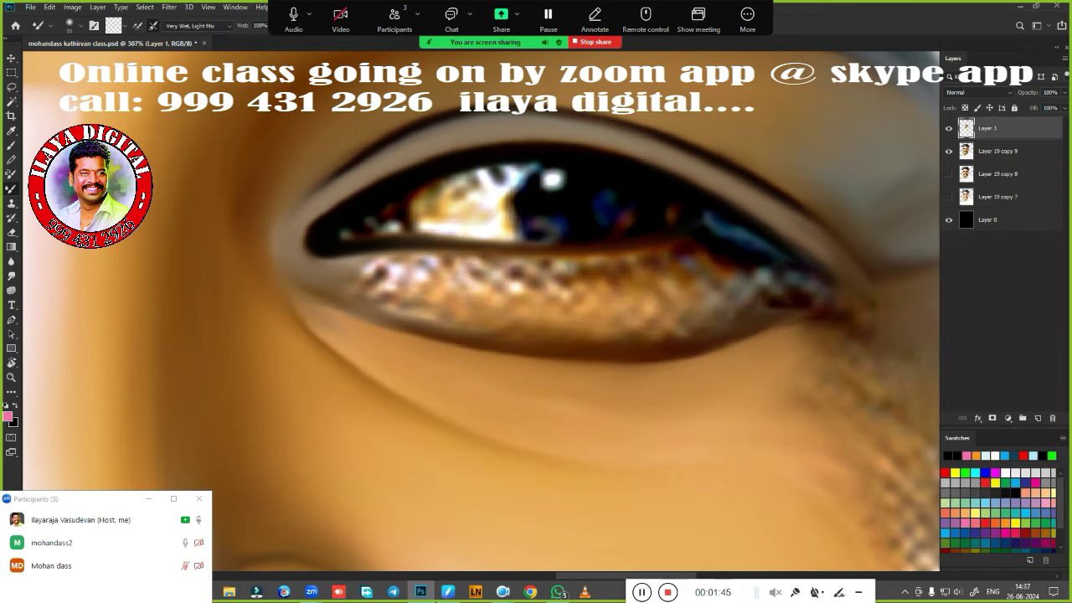
Blend the skin above the upper lid and around the outer lower-eyelid corner.
{"action": "left_click_drag", "start_coordinate": [369, 161], "coordinate": [360, 156]}
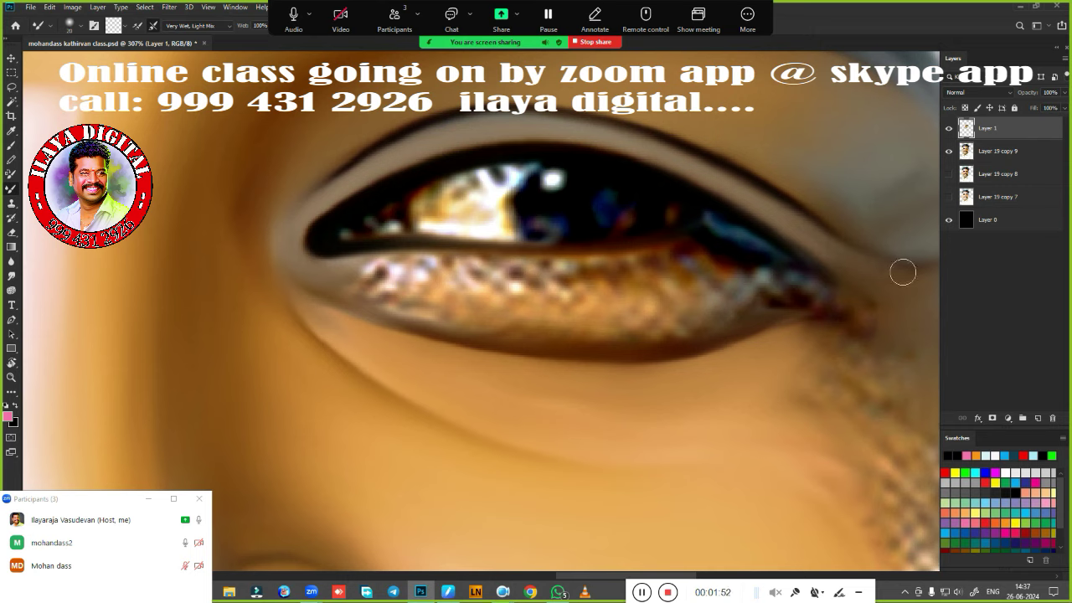
{"action": "mouse_move", "coordinate": [848, 314]}
{"action": "left_mouse_down"}
{"action": "mouse_move", "coordinate": [751, 321]}
{"action": "mouse_move", "coordinate": [876, 335]}
{"action": "left_mouse_up"}
{"action": "left_click_drag", "start_coordinate": [787, 349], "coordinate": [856, 337]}
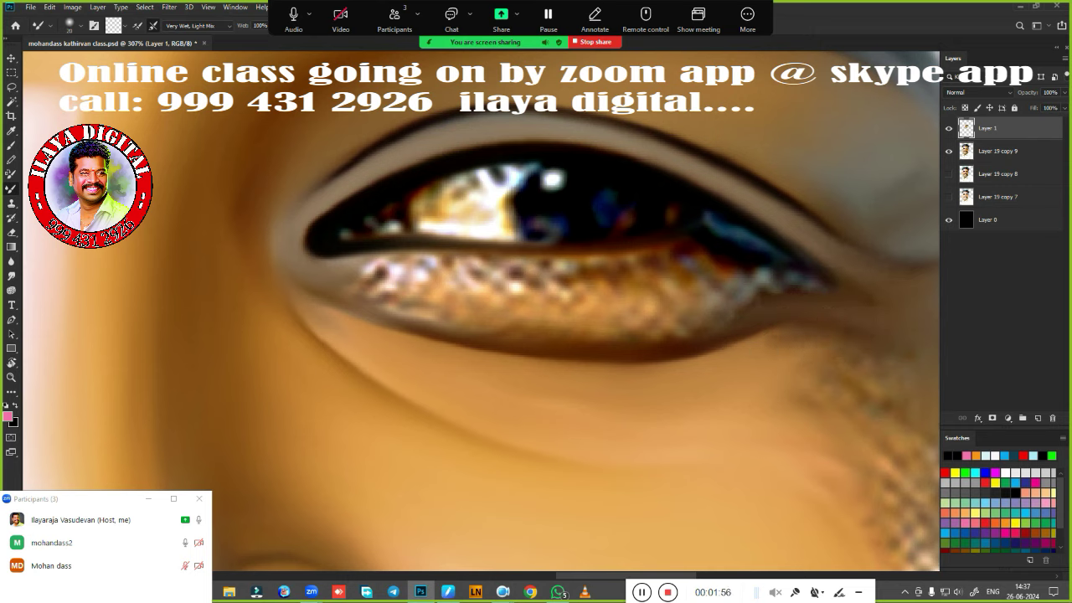
{"action": "left_click_drag", "start_coordinate": [757, 349], "coordinate": [812, 342]}
Zoom to 257% on the eye and smudge the sparkly lower-lid texture smooth at 80% strength.
{"action": "scroll", "coordinate": [445, 419], "scroll_direction": "down", "scroll_amount": 3}
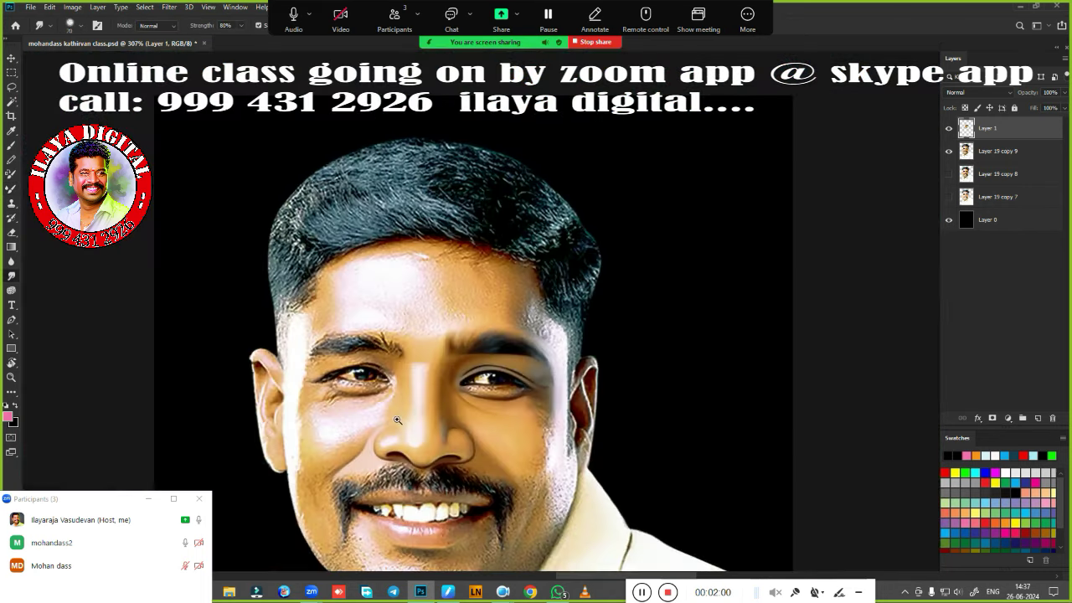
{"action": "scroll", "coordinate": [444, 418], "scroll_direction": "down", "scroll_amount": 2}
{"action": "scroll", "coordinate": [444, 418], "scroll_direction": "up", "scroll_amount": 2}
{"action": "scroll", "coordinate": [555, 363], "scroll_direction": "up", "scroll_amount": 1}
{"action": "scroll", "coordinate": [521, 301], "scroll_direction": "up", "scroll_amount": 1}
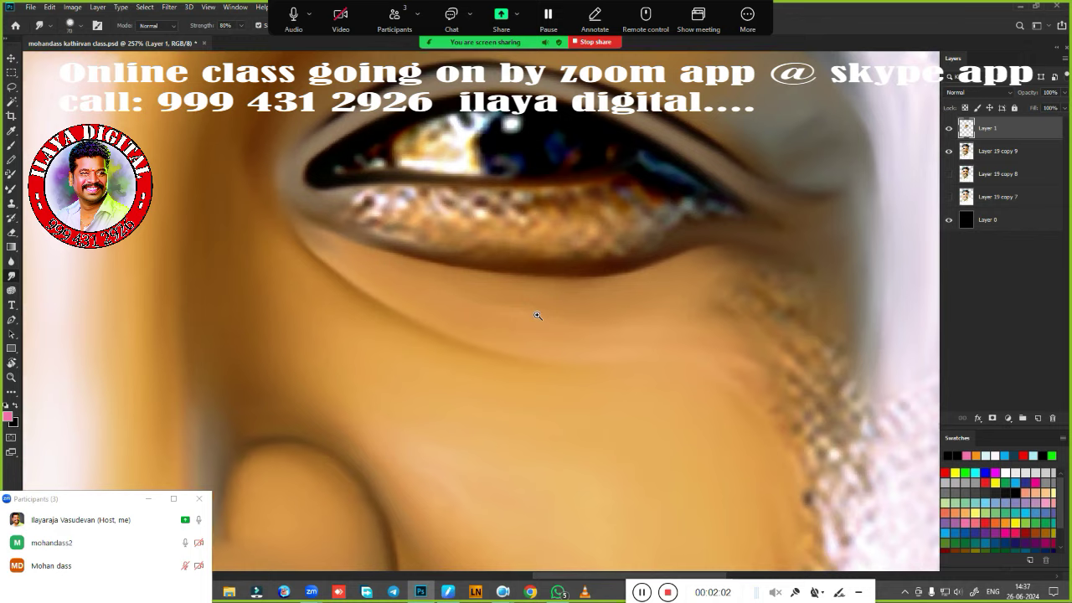
{"action": "scroll", "coordinate": [539, 313], "scroll_direction": "up", "scroll_amount": 1}
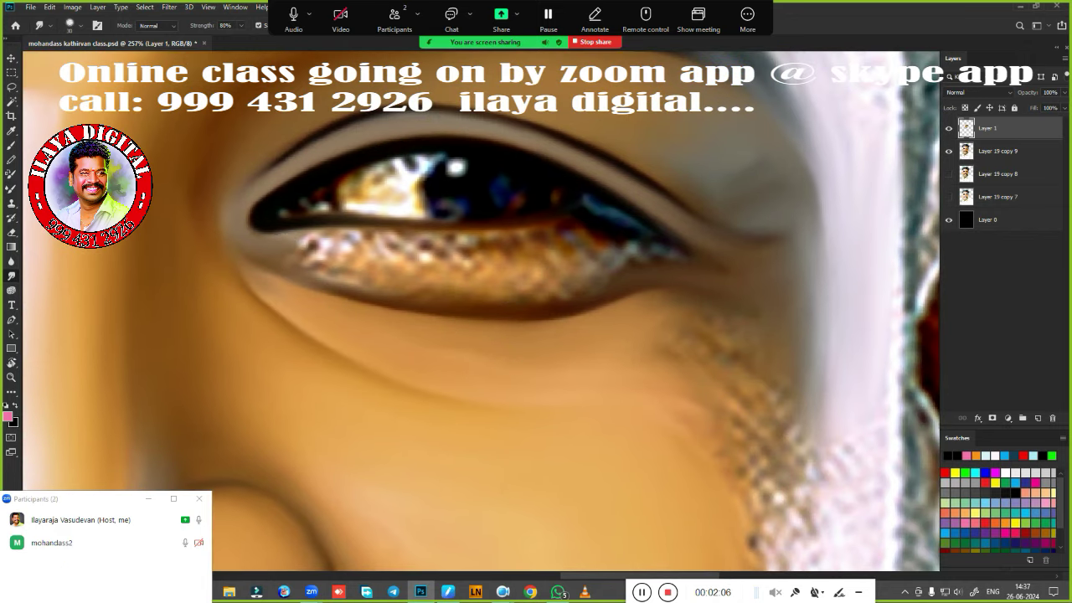
{"action": "mouse_move", "coordinate": [271, 252]}
{"action": "left_mouse_down"}
{"action": "mouse_move", "coordinate": [675, 257]}
{"action": "mouse_move", "coordinate": [584, 252]}
{"action": "mouse_move", "coordinate": [739, 278]}
{"action": "mouse_move", "coordinate": [626, 257]}
{"action": "mouse_move", "coordinate": [662, 256]}
{"action": "mouse_move", "coordinate": [525, 263]}
{"action": "mouse_move", "coordinate": [612, 274]}
{"action": "mouse_move", "coordinate": [531, 290]}
{"action": "mouse_move", "coordinate": [606, 282]}
{"action": "mouse_move", "coordinate": [555, 268]}
{"action": "mouse_move", "coordinate": [691, 268]}
{"action": "mouse_move", "coordinate": [461, 295]}
{"action": "mouse_move", "coordinate": [303, 268]}
{"action": "mouse_move", "coordinate": [413, 296]}
{"action": "left_mouse_up"}
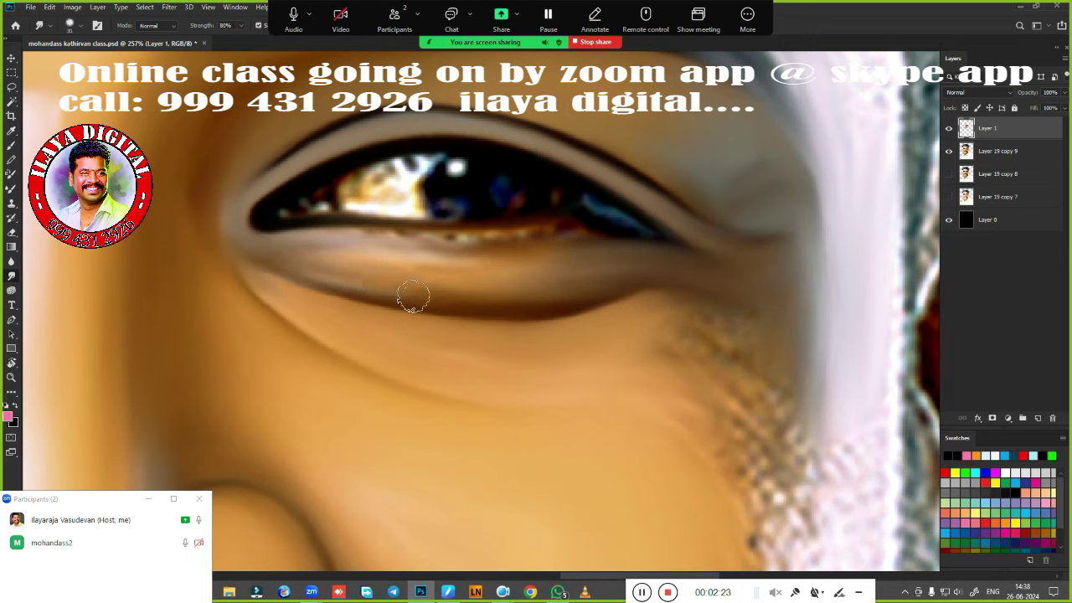
{"action": "left_click", "coordinate": [448, 591]}
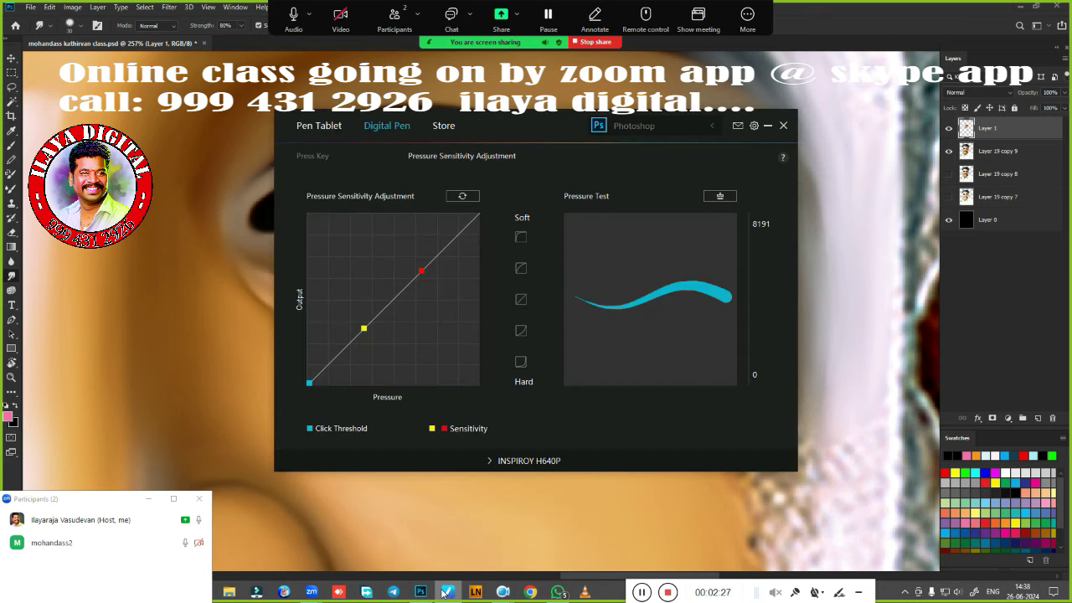
{"action": "left_click", "coordinate": [445, 592]}
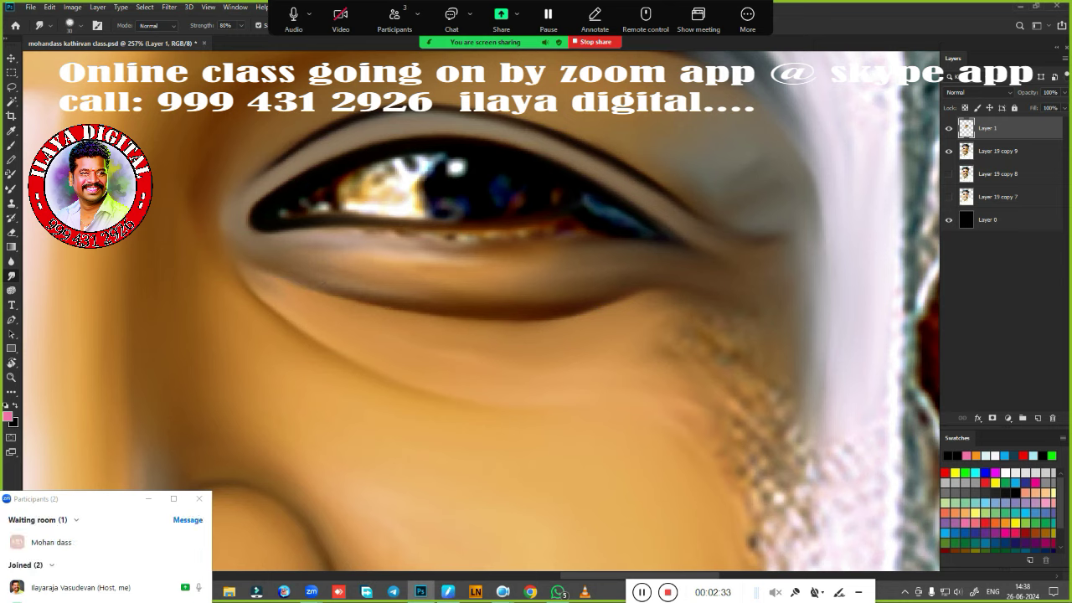
Admit the waiting Zoom participant, then smudge the lower lash line under the iris with short strokes.
{"action": "left_click", "coordinate": [184, 542]}
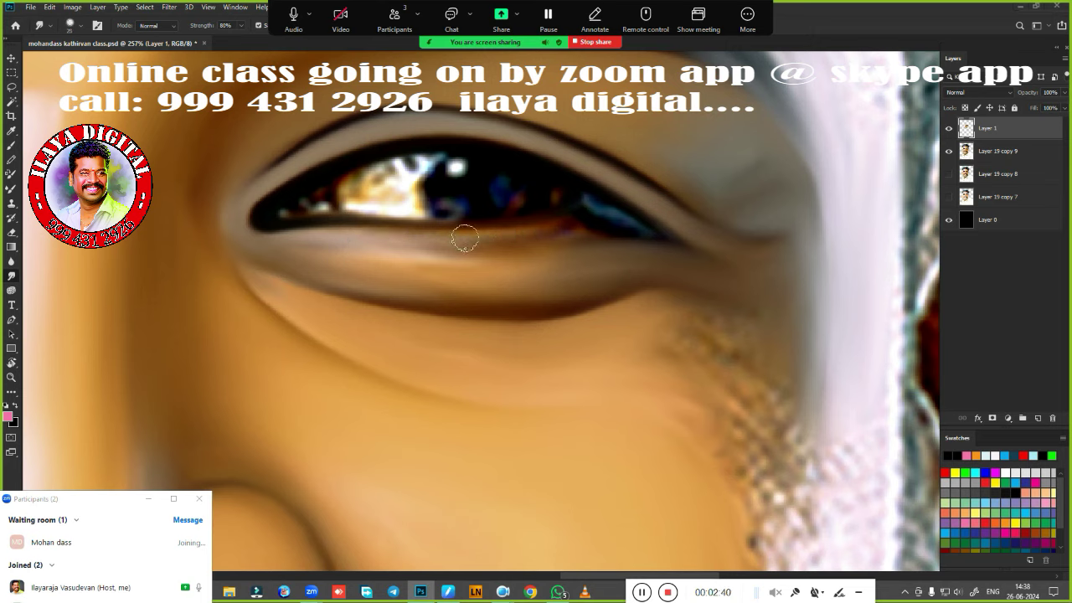
{"action": "left_click_drag", "start_coordinate": [491, 239], "coordinate": [618, 239]}
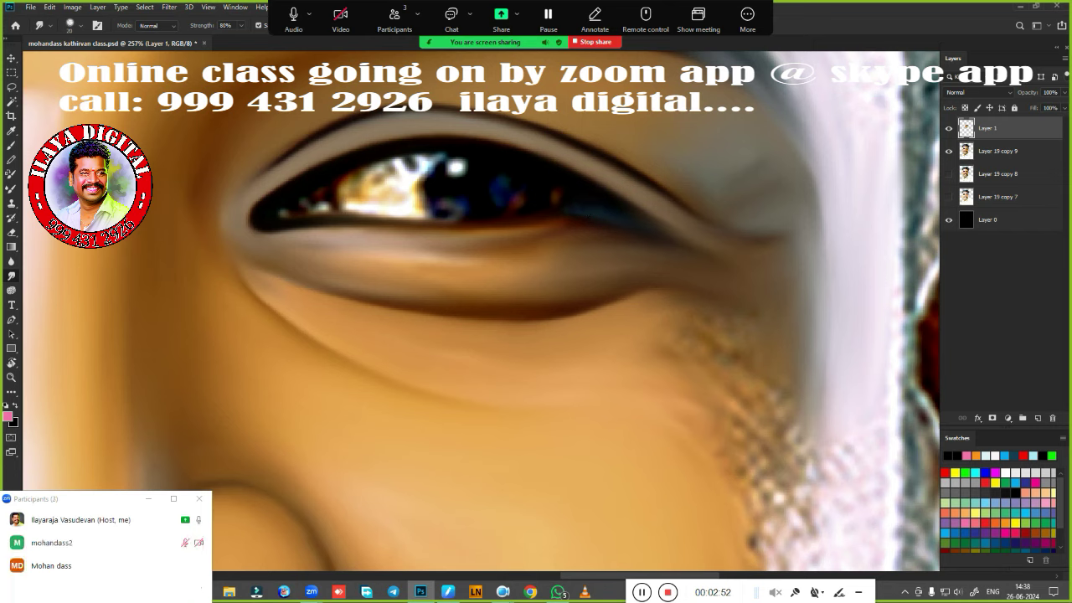
{"action": "left_click_drag", "start_coordinate": [601, 224], "coordinate": [621, 223]}
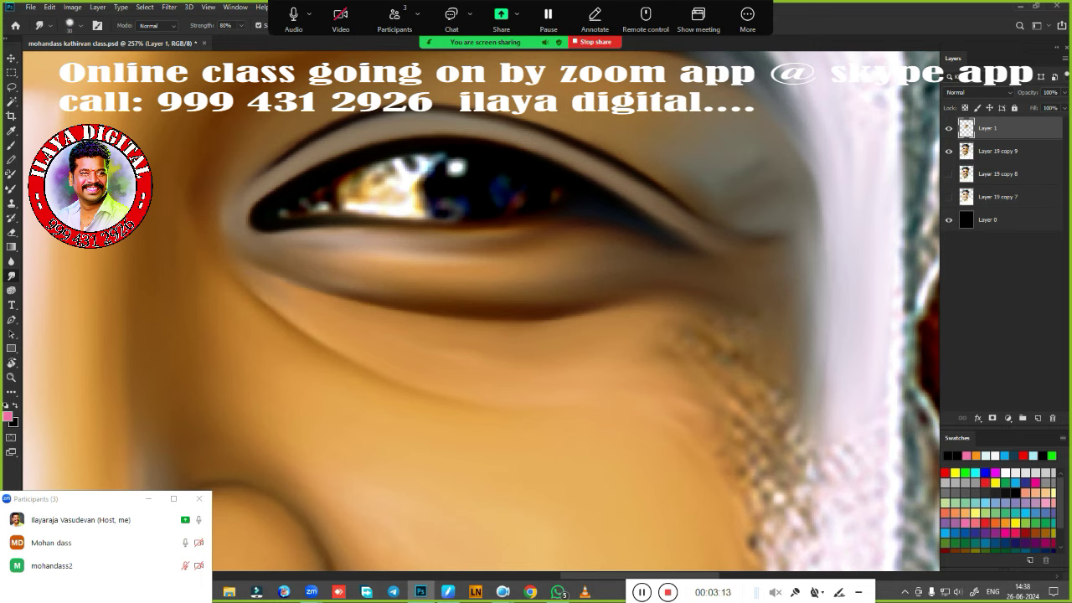
At 116% zoom, blend the skin above the upper eyelid and around the cheek crease.
{"action": "scroll", "coordinate": [656, 395], "scroll_direction": "down", "scroll_amount": 5}
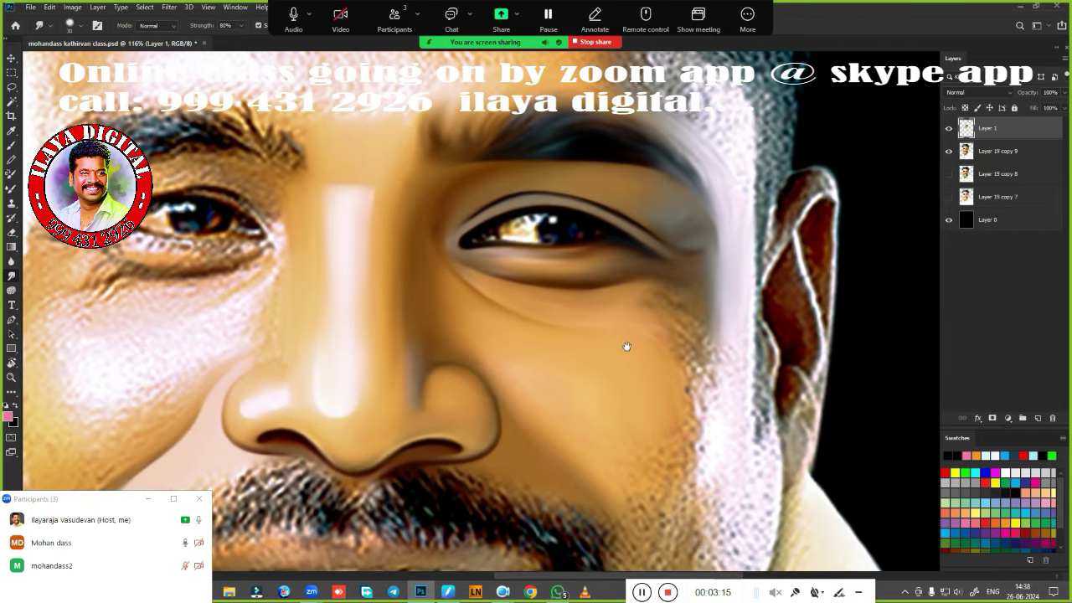
{"action": "left_click_drag", "start_coordinate": [636, 416], "coordinate": [615, 329]}
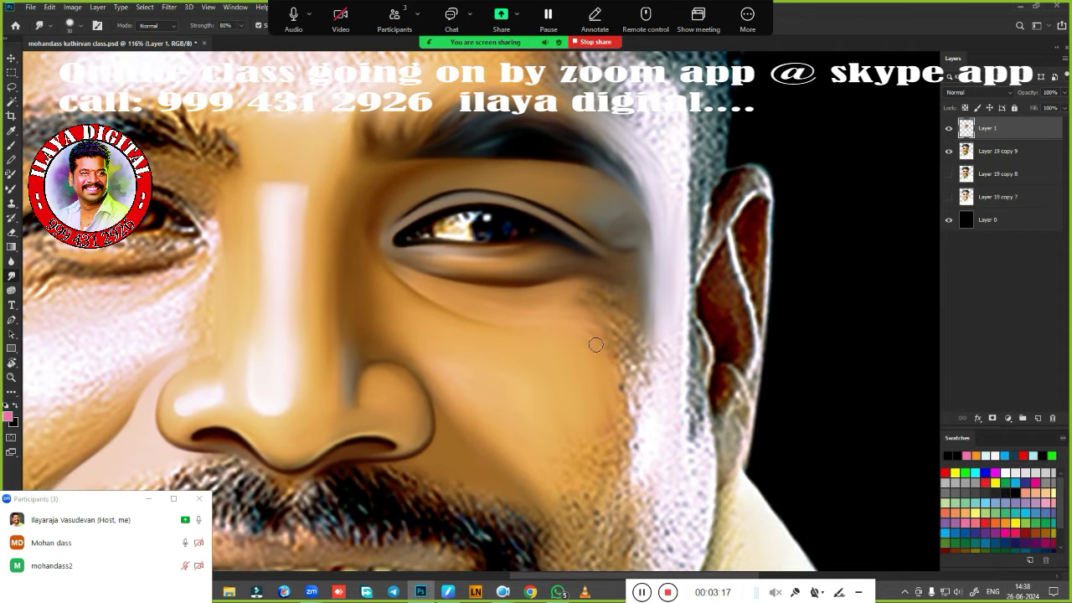
{"action": "mouse_move", "coordinate": [615, 209]}
{"action": "left_mouse_down"}
{"action": "mouse_move", "coordinate": [593, 184]}
{"action": "mouse_move", "coordinate": [603, 180]}
{"action": "mouse_move", "coordinate": [610, 220]}
{"action": "mouse_move", "coordinate": [574, 207]}
{"action": "mouse_move", "coordinate": [650, 217]}
{"action": "left_mouse_up"}
{"action": "mouse_move", "coordinate": [617, 297]}
{"action": "left_mouse_down"}
{"action": "mouse_move", "coordinate": [567, 293]}
{"action": "mouse_move", "coordinate": [620, 344]}
{"action": "mouse_move", "coordinate": [596, 299]}
{"action": "mouse_move", "coordinate": [622, 338]}
{"action": "left_mouse_up"}
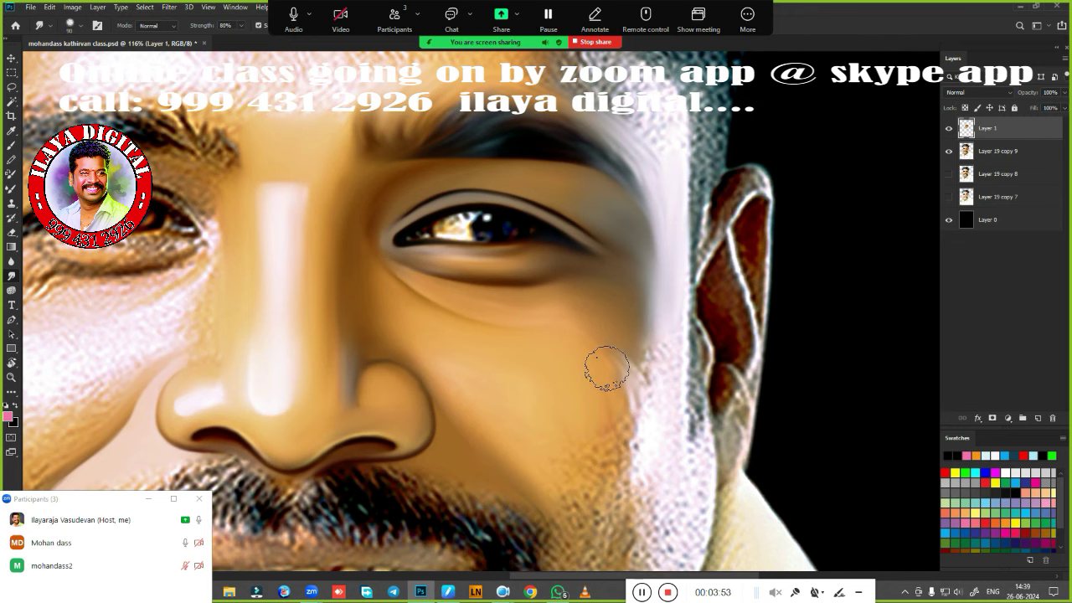
Smudge the light cheek streak near the beard and soften the cheek below the eye.
{"action": "mouse_move", "coordinate": [607, 355]}
{"action": "left_mouse_down"}
{"action": "mouse_move", "coordinate": [641, 399]}
{"action": "mouse_move", "coordinate": [627, 454]}
{"action": "mouse_move", "coordinate": [629, 414]}
{"action": "mouse_move", "coordinate": [640, 420]}
{"action": "left_mouse_up"}
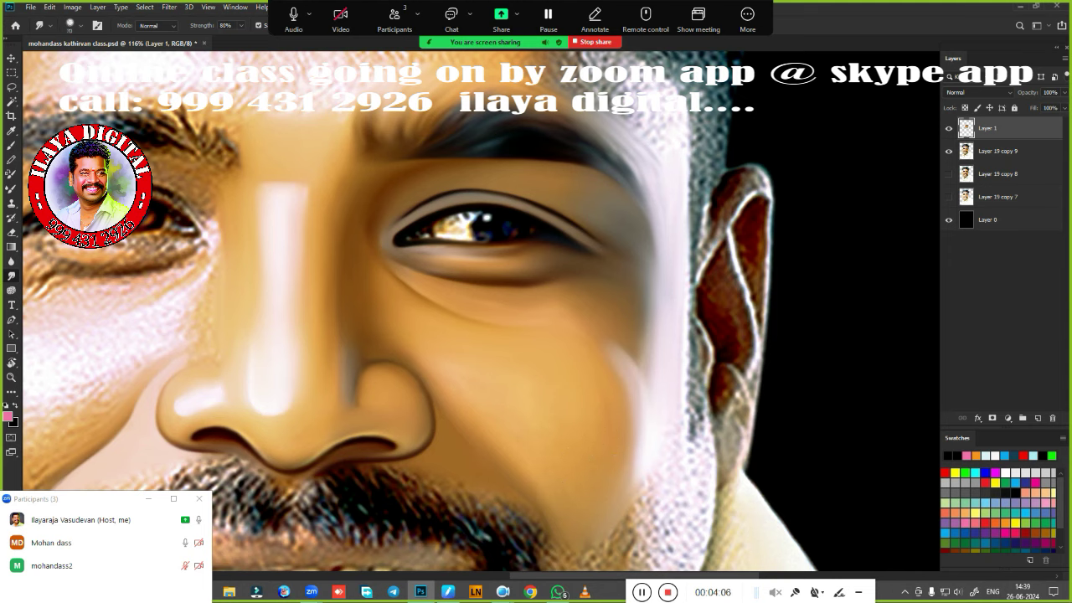
{"action": "mouse_move", "coordinate": [658, 443]}
{"action": "left_mouse_down"}
{"action": "mouse_move", "coordinate": [662, 478]}
{"action": "mouse_move", "coordinate": [661, 443]}
{"action": "left_mouse_up"}
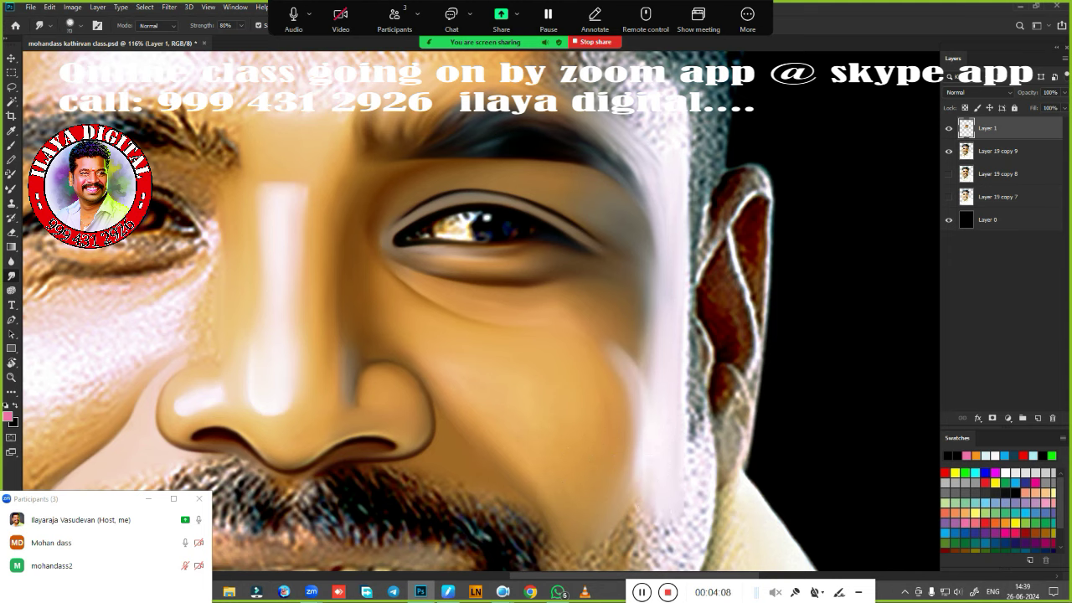
{"action": "left_click_drag", "start_coordinate": [634, 407], "coordinate": [599, 343]}
{"action": "mouse_move", "coordinate": [658, 394]}
{"action": "left_mouse_down"}
{"action": "mouse_move", "coordinate": [653, 269]}
{"action": "mouse_move", "coordinate": [646, 241]}
{"action": "mouse_move", "coordinate": [638, 249]}
{"action": "left_mouse_up"}
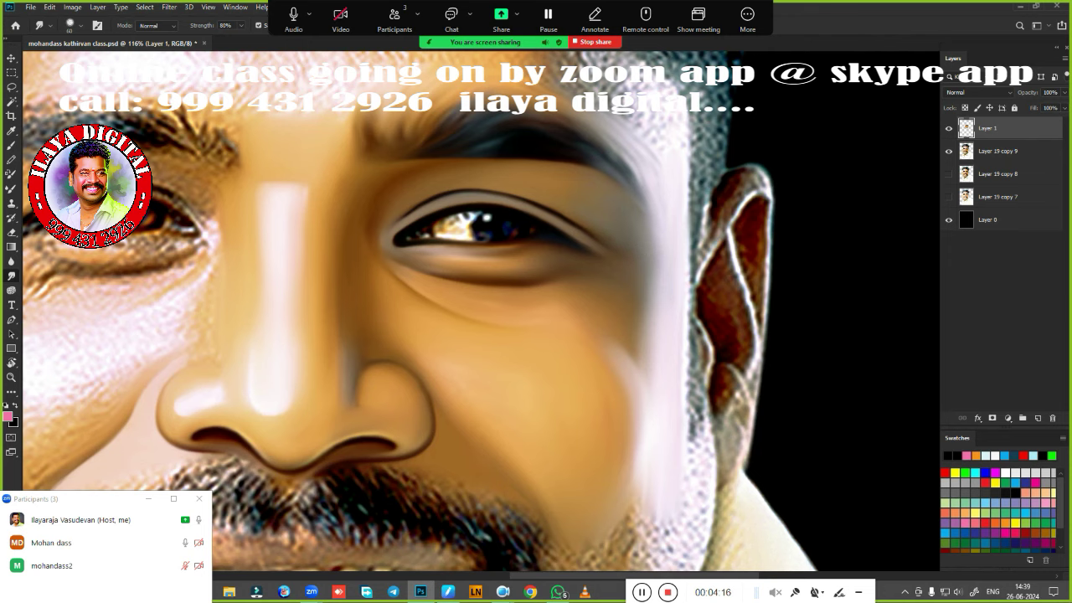
{"action": "left_click_drag", "start_coordinate": [642, 290], "coordinate": [601, 352]}
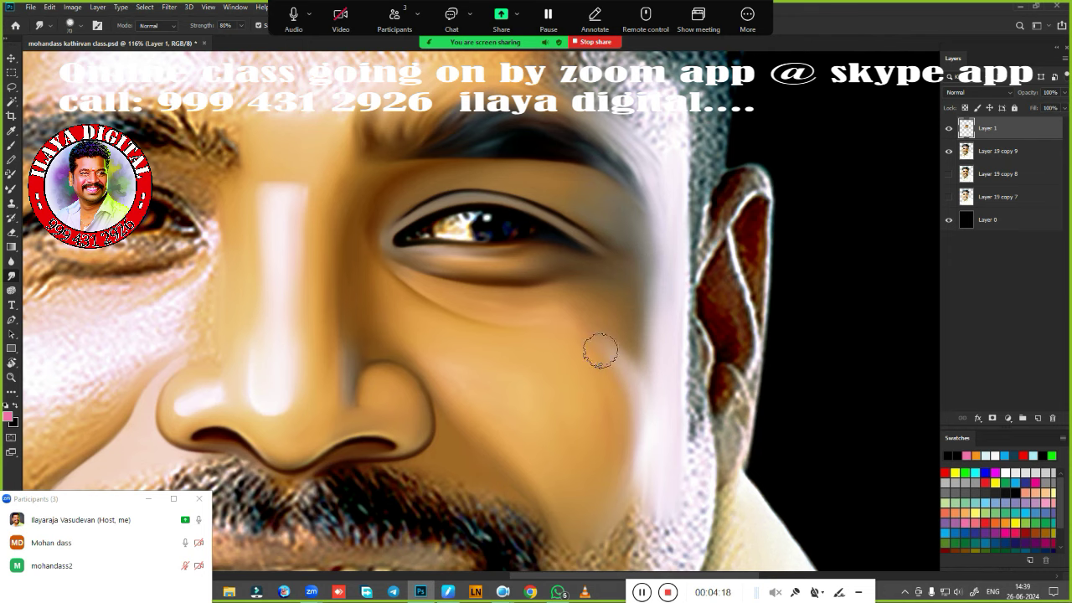
{"action": "scroll", "coordinate": [650, 471], "scroll_direction": "down", "scroll_amount": 5}
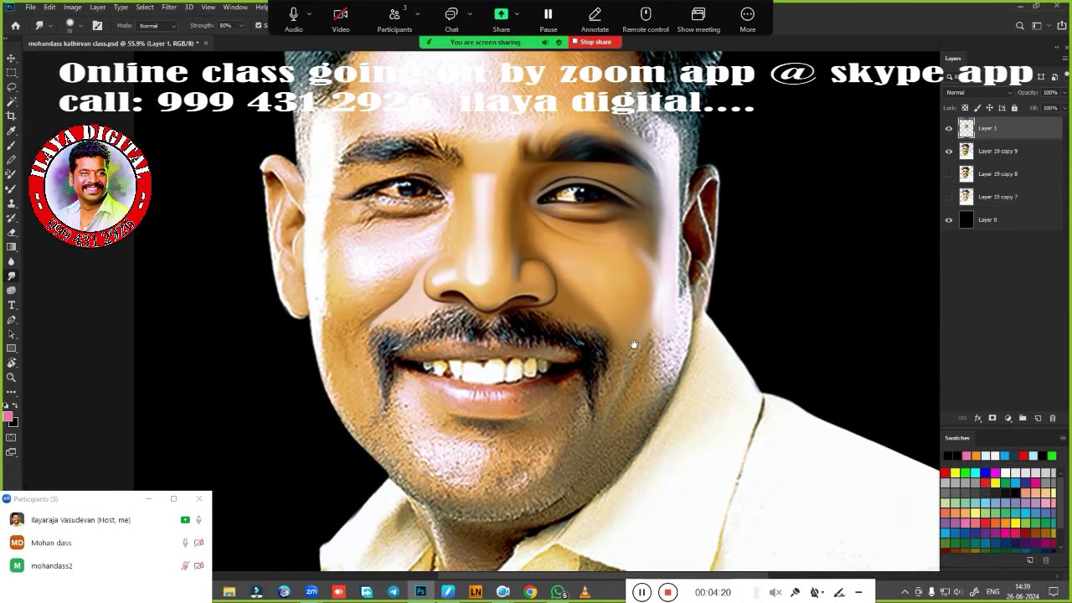
Smudge the stubble along the right jawline down toward the collar into smooth skin.
{"action": "scroll", "coordinate": [633, 344], "scroll_direction": "up", "scroll_amount": 3}
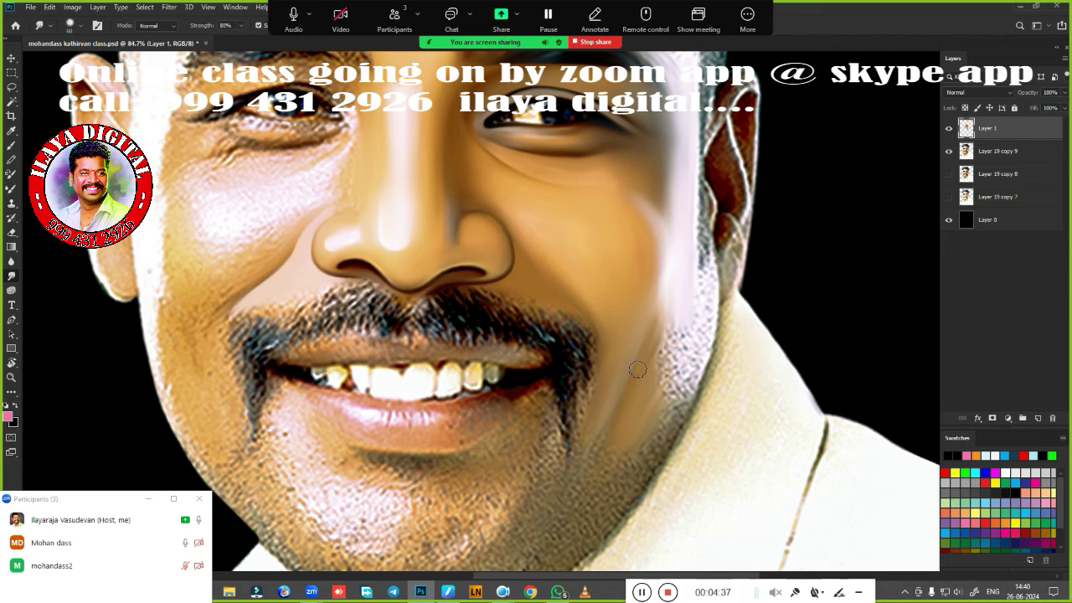
{"action": "mouse_move", "coordinate": [657, 356]}
{"action": "left_mouse_down"}
{"action": "mouse_move", "coordinate": [655, 389]}
{"action": "mouse_move", "coordinate": [655, 359]}
{"action": "left_mouse_up"}
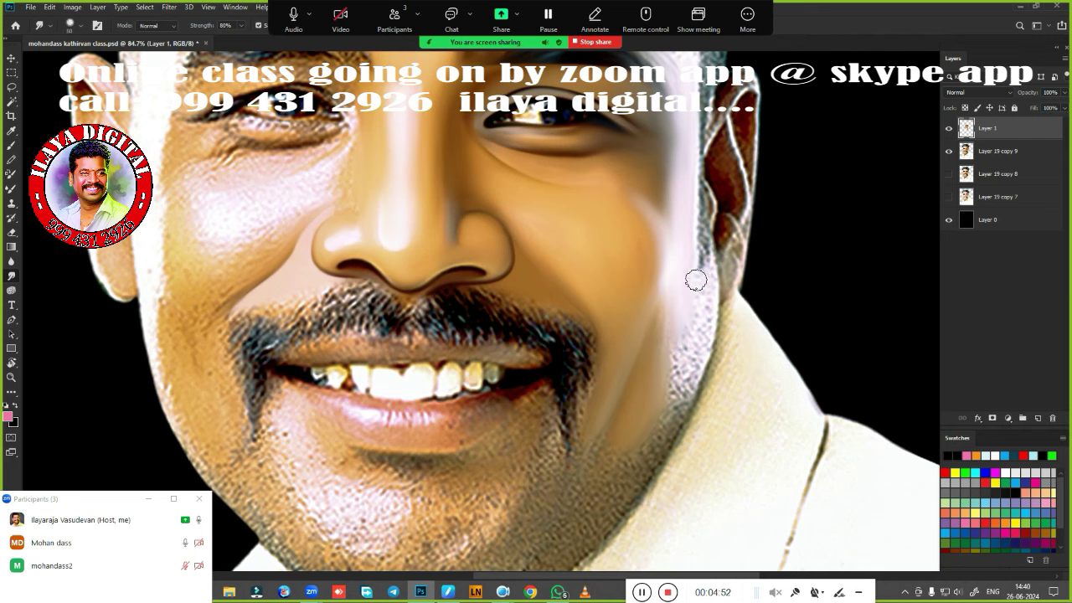
{"action": "mouse_move", "coordinate": [693, 278]}
{"action": "left_mouse_down"}
{"action": "mouse_move", "coordinate": [708, 282]}
{"action": "mouse_move", "coordinate": [700, 329]}
{"action": "mouse_move", "coordinate": [660, 438]}
{"action": "mouse_move", "coordinate": [681, 383]}
{"action": "mouse_move", "coordinate": [662, 431]}
{"action": "mouse_move", "coordinate": [683, 340]}
{"action": "mouse_move", "coordinate": [675, 311]}
{"action": "mouse_move", "coordinate": [673, 419]}
{"action": "left_mouse_up"}
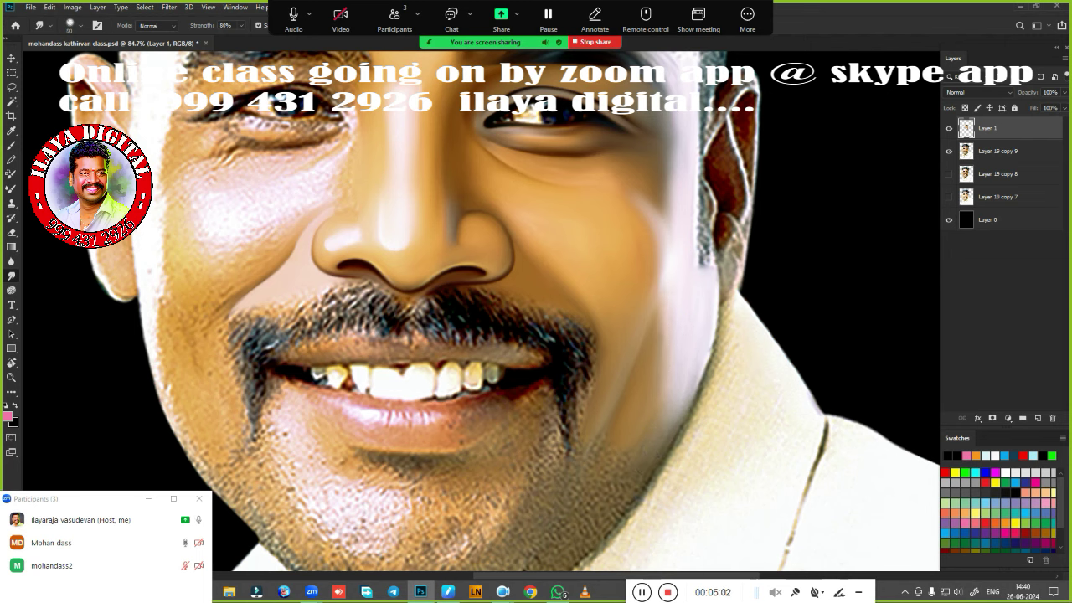
{"action": "mouse_move", "coordinate": [613, 437]}
{"action": "left_mouse_down"}
{"action": "mouse_move", "coordinate": [598, 469]}
{"action": "mouse_move", "coordinate": [618, 452]}
{"action": "mouse_move", "coordinate": [603, 518]}
{"action": "mouse_move", "coordinate": [656, 438]}
{"action": "left_mouse_up"}
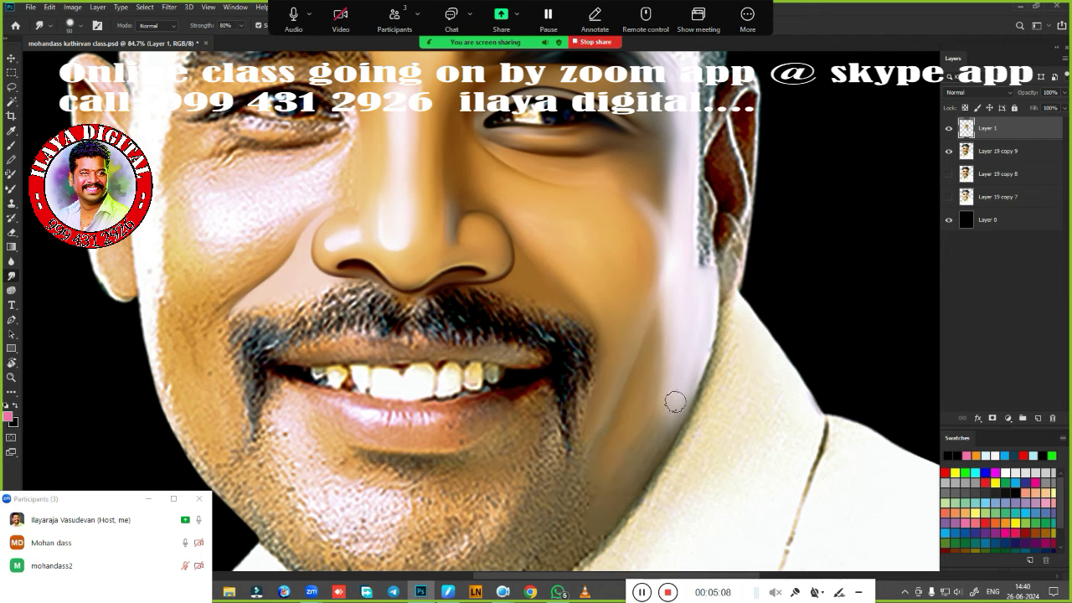
{"action": "left_click_drag", "start_coordinate": [675, 402], "coordinate": [640, 473]}
{"action": "mouse_move", "coordinate": [677, 411]}
{"action": "left_mouse_down"}
{"action": "mouse_move", "coordinate": [647, 464]}
{"action": "mouse_move", "coordinate": [651, 429]}
{"action": "left_mouse_up"}
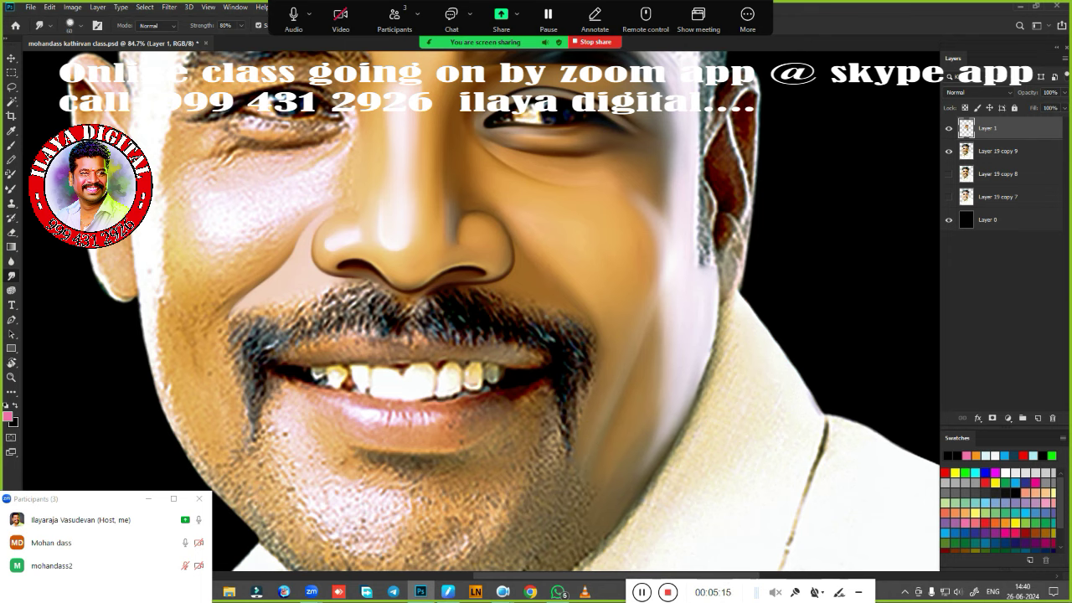
{"action": "left_click_drag", "start_coordinate": [586, 167], "coordinate": [586, 344]}
{"action": "scroll", "coordinate": [574, 383], "scroll_direction": "up", "scroll_amount": 3}
Smudge the left forehead and the skin above the left eyebrow smooth.
{"action": "scroll", "coordinate": [605, 340], "scroll_direction": "up", "scroll_amount": 2}
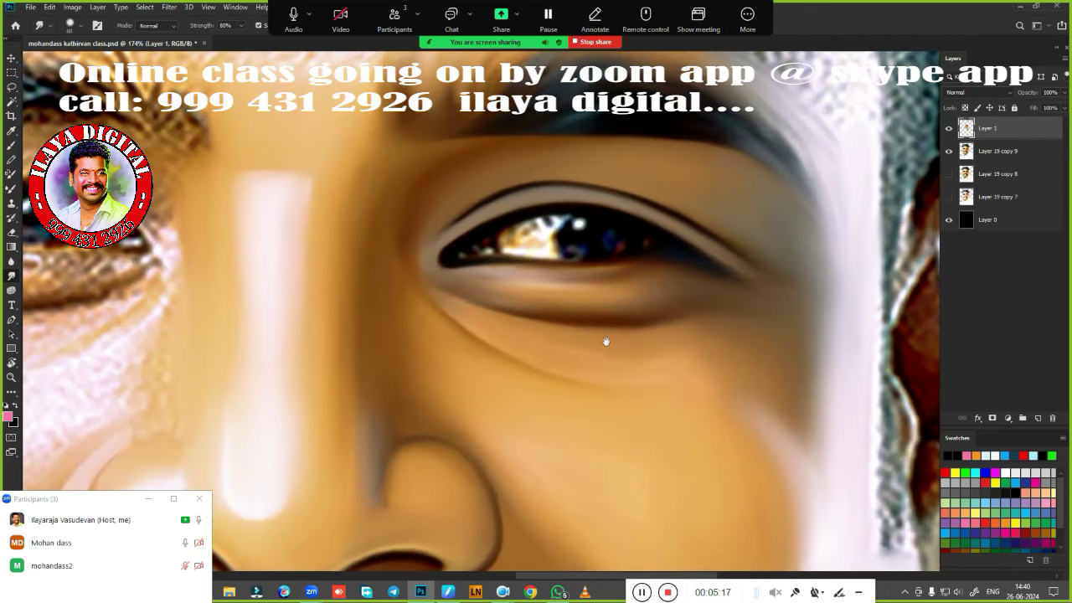
{"action": "scroll", "coordinate": [599, 339], "scroll_direction": "down", "scroll_amount": 1}
{"action": "scroll", "coordinate": [598, 343], "scroll_direction": "down", "scroll_amount": 2}
{"action": "scroll", "coordinate": [596, 355], "scroll_direction": "down", "scroll_amount": 1}
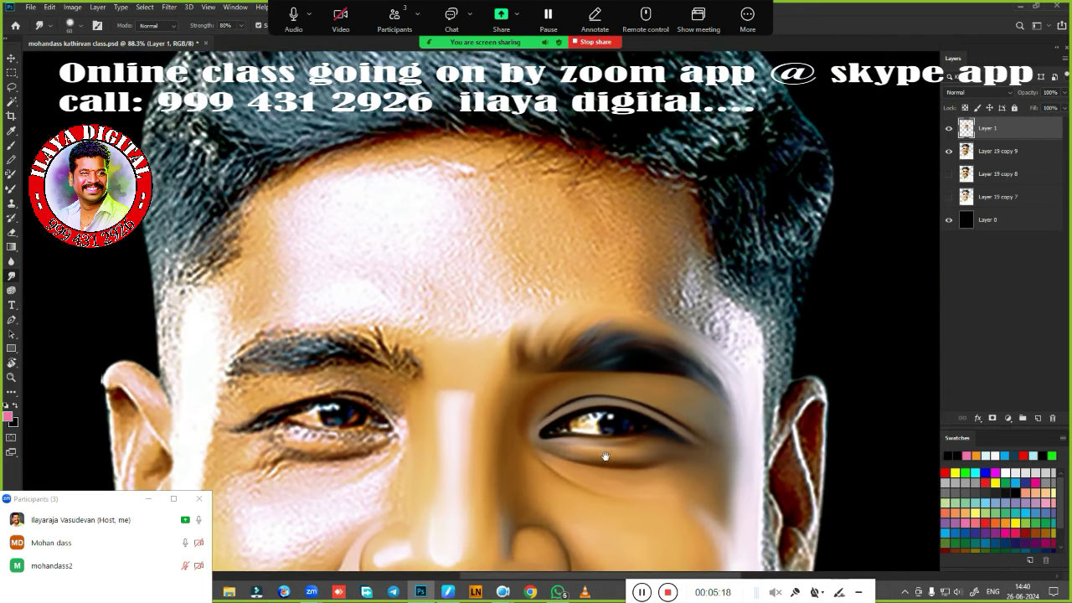
{"action": "scroll", "coordinate": [592, 370], "scroll_direction": "down", "scroll_amount": 1}
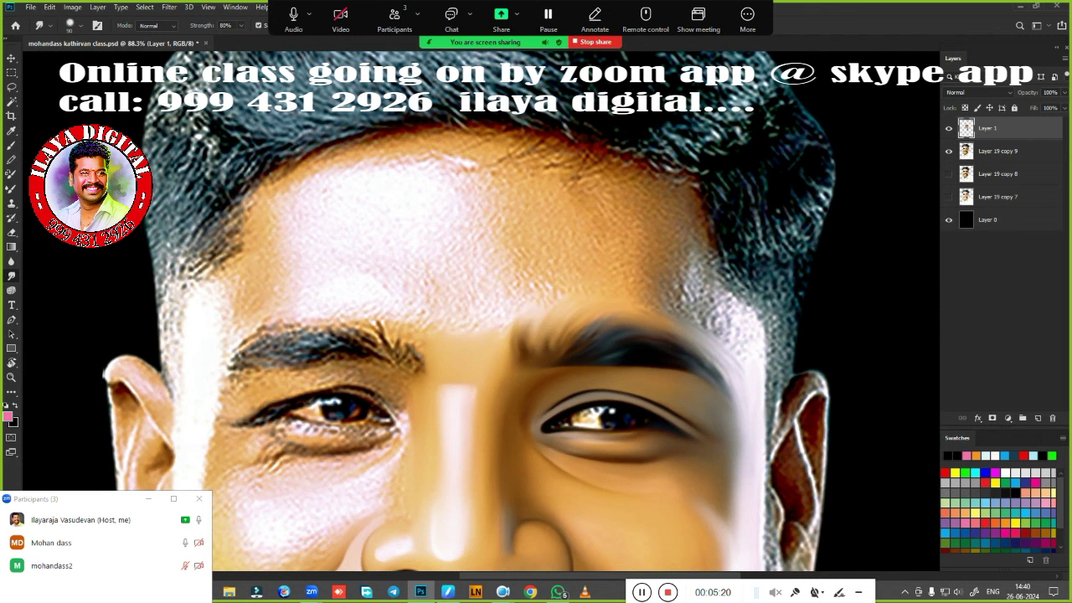
{"action": "mouse_move", "coordinate": [275, 239]}
{"action": "left_mouse_down"}
{"action": "mouse_move", "coordinate": [304, 193]}
{"action": "mouse_move", "coordinate": [287, 192]}
{"action": "mouse_move", "coordinate": [442, 151]}
{"action": "mouse_move", "coordinate": [420, 155]}
{"action": "mouse_move", "coordinate": [574, 179]}
{"action": "mouse_move", "coordinate": [574, 201]}
{"action": "mouse_move", "coordinate": [570, 175]}
{"action": "mouse_move", "coordinate": [489, 162]}
{"action": "left_mouse_up"}
{"action": "mouse_move", "coordinate": [270, 297]}
{"action": "left_mouse_down"}
{"action": "mouse_move", "coordinate": [347, 292]}
{"action": "mouse_move", "coordinate": [433, 318]}
{"action": "mouse_move", "coordinate": [485, 318]}
{"action": "left_mouse_up"}
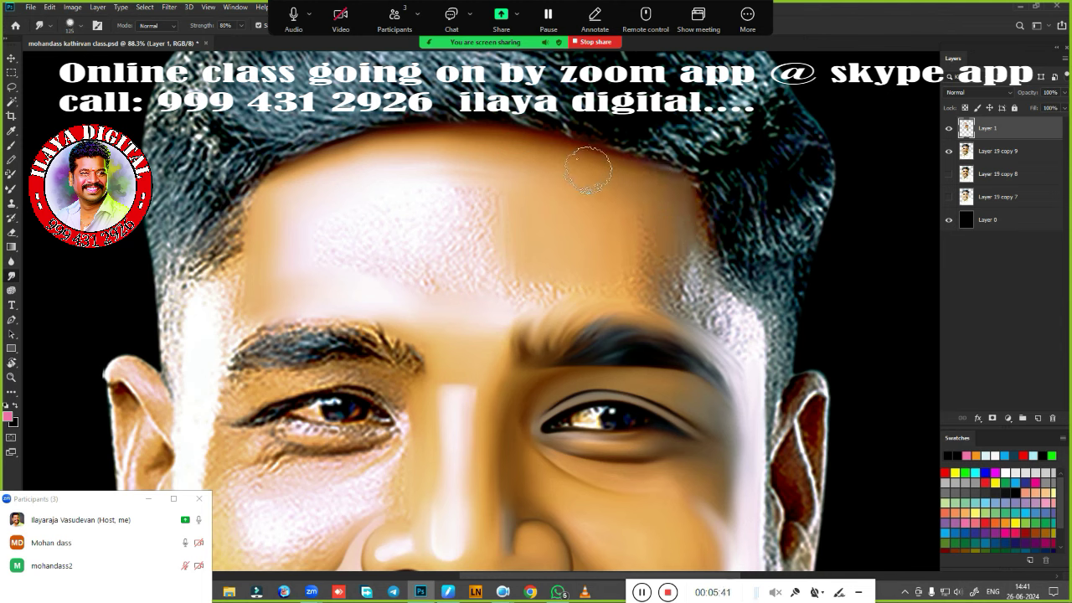
Smooth the right temple and forehead hairline, undoing an accidental grey smear across the brow.
{"action": "mouse_move", "coordinate": [660, 267]}
{"action": "left_mouse_down"}
{"action": "mouse_move", "coordinate": [670, 215]}
{"action": "mouse_move", "coordinate": [662, 297]}
{"action": "mouse_move", "coordinate": [519, 297]}
{"action": "mouse_move", "coordinate": [605, 279]}
{"action": "left_mouse_up"}
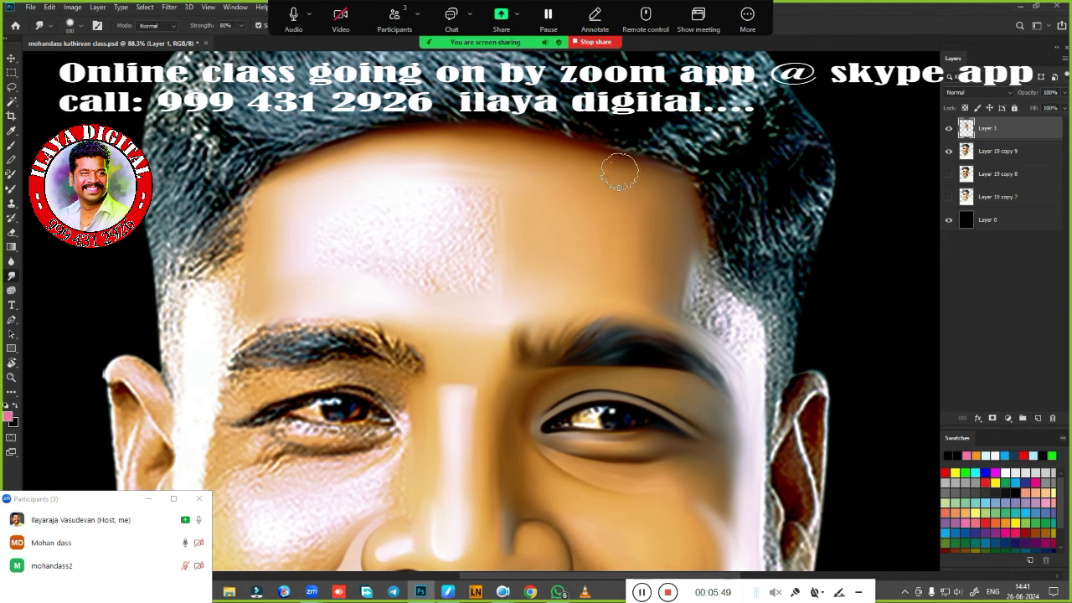
{"action": "mouse_move", "coordinate": [655, 176]}
{"action": "left_mouse_down"}
{"action": "mouse_move", "coordinate": [688, 276]}
{"action": "mouse_move", "coordinate": [697, 269]}
{"action": "mouse_move", "coordinate": [701, 313]}
{"action": "mouse_move", "coordinate": [711, 314]}
{"action": "mouse_move", "coordinate": [709, 294]}
{"action": "mouse_move", "coordinate": [742, 328]}
{"action": "mouse_move", "coordinate": [730, 330]}
{"action": "mouse_move", "coordinate": [749, 362]}
{"action": "mouse_move", "coordinate": [744, 383]}
{"action": "mouse_move", "coordinate": [701, 306]}
{"action": "mouse_move", "coordinate": [727, 314]}
{"action": "mouse_move", "coordinate": [712, 304]}
{"action": "mouse_move", "coordinate": [700, 316]}
{"action": "left_mouse_up"}
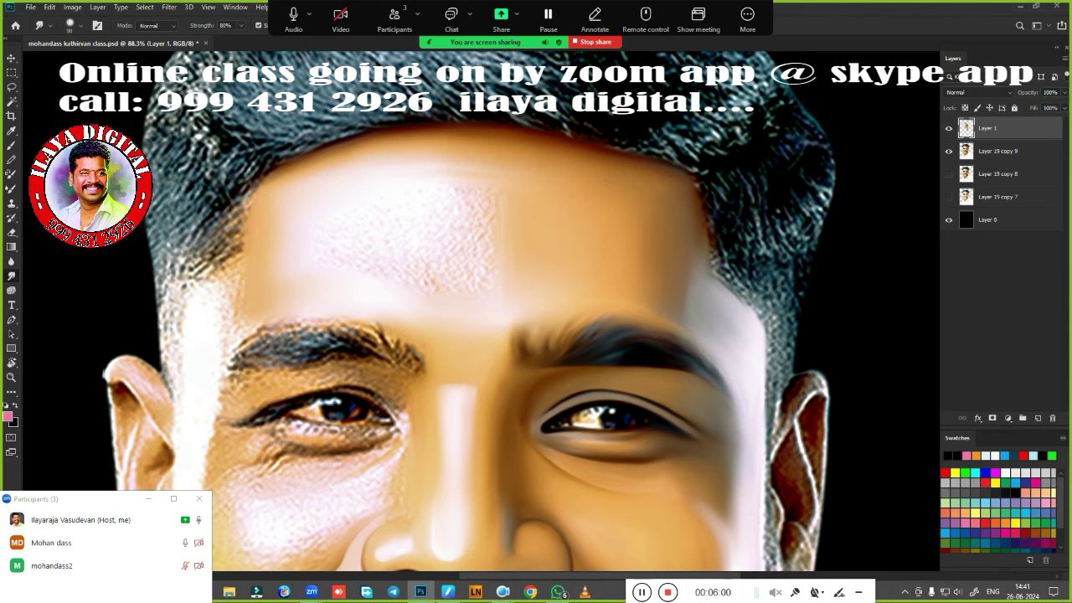
{"action": "left_click_drag", "start_coordinate": [645, 277], "coordinate": [444, 290]}
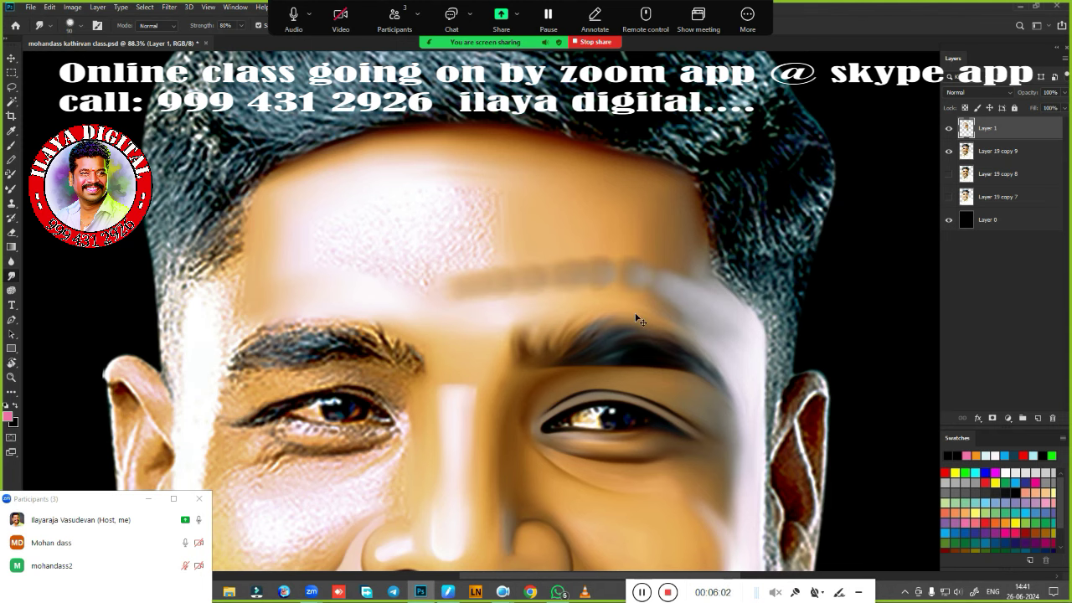
{"action": "key", "text": "ctrl+z"}
{"action": "left_click_drag", "start_coordinate": [641, 292], "coordinate": [553, 258]}
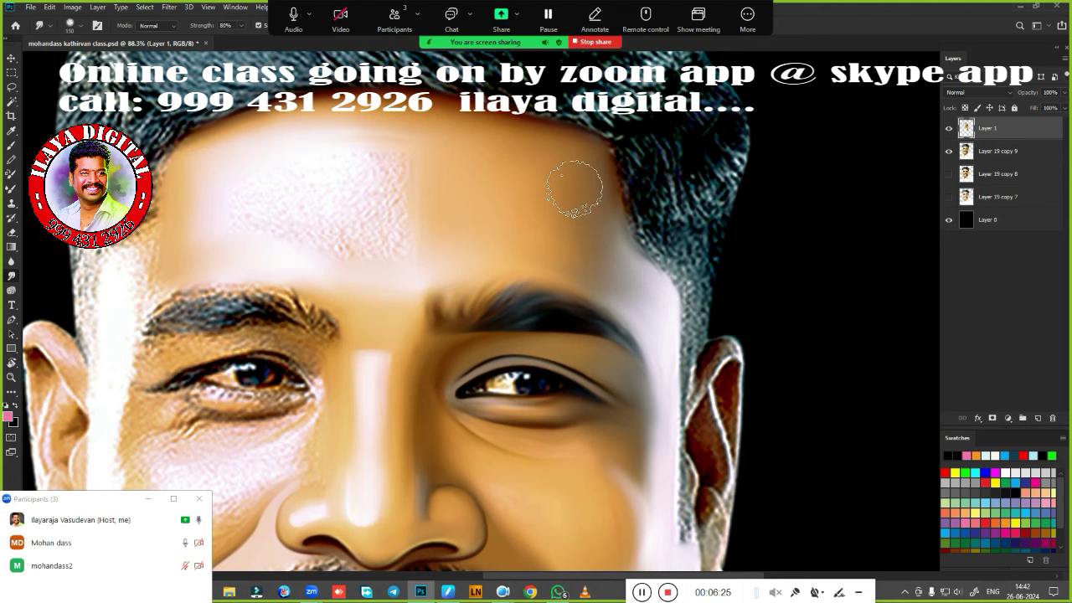
Smudge the left temple hairline, the forehead hairline and the rough central forehead patch smooth.
{"action": "mouse_move", "coordinate": [297, 339]}
{"action": "left_mouse_down"}
{"action": "mouse_move", "coordinate": [484, 345]}
{"action": "mouse_move", "coordinate": [549, 368]}
{"action": "left_mouse_up"}
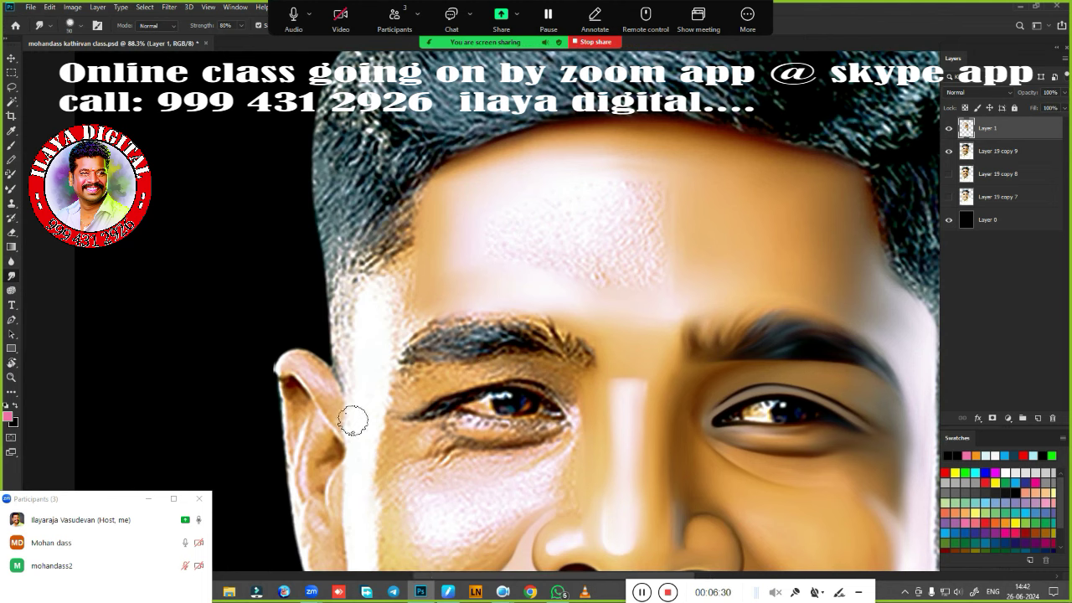
{"action": "left_click_drag", "start_coordinate": [395, 289], "coordinate": [389, 311]}
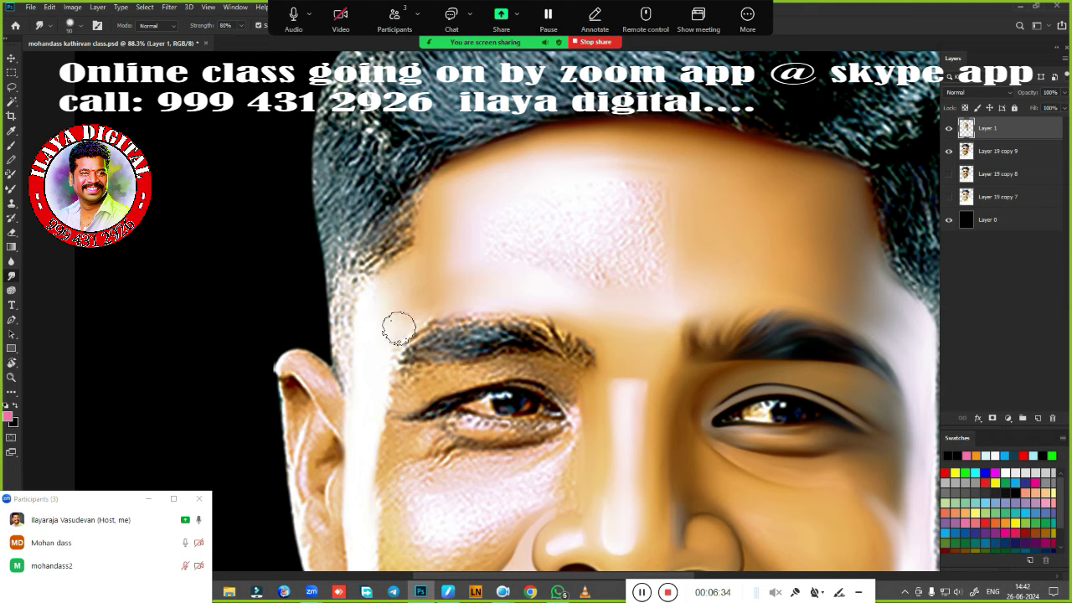
{"action": "mouse_move", "coordinate": [427, 209]}
{"action": "left_mouse_down"}
{"action": "mouse_move", "coordinate": [443, 179]}
{"action": "mouse_move", "coordinate": [472, 172]}
{"action": "left_mouse_up"}
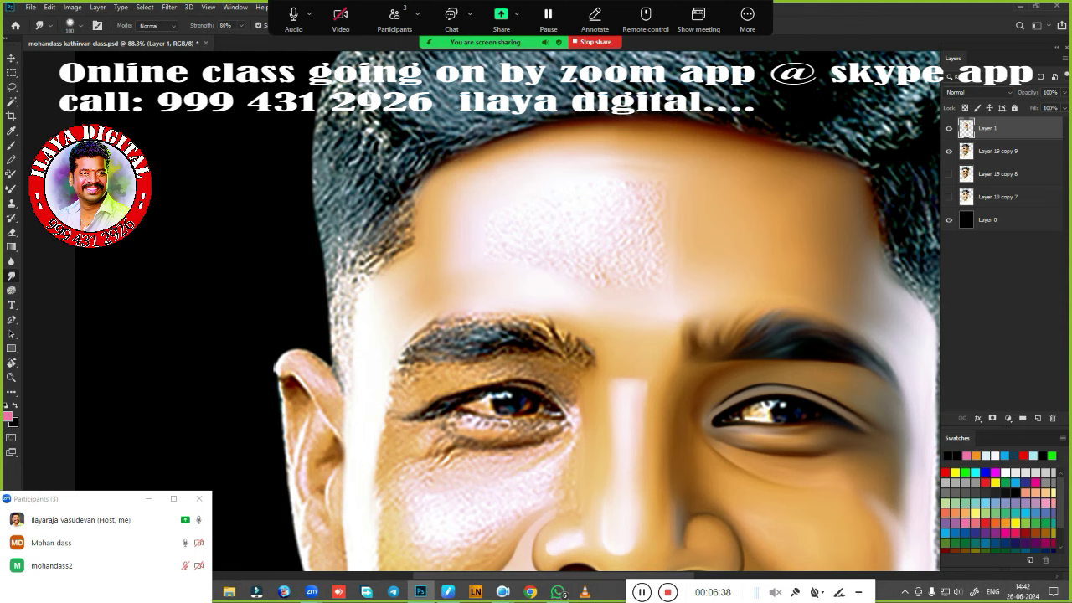
{"action": "left_click_drag", "start_coordinate": [627, 227], "coordinate": [519, 241]}
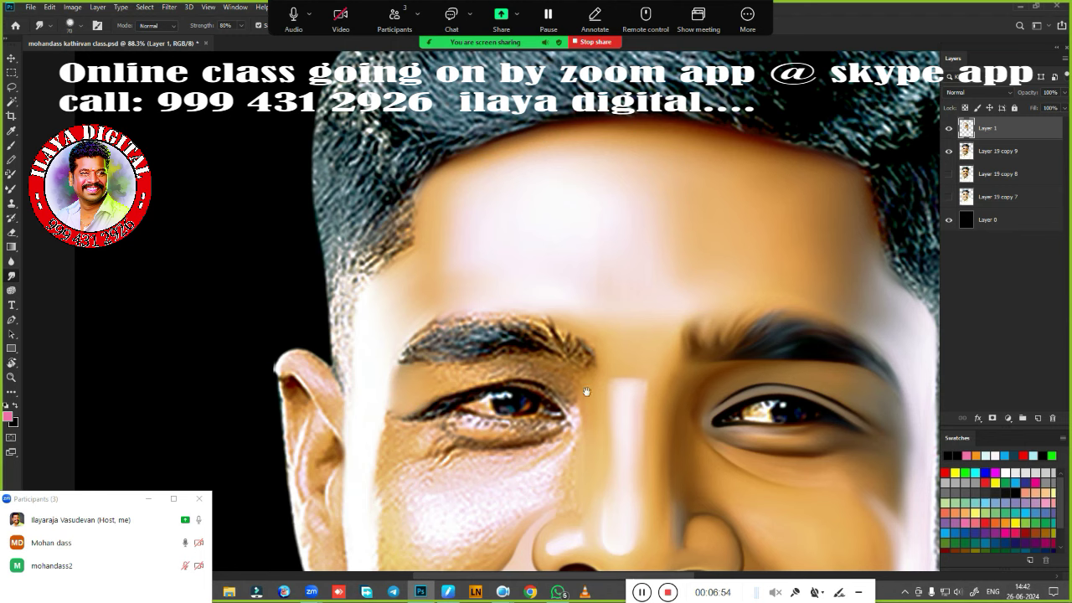
{"action": "left_click_drag", "start_coordinate": [586, 391], "coordinate": [448, 290]}
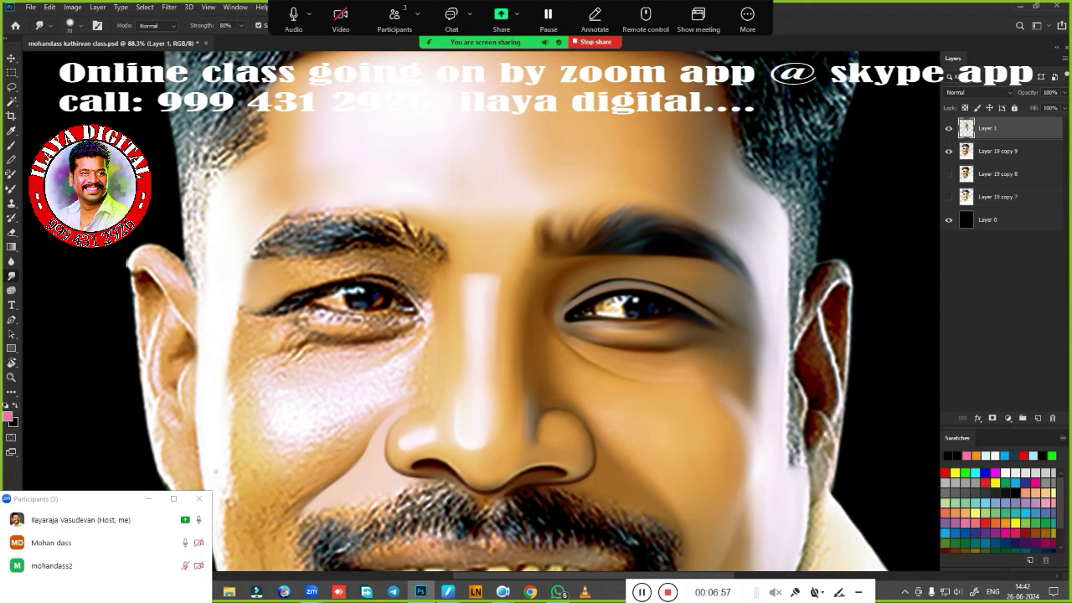
Zoom out to the whole face, then zoom in to 260% centred on the right eye.
{"action": "scroll", "coordinate": [654, 374], "scroll_direction": "down", "scroll_amount": 3}
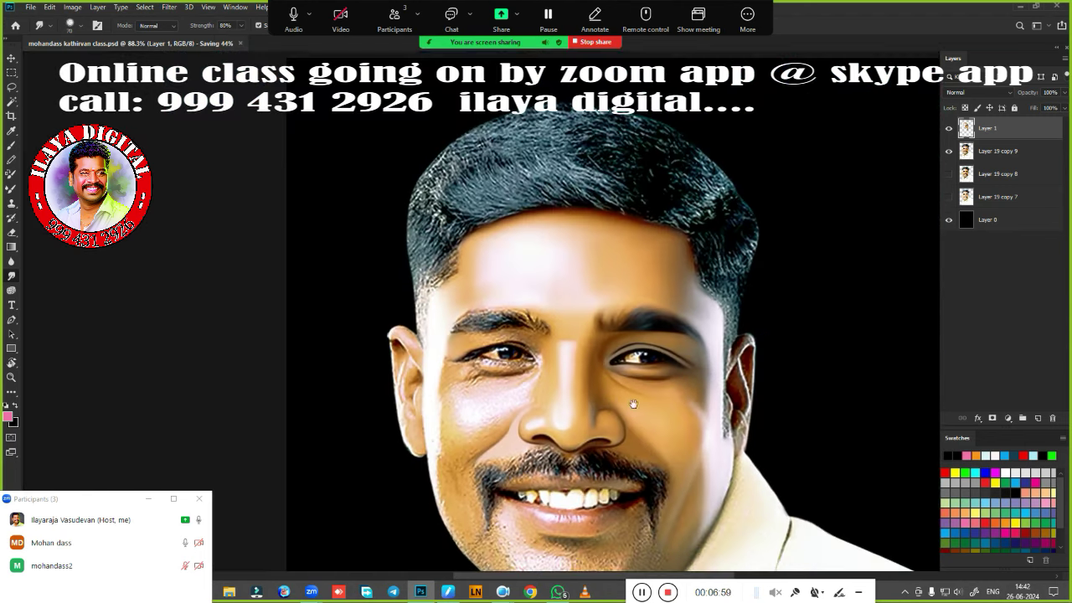
{"action": "scroll", "coordinate": [662, 335], "scroll_direction": "up", "scroll_amount": 5}
{"action": "scroll", "coordinate": [670, 293], "scroll_direction": "down", "scroll_amount": 1}
{"action": "scroll", "coordinate": [653, 281], "scroll_direction": "down", "scroll_amount": 3}
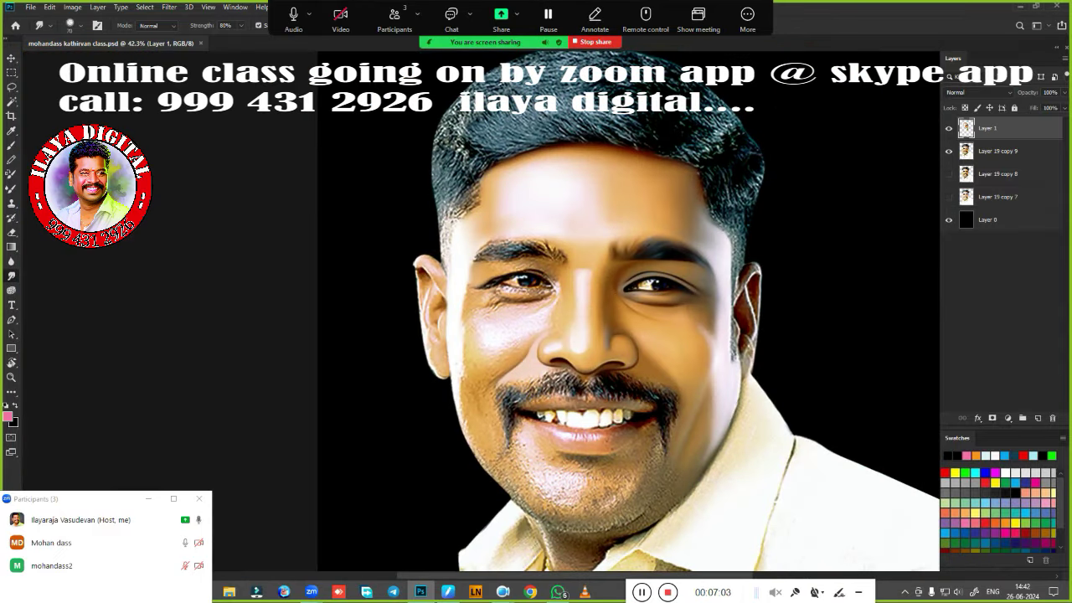
{"action": "scroll", "coordinate": [648, 324], "scroll_direction": "up", "scroll_amount": 3}
{"action": "scroll", "coordinate": [708, 318], "scroll_direction": "up", "scroll_amount": 2}
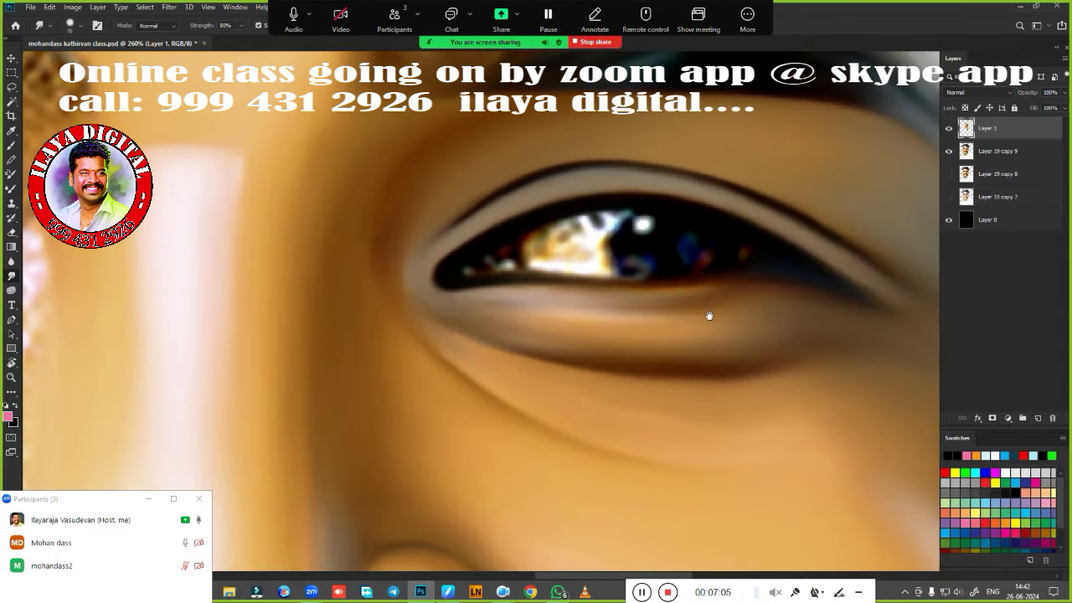
{"action": "scroll", "coordinate": [642, 344], "scroll_direction": "up", "scroll_amount": 1}
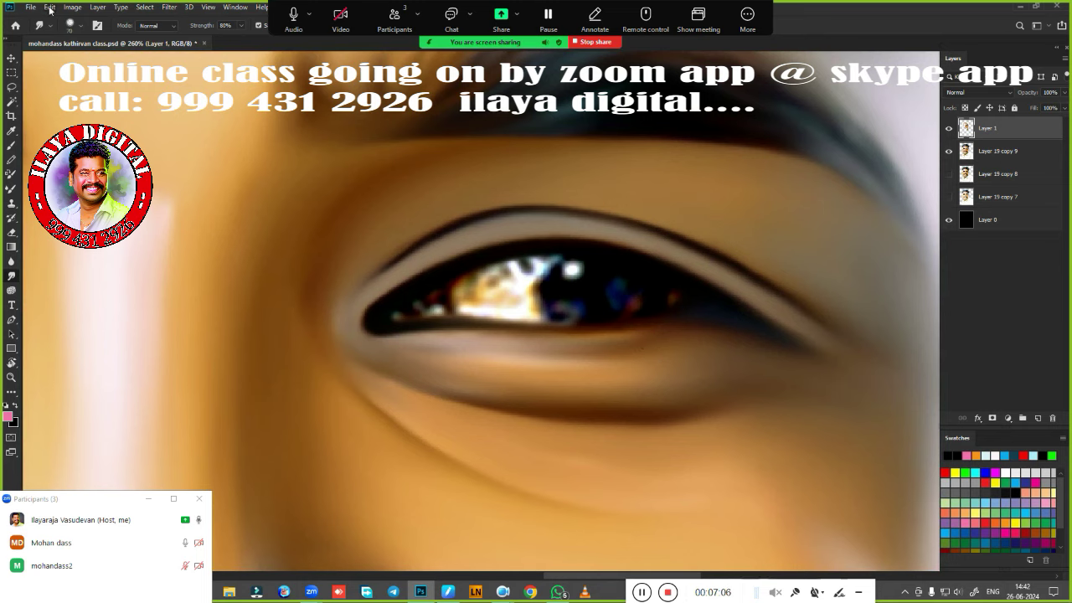
Draw a circular Elliptical Marquee selection over the right eye's pupil, nudged slightly right.
{"action": "left_click", "coordinate": [12, 74]}
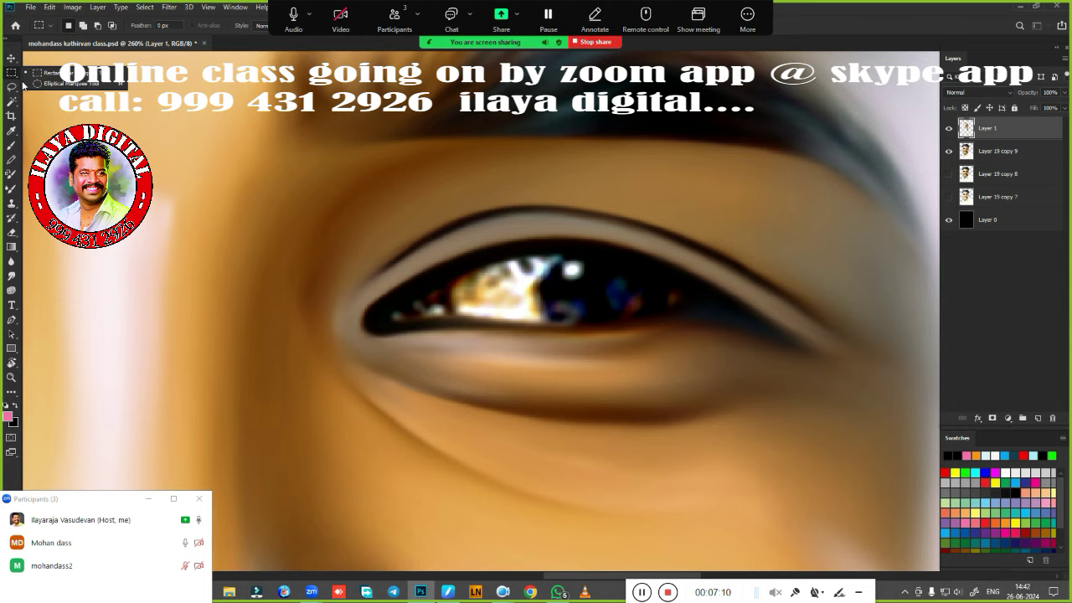
{"action": "left_click", "coordinate": [41, 84]}
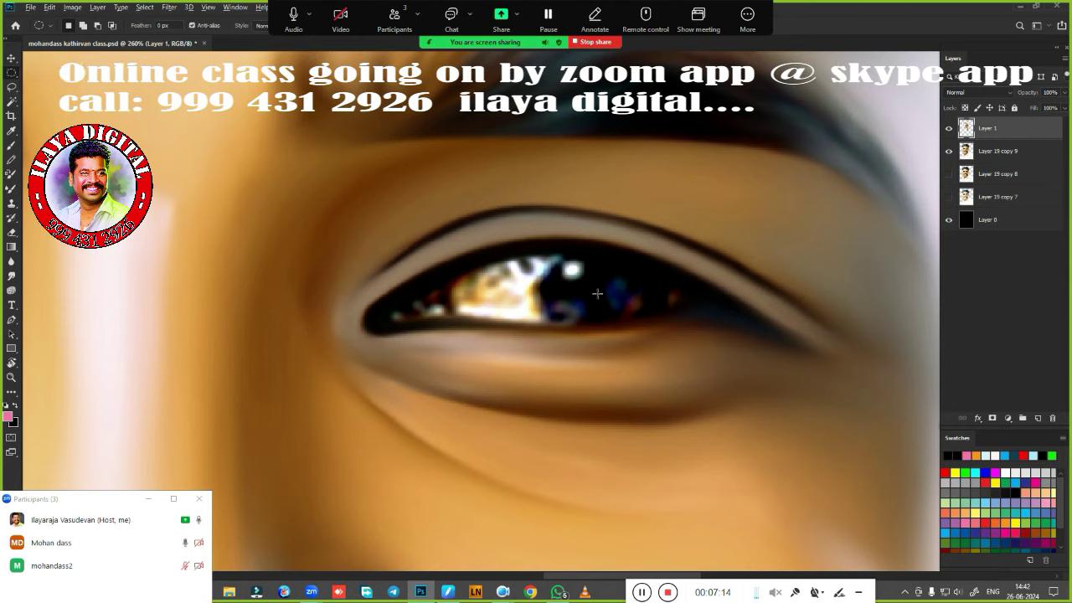
{"action": "left_click_drag", "start_coordinate": [598, 293], "coordinate": [651, 351]}
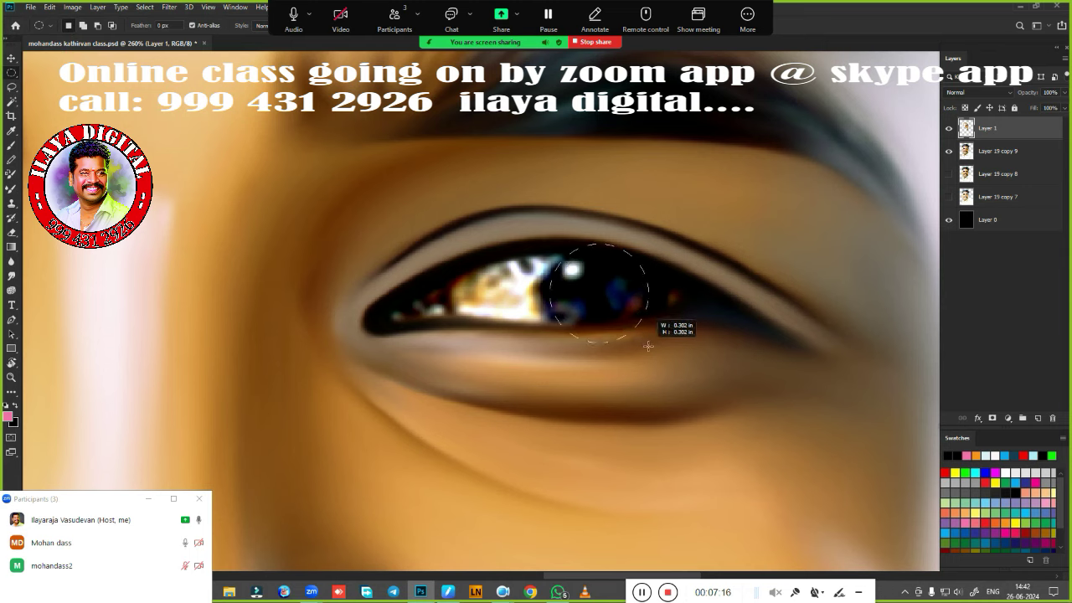
{"action": "left_click_drag", "start_coordinate": [652, 351], "coordinate": [661, 363]}
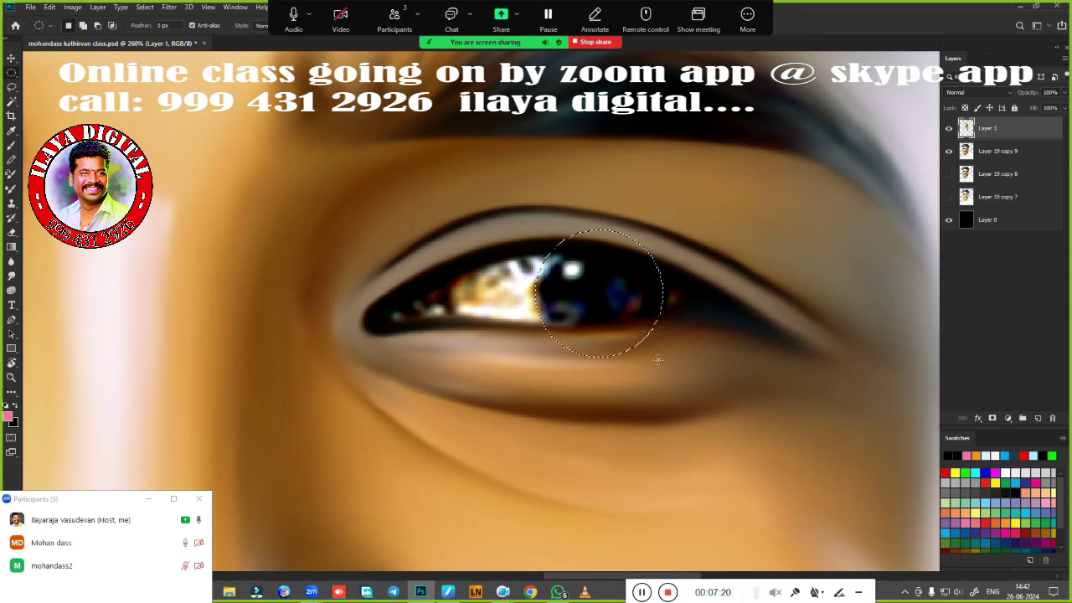
{"action": "key", "text": "Right"}
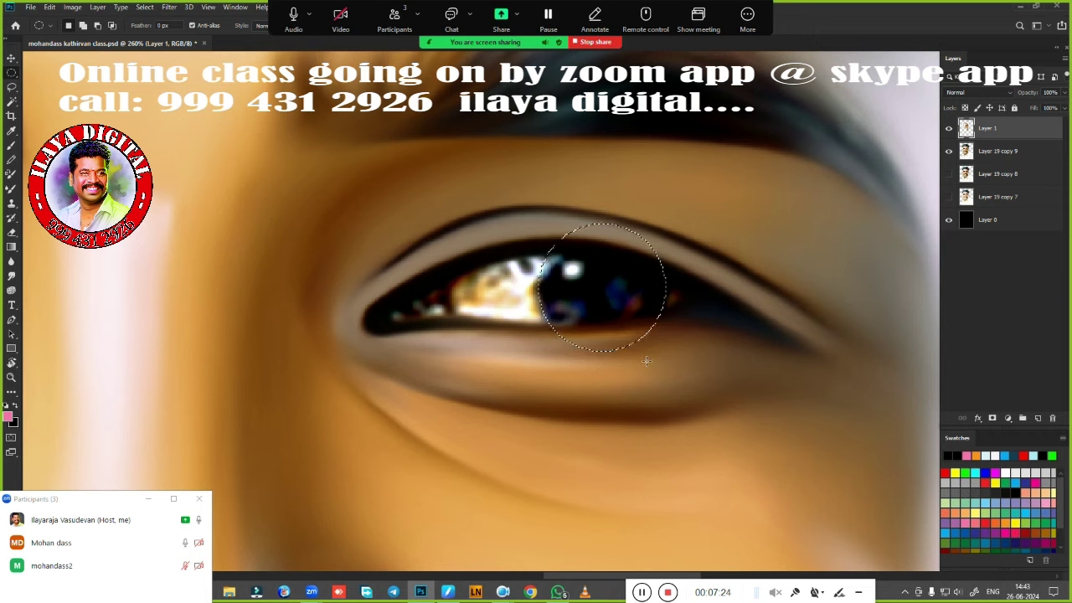
Smudge the pupil smooth inside the selection and add a new Layer 2 with Layer 1 visible.
{"action": "key", "text": "r"}
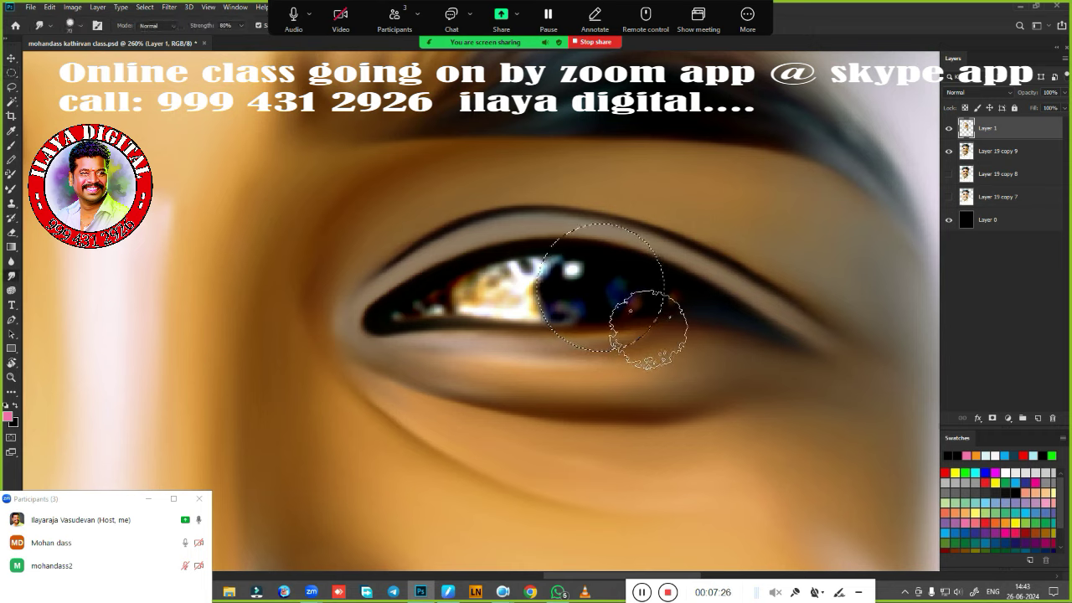
{"action": "mouse_move", "coordinate": [572, 269]}
{"action": "left_mouse_down"}
{"action": "mouse_move", "coordinate": [594, 278]}
{"action": "mouse_move", "coordinate": [567, 313]}
{"action": "mouse_move", "coordinate": [625, 282]}
{"action": "mouse_move", "coordinate": [634, 306]}
{"action": "left_mouse_up"}
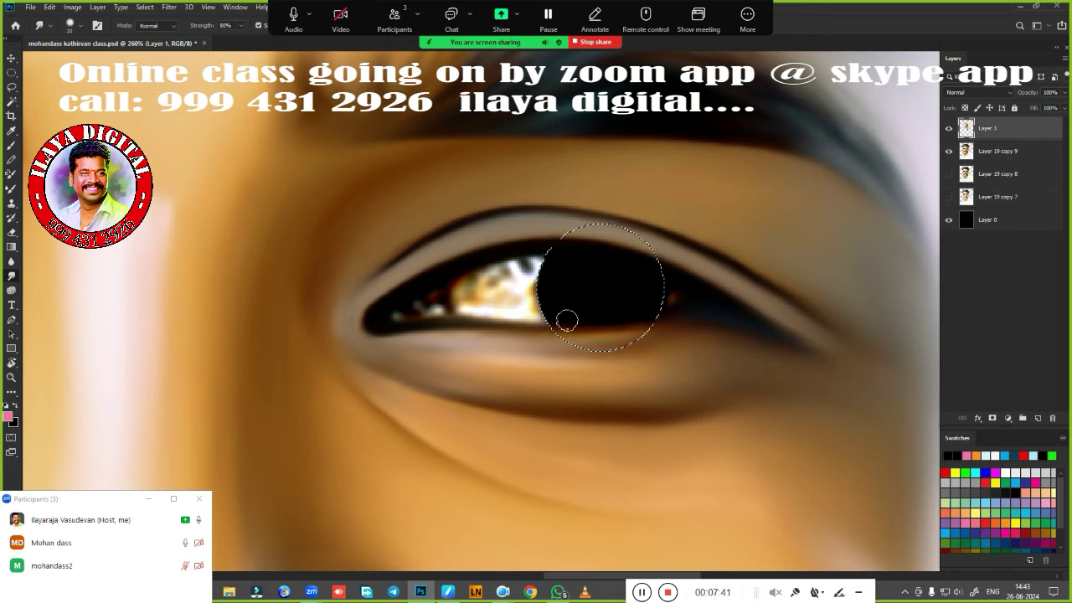
{"action": "left_click", "coordinate": [1039, 417]}
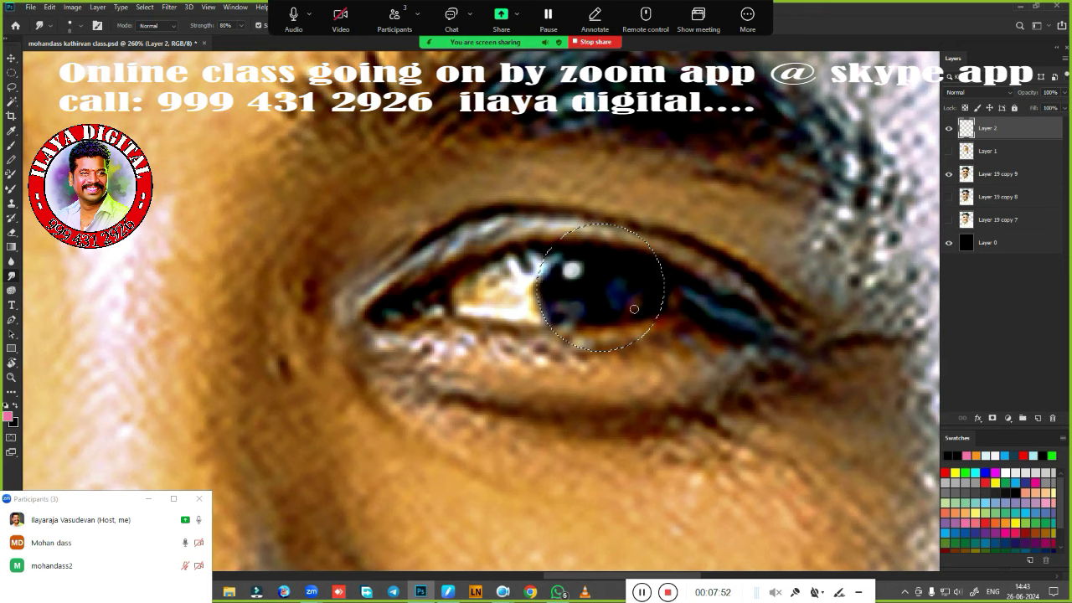
{"action": "left_click", "coordinate": [949, 151]}
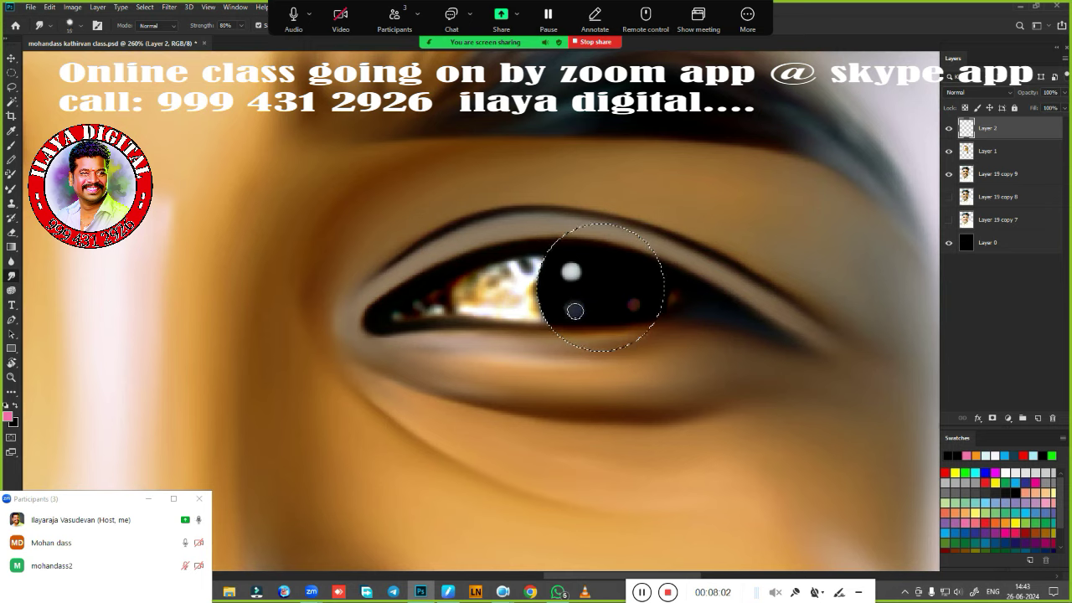
Soften the reddish spot in the pupil.
{"action": "left_click", "coordinate": [632, 304]}
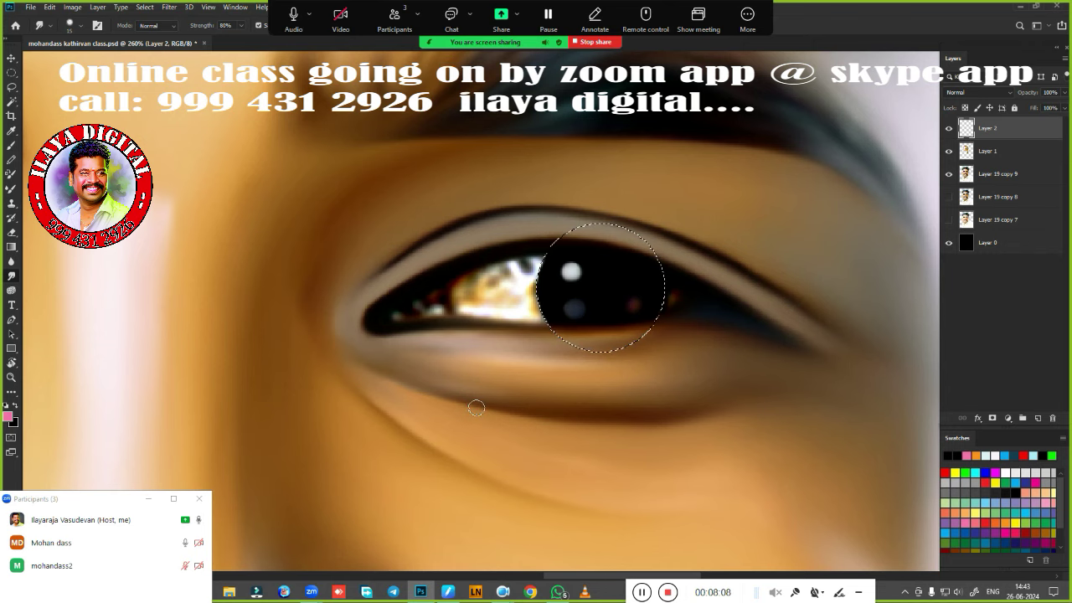
{"action": "left_click_drag", "start_coordinate": [579, 407], "coordinate": [609, 358]}
{"action": "scroll", "coordinate": [610, 358], "scroll_direction": "down", "scroll_amount": 3}
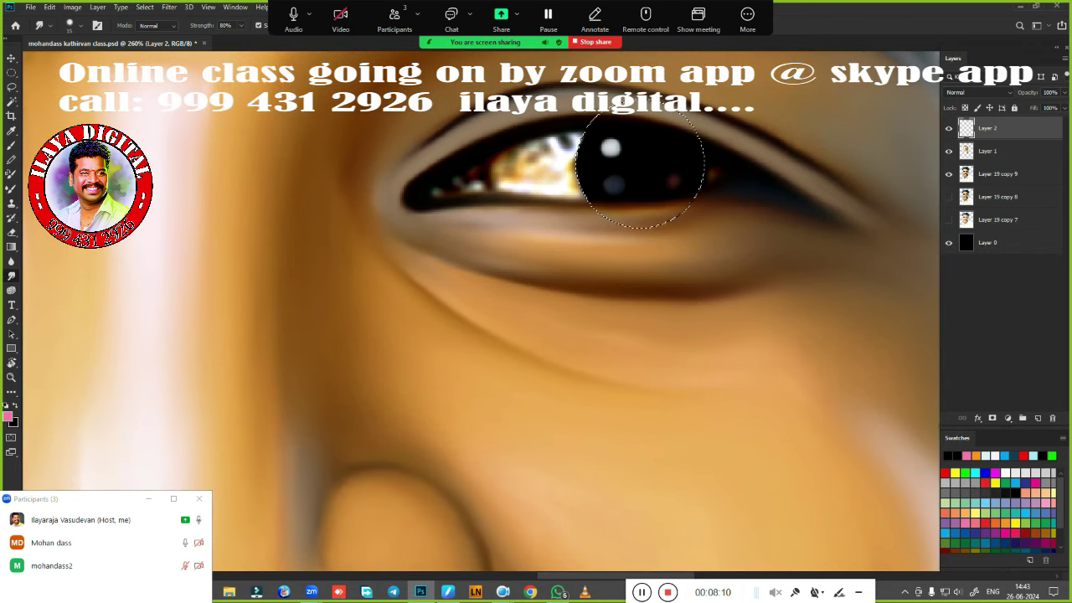
{"action": "scroll", "coordinate": [510, 318], "scroll_direction": "up", "scroll_amount": 2}
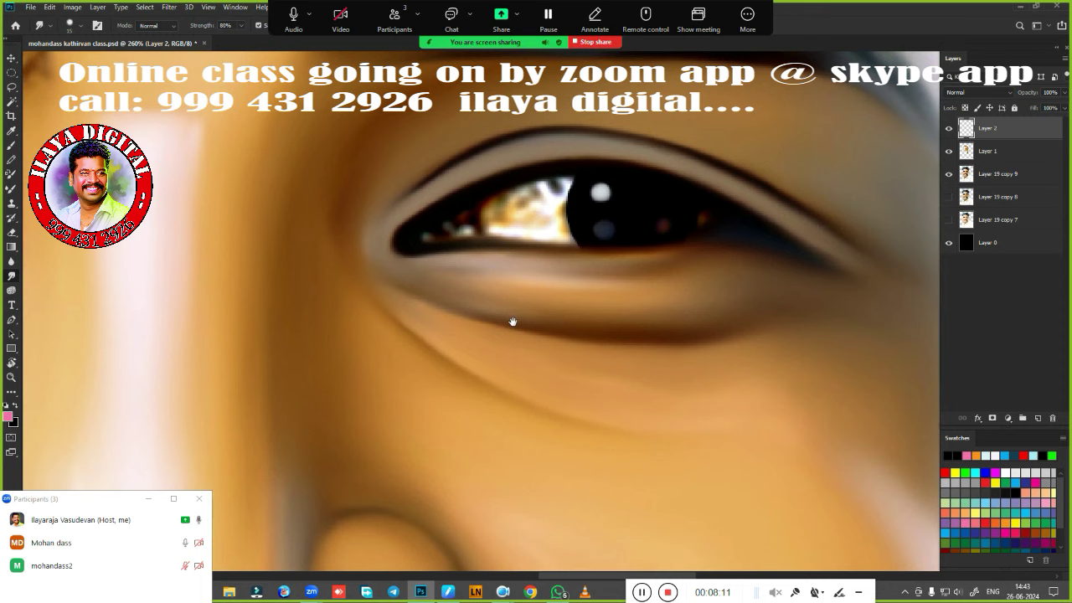
Load the Mixer Brush with a light blue swatch colour.
{"action": "left_click", "coordinate": [1008, 456]}
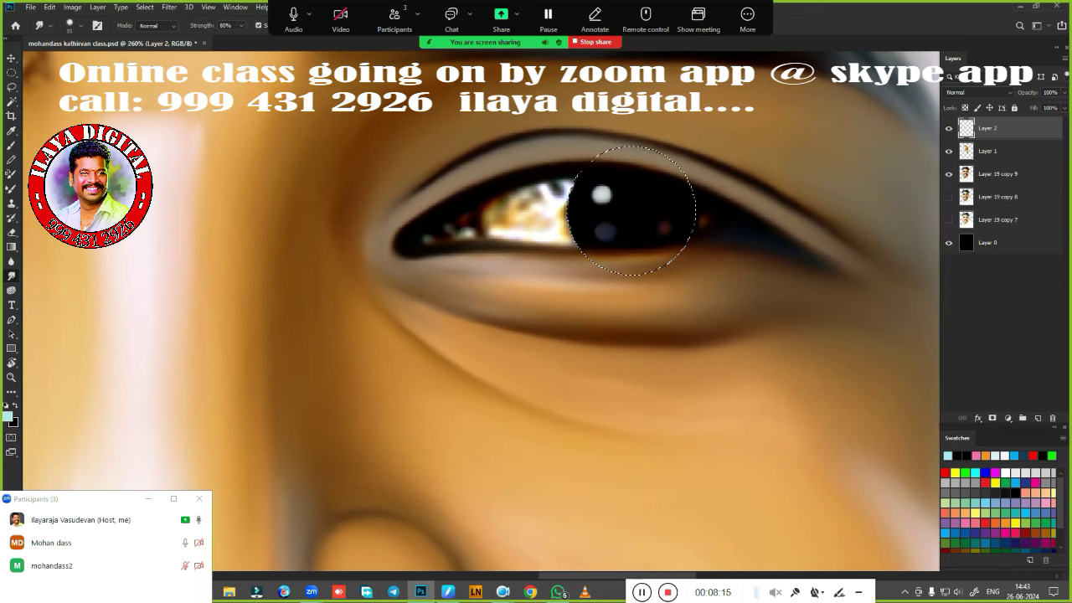
{"action": "key", "text": "b"}
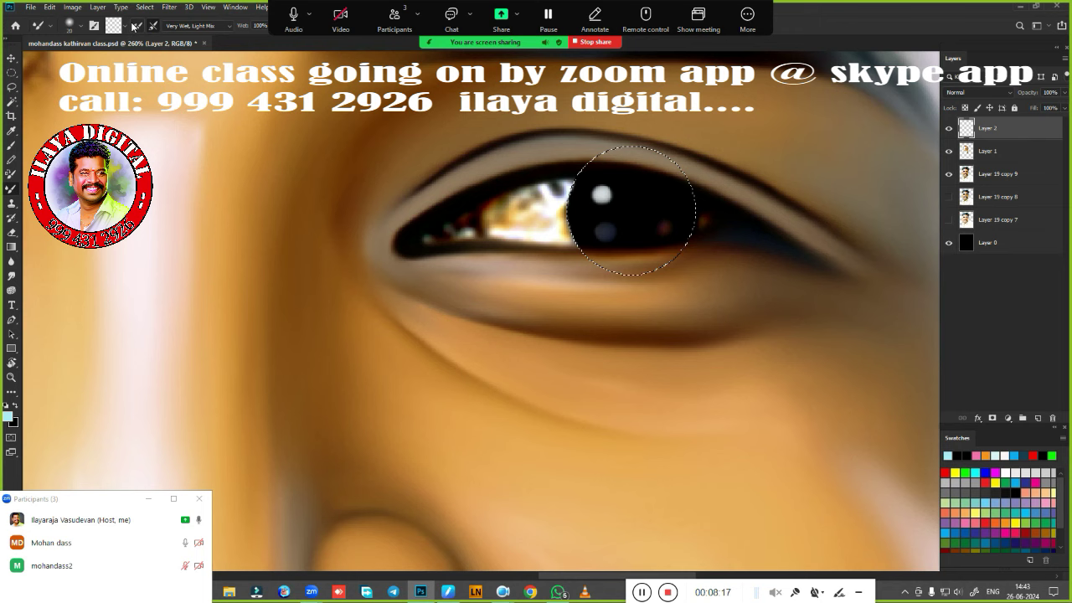
{"action": "left_click", "coordinate": [134, 26]}
{"action": "left_click", "coordinate": [112, 26]}
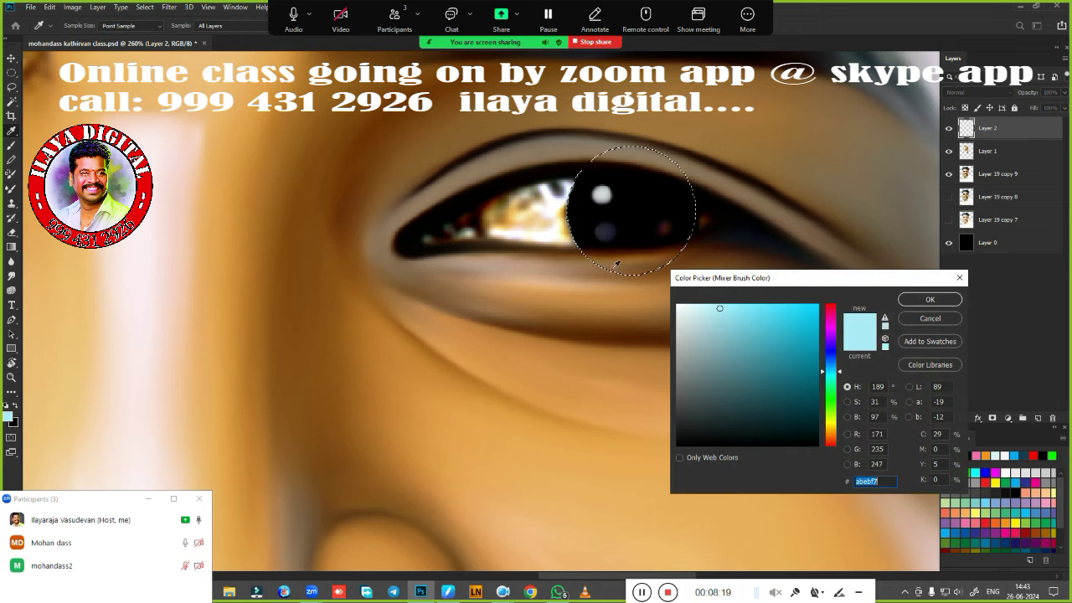
{"action": "left_click", "coordinate": [929, 299]}
Brush pale blue-white over the eye white left and right of the iris and into the inner corner.
{"action": "scroll", "coordinate": [586, 290], "scroll_direction": "up", "scroll_amount": 3}
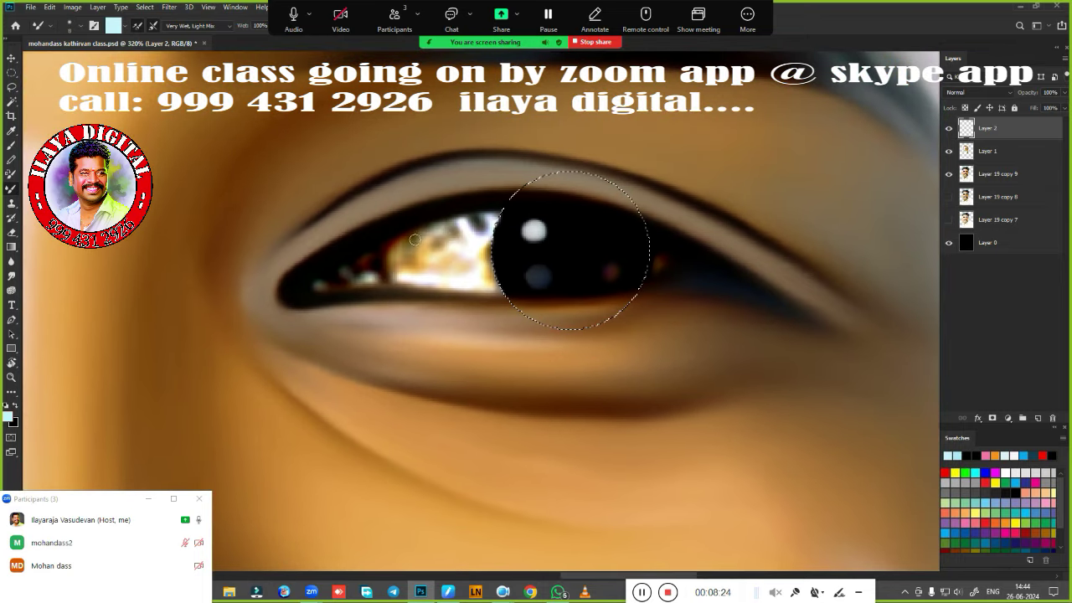
{"action": "mouse_move", "coordinate": [414, 239]}
{"action": "left_mouse_down"}
{"action": "mouse_move", "coordinate": [435, 260]}
{"action": "mouse_move", "coordinate": [473, 239]}
{"action": "mouse_move", "coordinate": [394, 251]}
{"action": "mouse_move", "coordinate": [452, 222]}
{"action": "mouse_move", "coordinate": [499, 226]}
{"action": "mouse_move", "coordinate": [453, 250]}
{"action": "mouse_move", "coordinate": [390, 243]}
{"action": "mouse_move", "coordinate": [469, 220]}
{"action": "left_mouse_up"}
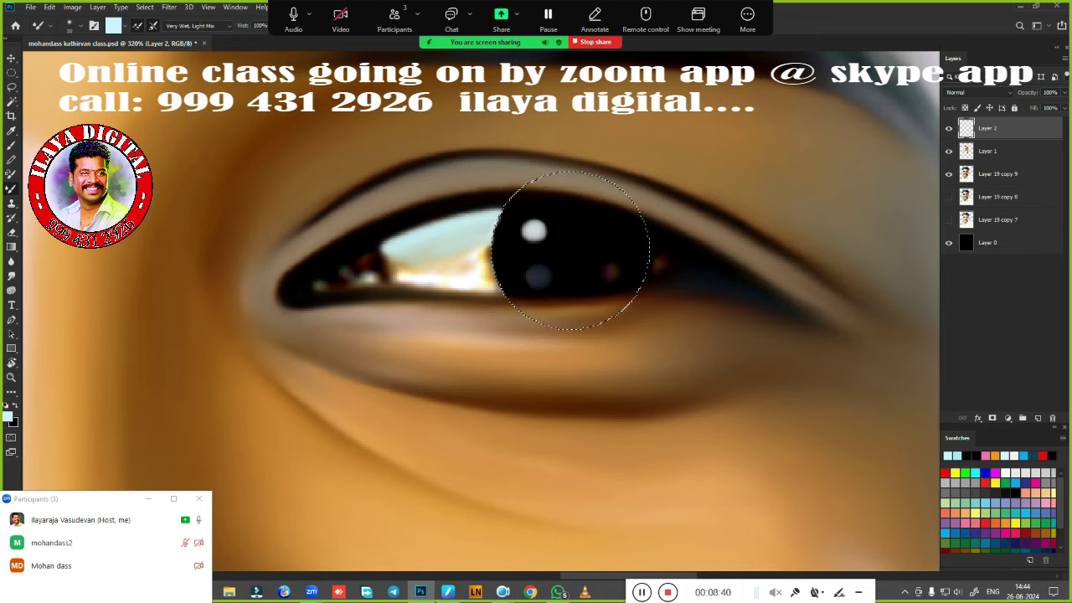
{"action": "mouse_move", "coordinate": [410, 258]}
{"action": "left_mouse_down"}
{"action": "mouse_move", "coordinate": [392, 268]}
{"action": "mouse_move", "coordinate": [394, 281]}
{"action": "mouse_move", "coordinate": [444, 291]}
{"action": "left_mouse_up"}
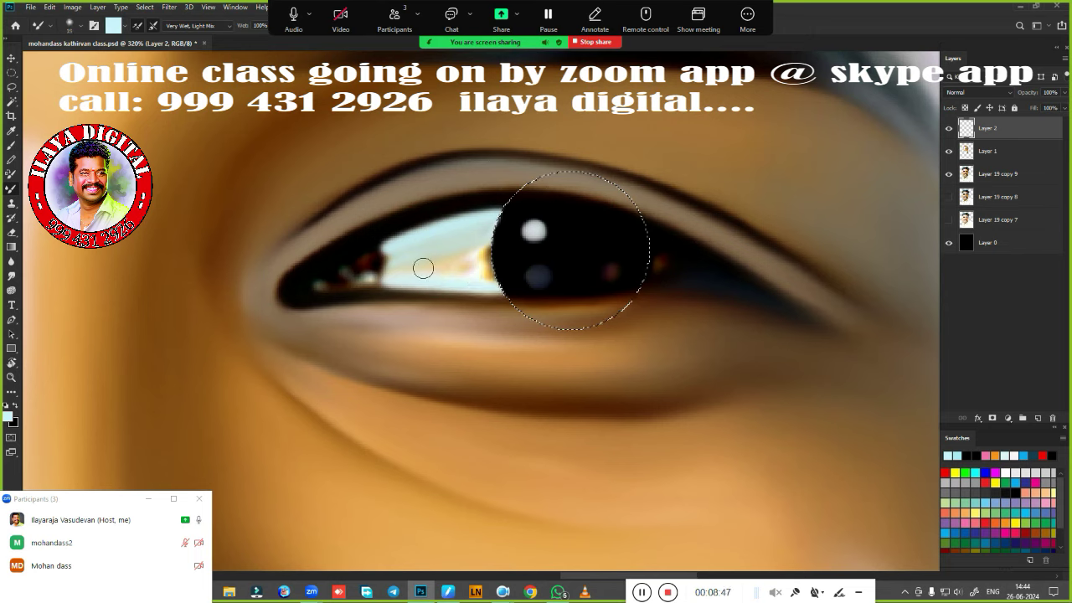
{"action": "mouse_move", "coordinate": [399, 266]}
{"action": "left_mouse_down"}
{"action": "mouse_move", "coordinate": [411, 251]}
{"action": "mouse_move", "coordinate": [382, 263]}
{"action": "mouse_move", "coordinate": [474, 264]}
{"action": "left_mouse_up"}
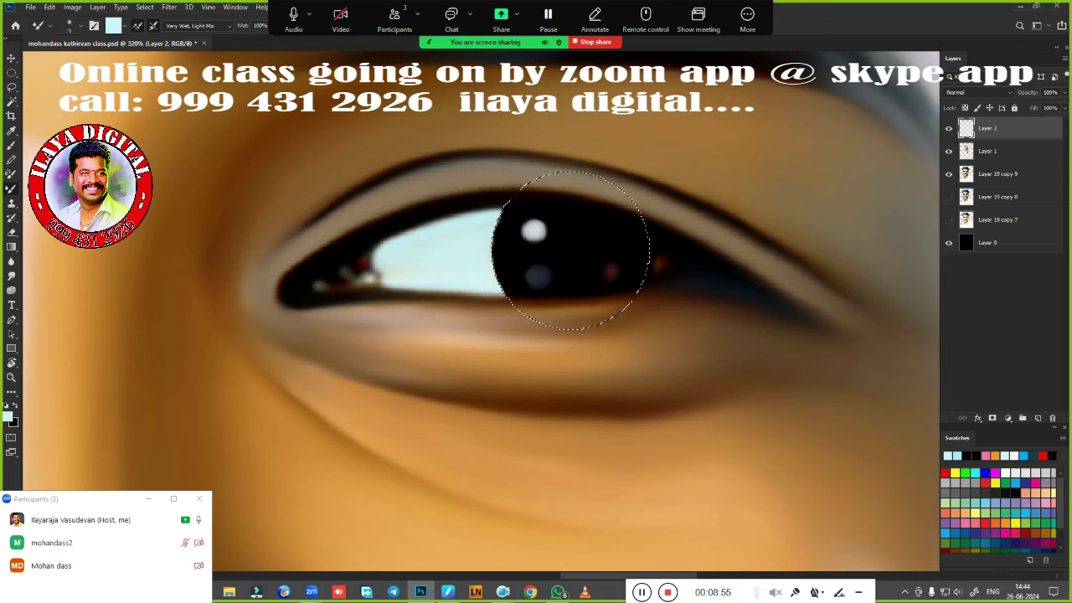
{"action": "mouse_move", "coordinate": [392, 282]}
{"action": "left_mouse_down"}
{"action": "mouse_move", "coordinate": [378, 257]}
{"action": "mouse_move", "coordinate": [387, 284]}
{"action": "left_mouse_up"}
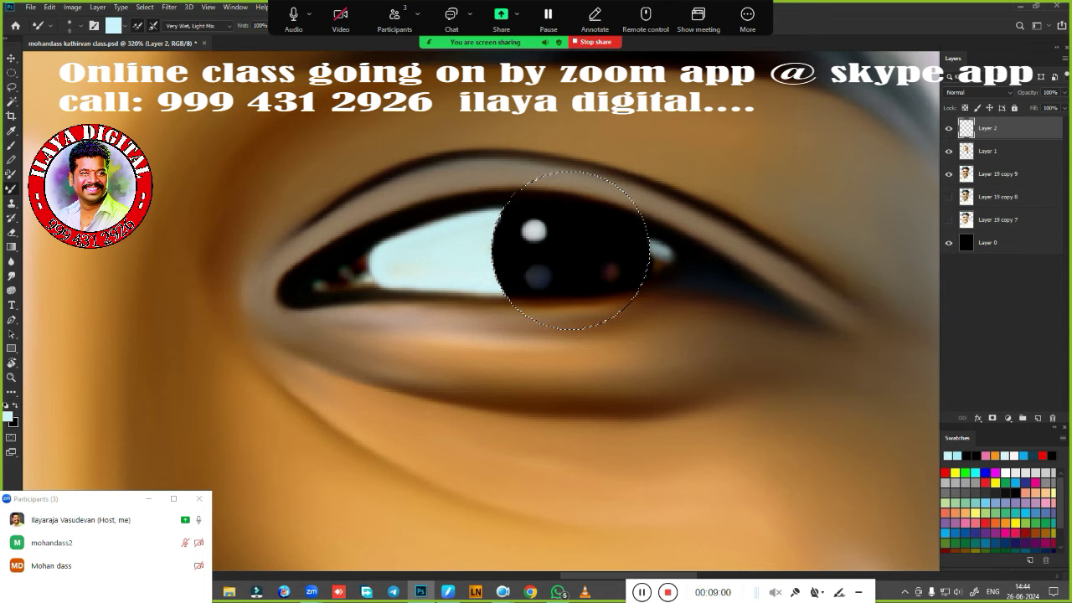
{"action": "left_click_drag", "start_coordinate": [676, 253], "coordinate": [678, 264]}
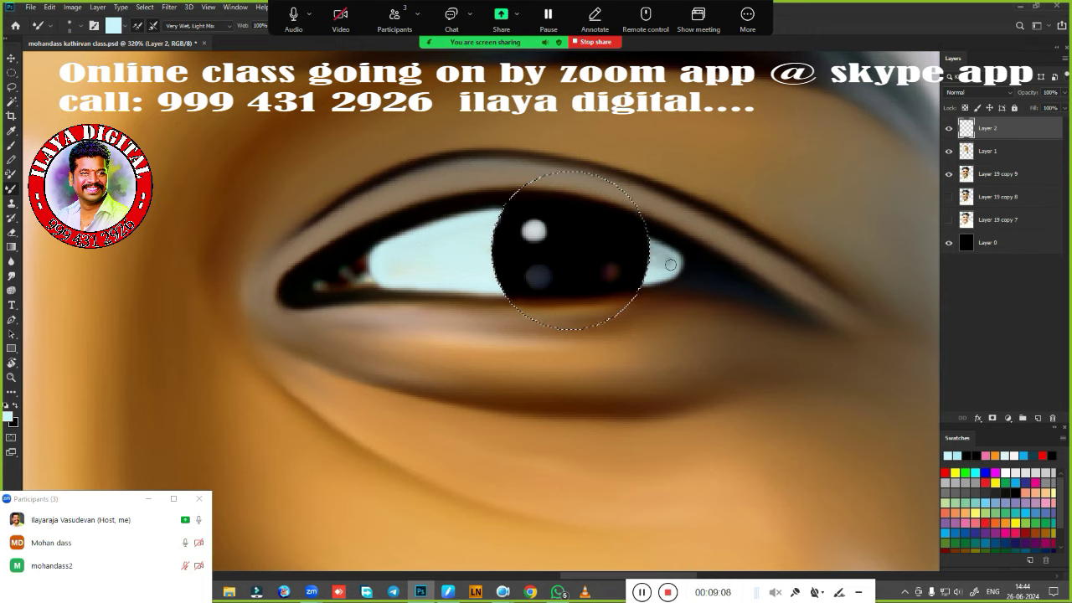
{"action": "left_click", "coordinate": [949, 473]}
Paint red strokes along the eye's inner corner and lower inner eyelid.
{"action": "left_click_drag", "start_coordinate": [318, 285], "coordinate": [374, 248]}
{"action": "mouse_move", "coordinate": [326, 287]}
{"action": "left_mouse_down"}
{"action": "mouse_move", "coordinate": [369, 284]}
{"action": "mouse_move", "coordinate": [369, 260]}
{"action": "mouse_move", "coordinate": [365, 277]}
{"action": "mouse_move", "coordinate": [347, 269]}
{"action": "mouse_move", "coordinate": [363, 259]}
{"action": "left_mouse_up"}
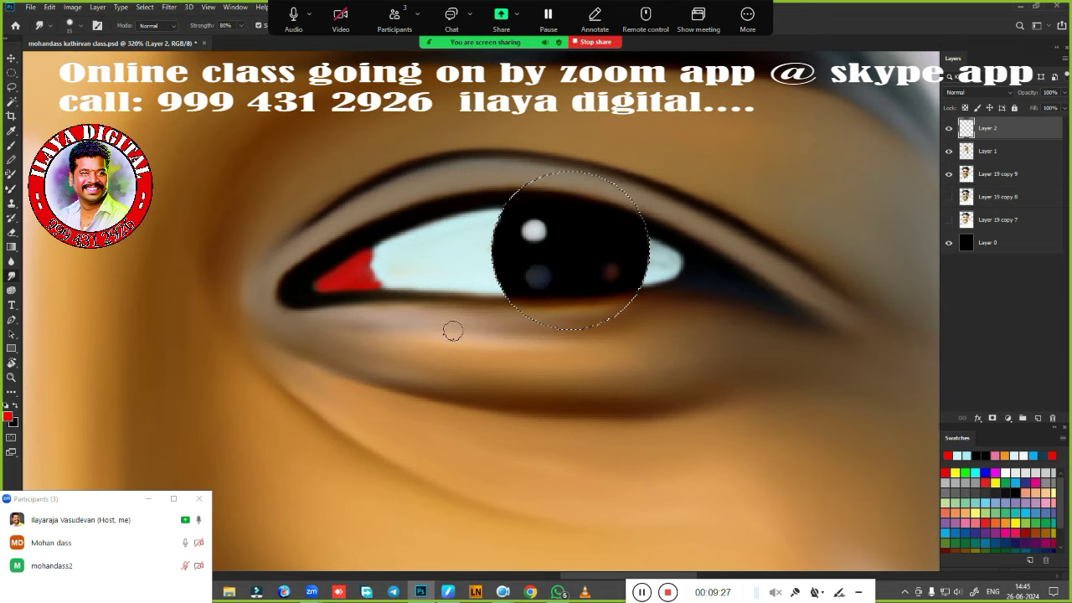
{"action": "mouse_move", "coordinate": [414, 397]}
{"action": "left_mouse_down"}
{"action": "mouse_move", "coordinate": [554, 370]}
{"action": "mouse_move", "coordinate": [544, 400]}
{"action": "left_mouse_up"}
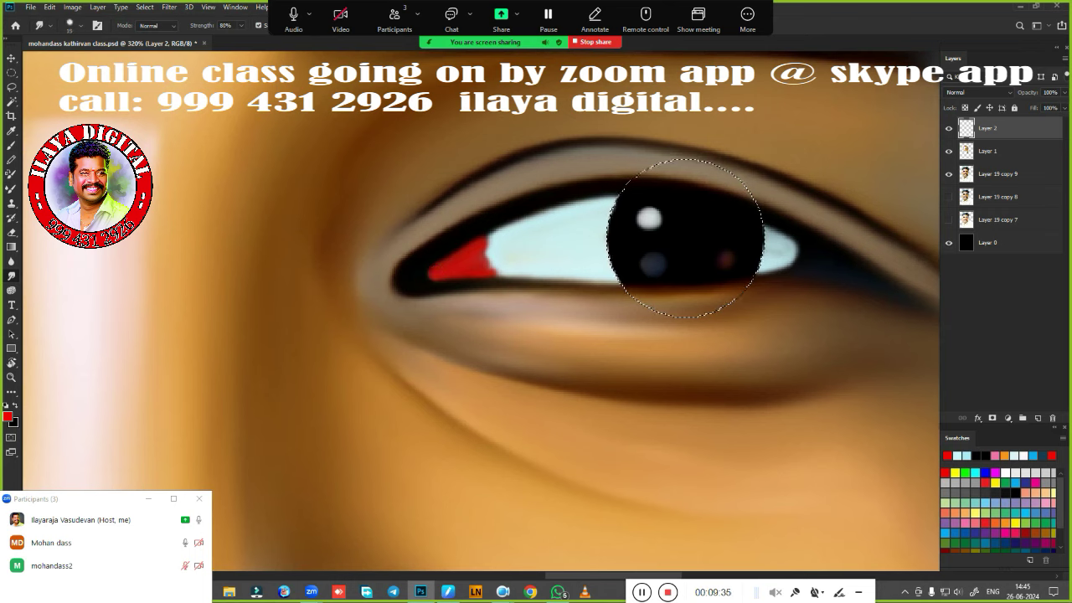
Smudge the red into the eye white as a soft pink blend along the lower lid.
{"action": "left_click_drag", "start_coordinate": [455, 257], "coordinate": [490, 246]}
{"action": "mouse_move", "coordinate": [468, 276]}
{"action": "left_mouse_down"}
{"action": "mouse_move", "coordinate": [485, 248]}
{"action": "mouse_move", "coordinate": [501, 261]}
{"action": "left_mouse_up"}
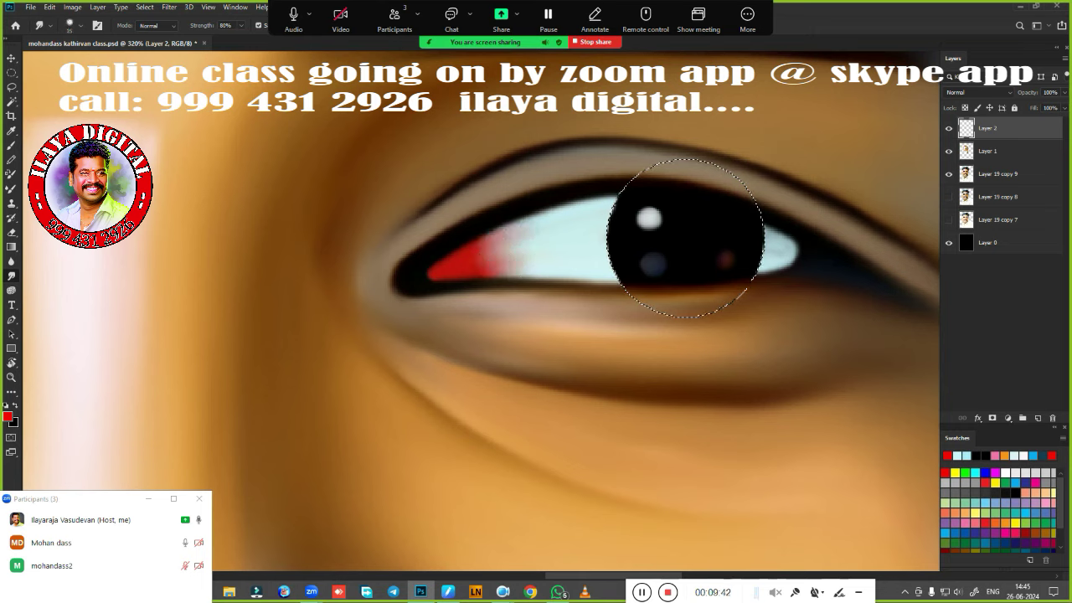
{"action": "mouse_move", "coordinate": [445, 271]}
{"action": "left_mouse_down"}
{"action": "mouse_move", "coordinate": [566, 273]}
{"action": "mouse_move", "coordinate": [550, 225]}
{"action": "mouse_move", "coordinate": [473, 270]}
{"action": "mouse_move", "coordinate": [549, 271]}
{"action": "left_mouse_up"}
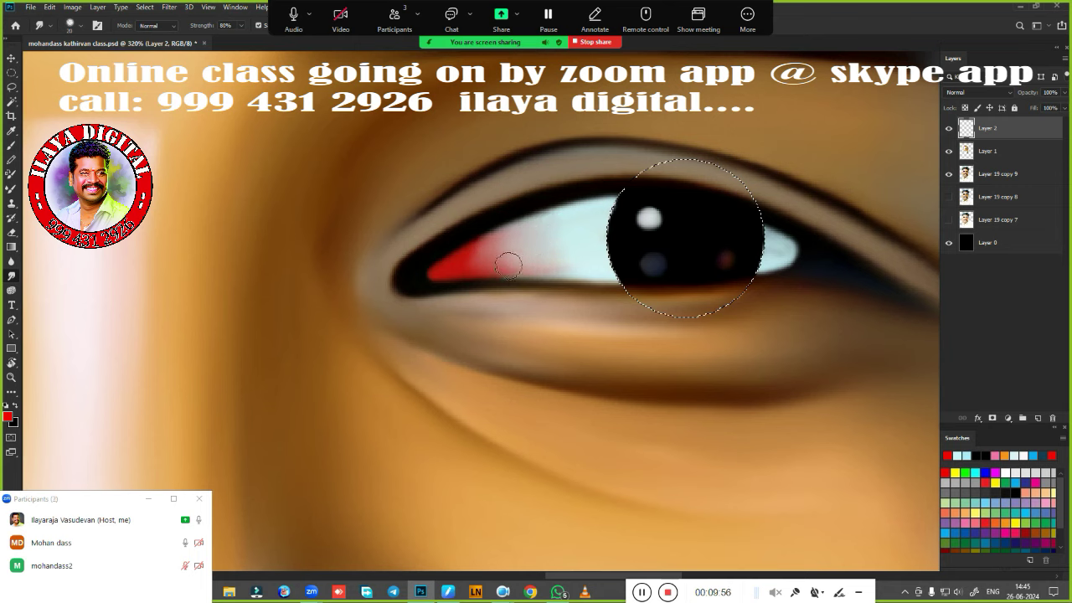
{"action": "mouse_move", "coordinate": [512, 266]}
{"action": "left_mouse_down"}
{"action": "mouse_move", "coordinate": [580, 268]}
{"action": "mouse_move", "coordinate": [502, 253]}
{"action": "mouse_move", "coordinate": [477, 261]}
{"action": "left_mouse_up"}
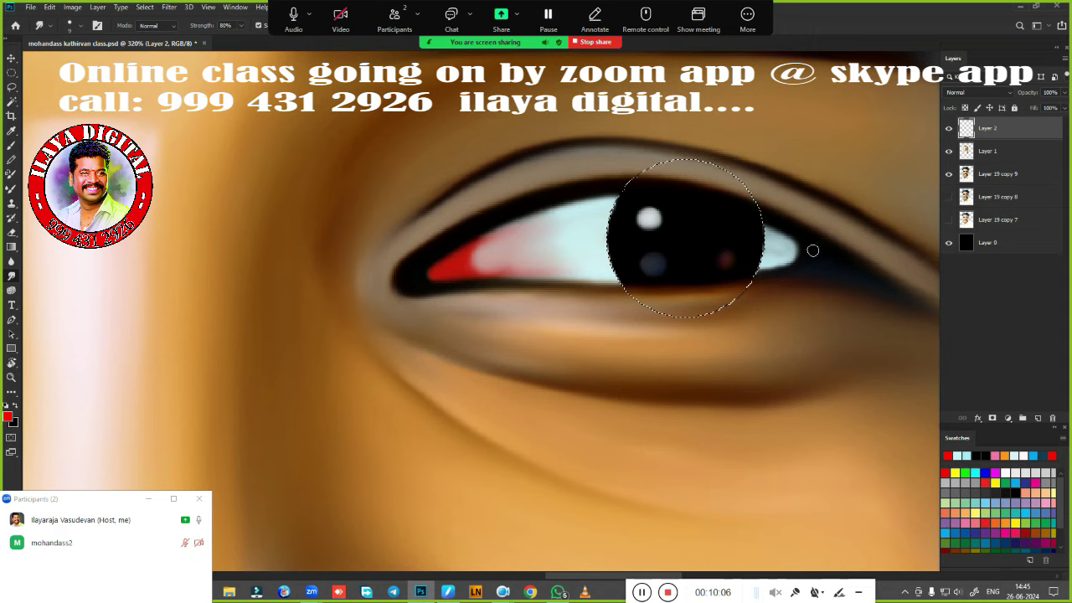
{"action": "left_click_drag", "start_coordinate": [812, 251], "coordinate": [777, 229]}
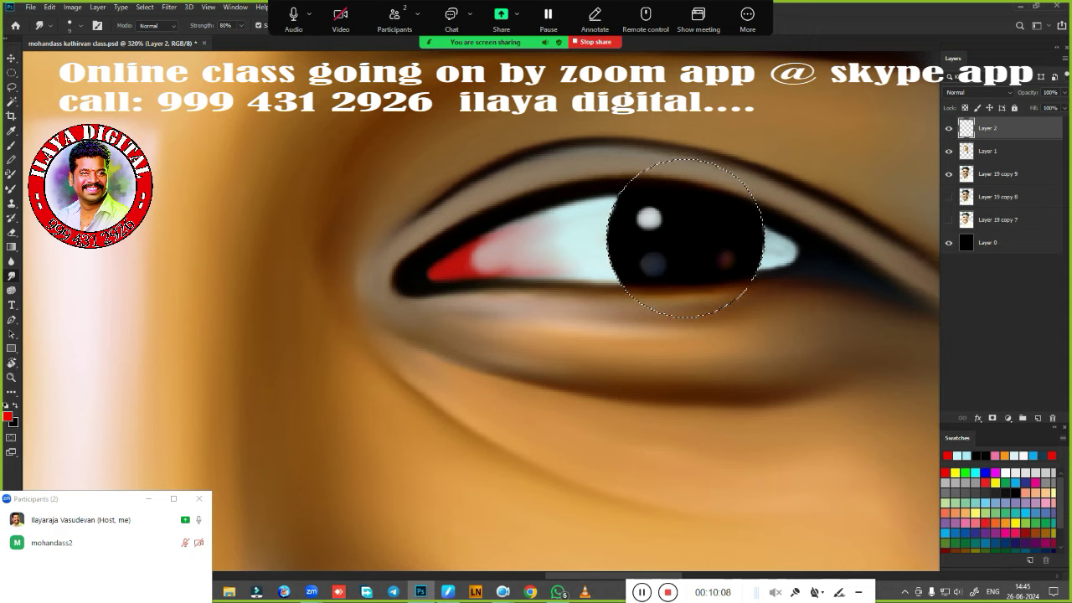
{"action": "mouse_move", "coordinate": [800, 247]}
{"action": "left_mouse_down"}
{"action": "mouse_move", "coordinate": [795, 265]}
{"action": "mouse_move", "coordinate": [783, 242]}
{"action": "mouse_move", "coordinate": [759, 248]}
{"action": "left_mouse_up"}
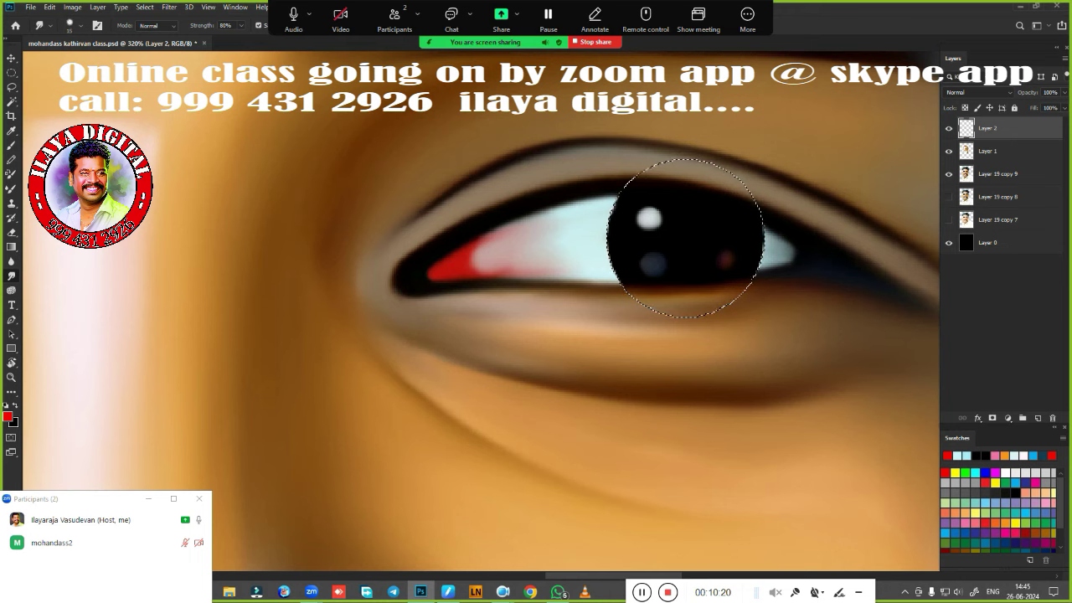
Fit the portrait on screen, pan and zoom around the face, and switch to the Pen tool.
{"action": "key", "text": "ctrl+0"}
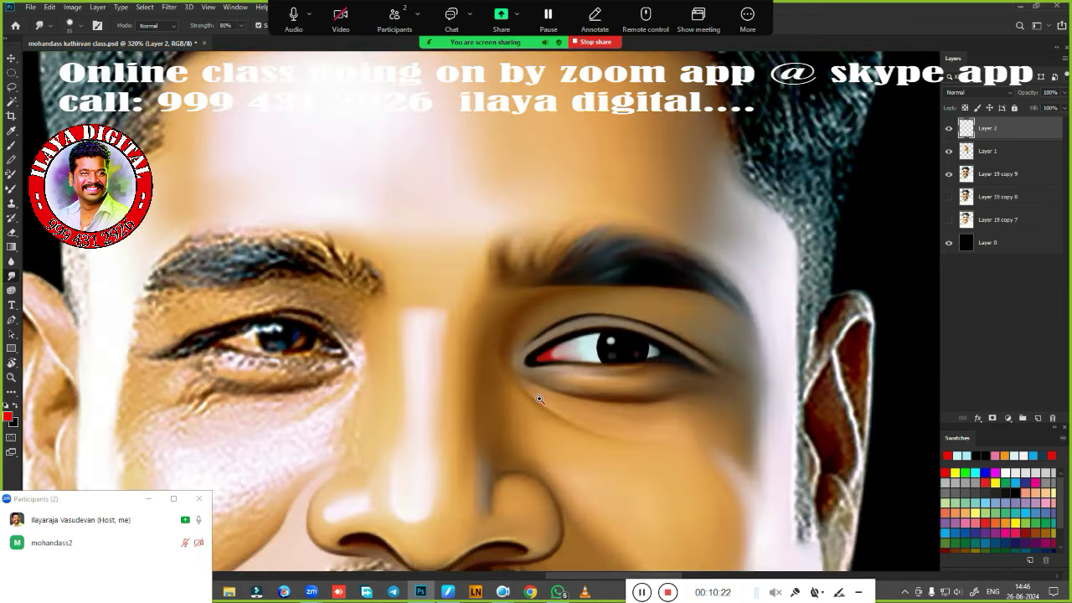
{"action": "left_click_drag", "start_coordinate": [565, 441], "coordinate": [550, 299]}
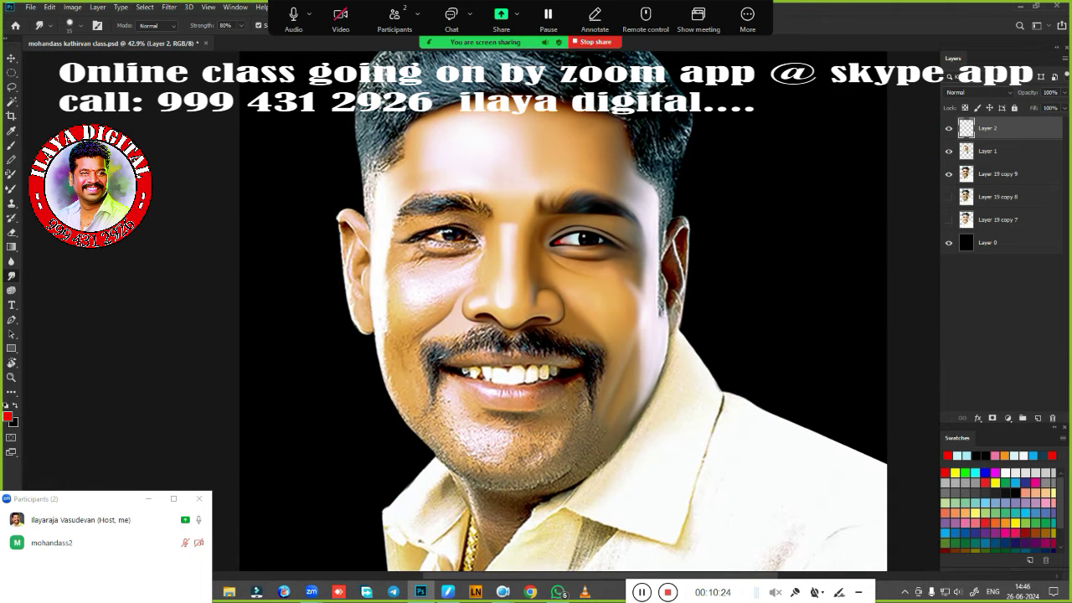
{"action": "left_click", "coordinate": [469, 301]}
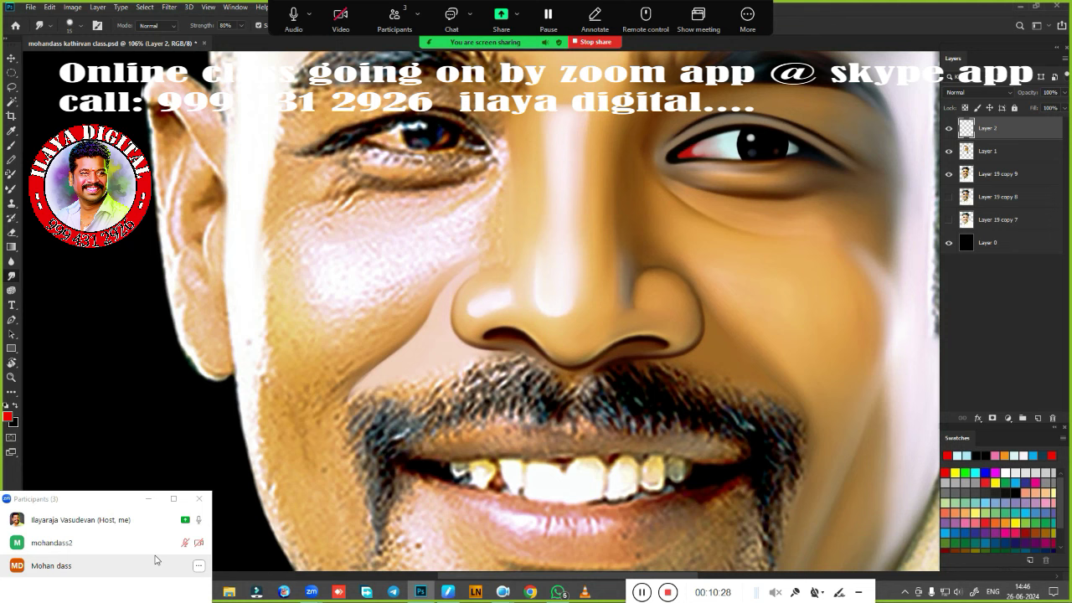
{"action": "scroll", "coordinate": [590, 458], "scroll_direction": "down", "scroll_amount": 3}
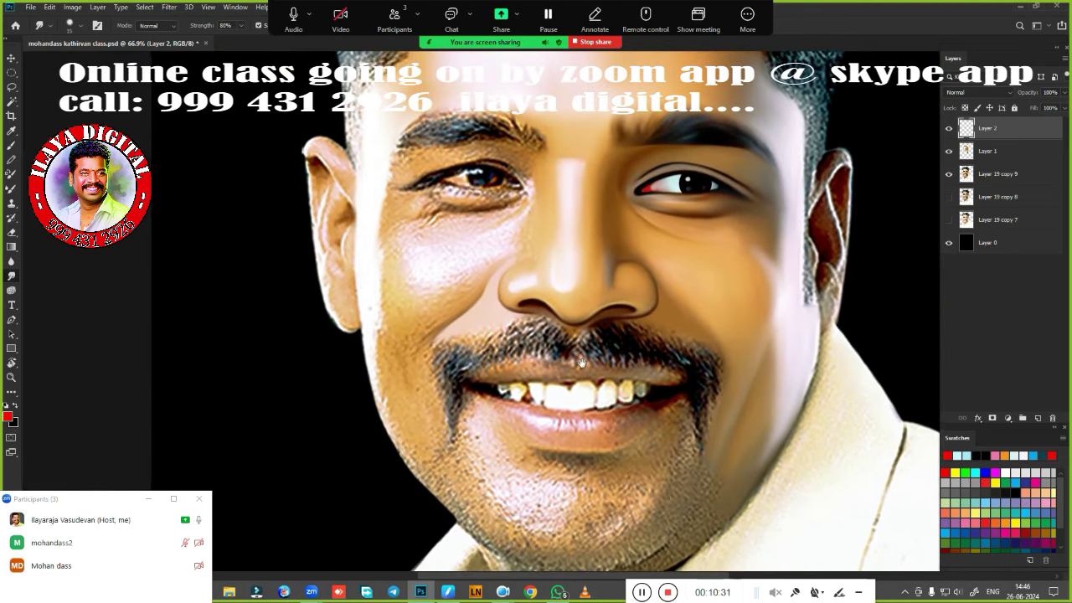
{"action": "mouse_move", "coordinate": [589, 458]}
{"action": "left_mouse_down"}
{"action": "mouse_move", "coordinate": [571, 337]}
{"action": "mouse_move", "coordinate": [532, 394]}
{"action": "left_mouse_up"}
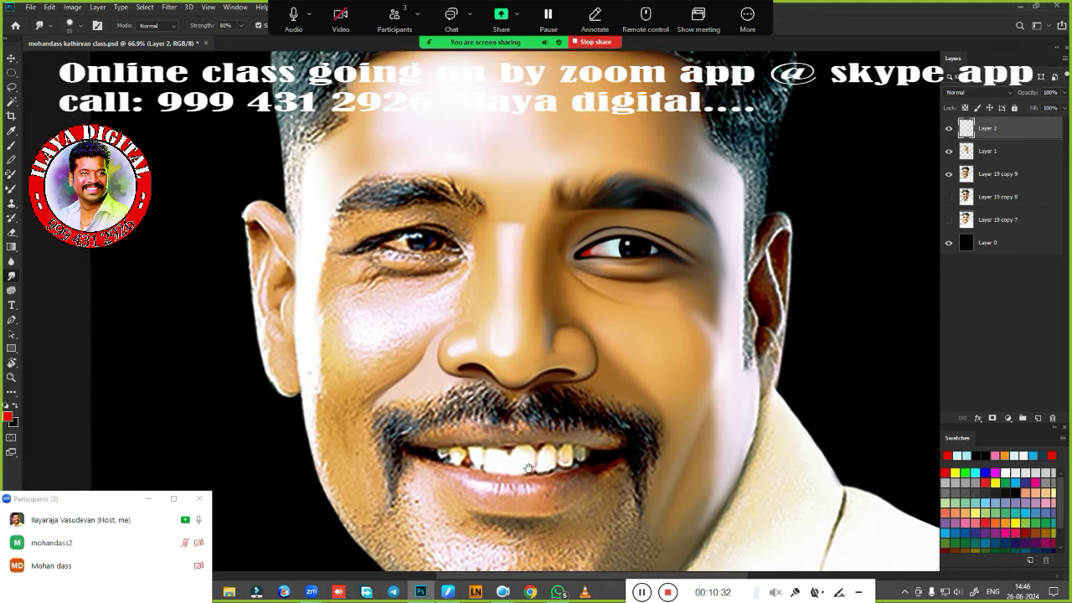
{"action": "scroll", "coordinate": [533, 394], "scroll_direction": "up", "scroll_amount": 3}
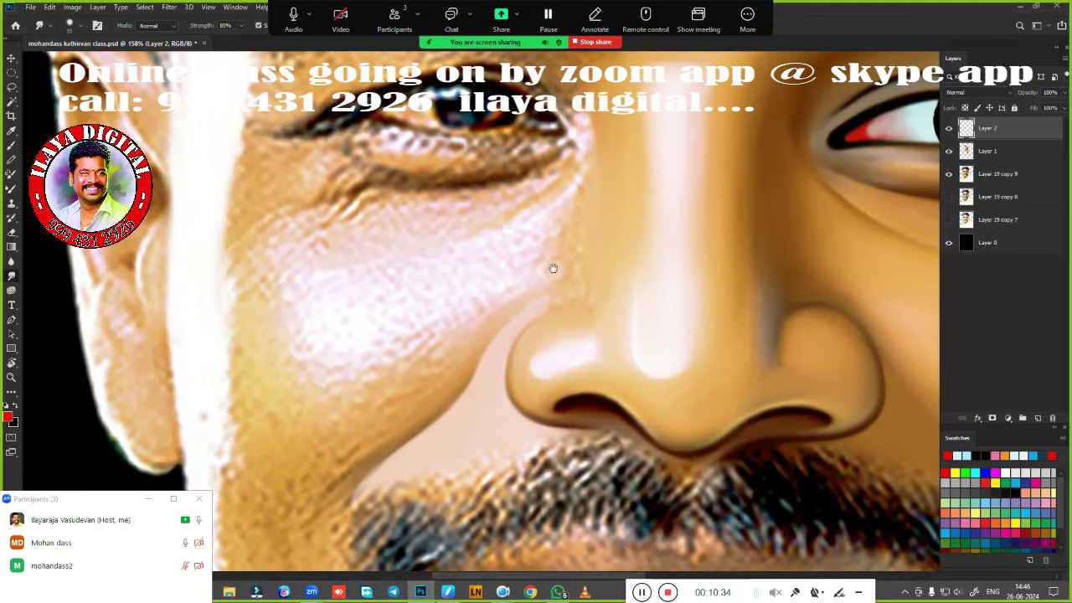
{"action": "left_click_drag", "start_coordinate": [550, 268], "coordinate": [496, 397]}
{"action": "key", "text": "p"}
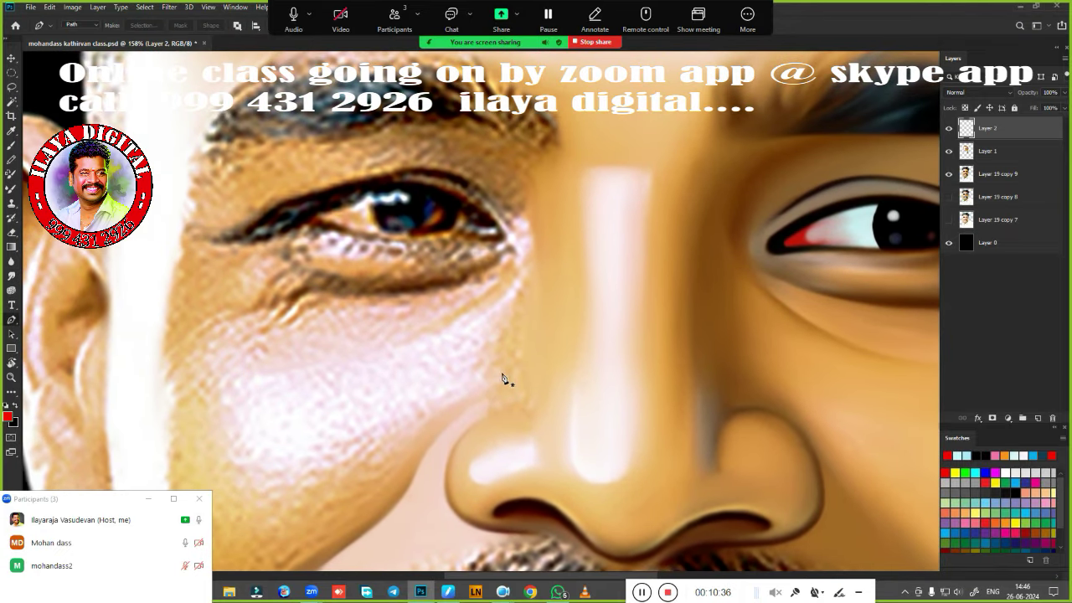
{"action": "scroll", "coordinate": [503, 371], "scroll_direction": "down", "scroll_amount": 1}
{"action": "scroll", "coordinate": [503, 359], "scroll_direction": "down", "scroll_amount": 1}
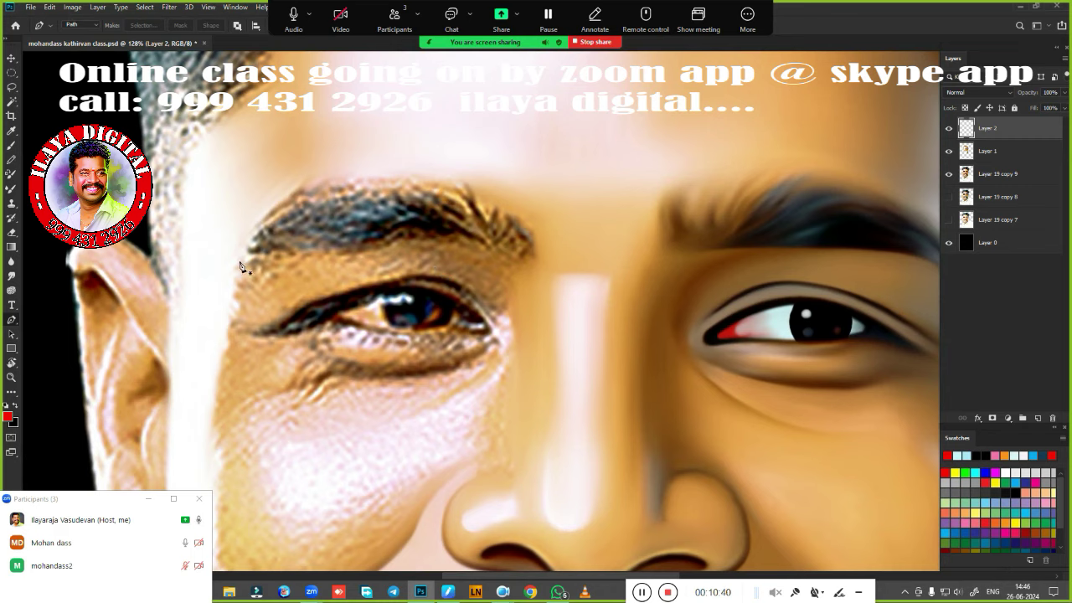
Start a pen path along the eyebrow, down beside the nose and back to the eye's inner corner.
{"action": "left_click_drag", "start_coordinate": [269, 252], "coordinate": [294, 256]}
{"action": "left_click_drag", "start_coordinate": [391, 239], "coordinate": [420, 232]}
{"action": "left_click_drag", "start_coordinate": [392, 248], "coordinate": [414, 242]}
{"action": "left_click", "coordinate": [534, 267]}
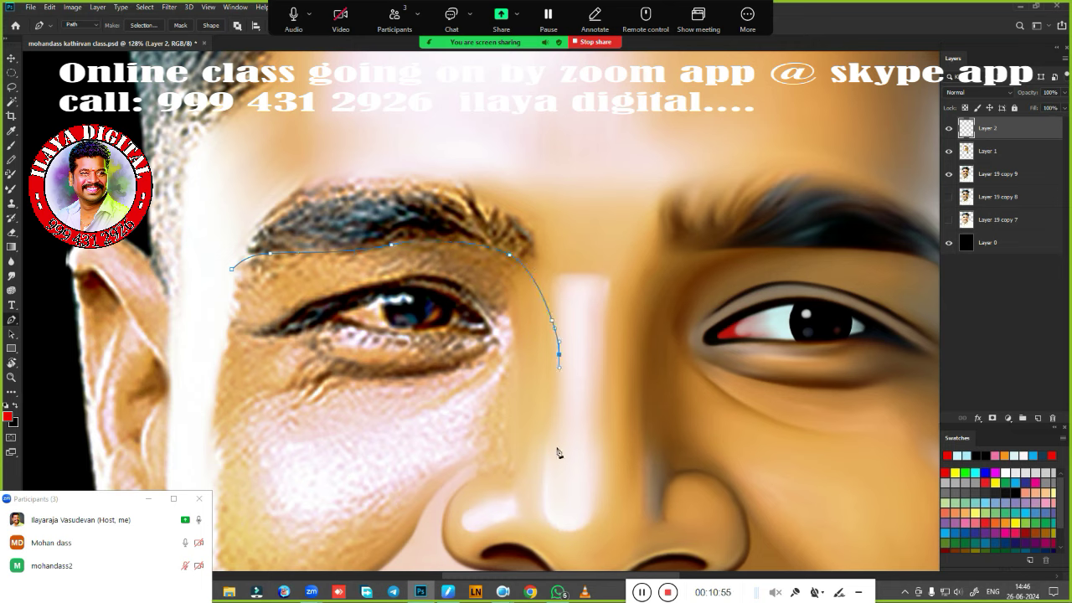
{"action": "left_click_drag", "start_coordinate": [534, 267], "coordinate": [536, 487]}
{"action": "left_click", "coordinate": [493, 408]}
{"action": "left_click_drag", "start_coordinate": [497, 321], "coordinate": [516, 346]}
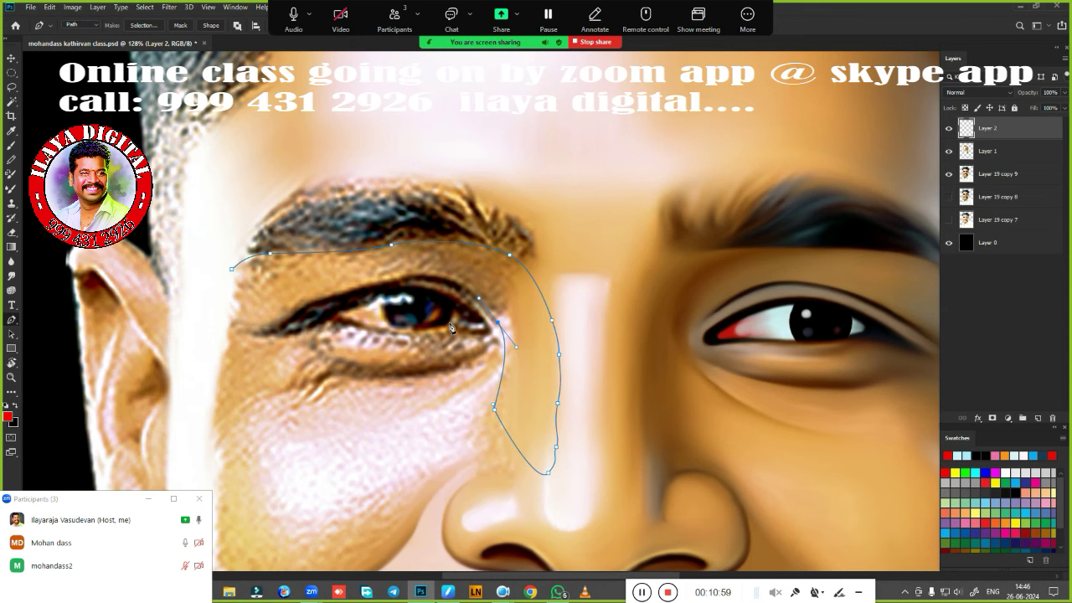
{"action": "left_click", "coordinate": [453, 330], "text": "ctrl"}
Continue the path along the upper eyelid past the outer corner and convert it to a selection.
{"action": "left_click", "coordinate": [470, 346], "text": "ctrl"}
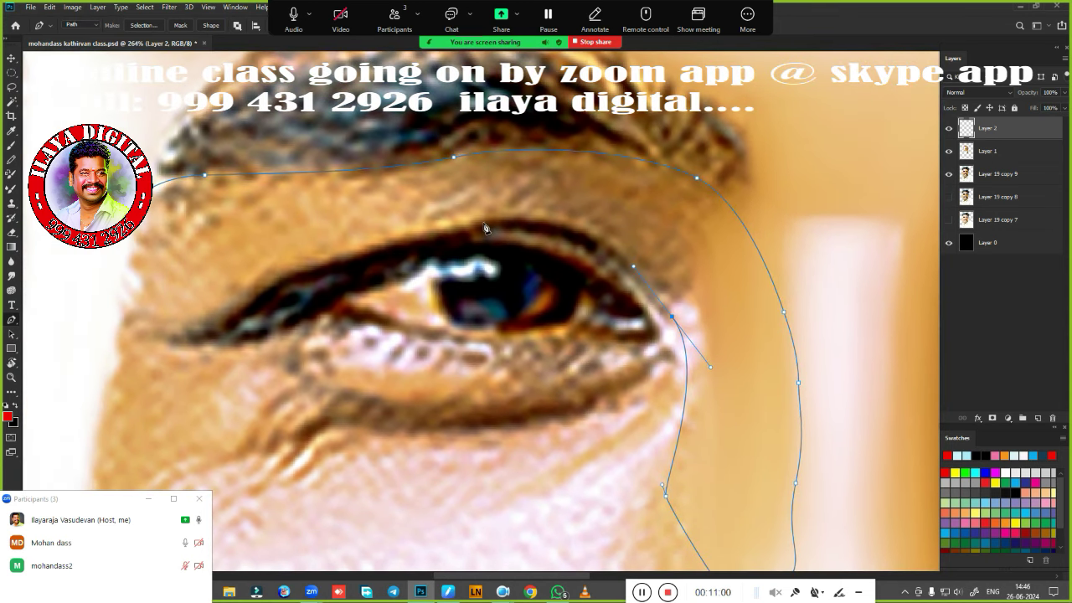
{"action": "left_click_drag", "start_coordinate": [480, 225], "coordinate": [381, 248]}
{"action": "left_click_drag", "start_coordinate": [252, 298], "coordinate": [211, 337]}
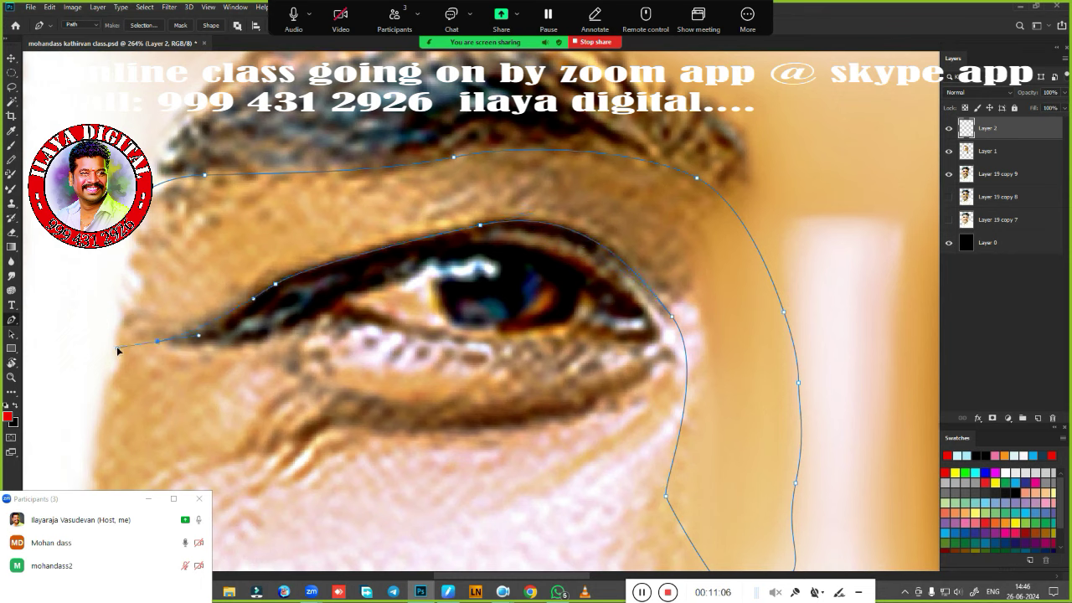
{"action": "left_click_drag", "start_coordinate": [81, 320], "coordinate": [88, 276]}
{"action": "key", "text": "ctrl+Return"}
Feather the eye selection by 1 pixel.
{"action": "scroll", "coordinate": [412, 349], "scroll_direction": "down", "scroll_amount": 3}
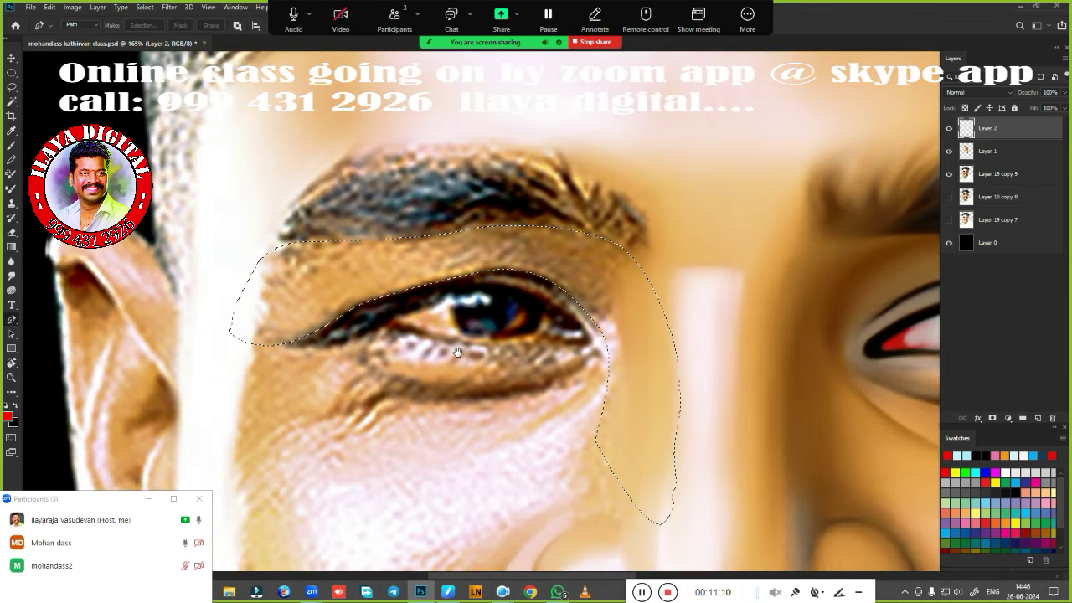
{"action": "scroll", "coordinate": [457, 352], "scroll_direction": "up", "scroll_amount": 2}
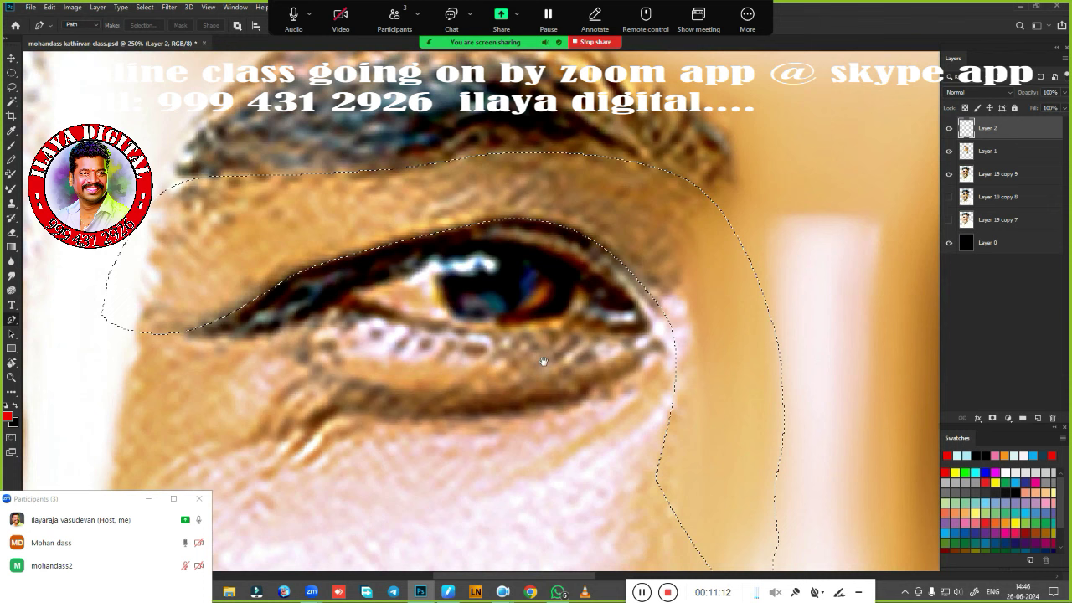
{"action": "scroll", "coordinate": [544, 360], "scroll_direction": "down", "scroll_amount": 2}
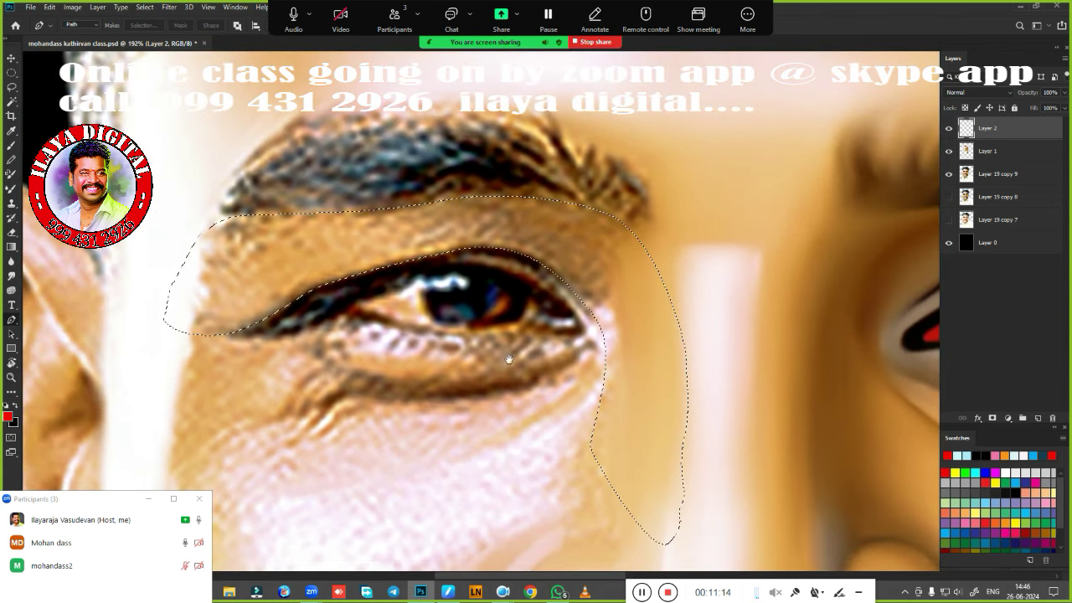
{"action": "scroll", "coordinate": [508, 358], "scroll_direction": "up", "scroll_amount": 2}
{"action": "scroll", "coordinate": [528, 352], "scroll_direction": "down", "scroll_amount": 1}
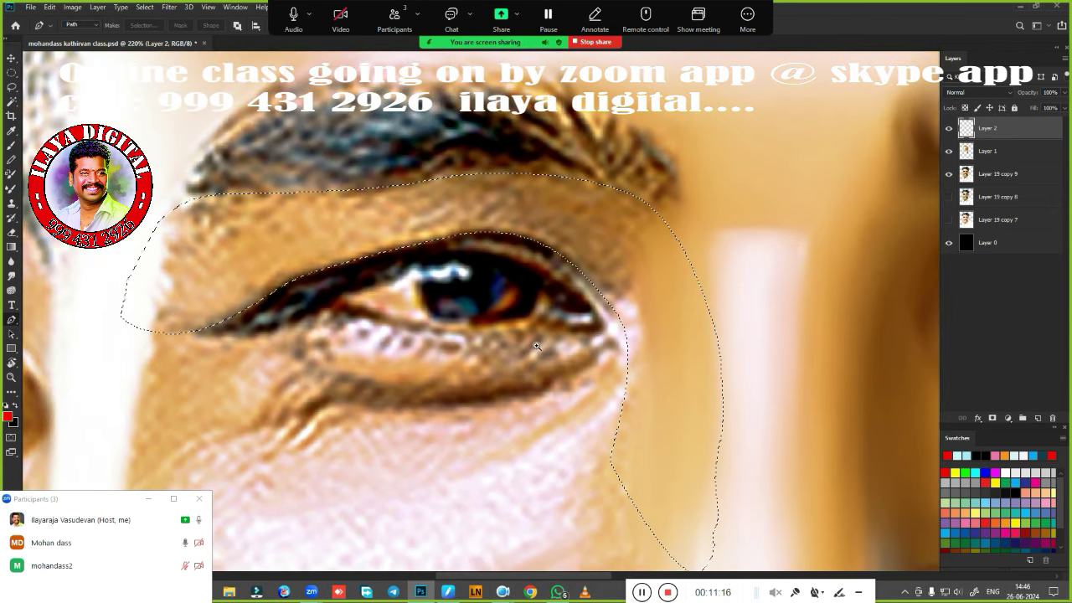
{"action": "scroll", "coordinate": [536, 346], "scroll_direction": "up", "scroll_amount": 1}
{"action": "left_click_drag", "start_coordinate": [562, 351], "coordinate": [609, 370]}
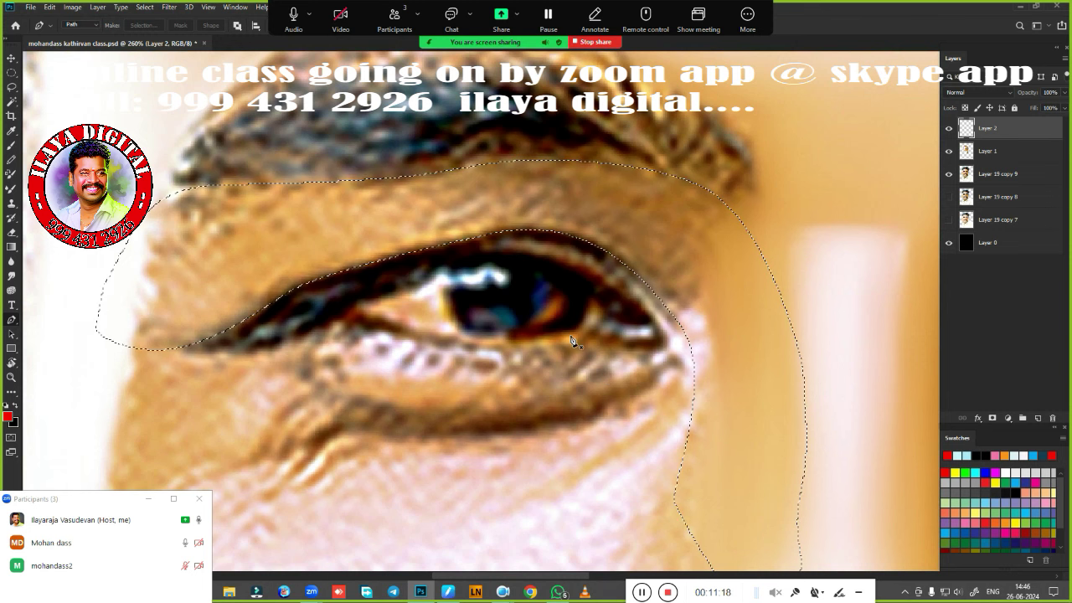
{"action": "key", "text": "shift+F6"}
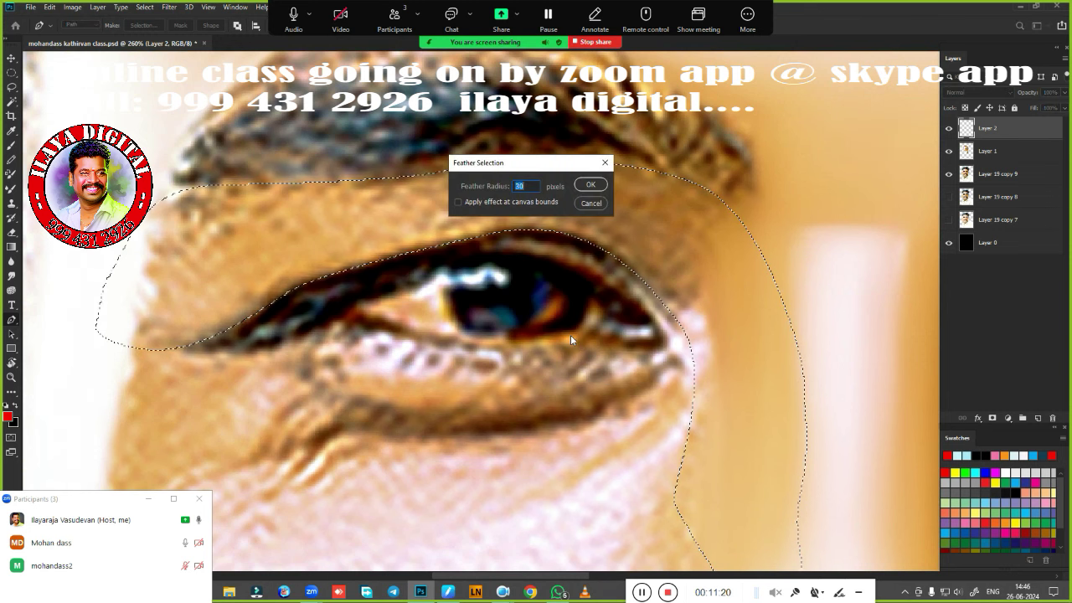
{"action": "type", "text": "1.5"}
{"action": "key", "text": "Return"}
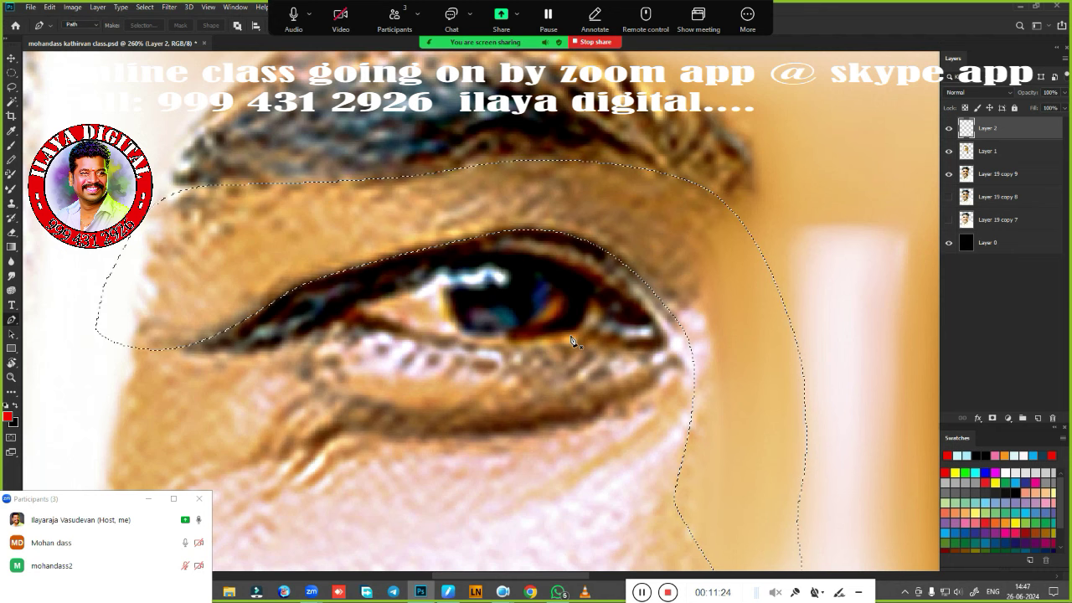
{"action": "scroll", "coordinate": [572, 341], "scroll_direction": "down", "scroll_amount": 3}
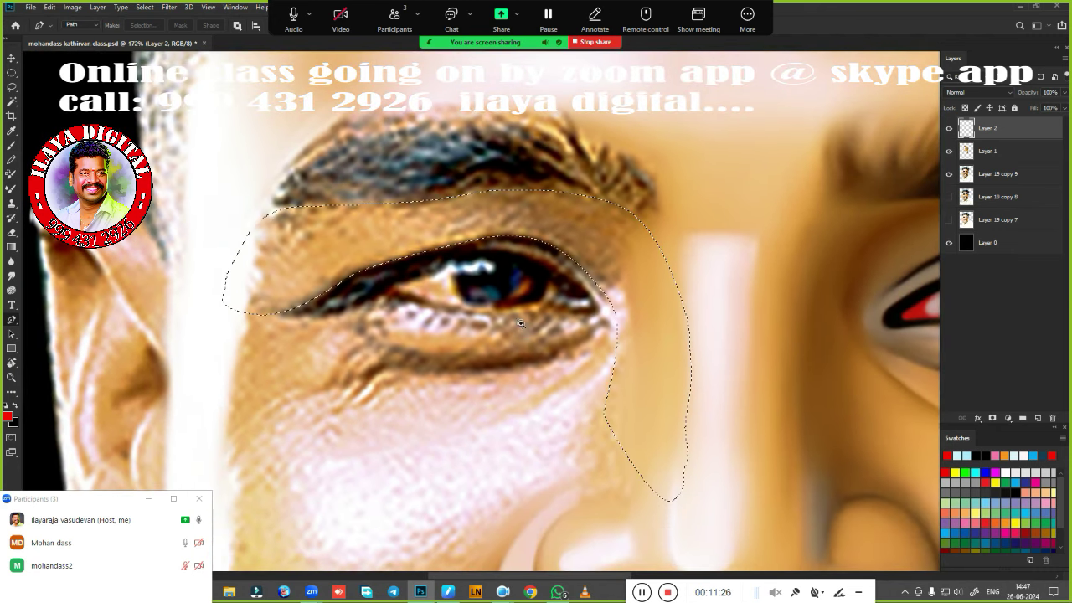
{"action": "scroll", "coordinate": [542, 332], "scroll_direction": "up", "scroll_amount": 2}
Smudge the brow shadow, the skin below the eyebrow and the upper eyelid into an even tone.
{"action": "key", "text": "r"}
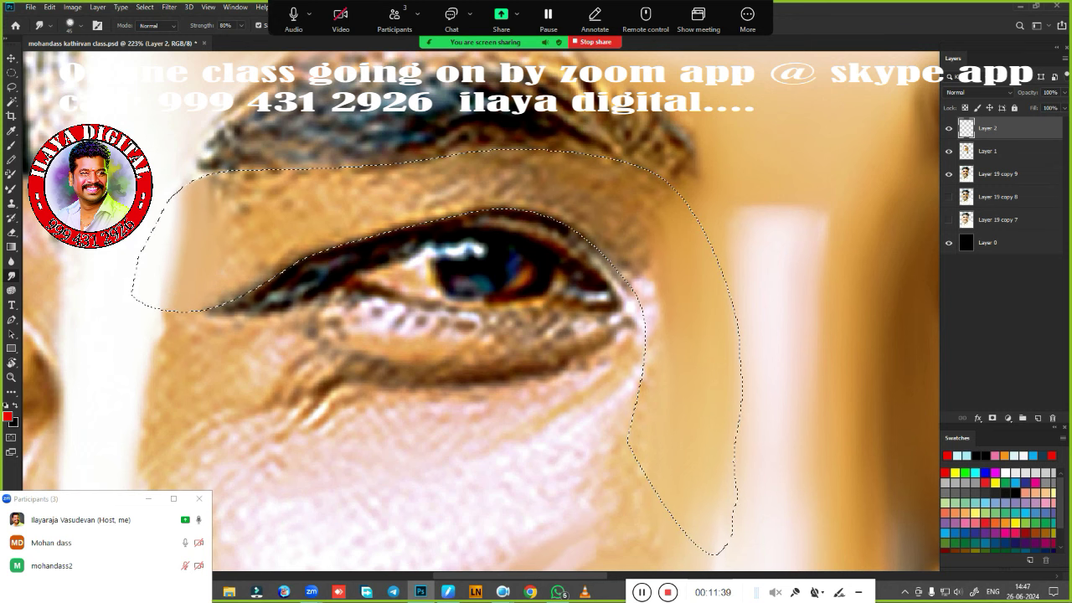
{"action": "left_click_drag", "start_coordinate": [225, 241], "coordinate": [224, 209]}
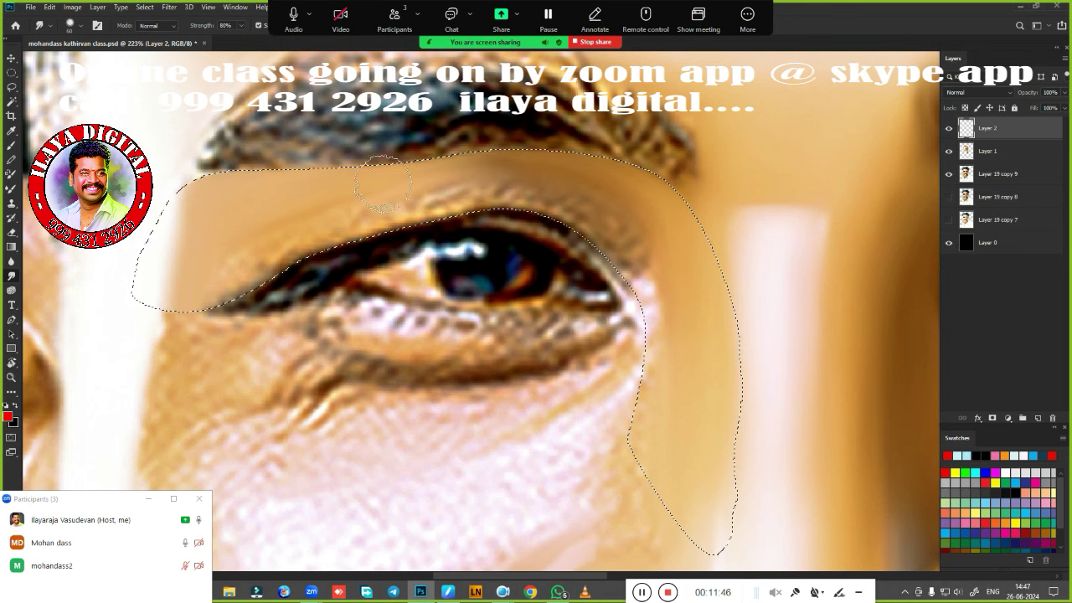
{"action": "mouse_move", "coordinate": [444, 174]}
{"action": "left_mouse_down"}
{"action": "mouse_move", "coordinate": [519, 160]}
{"action": "mouse_move", "coordinate": [544, 172]}
{"action": "left_mouse_up"}
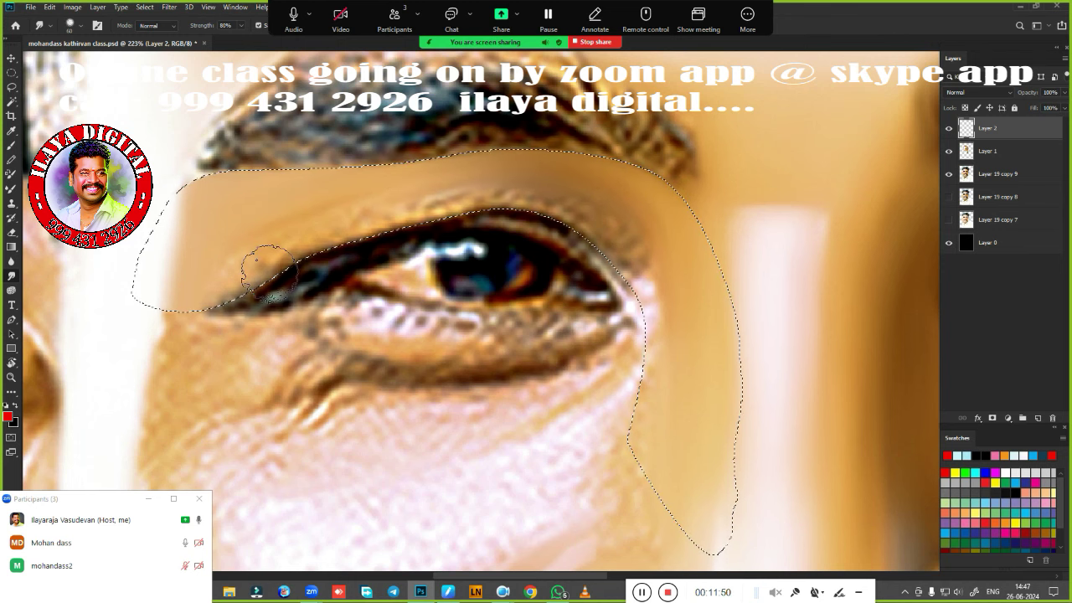
{"action": "left_click_drag", "start_coordinate": [267, 167], "coordinate": [427, 162]}
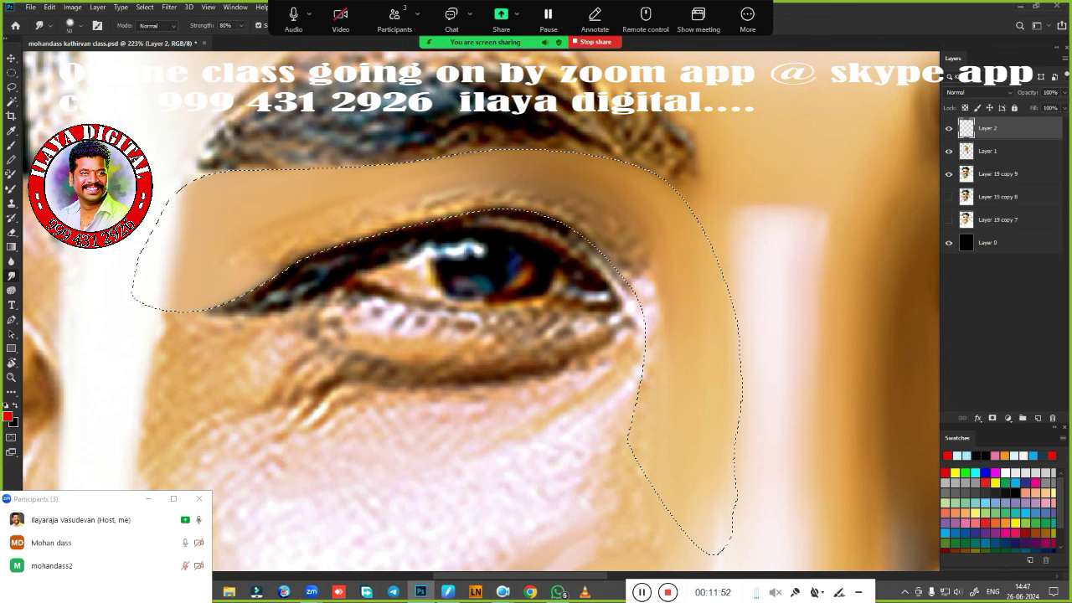
{"action": "mouse_move", "coordinate": [251, 276]}
{"action": "left_mouse_down"}
{"action": "mouse_move", "coordinate": [299, 235]}
{"action": "mouse_move", "coordinate": [378, 213]}
{"action": "left_mouse_up"}
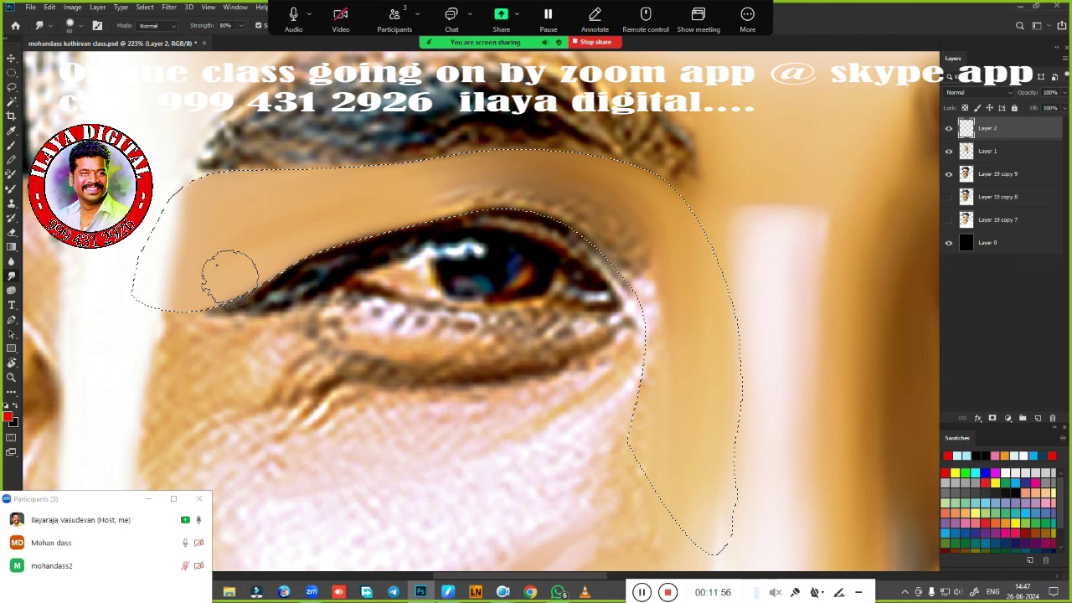
{"action": "left_click_drag", "start_coordinate": [227, 271], "coordinate": [388, 250]}
{"action": "mouse_move", "coordinate": [684, 297]}
{"action": "left_mouse_down"}
{"action": "mouse_move", "coordinate": [634, 269]}
{"action": "mouse_move", "coordinate": [628, 234]}
{"action": "mouse_move", "coordinate": [530, 196]}
{"action": "left_mouse_up"}
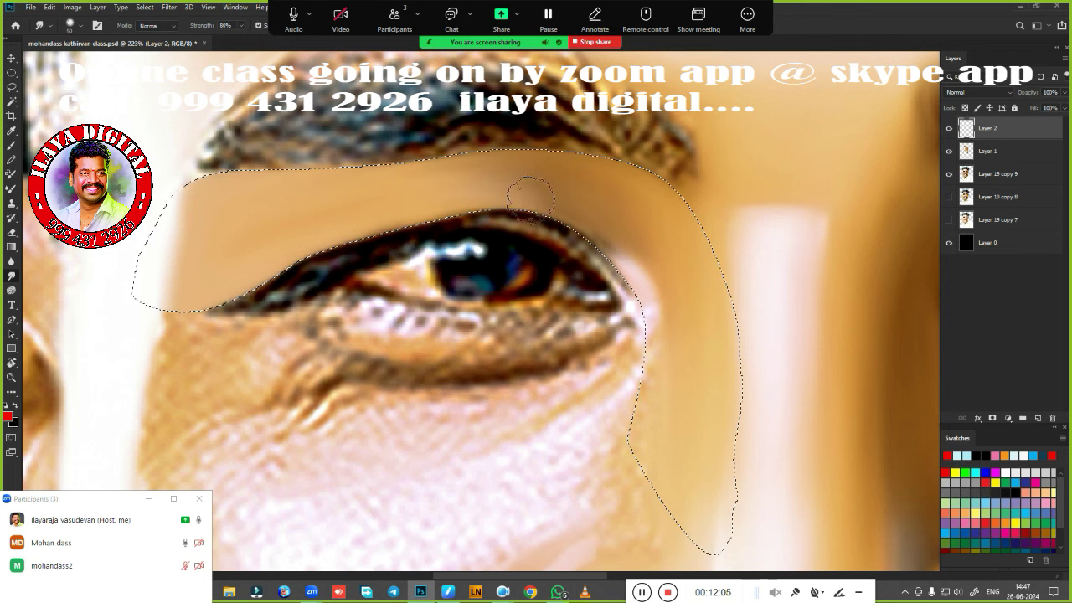
{"action": "left_click_drag", "start_coordinate": [607, 243], "coordinate": [626, 249]}
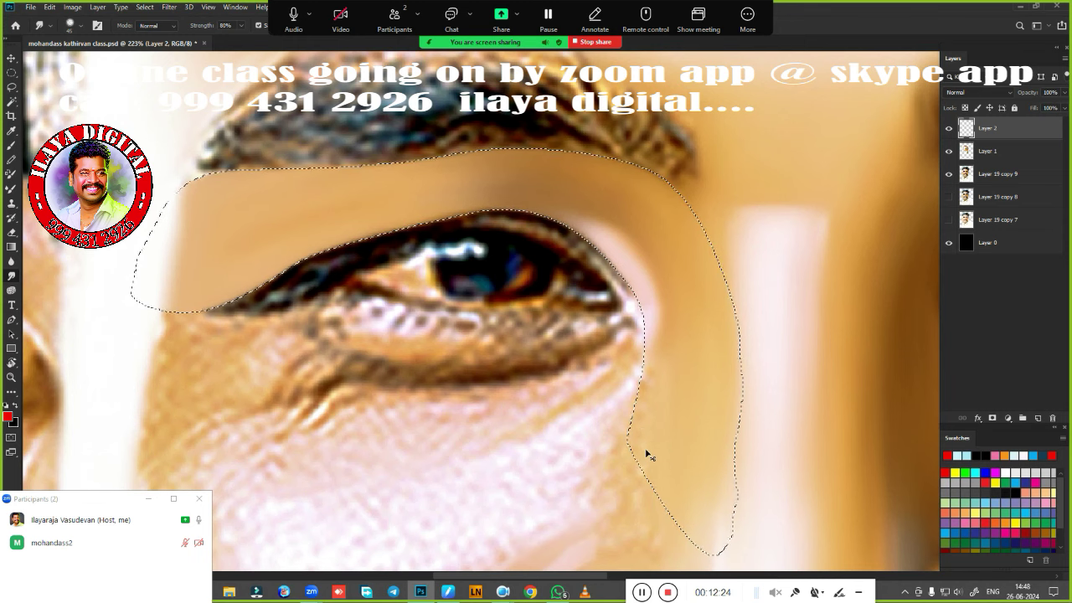
Feather the eye selection to 1.5 pixels.
{"action": "key", "text": "shift+F6"}
{"action": "key", "text": "Return"}
{"action": "scroll", "coordinate": [401, 418], "scroll_direction": "down", "scroll_amount": 4}
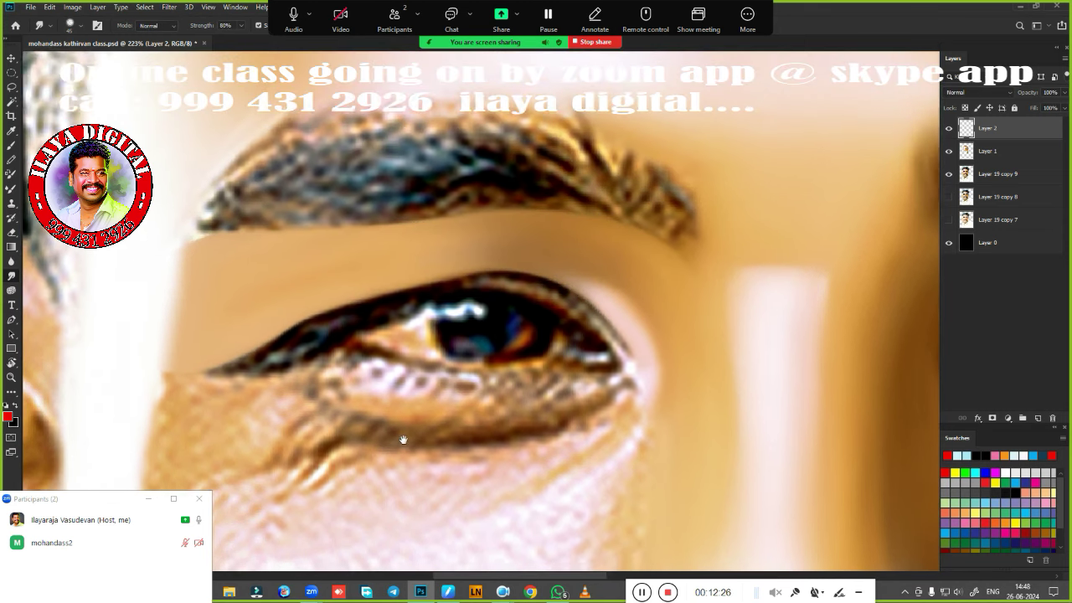
{"action": "scroll", "coordinate": [400, 412], "scroll_direction": "down", "scroll_amount": 2}
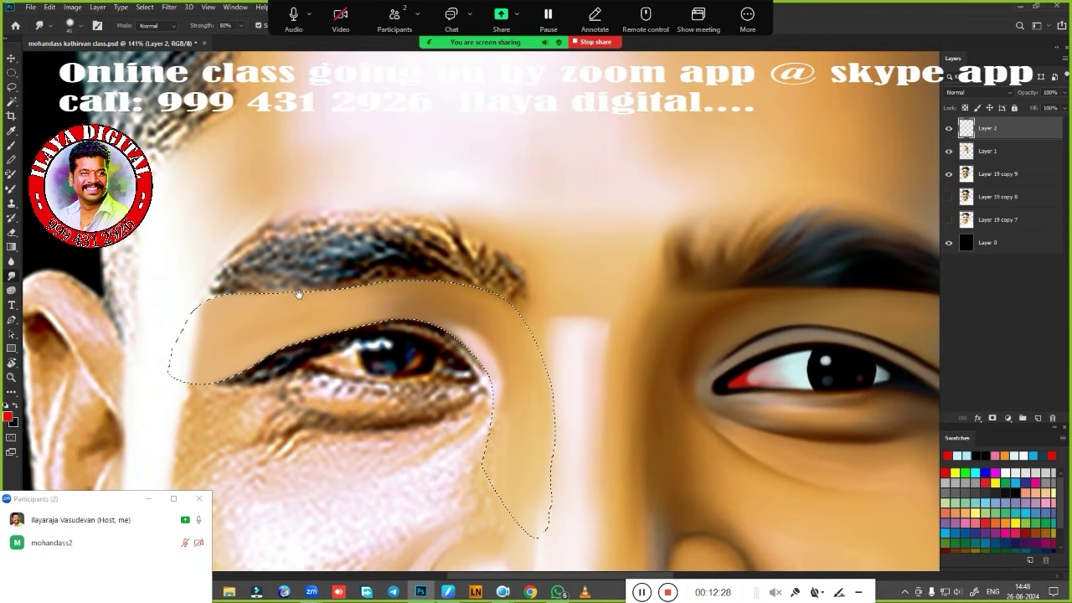
{"action": "scroll", "coordinate": [335, 319], "scroll_direction": "up", "scroll_amount": 1}
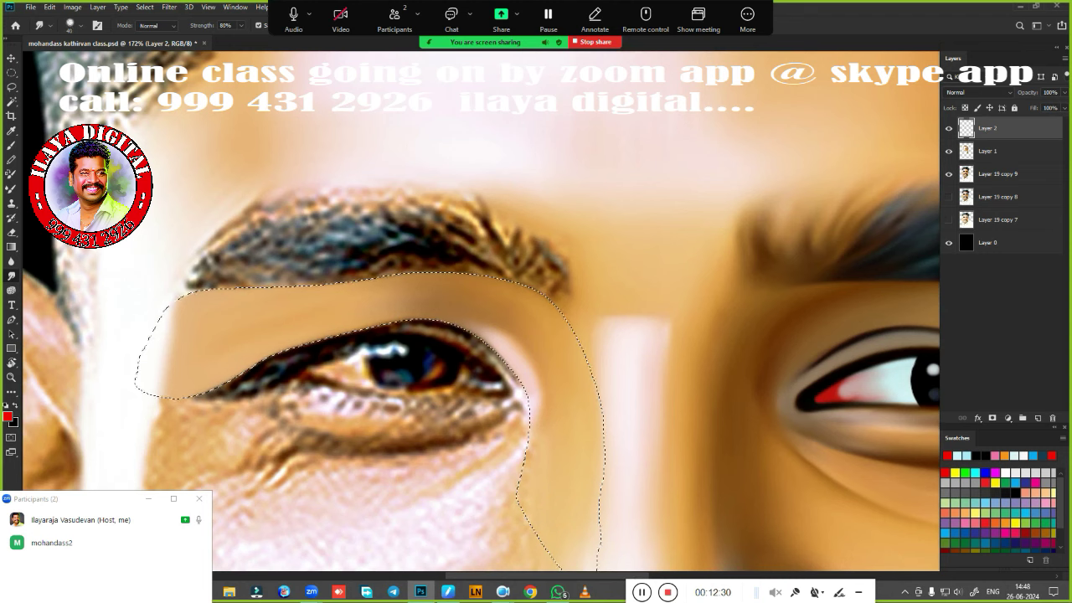
Smudge the eyebrow smooth, blending its tail and clearing the bluish highlight specks.
{"action": "mouse_move", "coordinate": [192, 251]}
{"action": "left_mouse_down"}
{"action": "mouse_move", "coordinate": [213, 269]}
{"action": "mouse_move", "coordinate": [301, 273]}
{"action": "mouse_move", "coordinate": [463, 221]}
{"action": "mouse_move", "coordinate": [558, 283]}
{"action": "mouse_move", "coordinate": [560, 205]}
{"action": "left_mouse_up"}
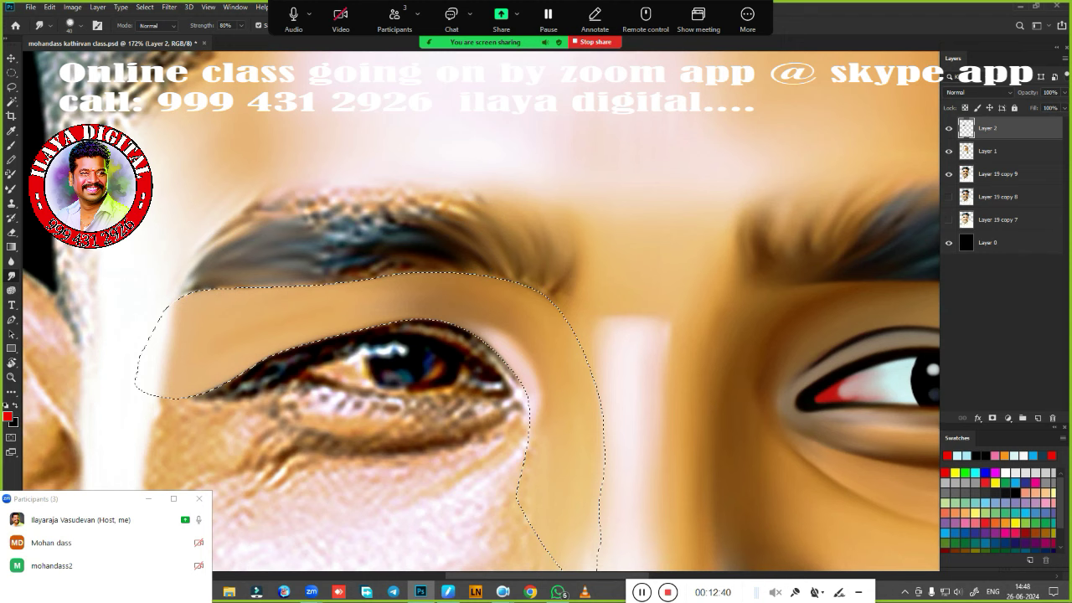
{"action": "left_click_drag", "start_coordinate": [568, 280], "coordinate": [528, 205]}
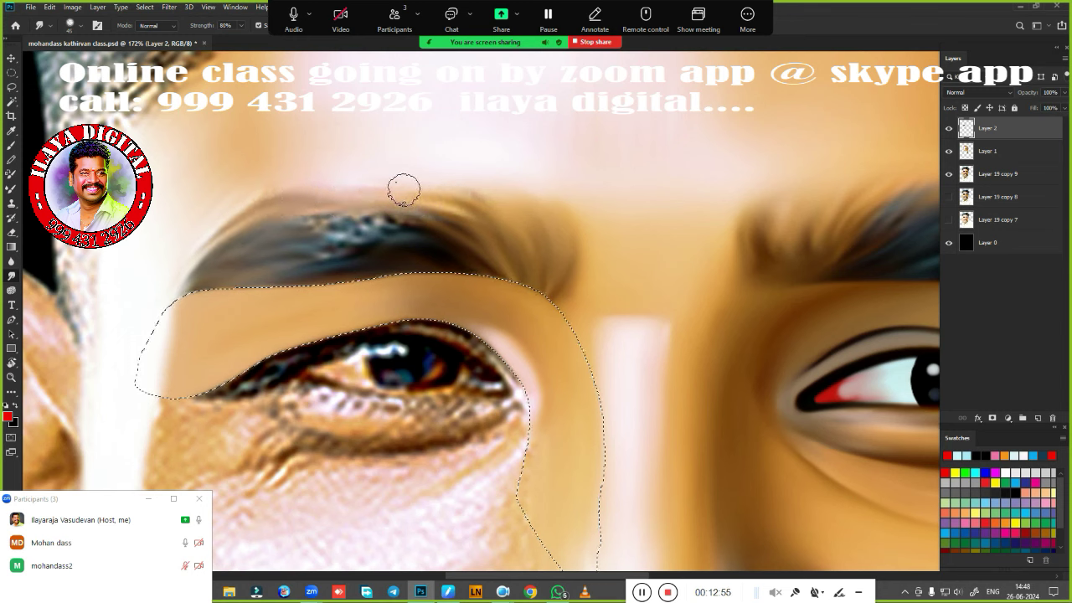
{"action": "mouse_move", "coordinate": [298, 231]}
{"action": "left_mouse_down"}
{"action": "mouse_move", "coordinate": [291, 260]}
{"action": "mouse_move", "coordinate": [347, 253]}
{"action": "mouse_move", "coordinate": [216, 278]}
{"action": "left_mouse_up"}
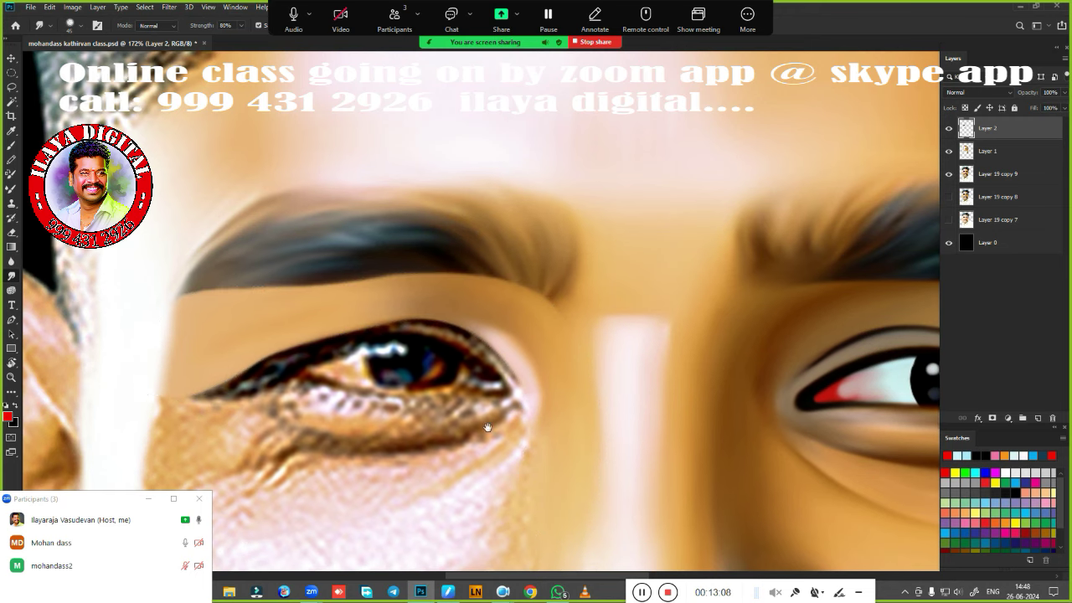
Clean the Mixer Brush and blend a short stroke along the upper eyelid edge.
{"action": "scroll", "coordinate": [524, 343], "scroll_direction": "up", "scroll_amount": 2}
{"action": "scroll", "coordinate": [524, 343], "scroll_direction": "up", "scroll_amount": 2}
{"action": "left_click_drag", "start_coordinate": [524, 343], "coordinate": [586, 336]}
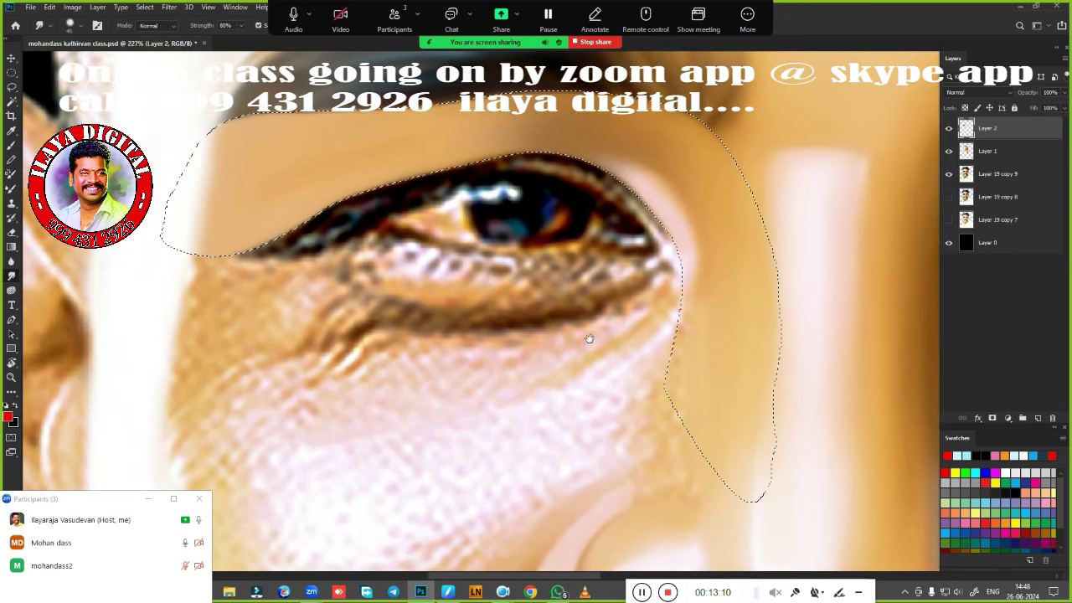
{"action": "key", "text": "b"}
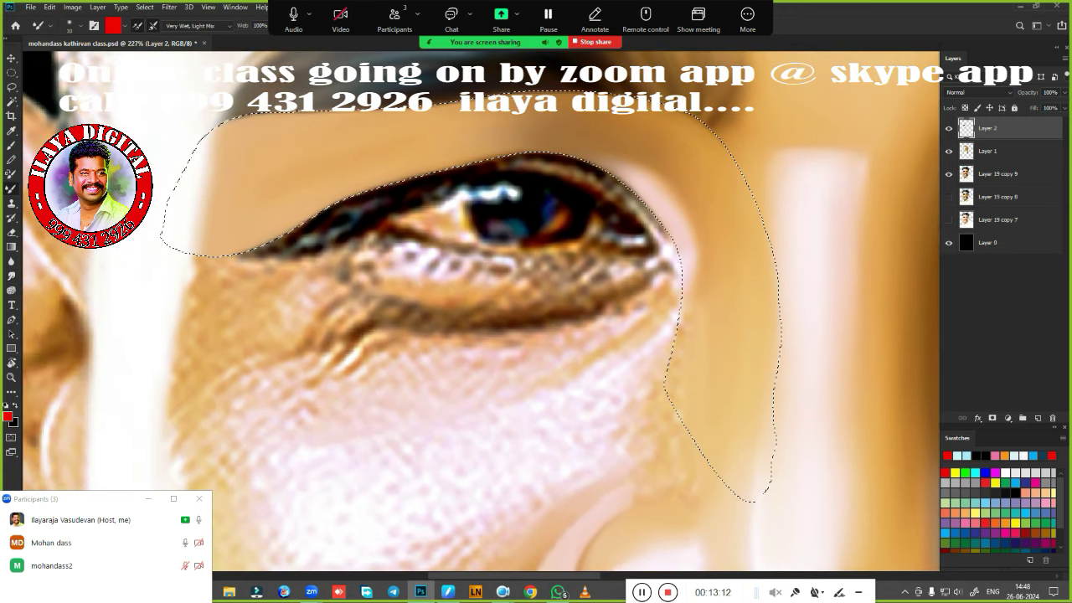
{"action": "left_click", "coordinate": [137, 26]}
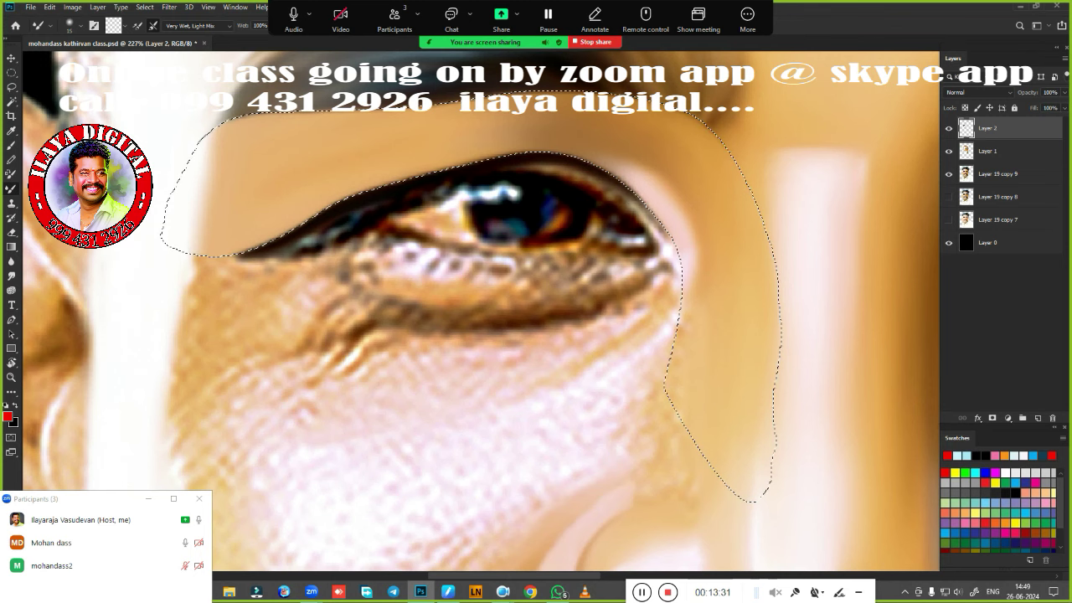
{"action": "left_click_drag", "start_coordinate": [670, 219], "coordinate": [673, 250]}
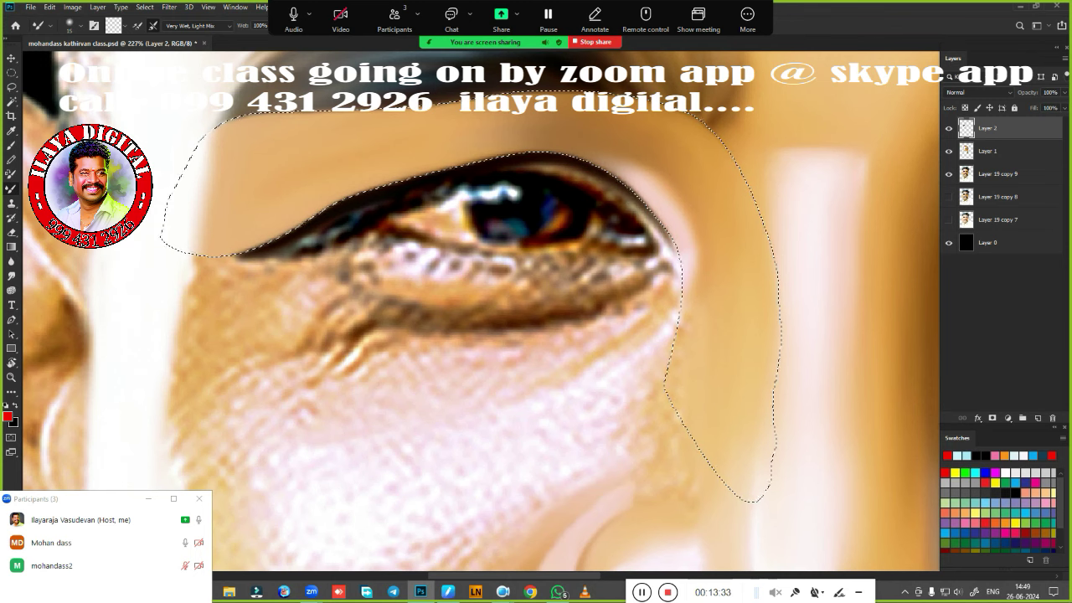
Zoom out to compare both eyes across the whole portrait, then return to the Smudge tool.
{"action": "scroll", "coordinate": [621, 440], "scroll_direction": "down", "scroll_amount": 5}
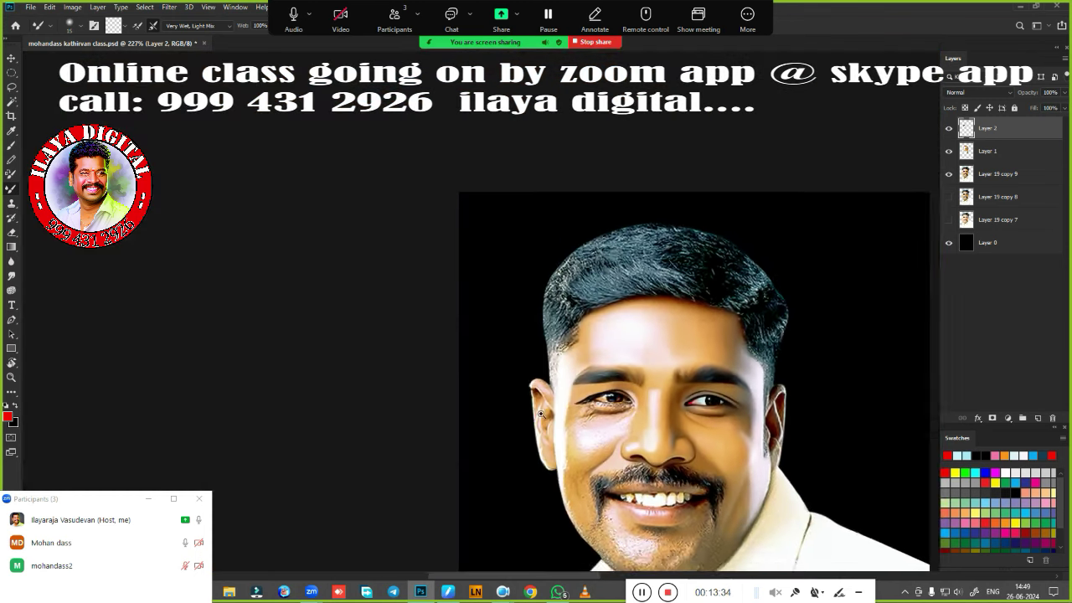
{"action": "scroll", "coordinate": [526, 268], "scroll_direction": "up", "scroll_amount": 2}
{"action": "scroll", "coordinate": [525, 268], "scroll_direction": "up", "scroll_amount": 2}
{"action": "scroll", "coordinate": [555, 287], "scroll_direction": "up", "scroll_amount": 2}
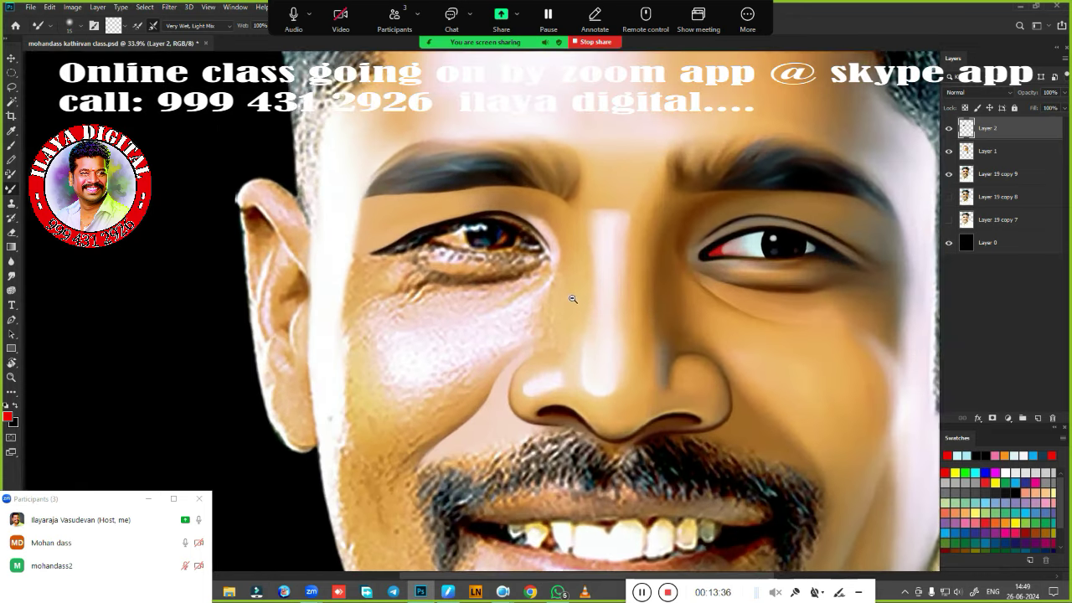
{"action": "scroll", "coordinate": [574, 299], "scroll_direction": "up", "scroll_amount": 1}
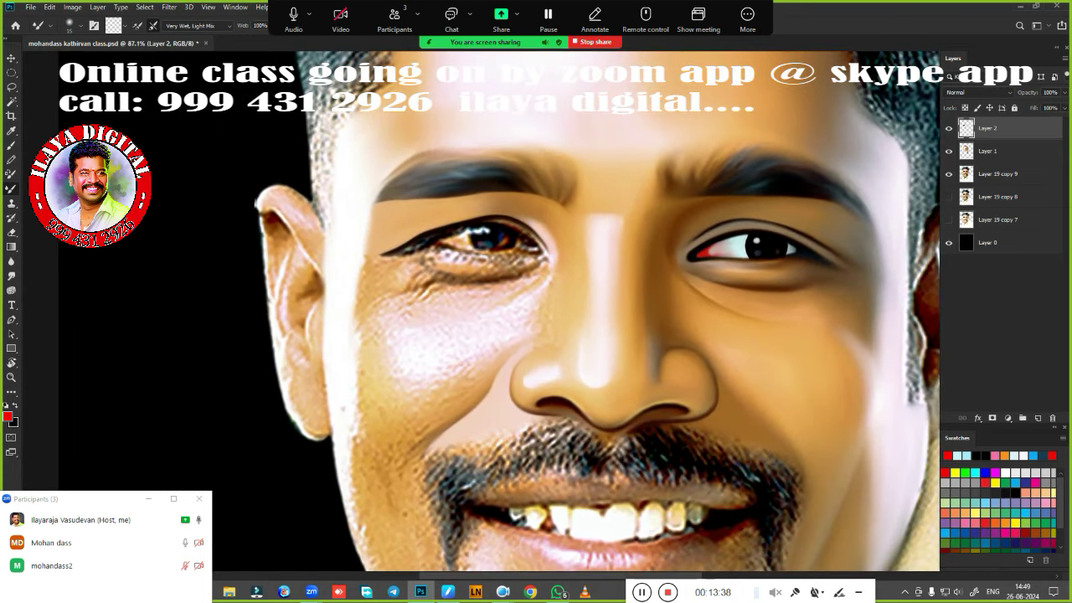
{"action": "scroll", "coordinate": [527, 323], "scroll_direction": "up", "scroll_amount": 2}
{"action": "scroll", "coordinate": [528, 323], "scroll_direction": "down", "scroll_amount": 5}
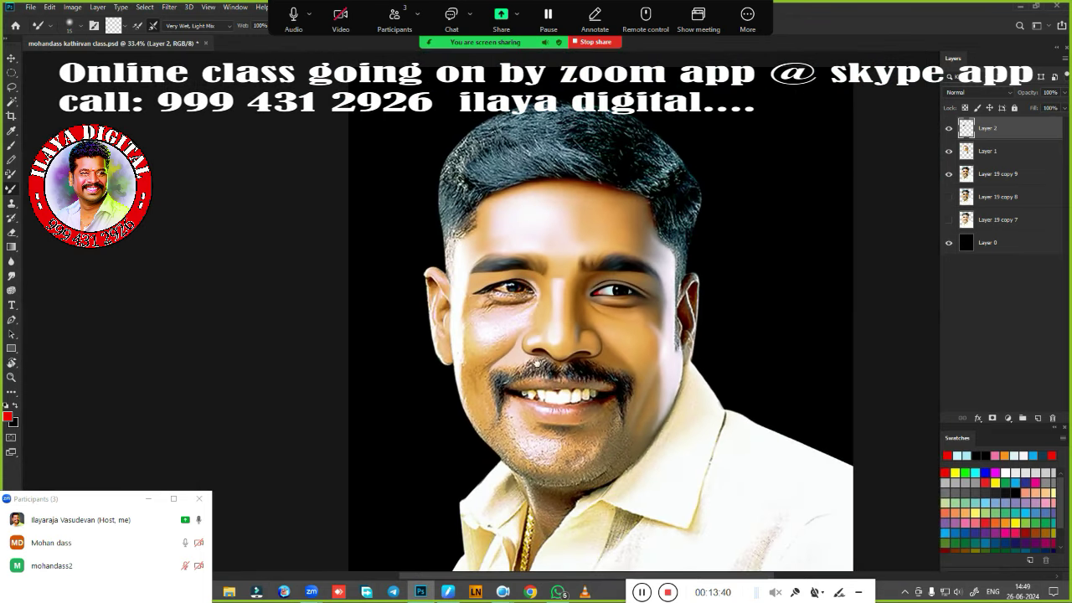
{"action": "scroll", "coordinate": [581, 335], "scroll_direction": "up", "scroll_amount": 4}
{"action": "scroll", "coordinate": [462, 376], "scroll_direction": "down", "scroll_amount": 1}
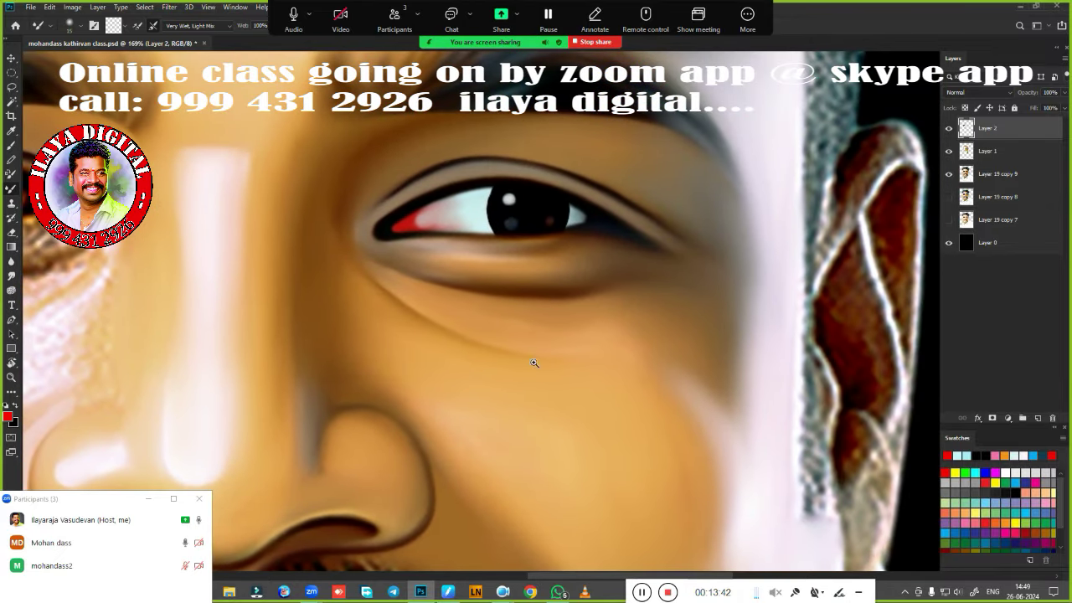
{"action": "scroll", "coordinate": [572, 363], "scroll_direction": "up", "scroll_amount": 1}
{"action": "scroll", "coordinate": [646, 310], "scroll_direction": "down", "scroll_amount": 3}
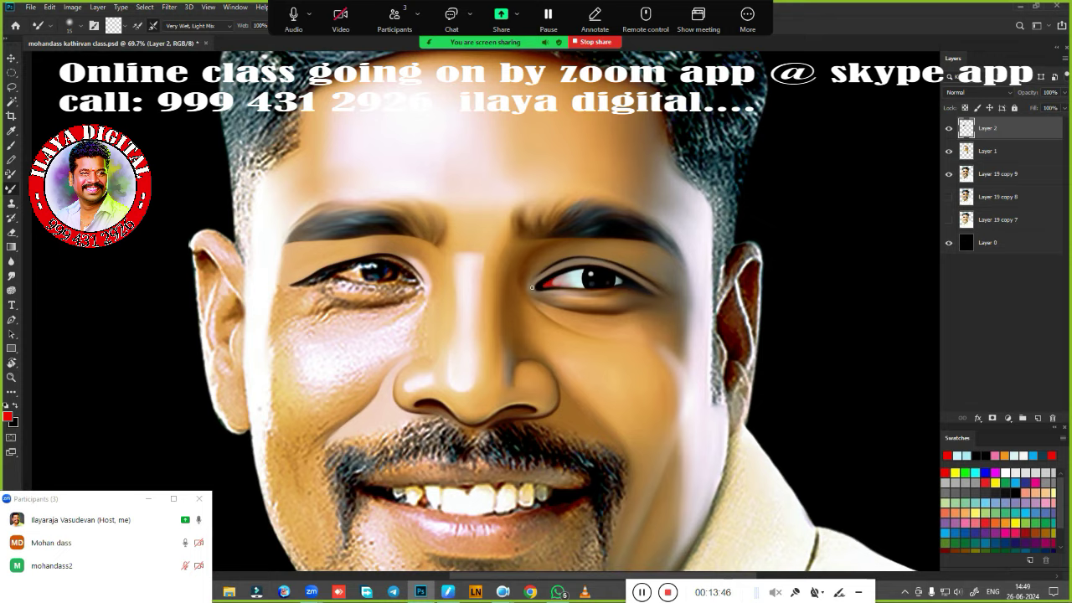
{"action": "scroll", "coordinate": [532, 287], "scroll_direction": "up", "scroll_amount": 2}
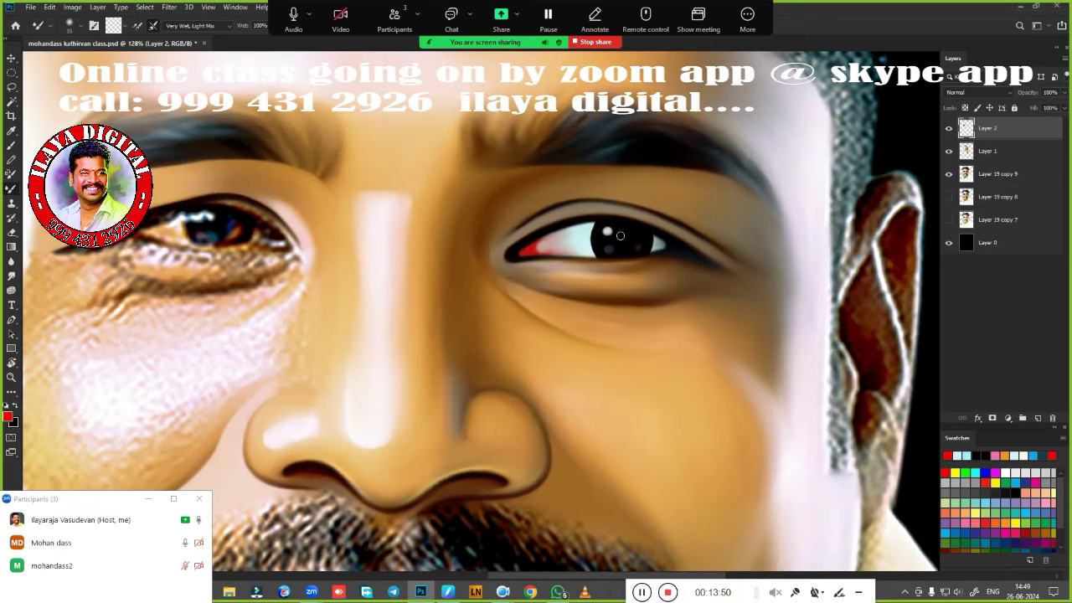
{"action": "scroll", "coordinate": [586, 289], "scroll_direction": "up", "scroll_amount": 2}
{"action": "scroll", "coordinate": [629, 318], "scroll_direction": "up", "scroll_amount": 1}
{"action": "scroll", "coordinate": [639, 325], "scroll_direction": "up", "scroll_amount": 1}
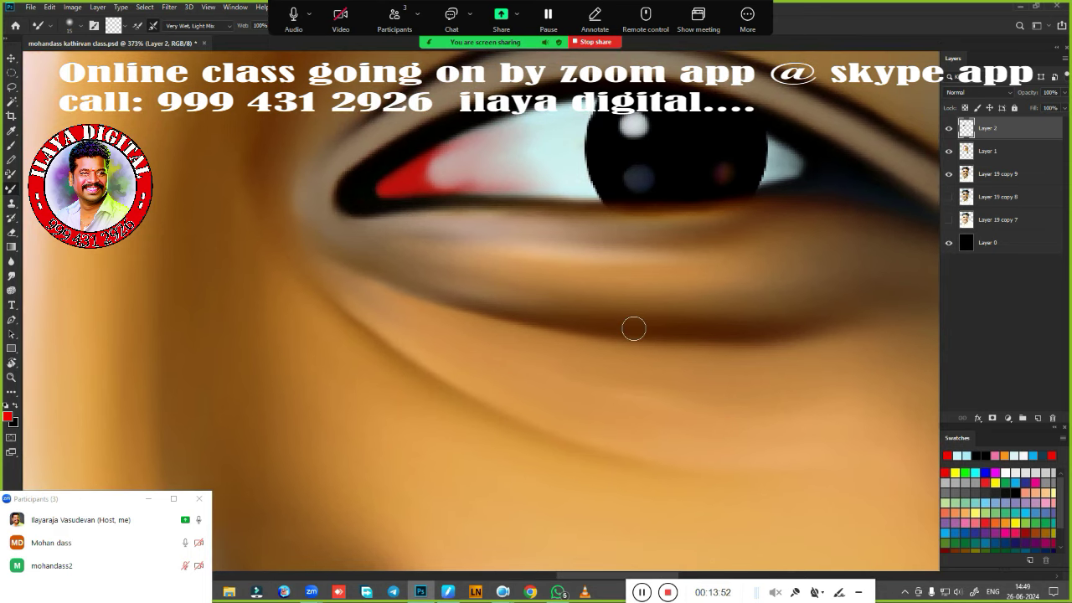
{"action": "key", "text": "r"}
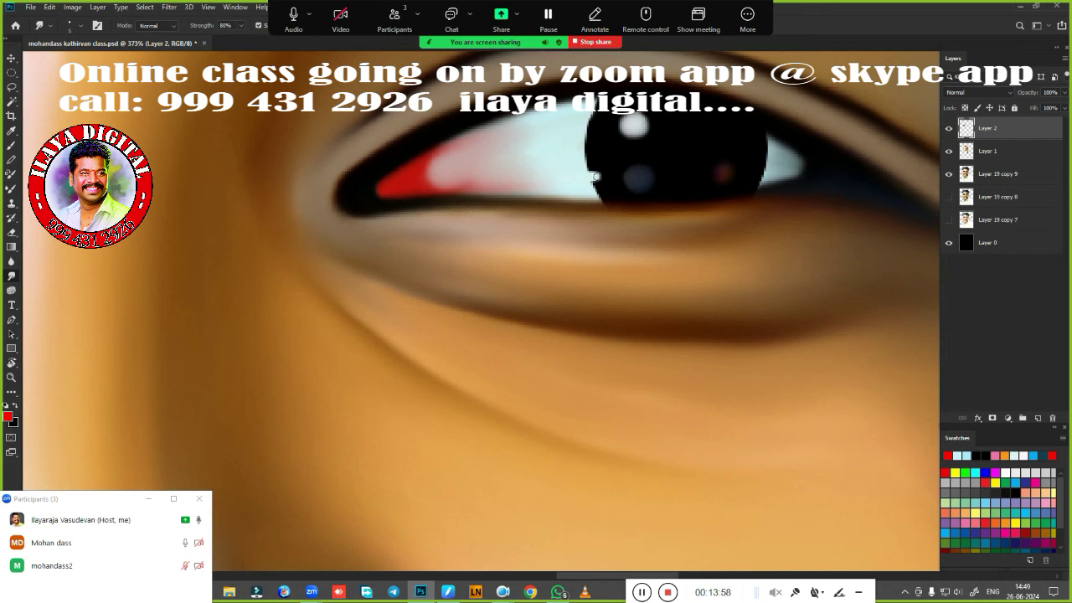
{"action": "scroll", "coordinate": [596, 324], "scroll_direction": "down", "scroll_amount": 5}
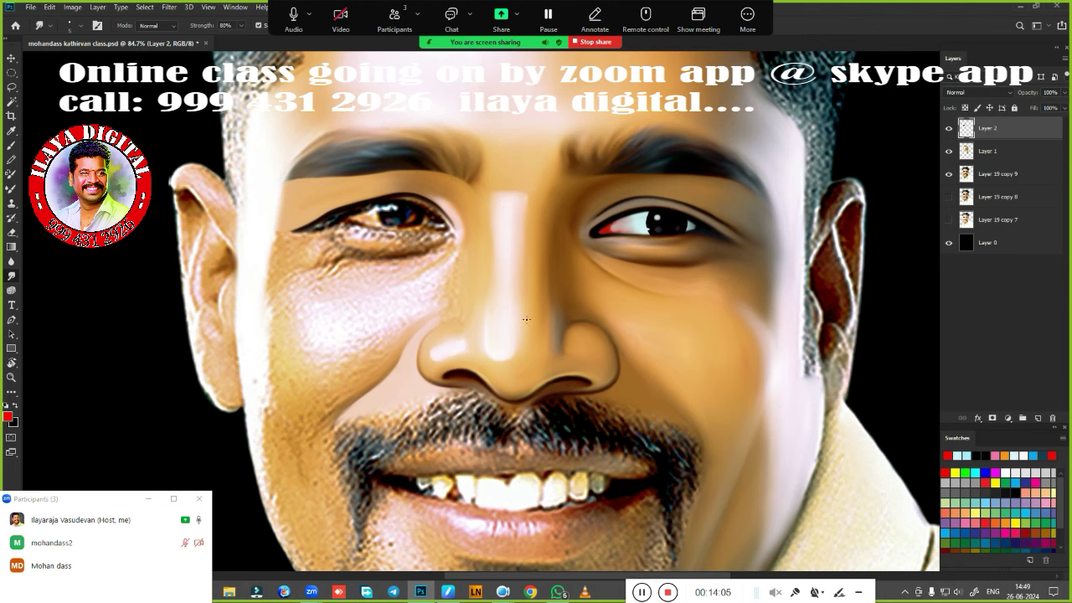
Outline the wrinkled under-eye skin and upper cheek with a closed pen path.
{"action": "left_click_drag", "start_coordinate": [402, 287], "coordinate": [564, 327]}
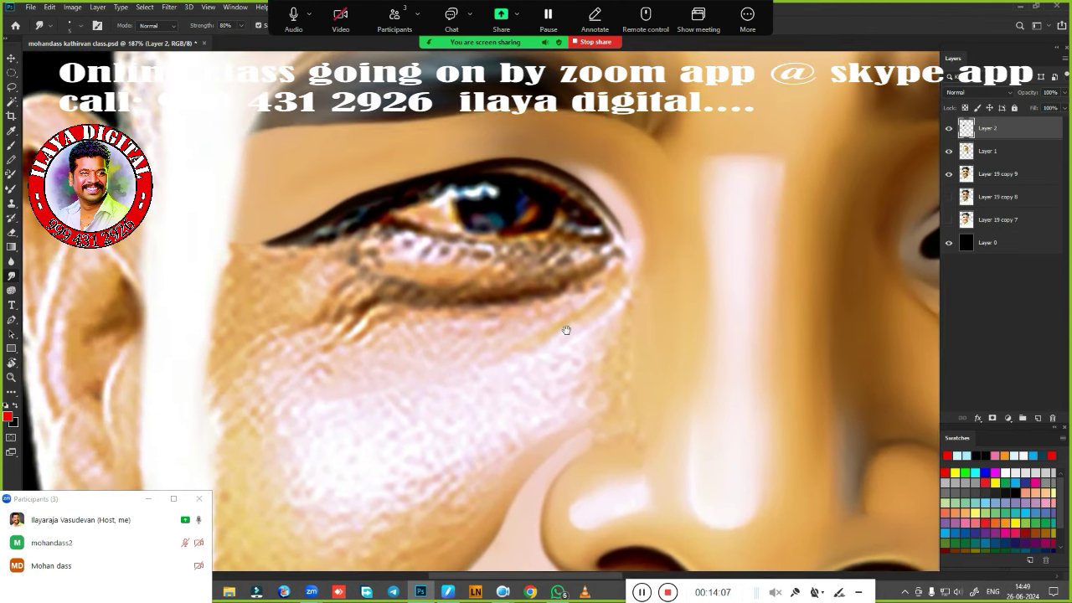
{"action": "key", "text": "p"}
{"action": "left_click_drag", "start_coordinate": [588, 356], "coordinate": [497, 330]}
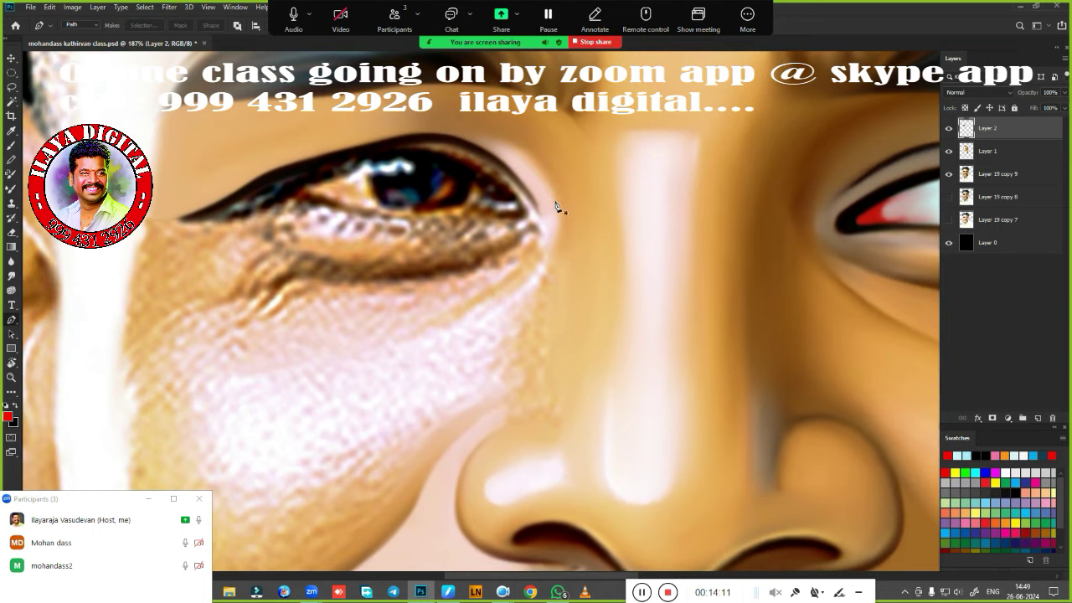
{"action": "left_click_drag", "start_coordinate": [518, 277], "coordinate": [465, 316]}
{"action": "scroll", "coordinate": [311, 394], "scroll_direction": "down", "scroll_amount": 3}
{"action": "scroll", "coordinate": [293, 407], "scroll_direction": "down", "scroll_amount": 2}
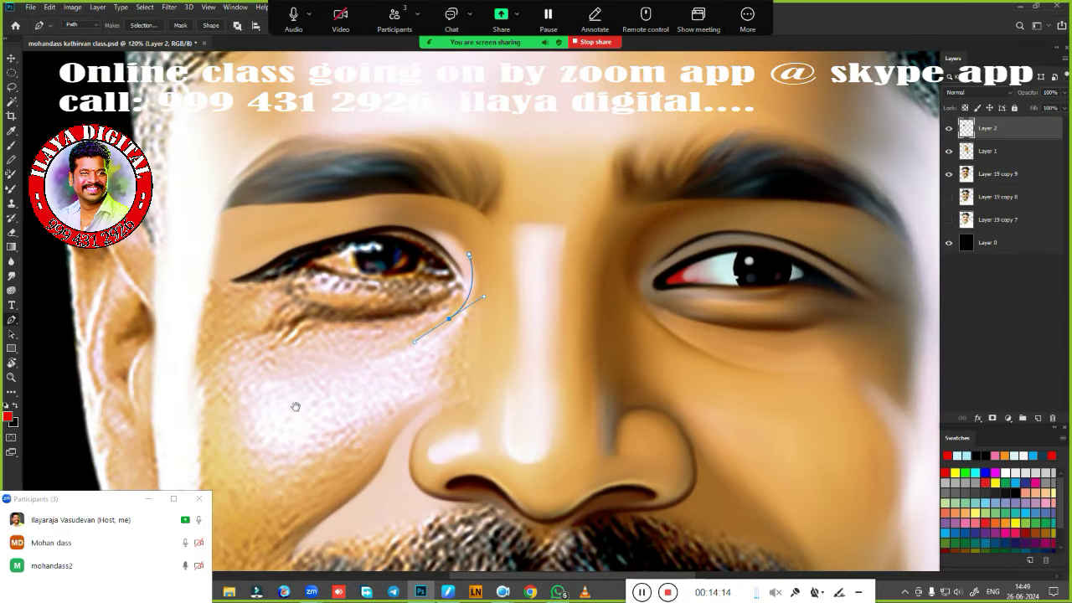
{"action": "left_click_drag", "start_coordinate": [243, 369], "coordinate": [175, 337]}
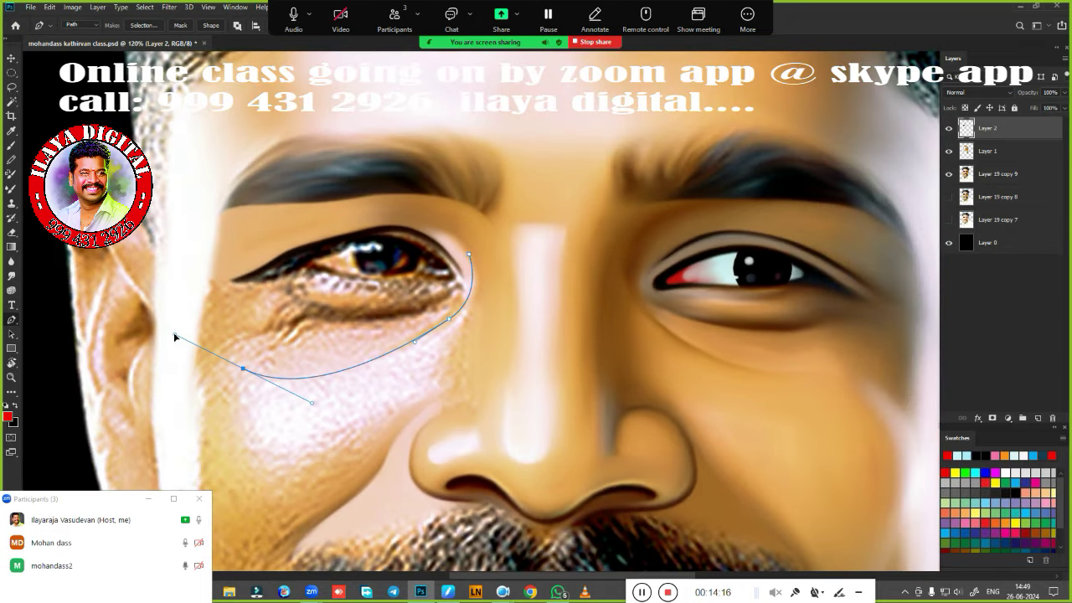
{"action": "left_click_drag", "start_coordinate": [154, 462], "coordinate": [159, 471]}
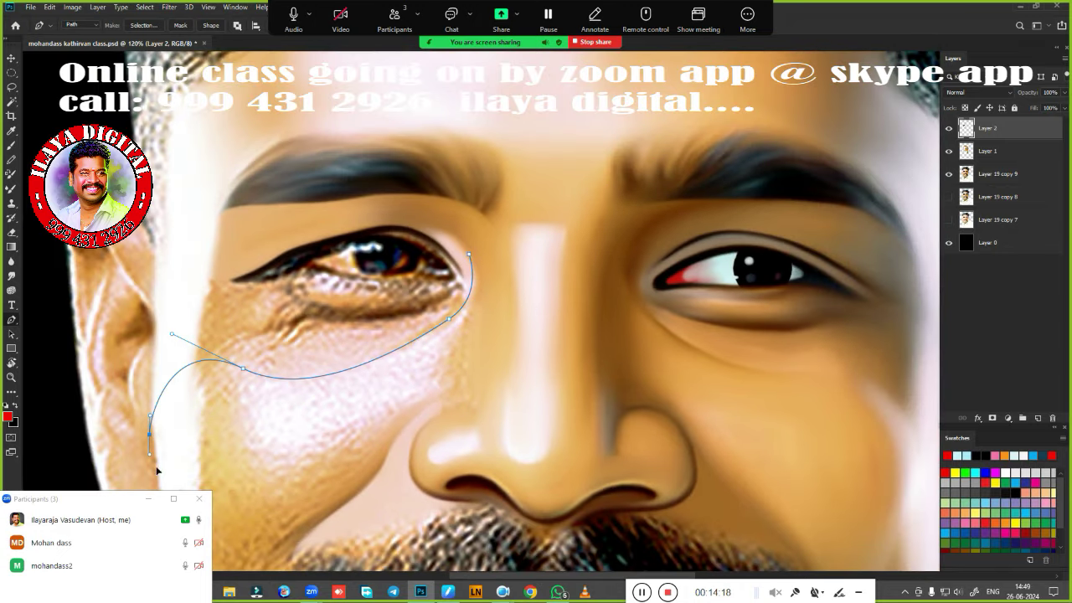
{"action": "mouse_move", "coordinate": [107, 408]}
{"action": "left_mouse_down"}
{"action": "mouse_move", "coordinate": [105, 358]}
{"action": "mouse_move", "coordinate": [156, 329]}
{"action": "left_mouse_up"}
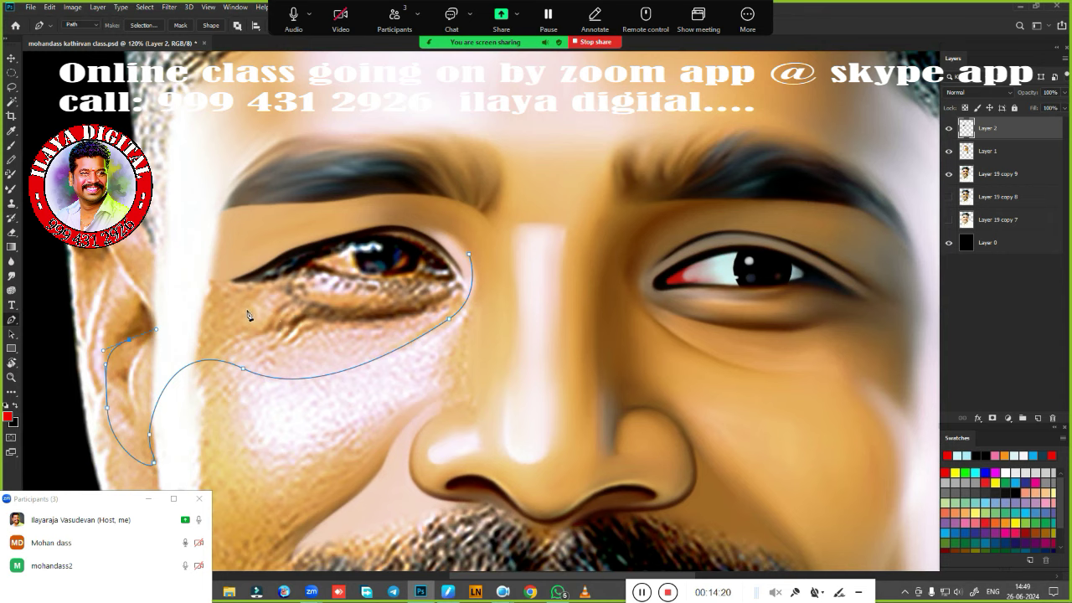
{"action": "left_click_drag", "start_coordinate": [247, 310], "coordinate": [407, 313]}
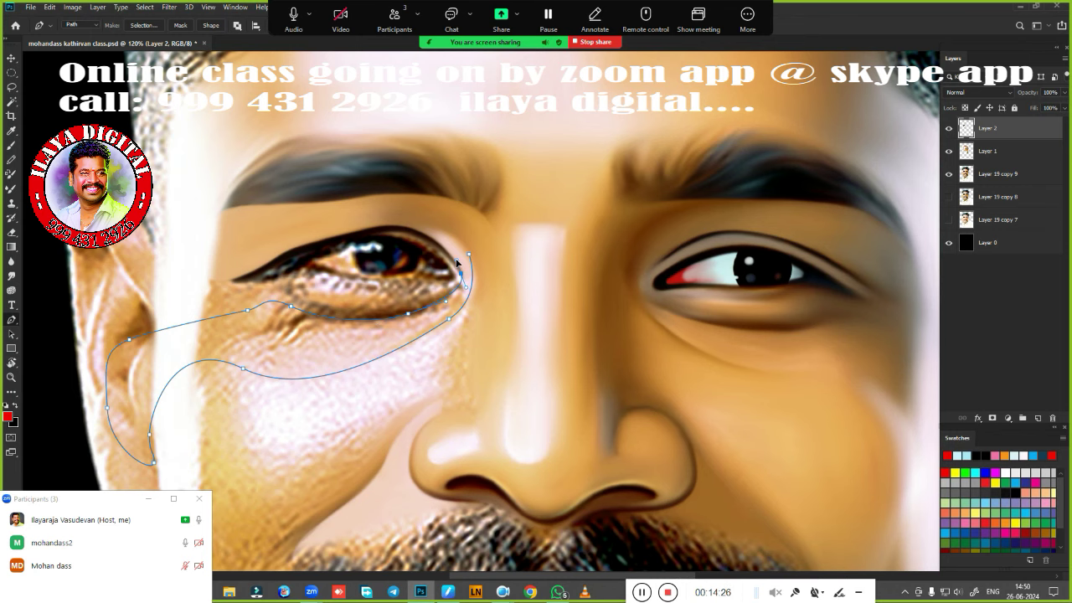
Convert the under-eye path to a selection and feather it by 1 pixel.
{"action": "key", "text": "ctrl+Return"}
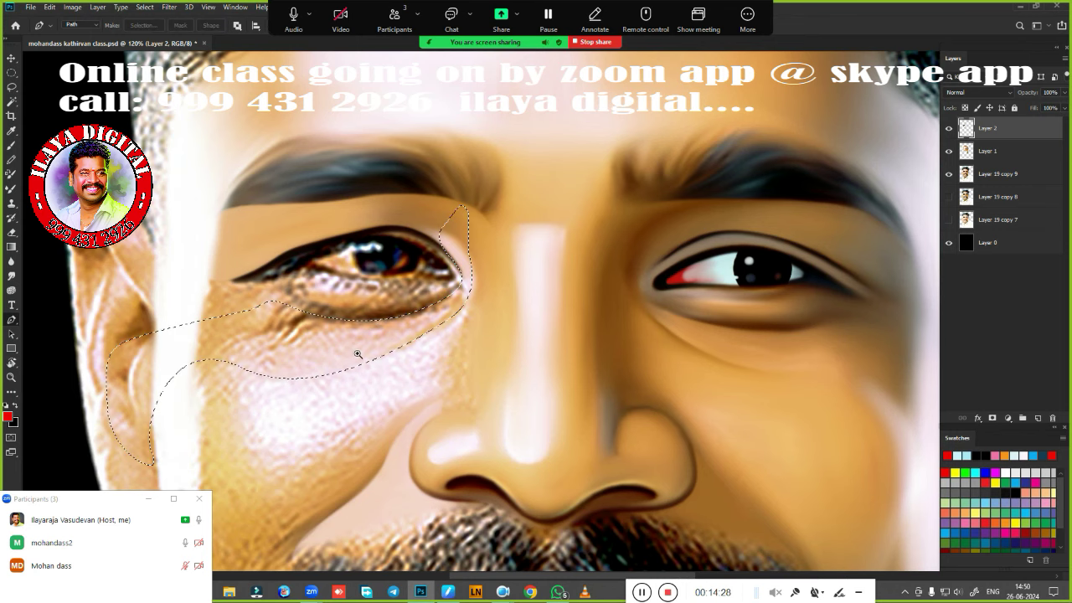
{"action": "scroll", "coordinate": [517, 318], "scroll_direction": "up", "scroll_amount": 3}
{"action": "key", "text": "shift+F6"}
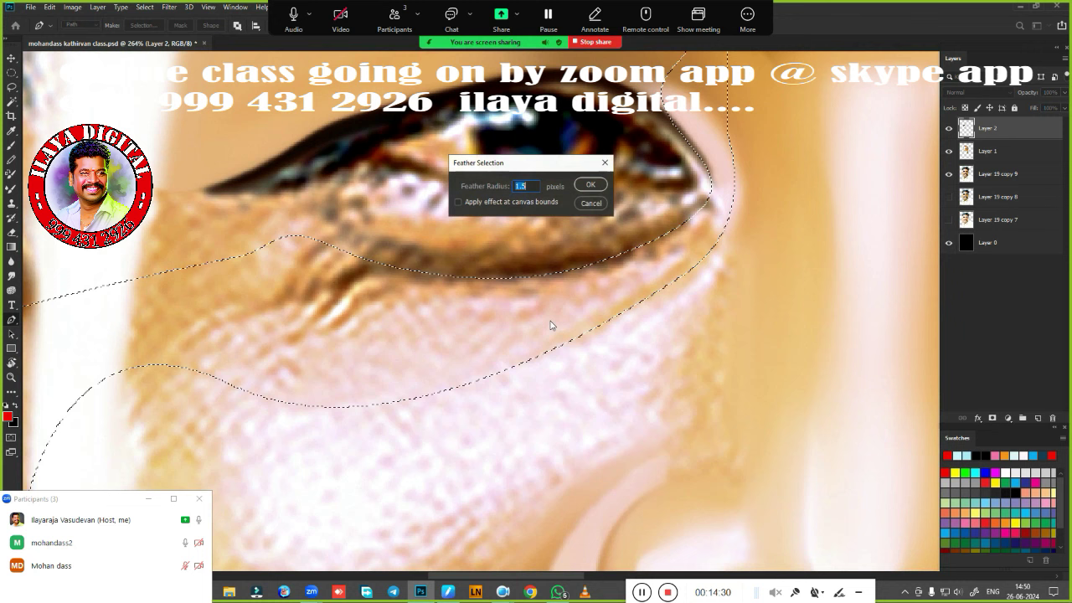
{"action": "type", "text": "1"}
{"action": "key", "text": "Return"}
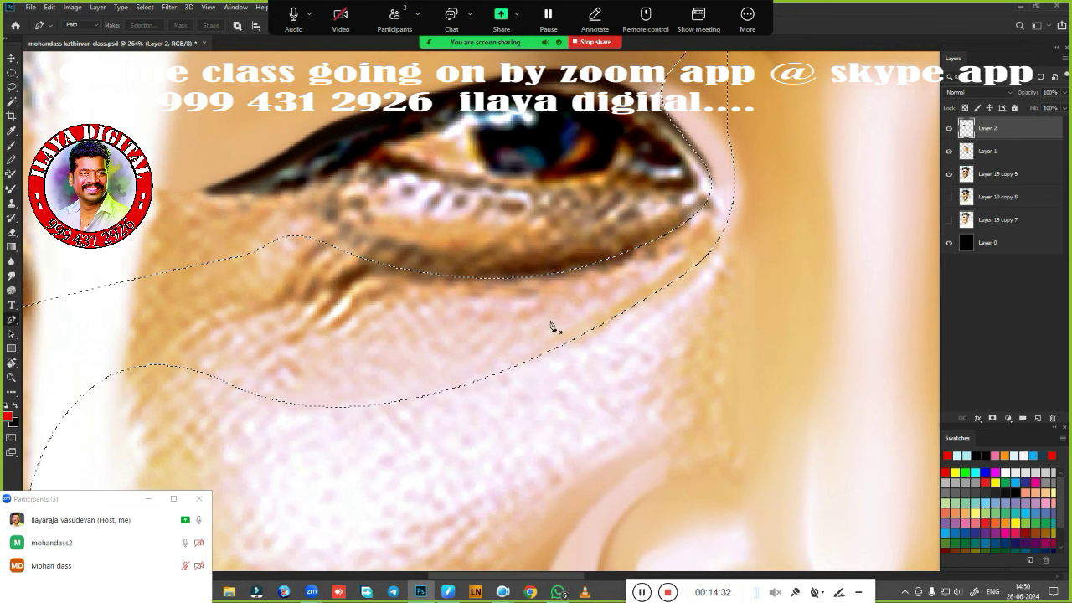
{"action": "scroll", "coordinate": [552, 327], "scroll_direction": "down", "scroll_amount": 2}
{"action": "mouse_move", "coordinate": [521, 411]}
{"action": "left_mouse_down"}
{"action": "mouse_move", "coordinate": [491, 395]}
{"action": "mouse_move", "coordinate": [478, 411]}
{"action": "left_mouse_up"}
Smudge the skin under the eye and along the lower eyelid, re-feathering the selection midway.
{"action": "key", "text": "r"}
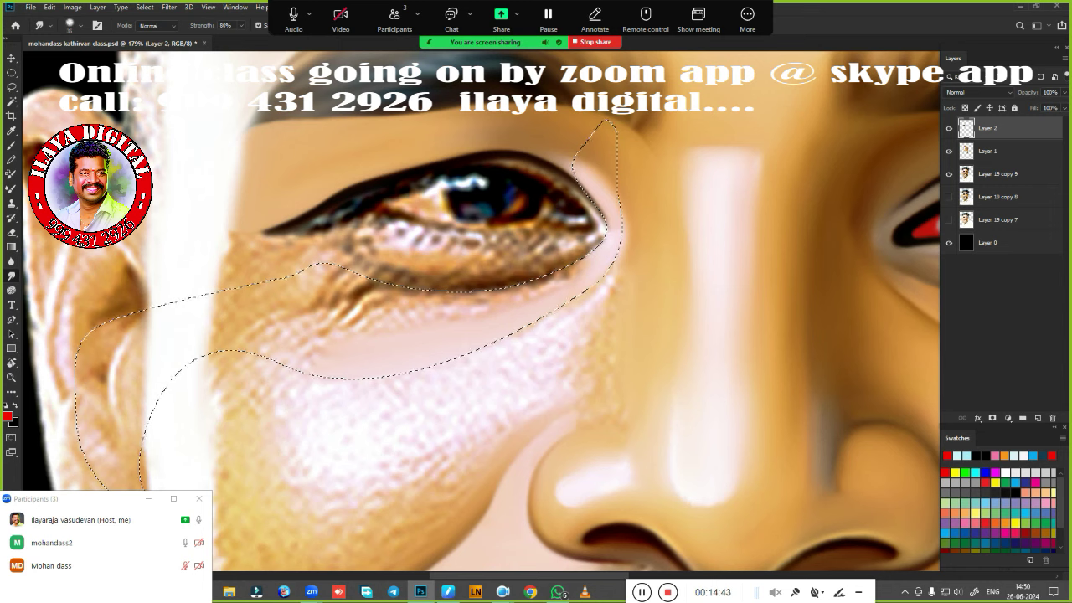
{"action": "left_click_drag", "start_coordinate": [338, 338], "coordinate": [494, 303]}
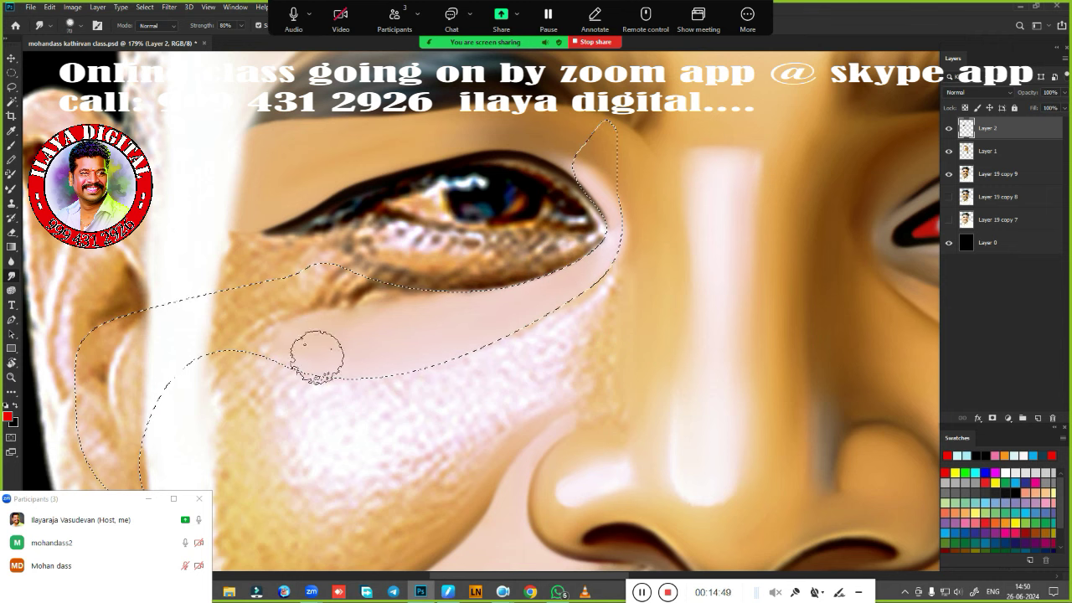
{"action": "left_click_drag", "start_coordinate": [341, 282], "coordinate": [455, 303]}
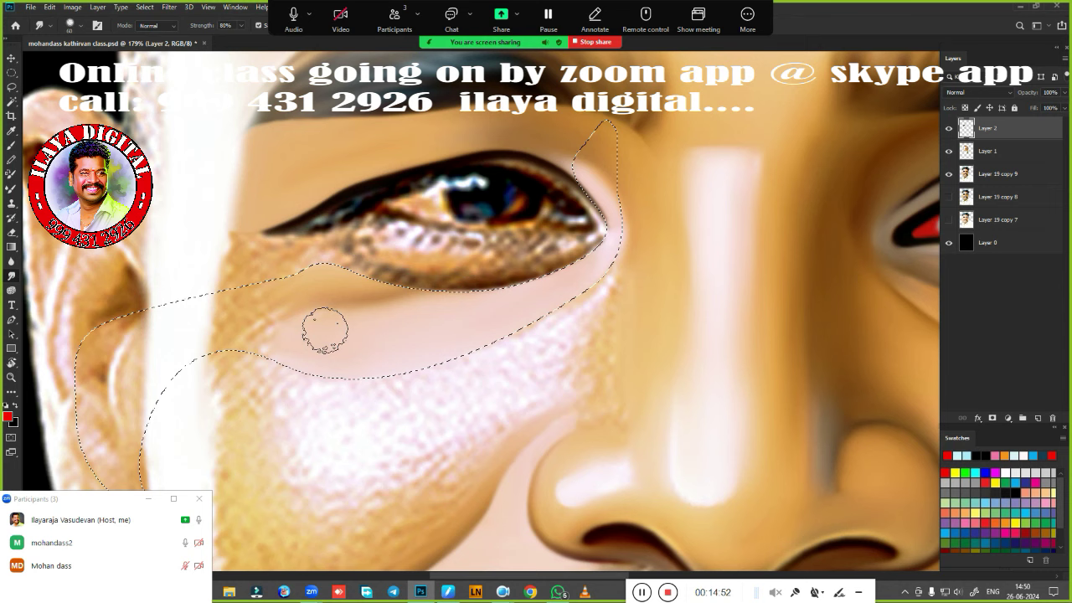
{"action": "left_click_drag", "start_coordinate": [311, 323], "coordinate": [403, 303]}
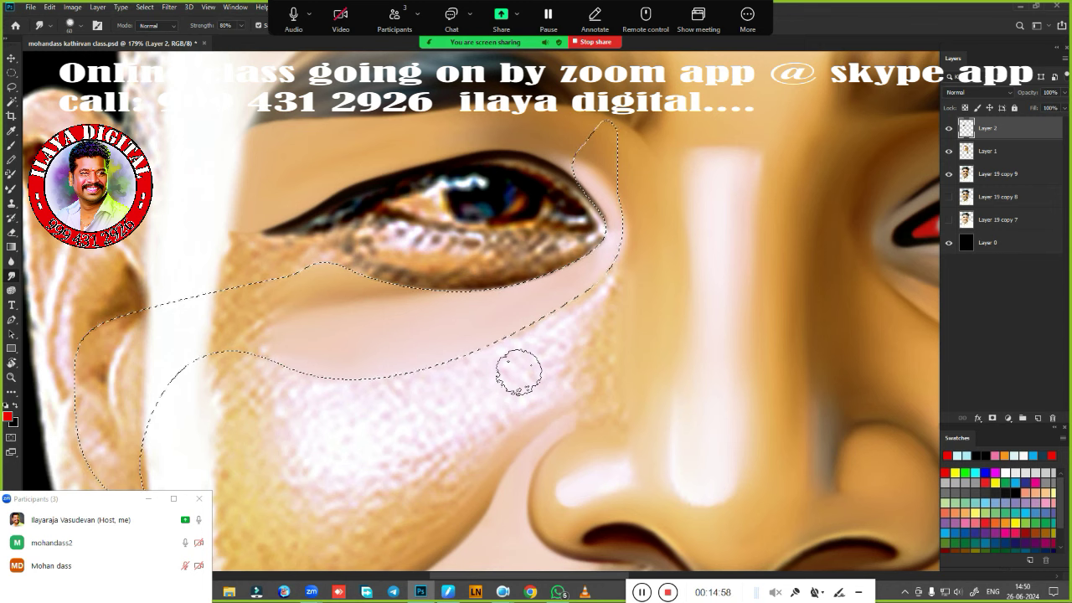
{"action": "key", "text": "shift+F6"}
{"action": "key", "text": "Return"}
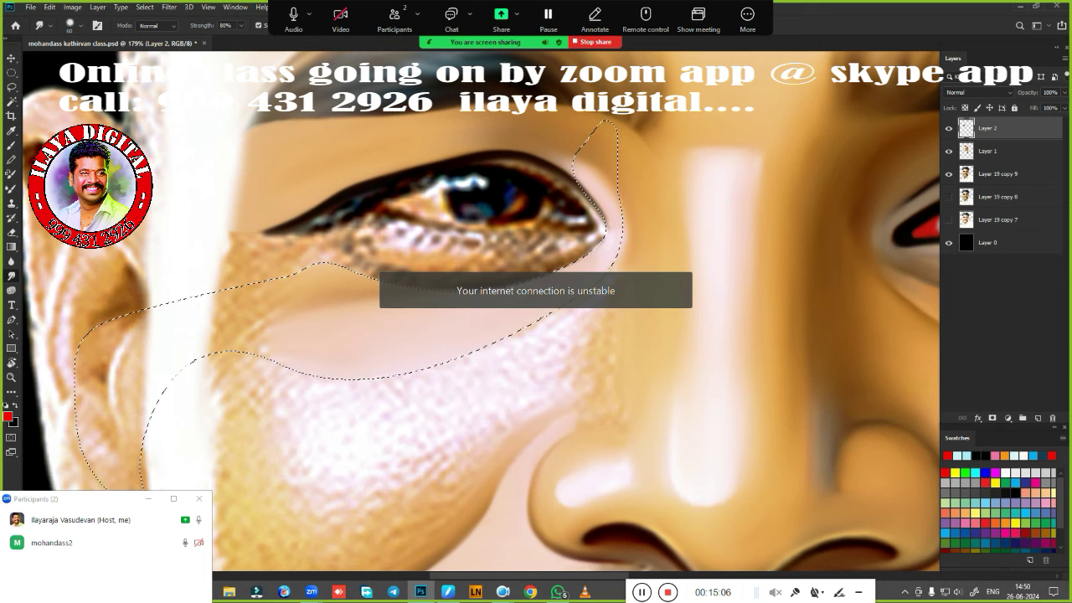
{"action": "scroll", "coordinate": [484, 416], "scroll_direction": "right", "scroll_amount": 3}
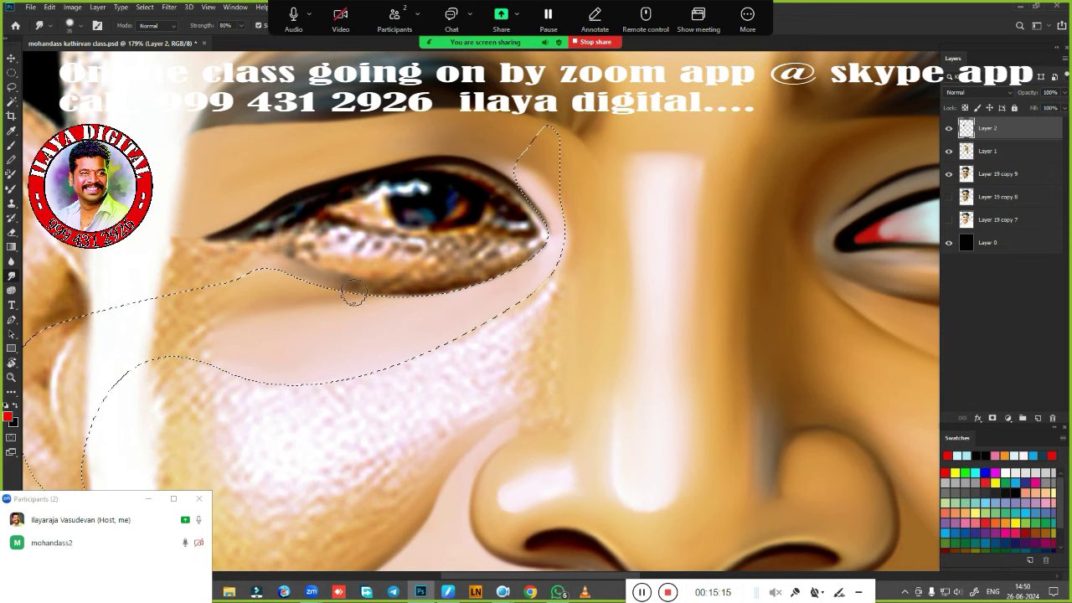
{"action": "left_click_drag", "start_coordinate": [388, 291], "coordinate": [453, 288]}
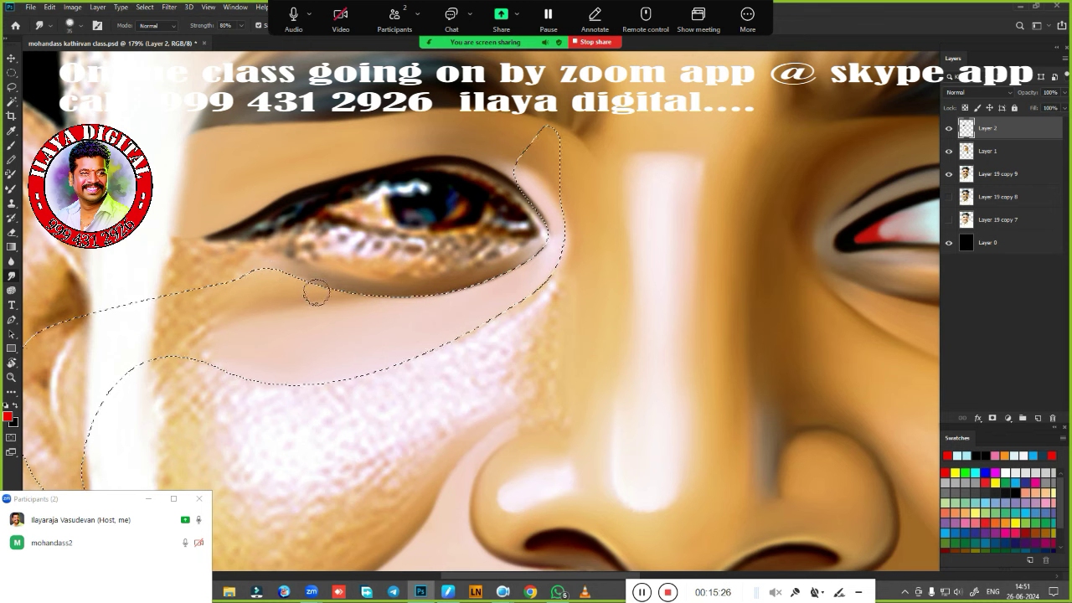
Blend the under-eye skin with the Mixer Brush, then smudge the cheek texture below smooth.
{"action": "key", "text": "b"}
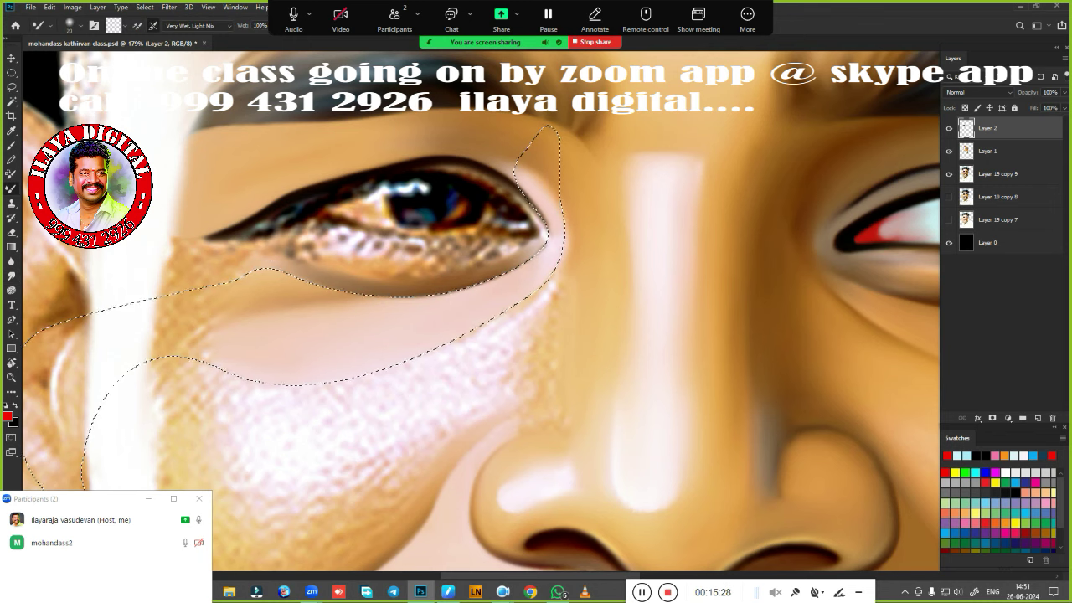
{"action": "mouse_move", "coordinate": [288, 269]}
{"action": "left_mouse_down"}
{"action": "mouse_move", "coordinate": [383, 299]}
{"action": "mouse_move", "coordinate": [380, 286]}
{"action": "mouse_move", "coordinate": [427, 285]}
{"action": "left_mouse_up"}
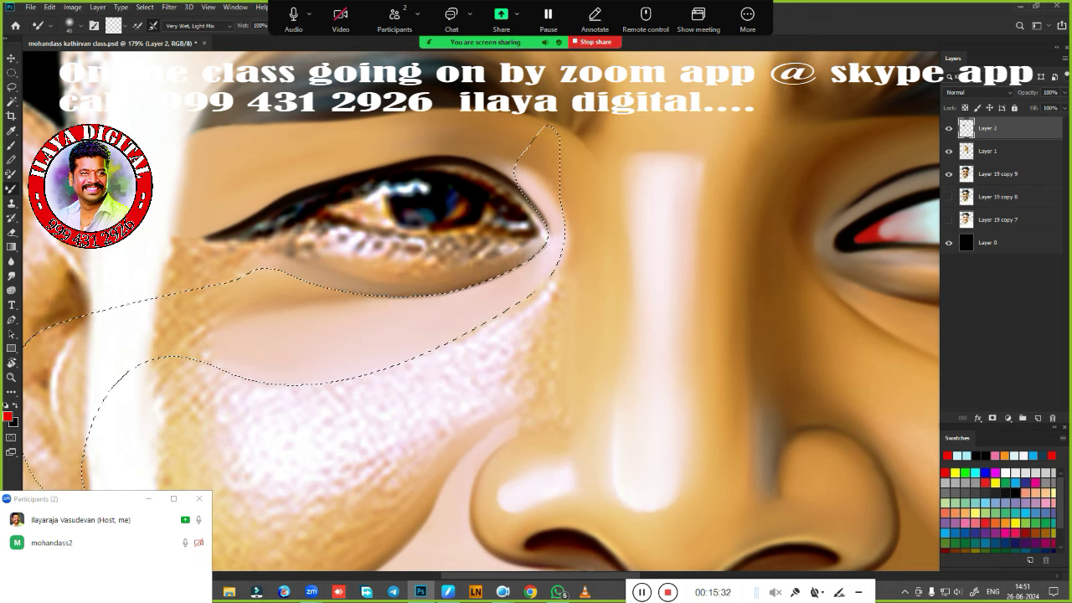
{"action": "mouse_move", "coordinate": [496, 260]}
{"action": "left_mouse_down"}
{"action": "mouse_move", "coordinate": [418, 272]}
{"action": "mouse_move", "coordinate": [335, 261]}
{"action": "mouse_move", "coordinate": [452, 262]}
{"action": "left_mouse_up"}
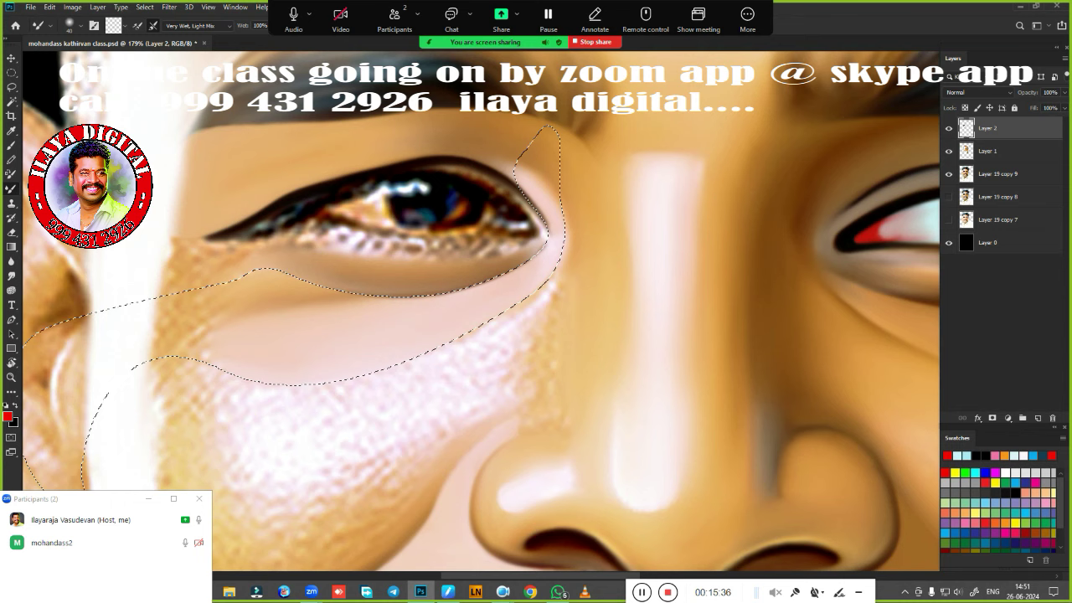
{"action": "key", "text": "r"}
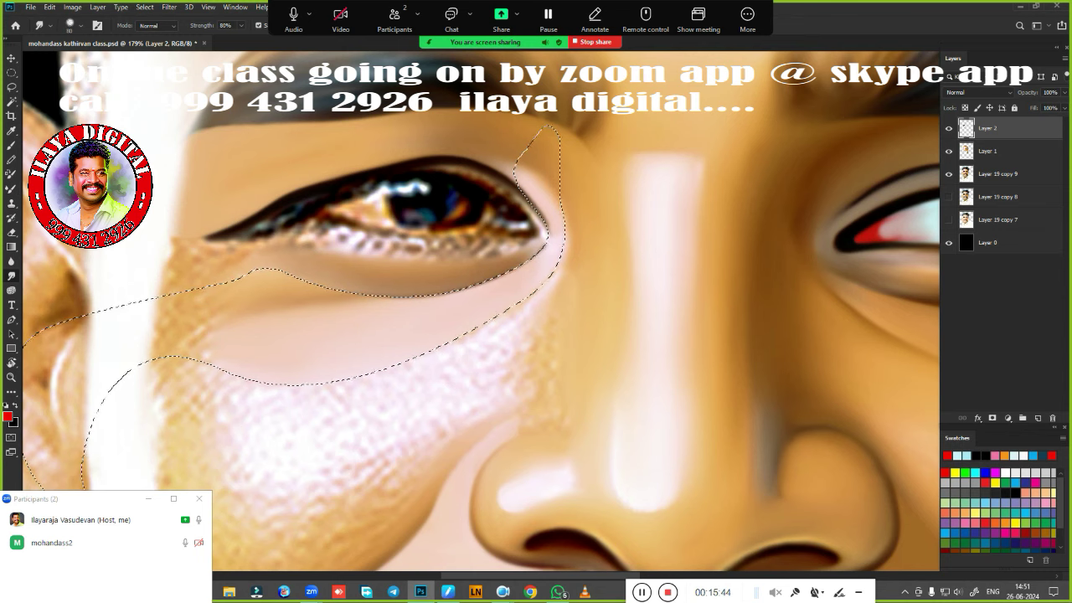
{"action": "left_click_drag", "start_coordinate": [265, 411], "coordinate": [376, 408]}
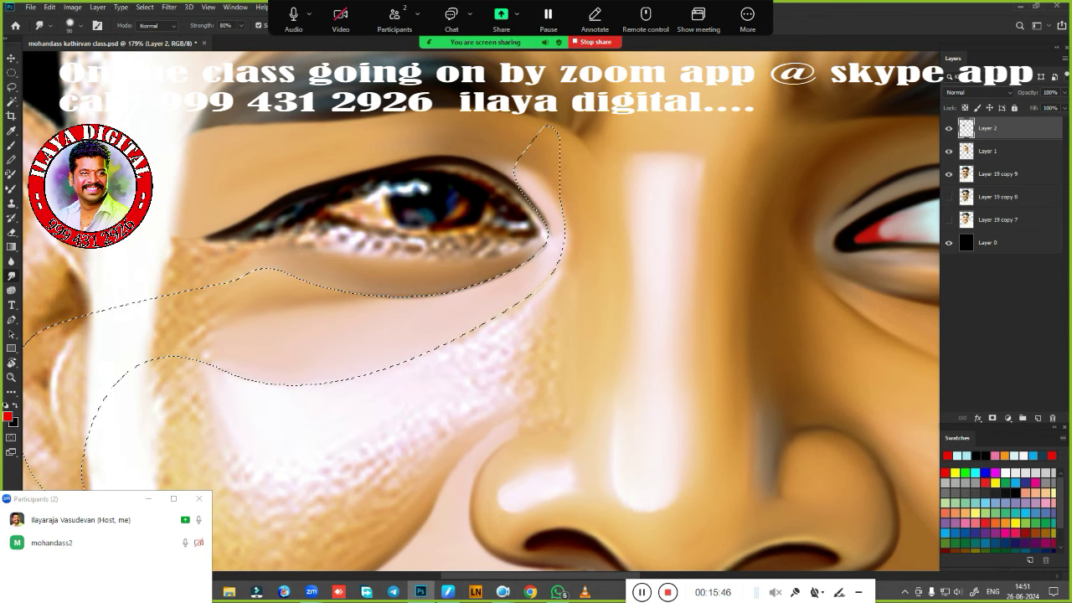
{"action": "left_click_drag", "start_coordinate": [287, 478], "coordinate": [381, 397]}
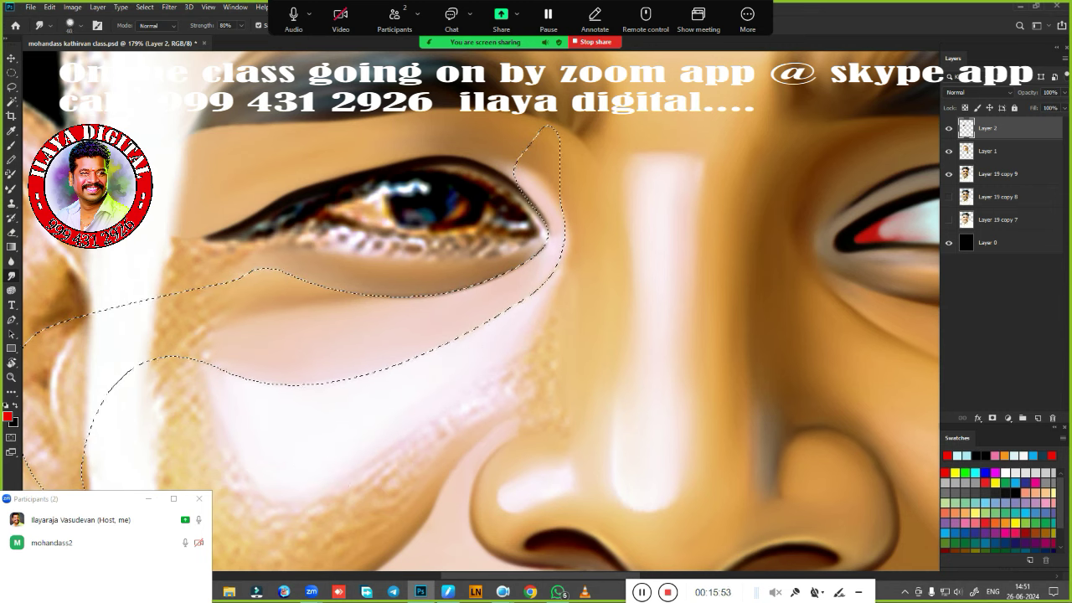
Smudge the crease beside the nose and the rough lower-cheek skin between nose and moustache.
{"action": "scroll", "coordinate": [426, 485], "scroll_direction": "down", "scroll_amount": 5}
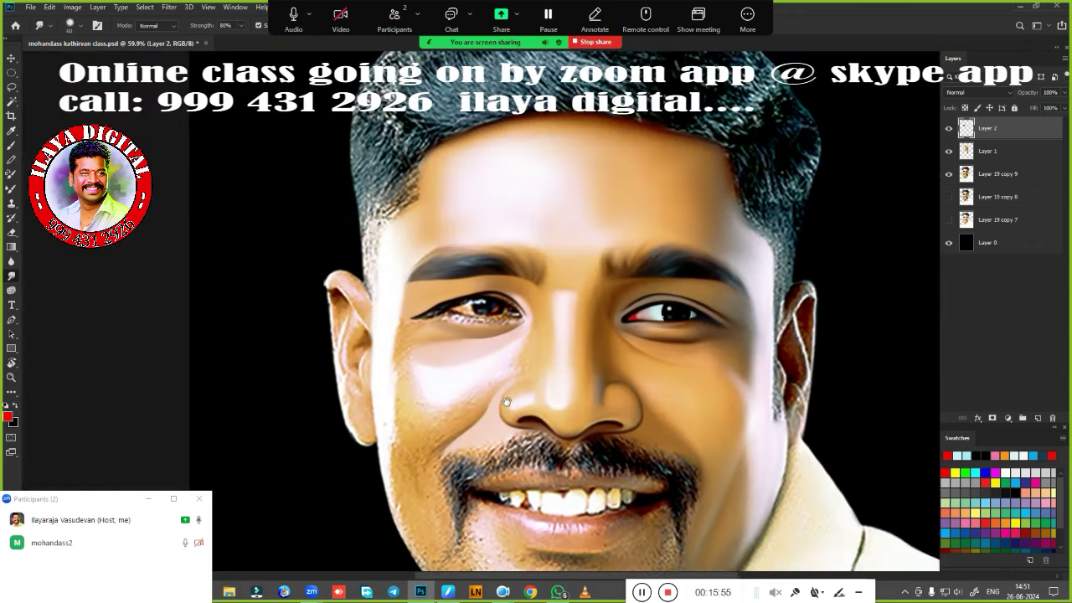
{"action": "scroll", "coordinate": [502, 376], "scroll_direction": "up", "scroll_amount": 3}
{"action": "scroll", "coordinate": [567, 326], "scroll_direction": "up", "scroll_amount": 5}
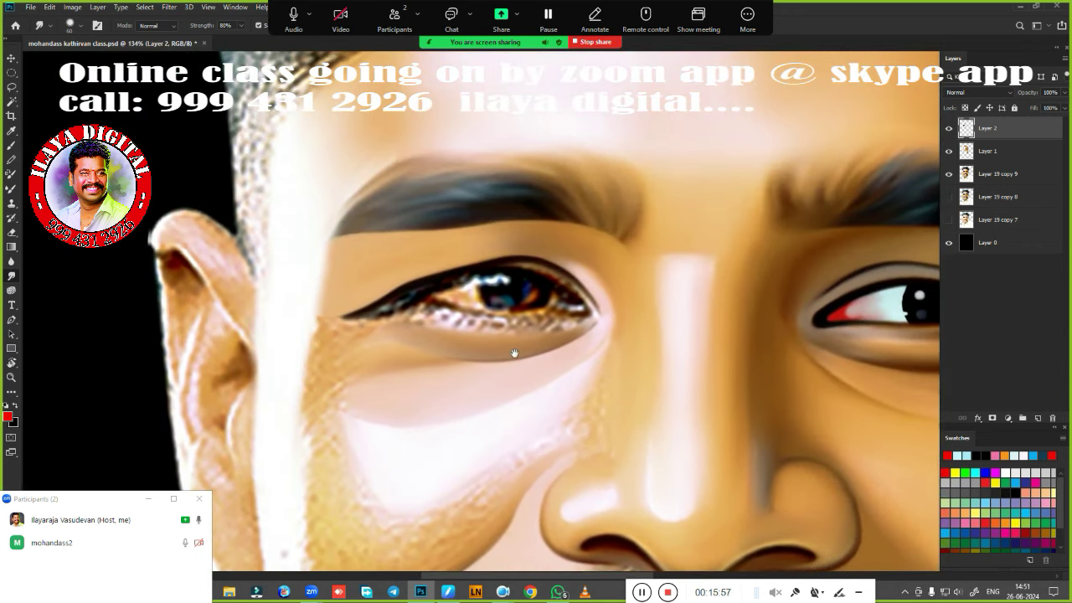
{"action": "scroll", "coordinate": [507, 318], "scroll_direction": "down", "scroll_amount": 1}
{"action": "scroll", "coordinate": [511, 318], "scroll_direction": "down", "scroll_amount": 1}
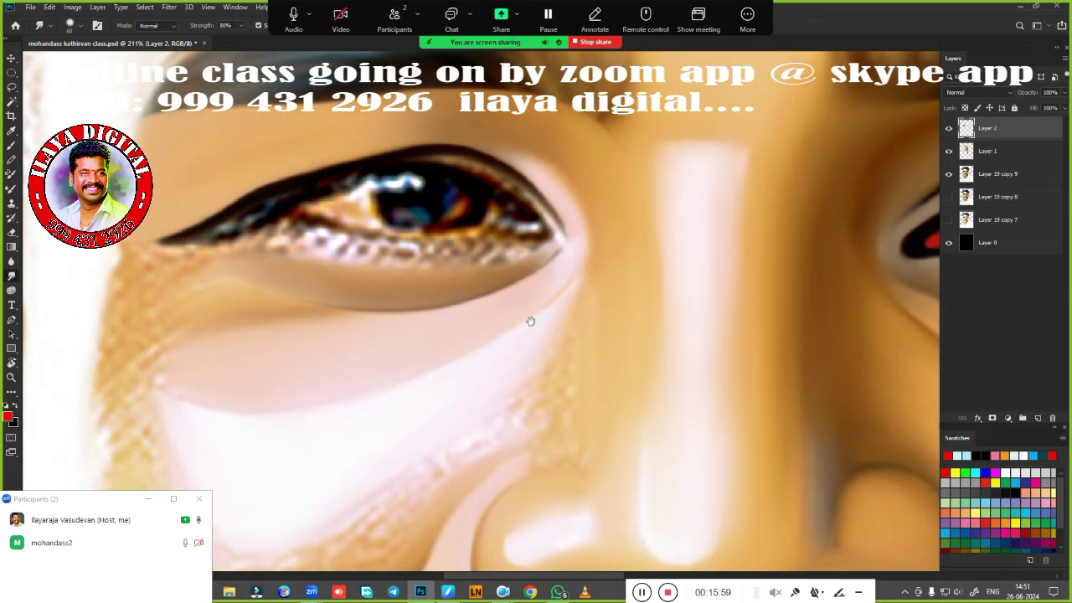
{"action": "scroll", "coordinate": [519, 318], "scroll_direction": "down", "scroll_amount": 1}
{"action": "scroll", "coordinate": [528, 319], "scroll_direction": "down", "scroll_amount": 1}
{"action": "scroll", "coordinate": [530, 329], "scroll_direction": "down", "scroll_amount": 2}
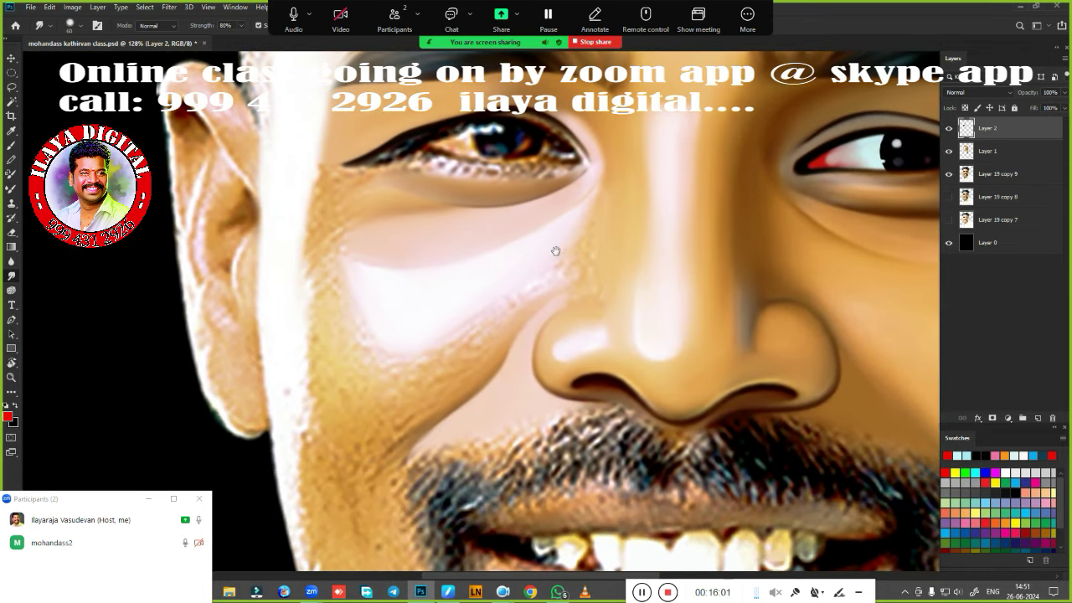
{"action": "scroll", "coordinate": [555, 248], "scroll_direction": "down", "scroll_amount": 1}
{"action": "scroll", "coordinate": [492, 329], "scroll_direction": "down", "scroll_amount": 1}
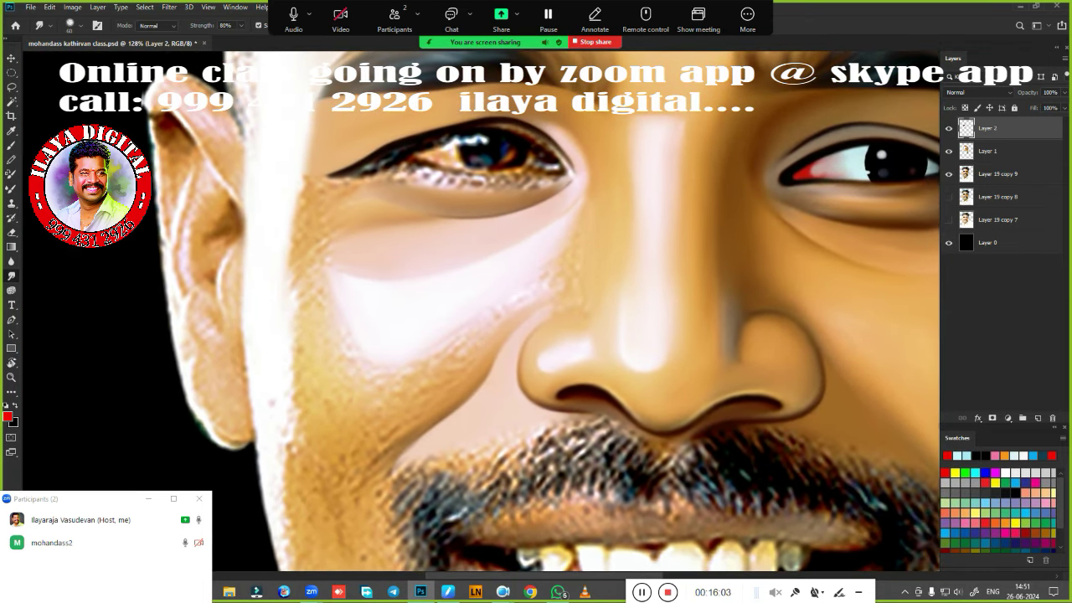
{"action": "scroll", "coordinate": [369, 382], "scroll_direction": "down", "scroll_amount": 2}
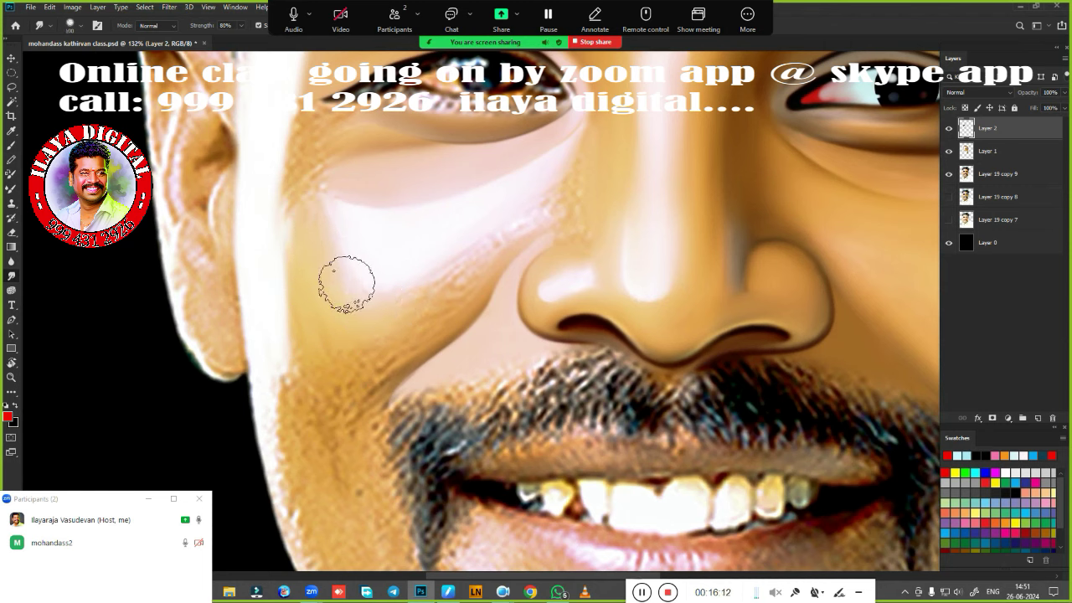
{"action": "left_click_drag", "start_coordinate": [403, 302], "coordinate": [541, 211]}
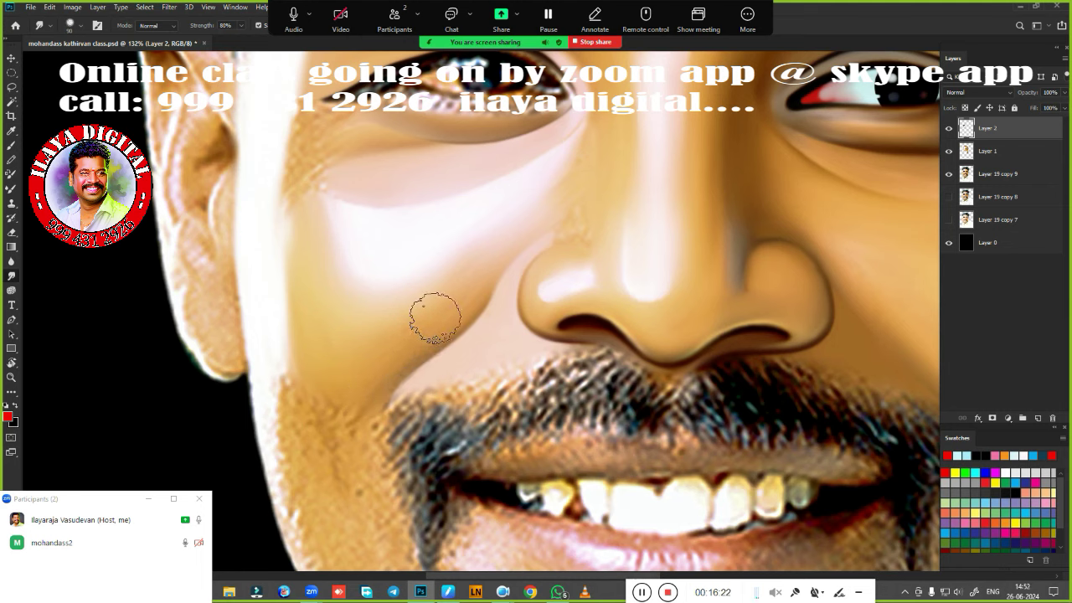
{"action": "mouse_move", "coordinate": [362, 382]}
{"action": "left_mouse_down"}
{"action": "mouse_move", "coordinate": [345, 455]}
{"action": "mouse_move", "coordinate": [311, 346]}
{"action": "mouse_move", "coordinate": [271, 394]}
{"action": "mouse_move", "coordinate": [276, 431]}
{"action": "left_mouse_up"}
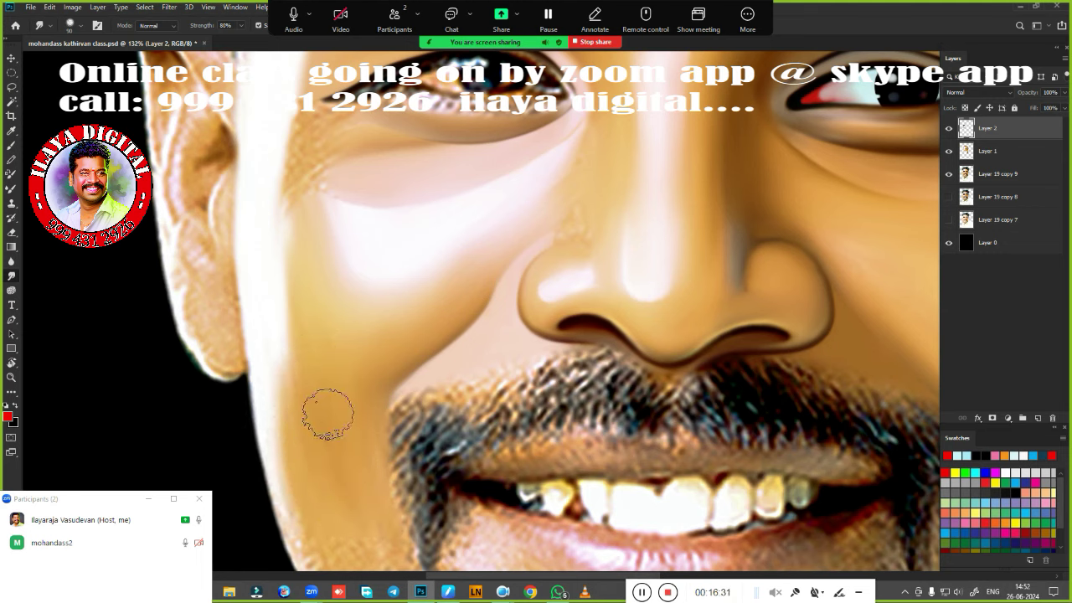
{"action": "left_click_drag", "start_coordinate": [421, 332], "coordinate": [403, 445]}
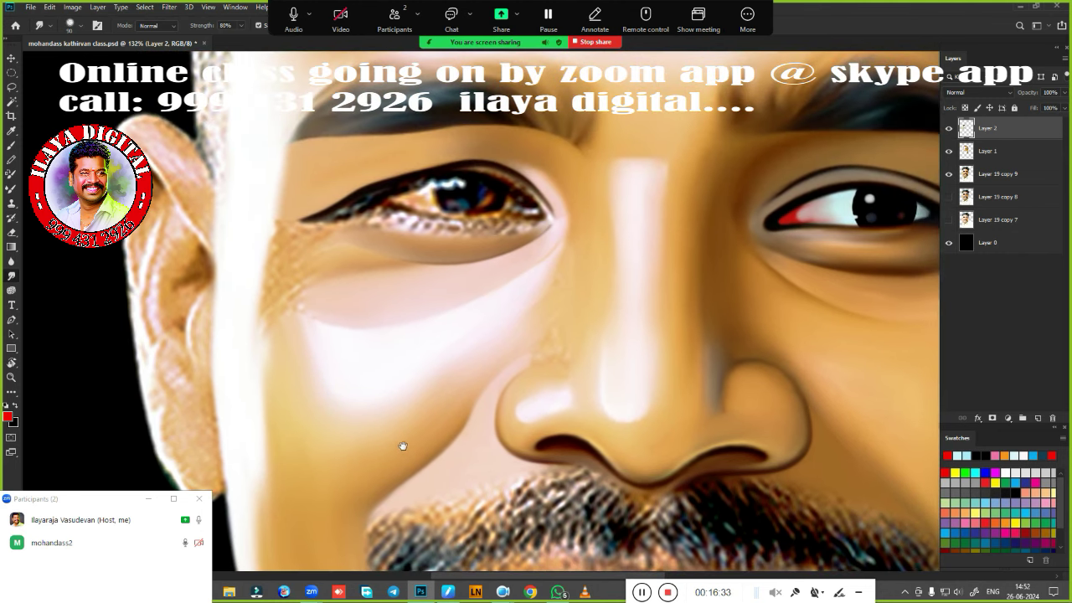
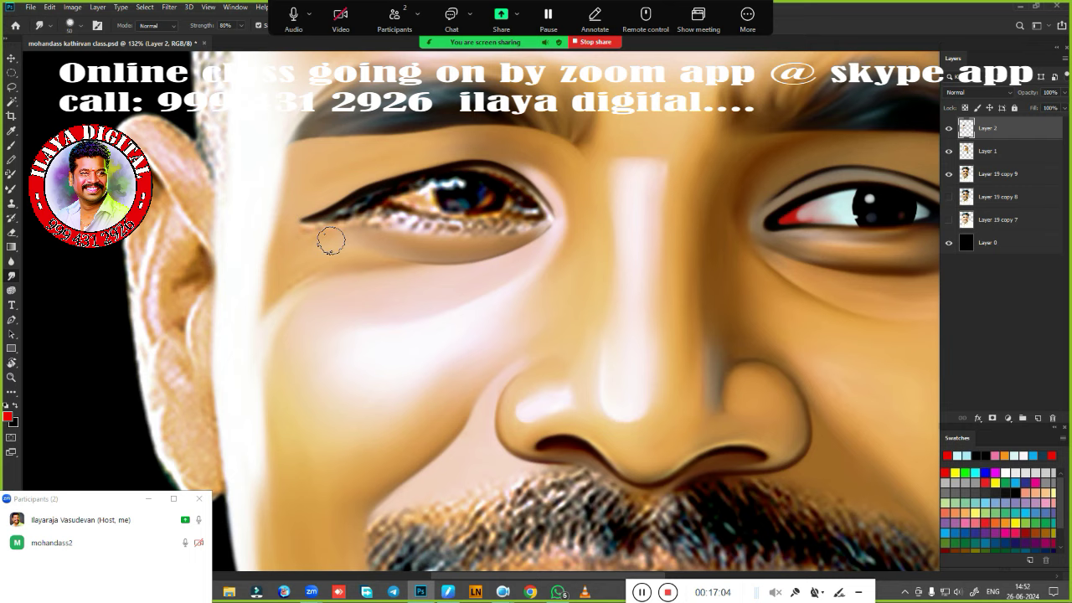
Raise the Smudge brush size from 50 to 70 and zoom back in on the left eye.
{"action": "key", "text": "bracketright"}
{"action": "key", "text": "bracketright"}
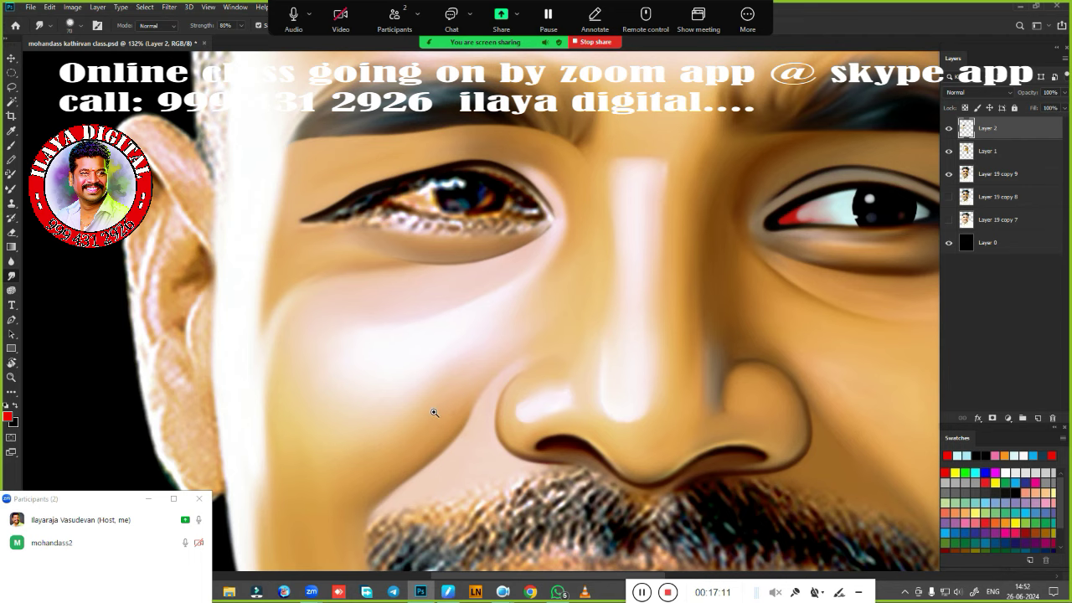
{"action": "left_click_drag", "start_coordinate": [434, 412], "coordinate": [469, 360]}
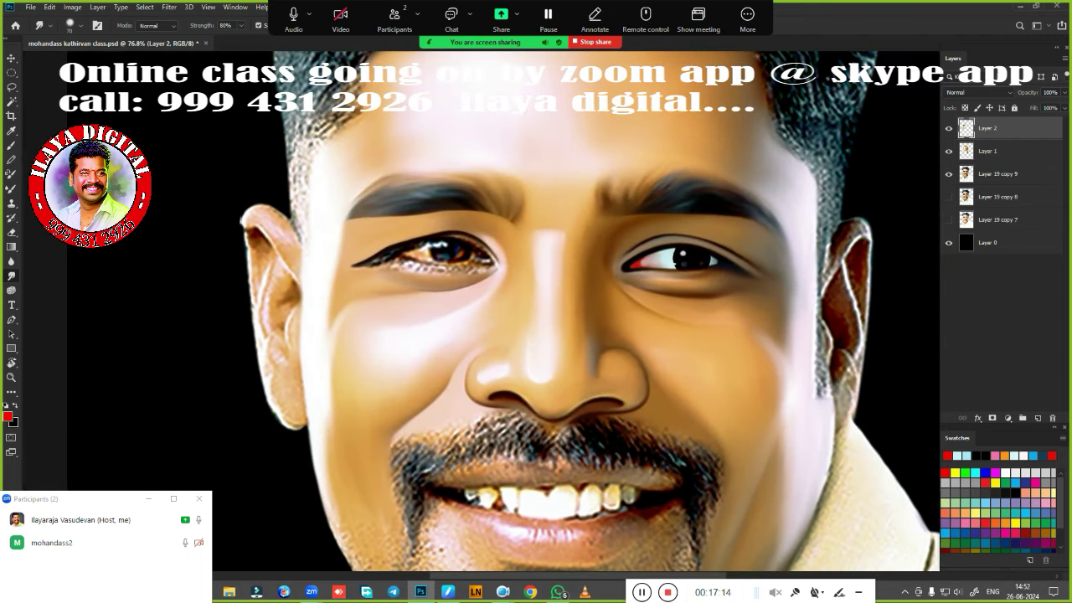
{"action": "left_click_drag", "start_coordinate": [416, 330], "coordinate": [481, 419]}
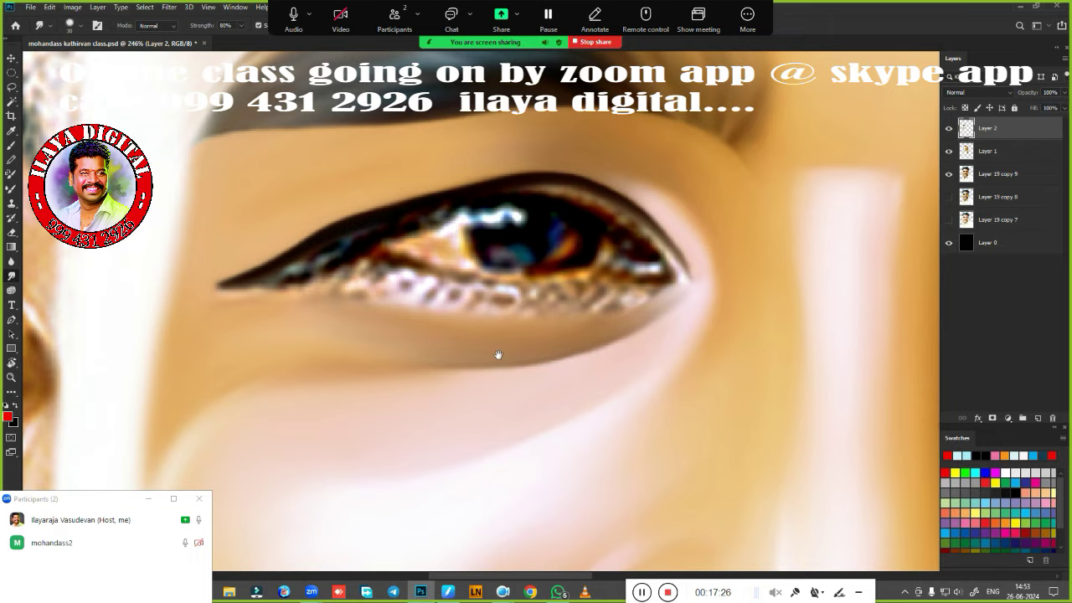
{"action": "scroll", "coordinate": [495, 354], "scroll_direction": "down", "scroll_amount": 2}
{"action": "scroll", "coordinate": [499, 378], "scroll_direction": "down", "scroll_amount": 1}
{"action": "scroll", "coordinate": [499, 379], "scroll_direction": "down", "scroll_amount": 2}
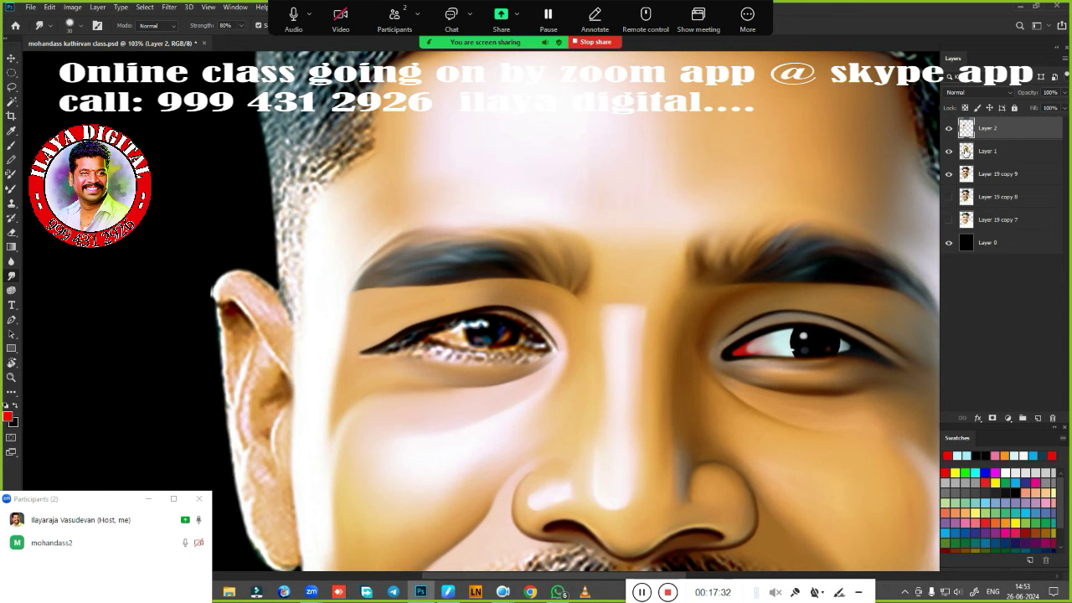
Delete Layer 1 and toggle Layer 2's visibility to compare the painting with the photo.
{"action": "left_click", "coordinate": [1001, 152]}
{"action": "key", "text": "Delete"}
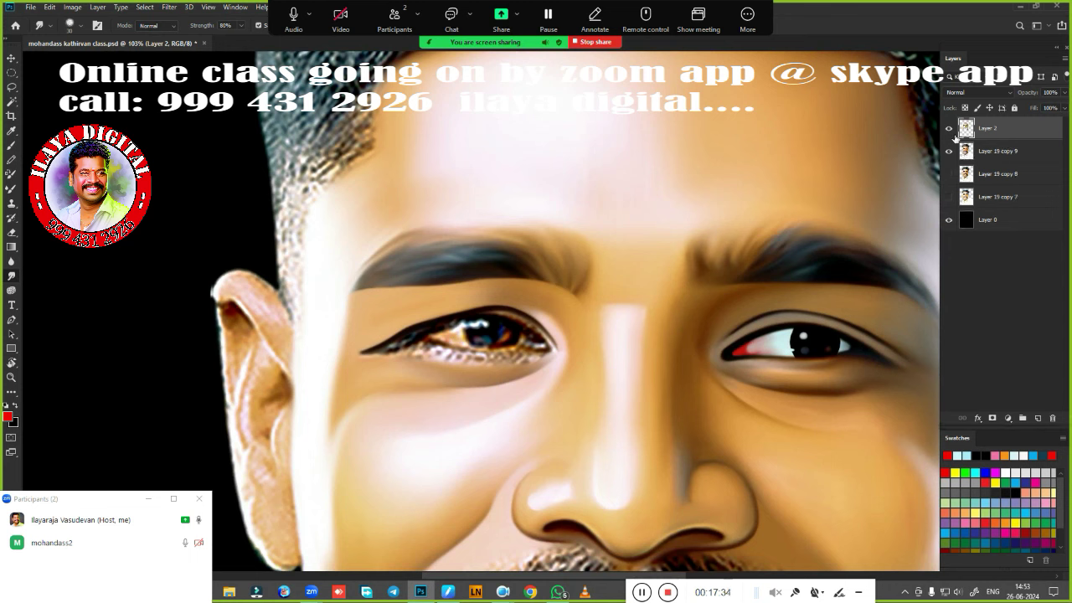
{"action": "left_click", "coordinate": [949, 128]}
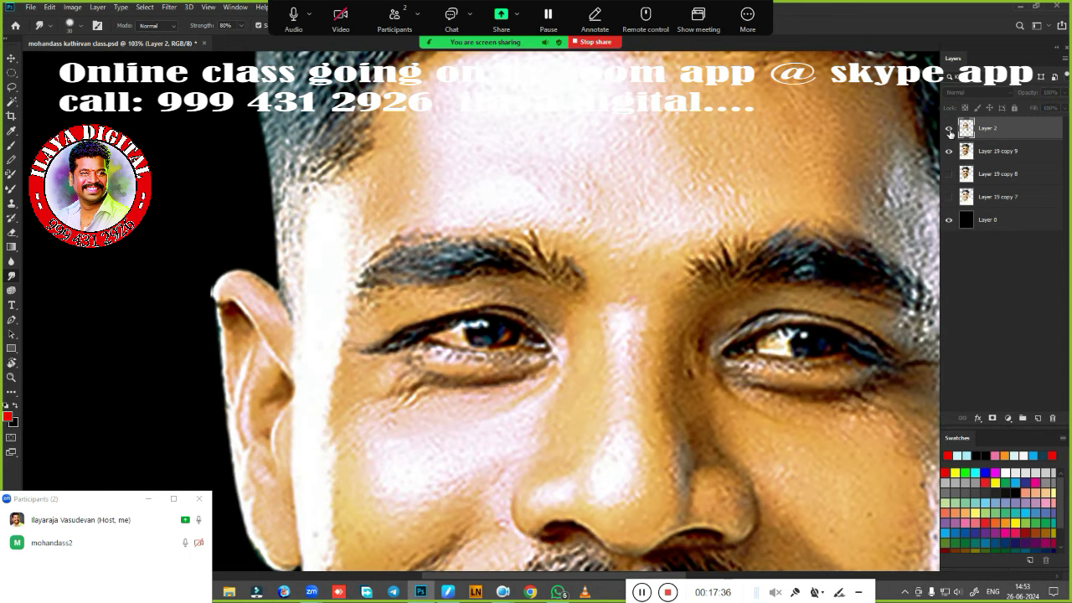
{"action": "left_click", "coordinate": [949, 129]}
{"action": "left_click_drag", "start_coordinate": [738, 382], "coordinate": [497, 305]}
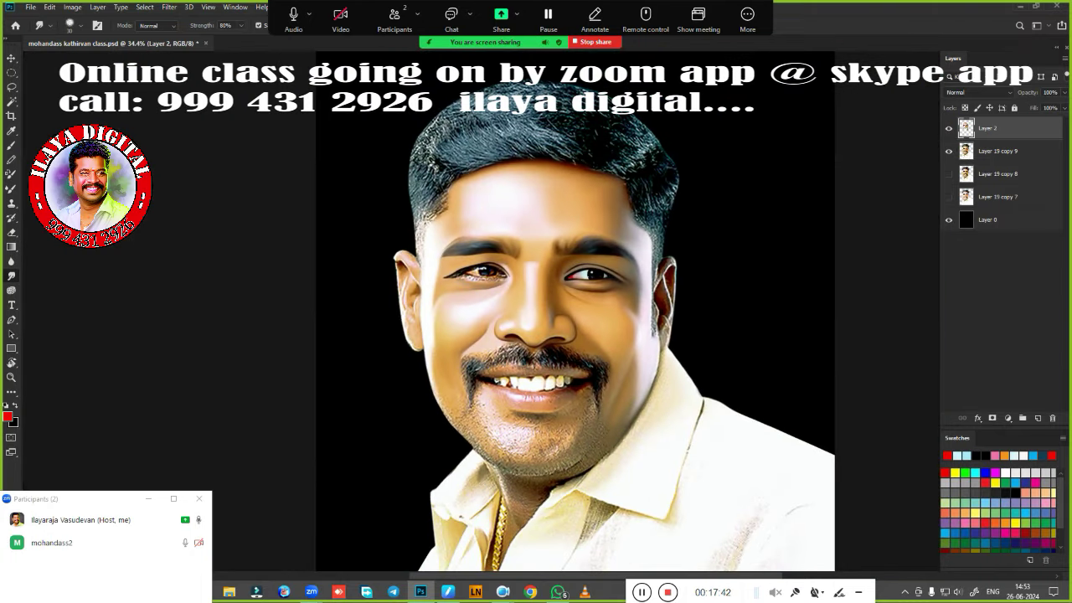
{"action": "left_click_drag", "start_coordinate": [485, 315], "coordinate": [365, 335]}
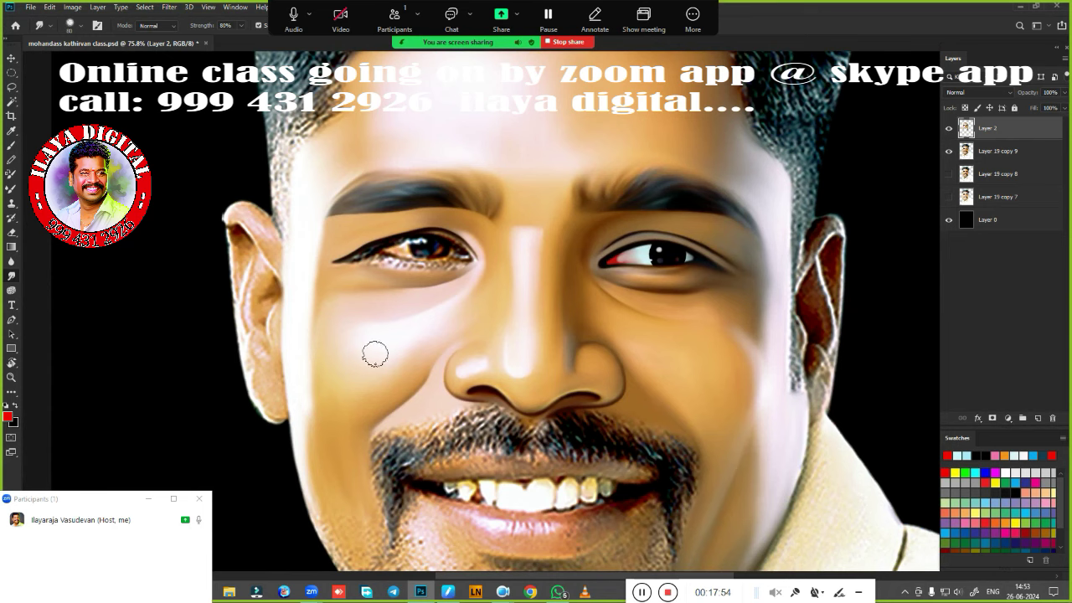
Darken the left eyeliner's outer corner into a sharper point.
{"action": "left_click_drag", "start_coordinate": [337, 256], "coordinate": [379, 235]}
{"action": "scroll", "coordinate": [404, 331], "scroll_direction": "up", "scroll_amount": 4}
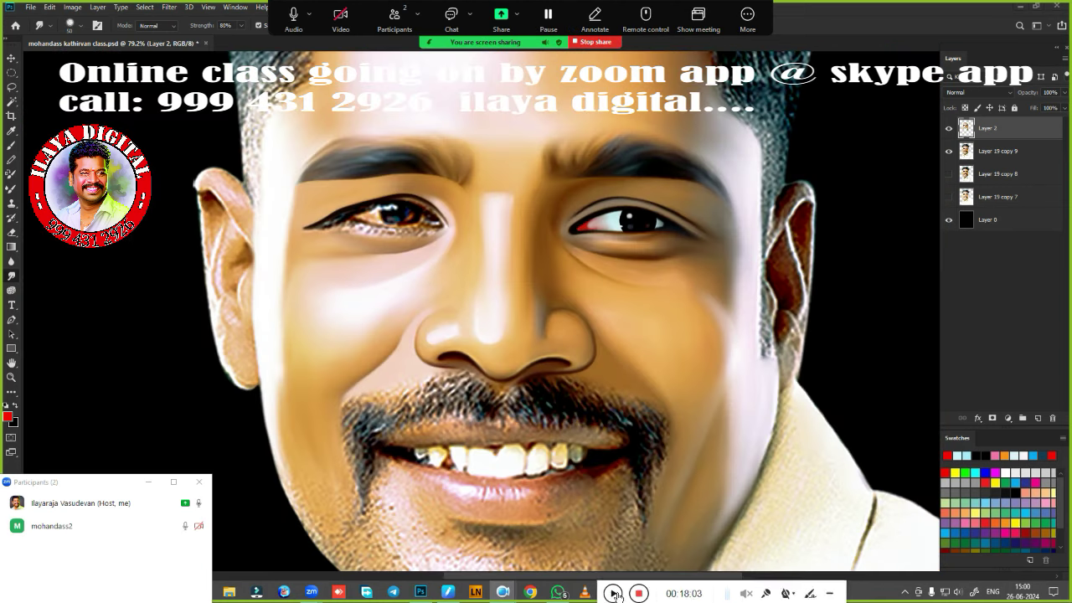
{"action": "left_click", "coordinate": [614, 593]}
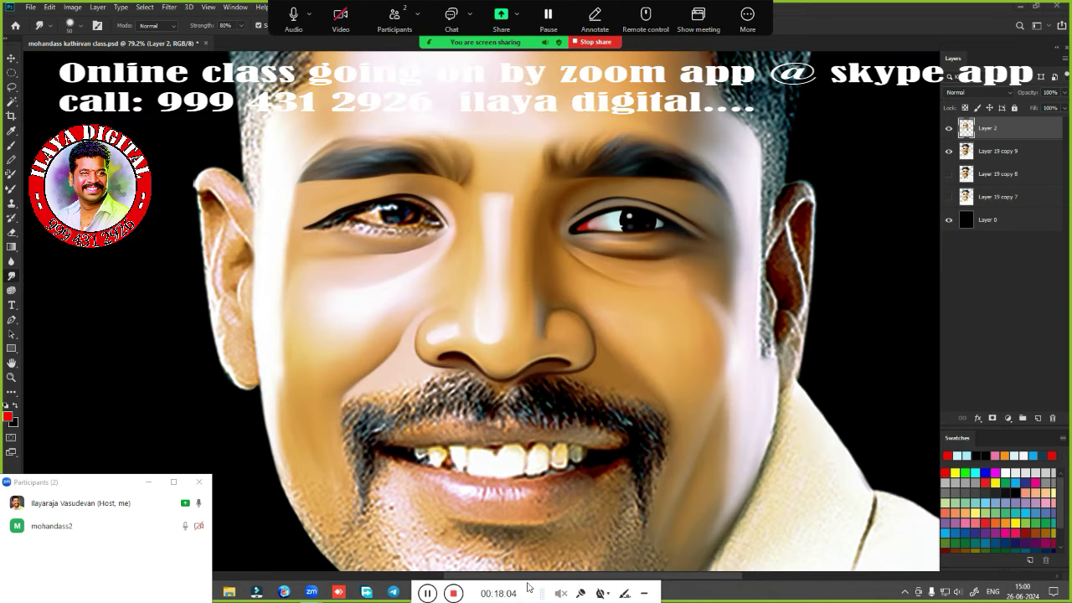
{"action": "left_click_drag", "start_coordinate": [528, 586], "coordinate": [728, 585]}
{"action": "left_click", "coordinate": [547, 471]}
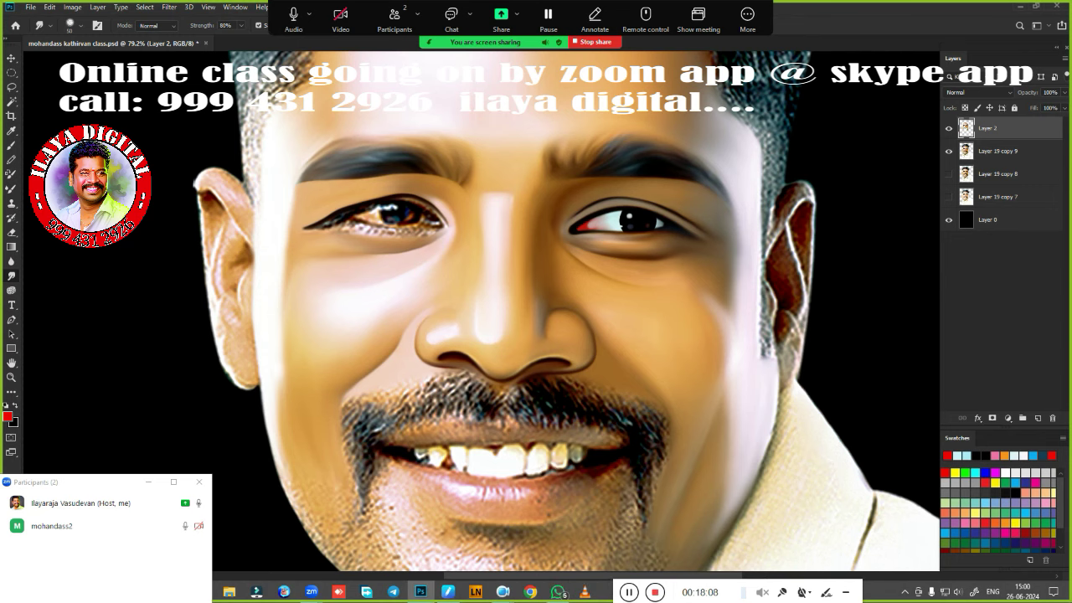
{"action": "scroll", "coordinate": [374, 252], "scroll_direction": "up", "scroll_amount": 1}
{"action": "scroll", "coordinate": [430, 287], "scroll_direction": "up", "scroll_amount": 2}
{"action": "scroll", "coordinate": [457, 311], "scroll_direction": "up", "scroll_amount": 1}
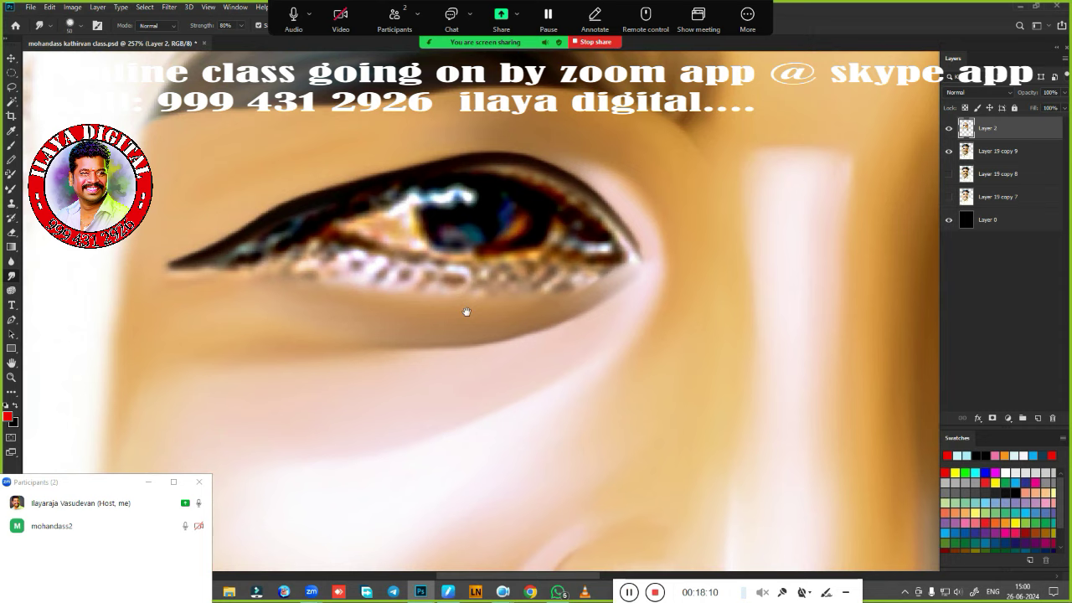
{"action": "mouse_move", "coordinate": [466, 312]}
{"action": "left_mouse_down"}
{"action": "mouse_move", "coordinate": [469, 335]}
{"action": "mouse_move", "coordinate": [443, 349]}
{"action": "left_mouse_up"}
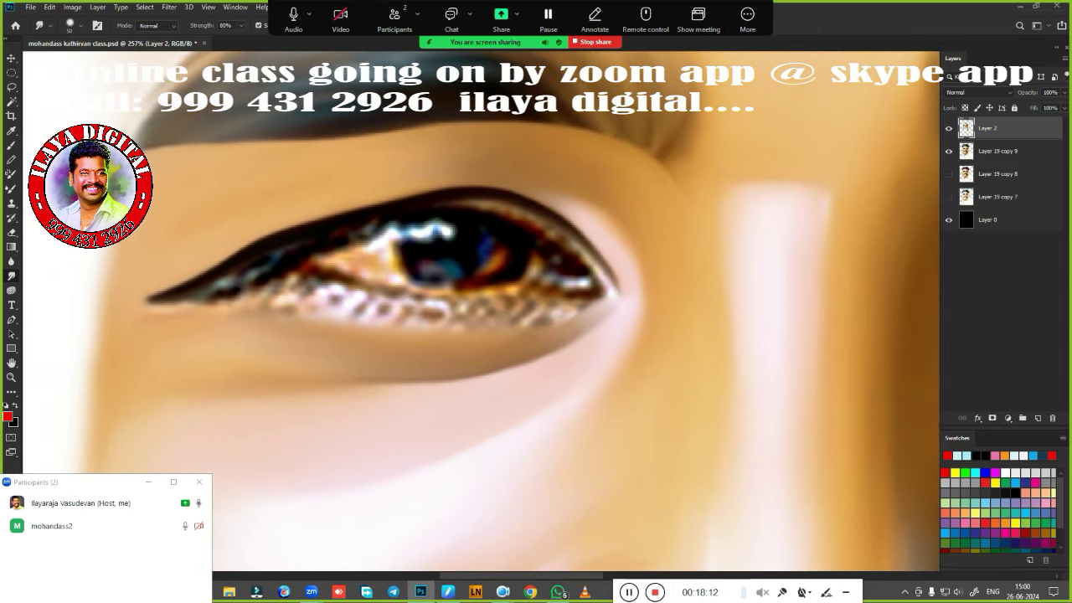
{"action": "scroll", "coordinate": [488, 331], "scroll_direction": "down", "scroll_amount": 1}
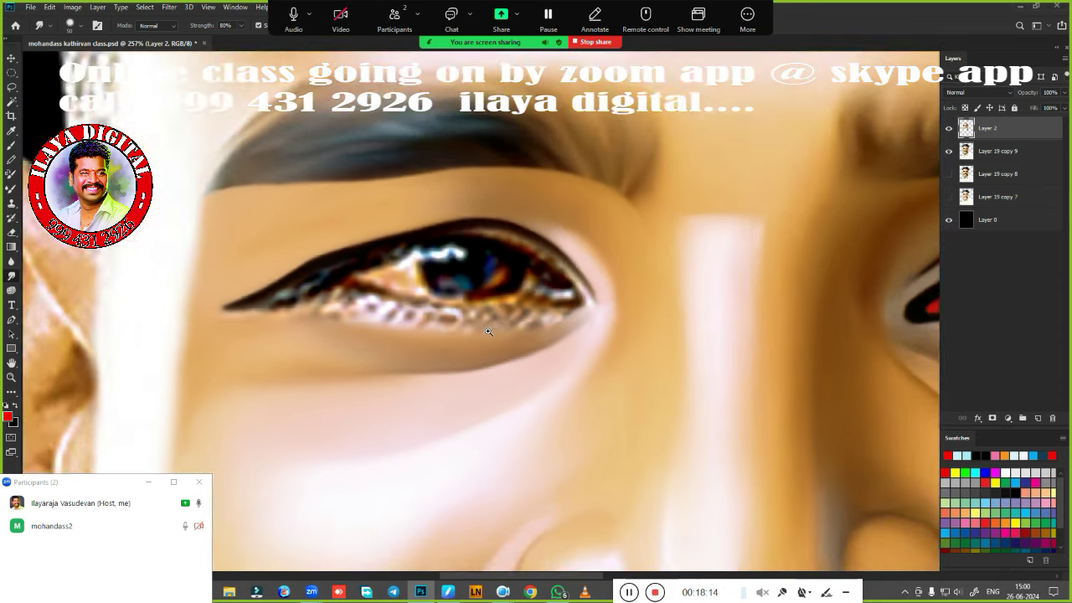
{"action": "scroll", "coordinate": [488, 331], "scroll_direction": "down", "scroll_amount": 2}
{"action": "key", "text": "l"}
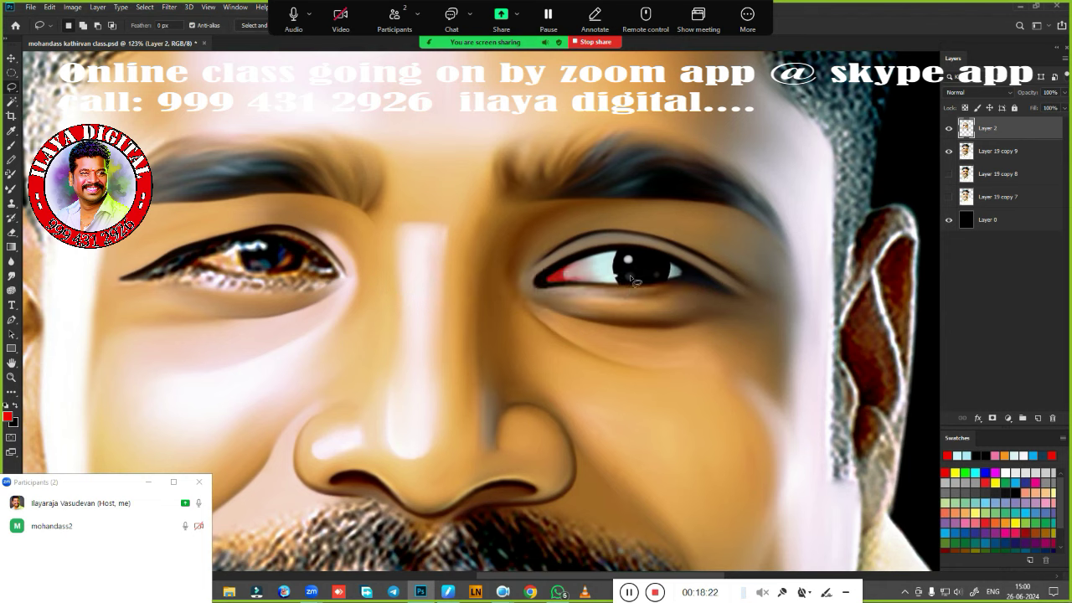
Lasso the right eye's pupil and copy it onto a new Layer 3.
{"action": "mouse_move", "coordinate": [634, 281]}
{"action": "left_mouse_down"}
{"action": "mouse_move", "coordinate": [647, 261]}
{"action": "mouse_move", "coordinate": [656, 287]}
{"action": "left_mouse_up"}
{"action": "left_click_drag", "start_coordinate": [655, 287], "coordinate": [619, 286]}
{"action": "key", "text": "ctrl+j"}
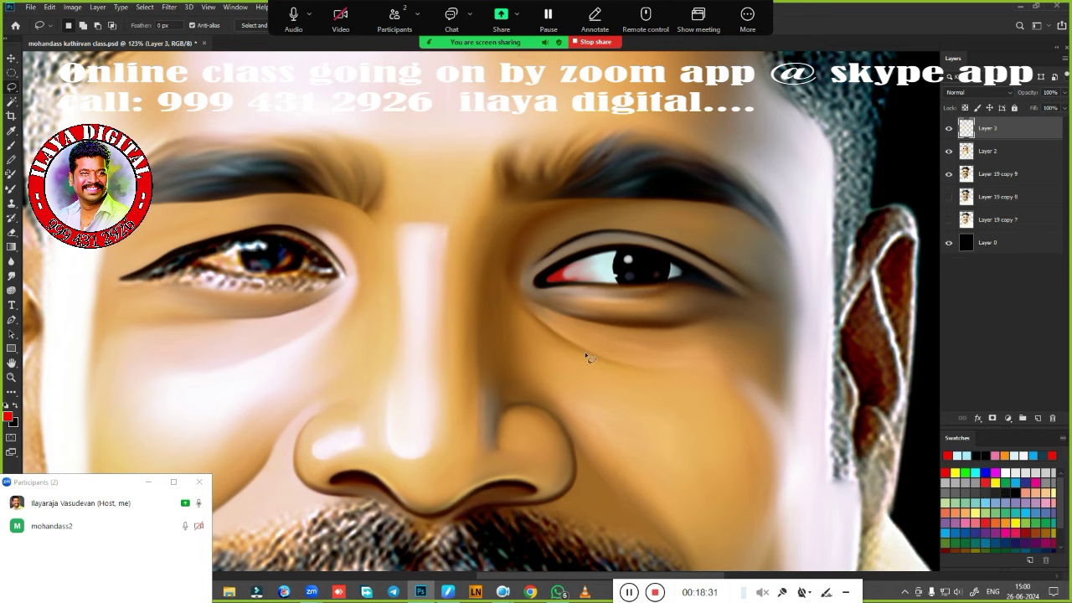
Move the copied pupil across into the left eye's iris.
{"action": "key", "text": "v"}
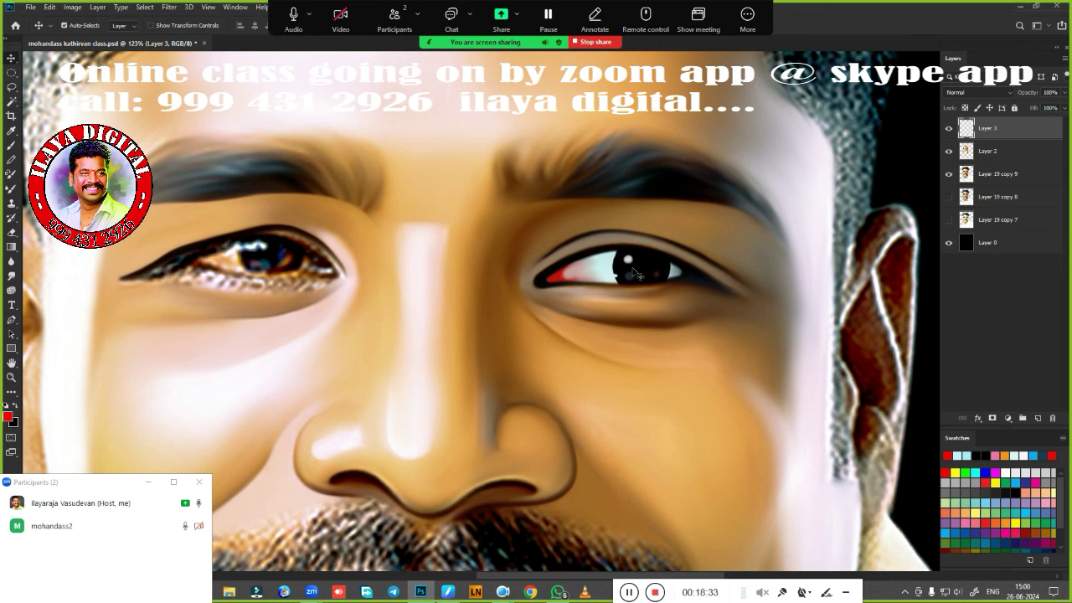
{"action": "left_click_drag", "start_coordinate": [636, 272], "coordinate": [249, 269]}
{"action": "scroll", "coordinate": [250, 270], "scroll_direction": "up", "scroll_amount": 2}
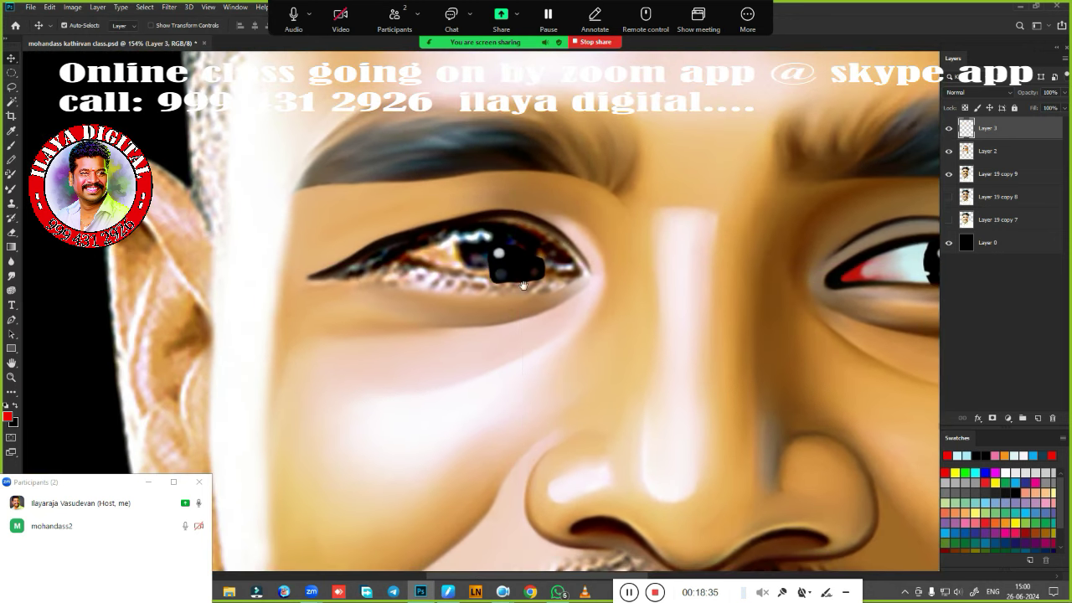
{"action": "left_click_drag", "start_coordinate": [524, 286], "coordinate": [496, 256]}
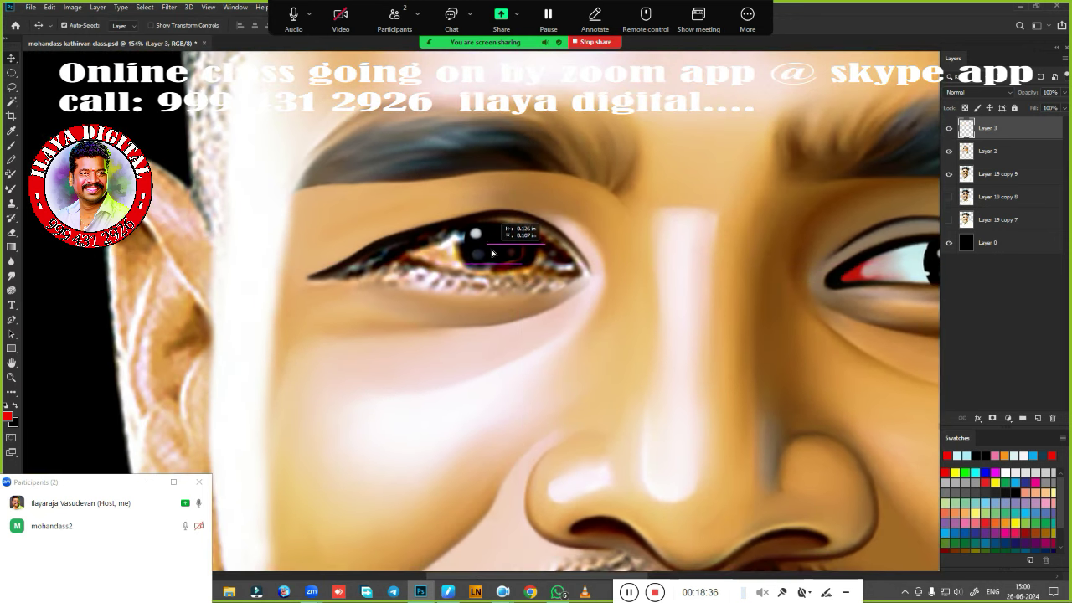
{"action": "left_click_drag", "start_coordinate": [496, 256], "coordinate": [498, 254]}
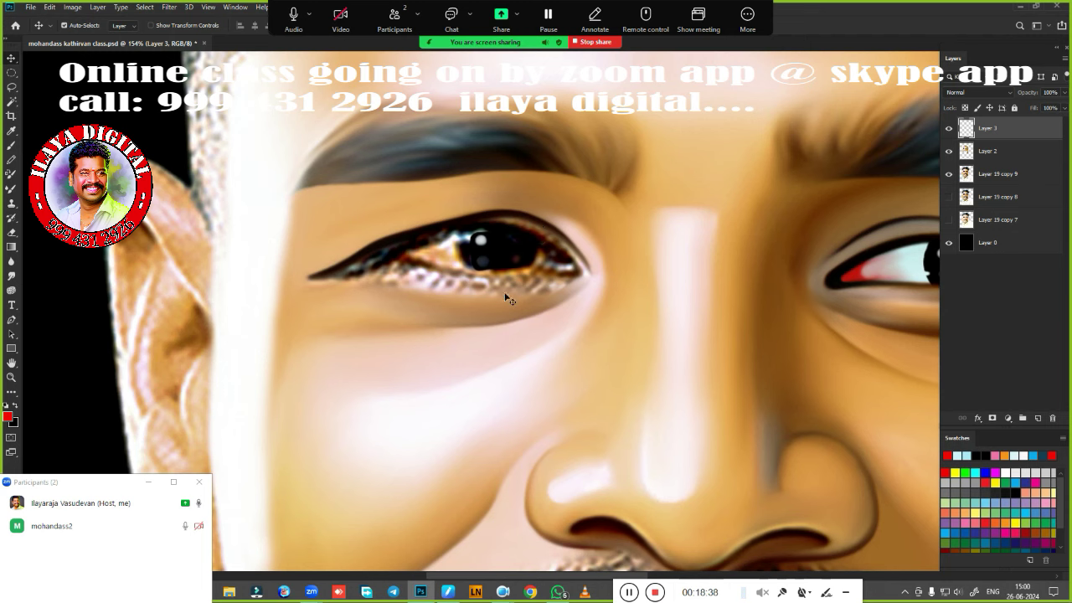
{"action": "scroll", "coordinate": [485, 299], "scroll_direction": "up", "scroll_amount": 2}
{"action": "scroll", "coordinate": [512, 324], "scroll_direction": "up", "scroll_amount": 3}
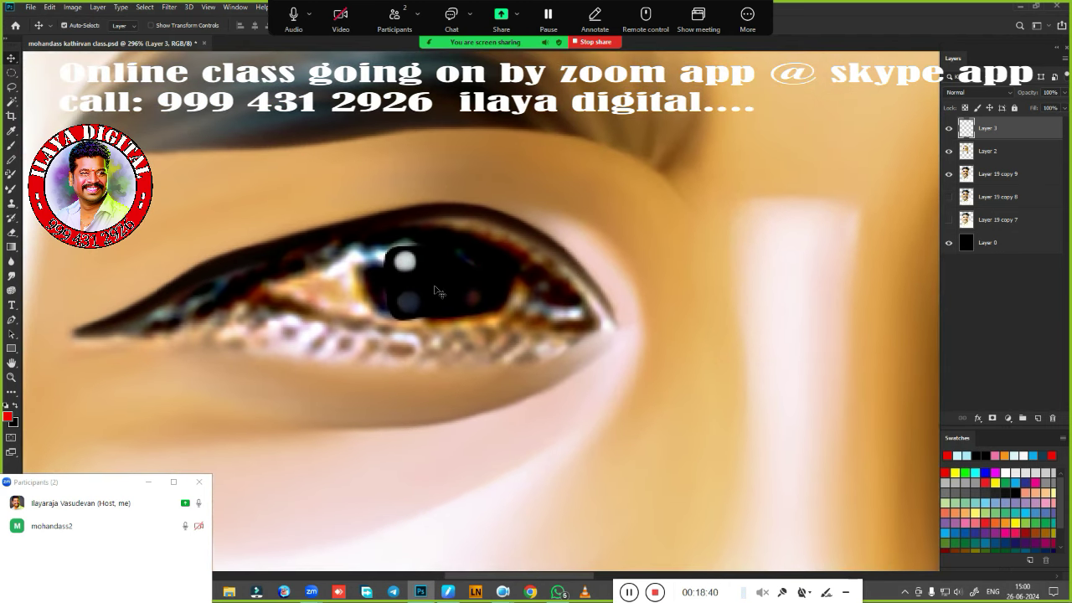
{"action": "left_click_drag", "start_coordinate": [433, 282], "coordinate": [436, 285]}
Fine-tune the pupil's position inside the left iris, nudging it slightly right.
{"action": "scroll", "coordinate": [435, 285], "scroll_direction": "down", "scroll_amount": 2}
{"action": "scroll", "coordinate": [552, 322], "scroll_direction": "down", "scroll_amount": 2}
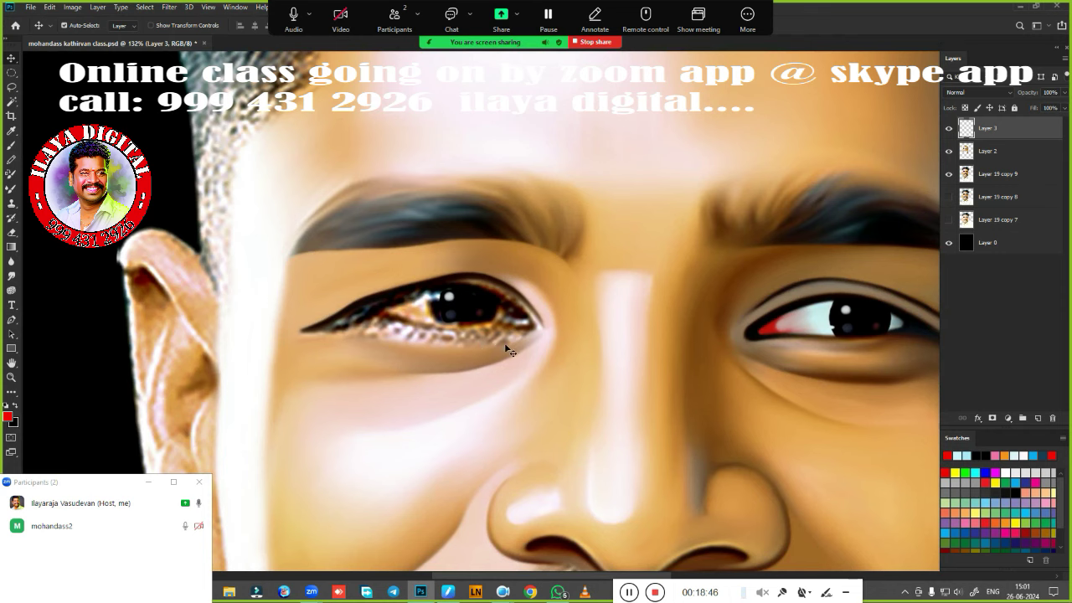
{"action": "scroll", "coordinate": [508, 349], "scroll_direction": "down", "scroll_amount": 1}
{"action": "scroll", "coordinate": [514, 354], "scroll_direction": "down", "scroll_amount": 2}
{"action": "scroll", "coordinate": [519, 363], "scroll_direction": "up", "scroll_amount": 4}
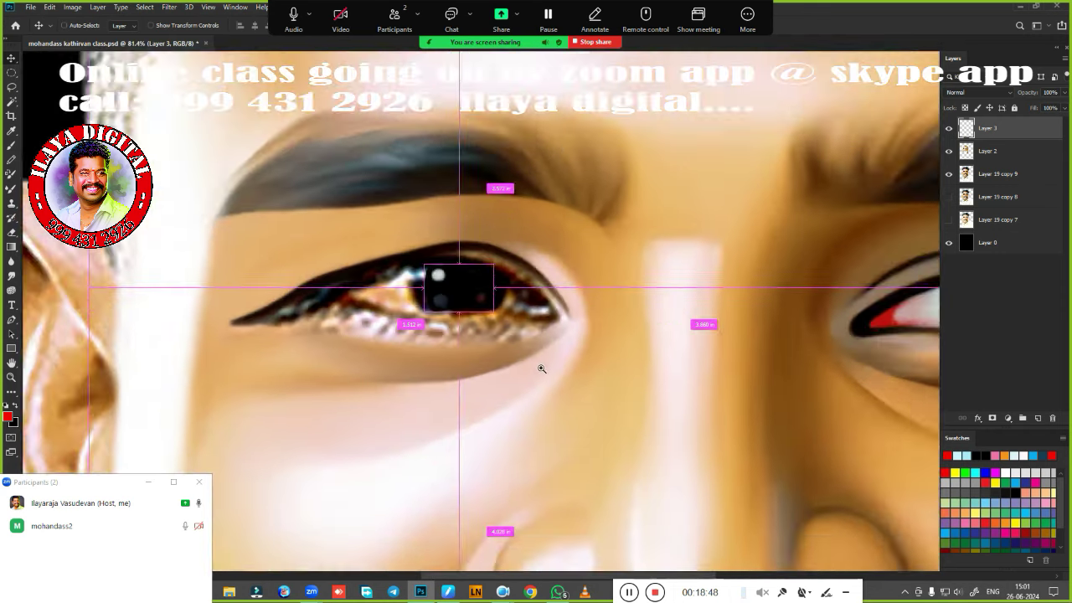
{"action": "scroll", "coordinate": [541, 368], "scroll_direction": "up", "scroll_amount": 3}
{"action": "mouse_move", "coordinate": [394, 284]}
{"action": "left_mouse_down"}
{"action": "mouse_move", "coordinate": [369, 282]}
{"action": "mouse_move", "coordinate": [390, 282]}
{"action": "left_mouse_up"}
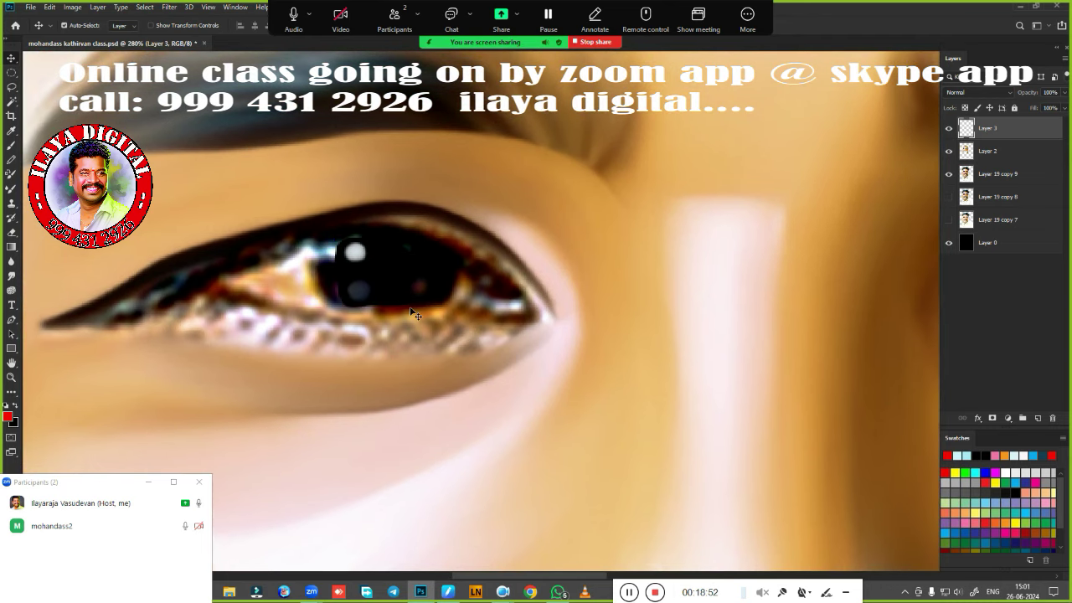
{"action": "key", "text": "Right"}
{"action": "key", "text": "m"}
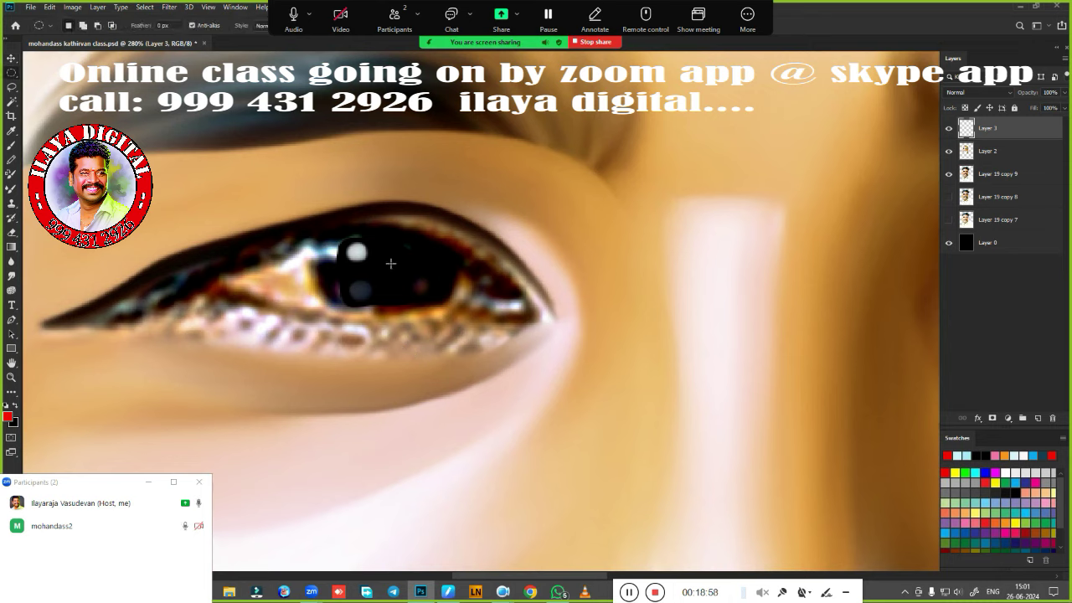
Draw a circular Elliptical Marquee selection around the copied pupil.
{"action": "left_click_drag", "start_coordinate": [390, 263], "coordinate": [463, 336]}
{"action": "left_click", "coordinate": [395, 303]}
{"action": "left_click_drag", "start_coordinate": [388, 263], "coordinate": [457, 360]}
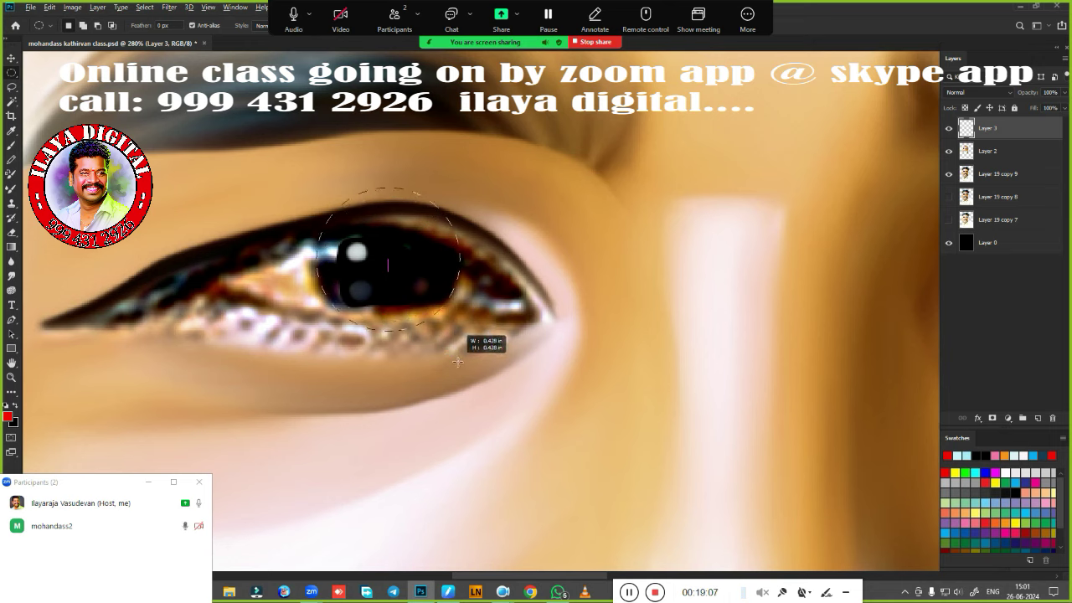
{"action": "left_click_drag", "start_coordinate": [457, 361], "coordinate": [458, 370]}
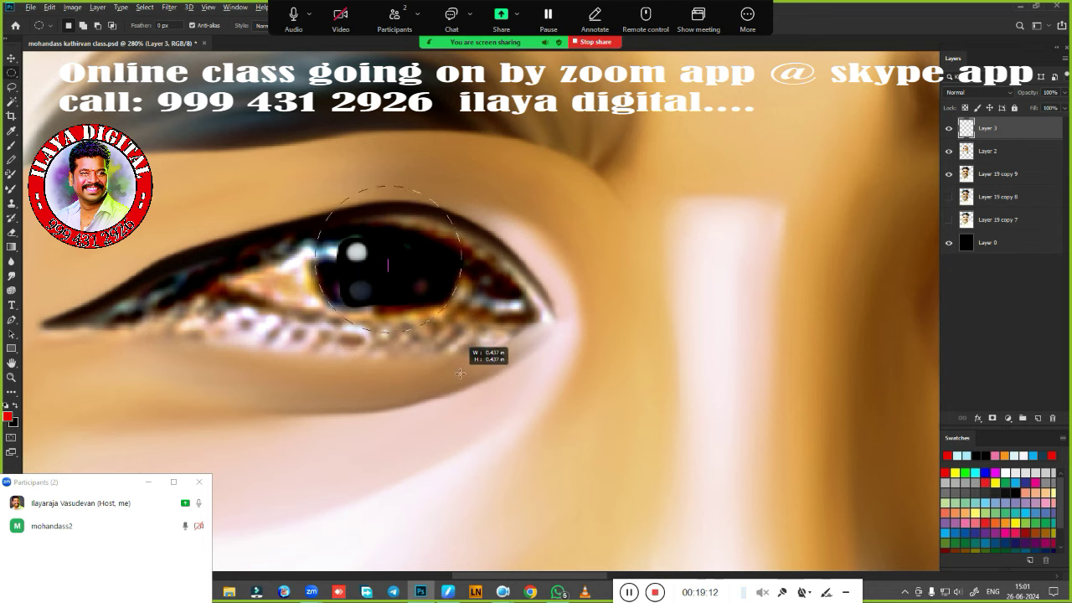
{"action": "left_click_drag", "start_coordinate": [459, 370], "coordinate": [458, 365]}
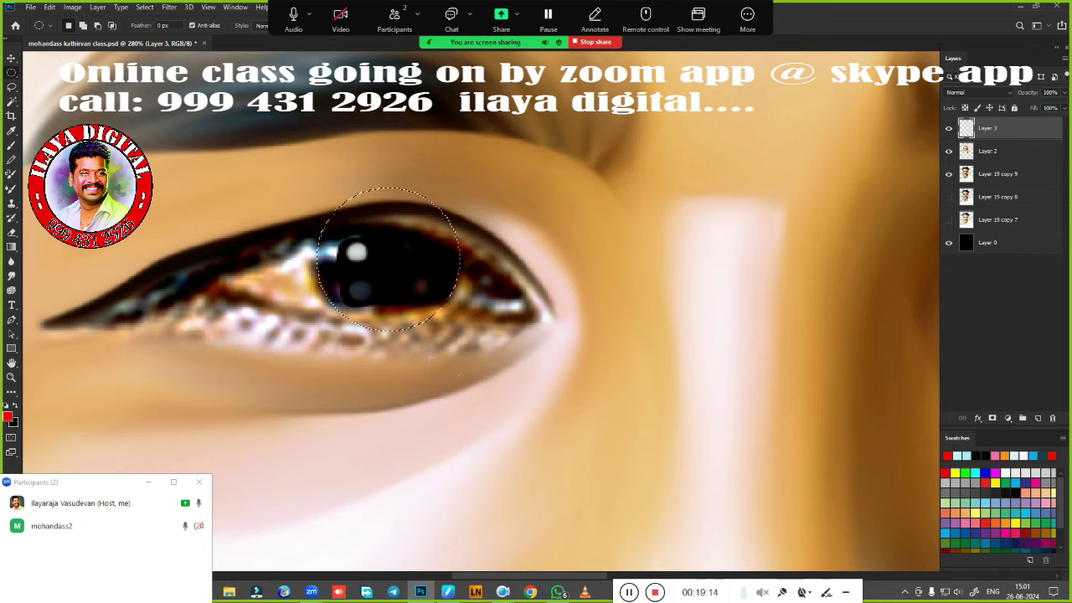
Smudge the pupil's lower edge and left-edge light patch into solid dark.
{"action": "key", "text": "r"}
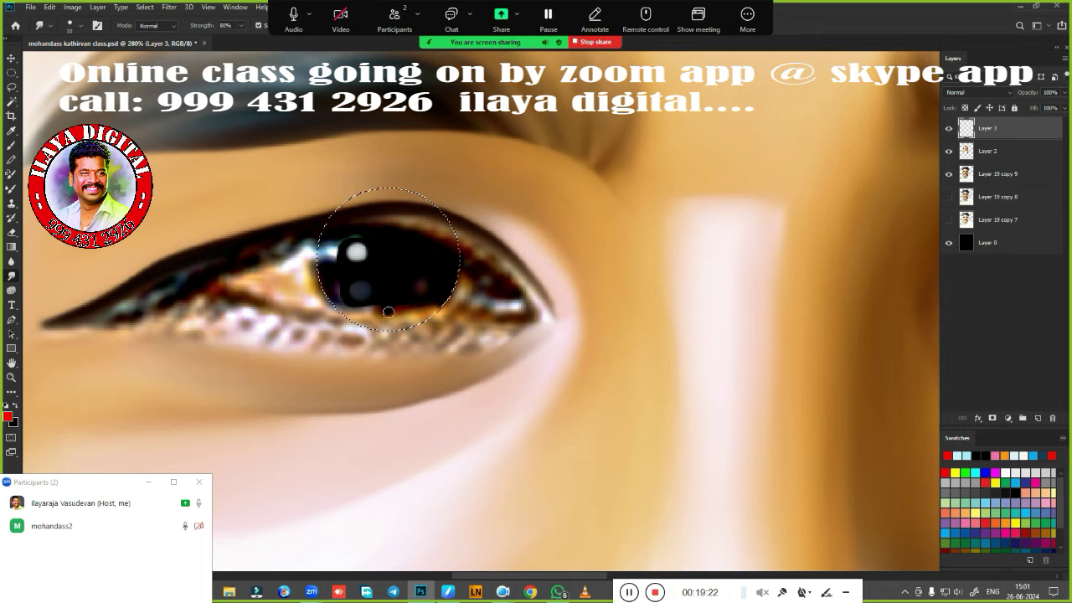
{"action": "left_click_drag", "start_coordinate": [388, 312], "coordinate": [419, 308]}
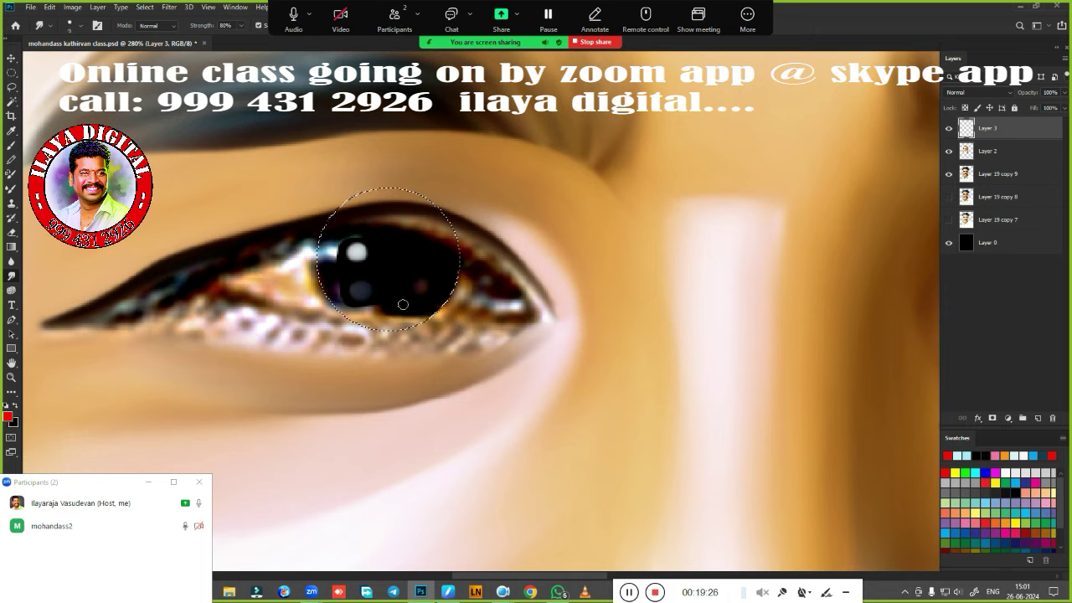
{"action": "left_click_drag", "start_coordinate": [403, 305], "coordinate": [360, 312]}
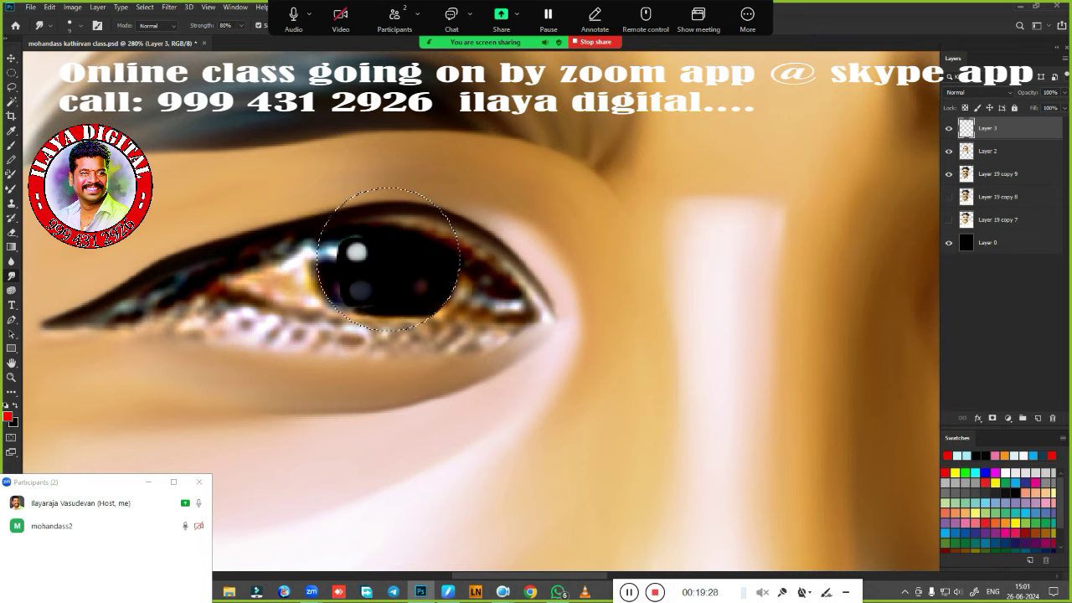
{"action": "left_click_drag", "start_coordinate": [426, 315], "coordinate": [374, 309]}
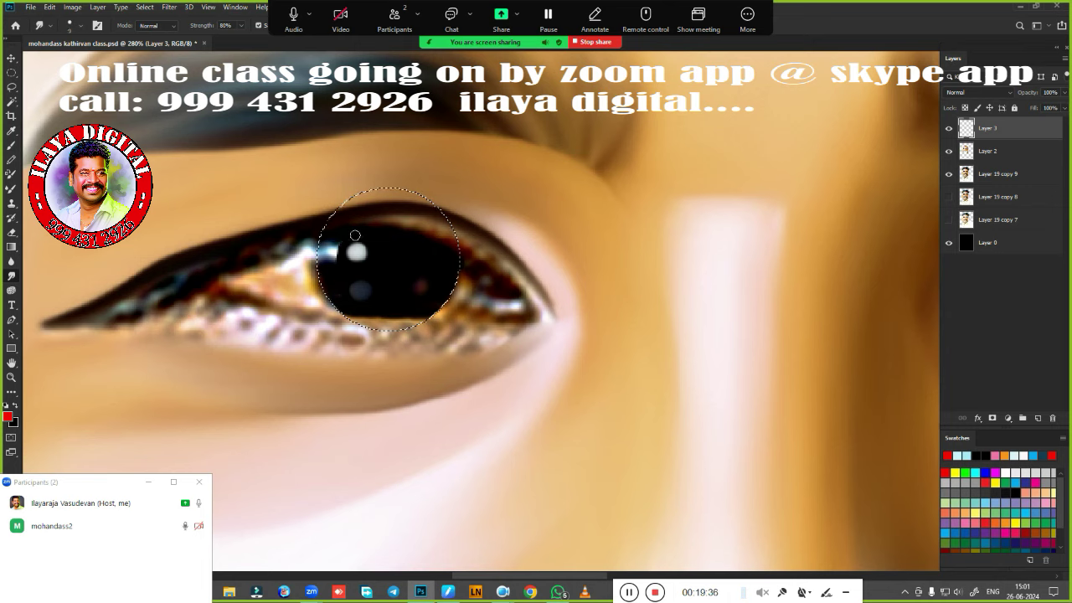
{"action": "left_click_drag", "start_coordinate": [355, 235], "coordinate": [325, 261]}
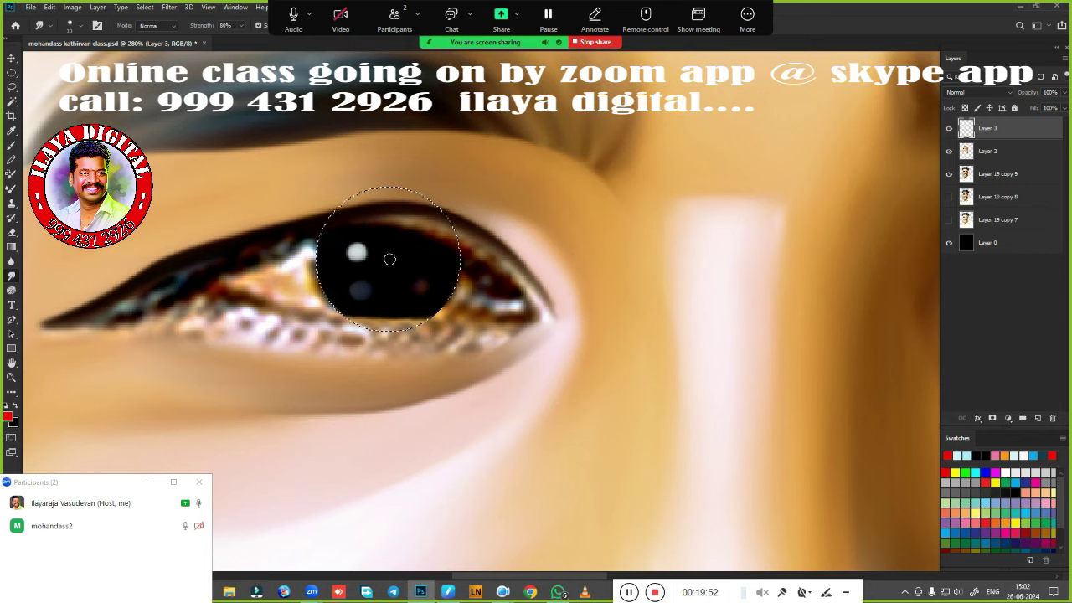
Paint the eye white and lower lid pale cyan with the Mixer Brush.
{"action": "key", "text": "b"}
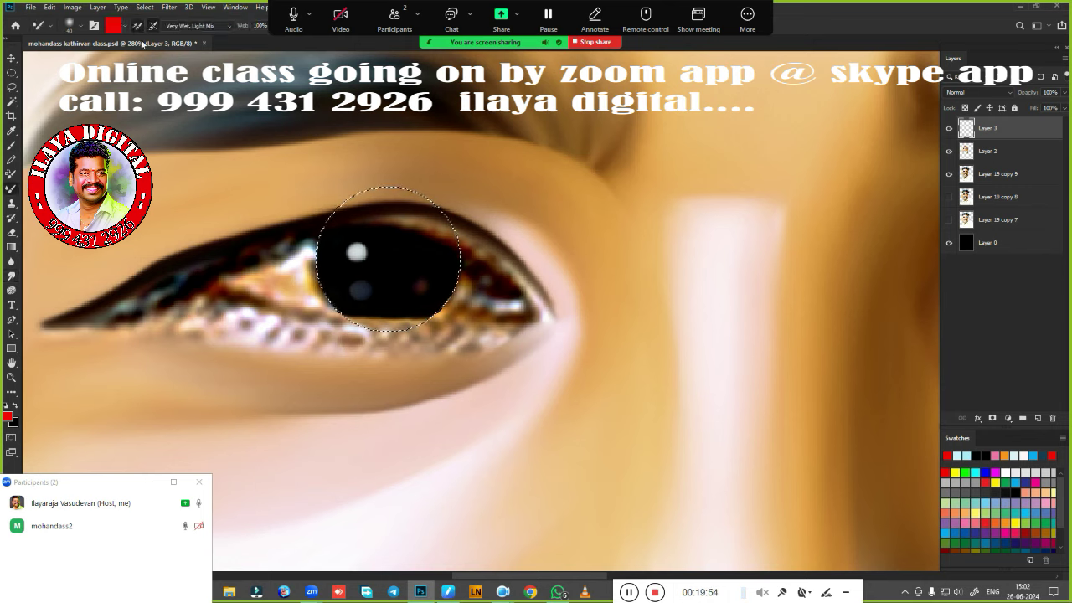
{"action": "left_click", "coordinate": [957, 456]}
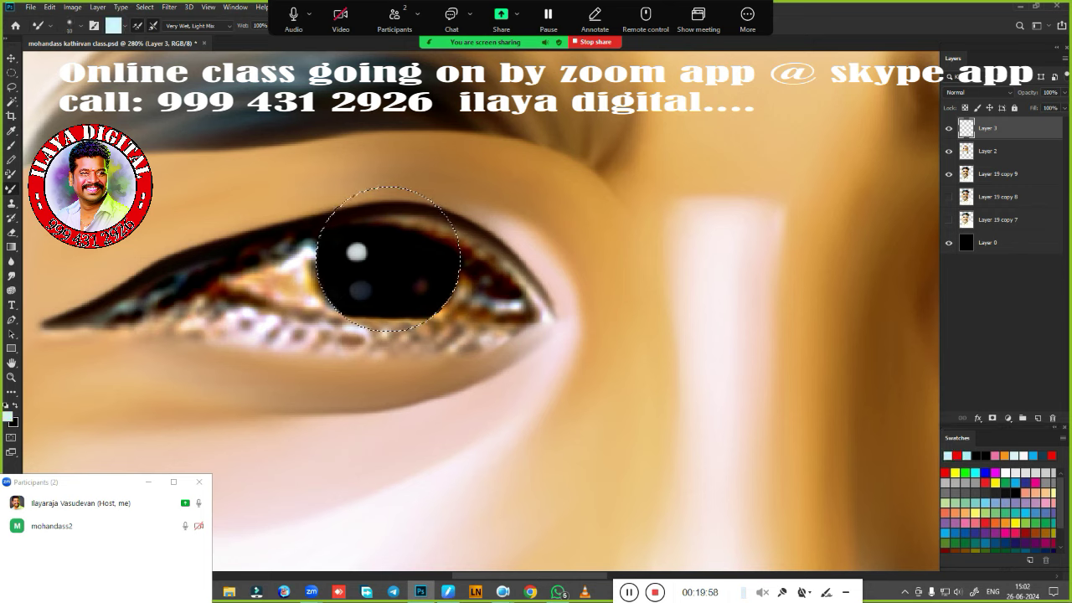
{"action": "mouse_move", "coordinate": [231, 278]}
{"action": "left_mouse_down"}
{"action": "mouse_move", "coordinate": [289, 246]}
{"action": "mouse_move", "coordinate": [272, 274]}
{"action": "mouse_move", "coordinate": [249, 283]}
{"action": "mouse_move", "coordinate": [284, 288]}
{"action": "mouse_move", "coordinate": [230, 278]}
{"action": "left_mouse_up"}
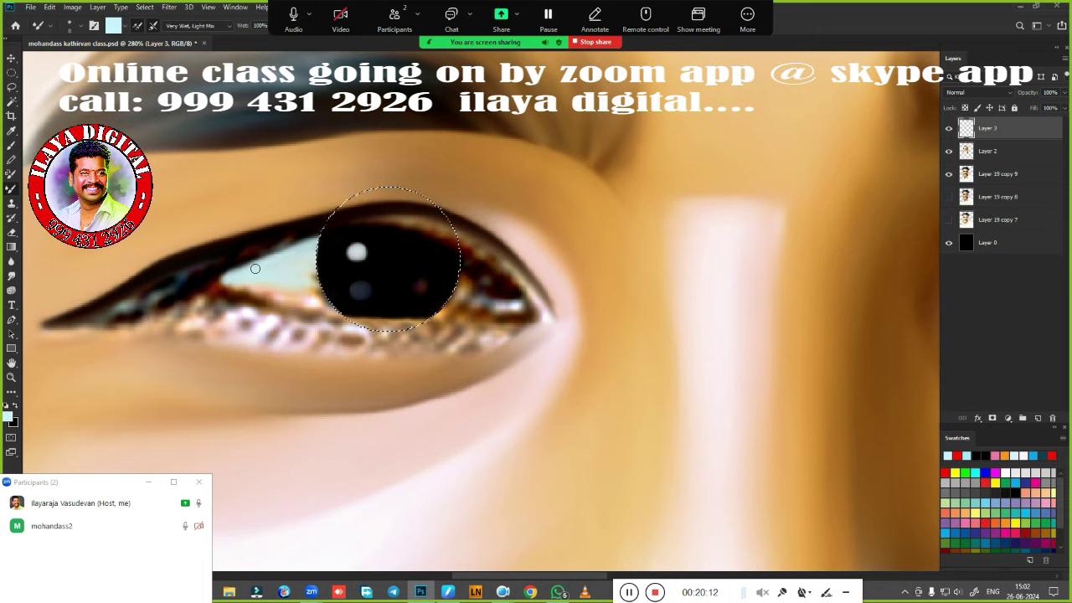
{"action": "left_click_drag", "start_coordinate": [255, 268], "coordinate": [302, 250]}
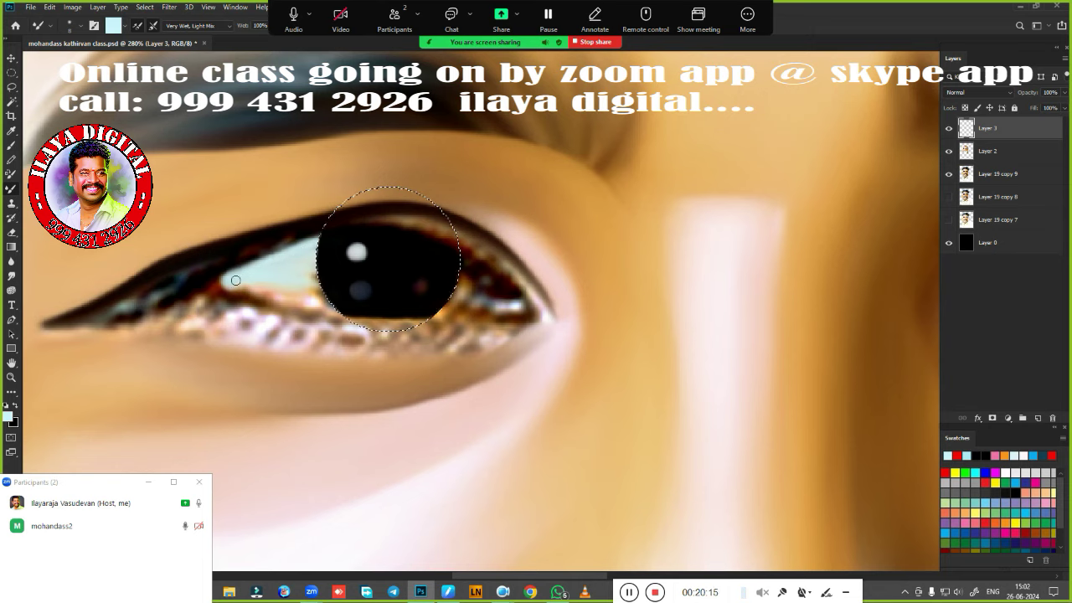
{"action": "left_click_drag", "start_coordinate": [224, 285], "coordinate": [294, 300]}
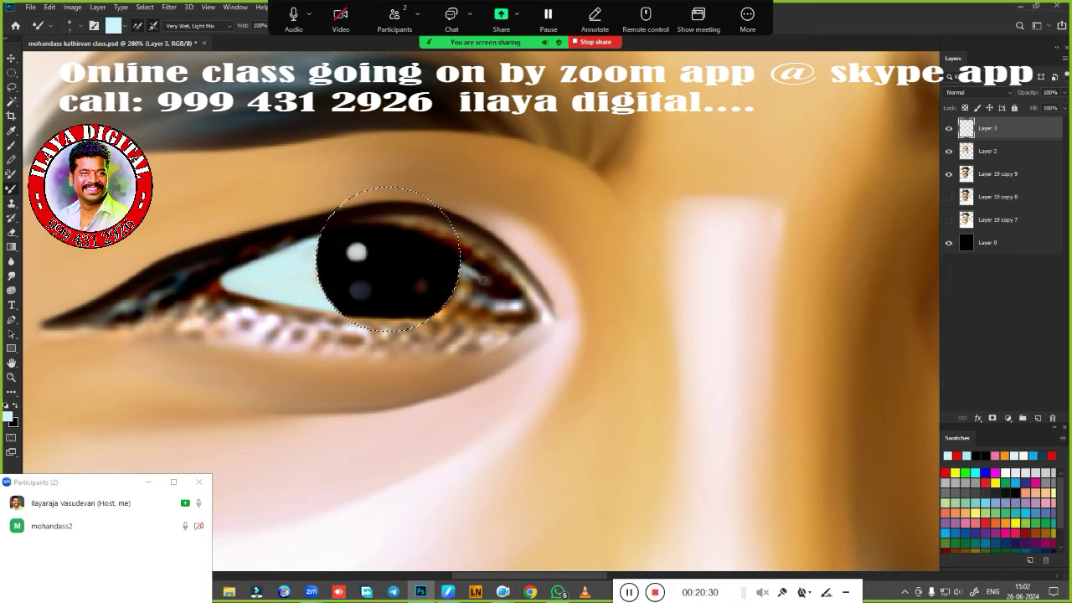
{"action": "left_click_drag", "start_coordinate": [490, 282], "coordinate": [511, 301]}
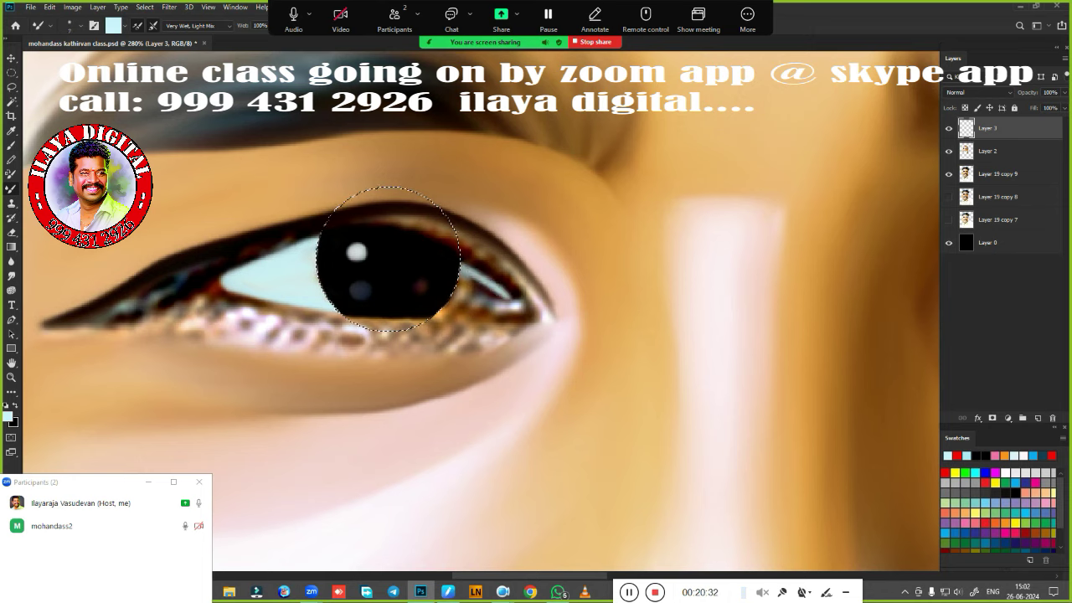
{"action": "mouse_move", "coordinate": [512, 313]}
{"action": "left_mouse_down"}
{"action": "mouse_move", "coordinate": [459, 310]}
{"action": "mouse_move", "coordinate": [507, 306]}
{"action": "mouse_move", "coordinate": [481, 279]}
{"action": "mouse_move", "coordinate": [459, 305]}
{"action": "mouse_move", "coordinate": [477, 308]}
{"action": "left_mouse_up"}
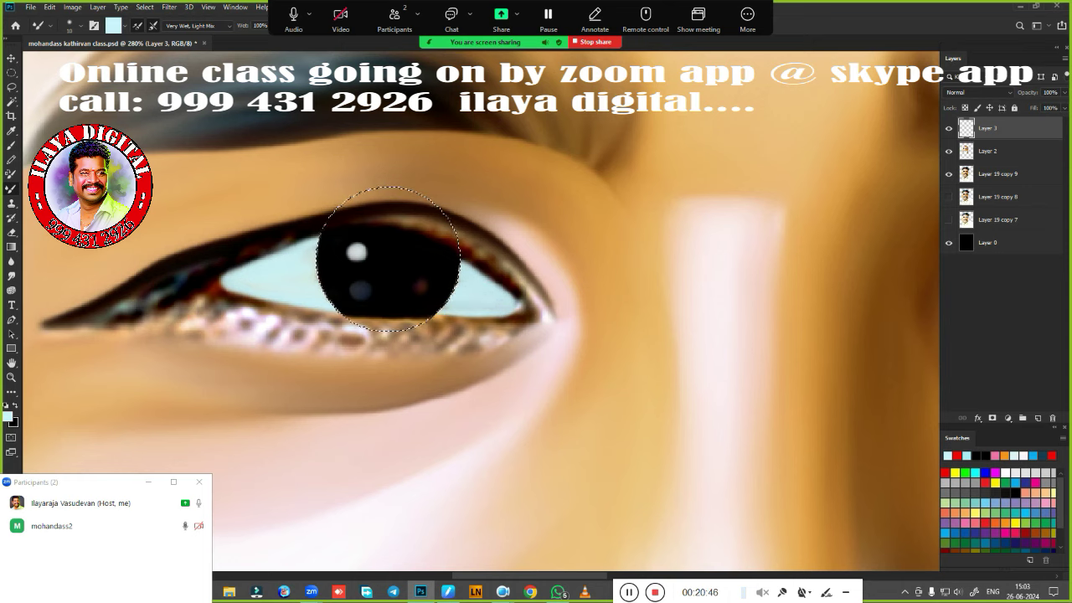
Add a red tint at the eye's inner corner and drop the pupil selection.
{"action": "left_click", "coordinate": [957, 456]}
{"action": "left_click_drag", "start_coordinate": [516, 306], "coordinate": [506, 296]}
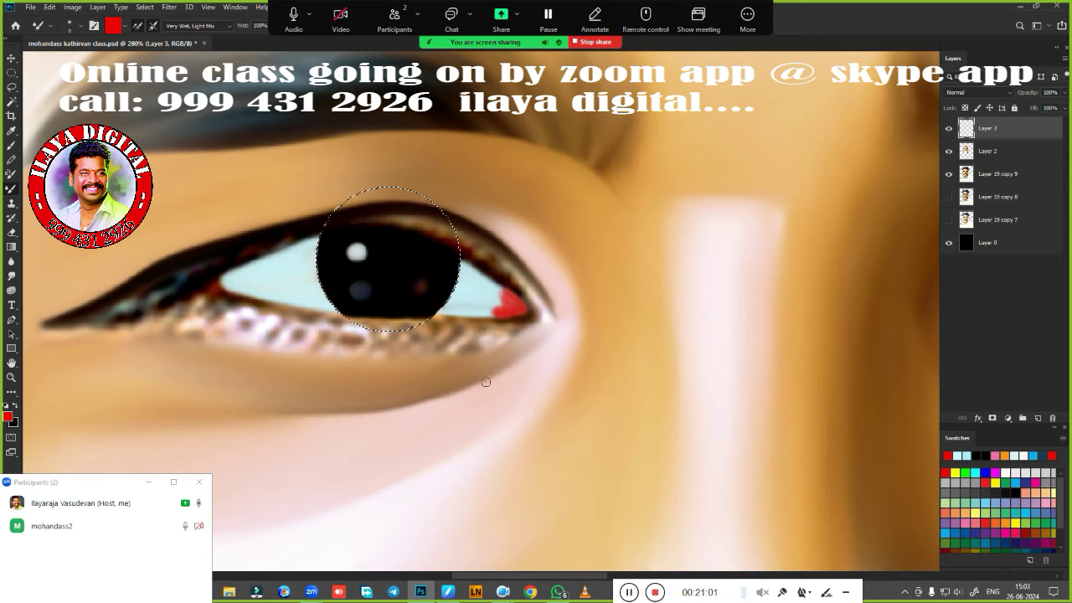
{"action": "key", "text": "ctrl+d"}
{"action": "key", "text": "ctrl+alt+g"}
Rotate the canvas view by about 10 degrees.
{"action": "key", "text": "r"}
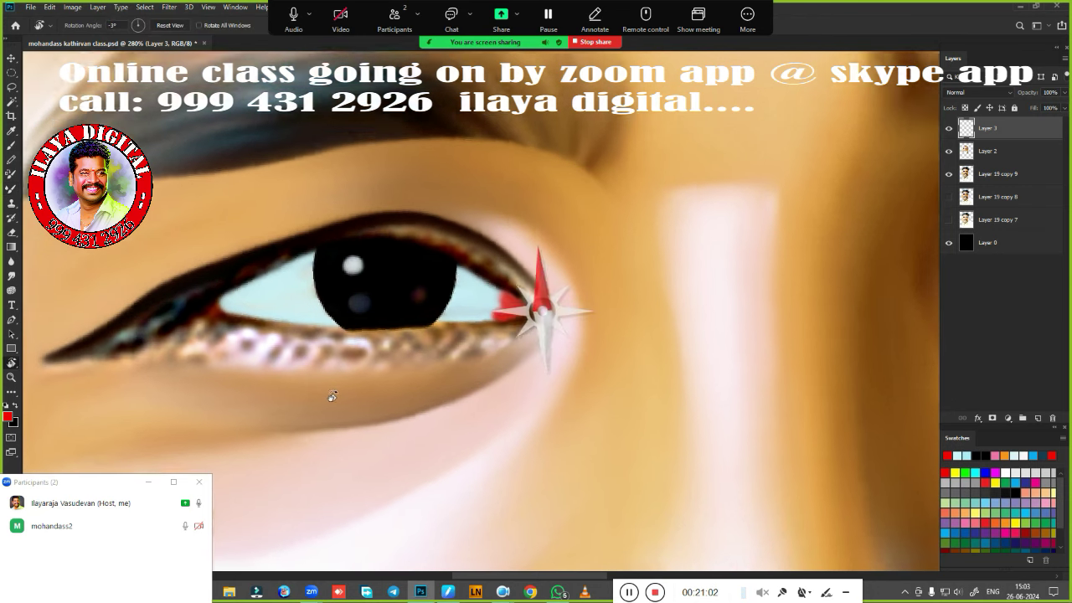
{"action": "left_click_drag", "start_coordinate": [520, 374], "coordinate": [387, 410]}
{"action": "scroll", "coordinate": [465, 378], "scroll_direction": "down", "scroll_amount": 3}
Smudge the red corner patch's edge into the eye white.
{"action": "scroll", "coordinate": [661, 293], "scroll_direction": "up", "scroll_amount": 3}
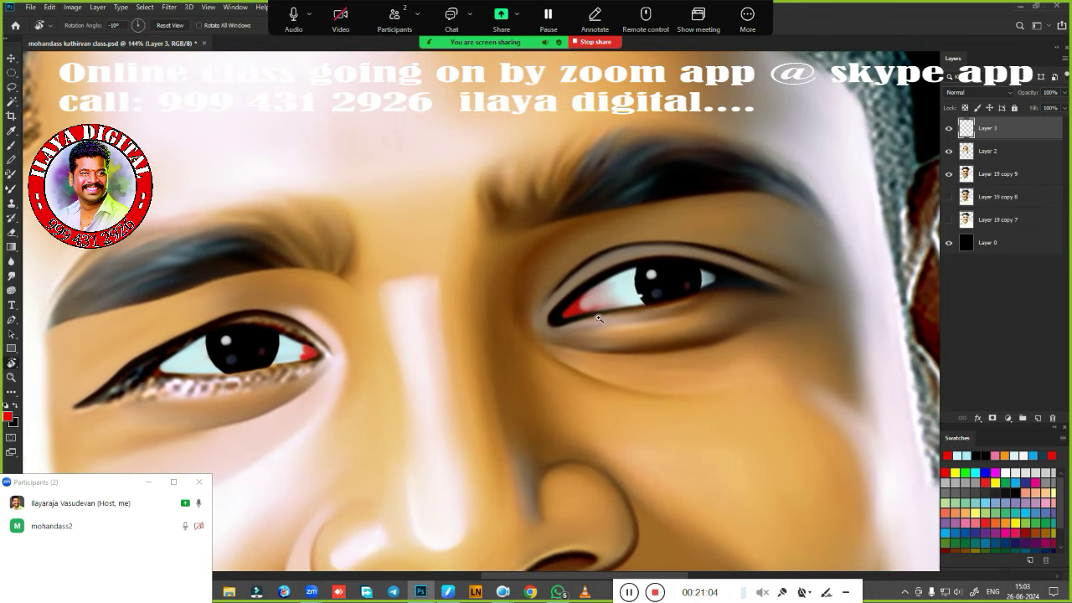
{"action": "scroll", "coordinate": [662, 293], "scroll_direction": "up", "scroll_amount": 2}
{"action": "scroll", "coordinate": [431, 310], "scroll_direction": "left", "scroll_amount": 5}
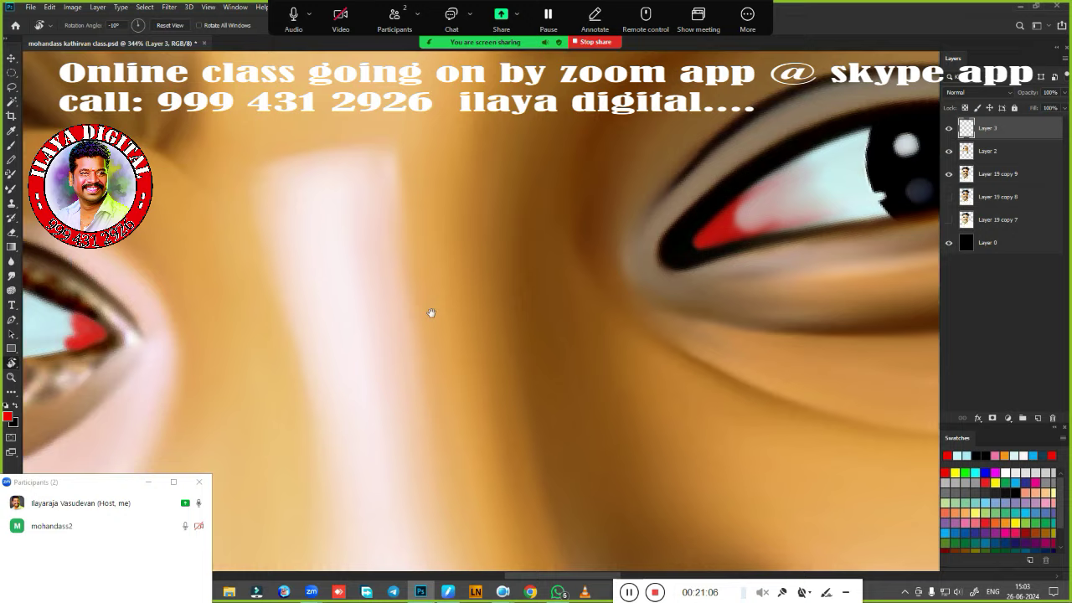
{"action": "scroll", "coordinate": [563, 299], "scroll_direction": "up", "scroll_amount": 2}
{"action": "scroll", "coordinate": [562, 299], "scroll_direction": "down", "scroll_amount": 3}
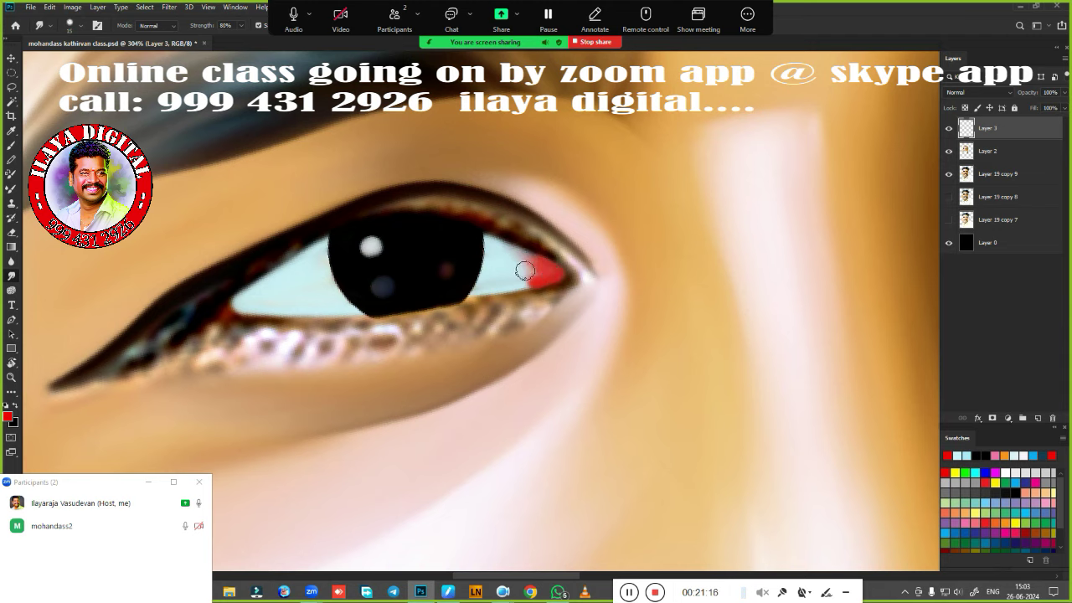
{"action": "left_click_drag", "start_coordinate": [522, 269], "coordinate": [531, 284]}
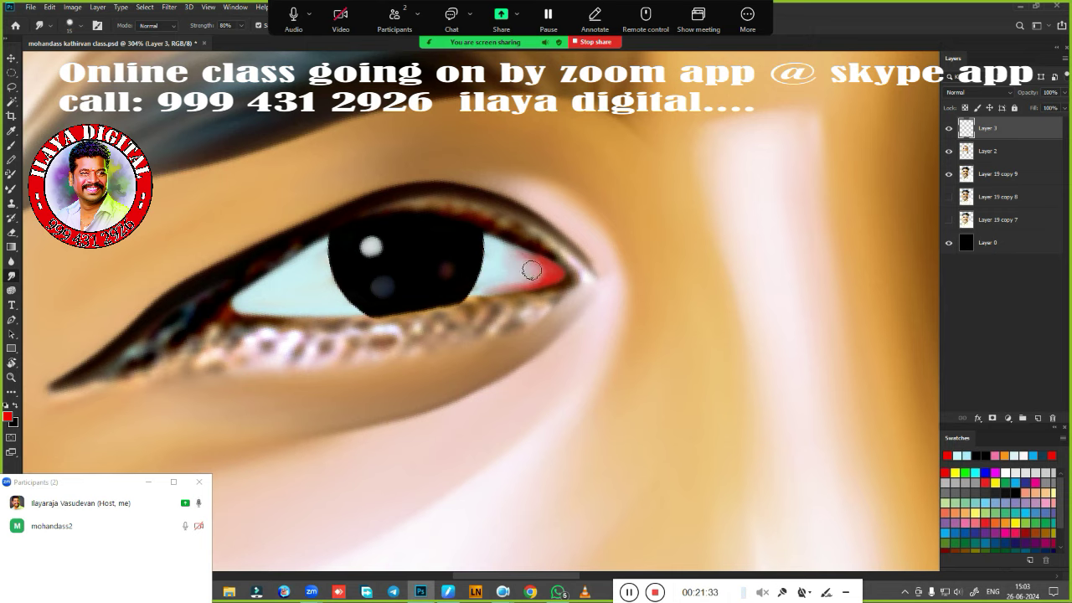
{"action": "left_click_drag", "start_coordinate": [541, 275], "coordinate": [526, 281]}
Blend the red tint up-left along the corner and recentre the eye.
{"action": "scroll", "coordinate": [519, 333], "scroll_direction": "down", "scroll_amount": 5}
{"action": "scroll", "coordinate": [400, 335], "scroll_direction": "down", "scroll_amount": 2}
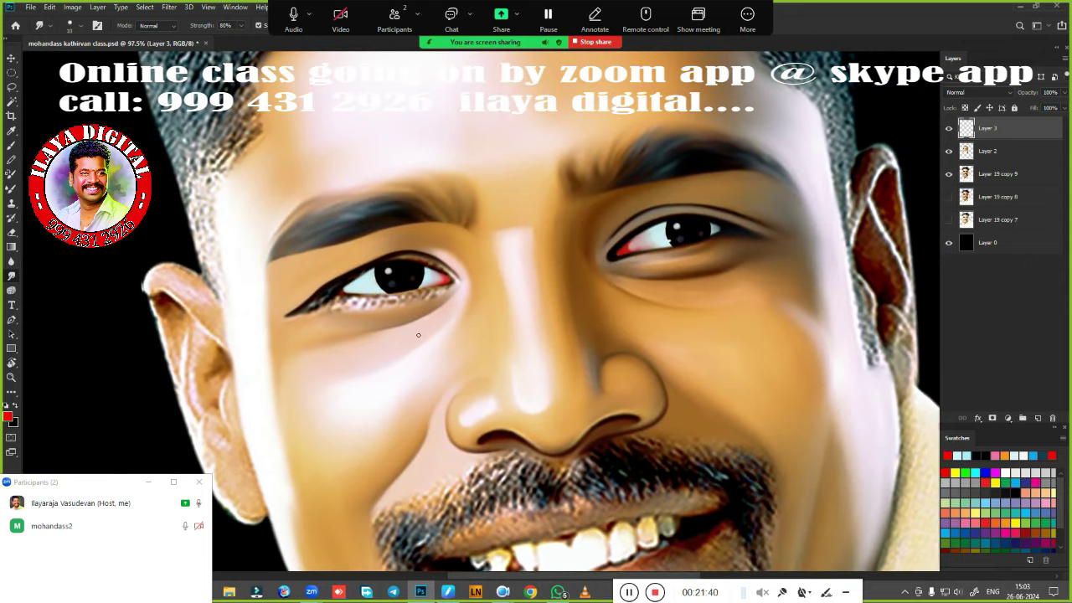
{"action": "scroll", "coordinate": [418, 335], "scroll_direction": "up", "scroll_amount": 3}
{"action": "scroll", "coordinate": [455, 354], "scroll_direction": "up", "scroll_amount": 2}
{"action": "left_click_drag", "start_coordinate": [482, 187], "coordinate": [466, 174]}
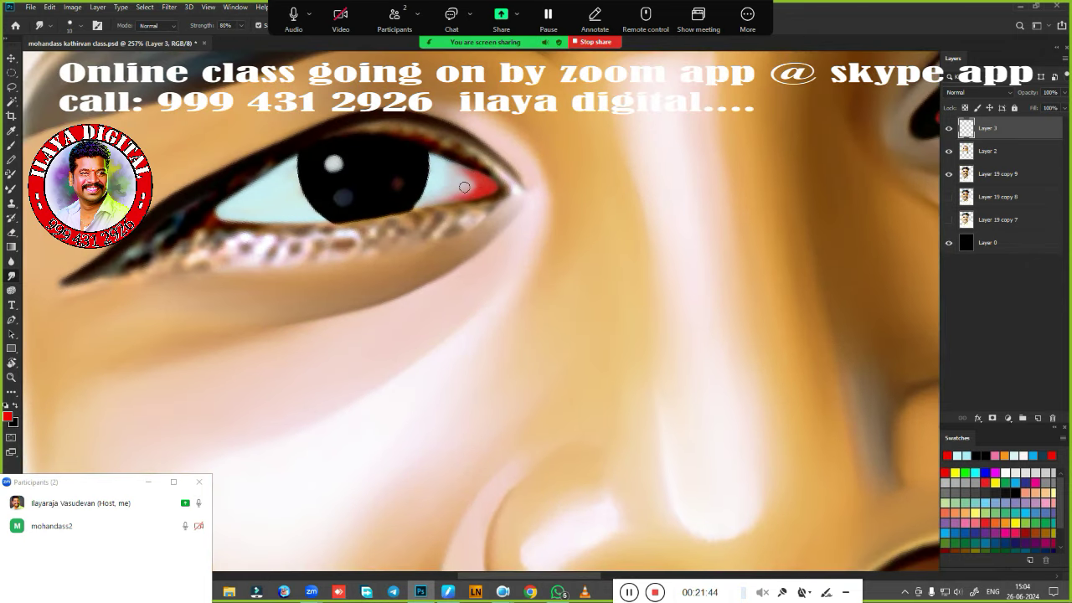
{"action": "scroll", "coordinate": [419, 285], "scroll_direction": "down", "scroll_amount": 3}
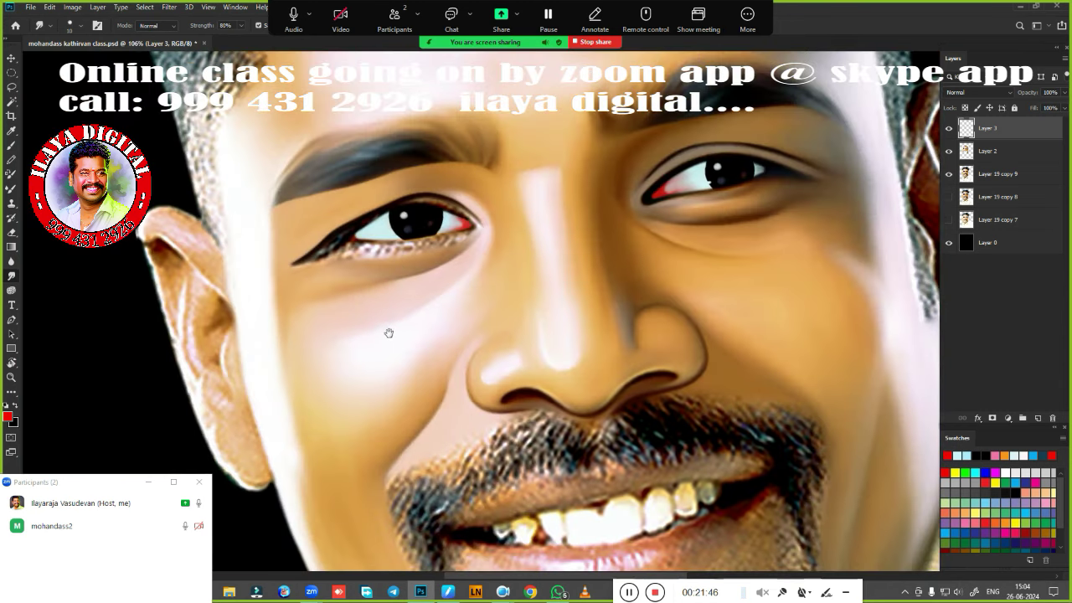
{"action": "scroll", "coordinate": [394, 318], "scroll_direction": "up", "scroll_amount": 2}
{"action": "scroll", "coordinate": [432, 293], "scroll_direction": "up", "scroll_amount": 1}
{"action": "scroll", "coordinate": [434, 292], "scroll_direction": "up", "scroll_amount": 1}
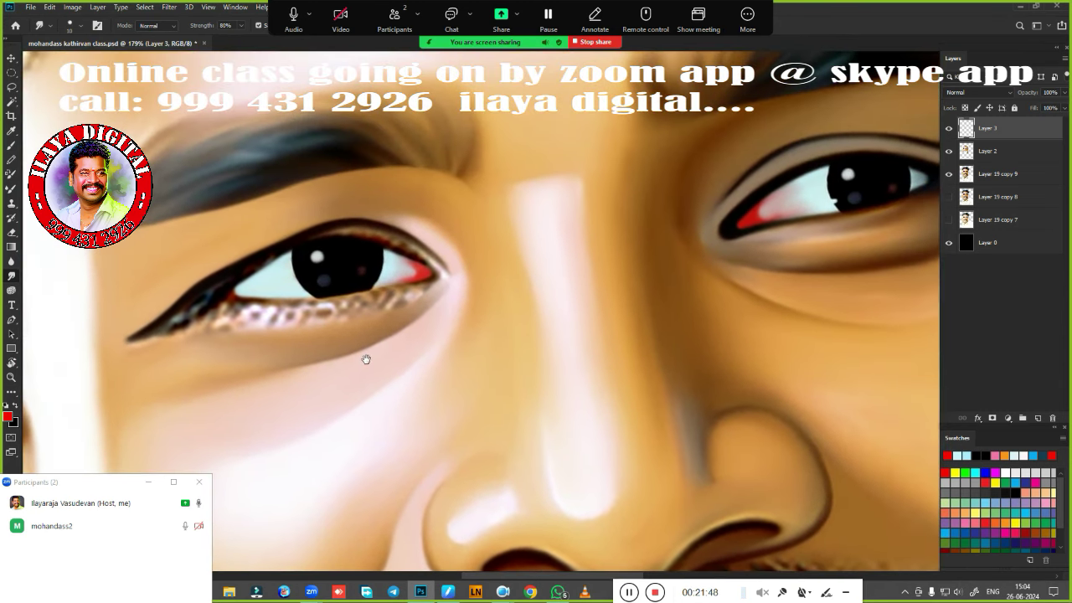
{"action": "scroll", "coordinate": [411, 352], "scroll_direction": "up", "scroll_amount": 1}
{"action": "scroll", "coordinate": [411, 352], "scroll_direction": "up", "scroll_amount": 1}
{"action": "scroll", "coordinate": [411, 351], "scroll_direction": "up", "scroll_amount": 1}
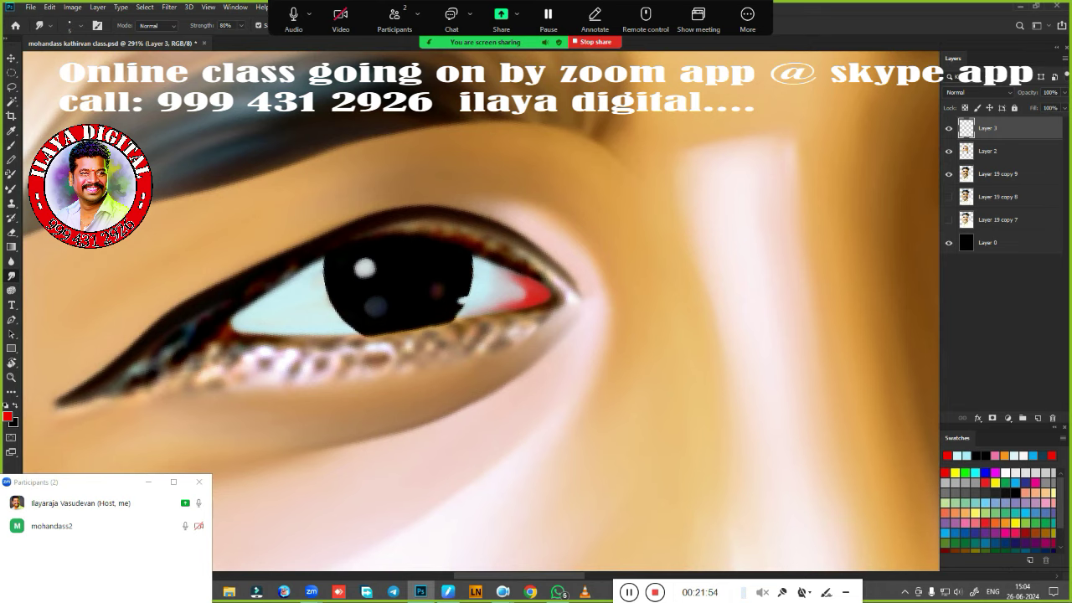
{"action": "left_click_drag", "start_coordinate": [360, 354], "coordinate": [418, 273]}
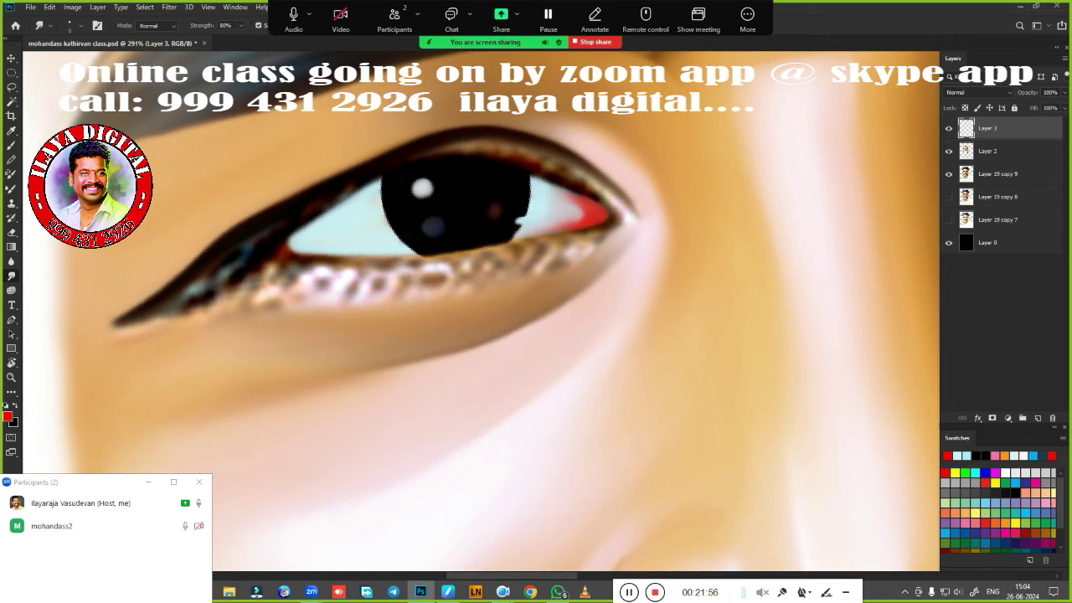
Switch to the Mixer Brush and clean the leftover red paint off it.
{"action": "key", "text": "b"}
{"action": "left_click_drag", "start_coordinate": [478, 299], "coordinate": [454, 363]}
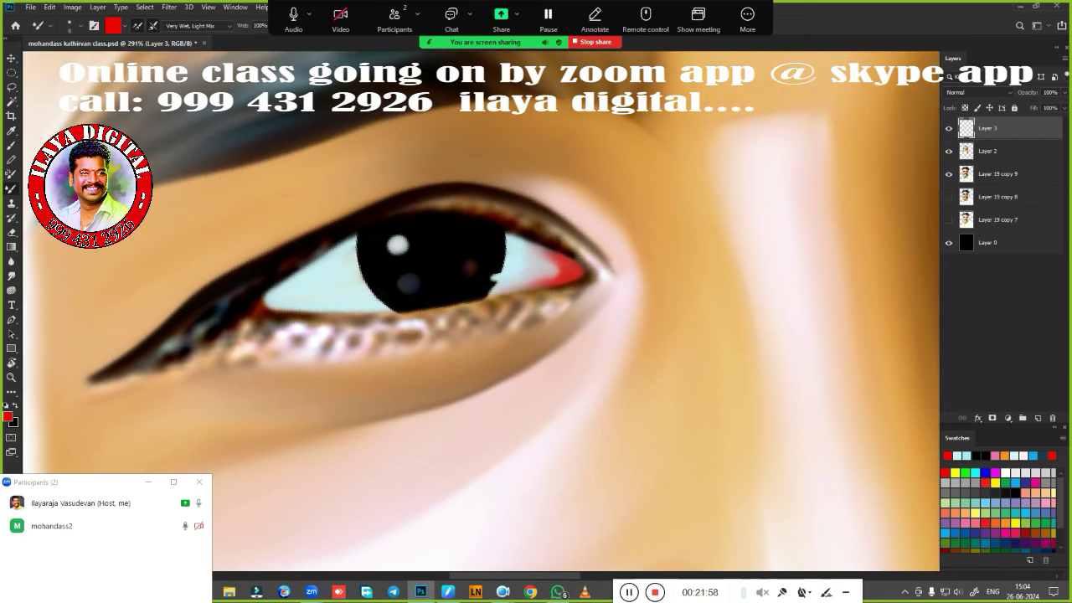
{"action": "left_click", "coordinate": [136, 28]}
Darken and thicken the upper lash line and smooth the outer eye corner.
{"action": "mouse_move", "coordinate": [602, 269]}
{"action": "left_mouse_down"}
{"action": "mouse_move", "coordinate": [598, 250]}
{"action": "mouse_move", "coordinate": [496, 198]}
{"action": "mouse_move", "coordinate": [409, 201]}
{"action": "mouse_move", "coordinate": [335, 246]}
{"action": "left_mouse_up"}
{"action": "mouse_move", "coordinate": [562, 243]}
{"action": "left_mouse_down"}
{"action": "mouse_move", "coordinate": [499, 213]}
{"action": "mouse_move", "coordinate": [515, 211]}
{"action": "mouse_move", "coordinate": [464, 201]}
{"action": "mouse_move", "coordinate": [400, 201]}
{"action": "mouse_move", "coordinate": [318, 228]}
{"action": "left_mouse_up"}
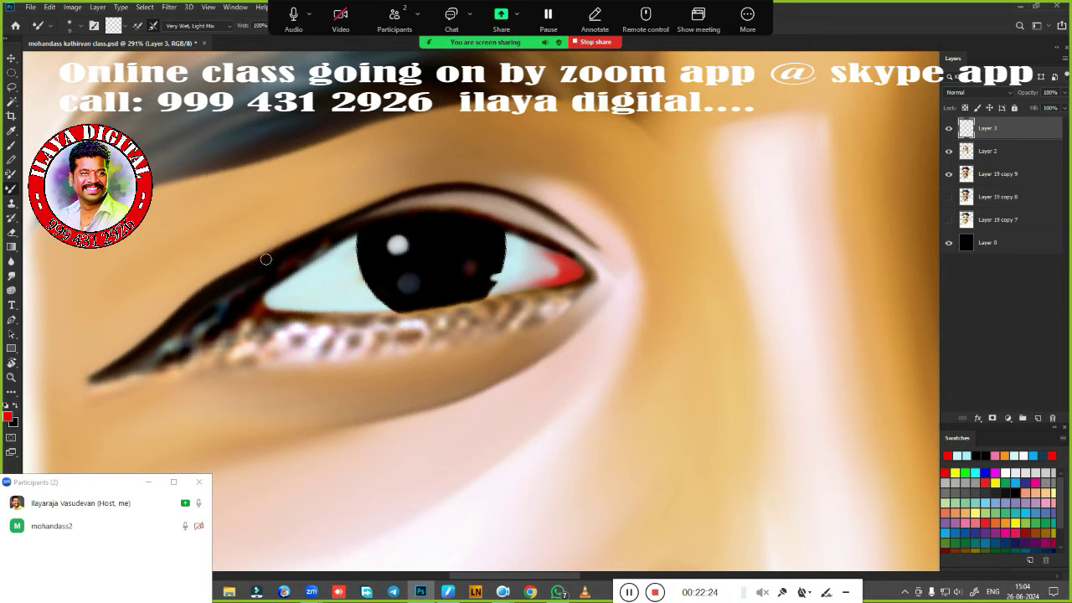
{"action": "left_click_drag", "start_coordinate": [263, 251], "coordinate": [392, 196]}
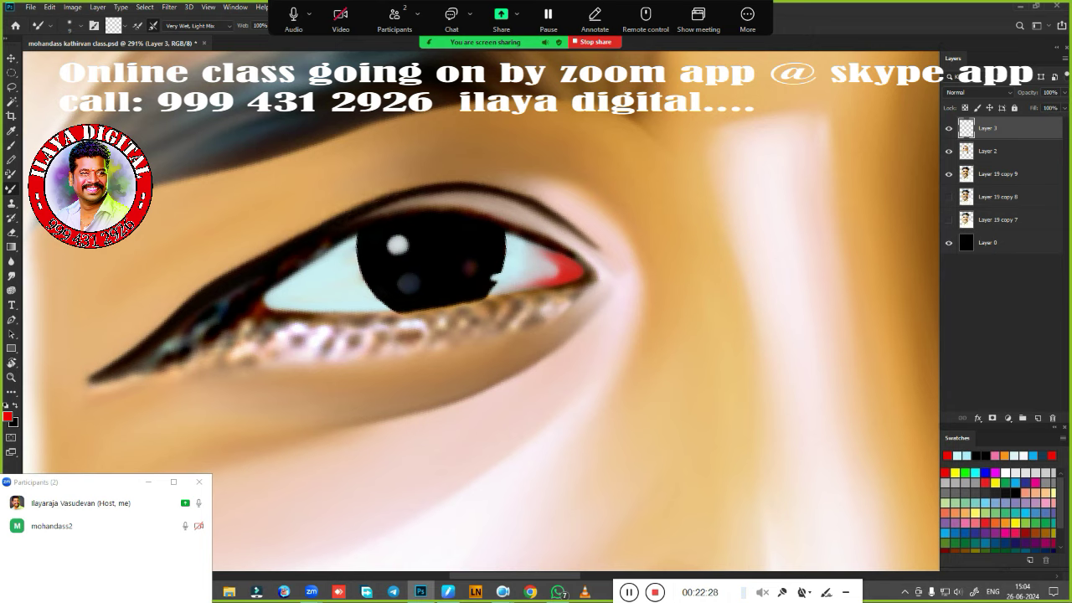
{"action": "left_click_drag", "start_coordinate": [161, 317], "coordinate": [245, 264]}
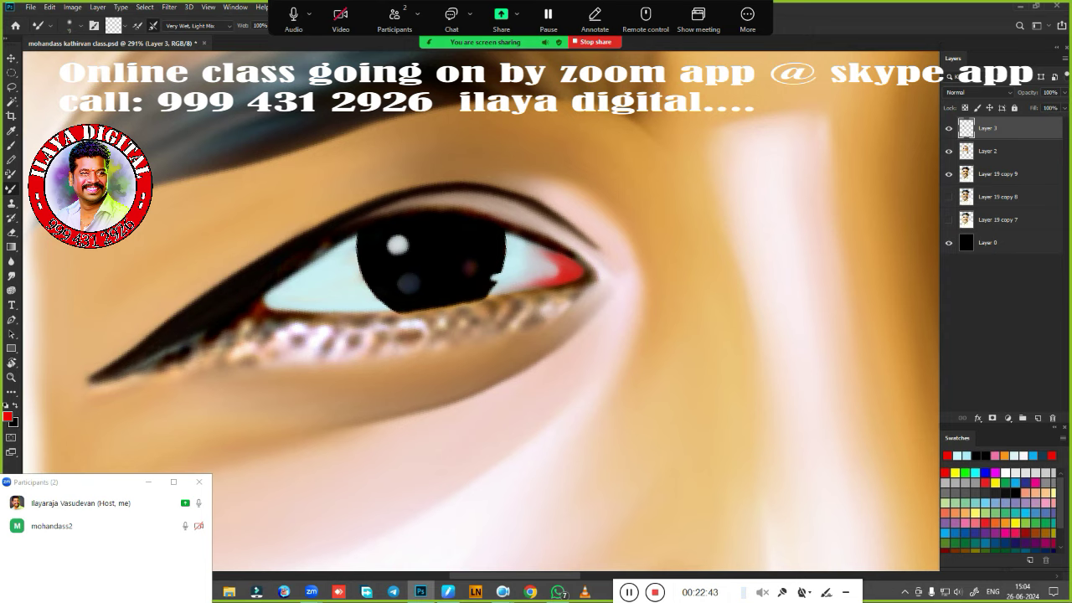
{"action": "mouse_move", "coordinate": [271, 281]}
{"action": "left_mouse_down"}
{"action": "mouse_move", "coordinate": [379, 227]}
{"action": "mouse_move", "coordinate": [272, 287]}
{"action": "left_mouse_up"}
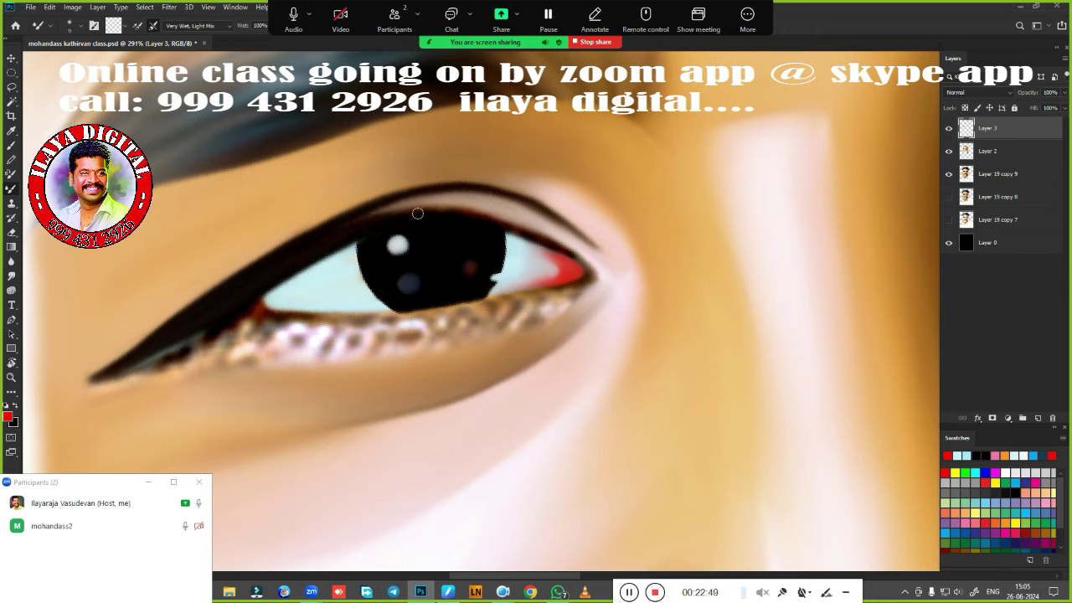
{"action": "mouse_move", "coordinate": [385, 219]}
{"action": "left_mouse_down"}
{"action": "mouse_move", "coordinate": [432, 208]}
{"action": "mouse_move", "coordinate": [516, 223]}
{"action": "mouse_move", "coordinate": [592, 270]}
{"action": "left_mouse_up"}
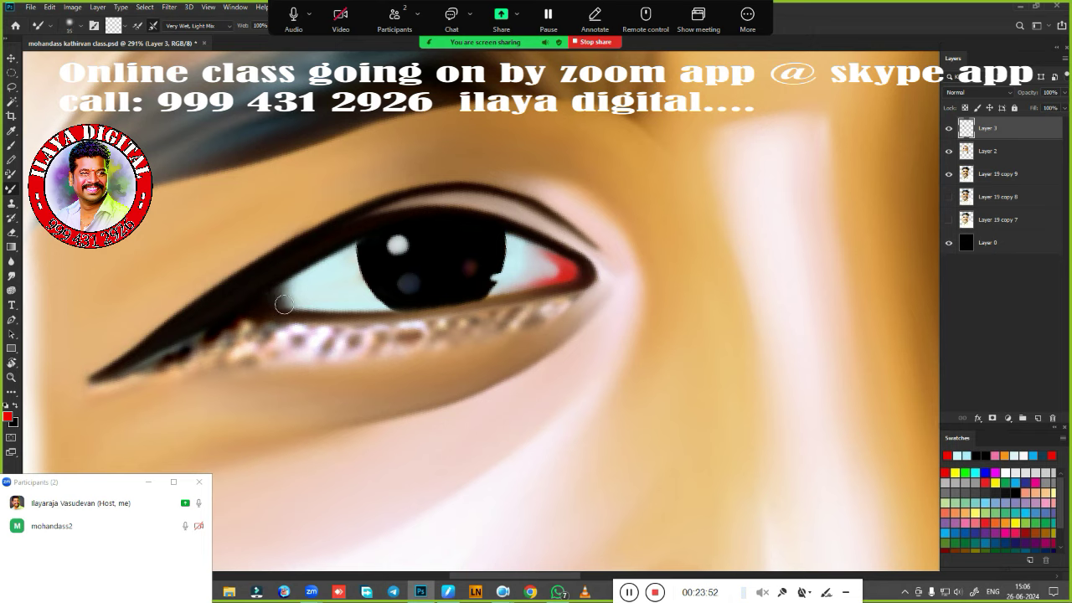
Smudge the inner eye corner brighter and soften the lower lash line with a 70 px brush.
{"action": "key", "text": "r"}
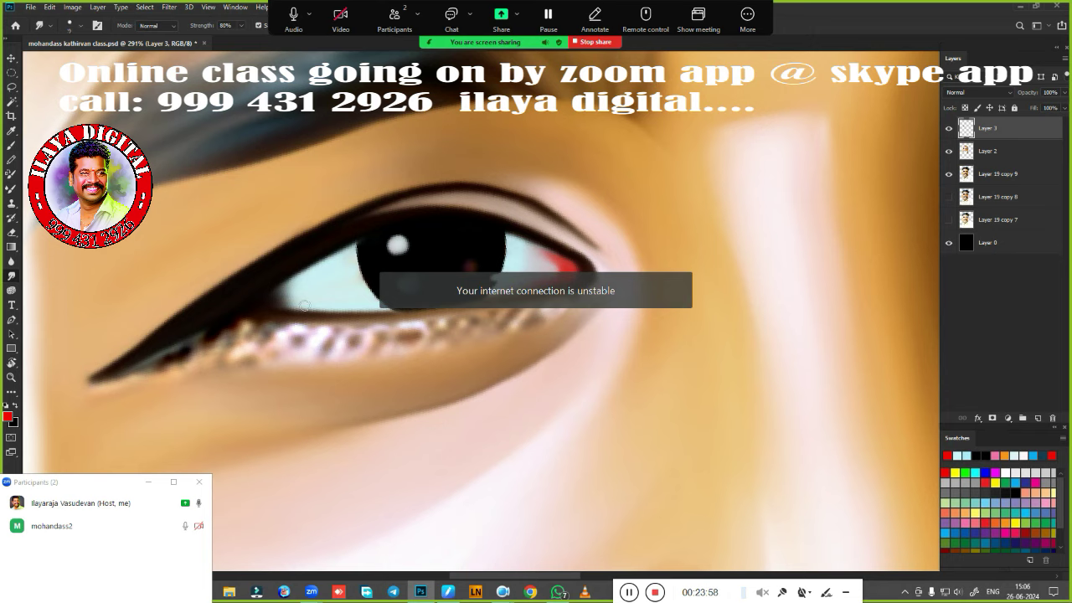
{"action": "mouse_move", "coordinate": [303, 305]}
{"action": "left_mouse_down"}
{"action": "mouse_move", "coordinate": [293, 292]}
{"action": "mouse_move", "coordinate": [282, 302]}
{"action": "left_mouse_up"}
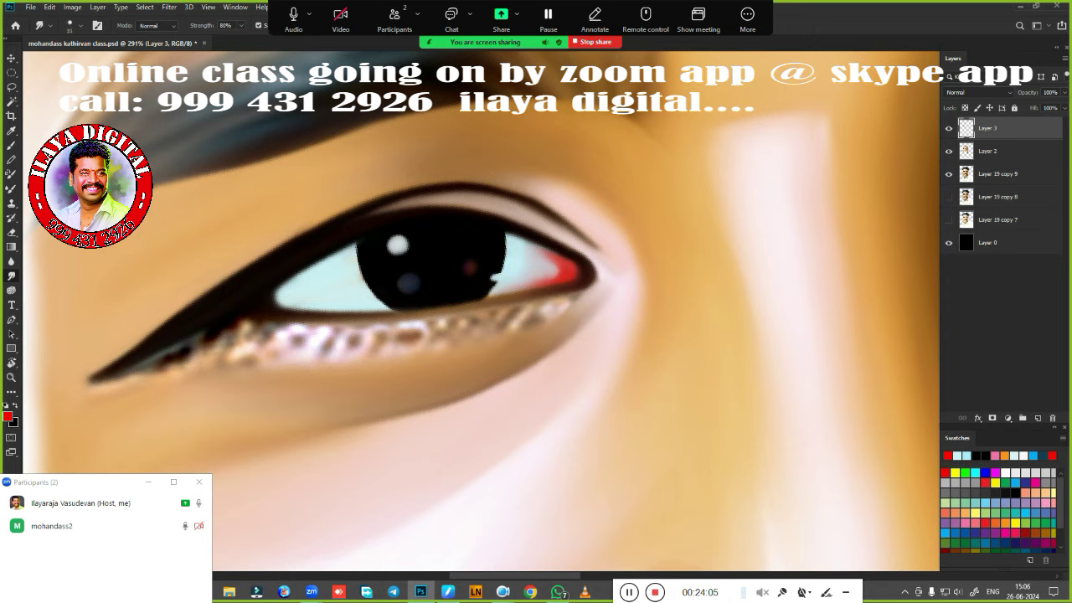
{"action": "key", "text": "bracketright"}
{"action": "key", "text": "bracketright"}
{"action": "key", "text": "bracketright"}
{"action": "mouse_move", "coordinate": [83, 410]}
{"action": "left_mouse_down"}
{"action": "mouse_move", "coordinate": [189, 347]}
{"action": "mouse_move", "coordinate": [89, 366]}
{"action": "mouse_move", "coordinate": [208, 283]}
{"action": "left_mouse_up"}
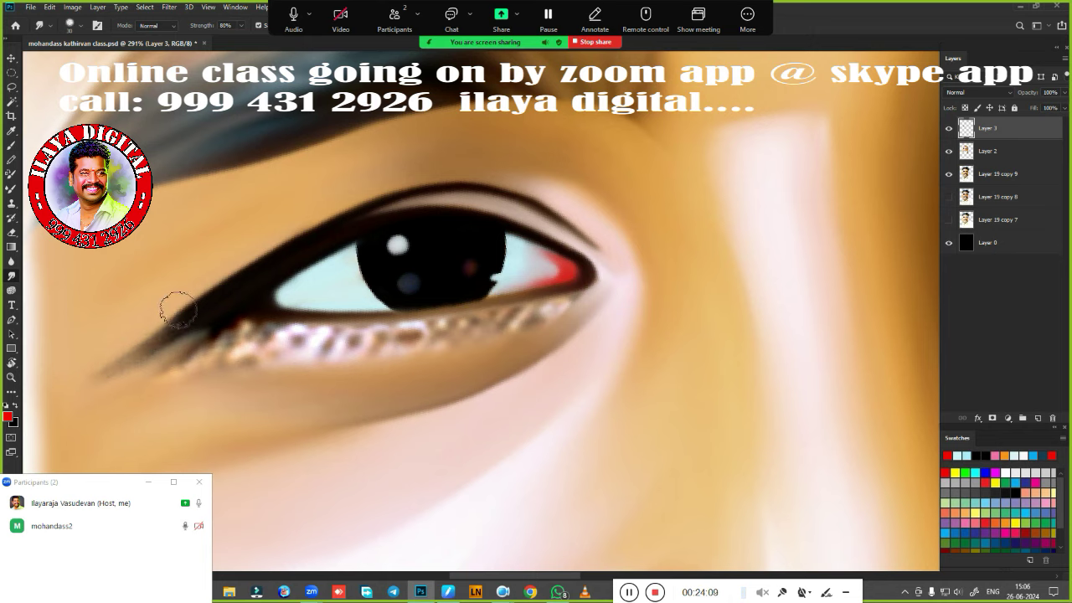
{"action": "mouse_move", "coordinate": [171, 360]}
{"action": "left_mouse_down"}
{"action": "mouse_move", "coordinate": [236, 335]}
{"action": "mouse_move", "coordinate": [203, 346]}
{"action": "left_mouse_up"}
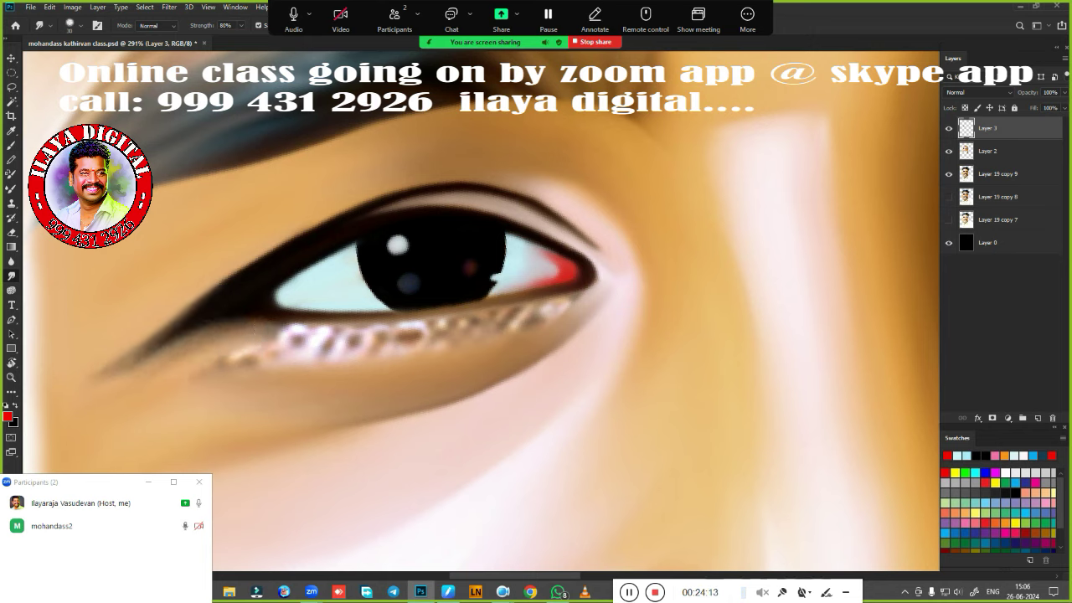
Smooth the lower-lid sparkles and soften the upper and lower eyelid tails.
{"action": "mouse_move", "coordinate": [266, 335]}
{"action": "left_mouse_down"}
{"action": "mouse_move", "coordinate": [363, 337]}
{"action": "mouse_move", "coordinate": [572, 303]}
{"action": "mouse_move", "coordinate": [555, 313]}
{"action": "left_mouse_up"}
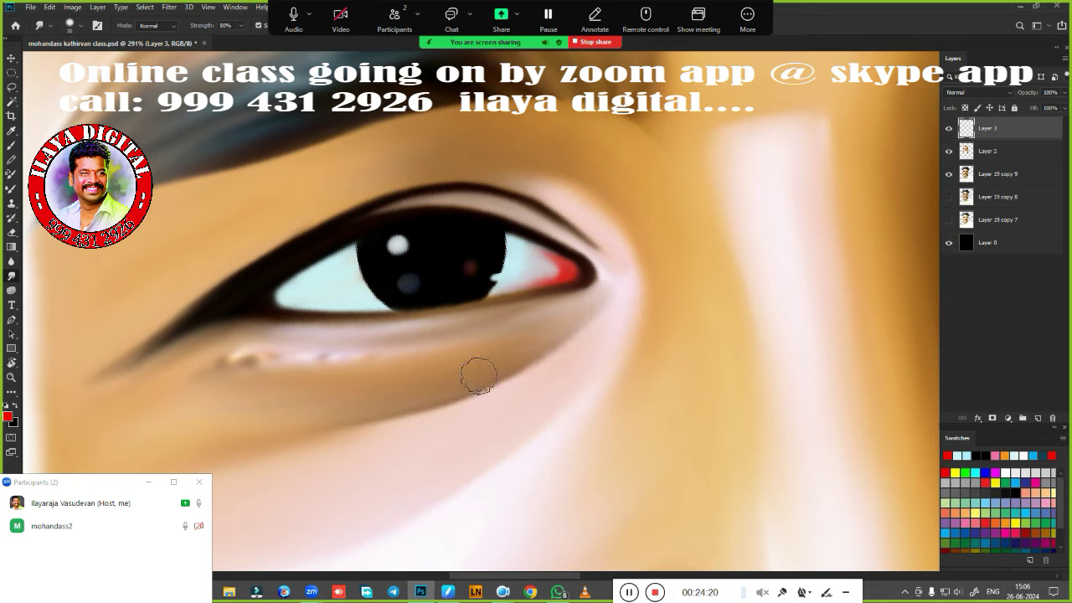
{"action": "left_click_drag", "start_coordinate": [410, 360], "coordinate": [248, 366]}
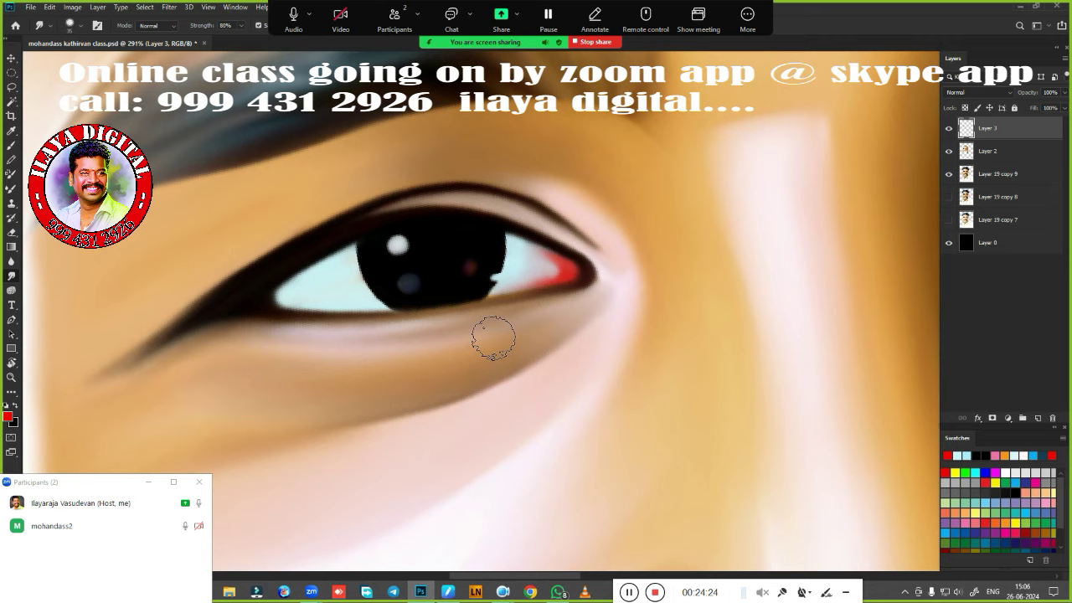
{"action": "left_click_drag", "start_coordinate": [76, 421], "coordinate": [191, 347]}
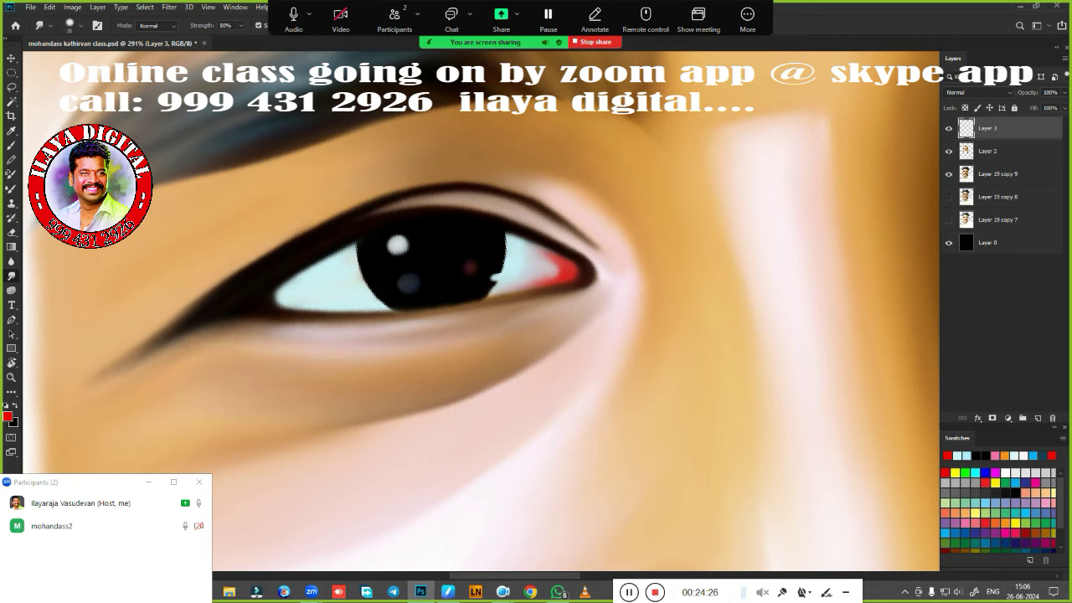
{"action": "mouse_move", "coordinate": [194, 292]}
{"action": "left_mouse_down"}
{"action": "mouse_move", "coordinate": [145, 330]}
{"action": "mouse_move", "coordinate": [125, 315]}
{"action": "mouse_move", "coordinate": [134, 353]}
{"action": "left_mouse_up"}
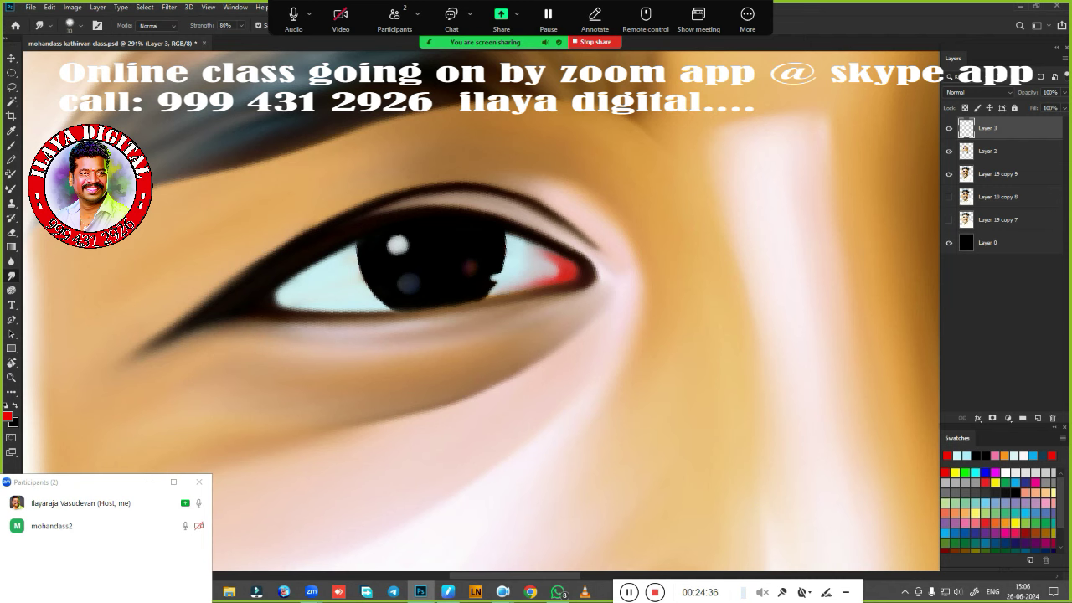
Zoom in beside the ear and smudge away the eyeliner tail at the outer corner.
{"action": "scroll", "coordinate": [549, 346], "scroll_direction": "down", "scroll_amount": 5}
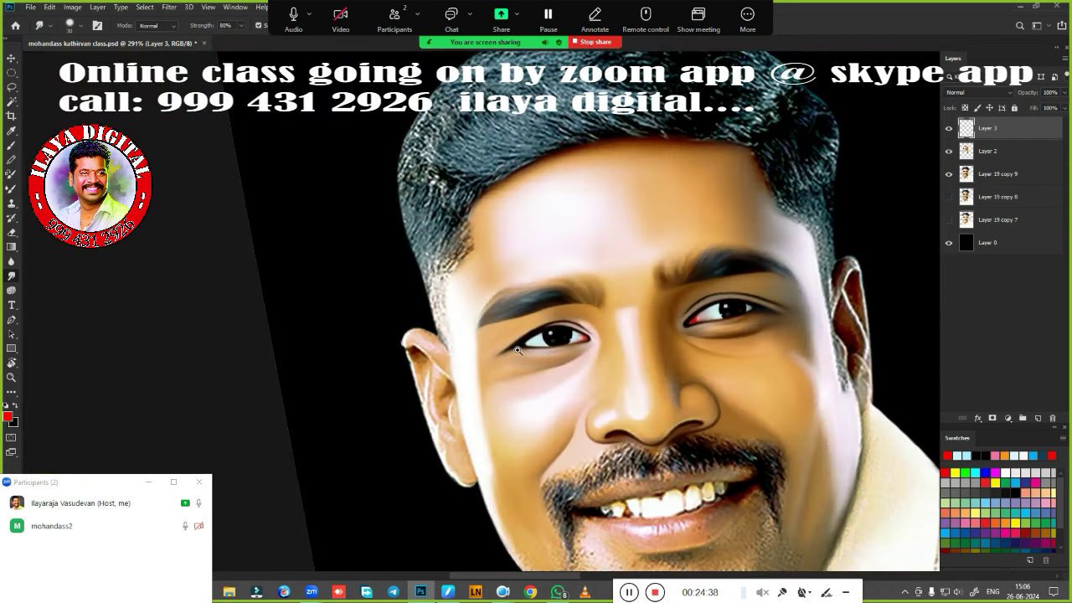
{"action": "scroll", "coordinate": [549, 347], "scroll_direction": "up", "scroll_amount": 1}
{"action": "scroll", "coordinate": [576, 384], "scroll_direction": "up", "scroll_amount": 3}
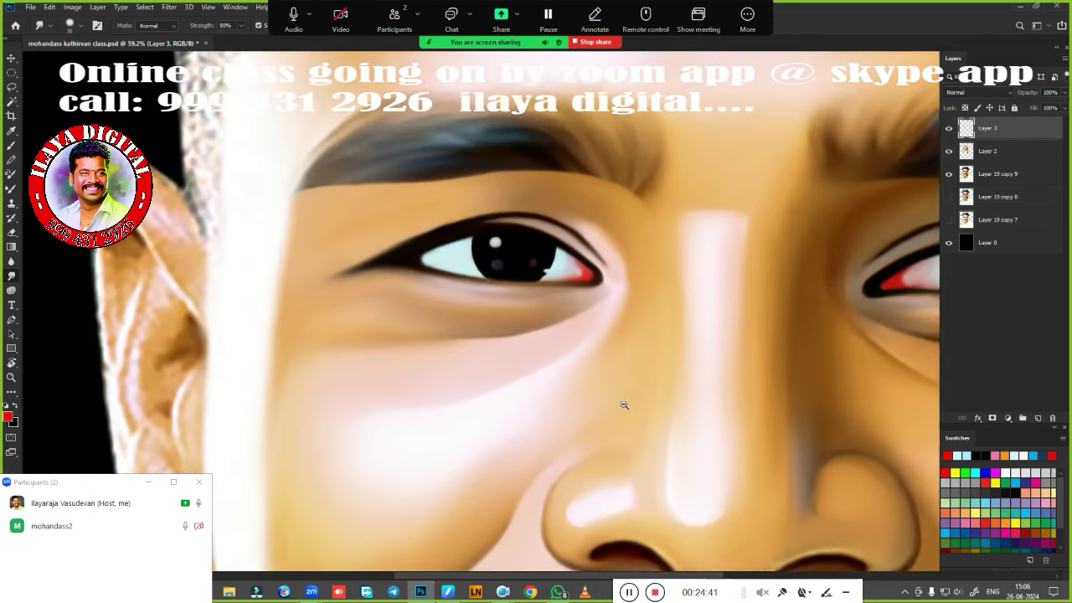
{"action": "scroll", "coordinate": [524, 337], "scroll_direction": "up", "scroll_amount": 2}
{"action": "left_click_drag", "start_coordinate": [524, 338], "coordinate": [428, 363]}
{"action": "left_click_drag", "start_coordinate": [536, 356], "coordinate": [393, 334]}
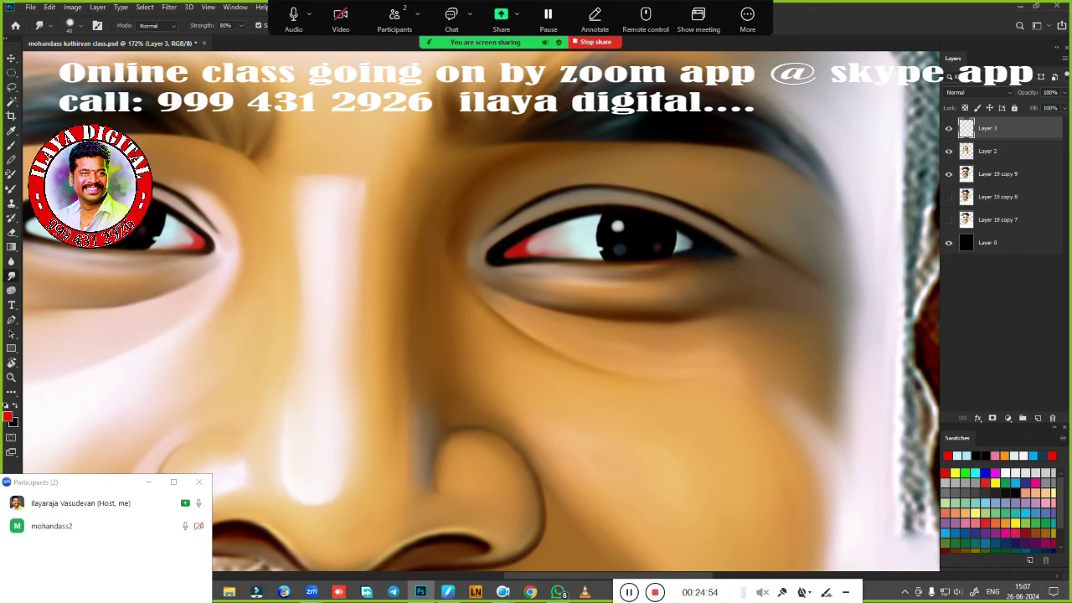
{"action": "left_click_drag", "start_coordinate": [204, 347], "coordinate": [703, 383]}
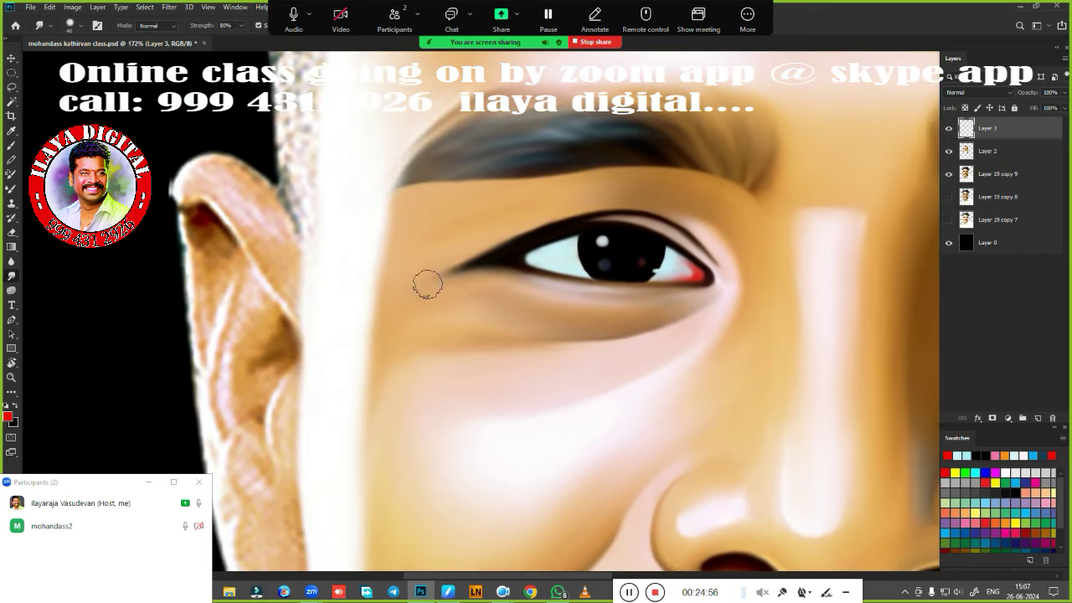
{"action": "left_click_drag", "start_coordinate": [425, 282], "coordinate": [466, 266]}
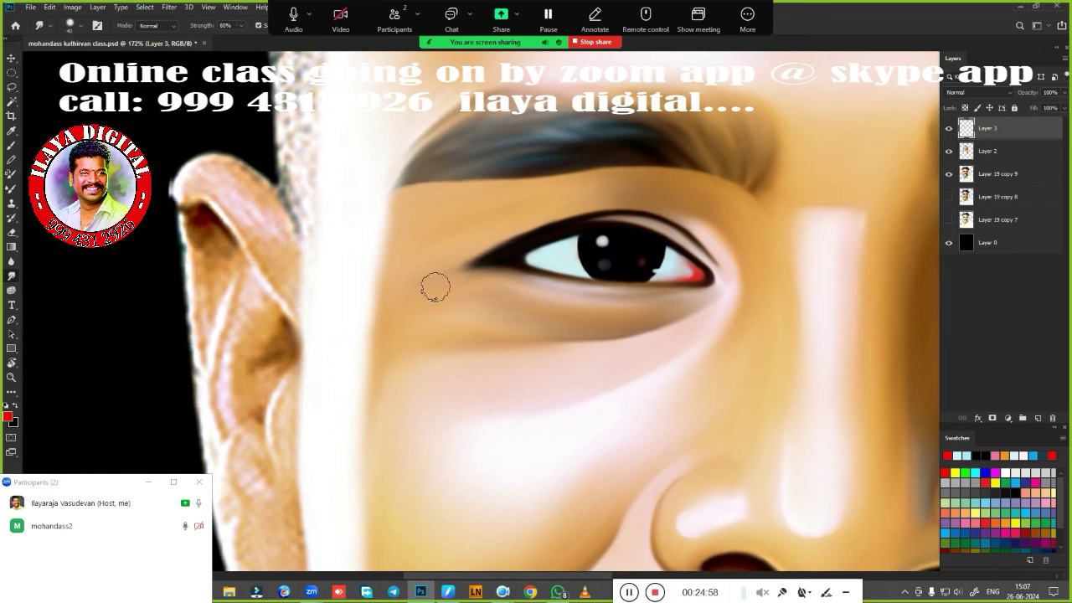
Zoom out and save the painting with Ctrl+S.
{"action": "scroll", "coordinate": [539, 348], "scroll_direction": "down", "scroll_amount": 3}
{"action": "scroll", "coordinate": [538, 347], "scroll_direction": "down", "scroll_amount": 2}
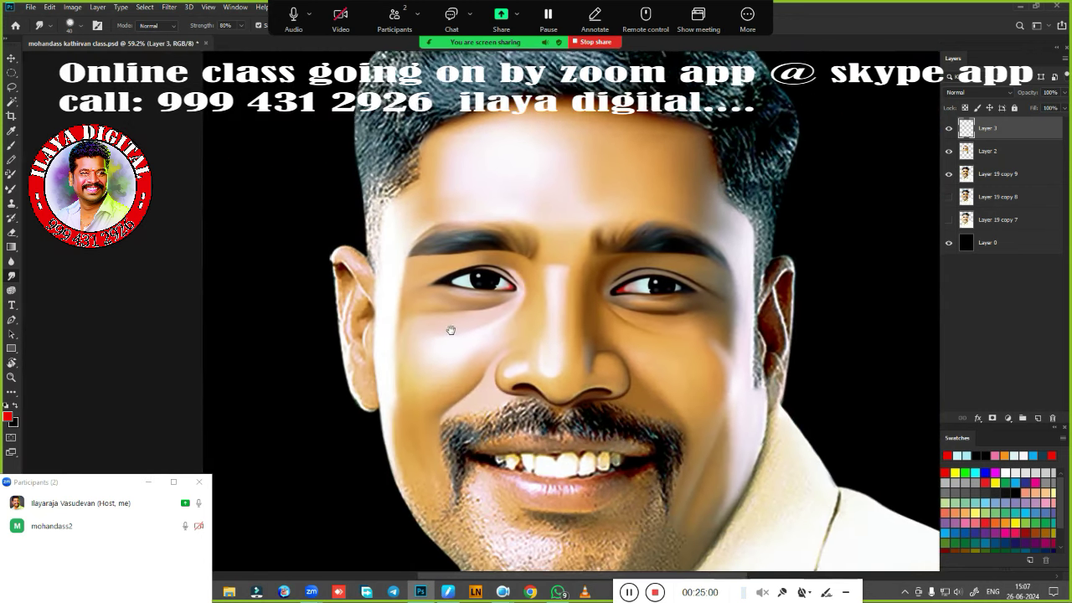
{"action": "key", "text": "ctrl+s"}
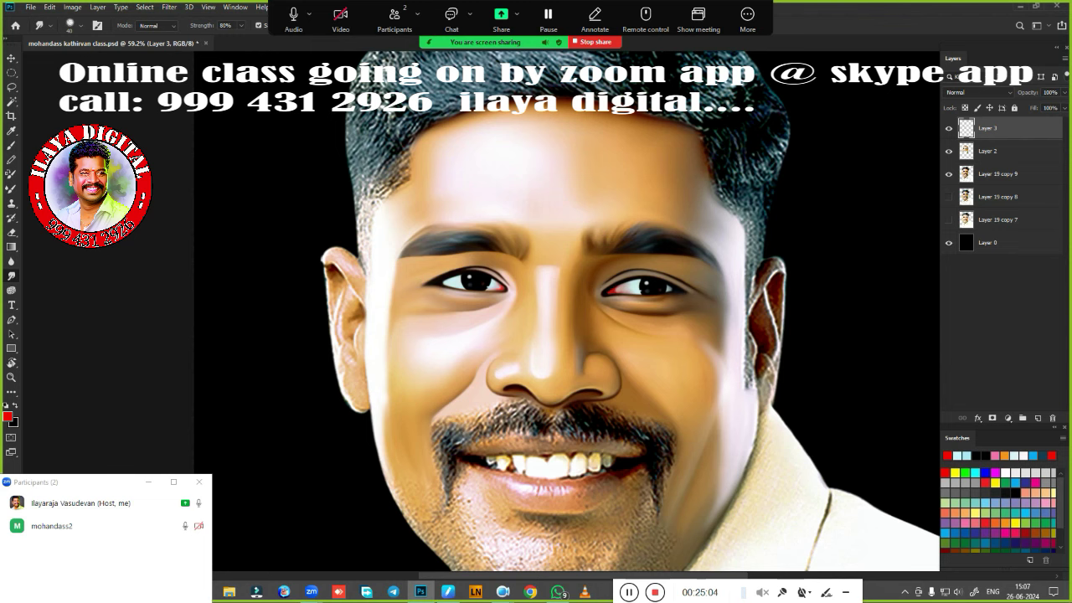
{"action": "left_click_drag", "start_coordinate": [681, 375], "coordinate": [624, 268]}
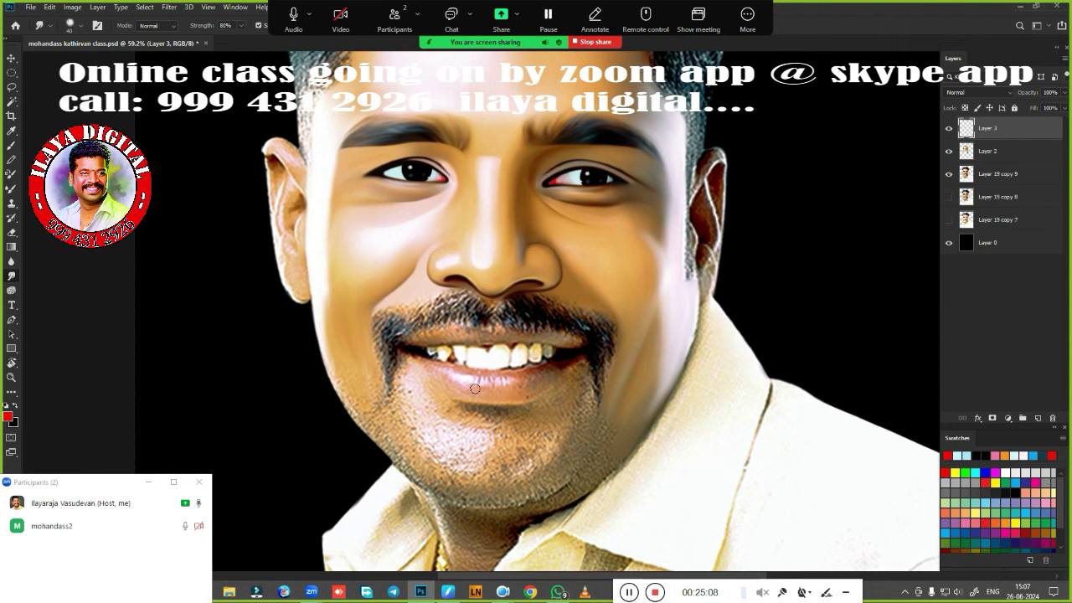
Whiten the two leftmost teeth with the wet Mixer Brush and fill the front tooth's top gap.
{"action": "scroll", "coordinate": [477, 394], "scroll_direction": "up", "scroll_amount": 5}
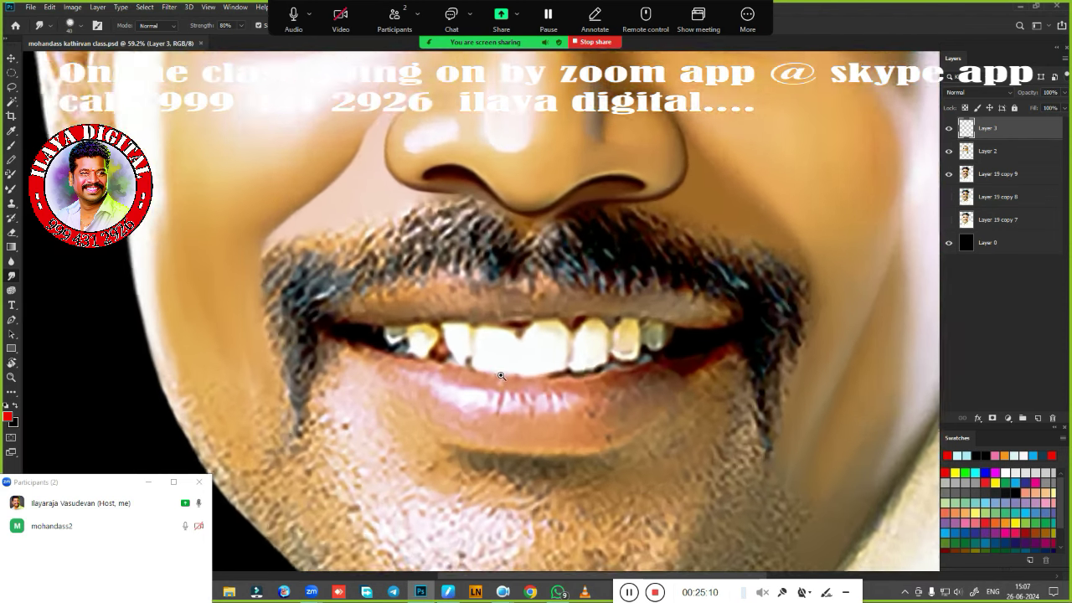
{"action": "left_click_drag", "start_coordinate": [523, 331], "coordinate": [477, 305]}
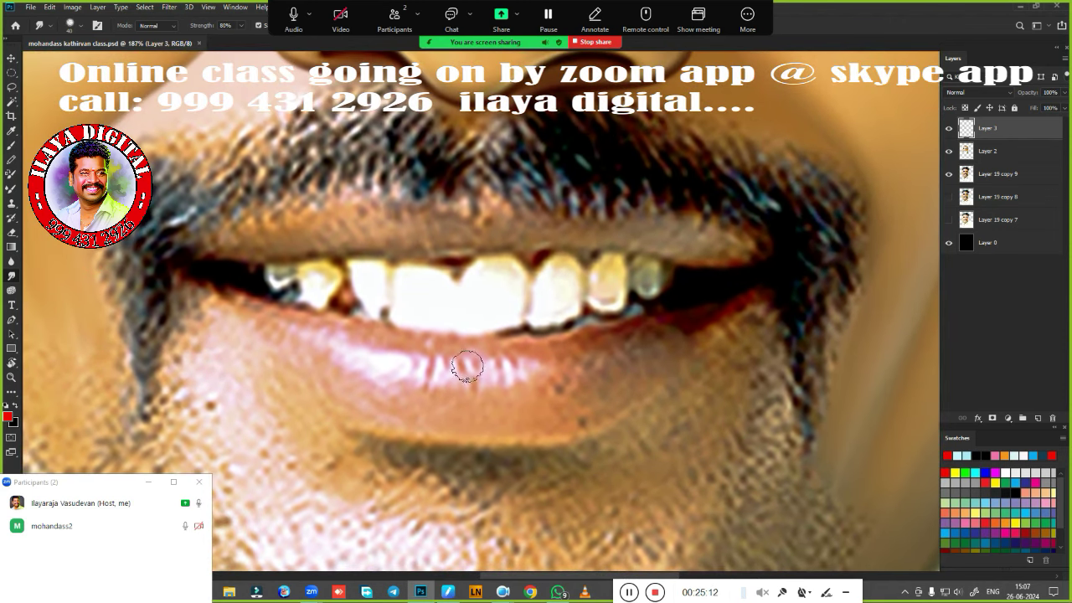
{"action": "key", "text": "shift+b"}
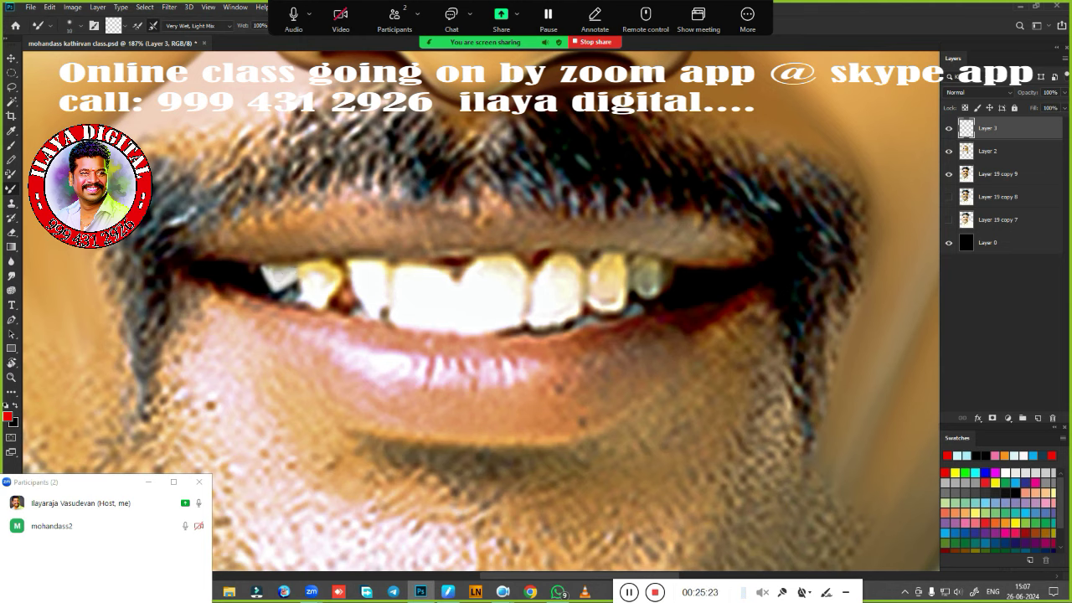
{"action": "mouse_move", "coordinate": [271, 267]}
{"action": "left_mouse_down"}
{"action": "mouse_move", "coordinate": [288, 264]}
{"action": "mouse_move", "coordinate": [274, 275]}
{"action": "left_mouse_up"}
{"action": "left_click_drag", "start_coordinate": [293, 279], "coordinate": [273, 288]}
{"action": "mouse_move", "coordinate": [306, 303]}
{"action": "left_mouse_down"}
{"action": "mouse_move", "coordinate": [342, 284]}
{"action": "mouse_move", "coordinate": [309, 287]}
{"action": "mouse_move", "coordinate": [340, 271]}
{"action": "left_mouse_up"}
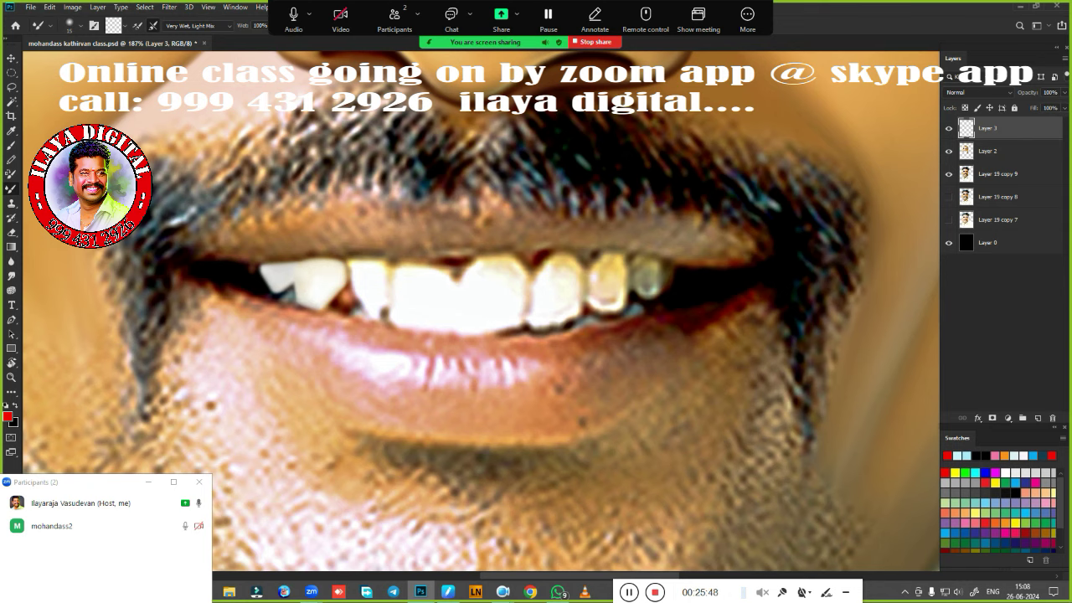
{"action": "mouse_move", "coordinate": [304, 300]}
{"action": "left_mouse_down"}
{"action": "mouse_move", "coordinate": [310, 287]}
{"action": "mouse_move", "coordinate": [353, 278]}
{"action": "left_mouse_up"}
{"action": "left_click_drag", "start_coordinate": [373, 268], "coordinate": [385, 263]}
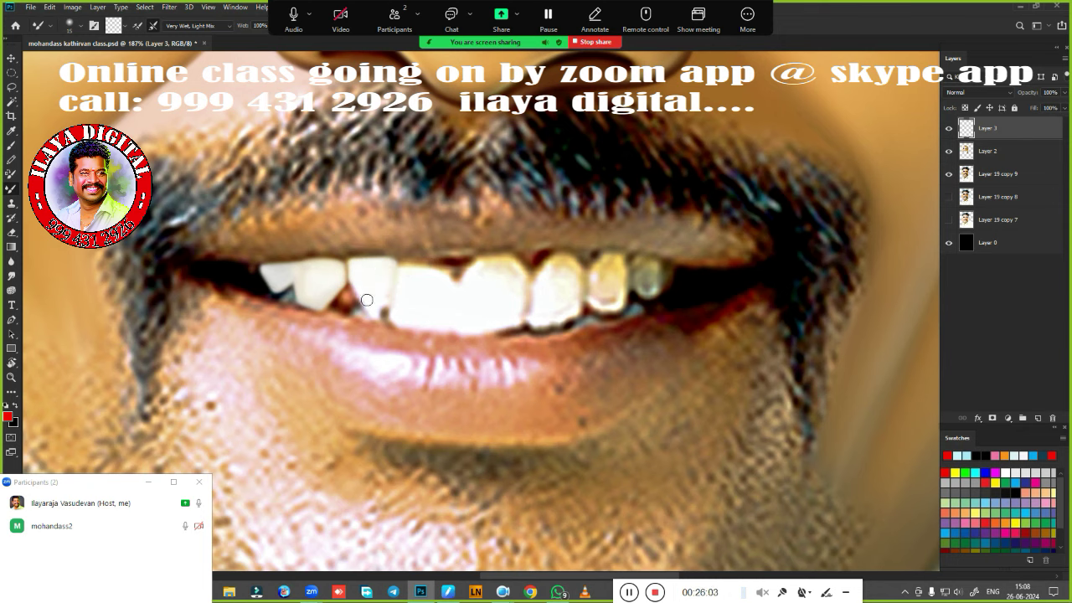
Brighten the front tooth's lower edges and fill the dark notches and gaps beside it.
{"action": "left_click_drag", "start_coordinate": [383, 290], "coordinate": [381, 308]}
{"action": "left_click_drag", "start_coordinate": [395, 303], "coordinate": [392, 313]}
{"action": "left_click_drag", "start_coordinate": [415, 270], "coordinate": [453, 288]}
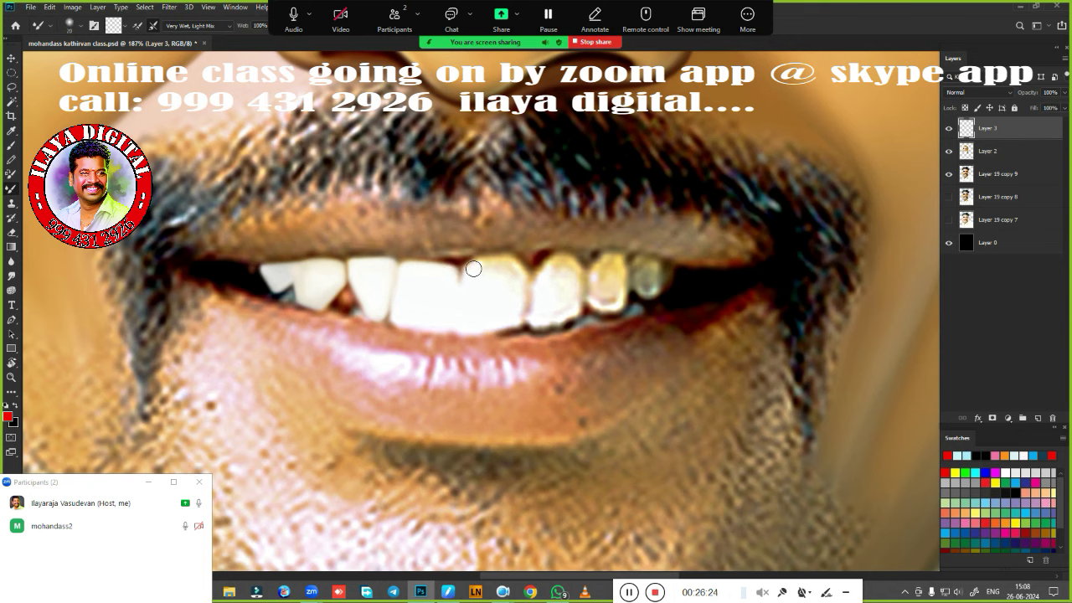
{"action": "left_click_drag", "start_coordinate": [474, 274], "coordinate": [513, 274]}
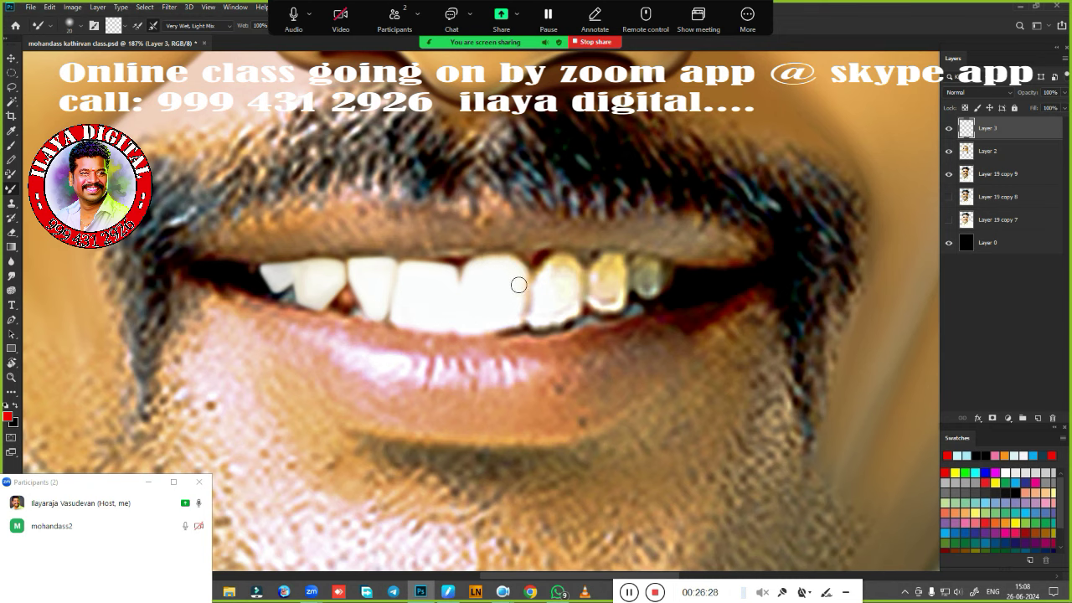
{"action": "left_click_drag", "start_coordinate": [518, 295], "coordinate": [498, 323]}
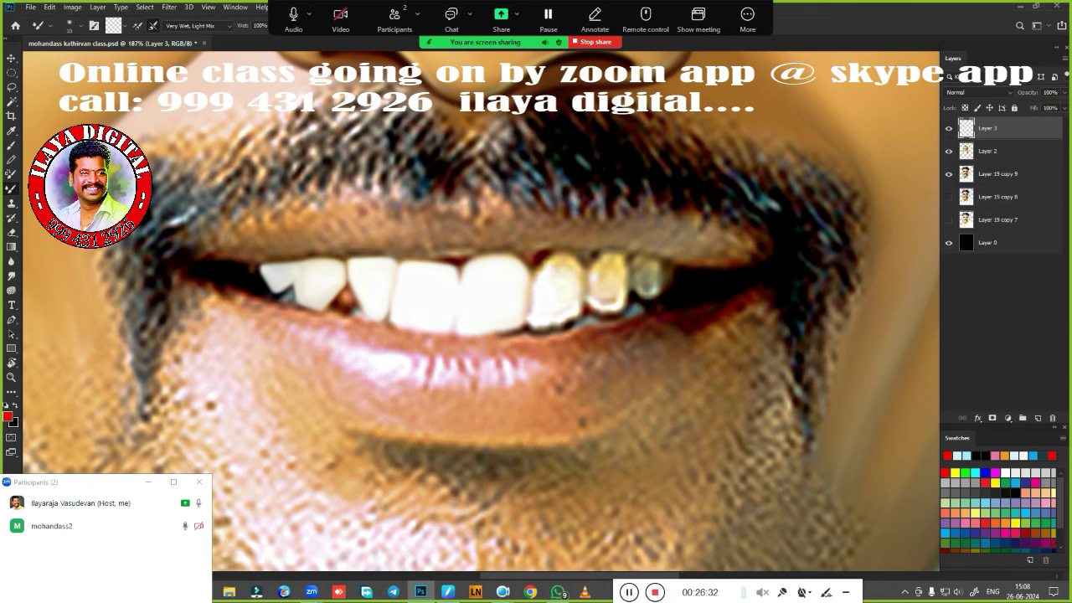
{"action": "left_click_drag", "start_coordinate": [469, 325], "coordinate": [511, 326]}
Paint the gold teeth white and brighten the lower edge of the front teeth.
{"action": "mouse_move", "coordinate": [537, 278]}
{"action": "left_mouse_down"}
{"action": "mouse_move", "coordinate": [566, 264]}
{"action": "mouse_move", "coordinate": [574, 299]}
{"action": "mouse_move", "coordinate": [560, 317]}
{"action": "left_mouse_up"}
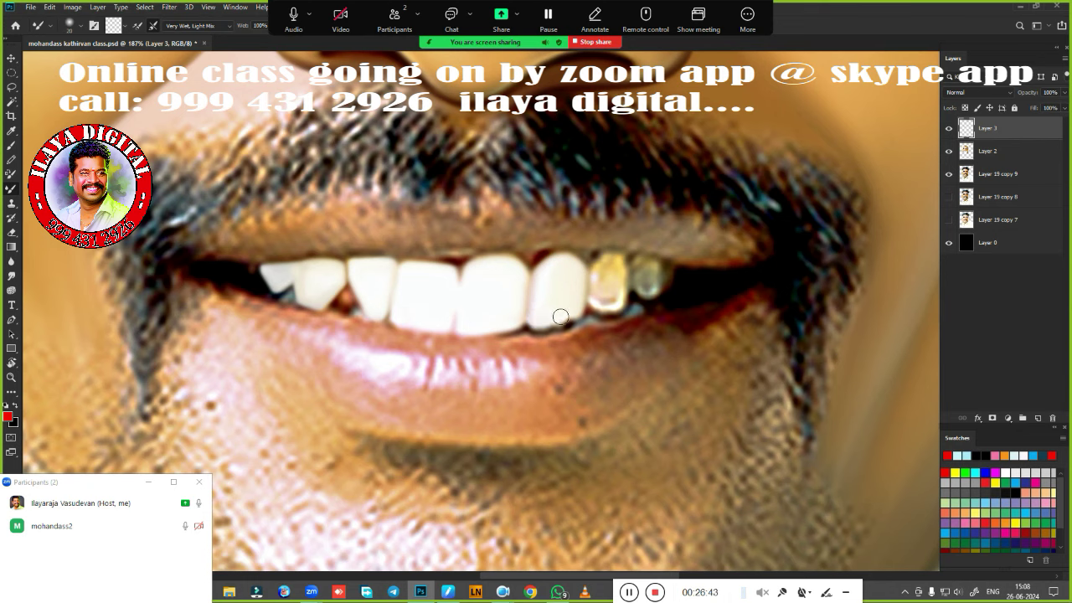
{"action": "left_click_drag", "start_coordinate": [560, 317], "coordinate": [536, 323]}
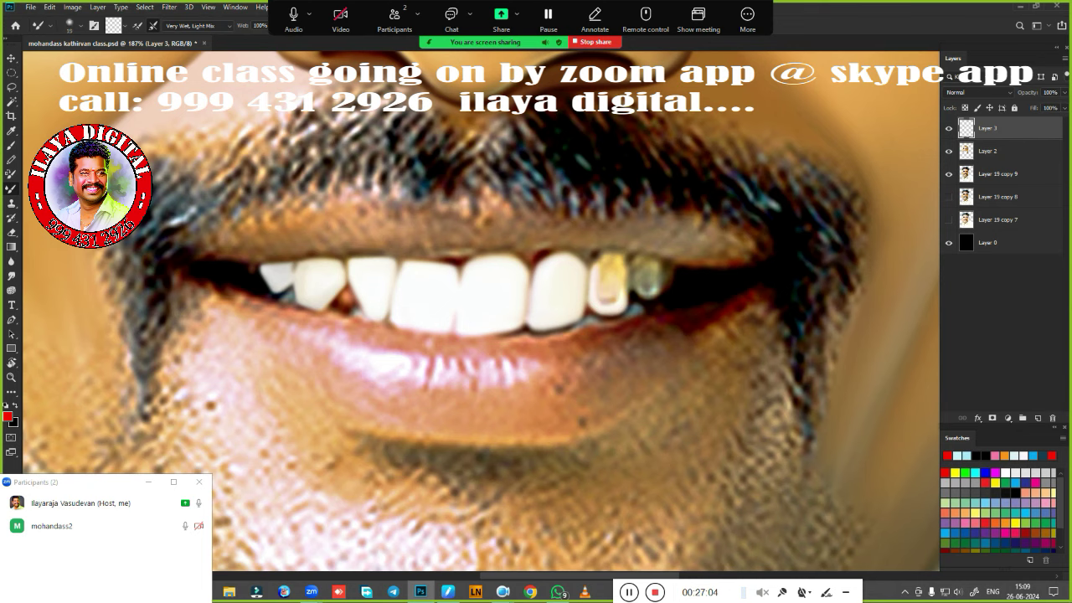
{"action": "mouse_move", "coordinate": [623, 285]}
{"action": "left_mouse_down"}
{"action": "mouse_move", "coordinate": [602, 264]}
{"action": "mouse_move", "coordinate": [618, 260]}
{"action": "mouse_move", "coordinate": [622, 272]}
{"action": "mouse_move", "coordinate": [601, 265]}
{"action": "left_mouse_up"}
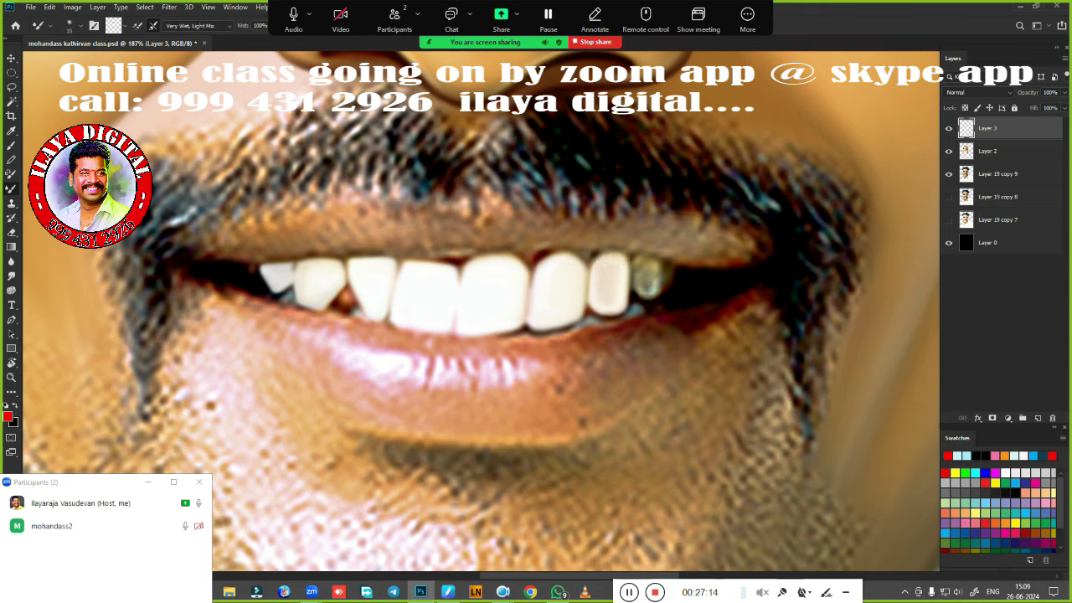
{"action": "mouse_move", "coordinate": [664, 288]}
{"action": "left_mouse_down"}
{"action": "mouse_move", "coordinate": [657, 293]}
{"action": "mouse_move", "coordinate": [669, 279]}
{"action": "mouse_move", "coordinate": [638, 278]}
{"action": "mouse_move", "coordinate": [639, 268]}
{"action": "mouse_move", "coordinate": [670, 285]}
{"action": "left_mouse_up"}
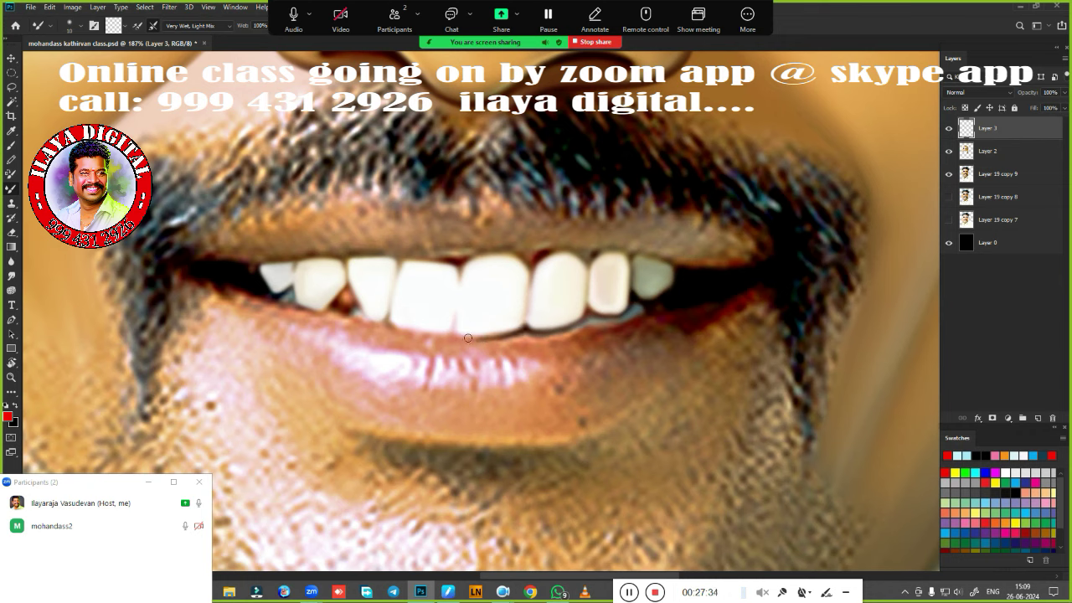
{"action": "left_click_drag", "start_coordinate": [468, 338], "coordinate": [501, 338]}
Add faint darker strokes along the tooth edges, lip gap and top of the front teeth.
{"action": "mouse_move", "coordinate": [356, 304]}
{"action": "left_mouse_down"}
{"action": "mouse_move", "coordinate": [372, 323]}
{"action": "mouse_move", "coordinate": [341, 300]}
{"action": "mouse_move", "coordinate": [350, 295]}
{"action": "mouse_move", "coordinate": [314, 311]}
{"action": "mouse_move", "coordinate": [362, 316]}
{"action": "left_mouse_up"}
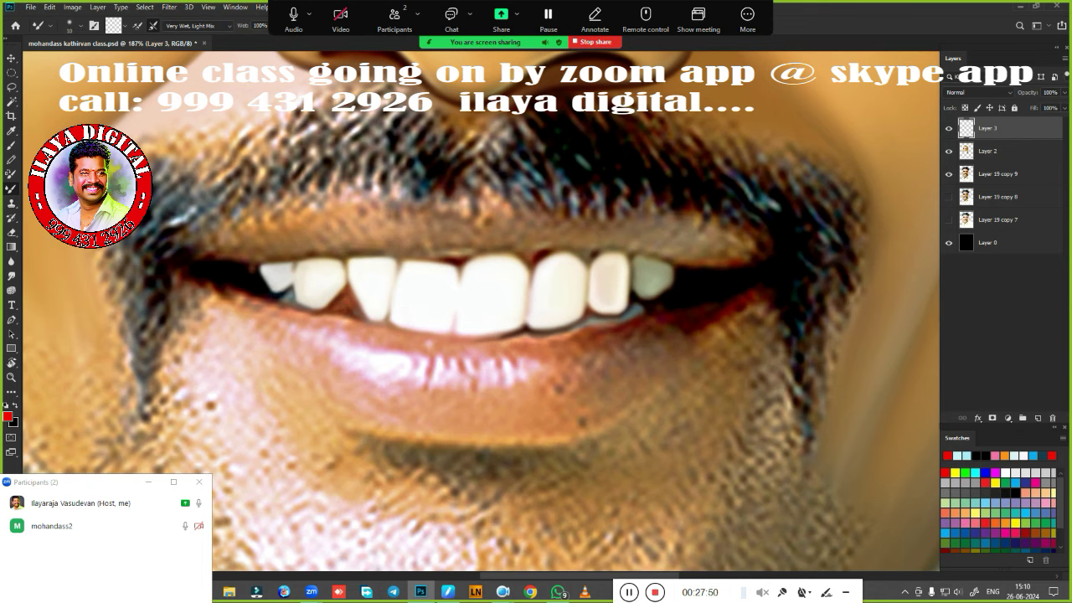
{"action": "left_click_drag", "start_coordinate": [285, 296], "coordinate": [292, 305]}
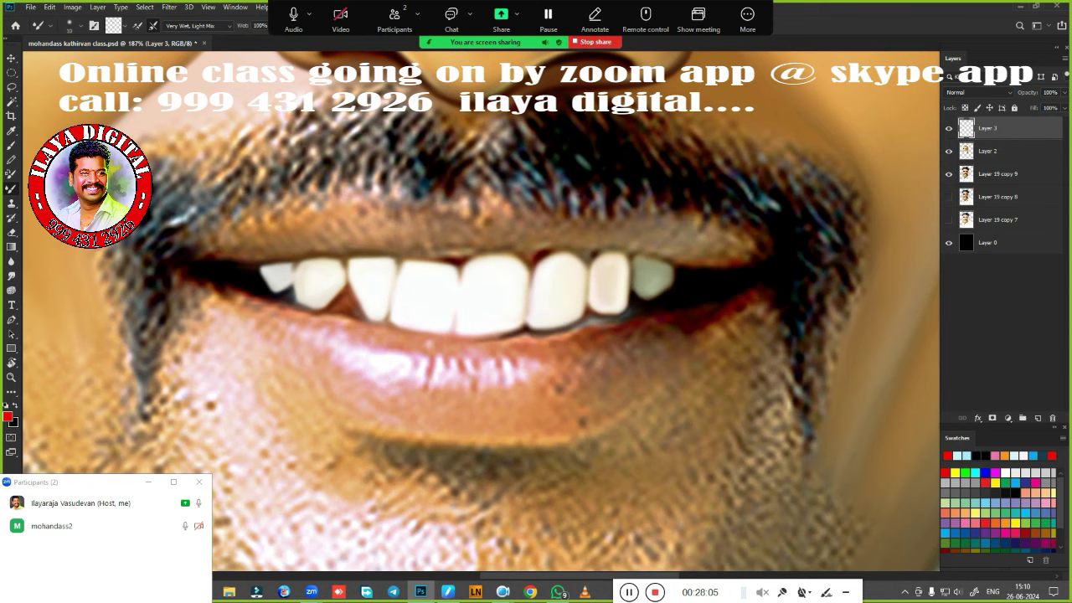
{"action": "left_click_drag", "start_coordinate": [403, 256], "coordinate": [532, 263]}
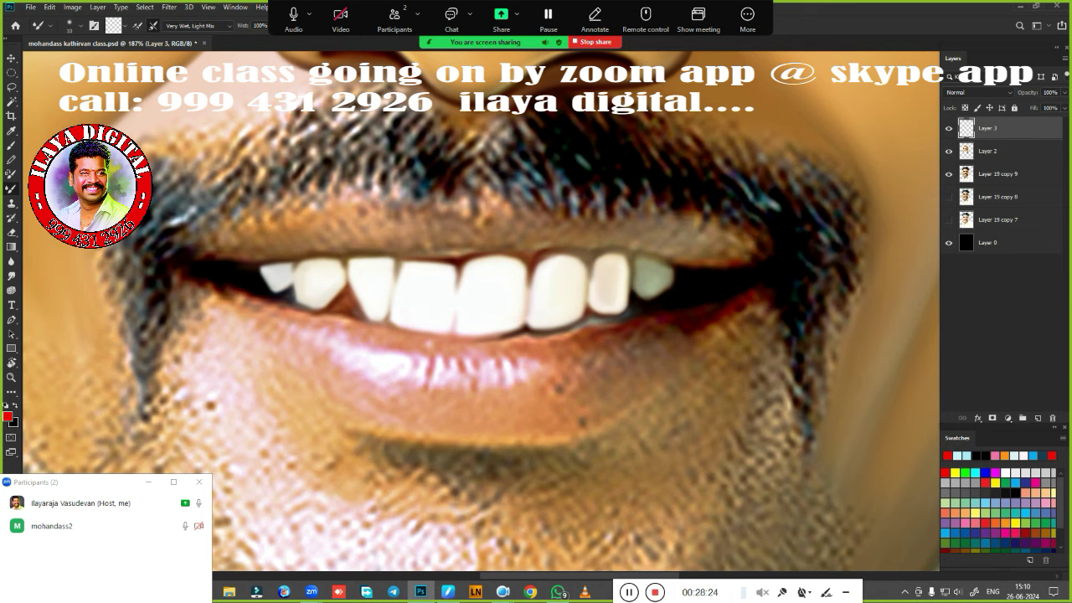
Trace a closed Pen path around the crescent of skin beneath the lower lip.
{"action": "scroll", "coordinate": [517, 364], "scroll_direction": "down", "scroll_amount": 2}
{"action": "scroll", "coordinate": [517, 364], "scroll_direction": "down", "scroll_amount": 2}
{"action": "scroll", "coordinate": [517, 364], "scroll_direction": "up", "scroll_amount": 2}
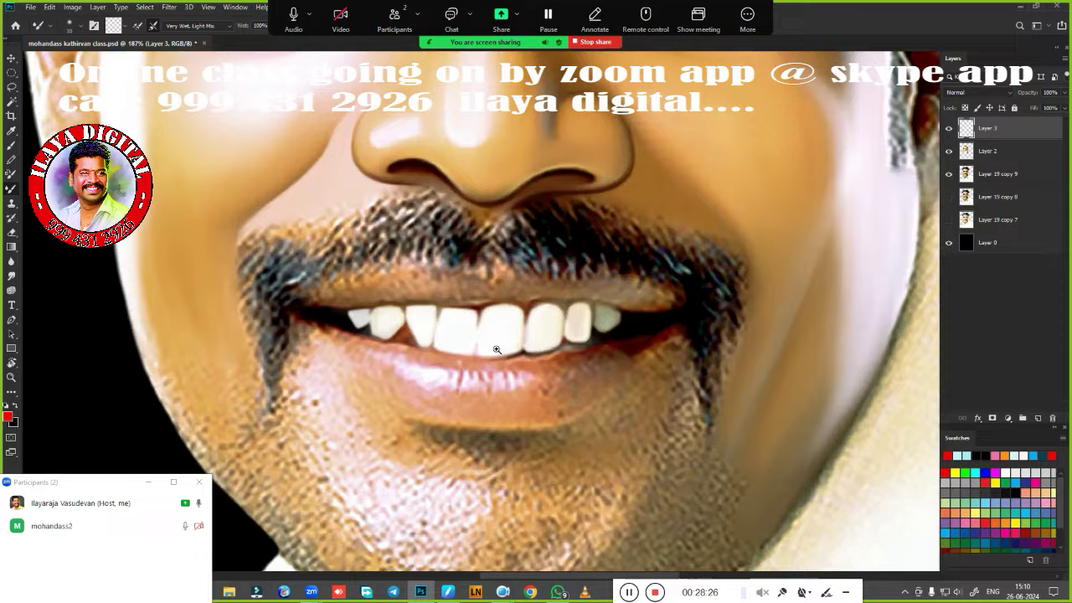
{"action": "scroll", "coordinate": [517, 363], "scroll_direction": "up", "scroll_amount": 2}
{"action": "scroll", "coordinate": [527, 358], "scroll_direction": "down", "scroll_amount": 3}
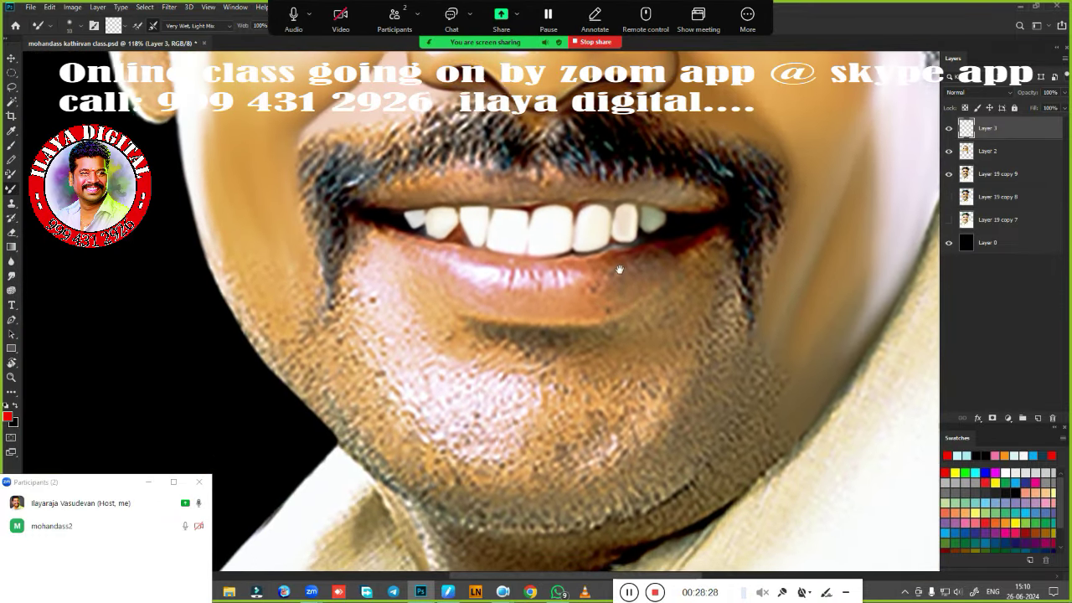
{"action": "scroll", "coordinate": [480, 373], "scroll_direction": "up", "scroll_amount": 2}
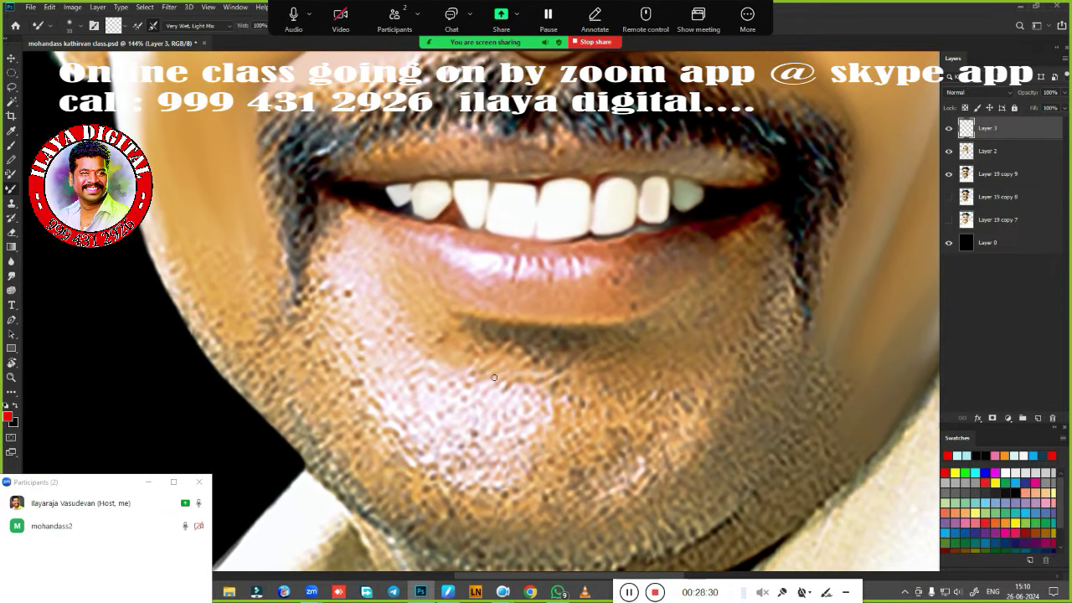
{"action": "key", "text": "p"}
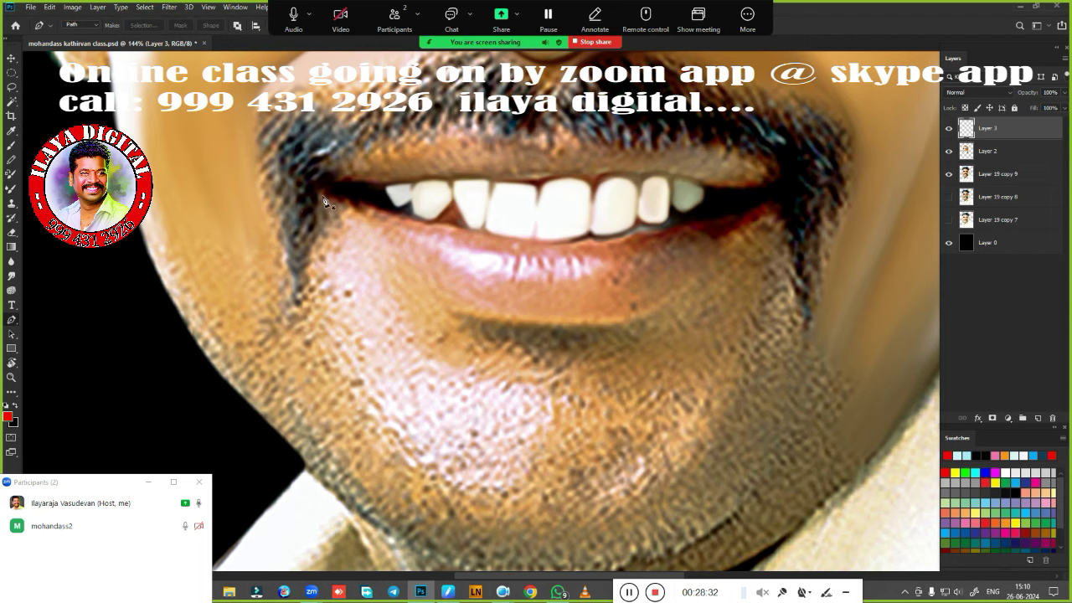
{"action": "left_click", "coordinate": [314, 196]}
{"action": "left_click_drag", "start_coordinate": [511, 317], "coordinate": [563, 325]}
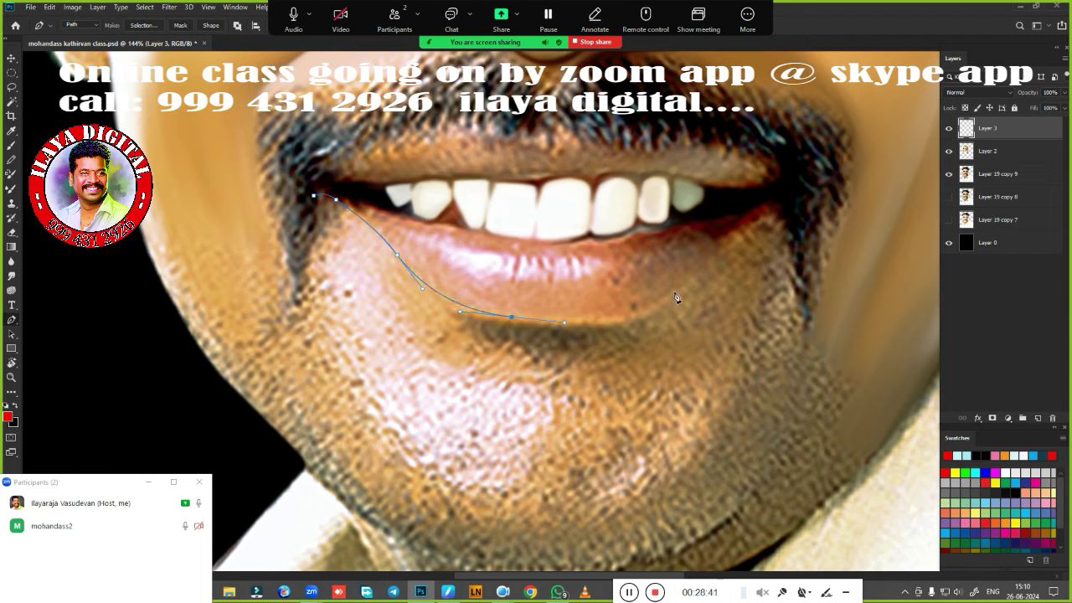
{"action": "left_click_drag", "start_coordinate": [675, 291], "coordinate": [719, 257]}
{"action": "mouse_move", "coordinate": [753, 211]}
{"action": "left_mouse_down"}
{"action": "mouse_move", "coordinate": [764, 205]}
{"action": "mouse_move", "coordinate": [787, 225]}
{"action": "mouse_move", "coordinate": [767, 283]}
{"action": "left_mouse_up"}
{"action": "left_click_drag", "start_coordinate": [759, 339], "coordinate": [719, 358]}
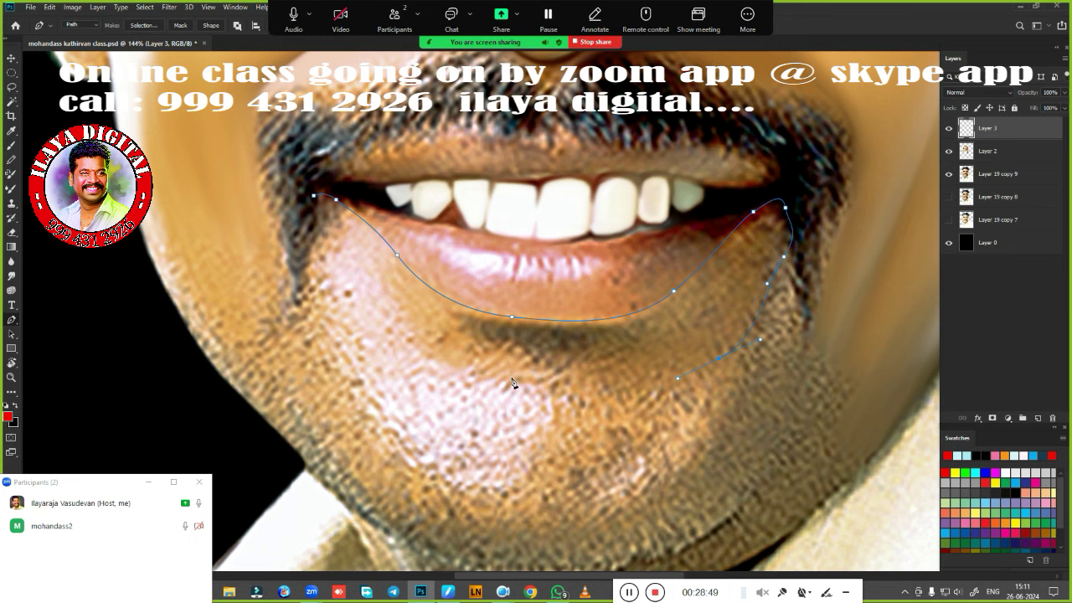
{"action": "left_click_drag", "start_coordinate": [501, 382], "coordinate": [435, 366]}
{"action": "left_click_drag", "start_coordinate": [348, 292], "coordinate": [324, 278]}
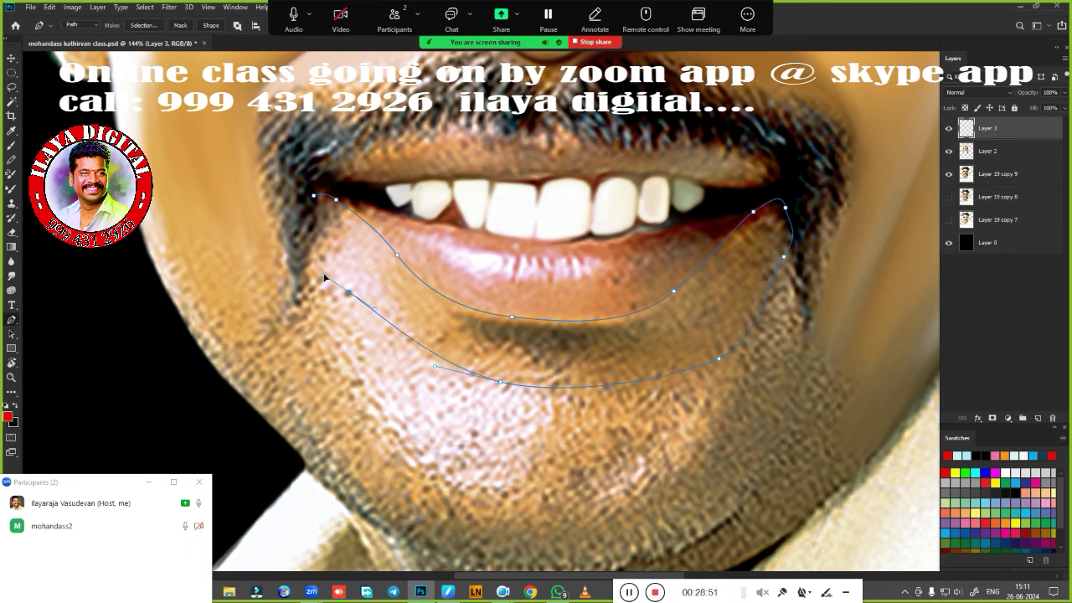
{"action": "left_click", "coordinate": [309, 255]}
Convert the path into a selection feathered by 1.8 pixels.
{"action": "key", "text": "ctrl+Return"}
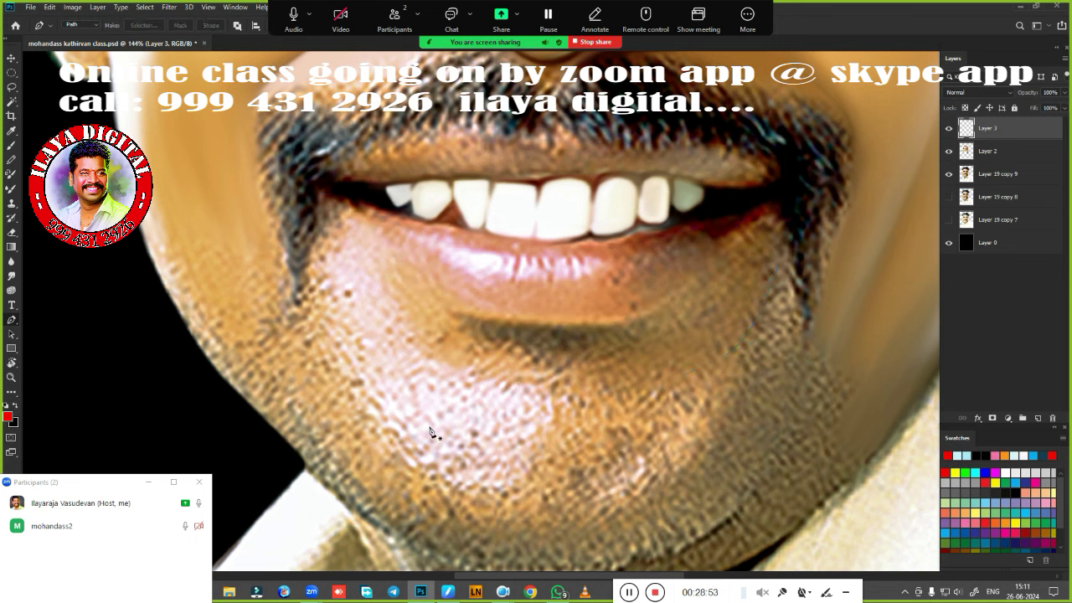
{"action": "key", "text": "shift+F6"}
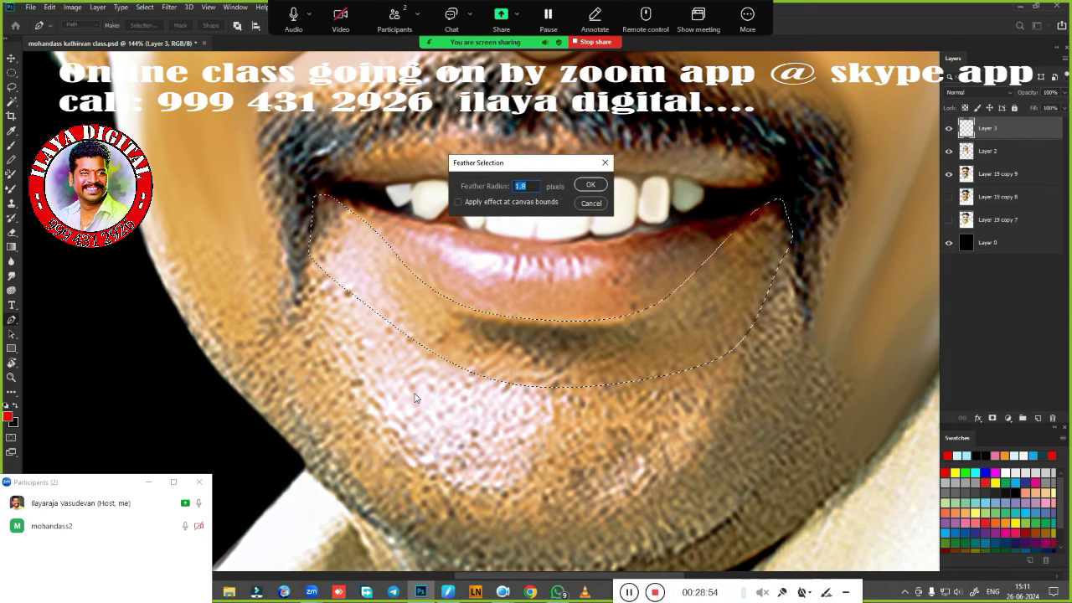
{"action": "key", "text": "Return"}
Zoom in on the chin and soften the lip edge with the Mixer Brush.
{"action": "left_click_drag", "start_coordinate": [416, 399], "coordinate": [456, 362]}
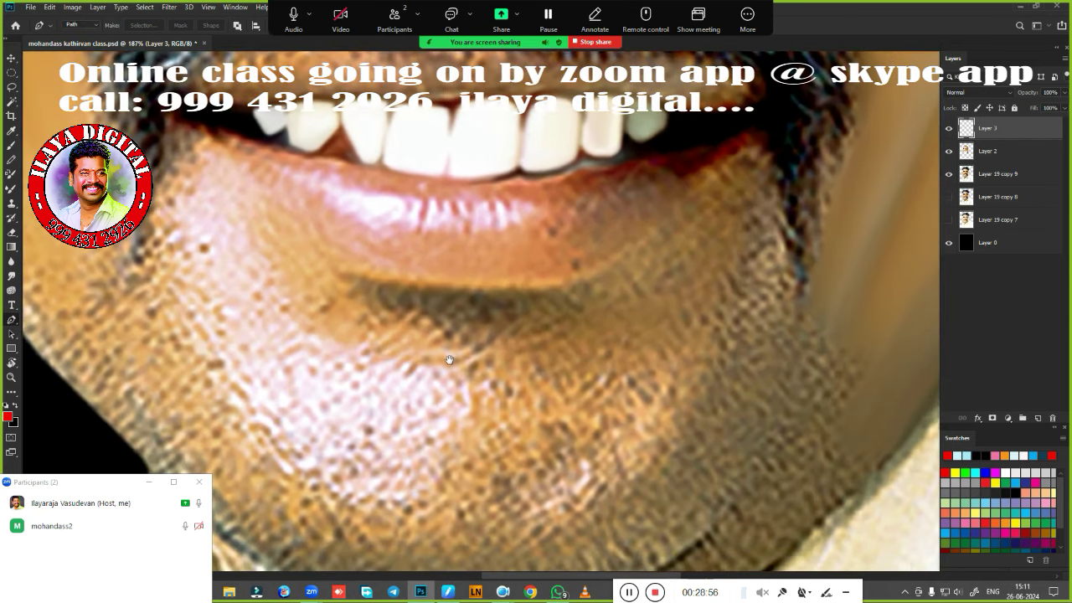
{"action": "key", "text": "b"}
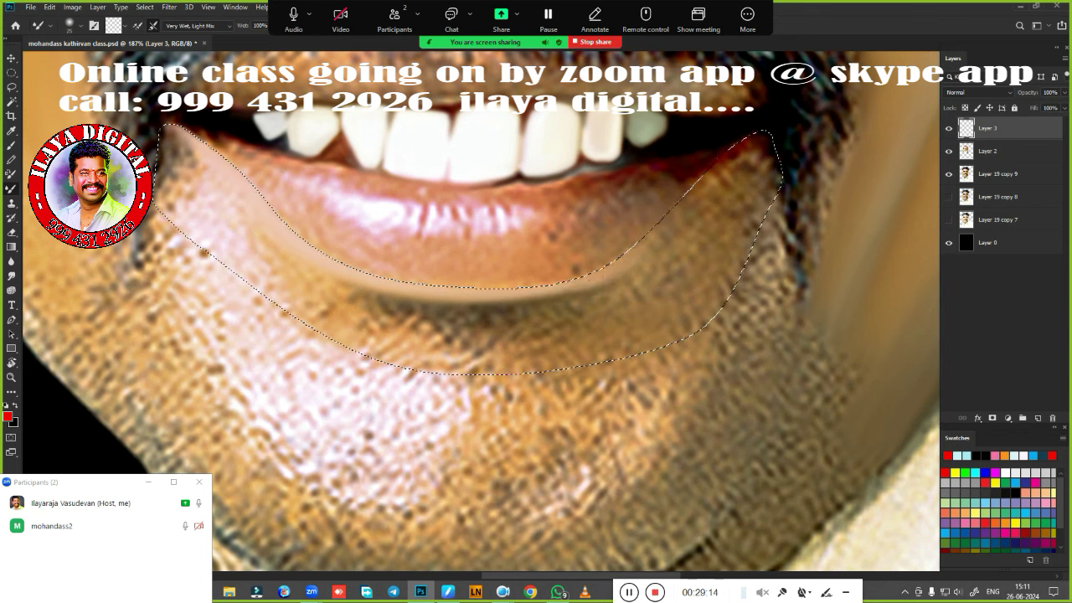
{"action": "left_click_drag", "start_coordinate": [689, 195], "coordinate": [726, 157]}
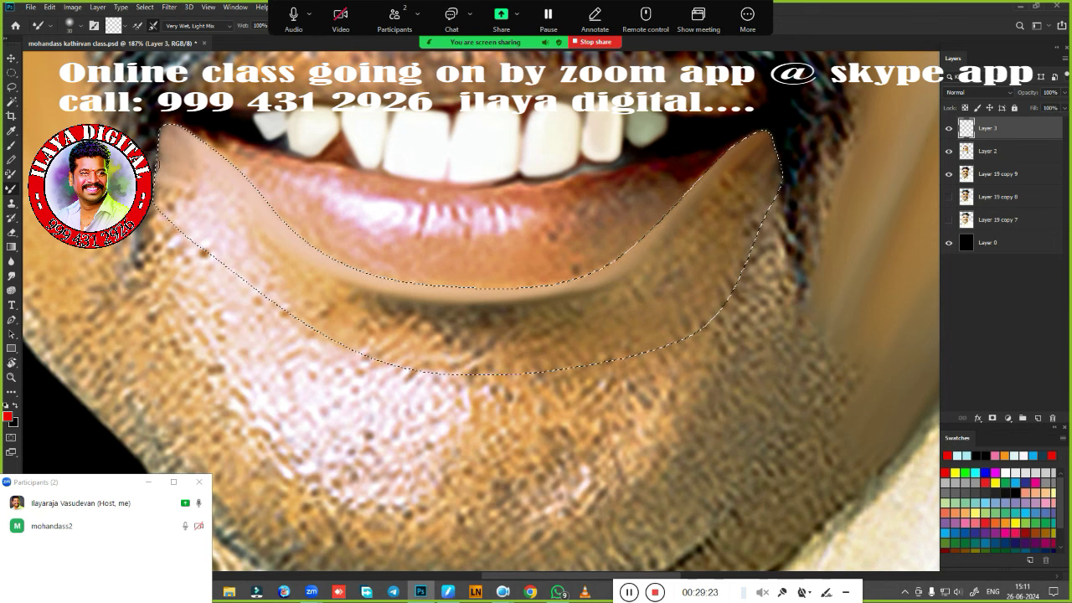
Smudge the skin texture at the left and right lip corners smooth at 80% strength.
{"action": "key", "text": "r"}
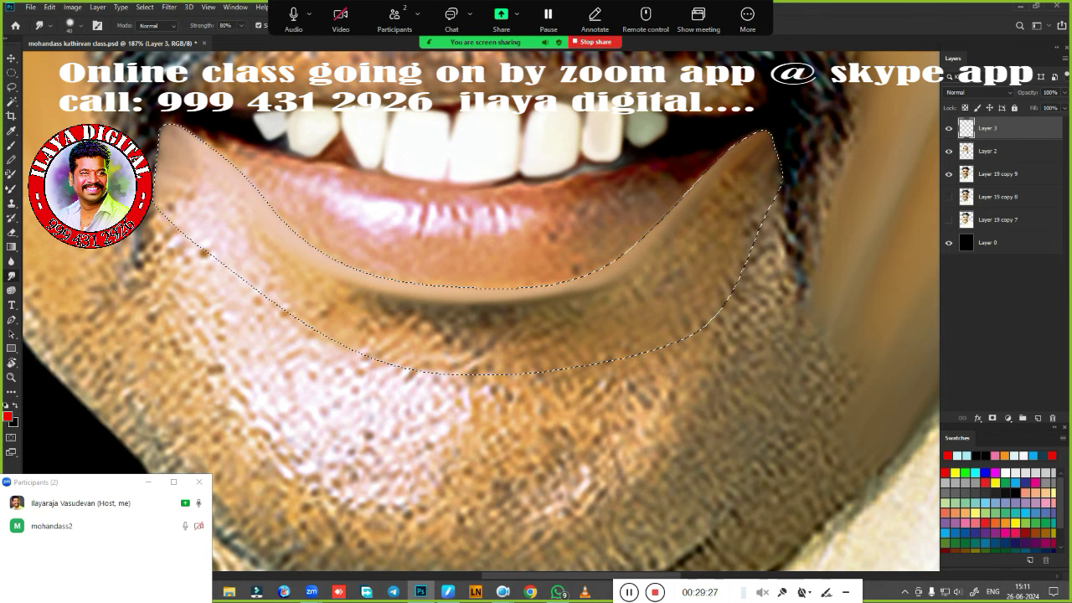
{"action": "left_click_drag", "start_coordinate": [161, 133], "coordinate": [221, 239]}
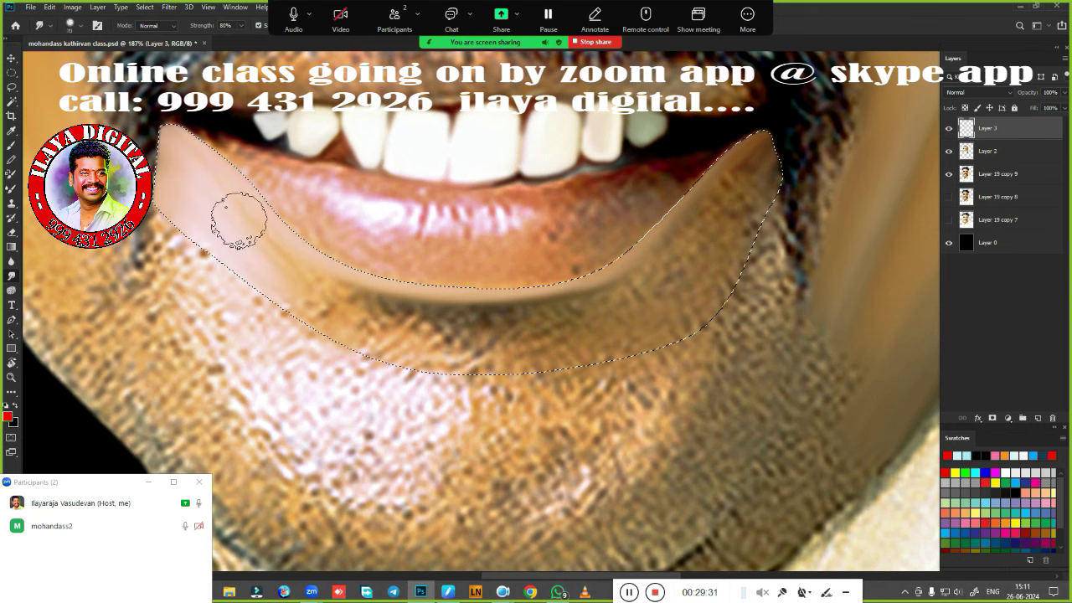
{"action": "left_click_drag", "start_coordinate": [221, 239], "coordinate": [271, 248]}
{"action": "mouse_move", "coordinate": [189, 161]}
{"action": "left_mouse_down"}
{"action": "mouse_move", "coordinate": [238, 224]}
{"action": "mouse_move", "coordinate": [323, 299]}
{"action": "mouse_move", "coordinate": [268, 244]}
{"action": "mouse_move", "coordinate": [282, 263]}
{"action": "left_mouse_up"}
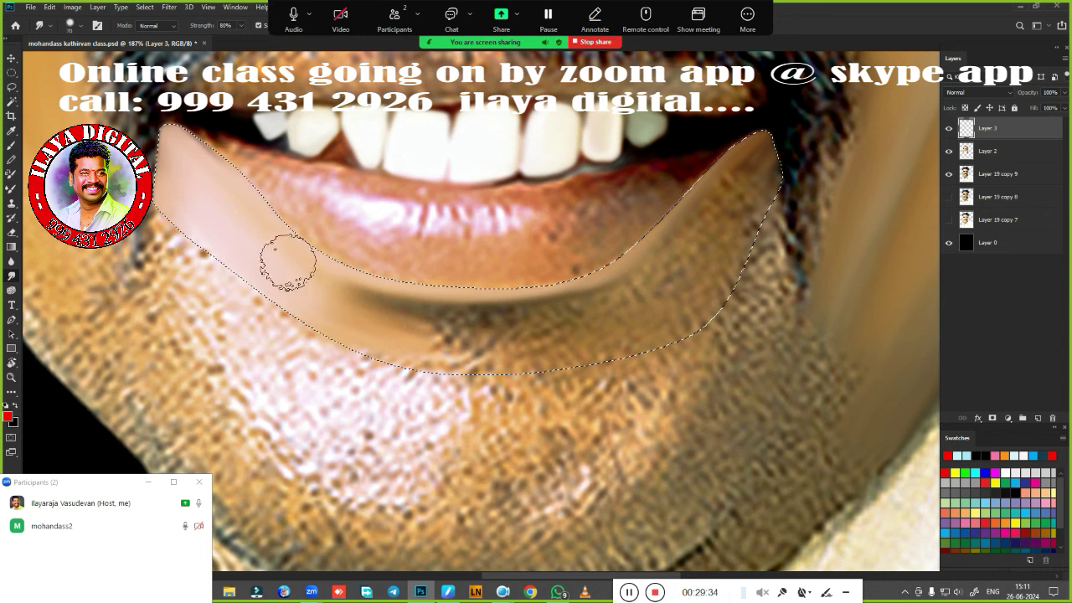
{"action": "left_click_drag", "start_coordinate": [168, 169], "coordinate": [175, 201]}
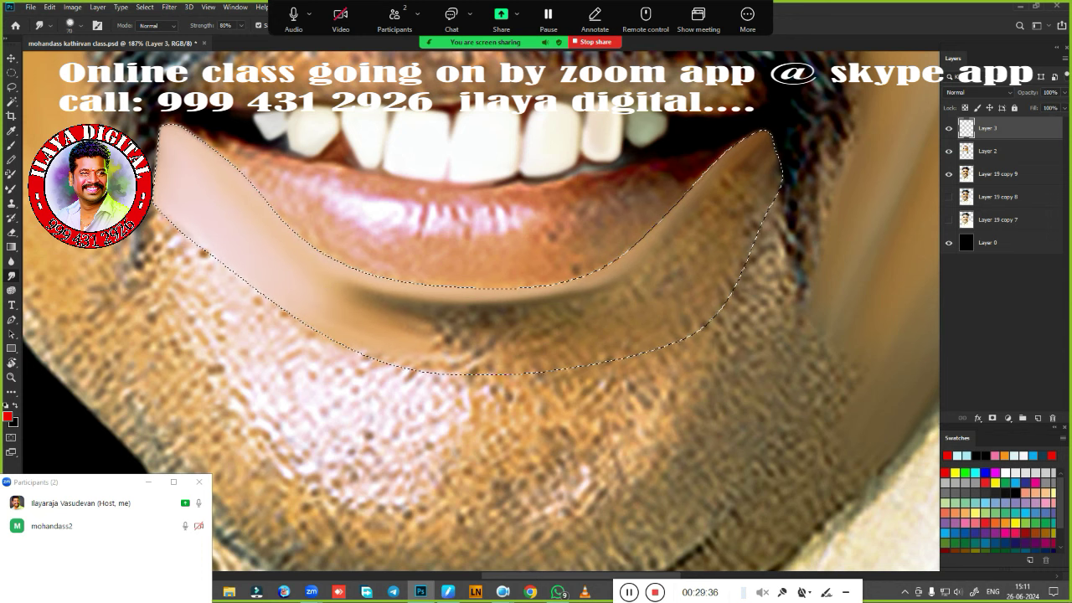
{"action": "left_click_drag", "start_coordinate": [682, 268], "coordinate": [616, 328]}
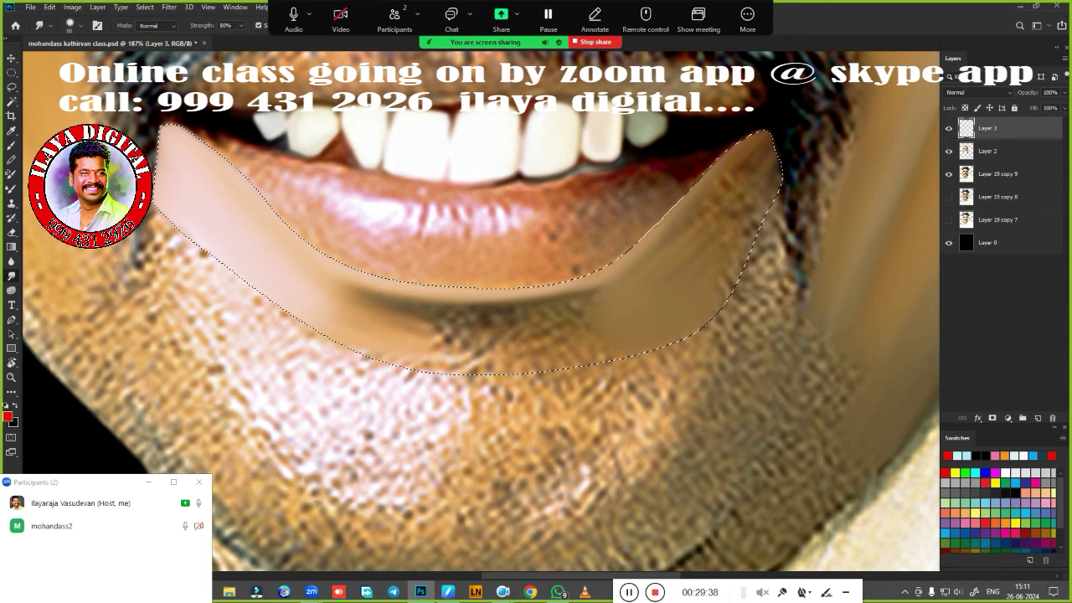
{"action": "mouse_move", "coordinate": [676, 258]}
{"action": "left_mouse_down"}
{"action": "mouse_move", "coordinate": [717, 203]}
{"action": "mouse_move", "coordinate": [768, 165]}
{"action": "left_mouse_up"}
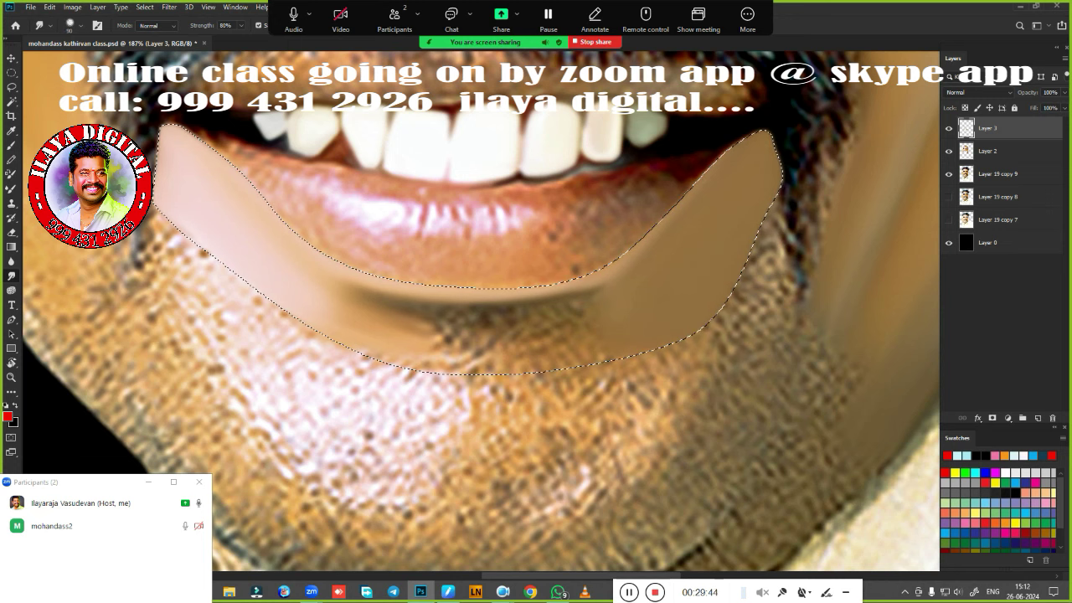
Deepen the shadow band under the lower lip and spread it leftward.
{"action": "left_click_drag", "start_coordinate": [552, 322], "coordinate": [419, 323]}
{"action": "mouse_move", "coordinate": [503, 323]}
{"action": "left_mouse_down"}
{"action": "mouse_move", "coordinate": [436, 334]}
{"action": "mouse_move", "coordinate": [360, 309]}
{"action": "left_mouse_up"}
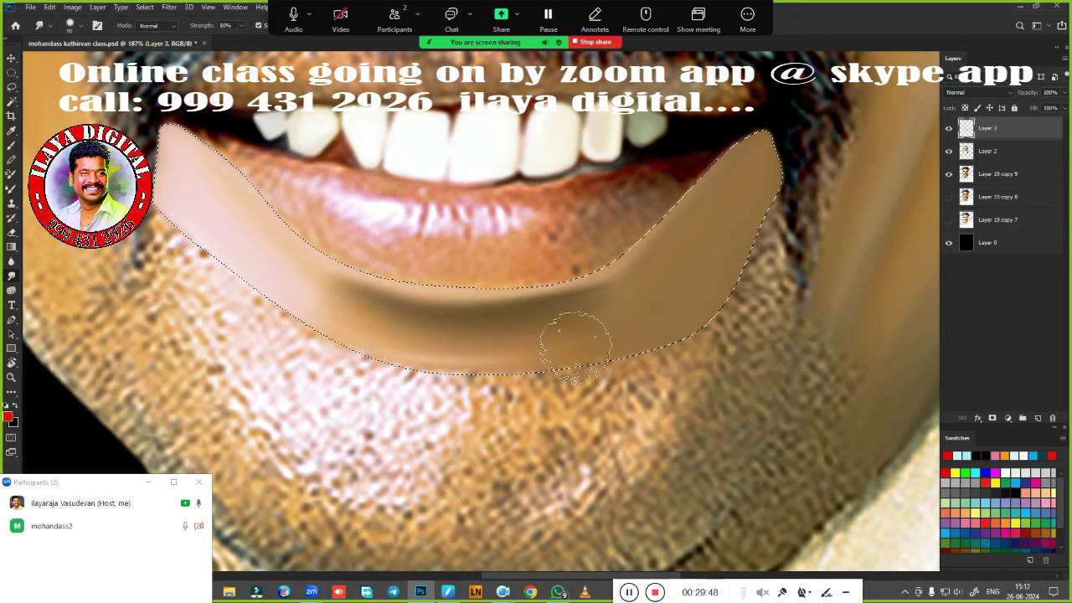
{"action": "left_click_drag", "start_coordinate": [605, 346], "coordinate": [308, 289]}
{"action": "left_click_drag", "start_coordinate": [251, 239], "coordinate": [364, 332]}
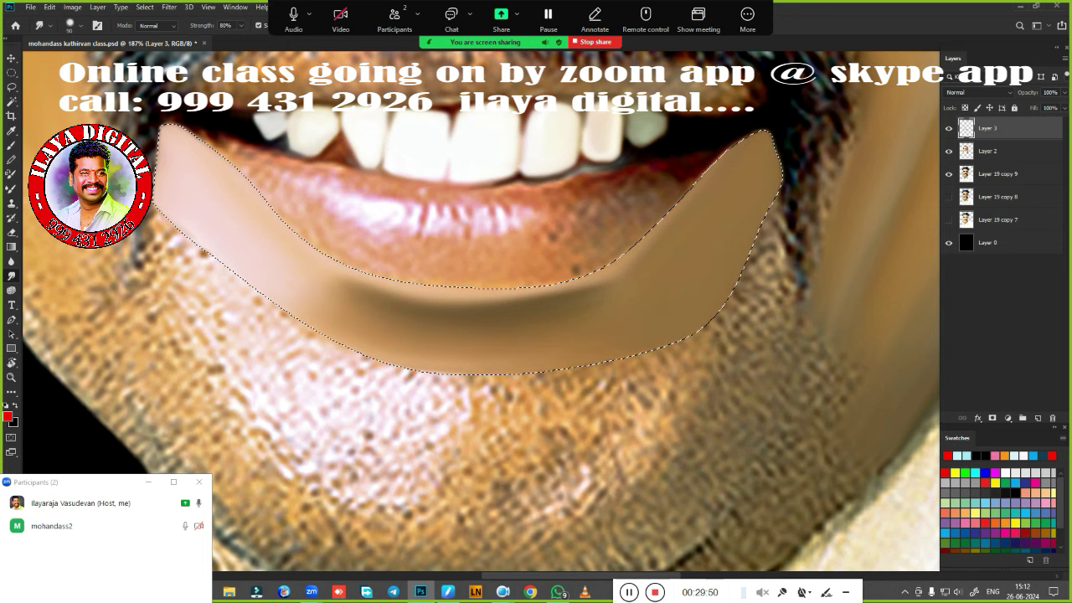
{"action": "left_click_drag", "start_coordinate": [251, 251], "coordinate": [445, 333]}
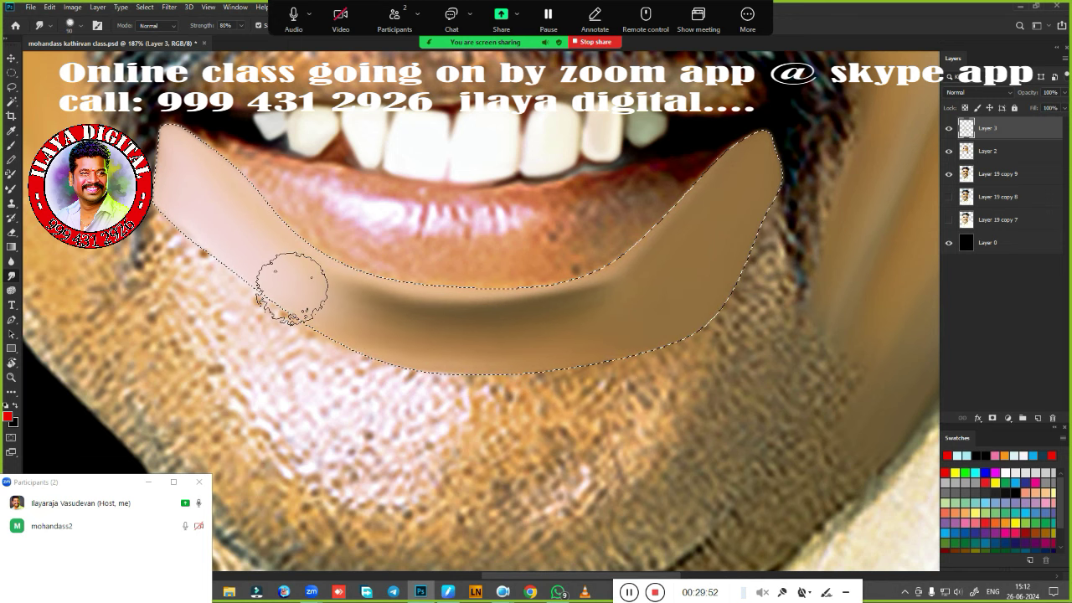
{"action": "left_click_drag", "start_coordinate": [282, 282], "coordinate": [530, 338]}
{"action": "left_click_drag", "start_coordinate": [268, 260], "coordinate": [464, 345]}
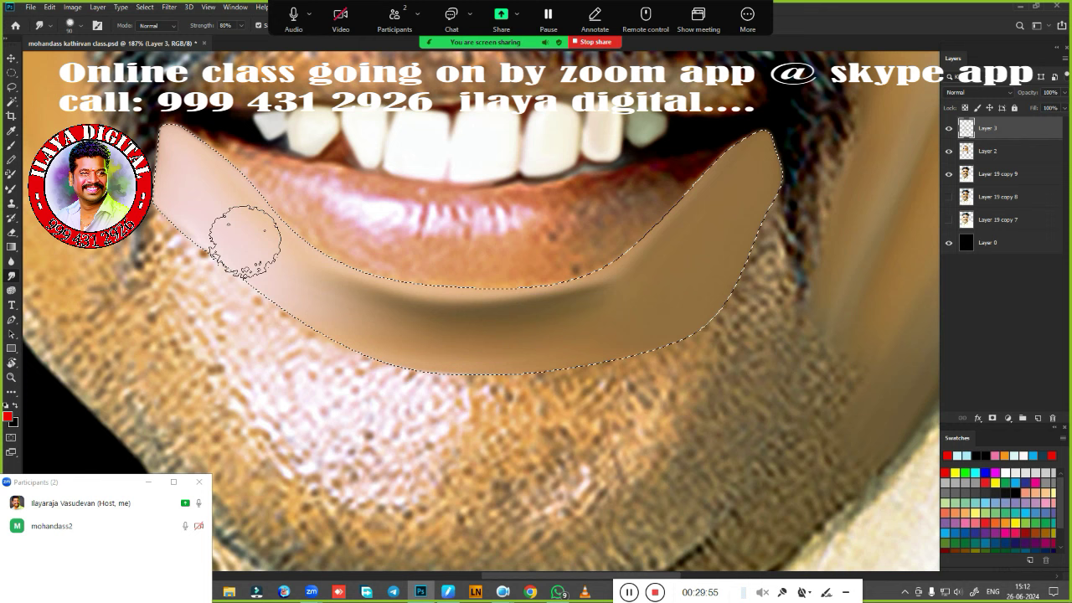
{"action": "mouse_move", "coordinate": [239, 232]}
{"action": "left_mouse_down"}
{"action": "mouse_move", "coordinate": [293, 280]}
{"action": "mouse_move", "coordinate": [402, 335]}
{"action": "left_mouse_up"}
Darken the middle of the shadow band and smooth both crescent ends.
{"action": "mouse_move", "coordinate": [703, 251]}
{"action": "left_mouse_down"}
{"action": "mouse_move", "coordinate": [575, 325]}
{"action": "mouse_move", "coordinate": [418, 300]}
{"action": "mouse_move", "coordinate": [452, 318]}
{"action": "mouse_move", "coordinate": [402, 310]}
{"action": "left_mouse_up"}
{"action": "left_click_drag", "start_coordinate": [552, 299], "coordinate": [441, 300]}
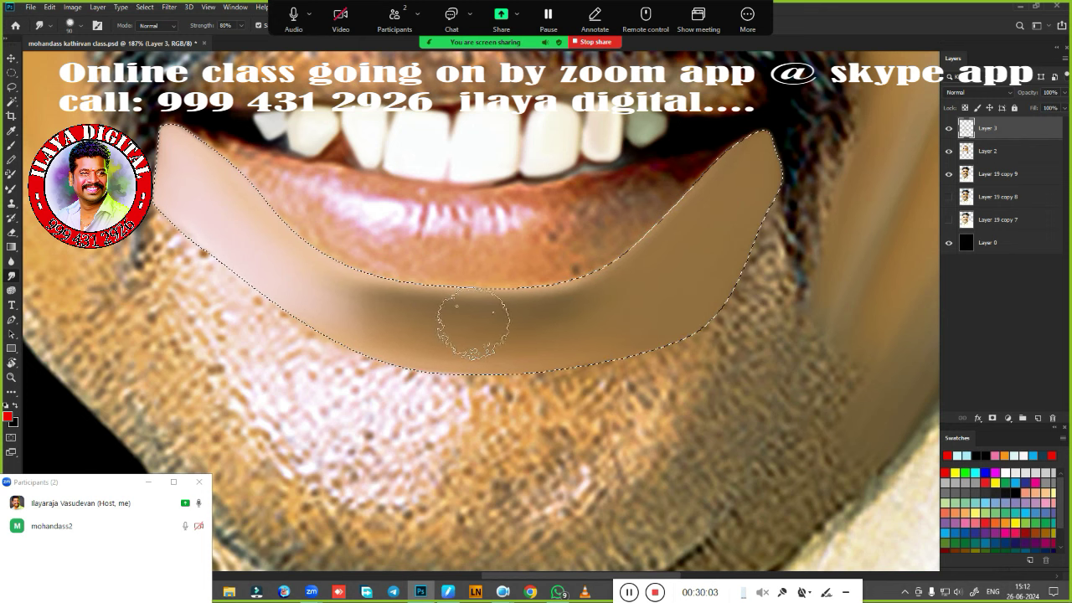
{"action": "left_click_drag", "start_coordinate": [227, 227], "coordinate": [239, 267]}
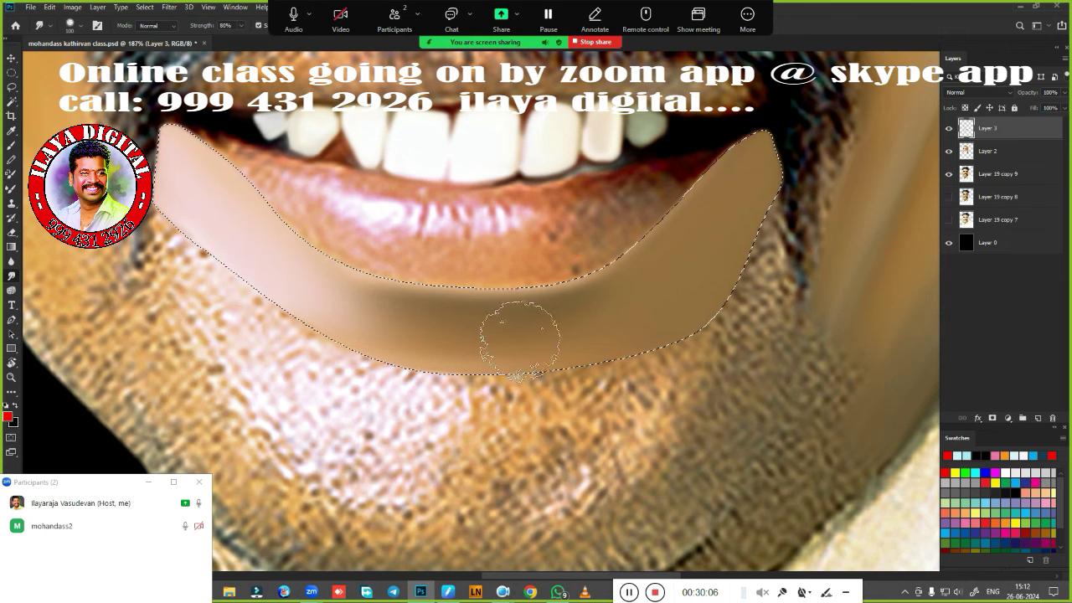
{"action": "left_click_drag", "start_coordinate": [520, 337], "coordinate": [351, 322]}
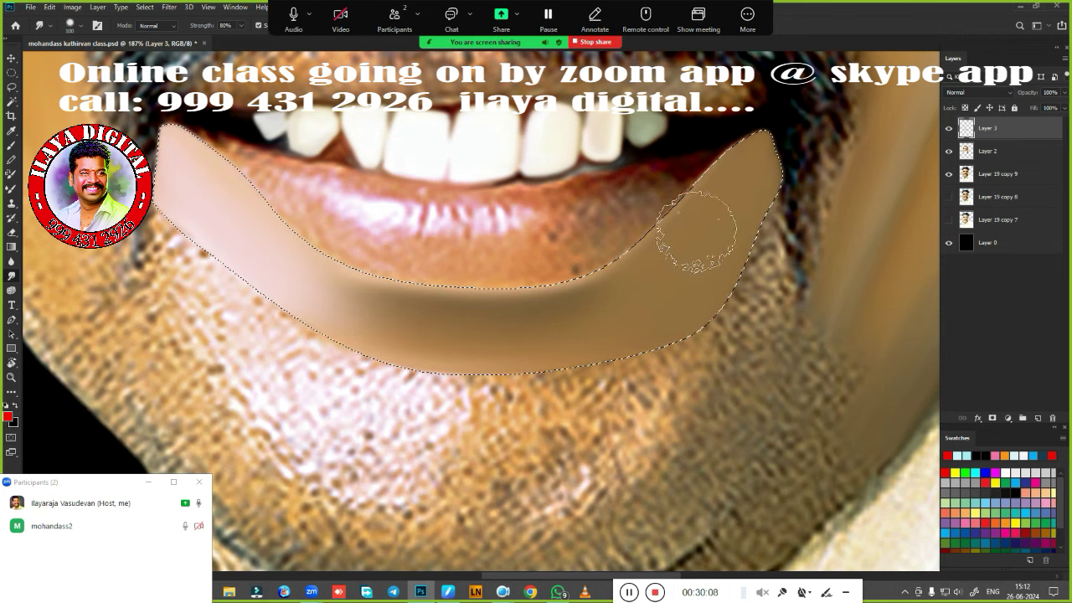
{"action": "left_click_drag", "start_coordinate": [741, 156], "coordinate": [598, 331]}
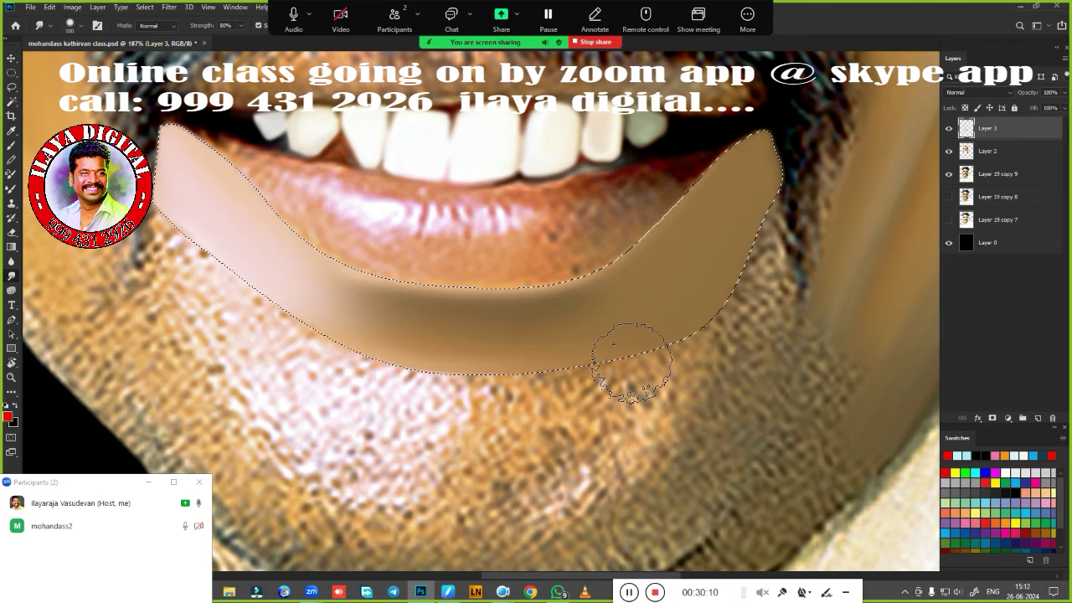
Re-feather the selection and sweep the chin stubble below the crescent into smooth pink skin.
{"action": "key", "text": "shift+F6"}
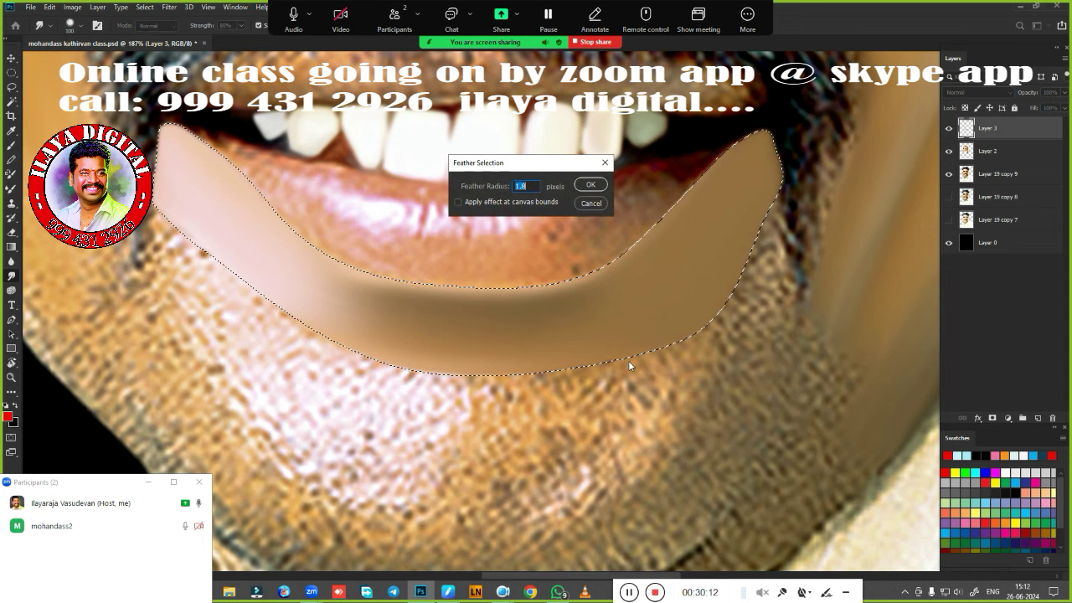
{"action": "key", "text": "Return"}
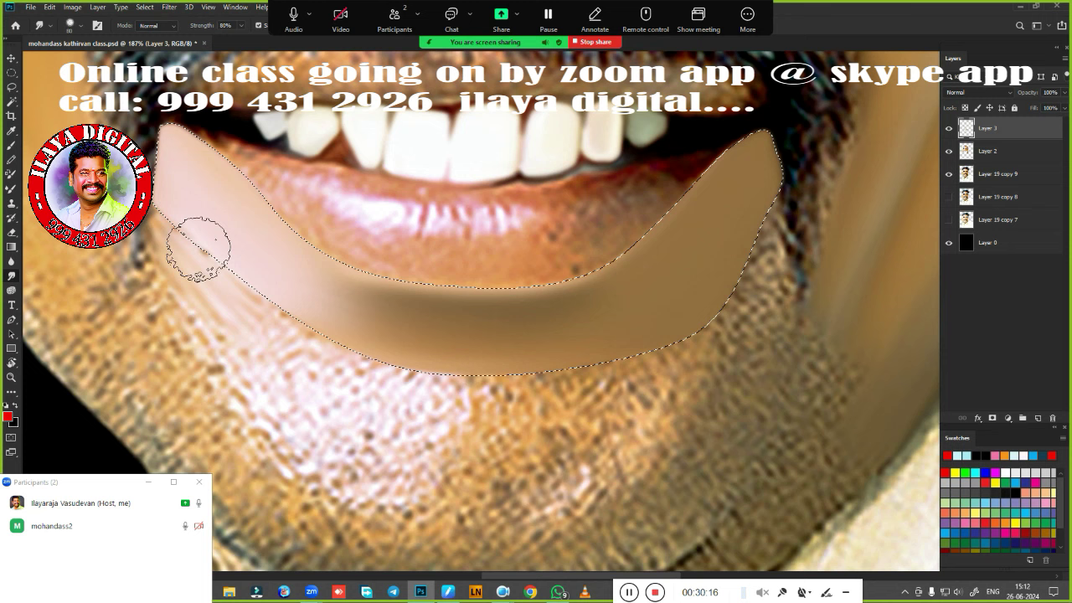
{"action": "left_click_drag", "start_coordinate": [193, 258], "coordinate": [312, 375]}
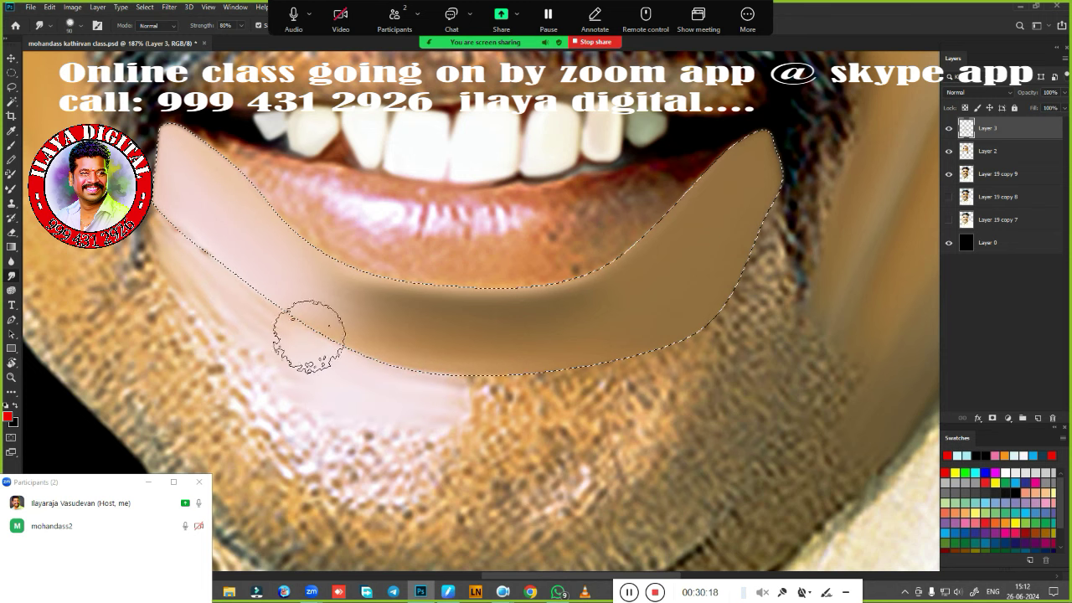
{"action": "mouse_move", "coordinate": [400, 444]}
{"action": "left_mouse_down"}
{"action": "mouse_move", "coordinate": [266, 318]}
{"action": "mouse_move", "coordinate": [466, 402]}
{"action": "mouse_move", "coordinate": [586, 383]}
{"action": "mouse_move", "coordinate": [502, 385]}
{"action": "mouse_move", "coordinate": [645, 354]}
{"action": "mouse_move", "coordinate": [519, 377]}
{"action": "mouse_move", "coordinate": [510, 397]}
{"action": "left_mouse_up"}
Smooth the beard right of the crescent and blend the edge at the right lip corner.
{"action": "mouse_move", "coordinate": [754, 284]}
{"action": "left_mouse_down"}
{"action": "mouse_move", "coordinate": [730, 262]}
{"action": "mouse_move", "coordinate": [676, 323]}
{"action": "mouse_move", "coordinate": [712, 268]}
{"action": "left_mouse_up"}
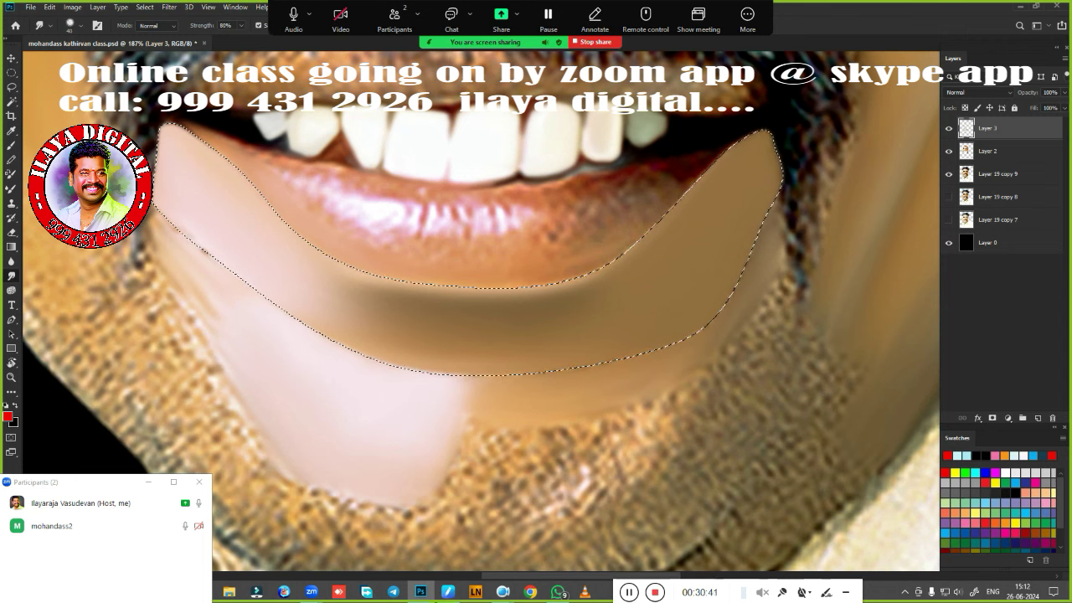
{"action": "left_click_drag", "start_coordinate": [663, 201], "coordinate": [720, 151]}
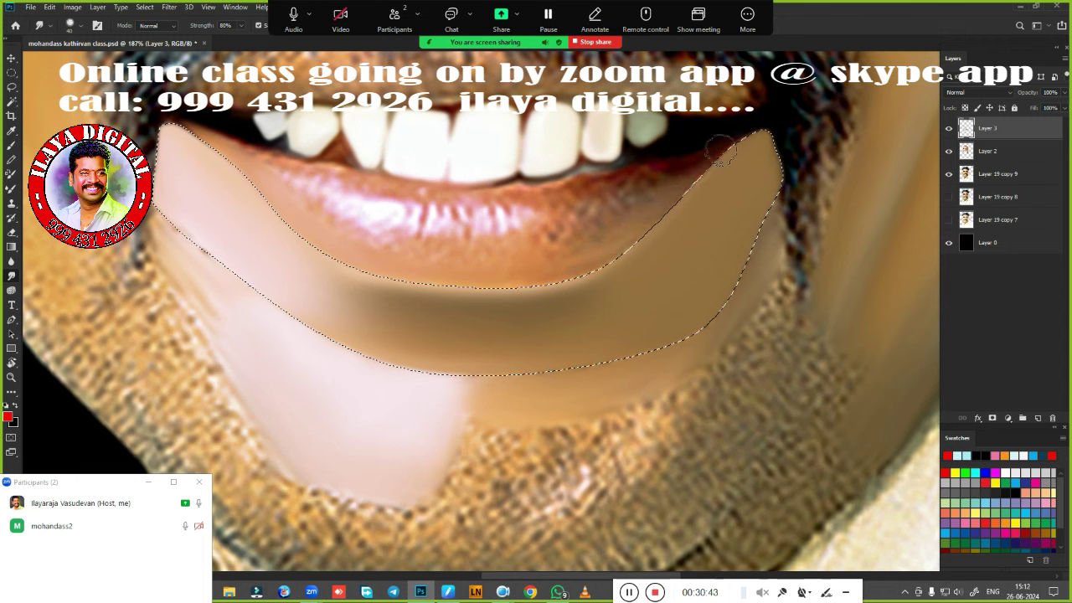
{"action": "left_click_drag", "start_coordinate": [674, 185], "coordinate": [619, 239]}
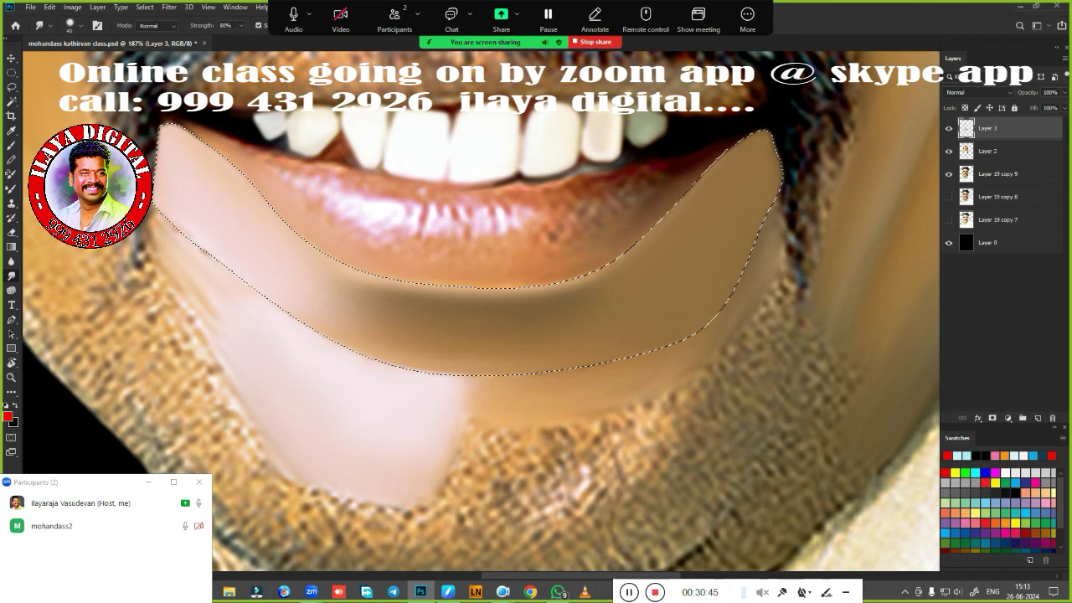
{"action": "left_click_drag", "start_coordinate": [660, 202], "coordinate": [681, 217]}
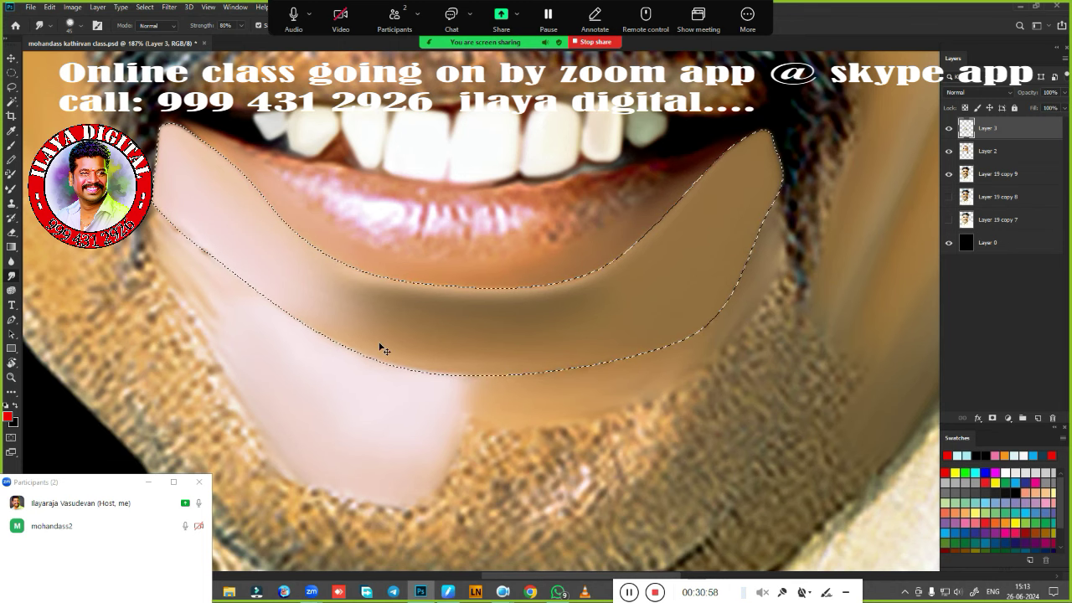
Erase strips from the right lip corner down to the chin to reveal the darker beard.
{"action": "scroll", "coordinate": [381, 349], "scroll_direction": "down", "scroll_amount": 2}
{"action": "scroll", "coordinate": [418, 377], "scroll_direction": "down", "scroll_amount": 3}
{"action": "scroll", "coordinate": [461, 406], "scroll_direction": "down", "scroll_amount": 2}
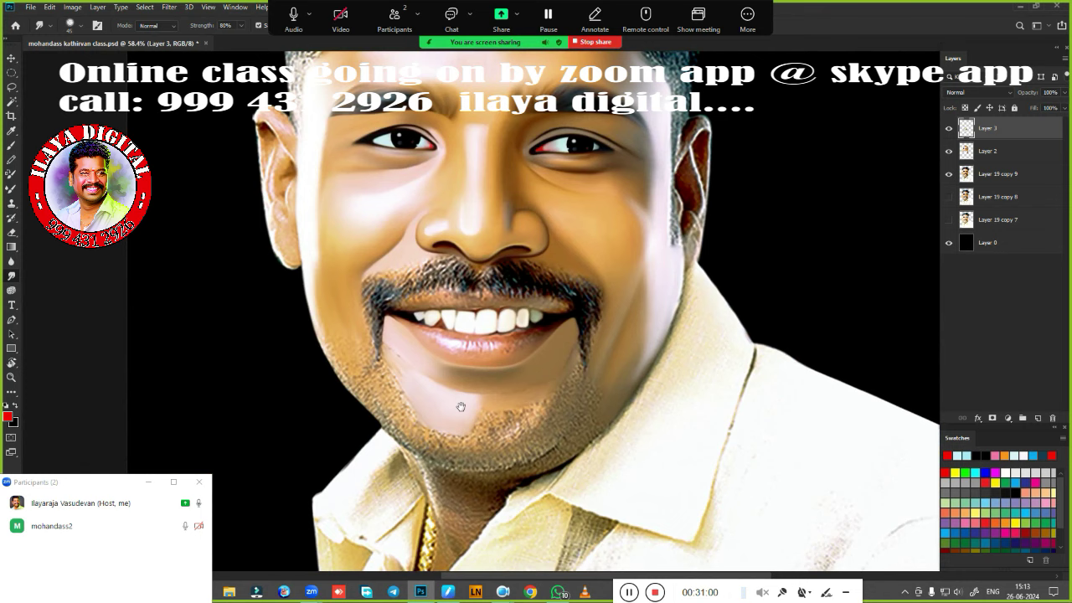
{"action": "scroll", "coordinate": [494, 397], "scroll_direction": "up", "scroll_amount": 2}
{"action": "scroll", "coordinate": [492, 385], "scroll_direction": "up", "scroll_amount": 2}
{"action": "scroll", "coordinate": [490, 372], "scroll_direction": "up", "scroll_amount": 1}
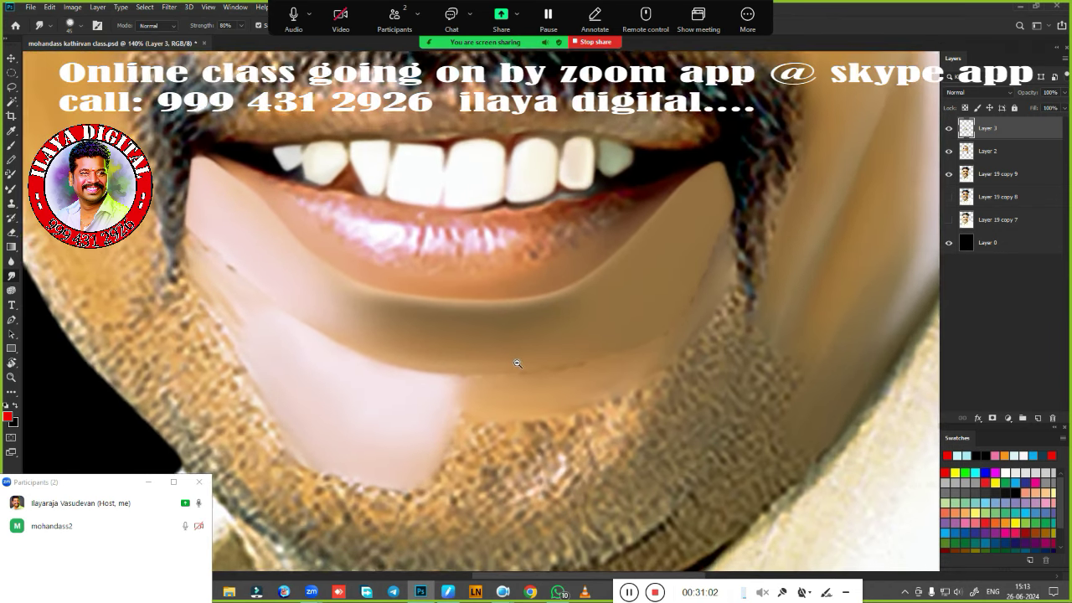
{"action": "scroll", "coordinate": [488, 362], "scroll_direction": "down", "scroll_amount": 1}
{"action": "scroll", "coordinate": [488, 361], "scroll_direction": "up", "scroll_amount": 3}
{"action": "key", "text": "e"}
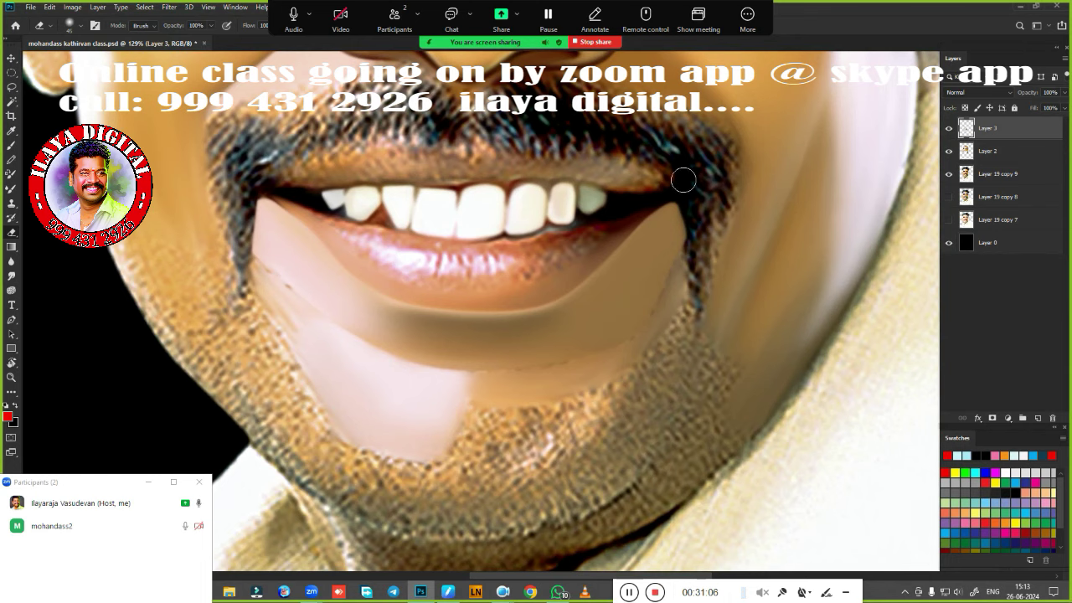
{"action": "left_click_drag", "start_coordinate": [683, 180], "coordinate": [678, 372]}
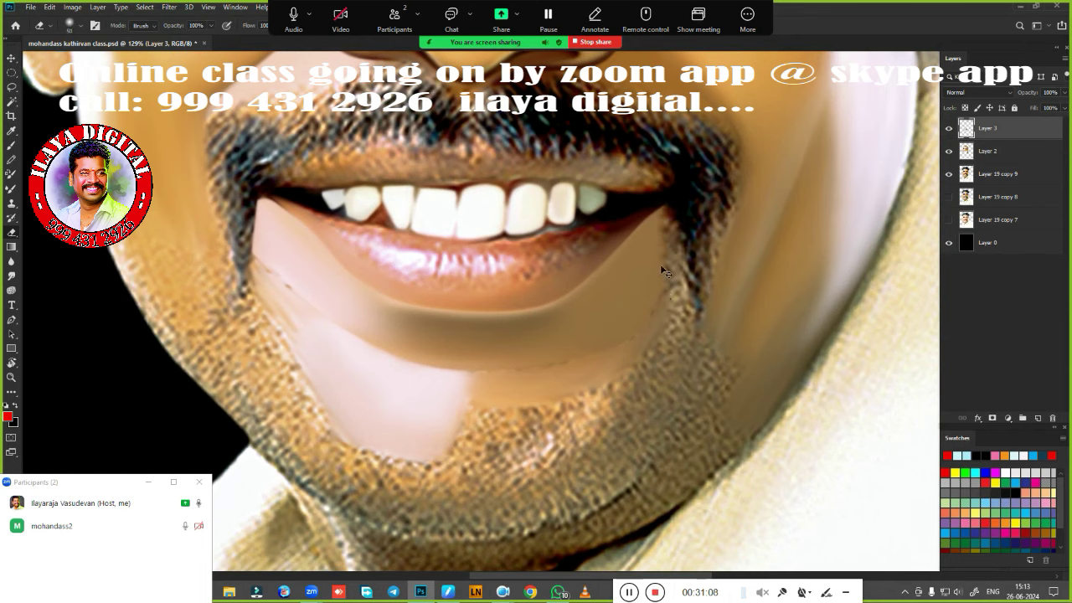
{"action": "left_click_drag", "start_coordinate": [692, 184], "coordinate": [678, 369]}
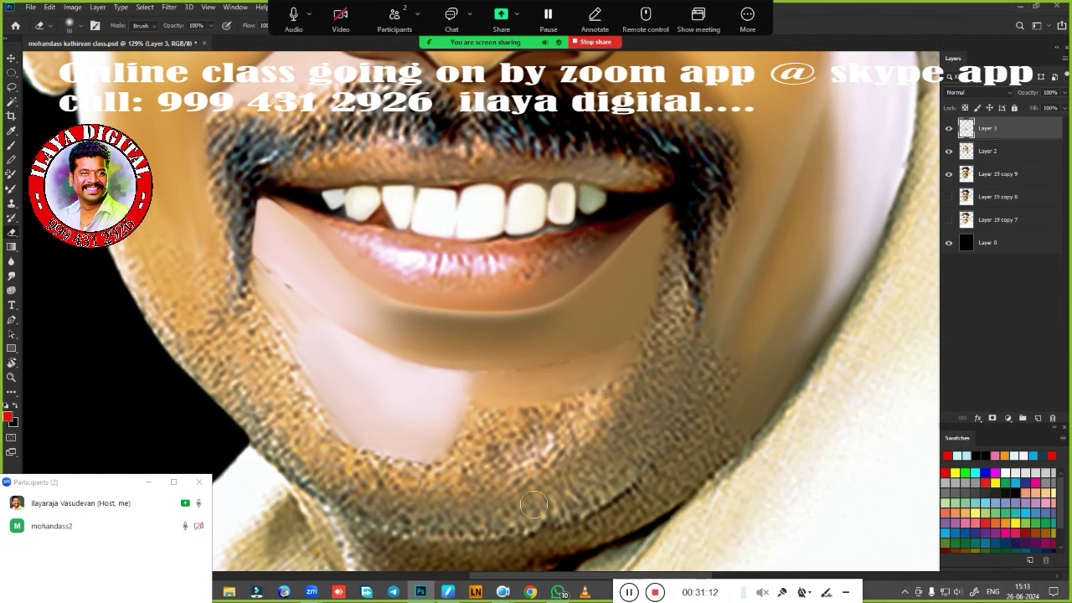
Erase a strip beside the left lip corner, then switch to the Smudge tool.
{"action": "left_click_drag", "start_coordinate": [244, 184], "coordinate": [242, 352]}
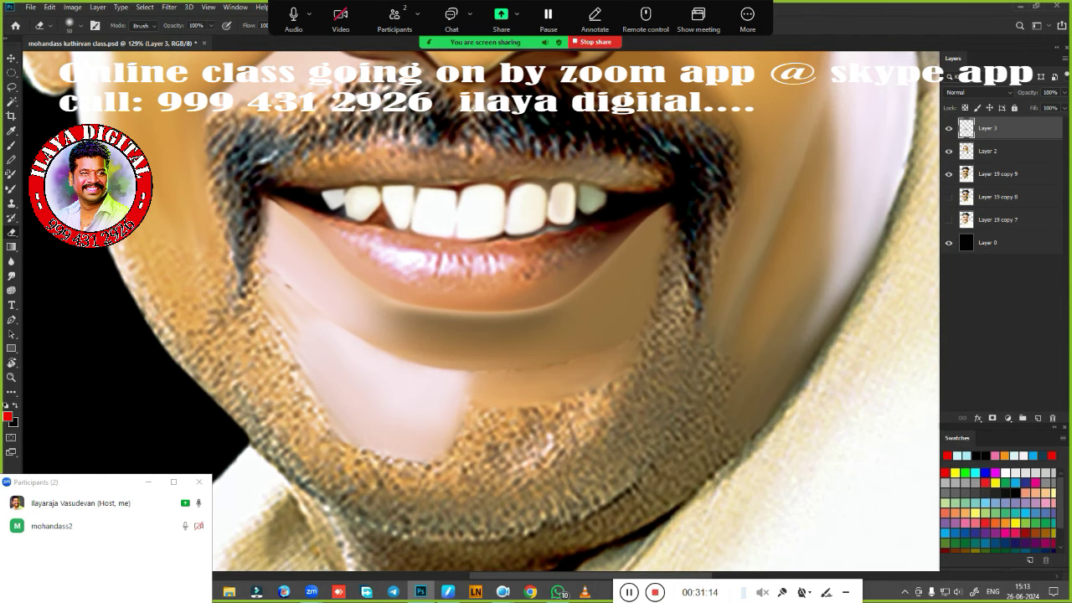
{"action": "scroll", "coordinate": [480, 366], "scroll_direction": "up", "scroll_amount": 3}
{"action": "key", "text": "r"}
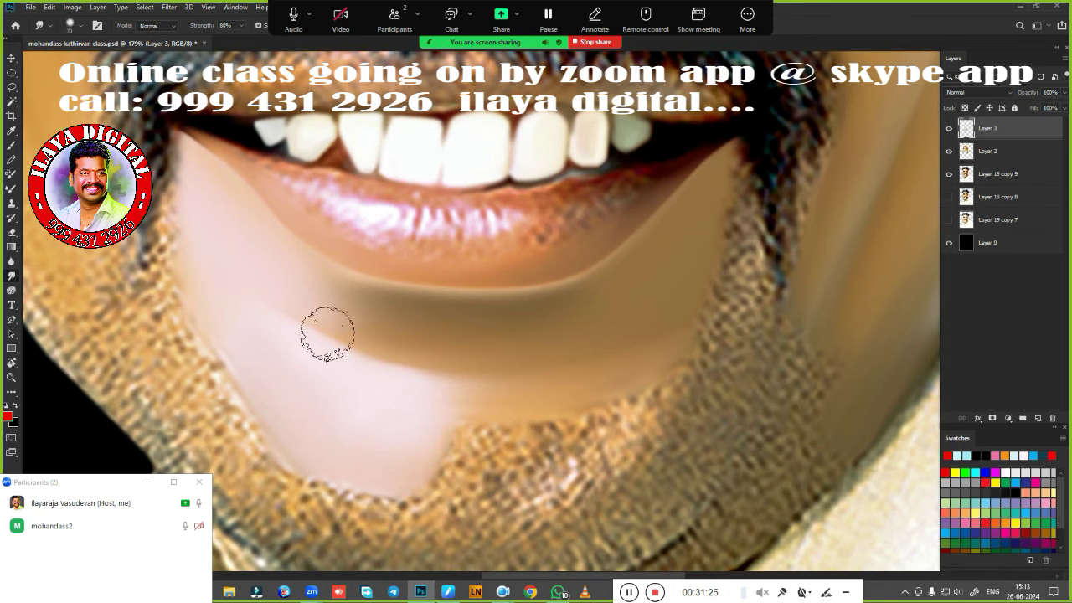
With a larger Smudge brush, smooth the lower lip's streaks, brown blotch and dark speckles.
{"action": "scroll", "coordinate": [532, 394], "scroll_direction": "down", "scroll_amount": 2}
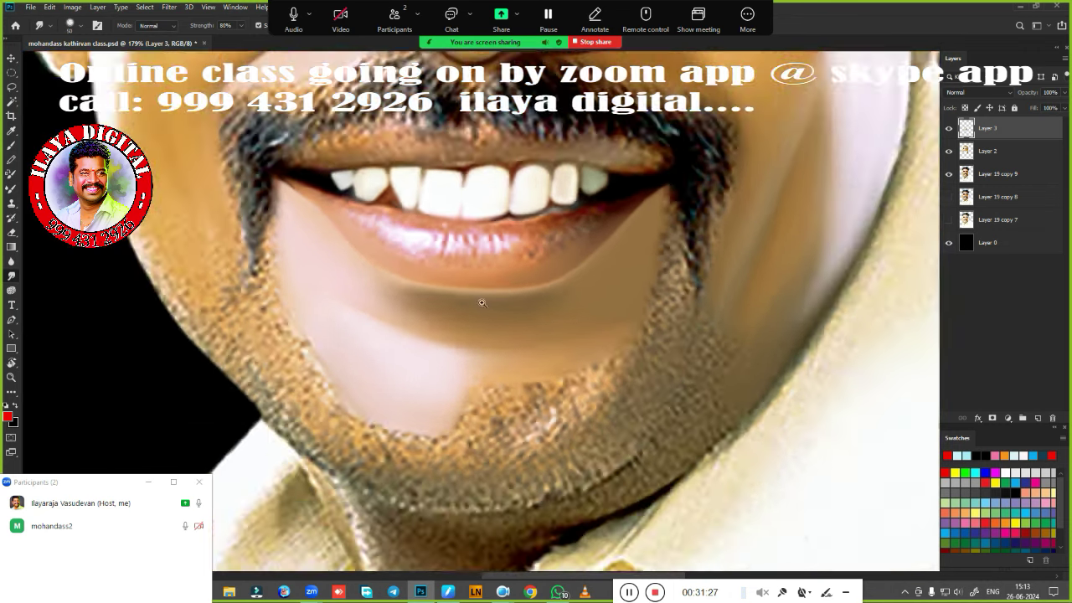
{"action": "scroll", "coordinate": [532, 394], "scroll_direction": "down", "scroll_amount": 2}
{"action": "scroll", "coordinate": [532, 394], "scroll_direction": "up", "scroll_amount": 3}
{"action": "scroll", "coordinate": [531, 394], "scroll_direction": "up", "scroll_amount": 2}
{"action": "left_click_drag", "start_coordinate": [532, 394], "coordinate": [515, 431]}
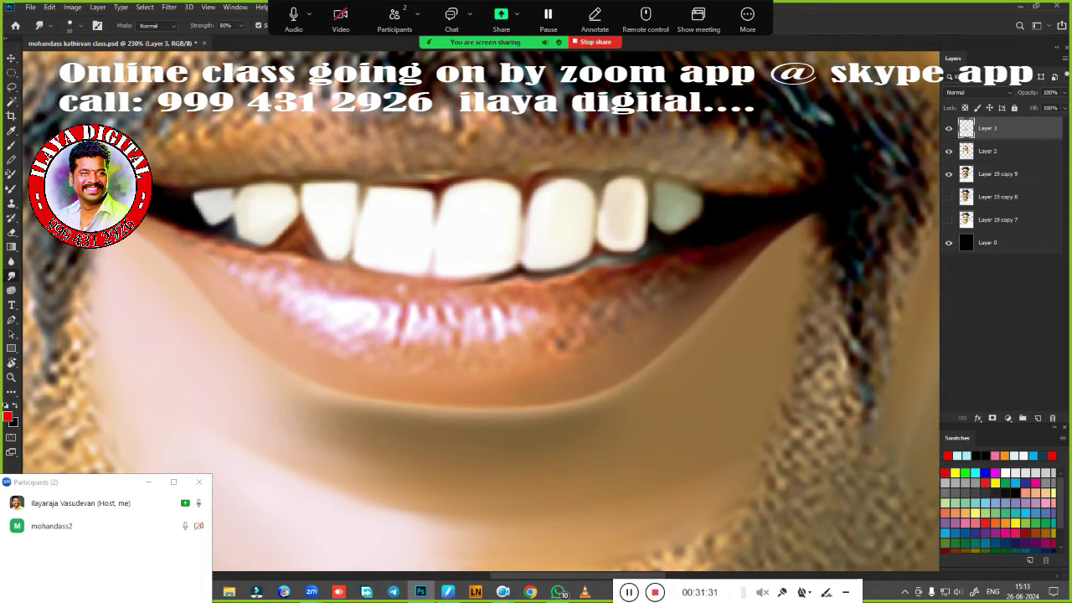
{"action": "key", "text": "]"}
{"action": "key", "text": "]"}
{"action": "key", "text": "]"}
{"action": "left_click_drag", "start_coordinate": [346, 316], "coordinate": [383, 318]}
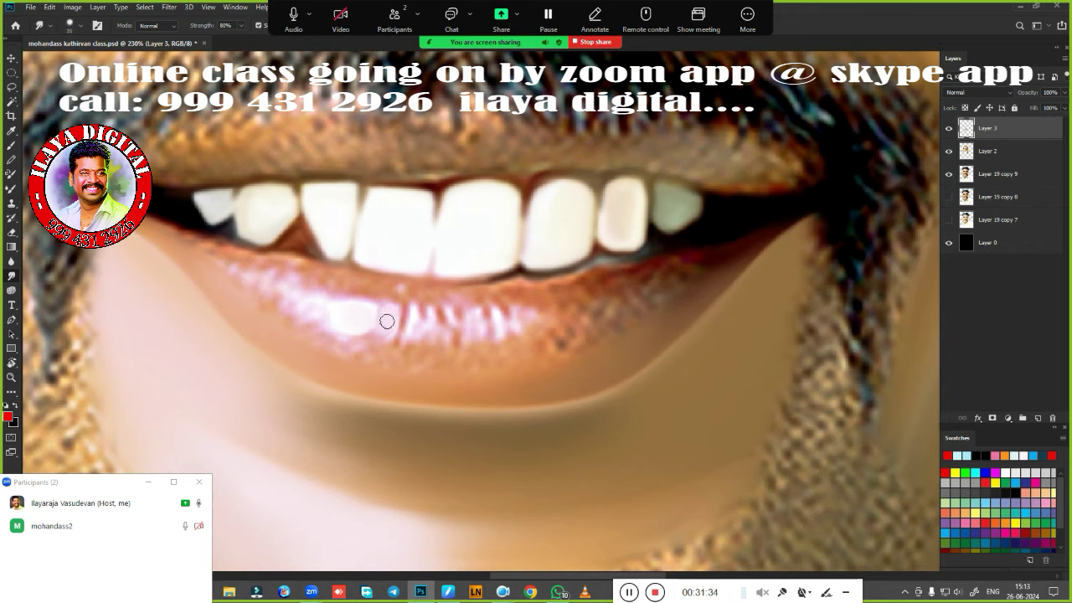
{"action": "mouse_move", "coordinate": [418, 318]}
{"action": "left_mouse_down"}
{"action": "mouse_move", "coordinate": [419, 332]}
{"action": "mouse_move", "coordinate": [504, 320]}
{"action": "mouse_move", "coordinate": [514, 329]}
{"action": "mouse_move", "coordinate": [588, 318]}
{"action": "mouse_move", "coordinate": [676, 281]}
{"action": "left_mouse_up"}
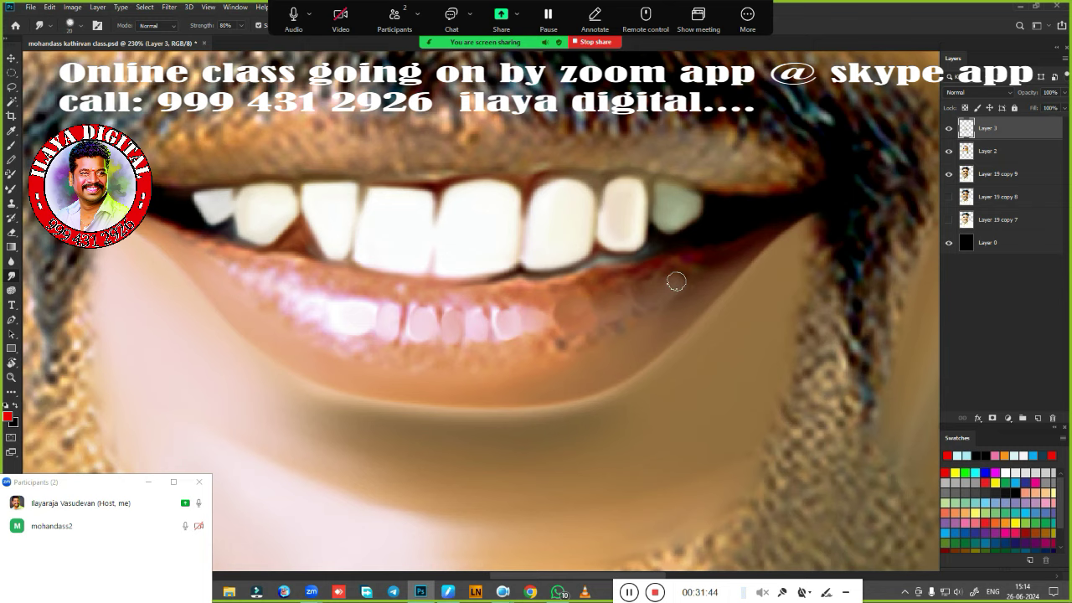
{"action": "left_click_drag", "start_coordinate": [290, 302], "coordinate": [301, 304]}
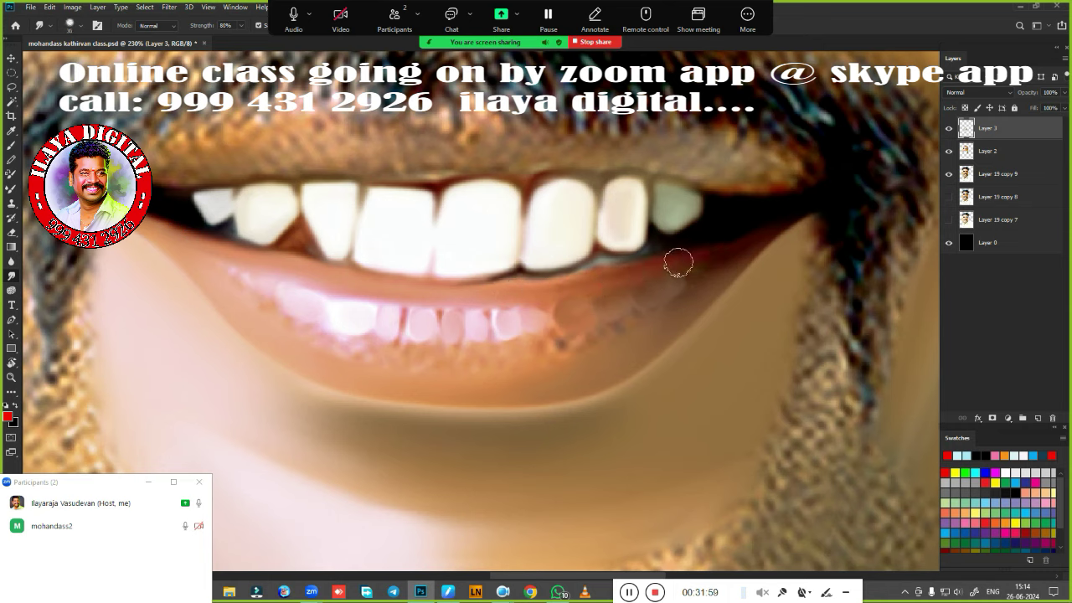
{"action": "left_click_drag", "start_coordinate": [595, 291], "coordinate": [545, 301]}
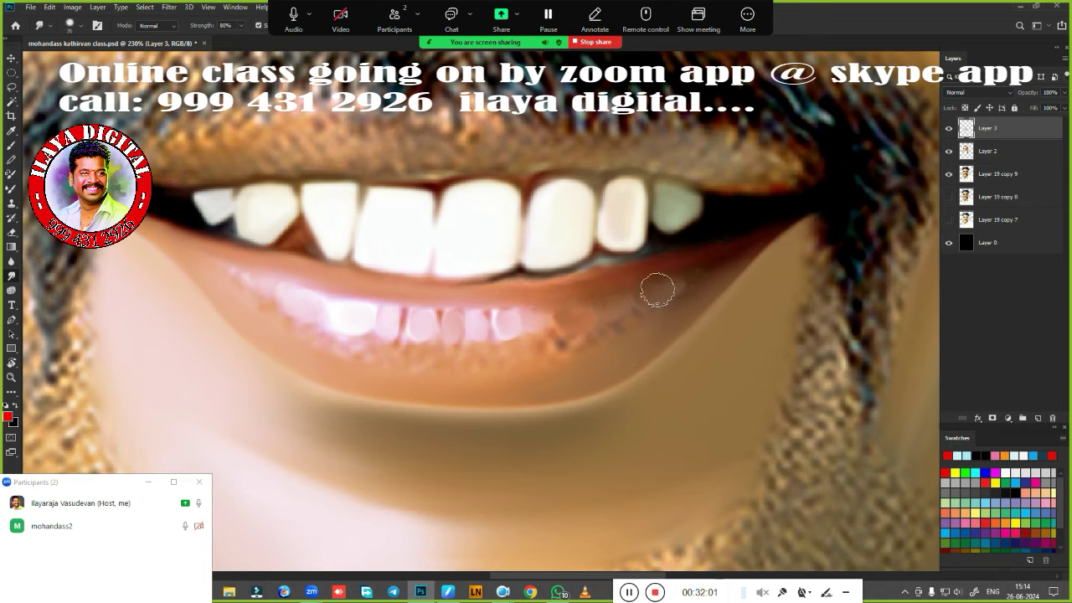
{"action": "left_click_drag", "start_coordinate": [646, 306], "coordinate": [567, 347]}
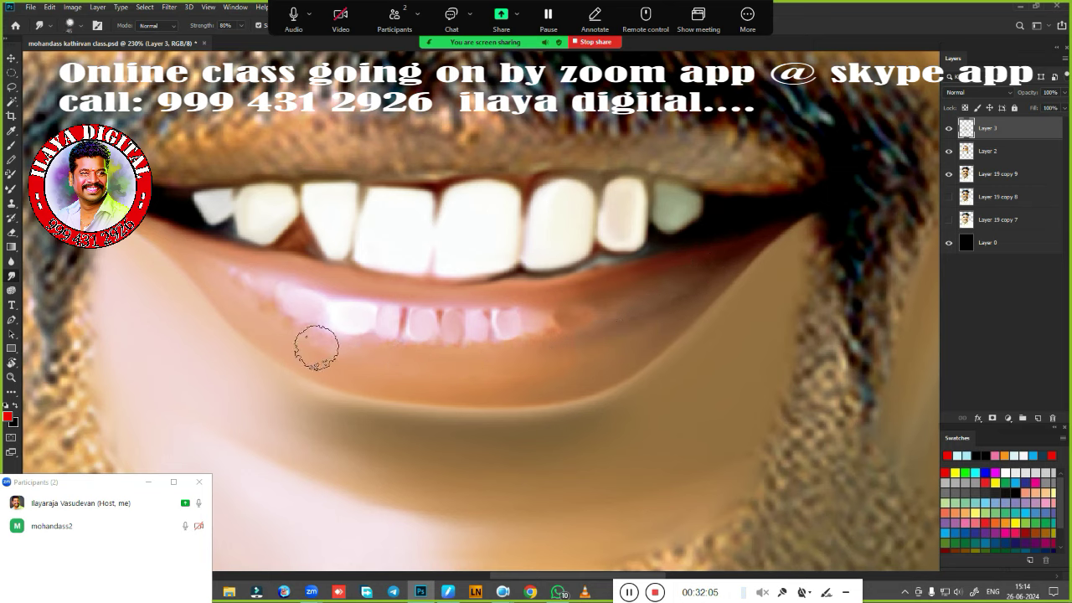
Blend the lip's left edge and teeth reflection into smooth pink, then fit the portrait on screen.
{"action": "left_click_drag", "start_coordinate": [317, 347], "coordinate": [211, 267]}
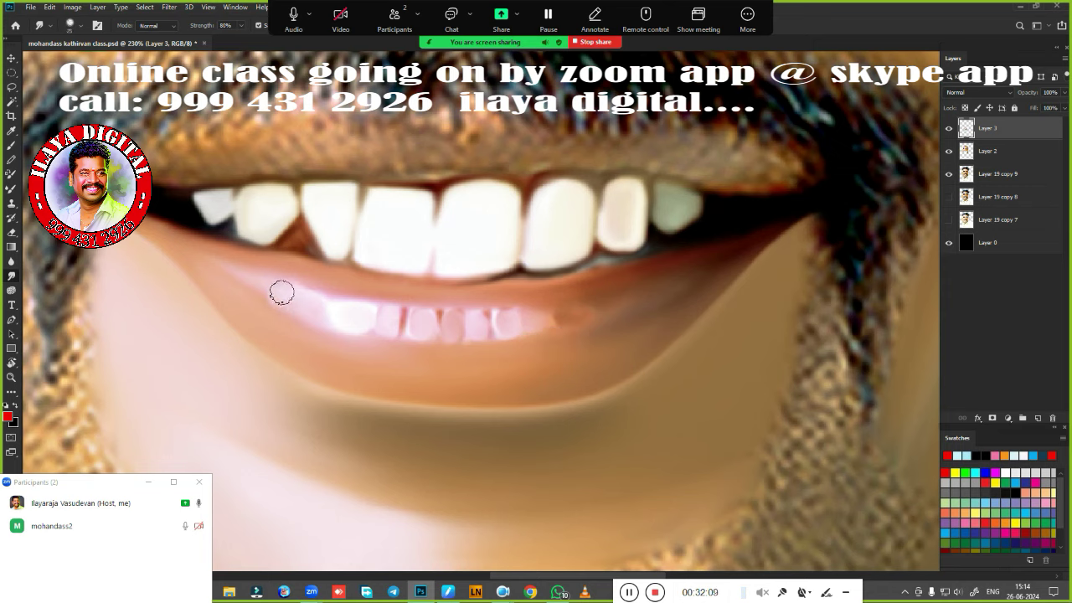
{"action": "left_click_drag", "start_coordinate": [279, 292], "coordinate": [247, 274]}
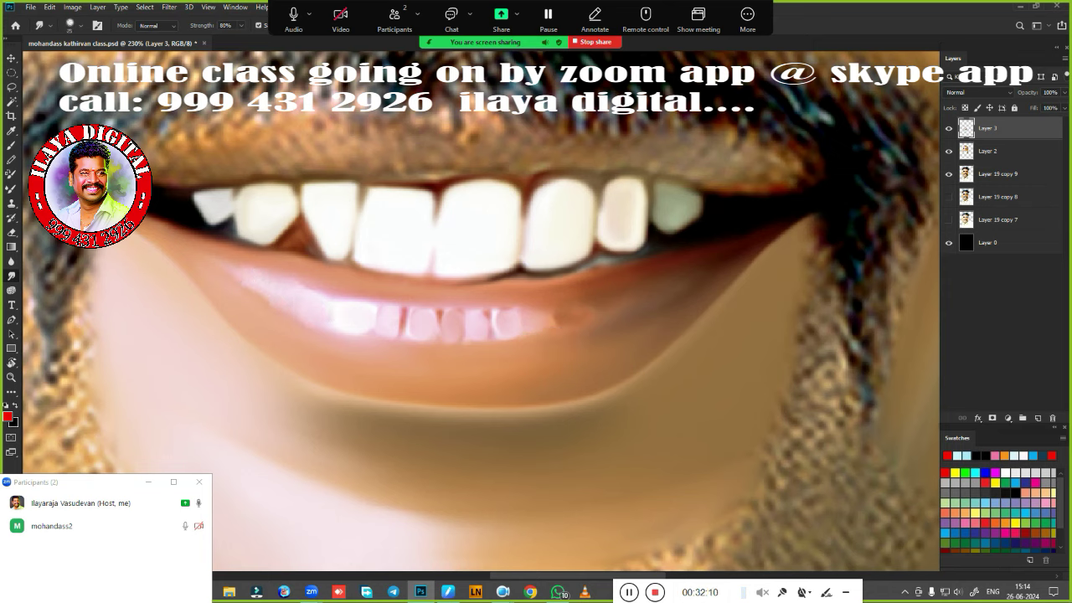
{"action": "mouse_move", "coordinate": [316, 309]}
{"action": "left_mouse_down"}
{"action": "mouse_move", "coordinate": [378, 325]}
{"action": "mouse_move", "coordinate": [510, 326]}
{"action": "left_mouse_up"}
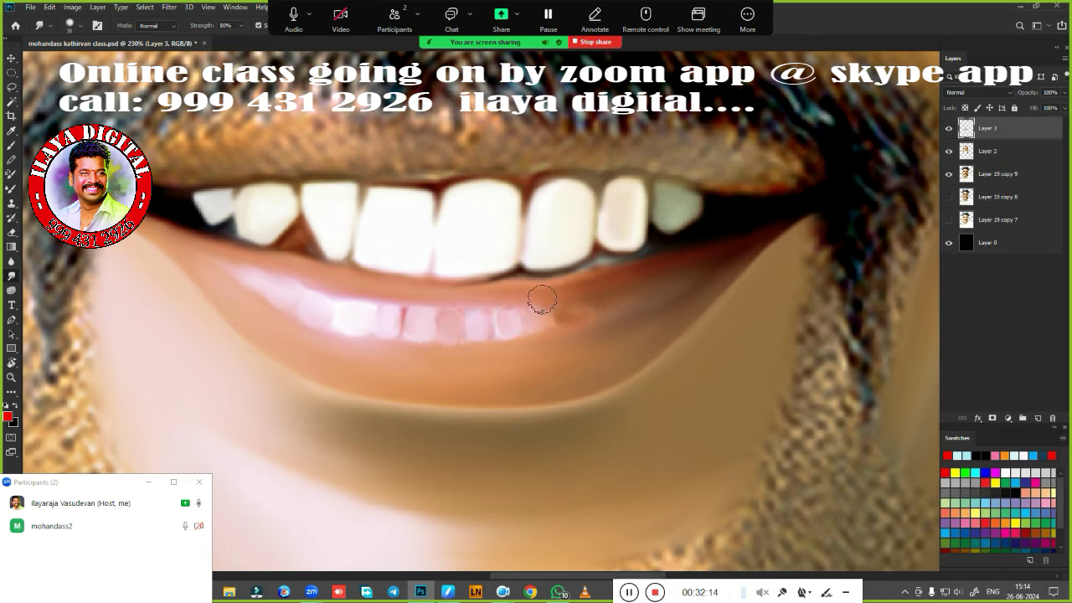
{"action": "left_click_drag", "start_coordinate": [545, 322], "coordinate": [657, 293]}
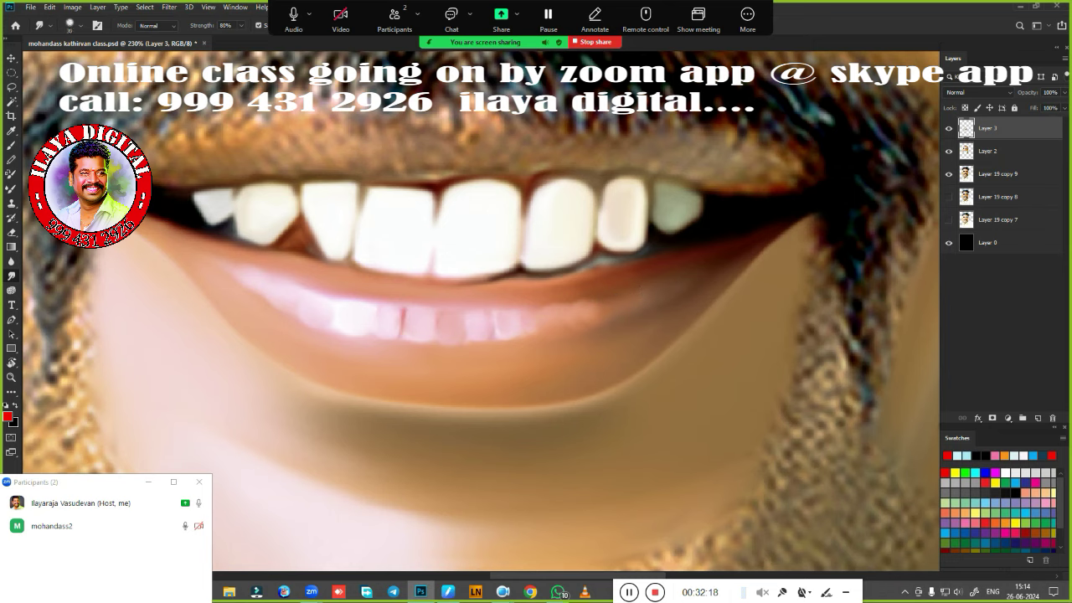
{"action": "left_click_drag", "start_coordinate": [575, 318], "coordinate": [511, 337]}
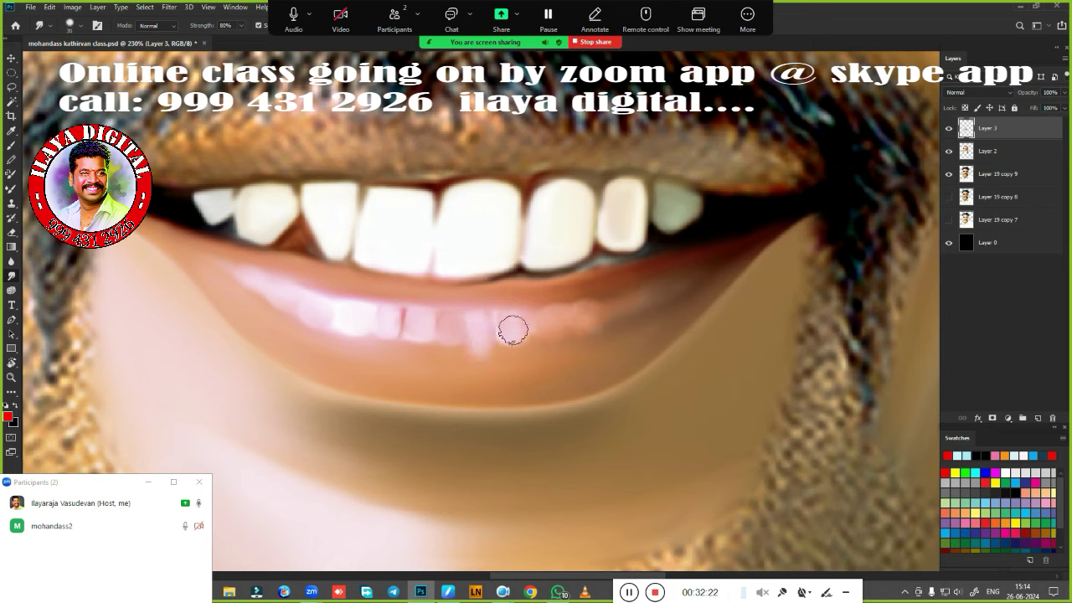
{"action": "mouse_move", "coordinate": [509, 327]}
{"action": "left_mouse_down"}
{"action": "mouse_move", "coordinate": [511, 350]}
{"action": "mouse_move", "coordinate": [417, 352]}
{"action": "mouse_move", "coordinate": [254, 292]}
{"action": "left_mouse_up"}
{"action": "mouse_move", "coordinate": [365, 333]}
{"action": "left_mouse_down"}
{"action": "mouse_move", "coordinate": [552, 366]}
{"action": "mouse_move", "coordinate": [341, 364]}
{"action": "mouse_move", "coordinate": [567, 354]}
{"action": "mouse_move", "coordinate": [286, 335]}
{"action": "mouse_move", "coordinate": [446, 361]}
{"action": "mouse_move", "coordinate": [461, 311]}
{"action": "mouse_move", "coordinate": [586, 306]}
{"action": "left_mouse_up"}
{"action": "mouse_move", "coordinate": [557, 343]}
{"action": "left_mouse_down"}
{"action": "mouse_move", "coordinate": [670, 280]}
{"action": "mouse_move", "coordinate": [554, 333]}
{"action": "mouse_move", "coordinate": [512, 328]}
{"action": "mouse_move", "coordinate": [473, 342]}
{"action": "left_mouse_up"}
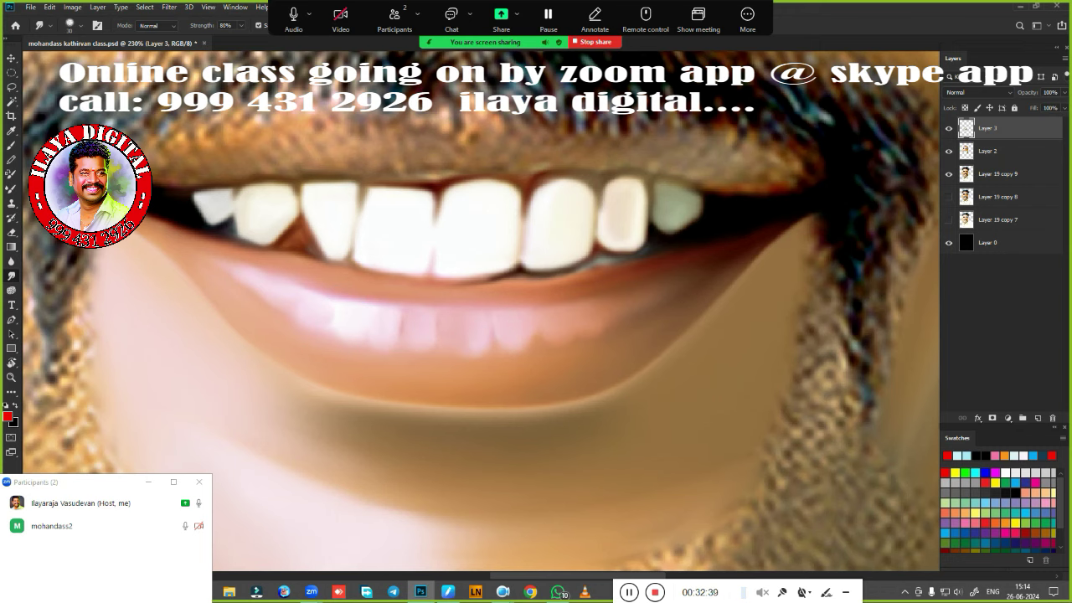
{"action": "key", "text": "ctrl+0"}
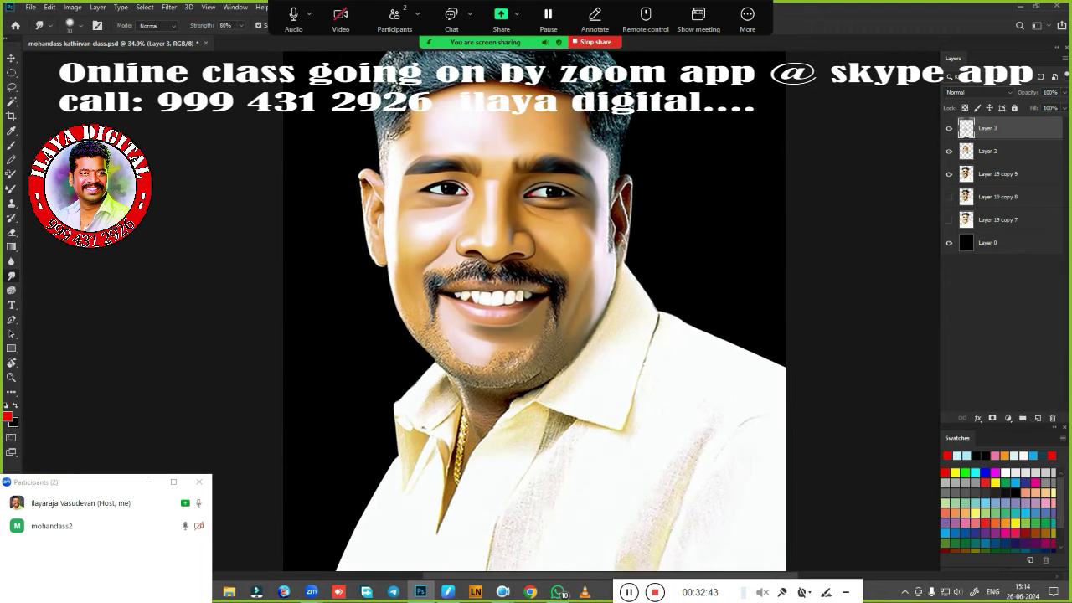
{"action": "mouse_move", "coordinate": [476, 338]}
{"action": "left_mouse_down"}
{"action": "mouse_move", "coordinate": [536, 391]}
{"action": "mouse_move", "coordinate": [562, 358]}
{"action": "left_mouse_up"}
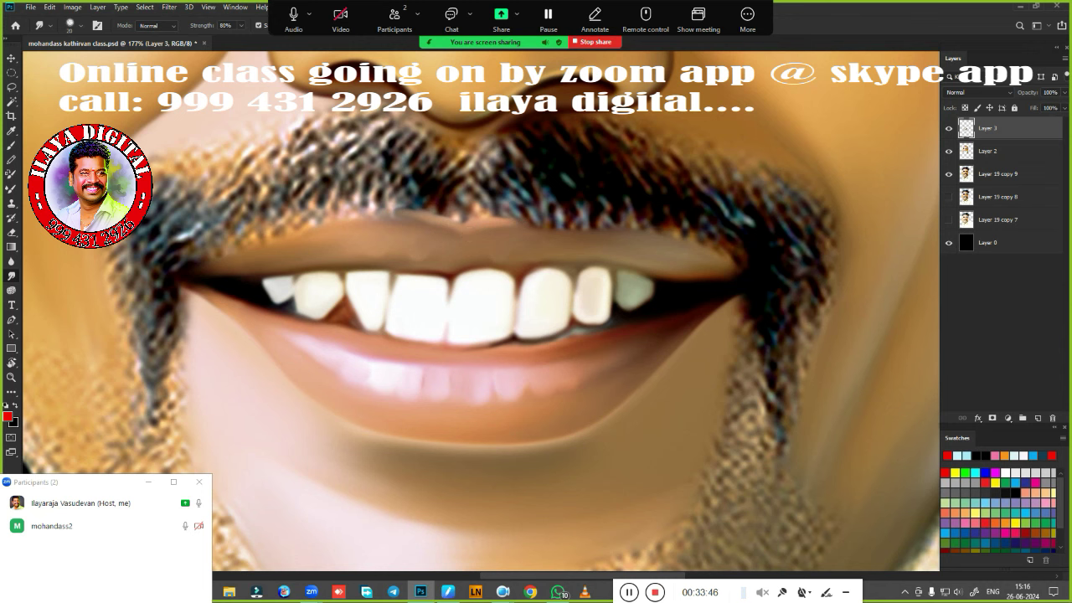
Select Layer 2 with Layer 3 and merge them with Ctrl+E.
{"action": "scroll", "coordinate": [505, 344], "scroll_direction": "down", "scroll_amount": 5}
{"action": "left_click_drag", "start_coordinate": [491, 365], "coordinate": [506, 419]}
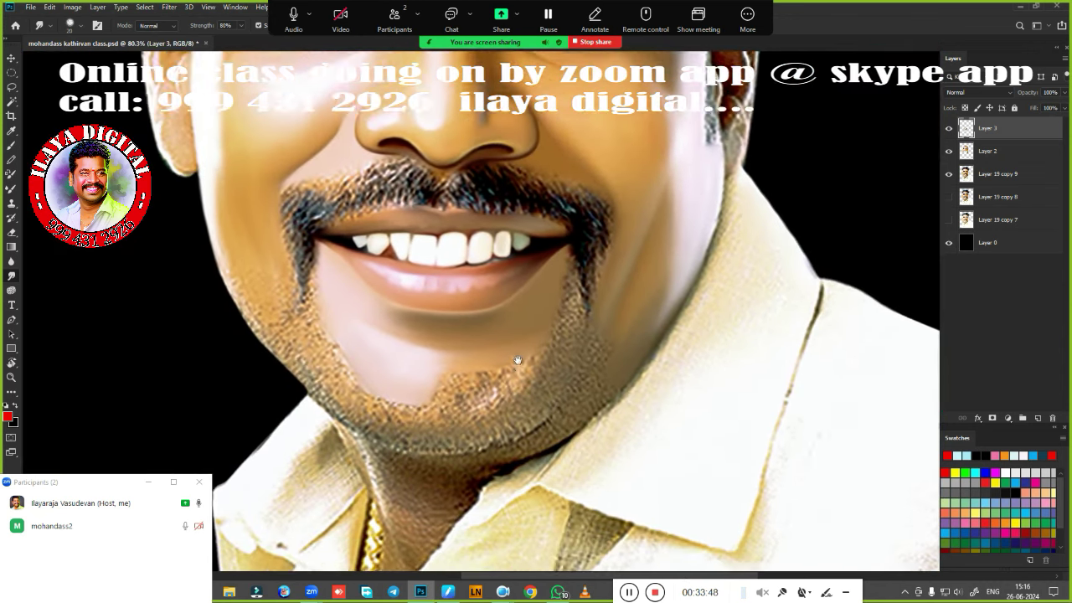
{"action": "scroll", "coordinate": [505, 419], "scroll_direction": "down", "scroll_amount": 3}
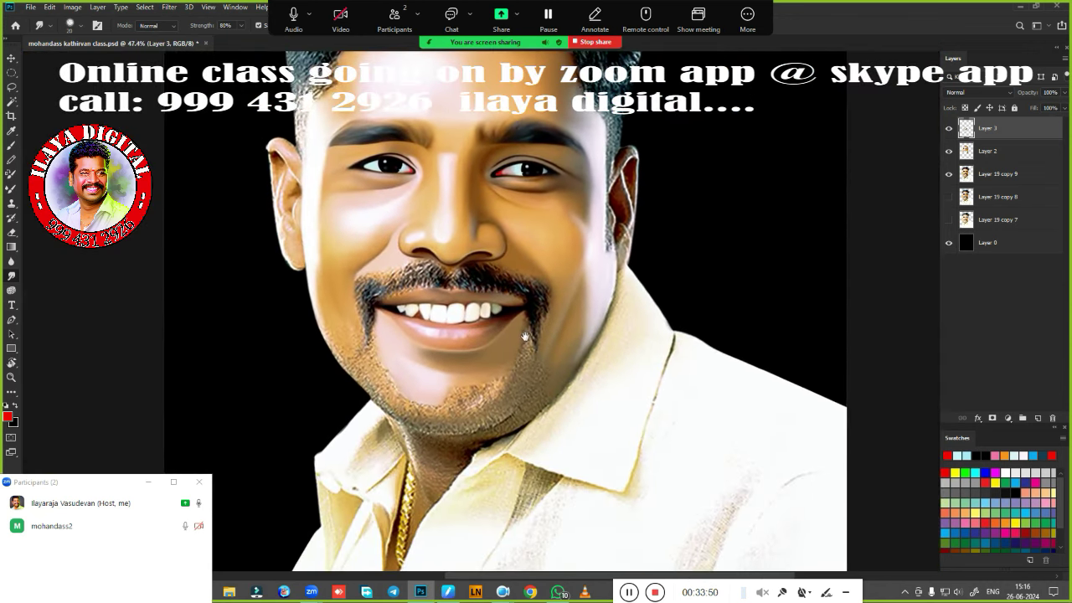
{"action": "left_click", "coordinate": [1002, 156], "text": "shift"}
{"action": "key", "text": "ctrl+e"}
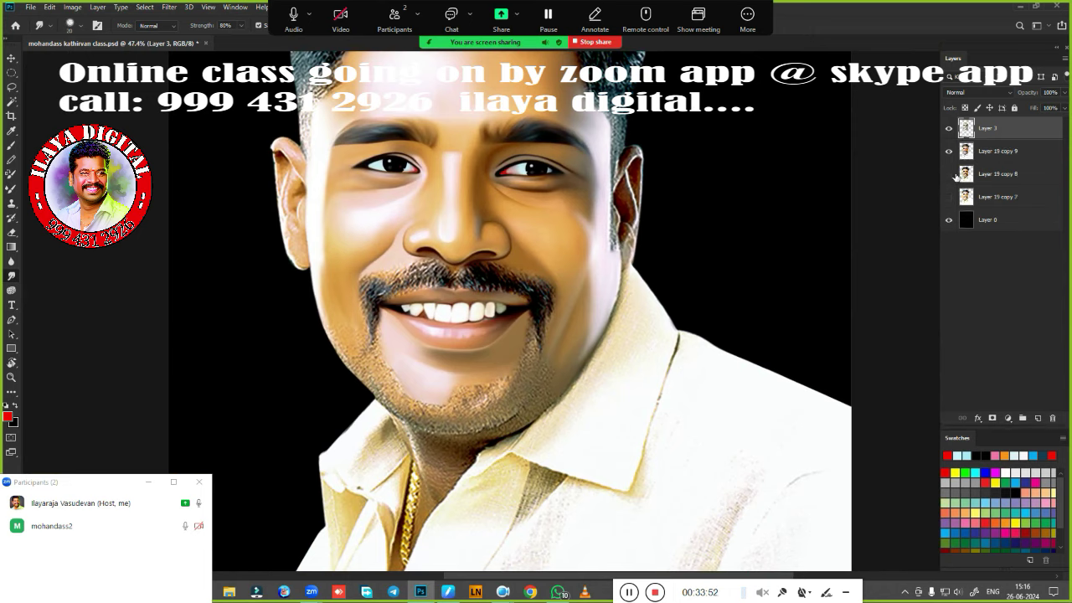
Toggle Layer 19 copy 9 off and on to compare the painting with the photo.
{"action": "left_click", "coordinate": [948, 152]}
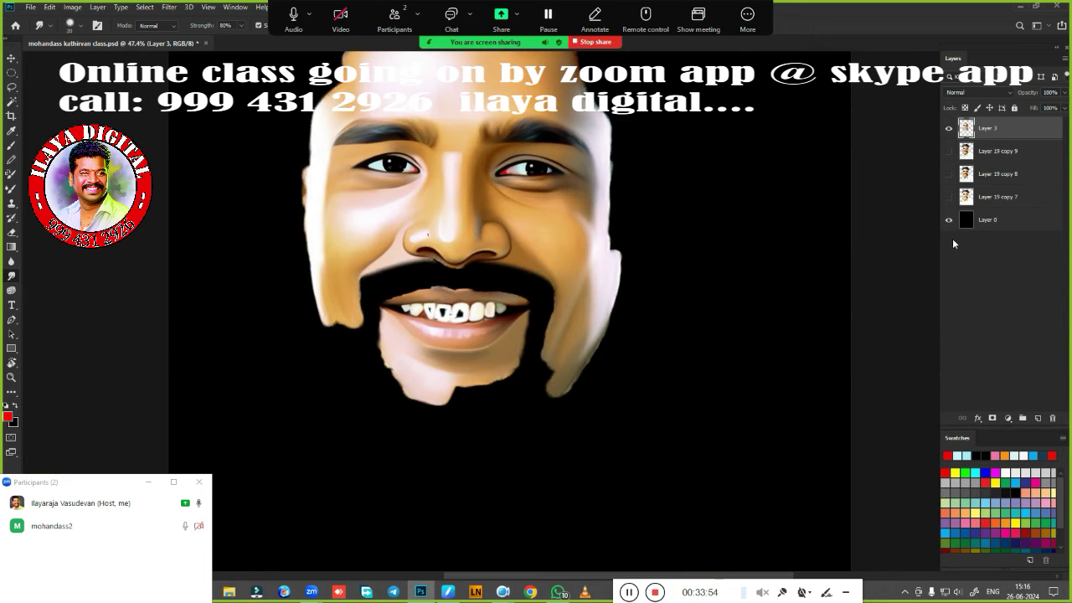
{"action": "left_click", "coordinate": [949, 152]}
{"action": "scroll", "coordinate": [449, 412], "scroll_direction": "up", "scroll_amount": 2}
{"action": "scroll", "coordinate": [449, 412], "scroll_direction": "up", "scroll_amount": 2}
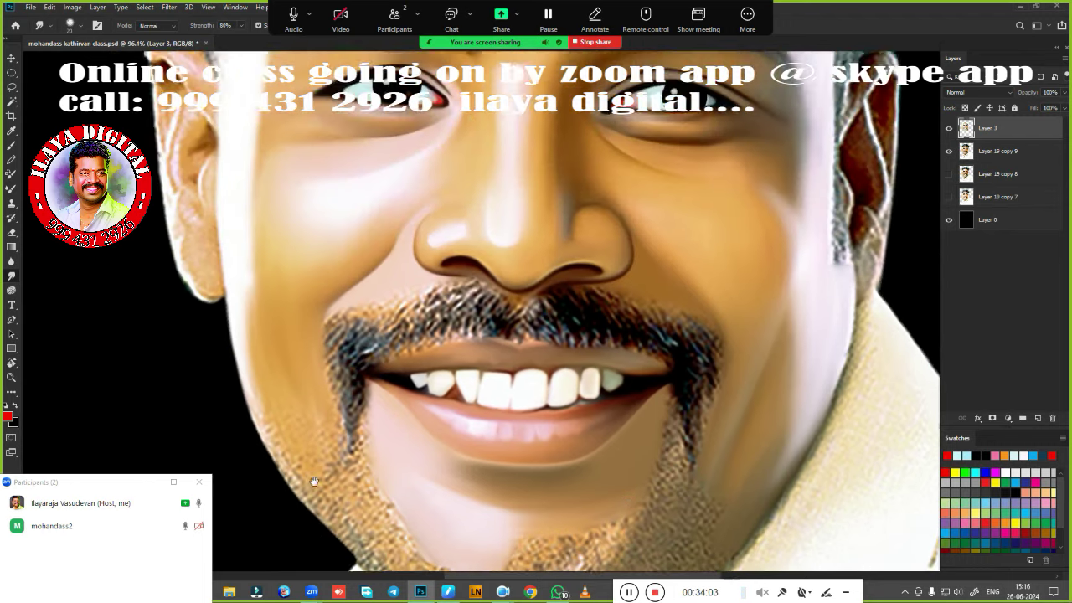
Smudge the left ear's top, outer edge and inner detail into soft painterly strokes.
{"action": "mouse_move", "coordinate": [249, 293]}
{"action": "left_mouse_down"}
{"action": "mouse_move", "coordinate": [318, 489]}
{"action": "mouse_move", "coordinate": [296, 427]}
{"action": "left_mouse_up"}
{"action": "mouse_move", "coordinate": [279, 342]}
{"action": "left_mouse_down"}
{"action": "mouse_move", "coordinate": [323, 271]}
{"action": "mouse_move", "coordinate": [330, 323]}
{"action": "left_mouse_up"}
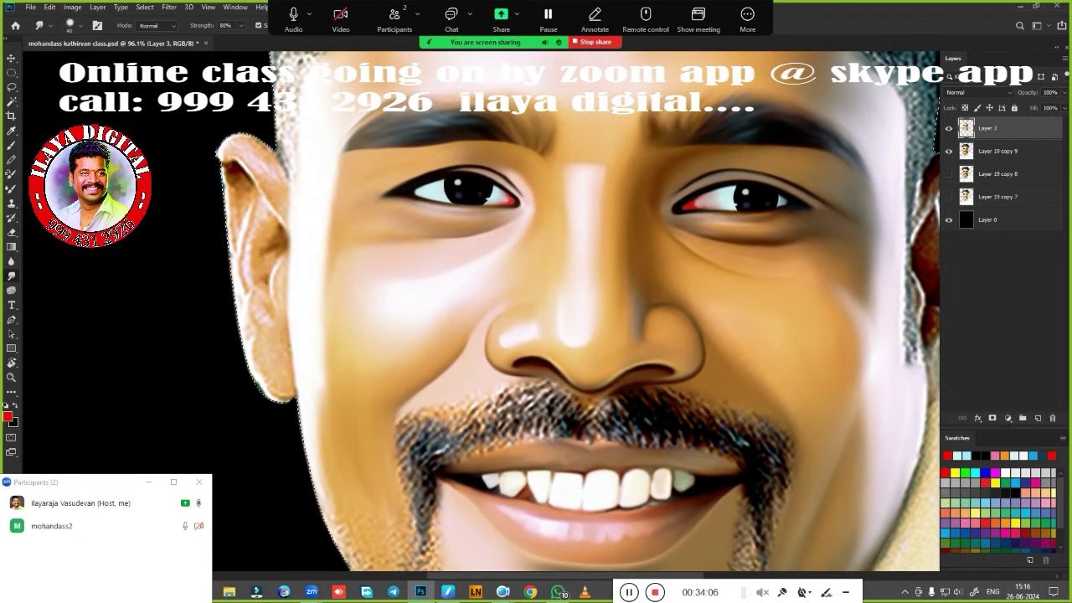
{"action": "mouse_move", "coordinate": [280, 199]}
{"action": "left_mouse_down"}
{"action": "mouse_move", "coordinate": [251, 142]}
{"action": "mouse_move", "coordinate": [290, 210]}
{"action": "left_mouse_up"}
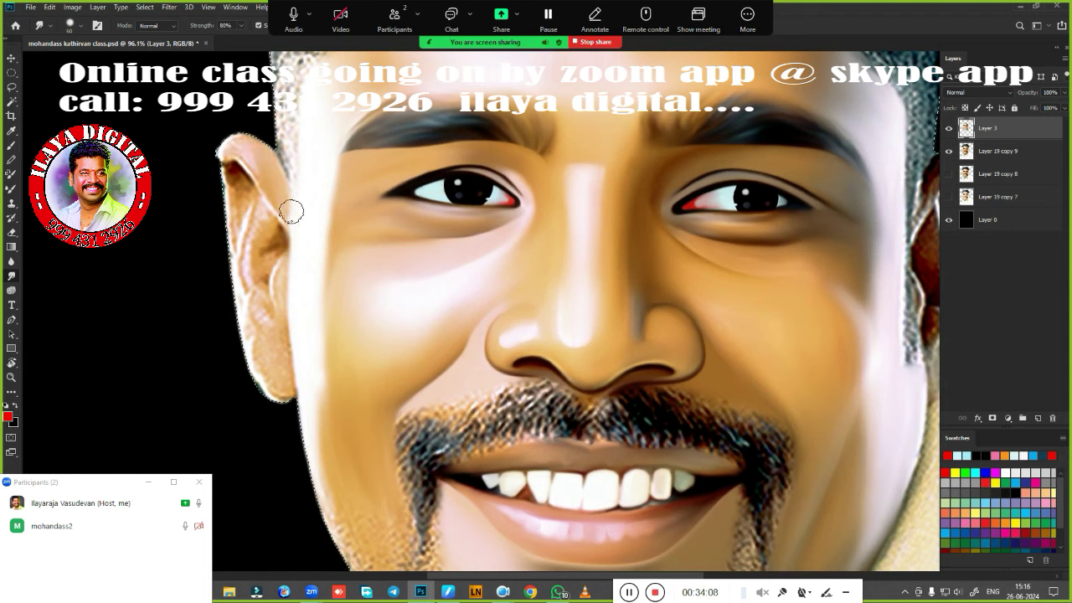
{"action": "left_click_drag", "start_coordinate": [287, 155], "coordinate": [285, 152]}
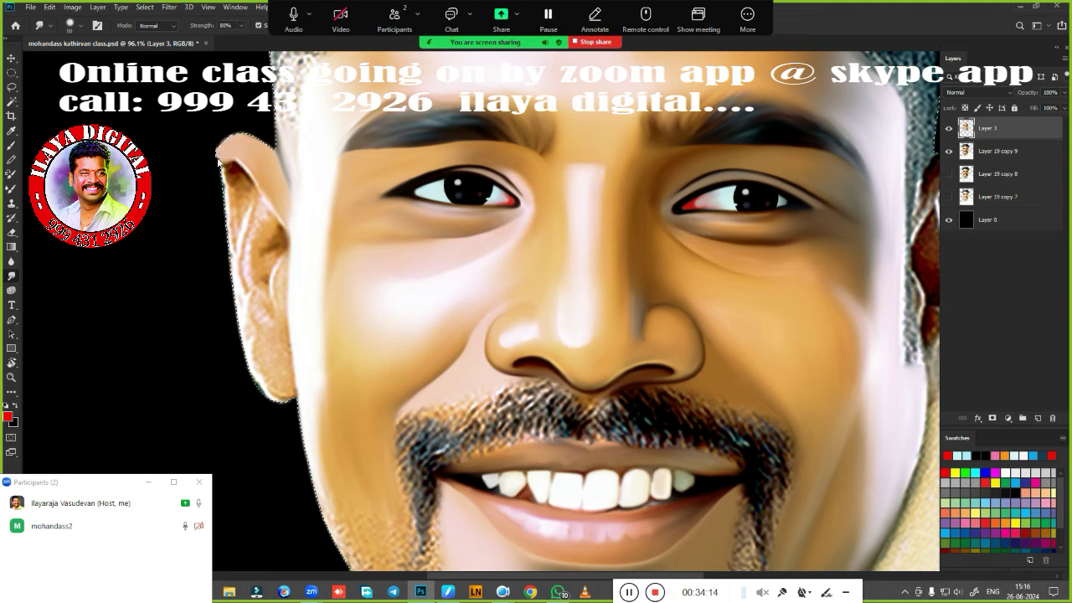
{"action": "left_click_drag", "start_coordinate": [240, 334], "coordinate": [265, 172]}
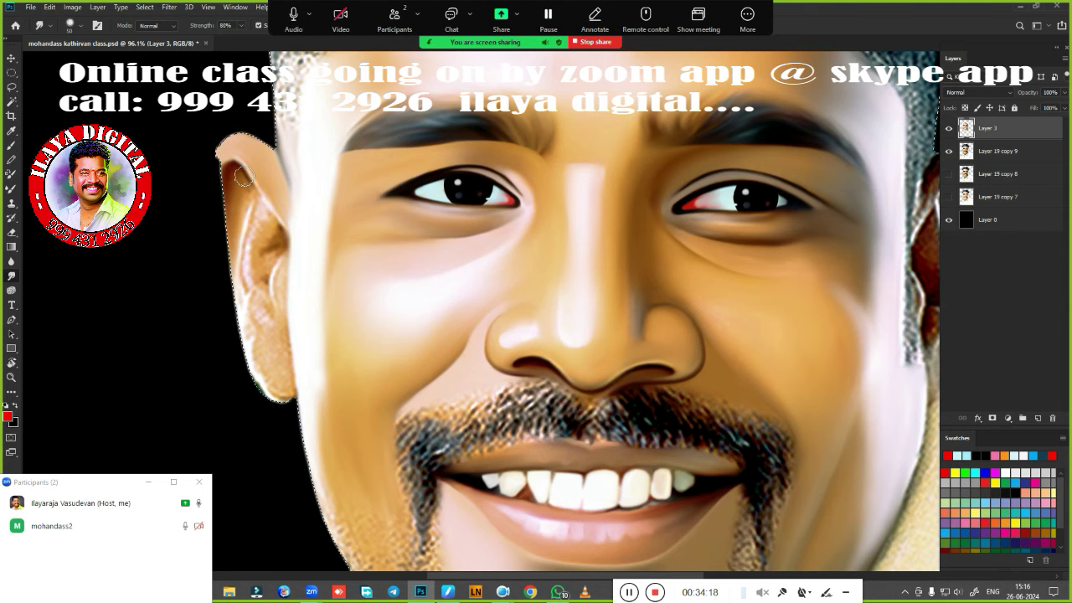
{"action": "left_click_drag", "start_coordinate": [242, 176], "coordinate": [266, 285]}
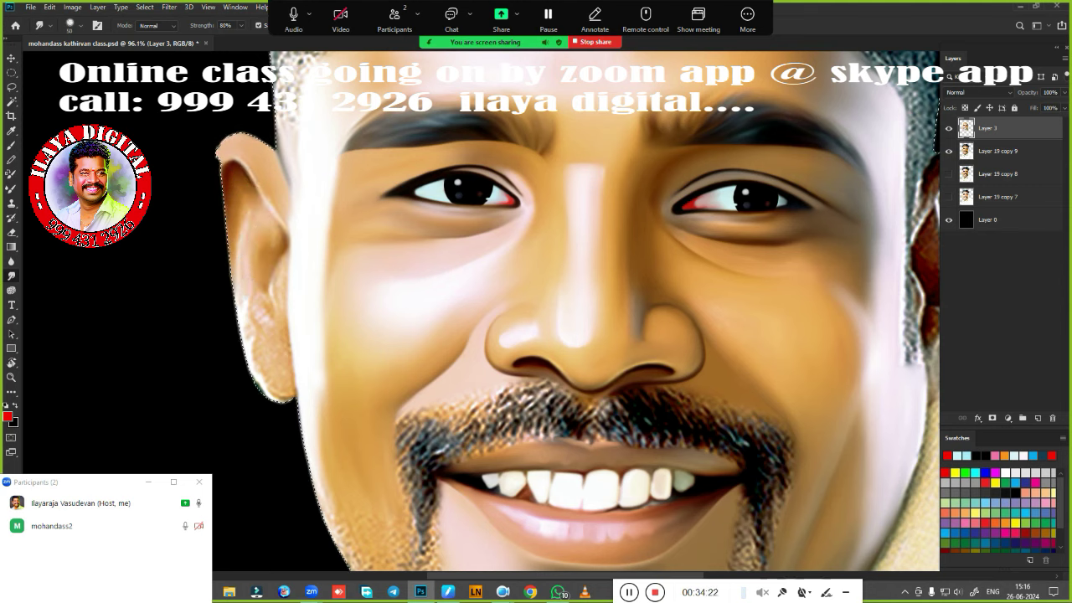
{"action": "mouse_move", "coordinate": [239, 285]}
{"action": "left_mouse_down"}
{"action": "mouse_move", "coordinate": [274, 334]}
{"action": "mouse_move", "coordinate": [282, 388]}
{"action": "left_mouse_up"}
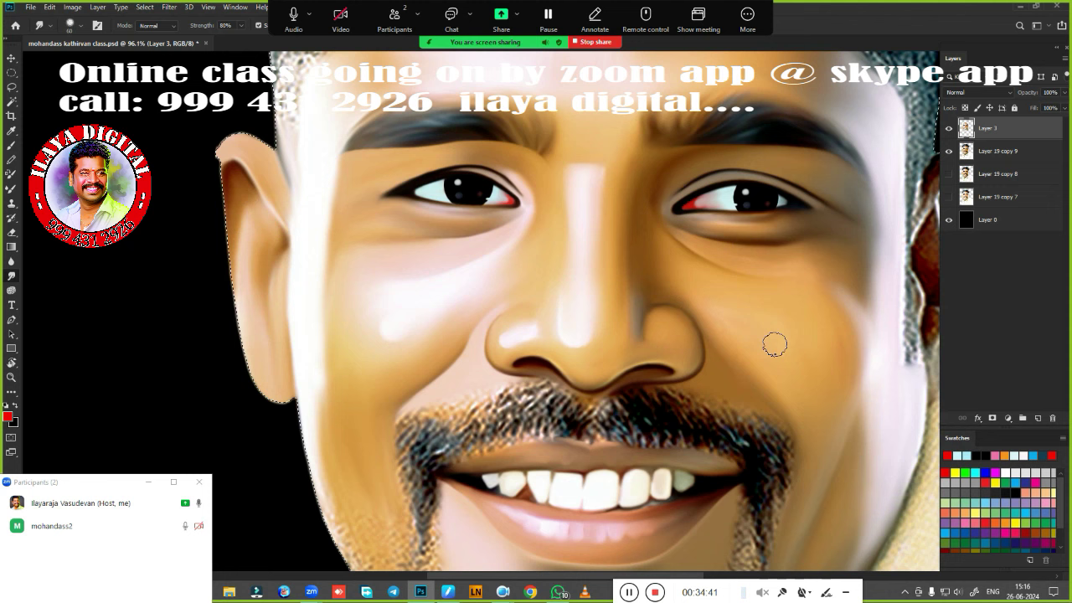
{"action": "left_click_drag", "start_coordinate": [509, 425], "coordinate": [439, 258]}
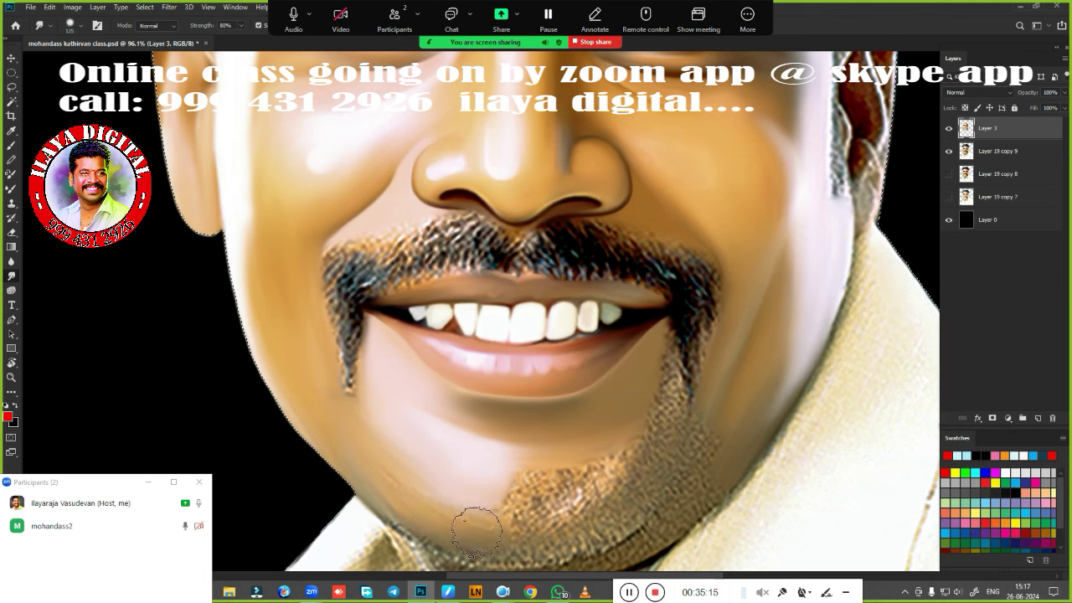
Smudge the beard stubble on the left, right and centre of the chin smooth.
{"action": "mouse_move", "coordinate": [477, 532]}
{"action": "left_mouse_down"}
{"action": "mouse_move", "coordinate": [579, 519]}
{"action": "mouse_move", "coordinate": [531, 514]}
{"action": "left_mouse_up"}
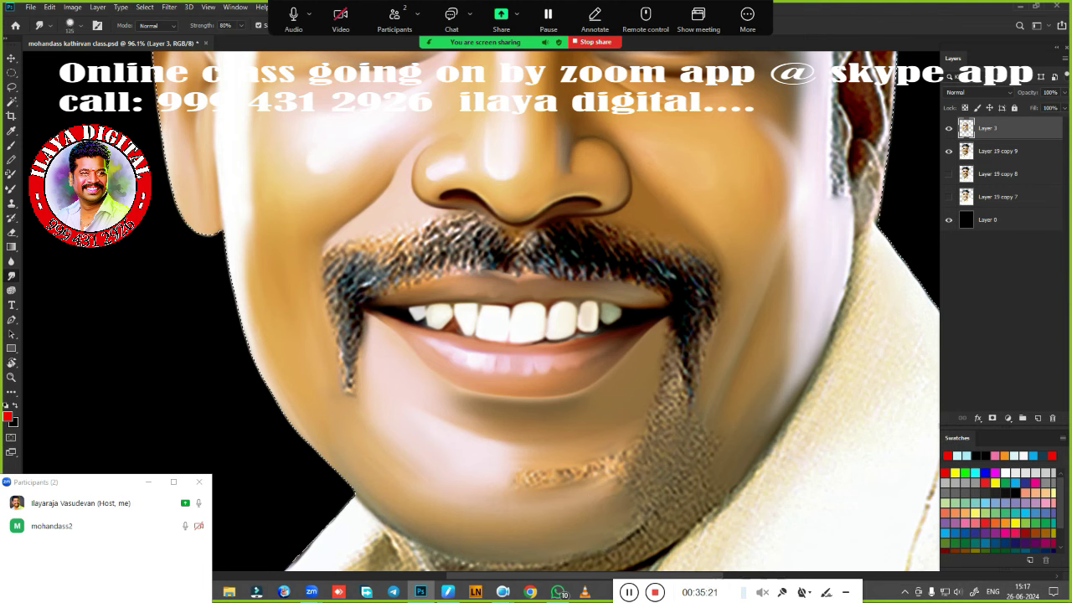
{"action": "left_click_drag", "start_coordinate": [693, 423], "coordinate": [684, 436]}
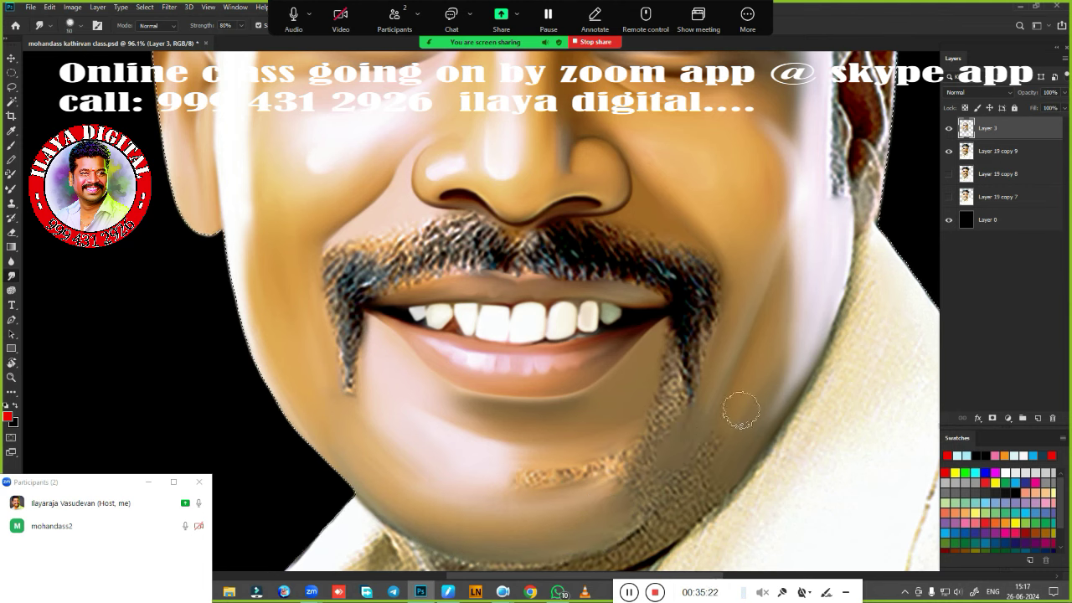
{"action": "left_click_drag", "start_coordinate": [741, 410], "coordinate": [714, 435]}
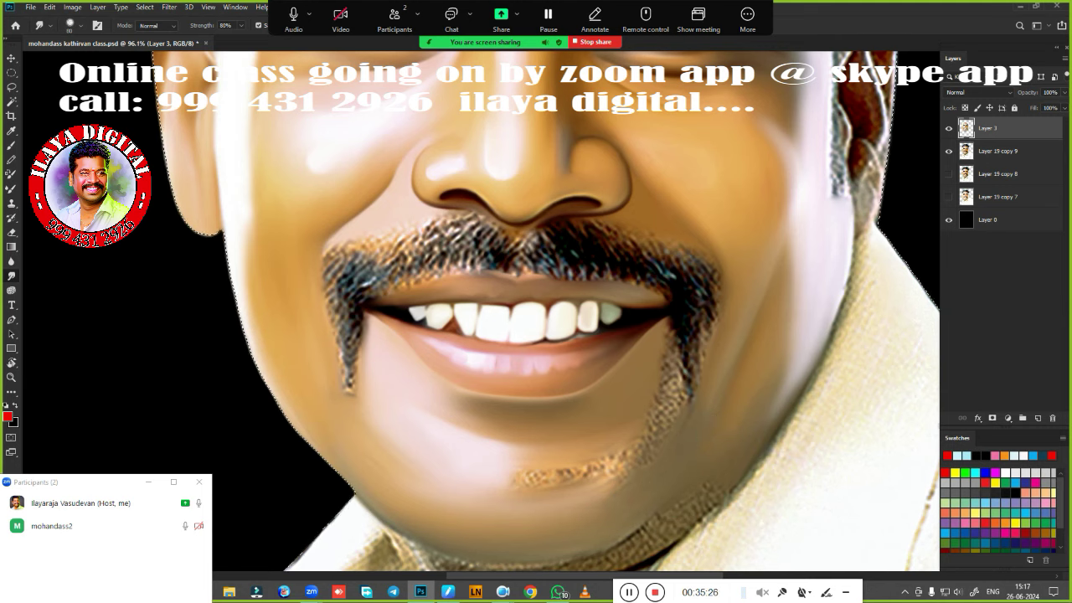
{"action": "left_click_drag", "start_coordinate": [662, 368], "coordinate": [658, 362]}
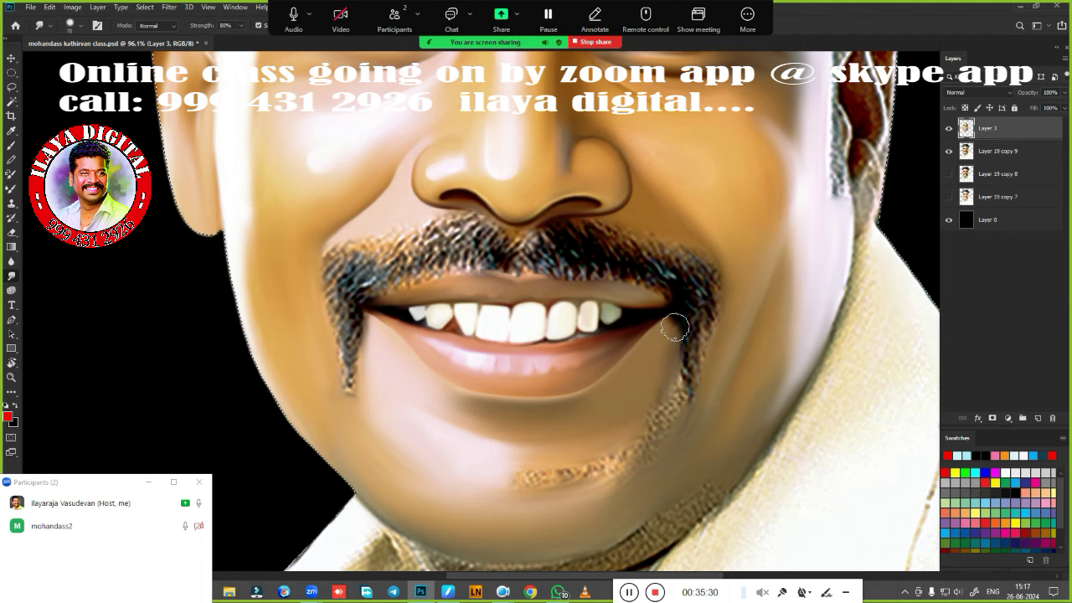
{"action": "mouse_move", "coordinate": [665, 364]}
{"action": "left_mouse_down"}
{"action": "mouse_move", "coordinate": [655, 406]}
{"action": "mouse_move", "coordinate": [599, 381]}
{"action": "mouse_move", "coordinate": [522, 293]}
{"action": "left_mouse_up"}
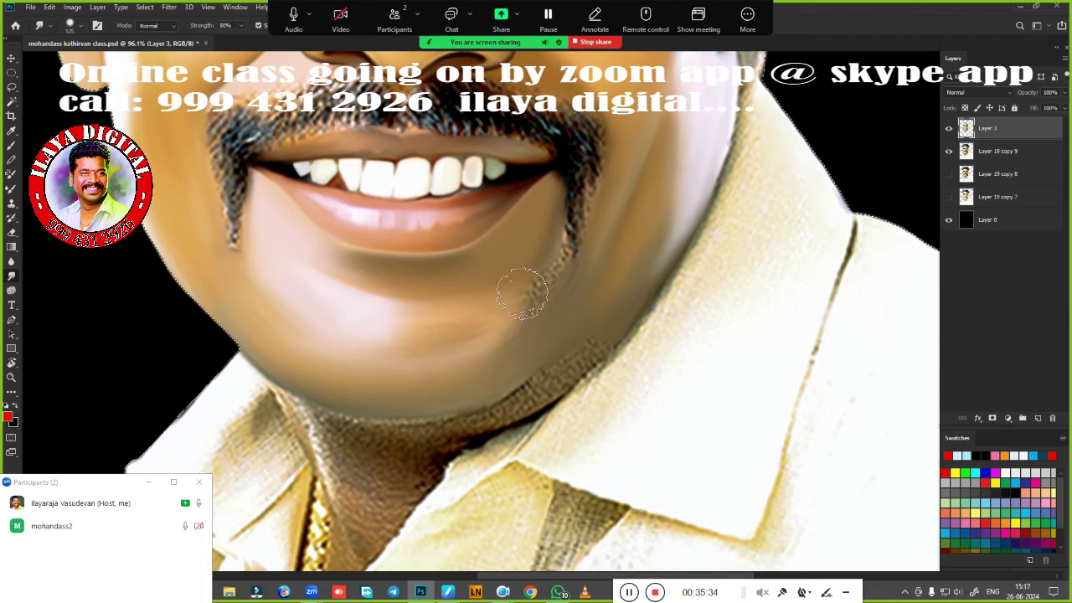
Blend the chin shading with a 150 brush, then reduce the brush size to 100.
{"action": "key", "text": "bracketright"}
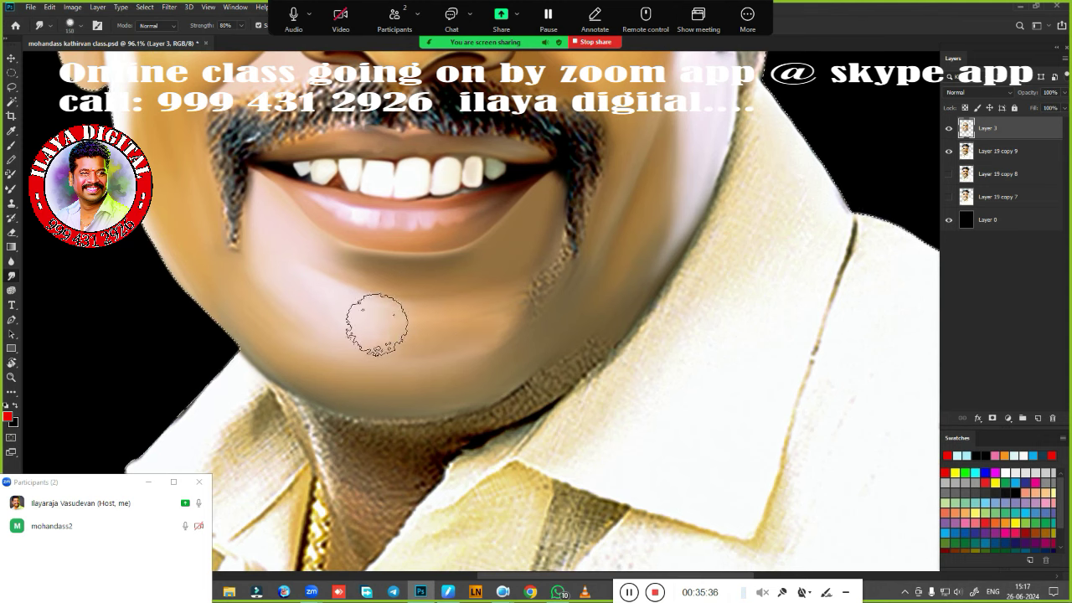
{"action": "mouse_move", "coordinate": [359, 307]}
{"action": "left_mouse_down"}
{"action": "mouse_move", "coordinate": [498, 293]}
{"action": "mouse_move", "coordinate": [552, 259]}
{"action": "mouse_move", "coordinate": [566, 222]}
{"action": "mouse_move", "coordinate": [533, 298]}
{"action": "mouse_move", "coordinate": [535, 285]}
{"action": "mouse_move", "coordinate": [394, 337]}
{"action": "left_mouse_up"}
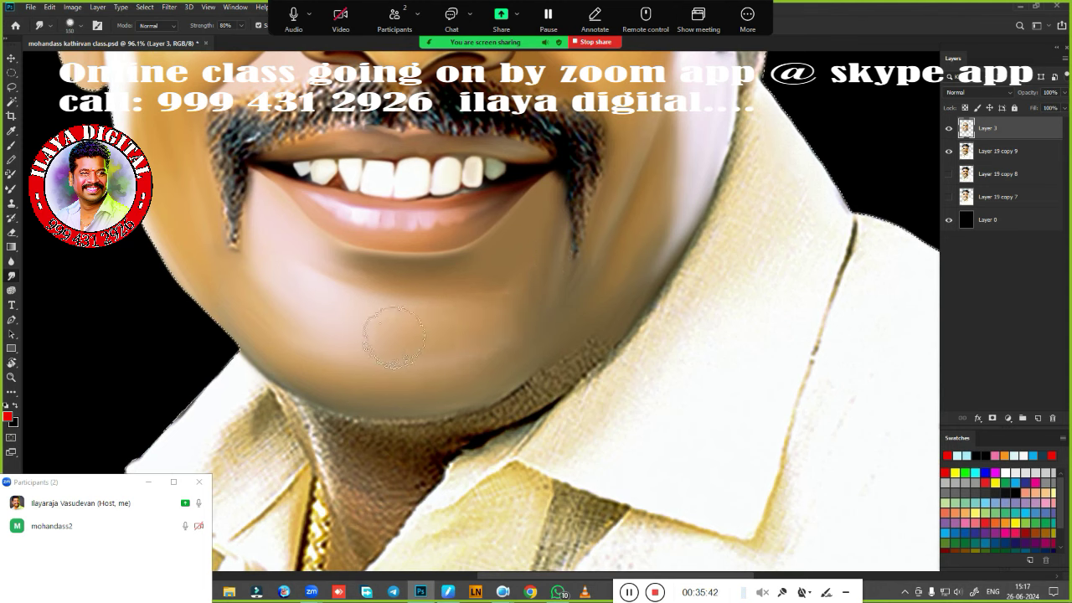
{"action": "key", "text": "bracketright"}
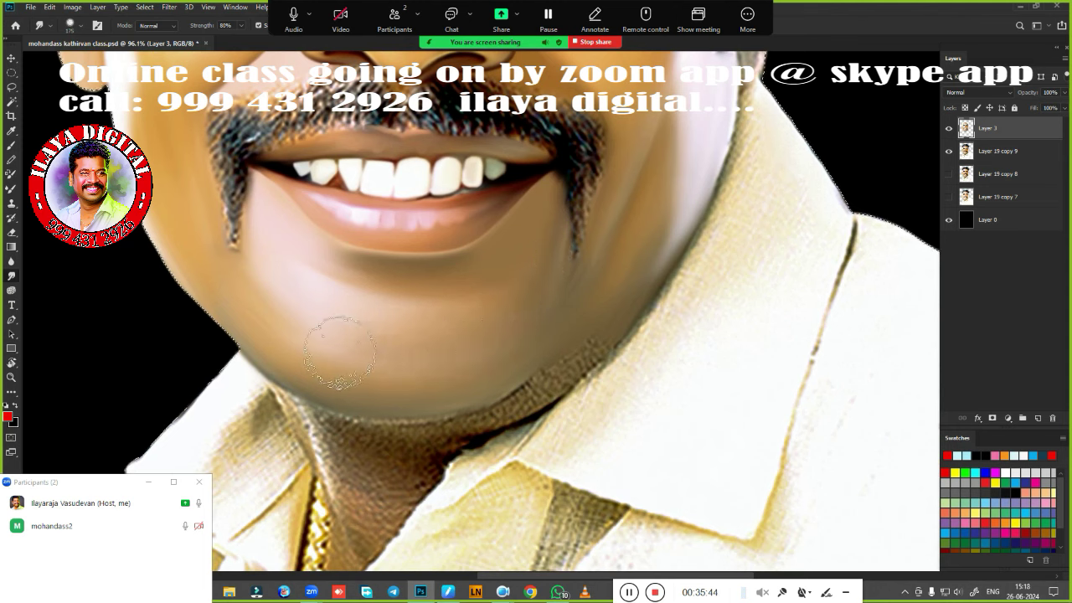
{"action": "key", "text": "bracketleft"}
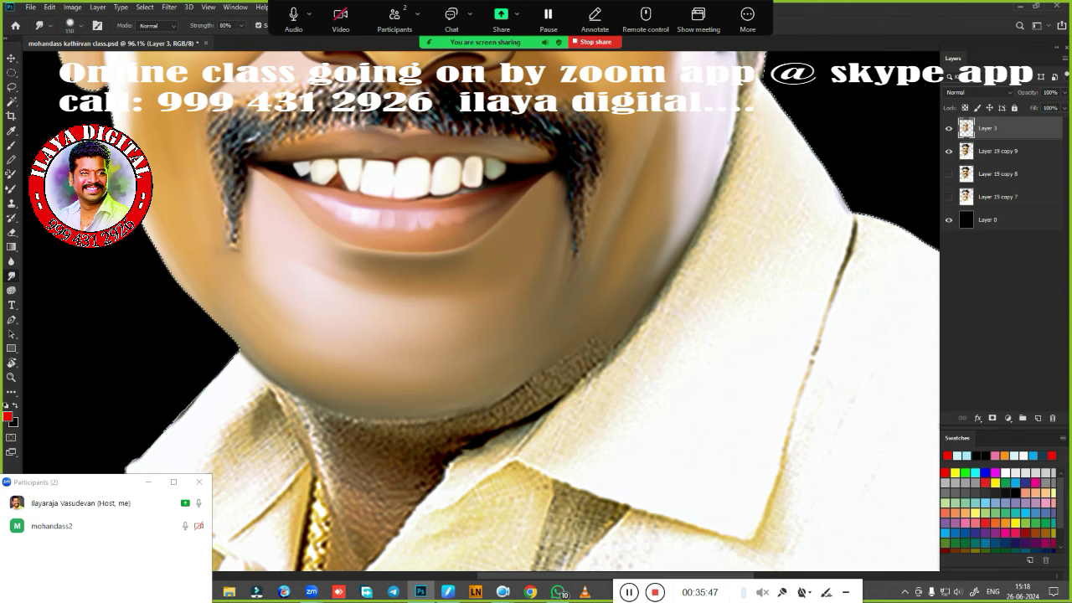
{"action": "key", "text": "bracketleft"}
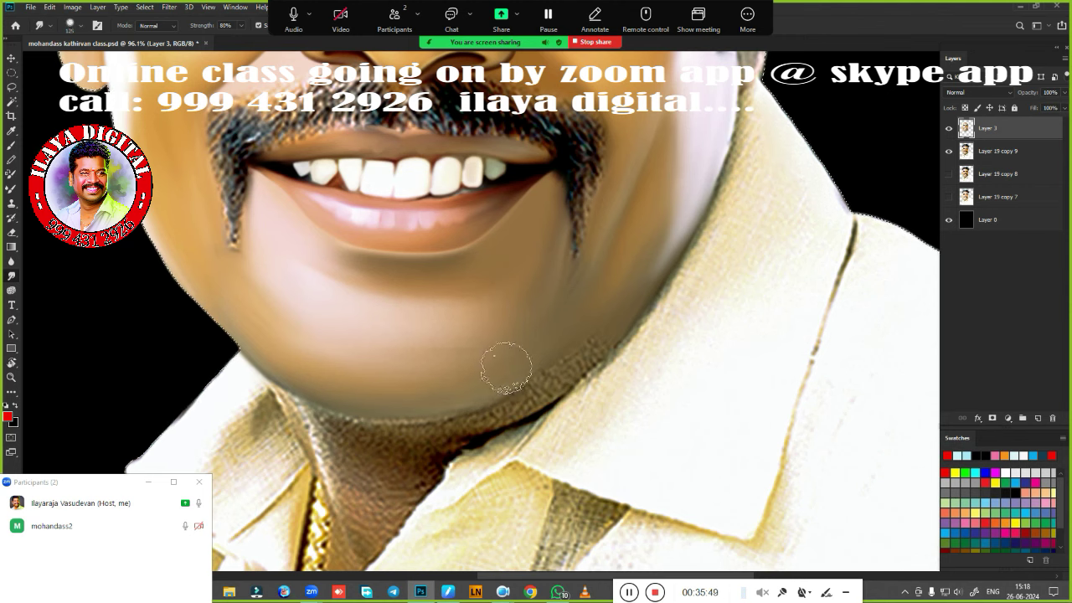
{"action": "key", "text": "bracketleft"}
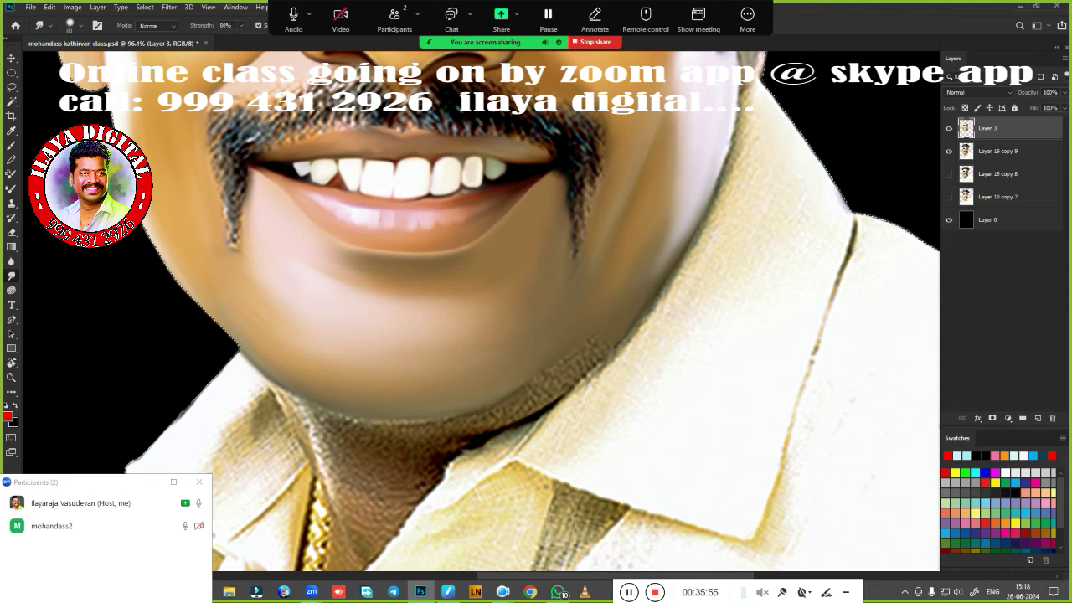
Thin the right mustache tail with the Eraser, then smudge the neck shadow into the shirt.
{"action": "key", "text": "e"}
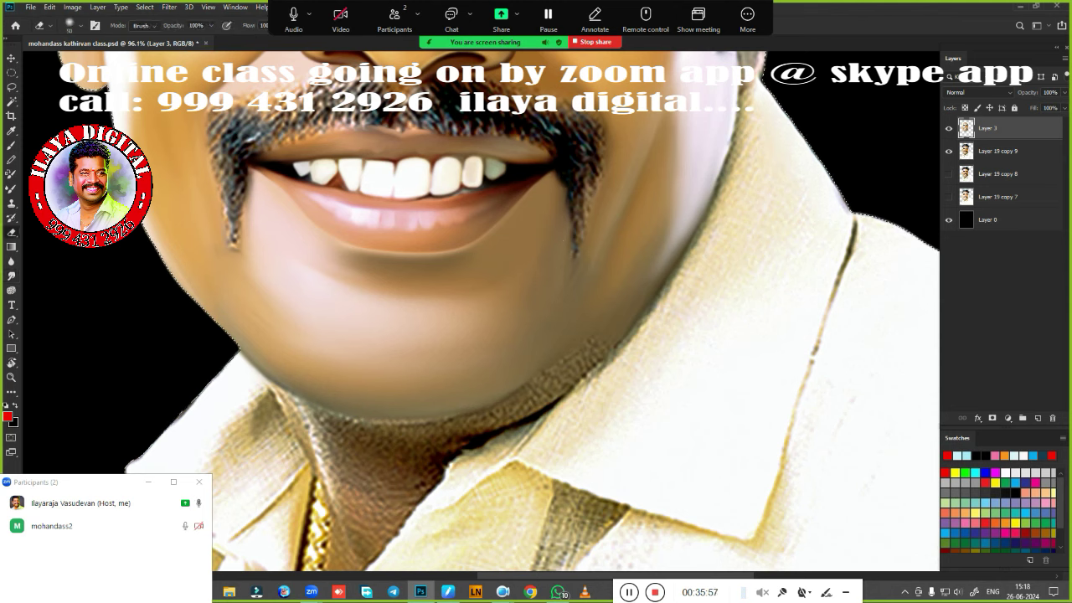
{"action": "left_click_drag", "start_coordinate": [575, 179], "coordinate": [571, 252]}
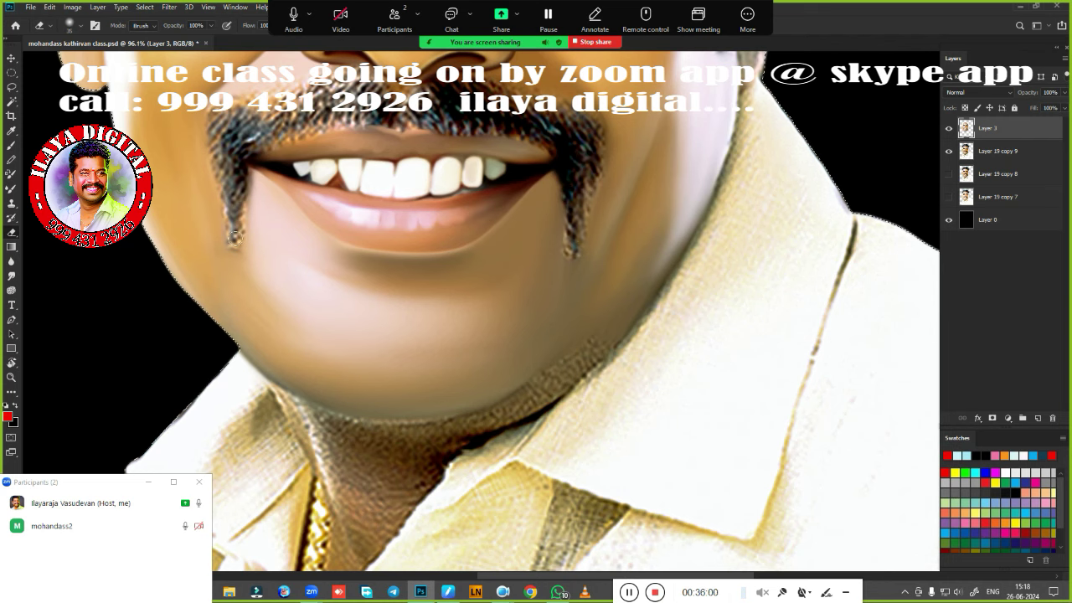
{"action": "scroll", "coordinate": [566, 369], "scroll_direction": "down", "scroll_amount": 5}
{"action": "scroll", "coordinate": [566, 369], "scroll_direction": "up", "scroll_amount": 5}
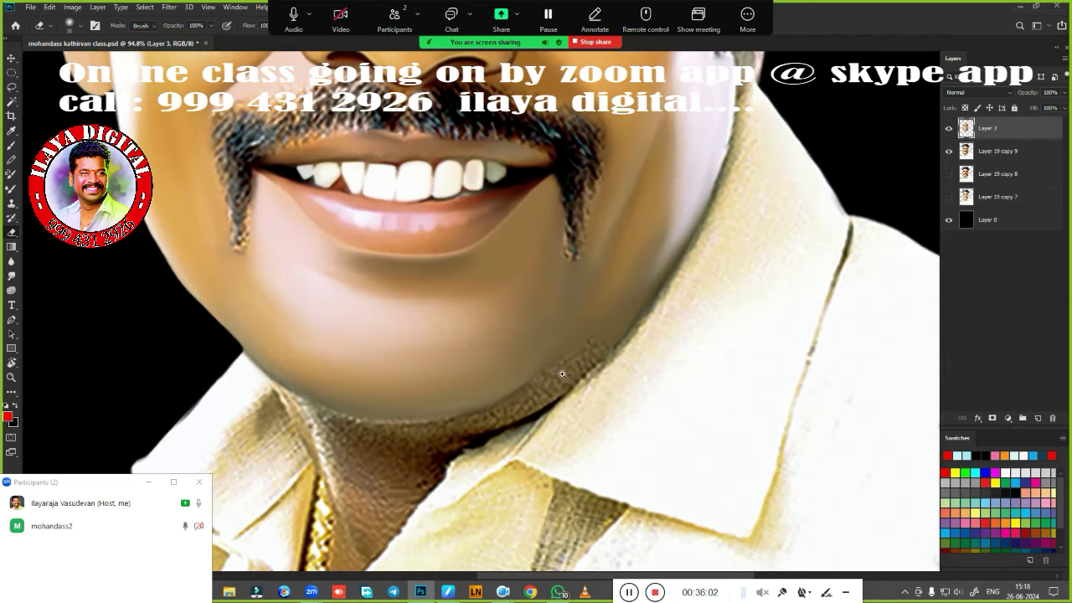
{"action": "key", "text": "r"}
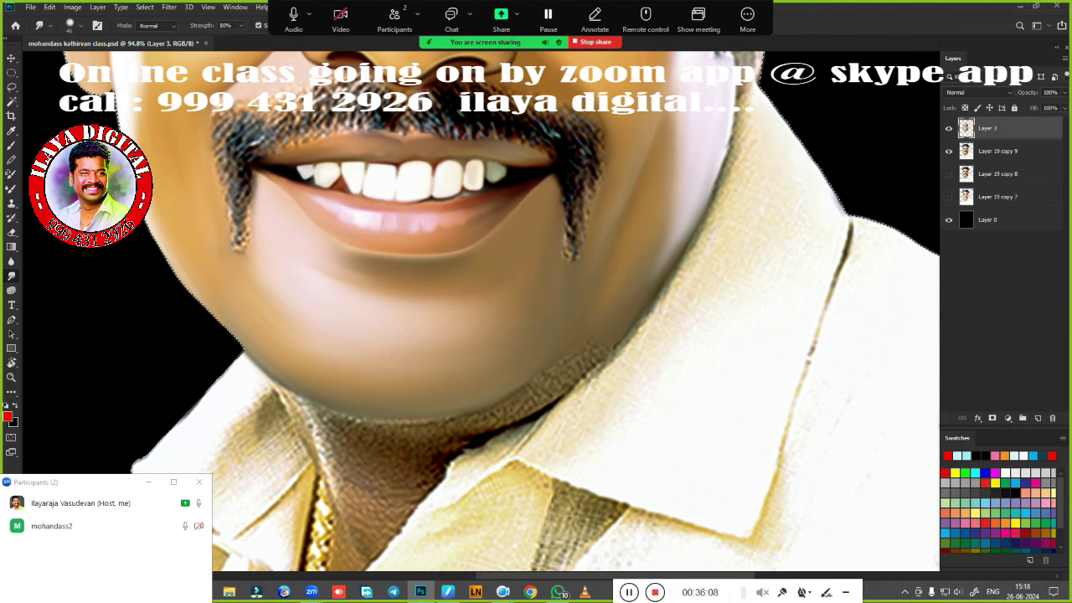
{"action": "left_click_drag", "start_coordinate": [298, 412], "coordinate": [281, 403]}
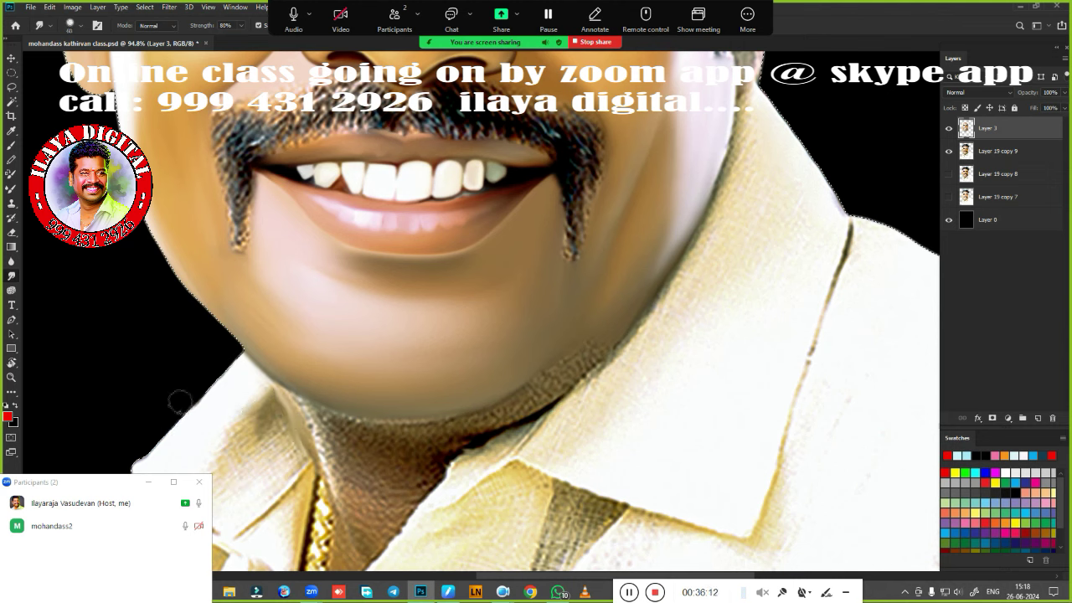
Smudge the neck shadow and collar edge into smooth blended skin on Layer 3.
{"action": "mouse_move", "coordinate": [223, 433]}
{"action": "left_mouse_down"}
{"action": "mouse_move", "coordinate": [283, 438]}
{"action": "mouse_move", "coordinate": [298, 459]}
{"action": "mouse_move", "coordinate": [277, 423]}
{"action": "mouse_move", "coordinate": [220, 445]}
{"action": "mouse_move", "coordinate": [263, 410]}
{"action": "left_mouse_up"}
{"action": "mouse_move", "coordinate": [268, 448]}
{"action": "left_mouse_down"}
{"action": "mouse_move", "coordinate": [241, 473]}
{"action": "mouse_move", "coordinate": [288, 419]}
{"action": "mouse_move", "coordinate": [282, 408]}
{"action": "mouse_move", "coordinate": [275, 479]}
{"action": "mouse_move", "coordinate": [264, 400]}
{"action": "mouse_move", "coordinate": [216, 448]}
{"action": "mouse_move", "coordinate": [229, 378]}
{"action": "left_mouse_up"}
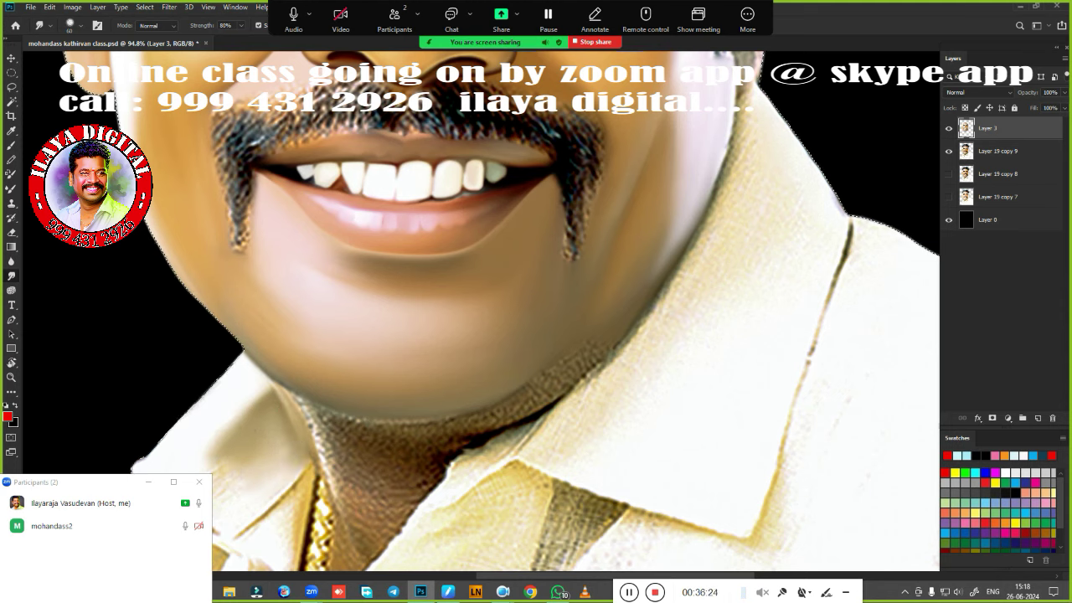
{"action": "mouse_move", "coordinate": [369, 487]}
{"action": "left_mouse_down"}
{"action": "mouse_move", "coordinate": [319, 345]}
{"action": "mouse_move", "coordinate": [307, 338]}
{"action": "left_mouse_up"}
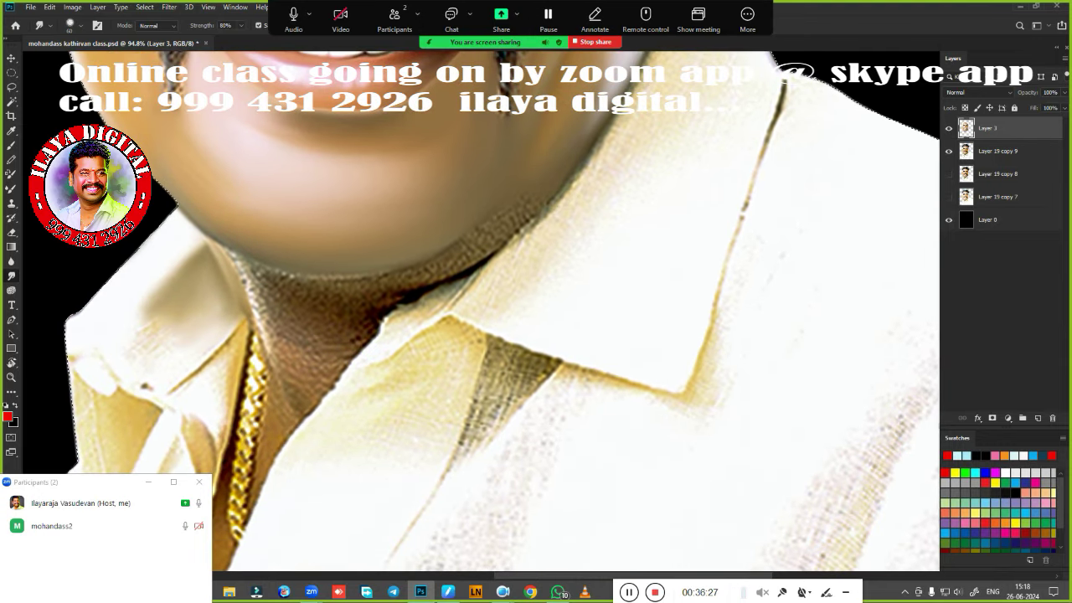
{"action": "left_click_drag", "start_coordinate": [243, 278], "coordinate": [286, 392]}
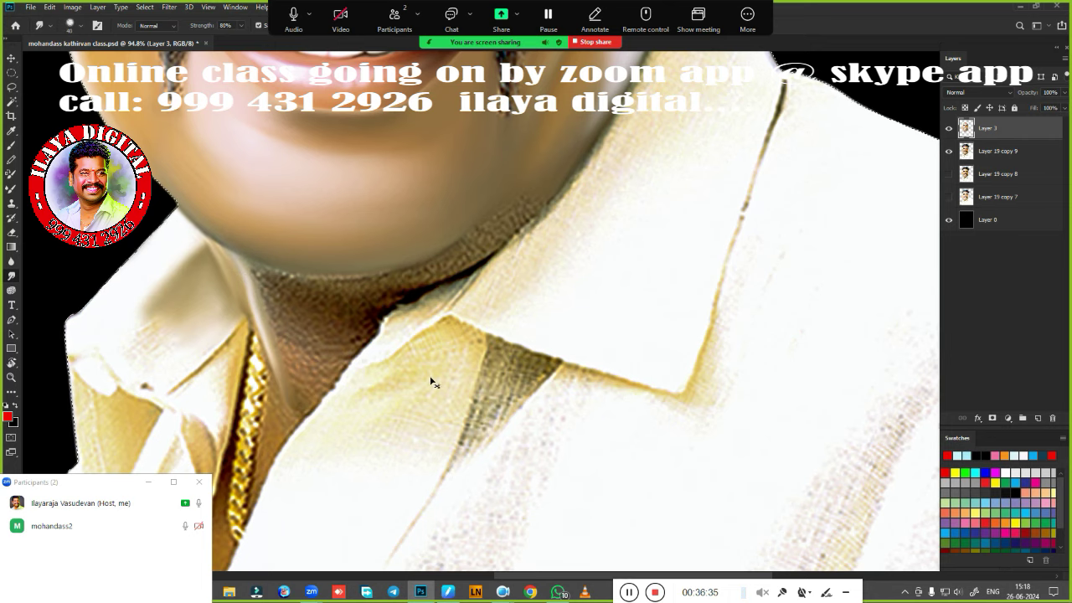
{"action": "scroll", "coordinate": [494, 319], "scroll_direction": "down", "scroll_amount": 5}
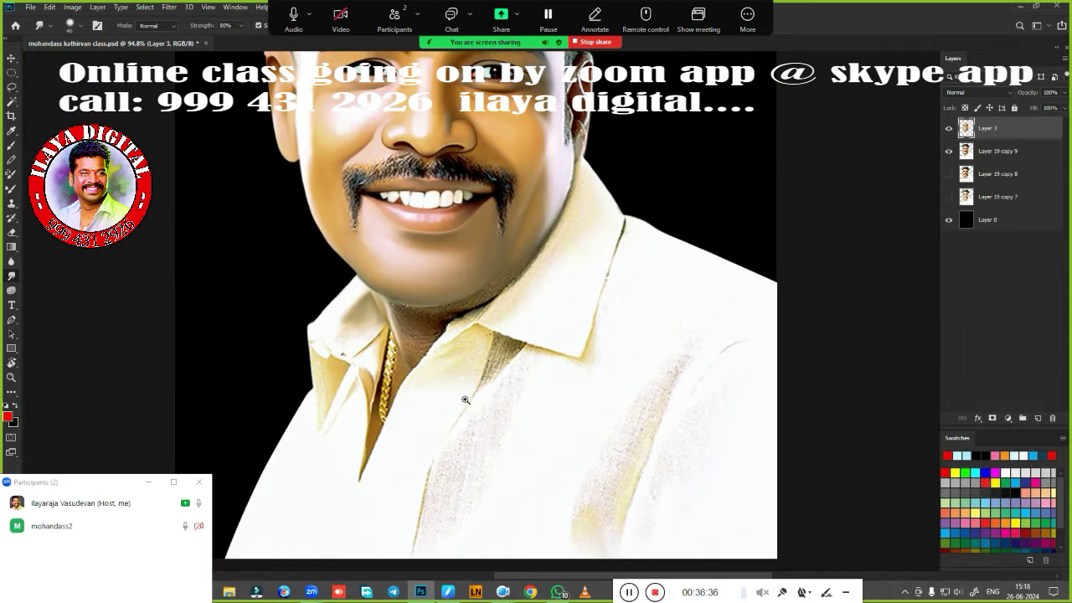
{"action": "left_click_drag", "start_coordinate": [494, 360], "coordinate": [535, 377]}
{"action": "scroll", "coordinate": [535, 376], "scroll_direction": "up", "scroll_amount": 2}
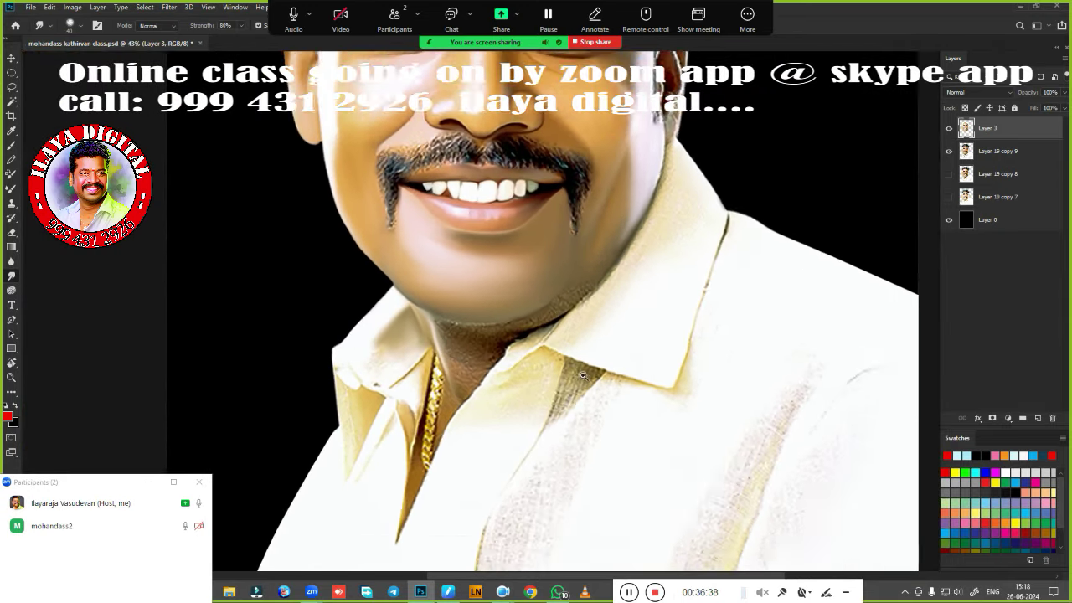
{"action": "scroll", "coordinate": [557, 394], "scroll_direction": "up", "scroll_amount": 1}
{"action": "scroll", "coordinate": [577, 408], "scroll_direction": "up", "scroll_amount": 1}
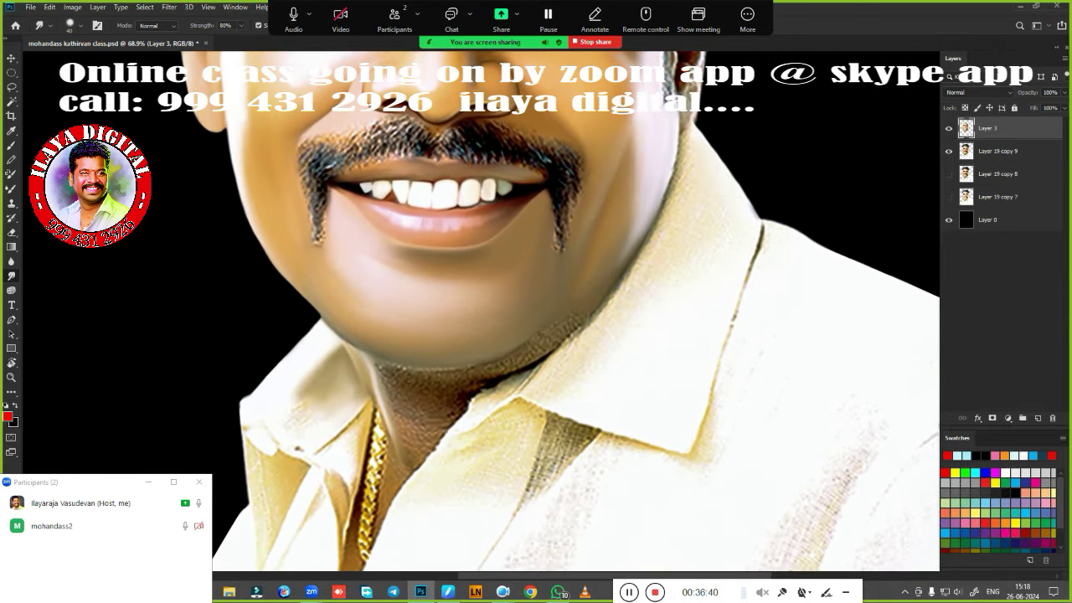
Hide Layer 3 and trace a pen path from the chin along the jawline.
{"action": "left_click", "coordinate": [949, 129]}
{"action": "key", "text": "p"}
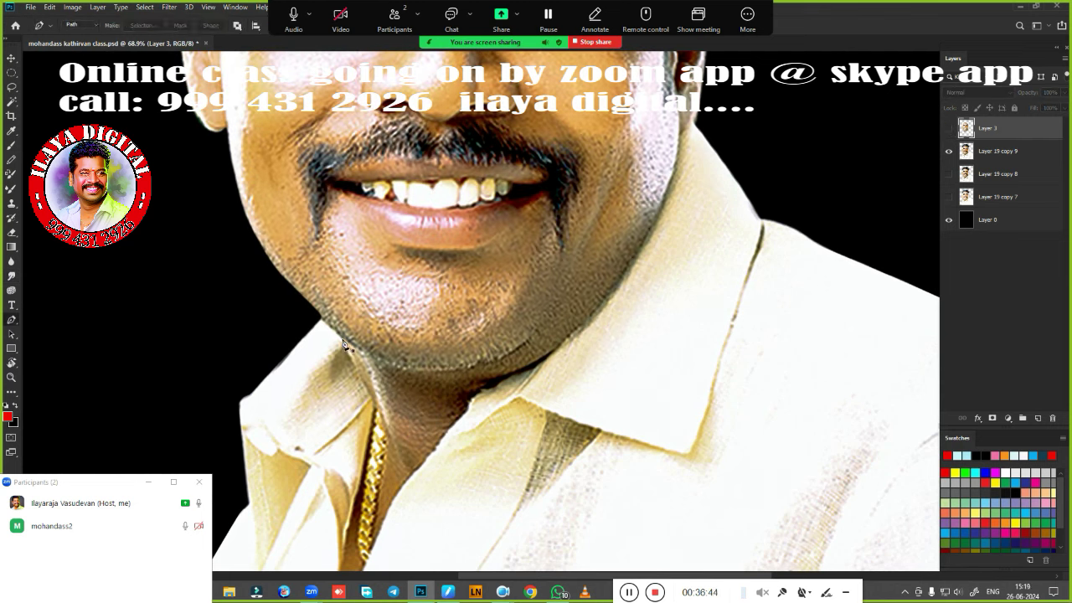
{"action": "left_click", "coordinate": [343, 339]}
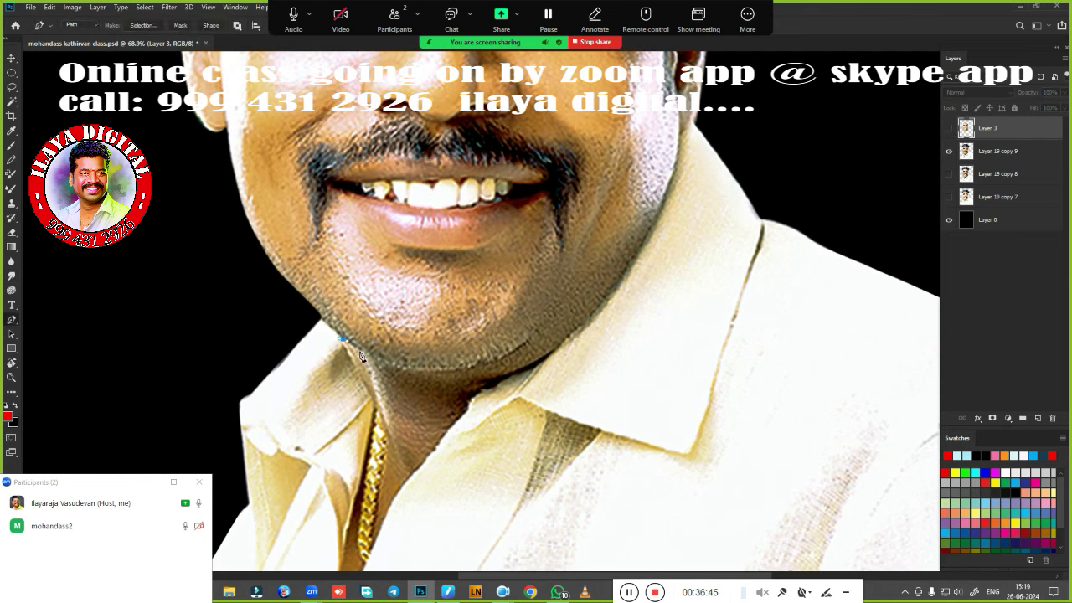
{"action": "left_click", "coordinate": [385, 424]}
{"action": "left_click", "coordinate": [467, 411]}
{"action": "left_click", "coordinate": [520, 373]}
Extend the path up the cheek, reshape it near the chin, and load it as a selection to feather.
{"action": "mouse_move", "coordinate": [678, 92]}
{"action": "left_mouse_down"}
{"action": "mouse_move", "coordinate": [669, 89]}
{"action": "mouse_move", "coordinate": [669, 114]}
{"action": "left_mouse_up"}
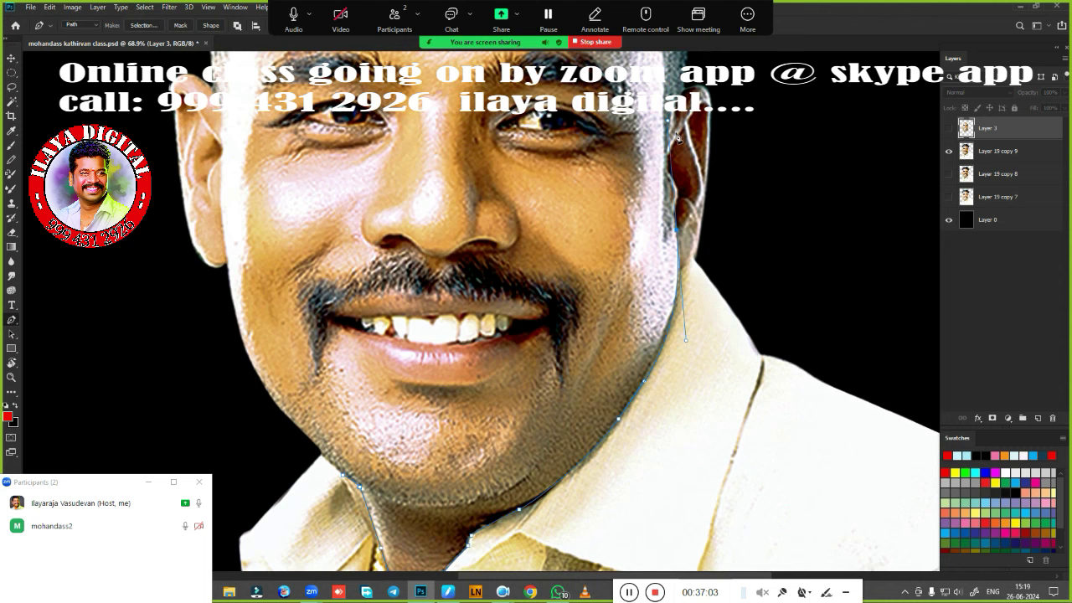
{"action": "left_click", "coordinate": [669, 235]}
{"action": "left_click_drag", "start_coordinate": [641, 316], "coordinate": [631, 281]}
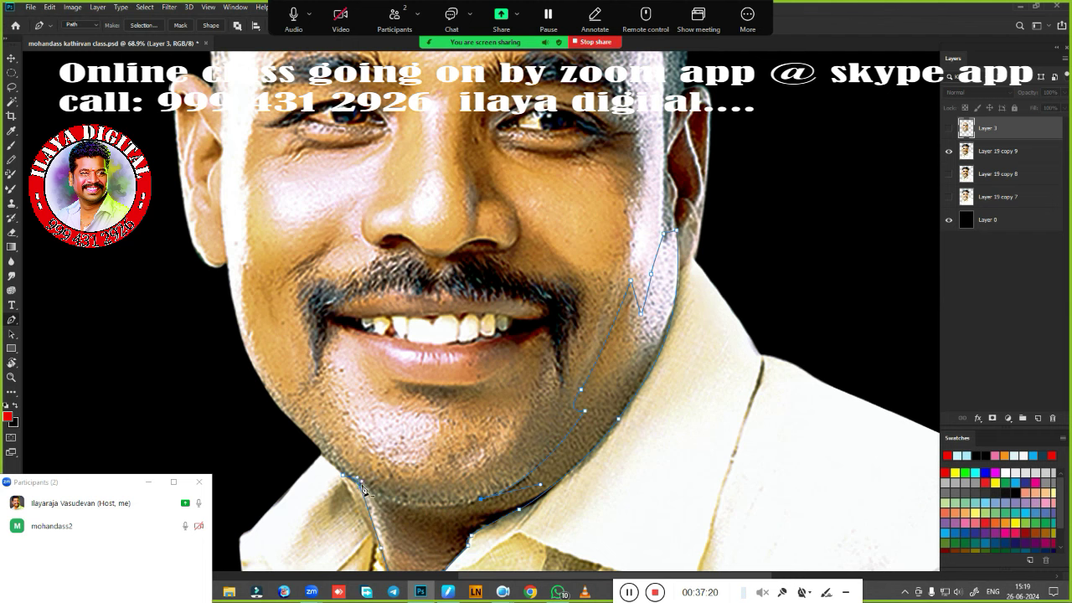
{"action": "mouse_move", "coordinate": [362, 488]}
{"action": "left_mouse_down"}
{"action": "mouse_move", "coordinate": [351, 477]}
{"action": "mouse_move", "coordinate": [368, 497]}
{"action": "left_mouse_up"}
{"action": "key", "text": "ctrl+Return"}
{"action": "scroll", "coordinate": [502, 335], "scroll_direction": "down", "scroll_amount": 5}
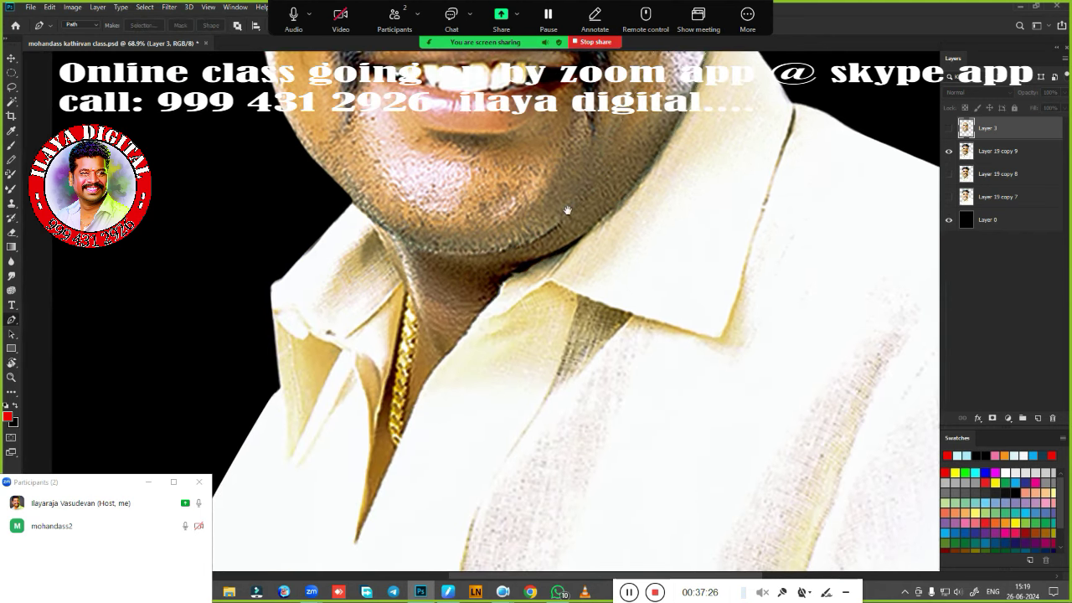
{"action": "key", "text": "shift+F6"}
Confirm the feather, show Layer 3 again and zoom in around the neck.
{"action": "key", "text": "Return"}
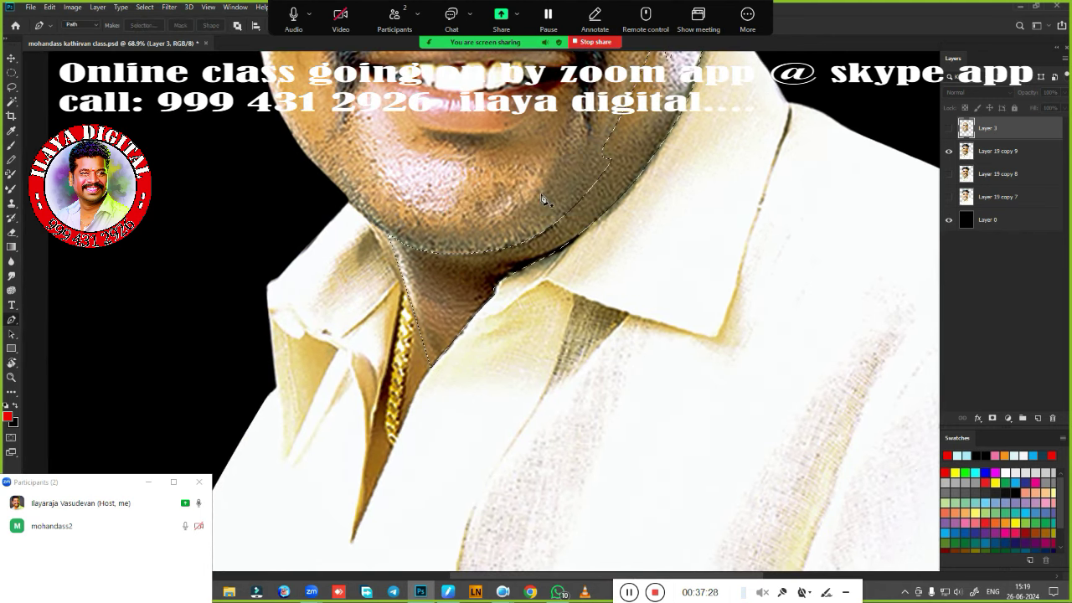
{"action": "left_click", "coordinate": [949, 128]}
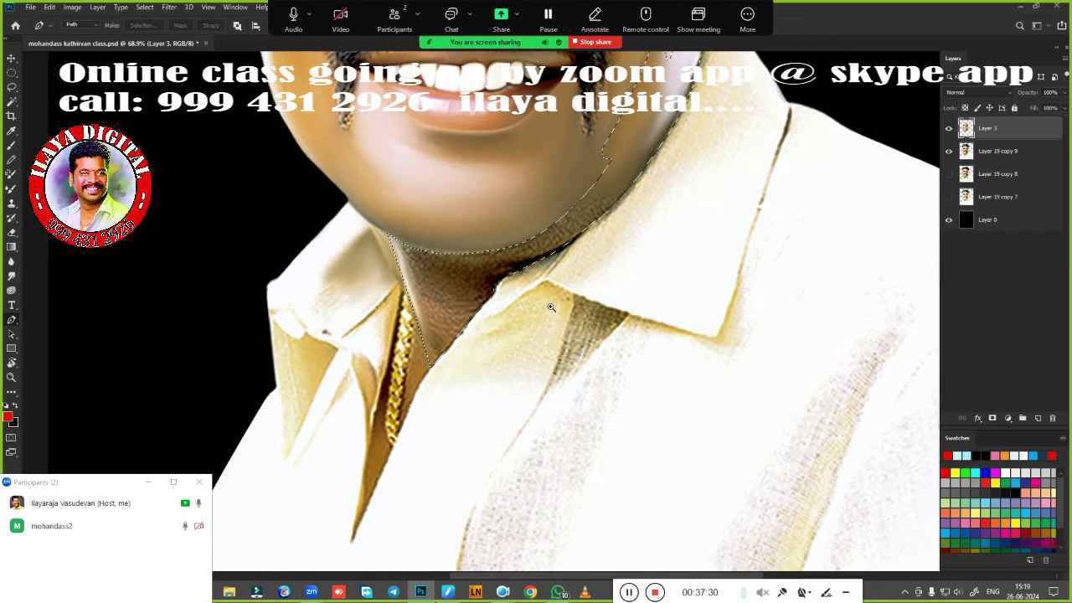
{"action": "left_click", "coordinate": [537, 344]}
{"action": "left_click", "coordinate": [537, 344], "text": "alt"}
{"action": "left_click", "coordinate": [569, 342], "text": "ctrl"}
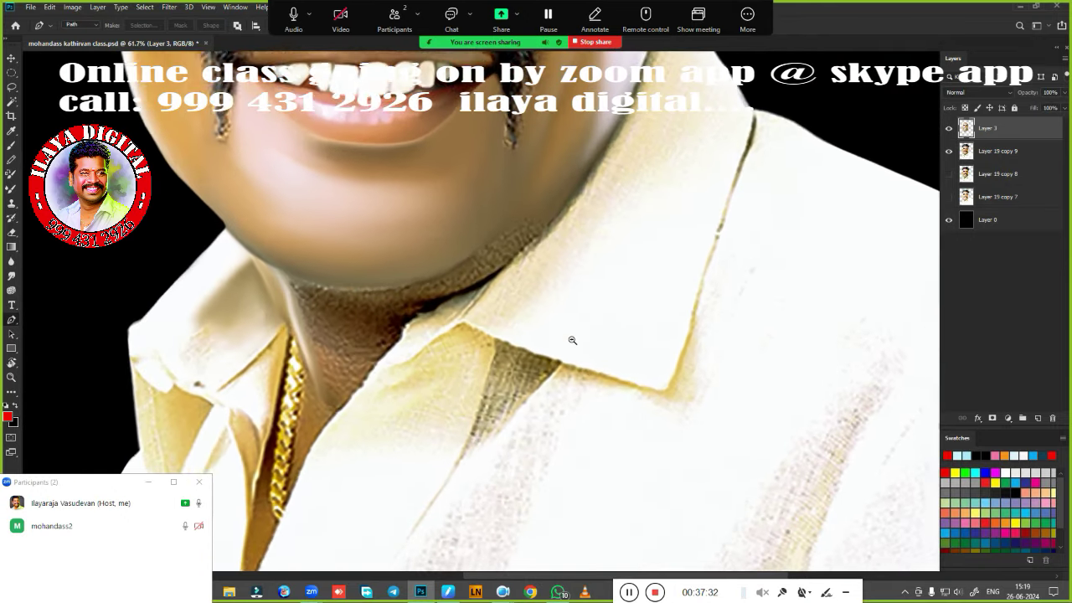
{"action": "key", "text": "r"}
Smudge the jaw edge along the selection and smooth the neck–collar edge.
{"action": "left_click_drag", "start_coordinate": [595, 347], "coordinate": [598, 423]}
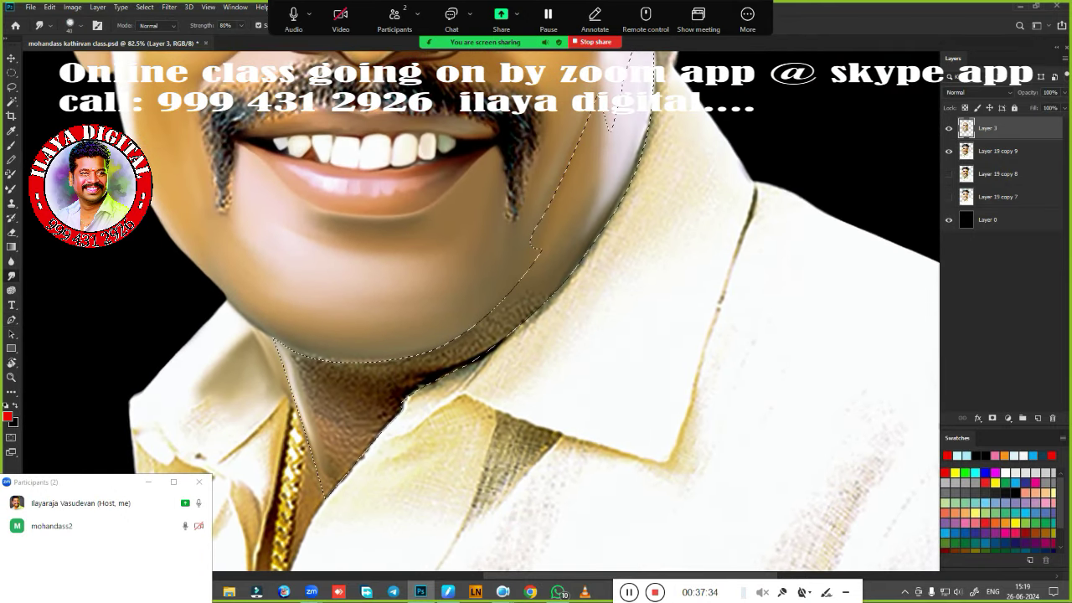
{"action": "left_click_drag", "start_coordinate": [645, 114], "coordinate": [586, 243]}
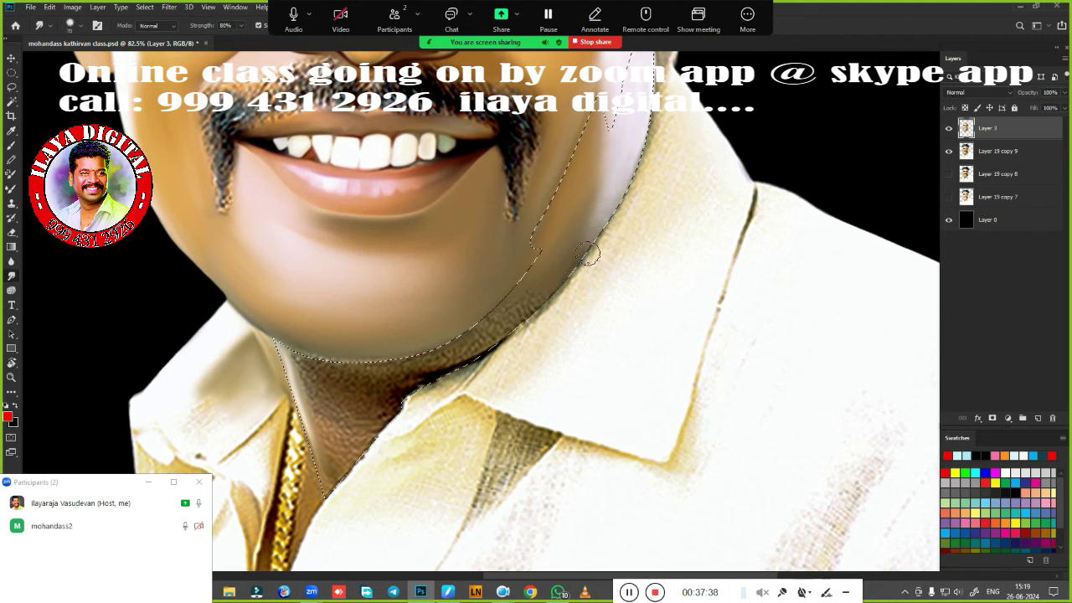
{"action": "left_click_drag", "start_coordinate": [617, 160], "coordinate": [586, 251]}
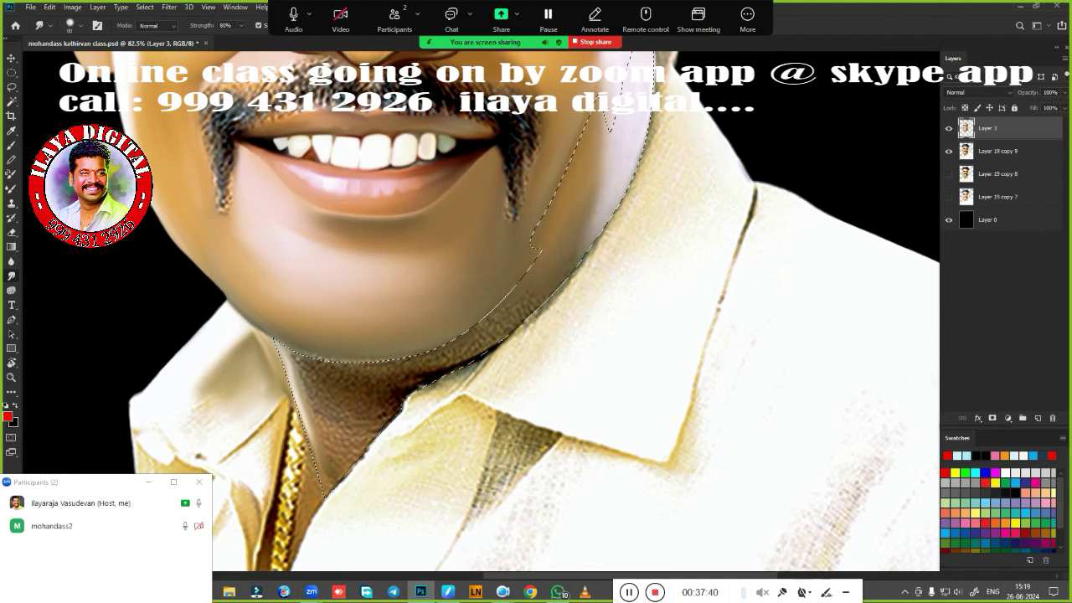
{"action": "left_click_drag", "start_coordinate": [580, 140], "coordinate": [546, 214]}
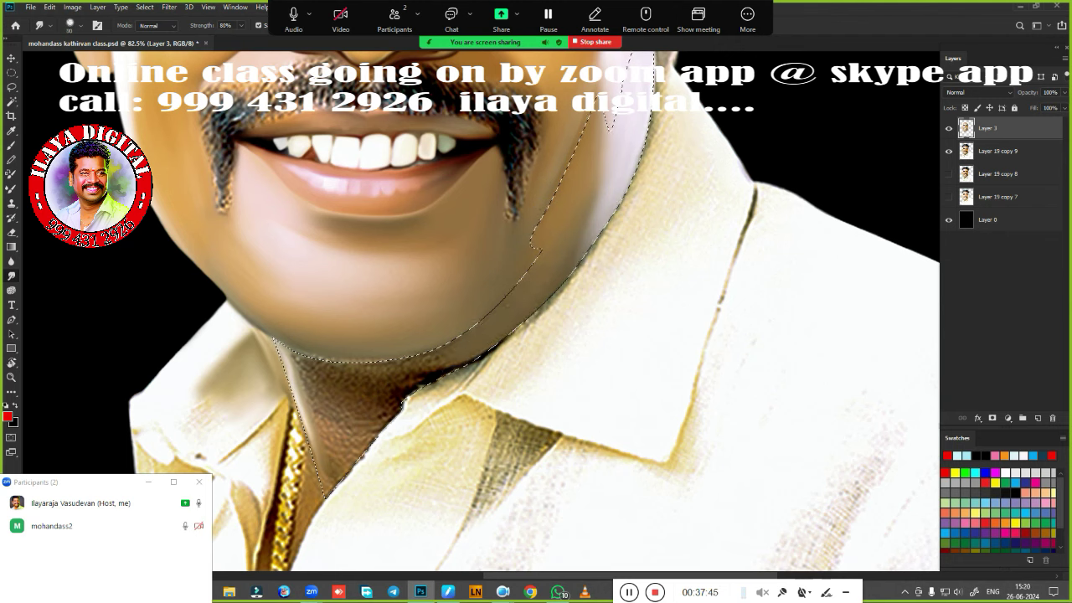
{"action": "left_click_drag", "start_coordinate": [602, 186], "coordinate": [573, 251]}
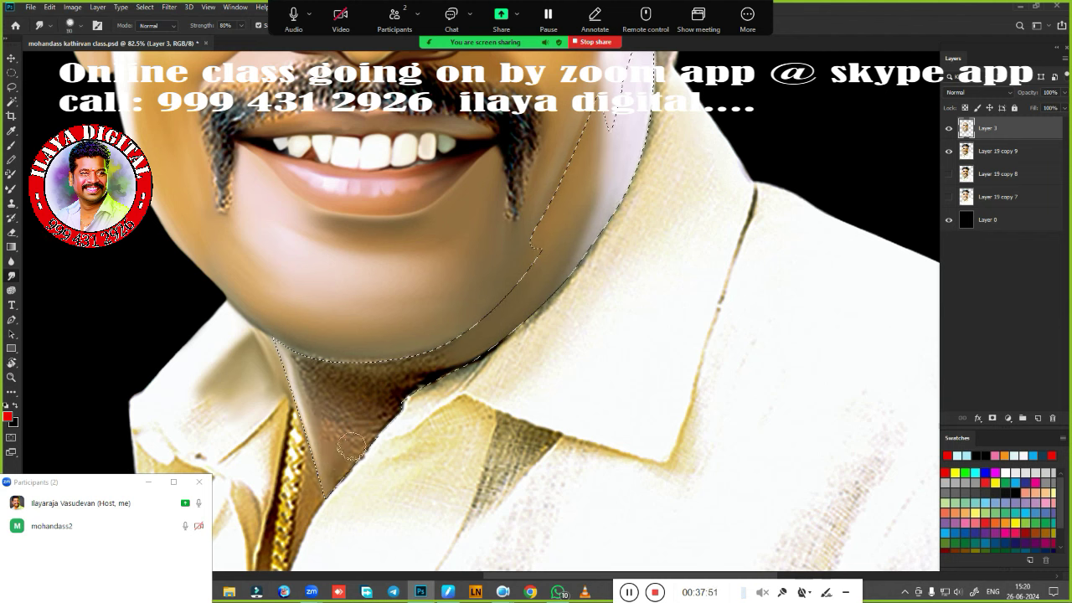
{"action": "left_click_drag", "start_coordinate": [350, 465], "coordinate": [394, 414]}
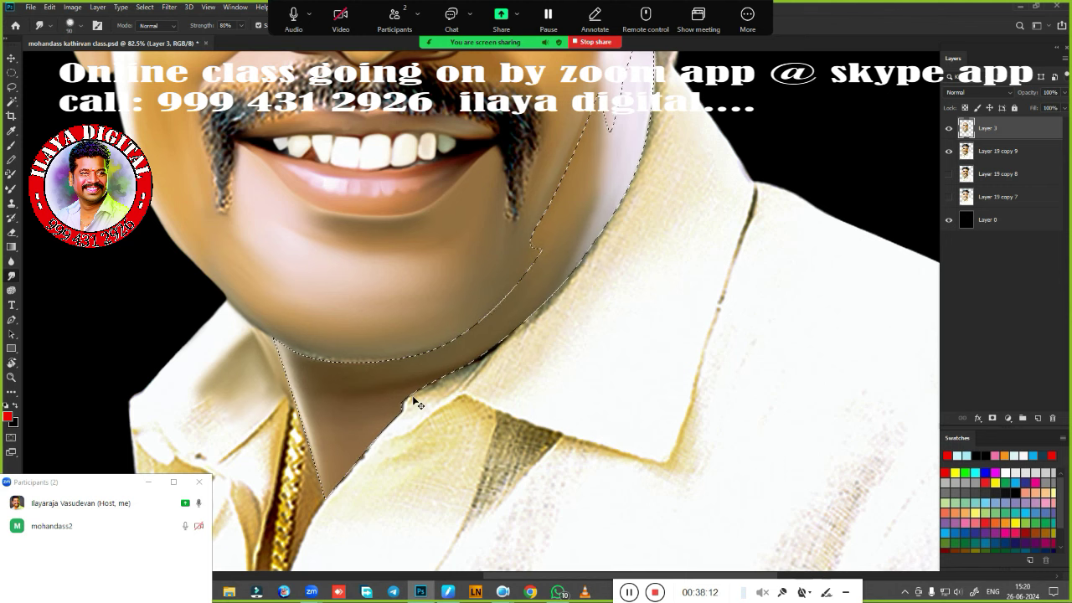
Re-feather the jaw selection and blend the chin edge into the collar skin.
{"action": "key", "text": "shift+F6"}
{"action": "key", "text": "Return"}
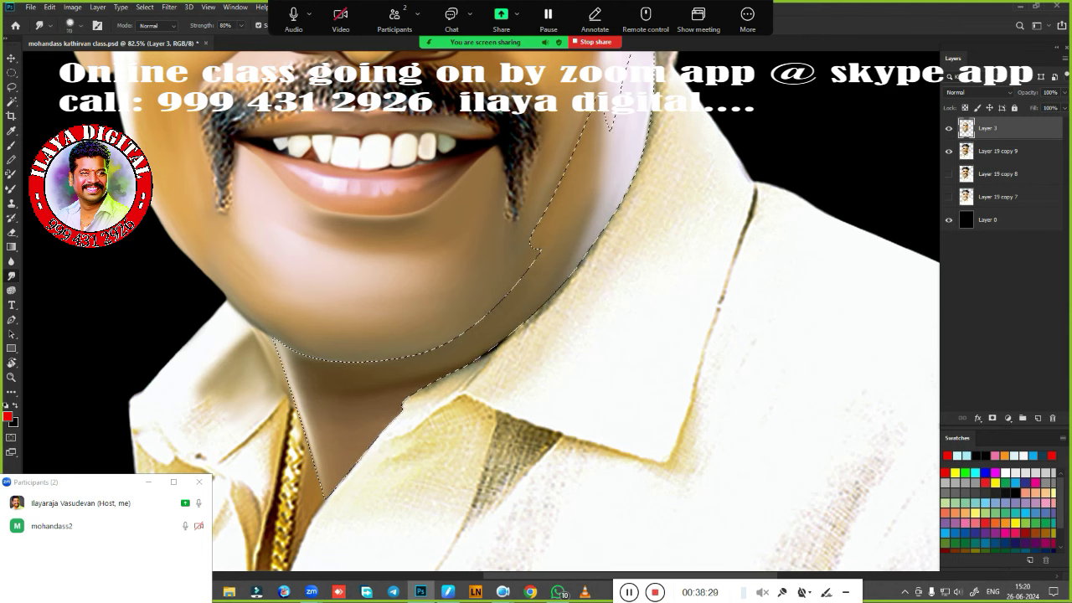
{"action": "left_click_drag", "start_coordinate": [490, 361], "coordinate": [592, 253]}
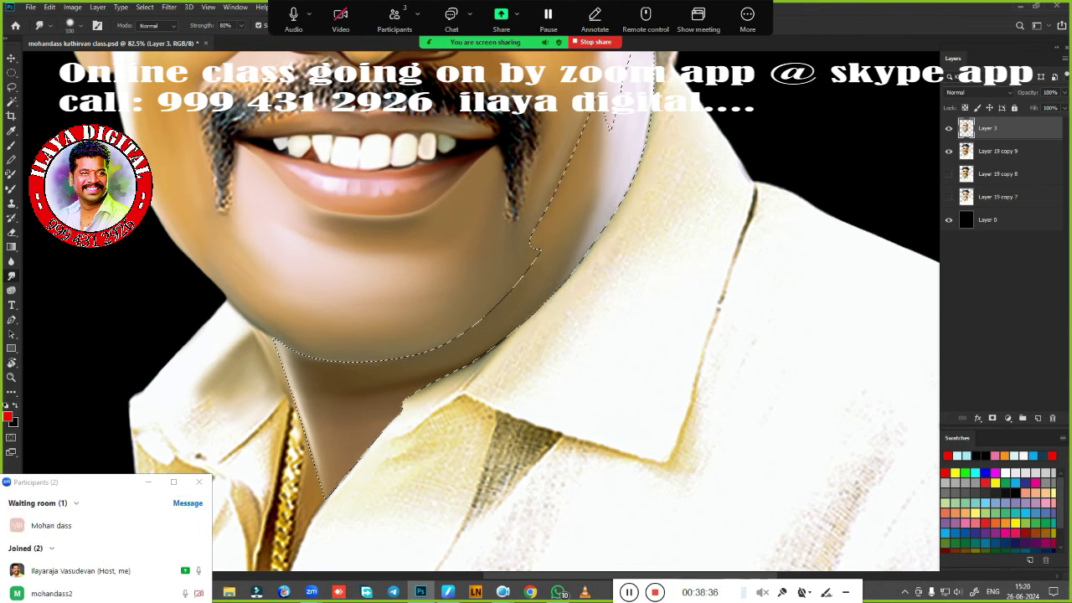
{"action": "mouse_move", "coordinate": [100, 525]}
{"action": "left_click", "coordinate": [146, 525]}
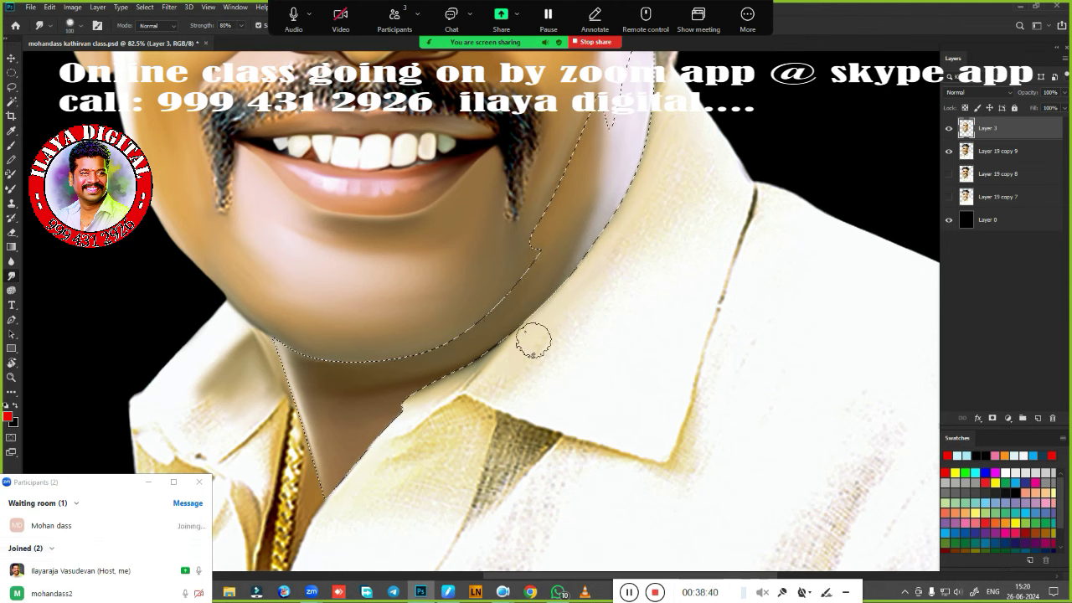
{"action": "left_click_drag", "start_coordinate": [481, 381], "coordinate": [443, 389]}
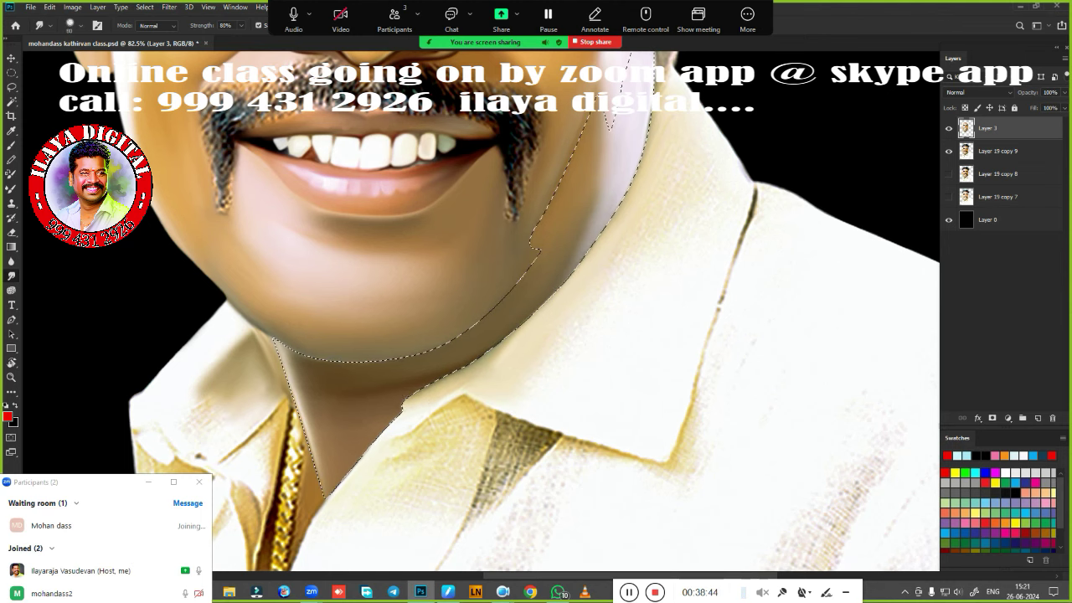
Bring the nose and mouth into view and drop the jaw selection.
{"action": "scroll", "coordinate": [575, 313], "scroll_direction": "up", "scroll_amount": 2}
{"action": "scroll", "coordinate": [578, 318], "scroll_direction": "up", "scroll_amount": 3}
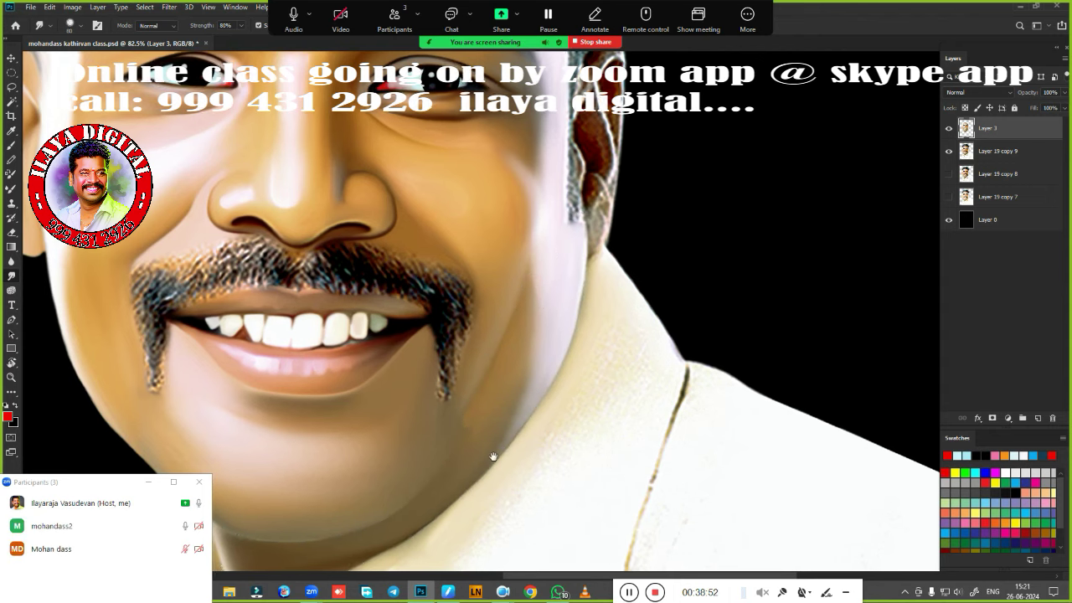
{"action": "left_click_drag", "start_coordinate": [490, 455], "coordinate": [567, 359]}
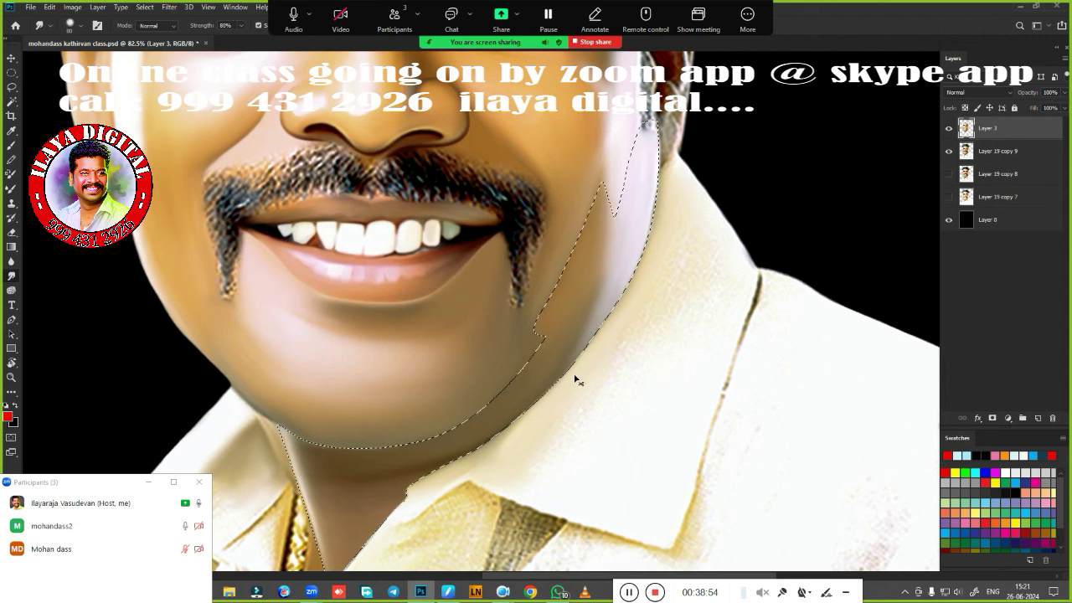
{"action": "key", "text": "ctrl+d"}
Zoom onto the collar and gold chain, smudge the collar edge down to its tip, then view the face.
{"action": "key", "text": "ctrl+minus"}
{"action": "left_click", "coordinate": [599, 412], "text": "ctrl"}
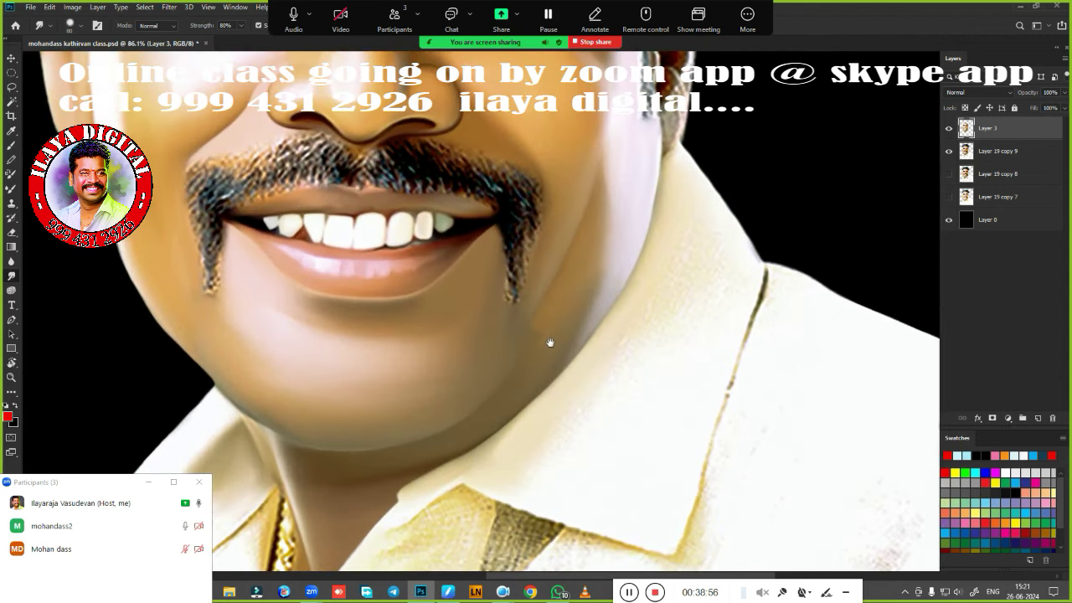
{"action": "left_click_drag", "start_coordinate": [599, 411], "coordinate": [617, 296]}
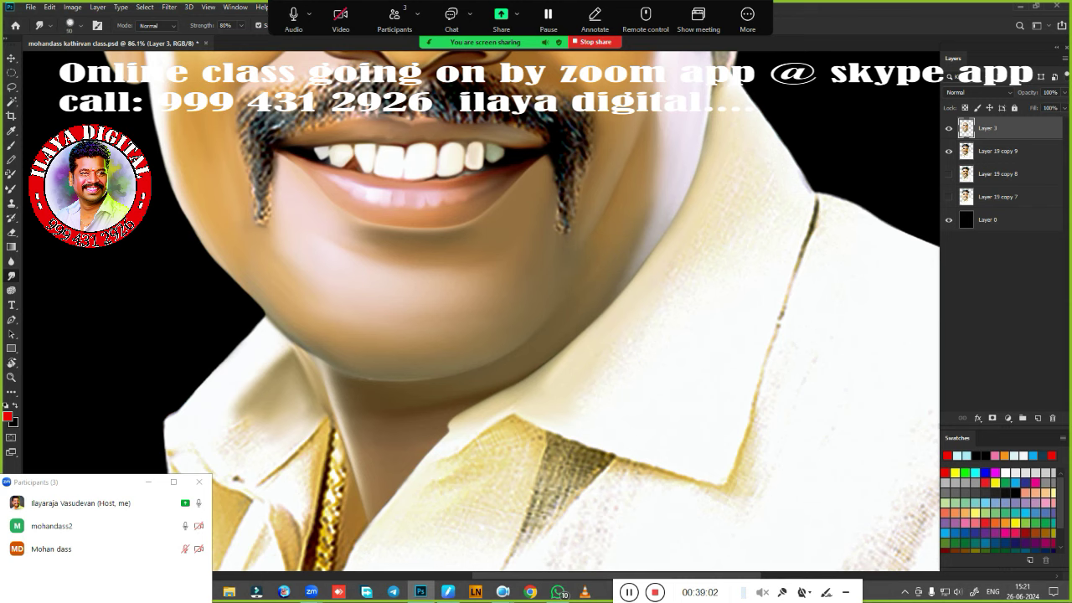
{"action": "key", "text": "ctrl+0"}
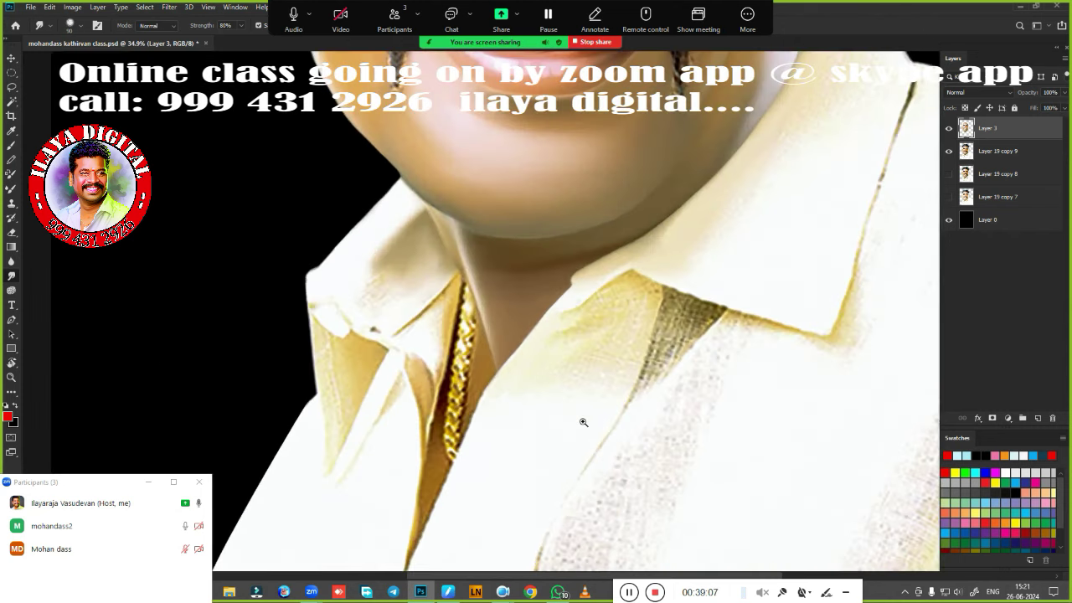
{"action": "left_click_drag", "start_coordinate": [581, 423], "coordinate": [528, 322]}
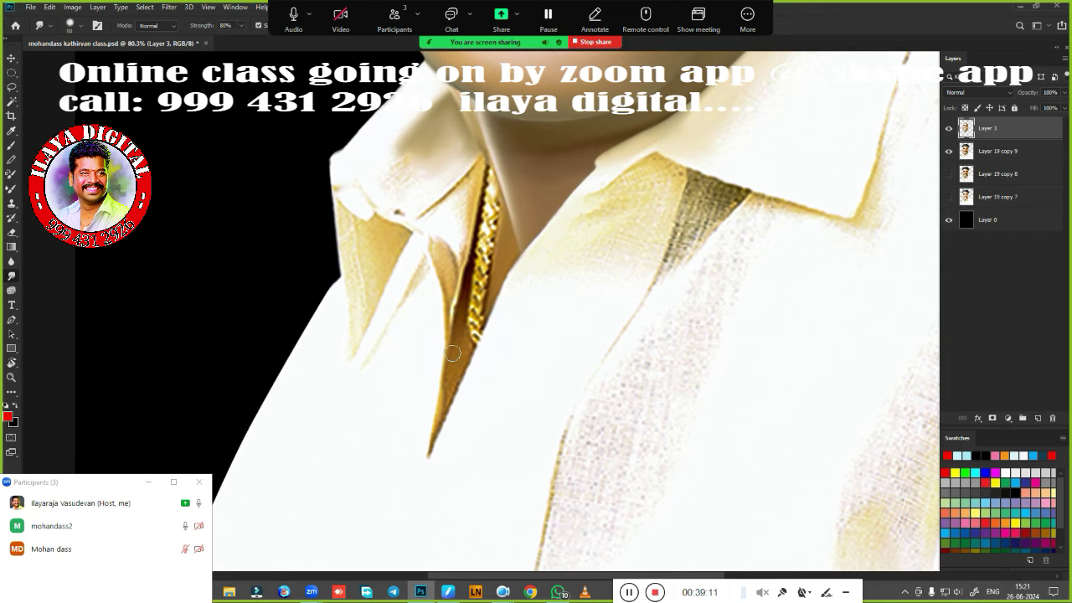
{"action": "left_click_drag", "start_coordinate": [448, 387], "coordinate": [427, 450]}
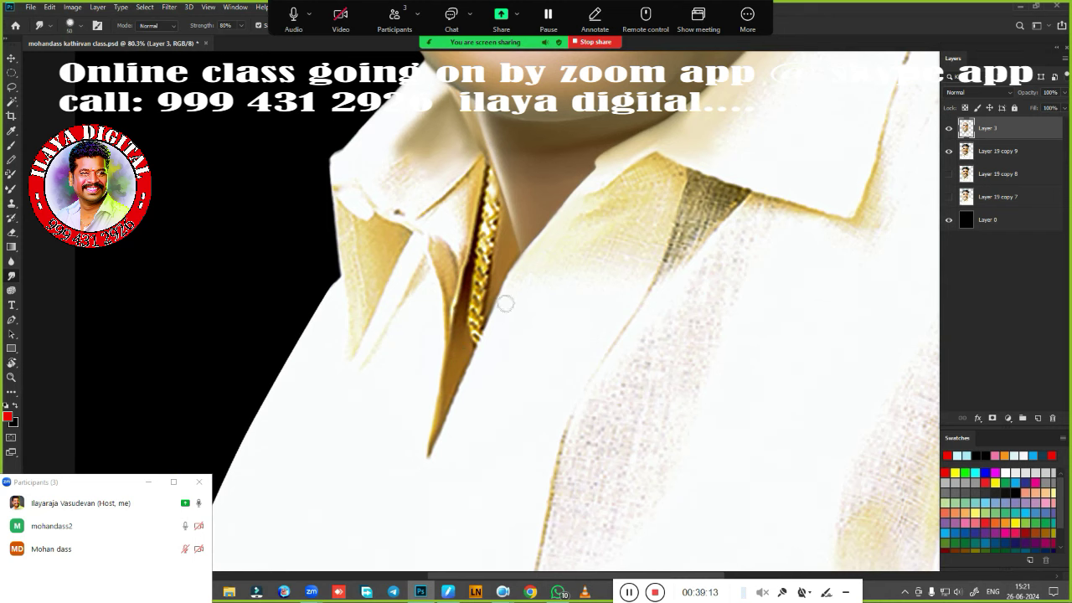
{"action": "mouse_move", "coordinate": [591, 241]}
{"action": "left_mouse_down"}
{"action": "mouse_move", "coordinate": [487, 300]}
{"action": "mouse_move", "coordinate": [525, 367]}
{"action": "mouse_move", "coordinate": [491, 373]}
{"action": "left_mouse_up"}
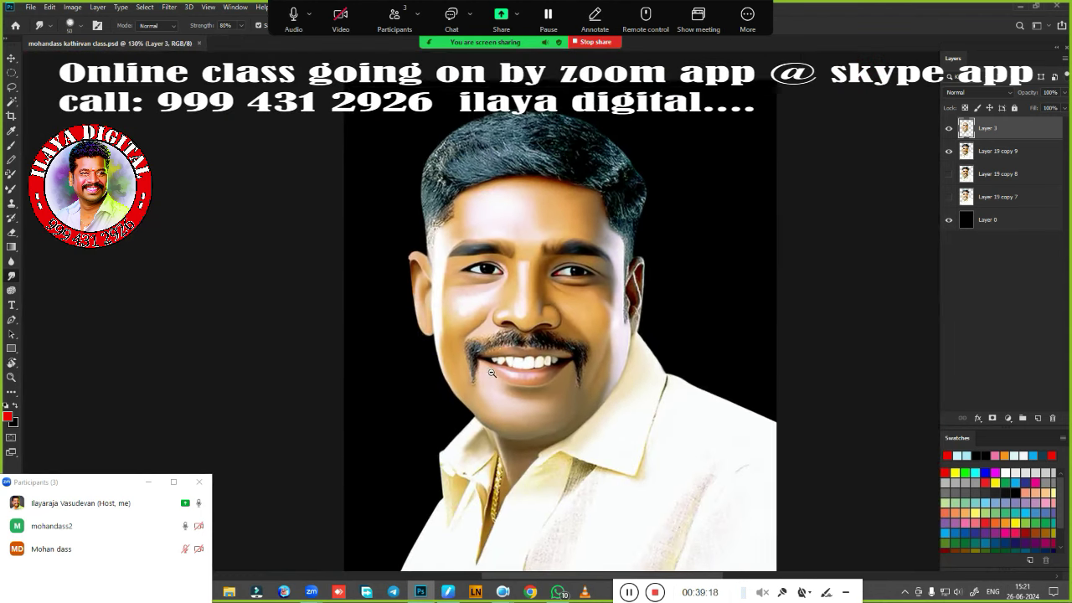
{"action": "left_click", "coordinate": [947, 128]}
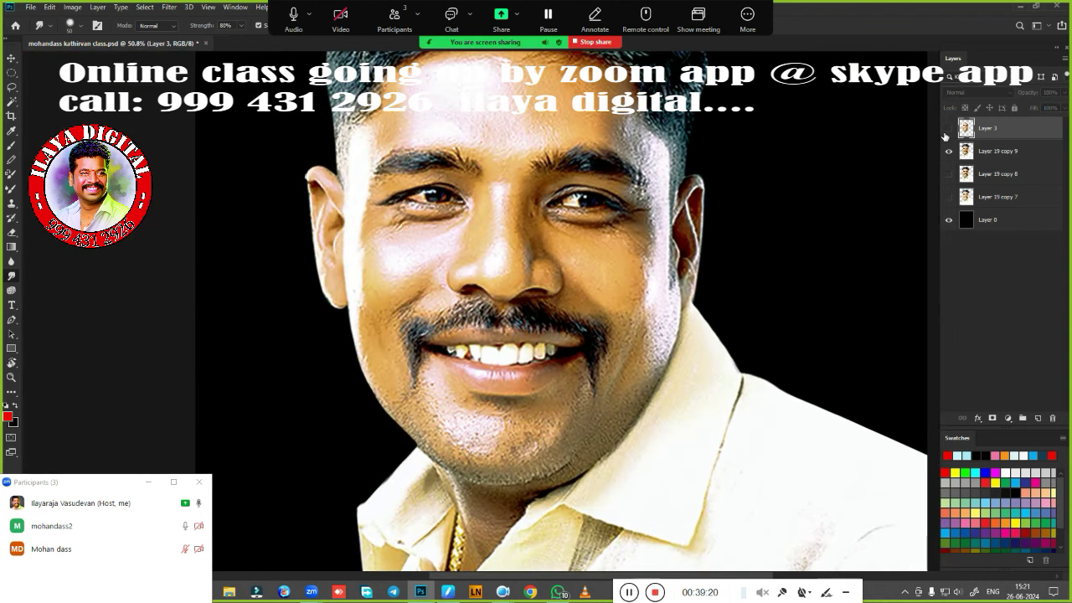
{"action": "left_click", "coordinate": [947, 129]}
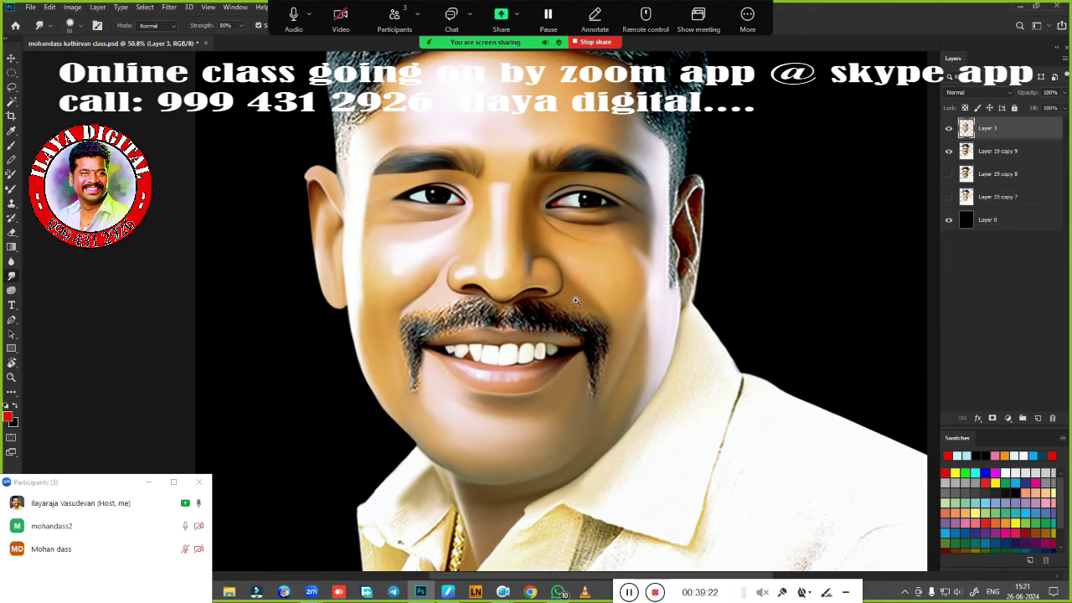
{"action": "mouse_move", "coordinate": [575, 300]}
{"action": "left_mouse_down"}
{"action": "mouse_move", "coordinate": [533, 310]}
{"action": "mouse_move", "coordinate": [555, 300]}
{"action": "mouse_move", "coordinate": [531, 328]}
{"action": "left_mouse_up"}
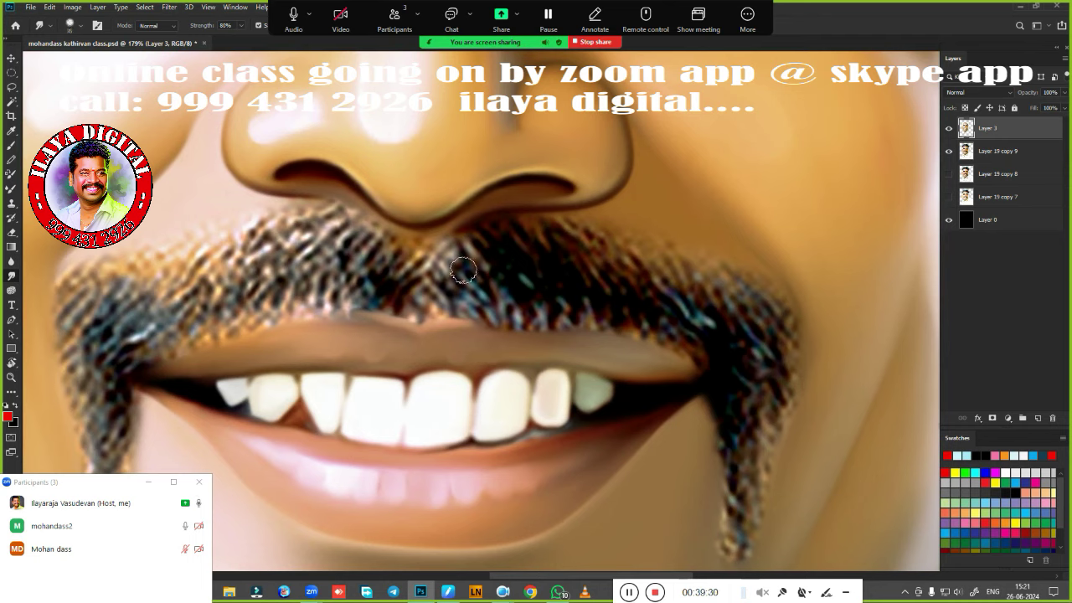
Smudge the moustache from its centre rightward, pulling the right tip down.
{"action": "mouse_move", "coordinate": [454, 266]}
{"action": "left_mouse_down"}
{"action": "mouse_move", "coordinate": [483, 278]}
{"action": "mouse_move", "coordinate": [462, 309]}
{"action": "left_mouse_up"}
{"action": "mouse_move", "coordinate": [457, 251]}
{"action": "left_mouse_down"}
{"action": "mouse_move", "coordinate": [470, 302]}
{"action": "mouse_move", "coordinate": [536, 301]}
{"action": "left_mouse_up"}
{"action": "left_click_drag", "start_coordinate": [502, 251], "coordinate": [559, 299]}
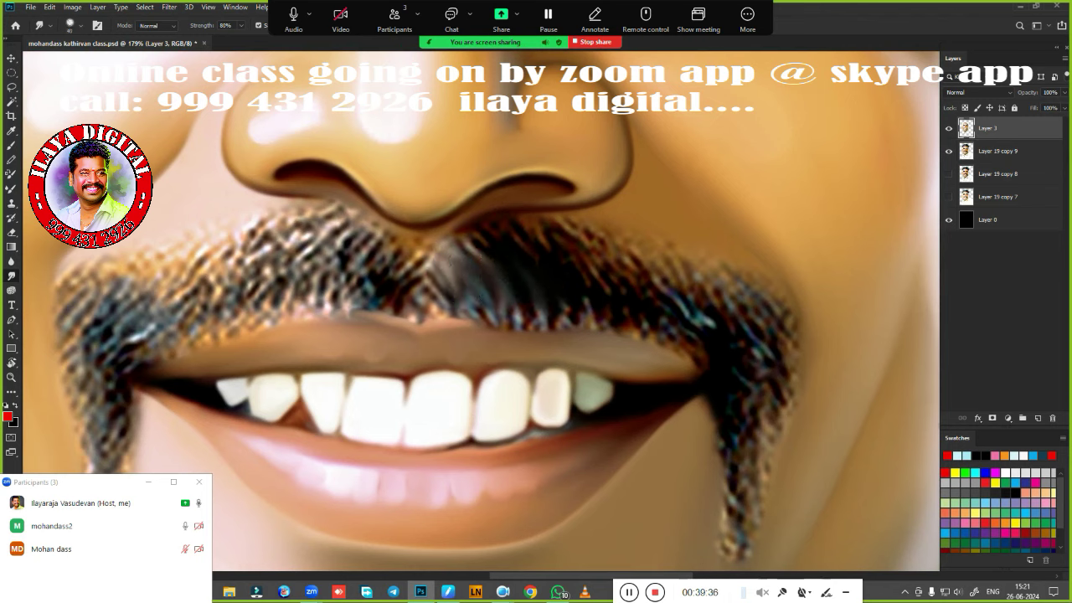
{"action": "mouse_move", "coordinate": [557, 263]}
{"action": "left_mouse_down"}
{"action": "mouse_move", "coordinate": [574, 280]}
{"action": "mouse_move", "coordinate": [608, 278]}
{"action": "mouse_move", "coordinate": [632, 314]}
{"action": "left_mouse_up"}
{"action": "mouse_move", "coordinate": [610, 256]}
{"action": "left_mouse_down"}
{"action": "mouse_move", "coordinate": [657, 327]}
{"action": "mouse_move", "coordinate": [678, 334]}
{"action": "left_mouse_up"}
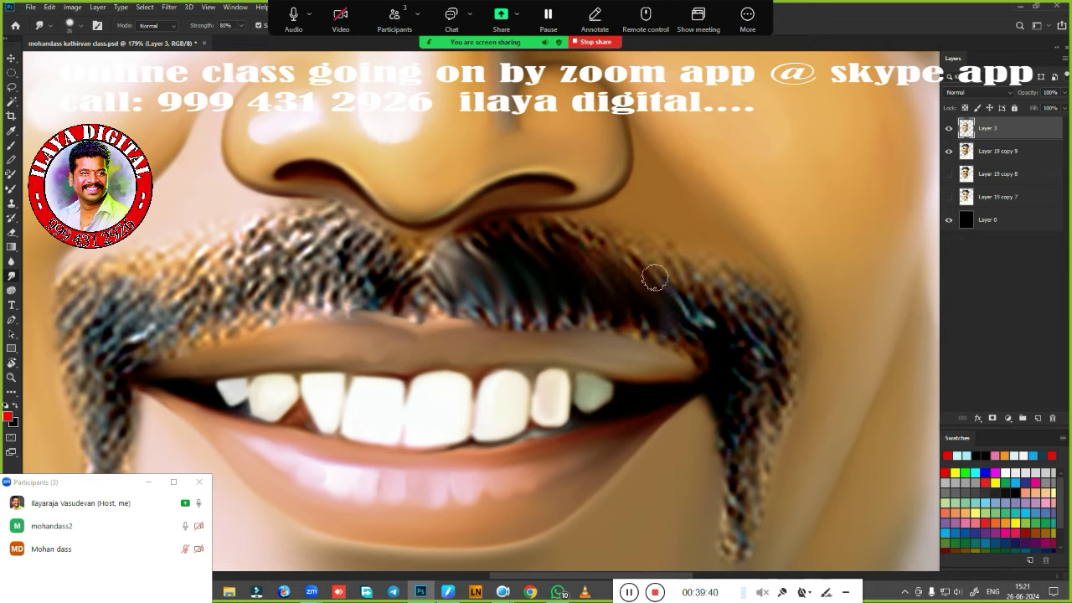
{"action": "mouse_move", "coordinate": [658, 275]}
{"action": "left_mouse_down"}
{"action": "mouse_move", "coordinate": [704, 339]}
{"action": "mouse_move", "coordinate": [721, 339]}
{"action": "left_mouse_up"}
{"action": "left_click_drag", "start_coordinate": [691, 284], "coordinate": [758, 365]}
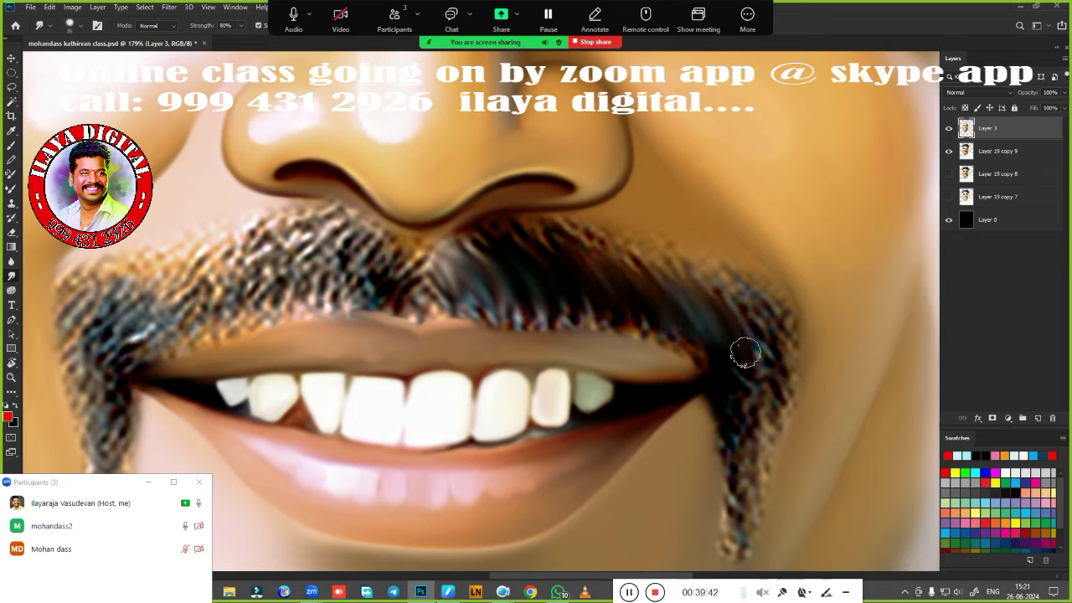
{"action": "left_click_drag", "start_coordinate": [737, 318], "coordinate": [761, 407]}
{"action": "left_click_drag", "start_coordinate": [754, 344], "coordinate": [761, 430]}
{"action": "left_click_drag", "start_coordinate": [748, 393], "coordinate": [721, 454]}
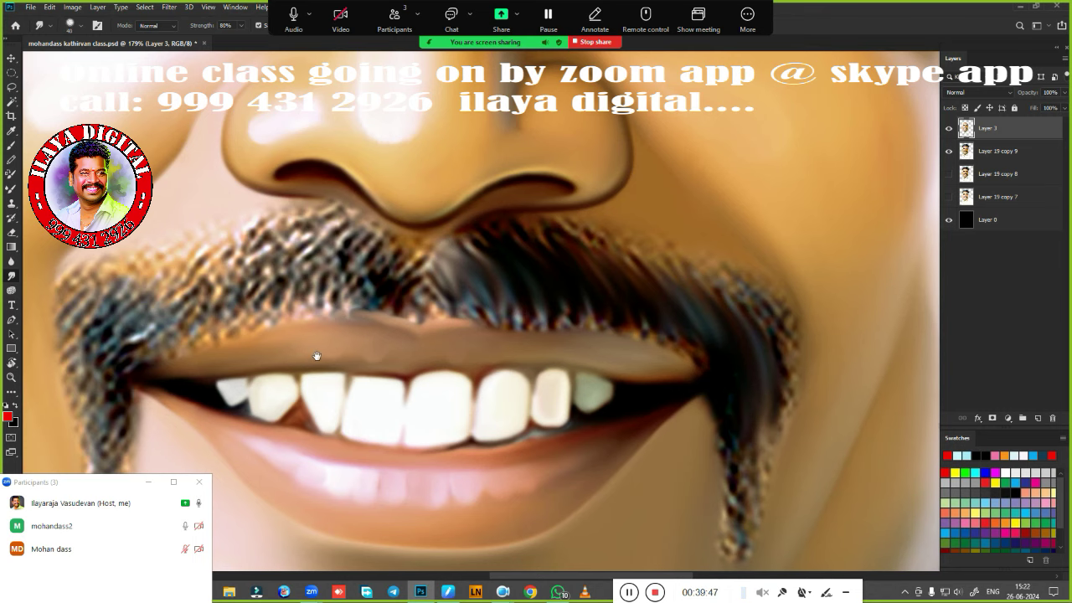
Pull the left moustache tip down and push the centre and right strands into flowing lines.
{"action": "left_click_drag", "start_coordinate": [315, 354], "coordinate": [420, 312]}
{"action": "mouse_move", "coordinate": [206, 286]}
{"action": "left_mouse_down"}
{"action": "mouse_move", "coordinate": [194, 335]}
{"action": "mouse_move", "coordinate": [230, 282]}
{"action": "mouse_move", "coordinate": [274, 307]}
{"action": "mouse_move", "coordinate": [402, 266]}
{"action": "mouse_move", "coordinate": [436, 243]}
{"action": "mouse_move", "coordinate": [502, 232]}
{"action": "mouse_move", "coordinate": [515, 251]}
{"action": "left_mouse_up"}
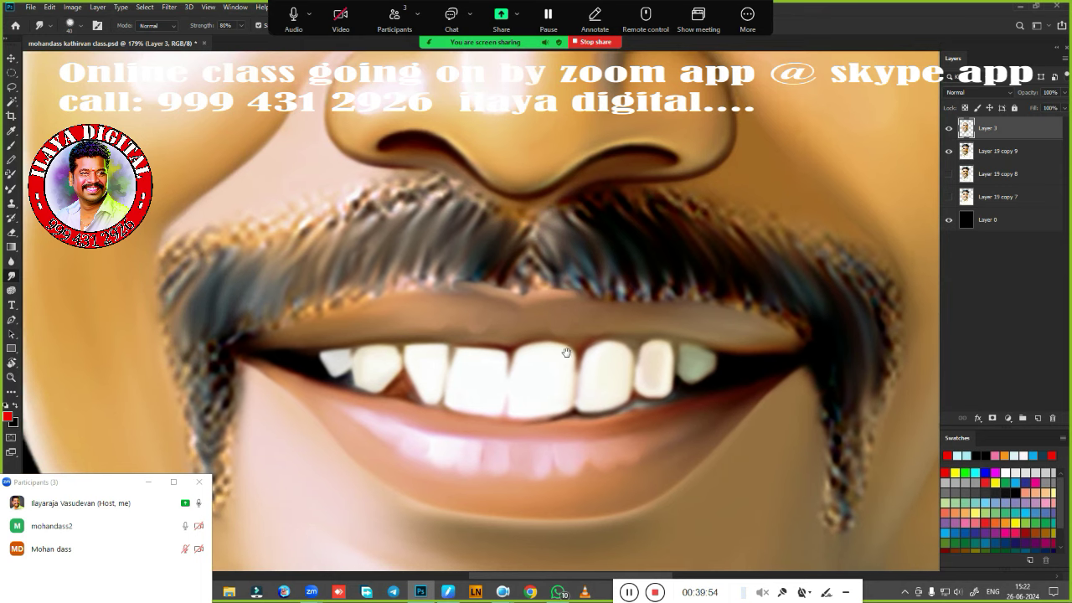
{"action": "left_click_drag", "start_coordinate": [567, 354], "coordinate": [471, 371]}
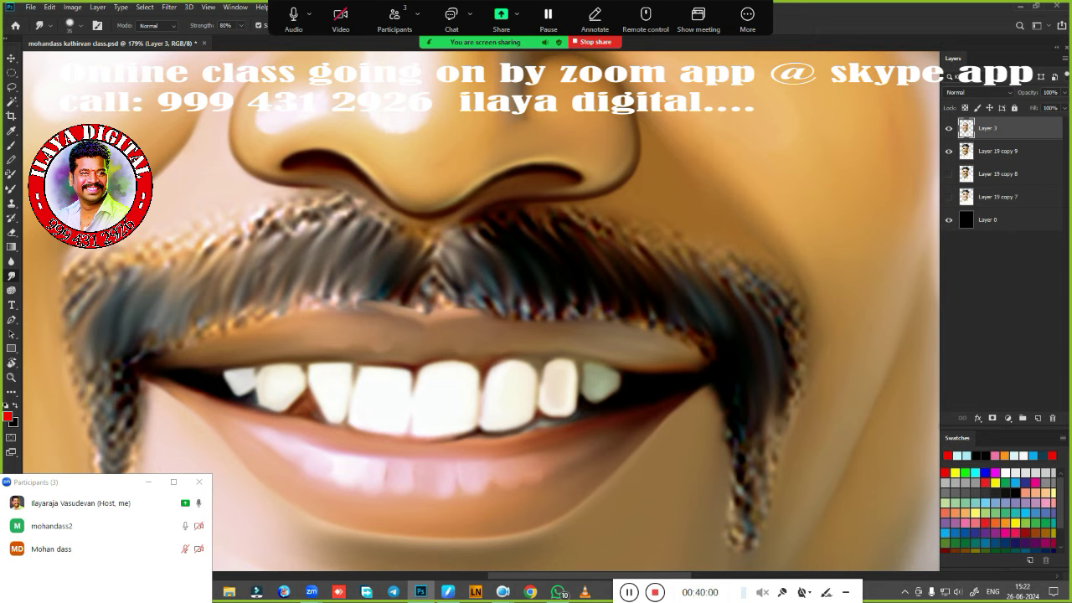
{"action": "mouse_move", "coordinate": [442, 245]}
{"action": "left_mouse_down"}
{"action": "mouse_move", "coordinate": [521, 252]}
{"action": "mouse_move", "coordinate": [526, 222]}
{"action": "mouse_move", "coordinate": [569, 234]}
{"action": "mouse_move", "coordinate": [584, 213]}
{"action": "mouse_move", "coordinate": [628, 245]}
{"action": "left_mouse_up"}
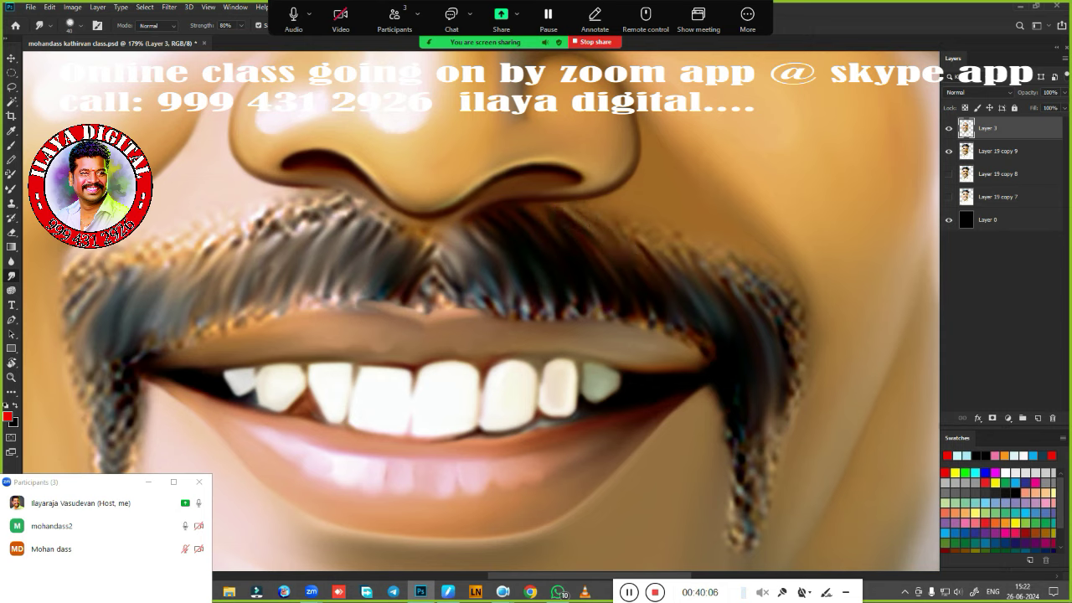
{"action": "mouse_move", "coordinate": [556, 213]}
{"action": "left_mouse_down"}
{"action": "mouse_move", "coordinate": [636, 251]}
{"action": "mouse_move", "coordinate": [637, 218]}
{"action": "mouse_move", "coordinate": [708, 234]}
{"action": "mouse_move", "coordinate": [767, 269]}
{"action": "mouse_move", "coordinate": [791, 335]}
{"action": "mouse_move", "coordinate": [794, 394]}
{"action": "mouse_move", "coordinate": [749, 504]}
{"action": "left_mouse_up"}
{"action": "left_click_drag", "start_coordinate": [808, 347], "coordinate": [808, 375]}
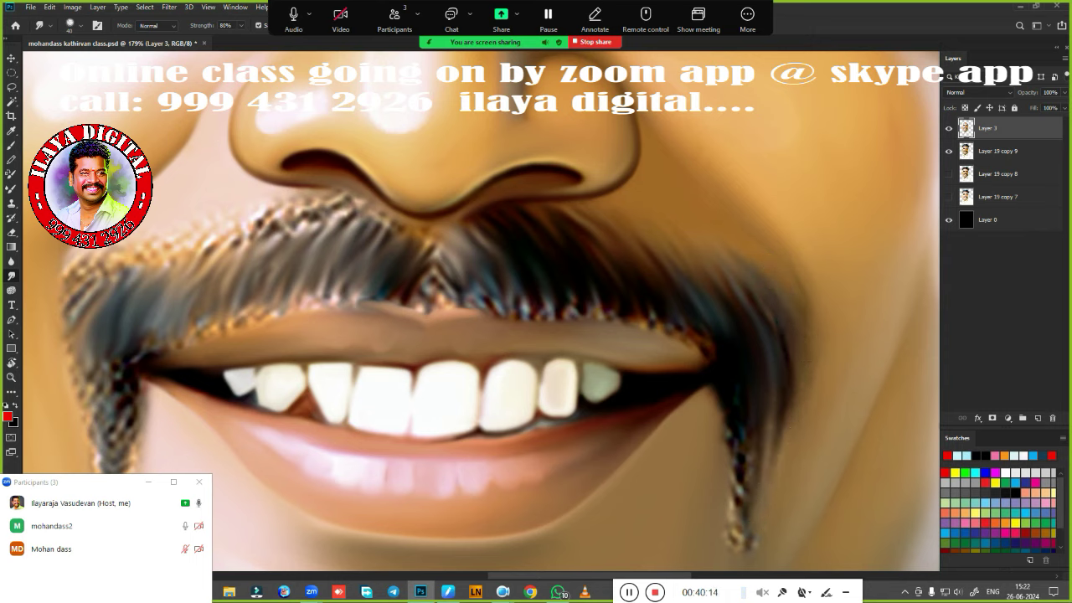
Blend the central strands toward the upper lip and taper the strand below the right mouth corner.
{"action": "mouse_move", "coordinate": [434, 247]}
{"action": "left_mouse_down"}
{"action": "mouse_move", "coordinate": [429, 303]}
{"action": "mouse_move", "coordinate": [473, 314]}
{"action": "left_mouse_up"}
{"action": "left_click_drag", "start_coordinate": [462, 268], "coordinate": [500, 330]}
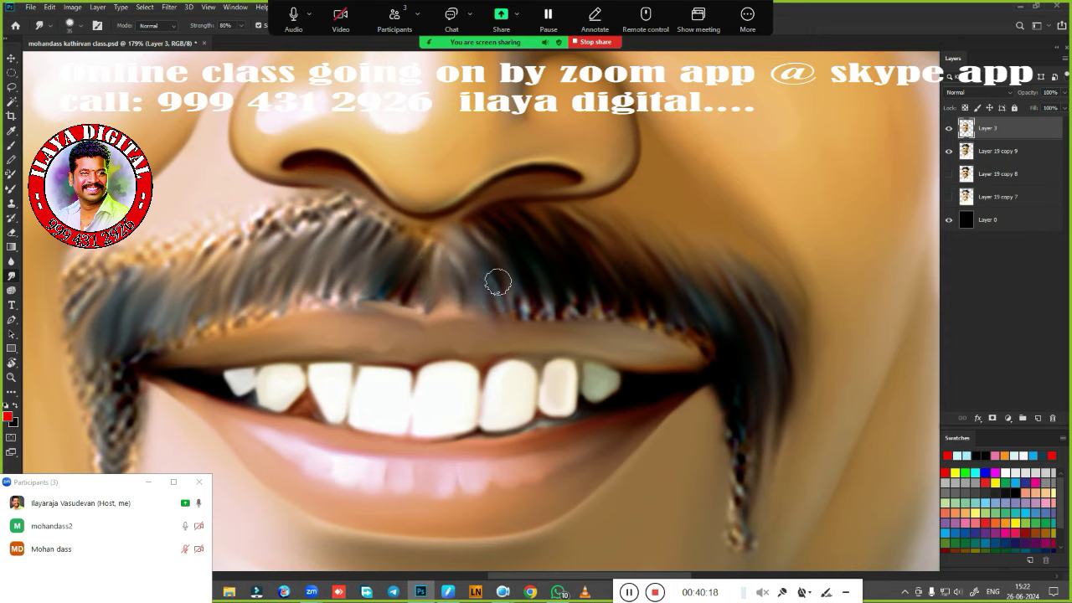
{"action": "mouse_move", "coordinate": [507, 277]}
{"action": "left_mouse_down"}
{"action": "mouse_move", "coordinate": [514, 330]}
{"action": "mouse_move", "coordinate": [545, 326]}
{"action": "left_mouse_up"}
{"action": "mouse_move", "coordinate": [540, 278]}
{"action": "left_mouse_down"}
{"action": "mouse_move", "coordinate": [569, 328]}
{"action": "mouse_move", "coordinate": [591, 327]}
{"action": "left_mouse_up"}
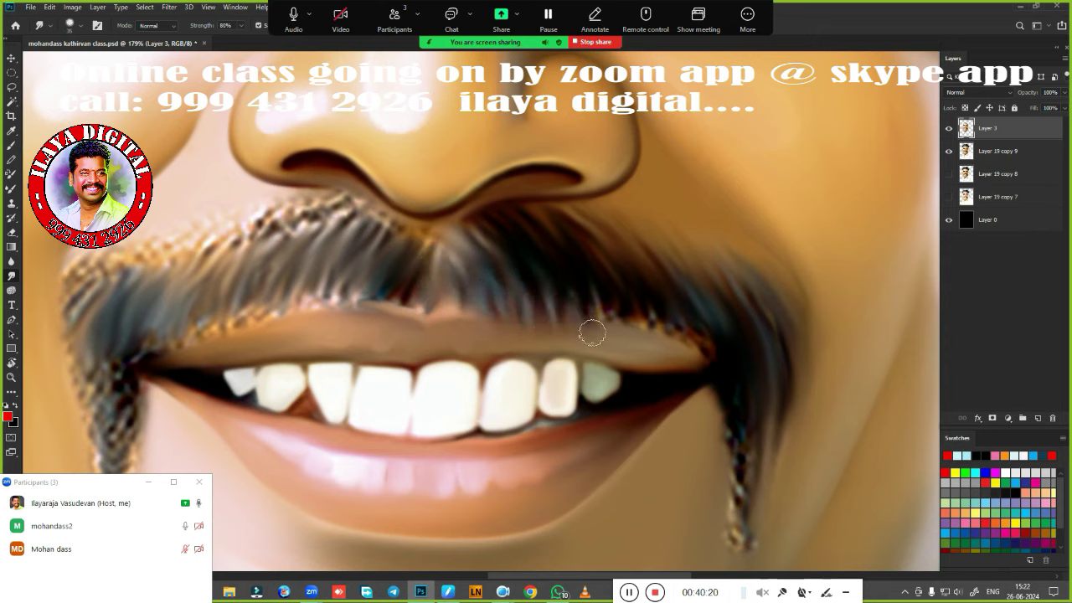
{"action": "left_click_drag", "start_coordinate": [582, 286], "coordinate": [601, 325]}
{"action": "mouse_move", "coordinate": [610, 284]}
{"action": "left_mouse_down"}
{"action": "mouse_move", "coordinate": [628, 335]}
{"action": "mouse_move", "coordinate": [645, 335]}
{"action": "left_mouse_up"}
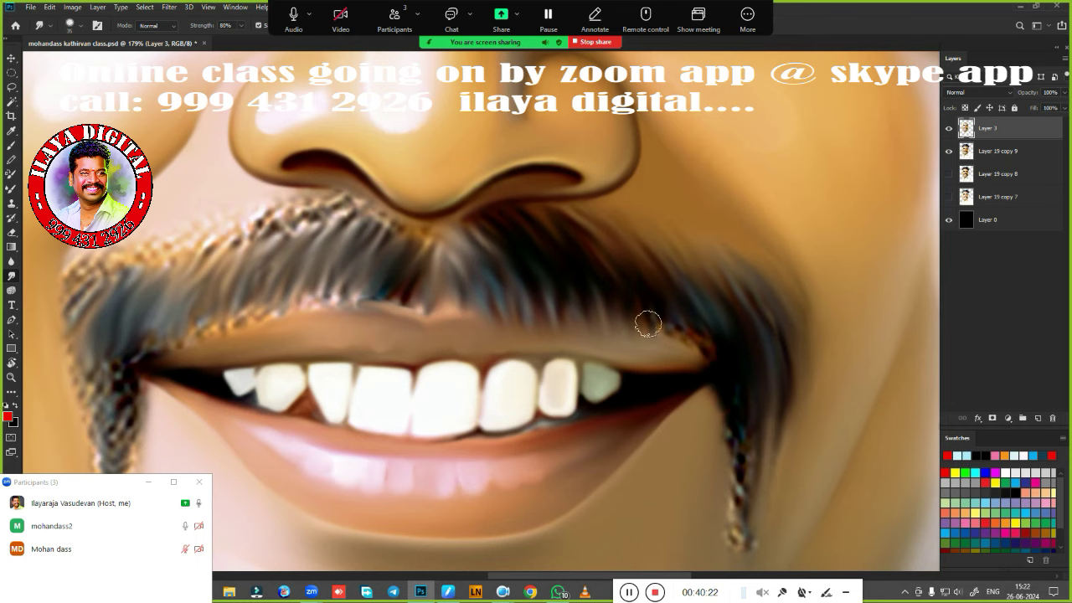
{"action": "mouse_move", "coordinate": [657, 289]}
{"action": "left_mouse_down"}
{"action": "mouse_move", "coordinate": [675, 352]}
{"action": "mouse_move", "coordinate": [701, 323]}
{"action": "mouse_move", "coordinate": [704, 249]}
{"action": "left_mouse_up"}
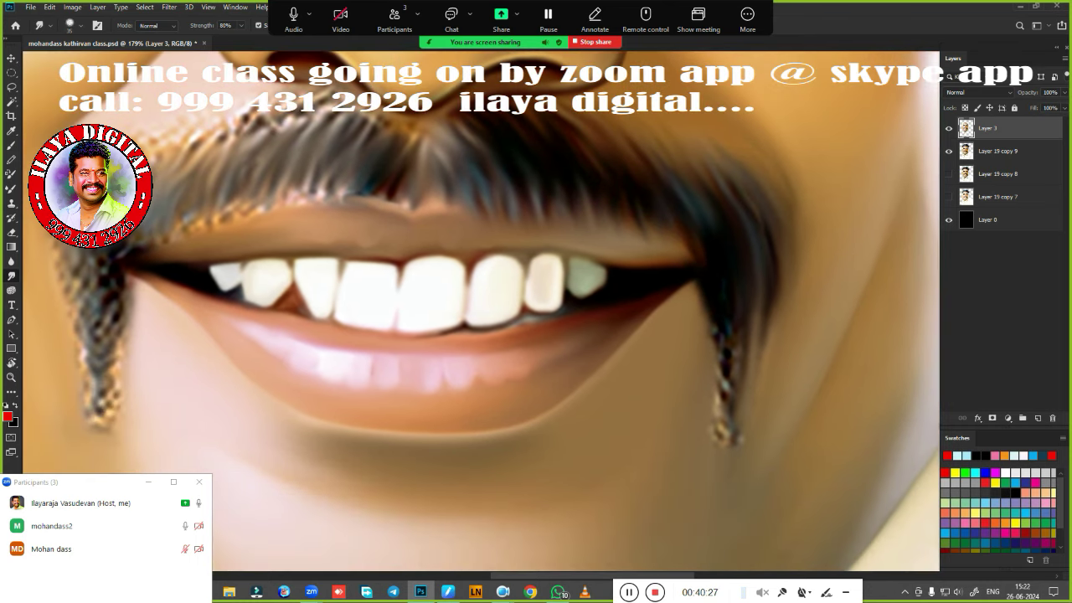
{"action": "mouse_move", "coordinate": [724, 319]}
{"action": "left_mouse_down"}
{"action": "mouse_move", "coordinate": [717, 419]}
{"action": "mouse_move", "coordinate": [731, 448]}
{"action": "left_mouse_up"}
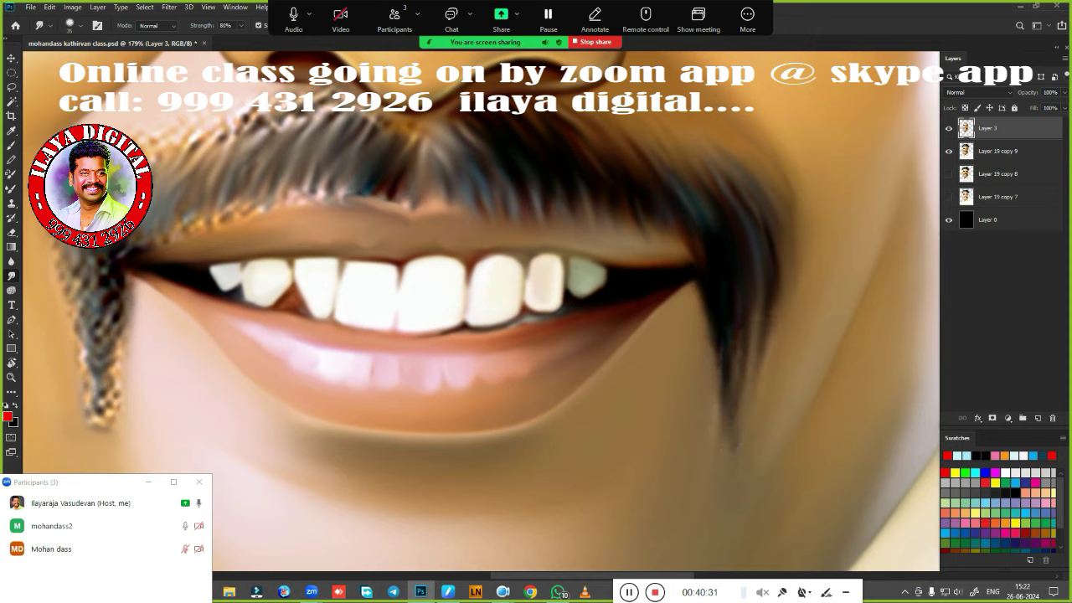
{"action": "left_click_drag", "start_coordinate": [723, 402], "coordinate": [718, 443]}
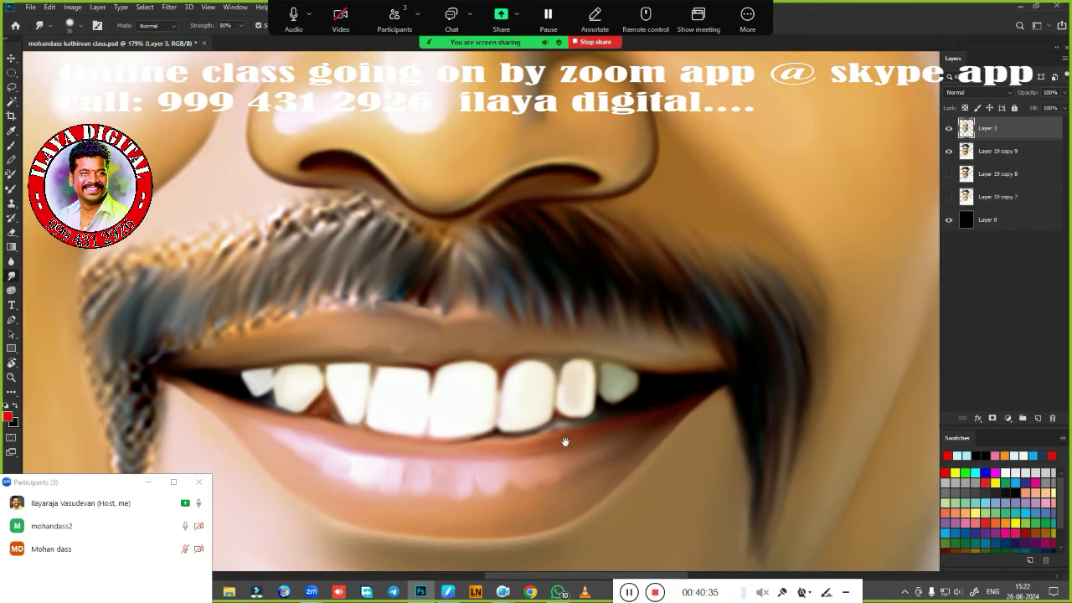
Soften the speckled left moustache edge, the lip corner and the hairs above the teeth.
{"action": "left_click_drag", "start_coordinate": [551, 341], "coordinate": [756, 418]}
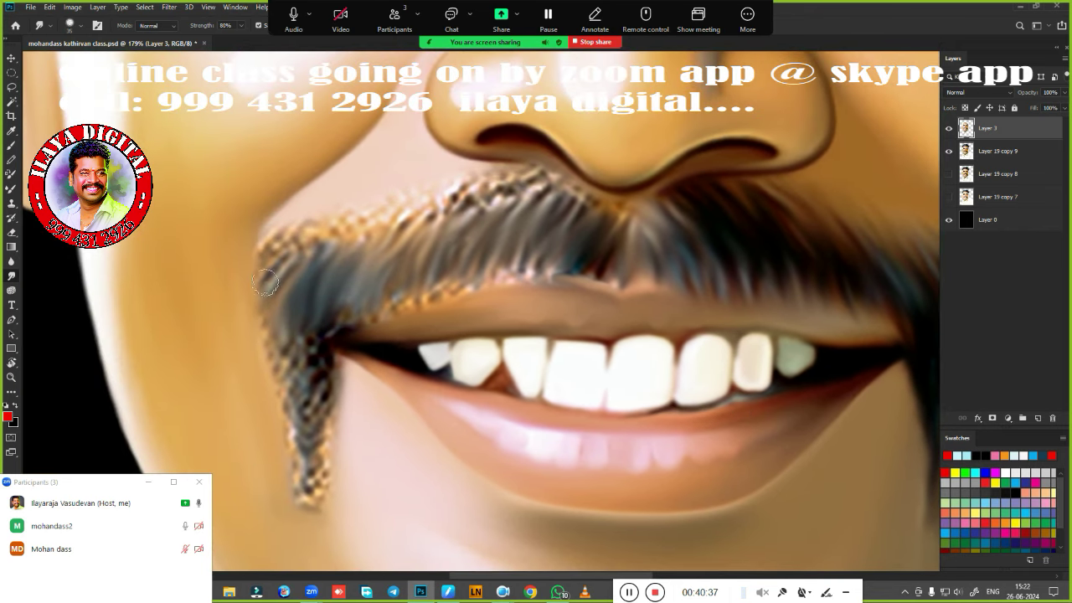
{"action": "mouse_move", "coordinate": [264, 283]}
{"action": "left_mouse_down"}
{"action": "mouse_move", "coordinate": [333, 239]}
{"action": "mouse_move", "coordinate": [550, 184]}
{"action": "mouse_move", "coordinate": [610, 219]}
{"action": "left_mouse_up"}
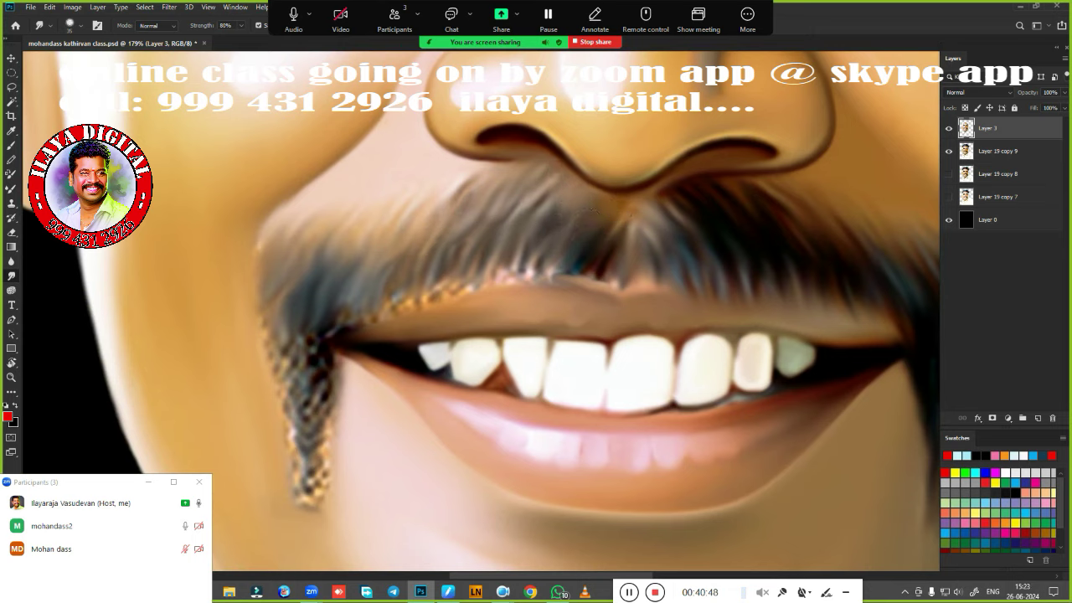
{"action": "mouse_move", "coordinate": [268, 247]}
{"action": "left_mouse_down"}
{"action": "mouse_move", "coordinate": [261, 308]}
{"action": "mouse_move", "coordinate": [285, 411]}
{"action": "left_mouse_up"}
{"action": "mouse_move", "coordinate": [289, 323]}
{"action": "left_mouse_down"}
{"action": "mouse_move", "coordinate": [318, 455]}
{"action": "mouse_move", "coordinate": [314, 494]}
{"action": "mouse_move", "coordinate": [287, 407]}
{"action": "mouse_move", "coordinate": [306, 494]}
{"action": "mouse_move", "coordinate": [334, 382]}
{"action": "mouse_move", "coordinate": [324, 492]}
{"action": "left_mouse_up"}
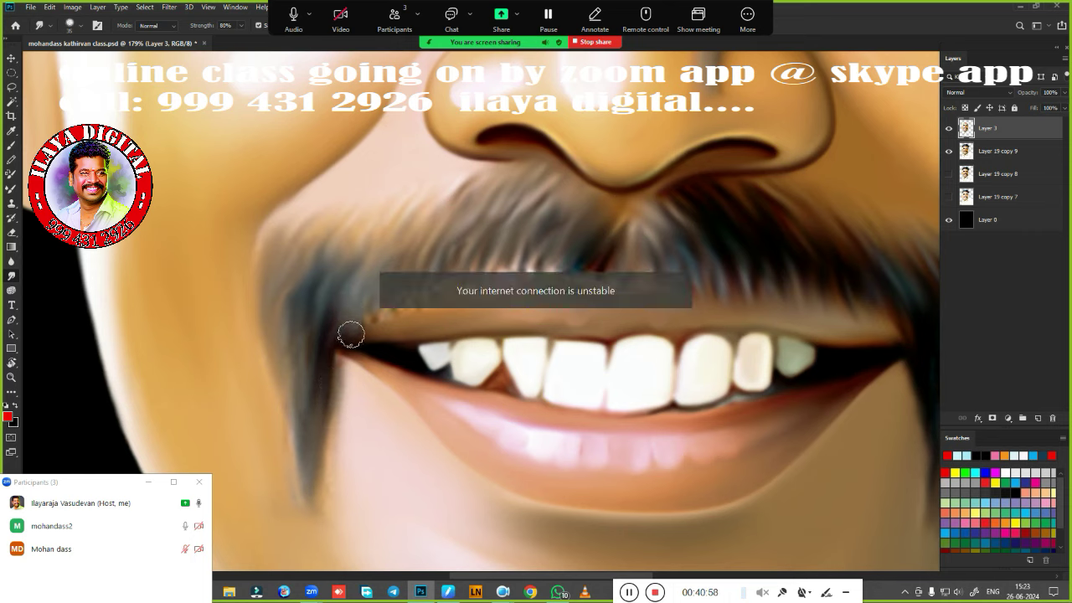
{"action": "left_click_drag", "start_coordinate": [343, 321], "coordinate": [371, 327]}
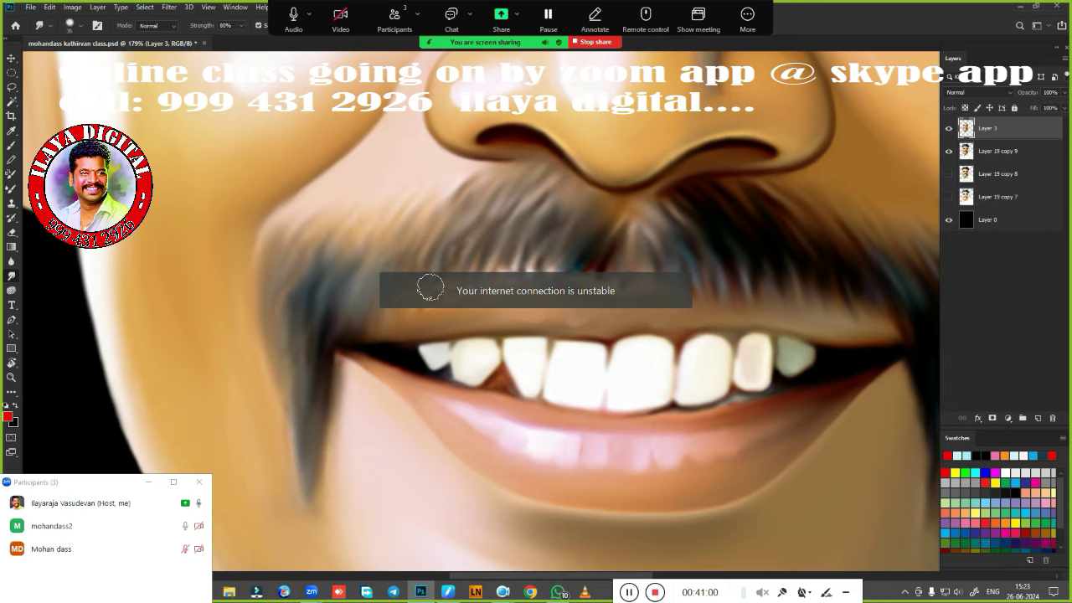
{"action": "mouse_move", "coordinate": [485, 254]}
{"action": "left_mouse_down"}
{"action": "mouse_move", "coordinate": [557, 289]}
{"action": "mouse_move", "coordinate": [584, 242]}
{"action": "mouse_move", "coordinate": [574, 270]}
{"action": "mouse_move", "coordinate": [609, 289]}
{"action": "mouse_move", "coordinate": [653, 277]}
{"action": "mouse_move", "coordinate": [634, 318]}
{"action": "left_mouse_up"}
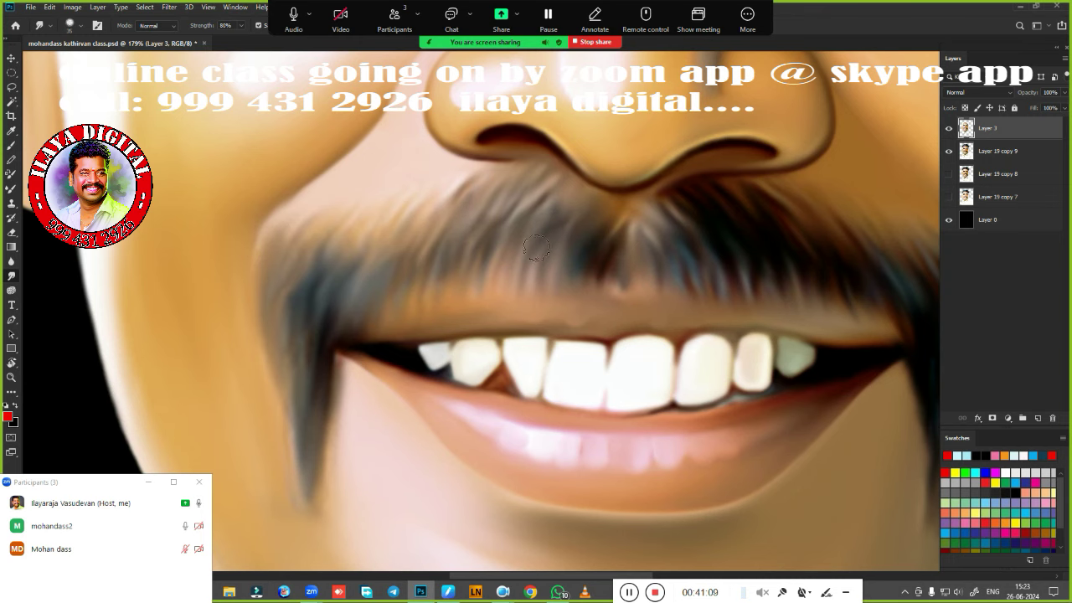
Zoom out to about 39.6% so the full portrait fits the window.
{"action": "scroll", "coordinate": [576, 404], "scroll_direction": "down", "scroll_amount": 3}
{"action": "scroll", "coordinate": [536, 385], "scroll_direction": "down", "scroll_amount": 3}
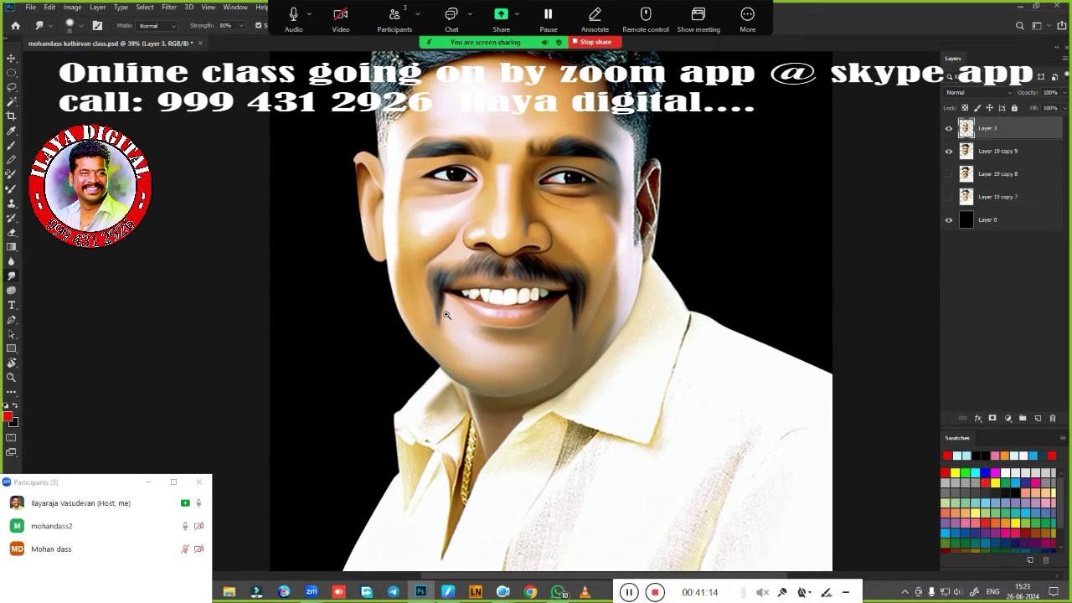
{"action": "scroll", "coordinate": [446, 315], "scroll_direction": "up", "scroll_amount": 3}
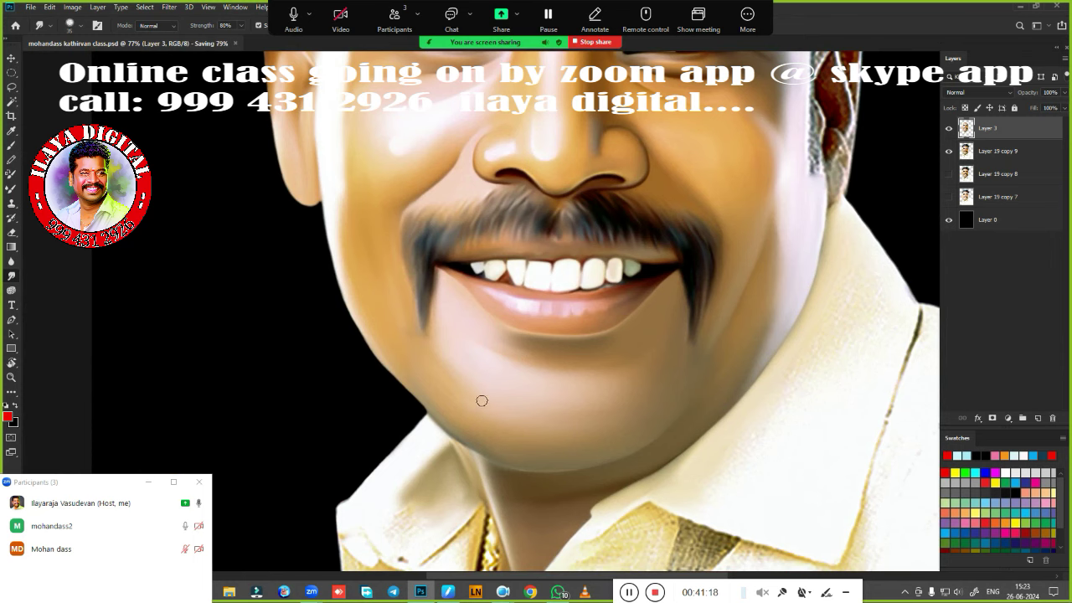
{"action": "scroll", "coordinate": [496, 360], "scroll_direction": "down", "scroll_amount": 2}
{"action": "scroll", "coordinate": [490, 362], "scroll_direction": "down", "scroll_amount": 2}
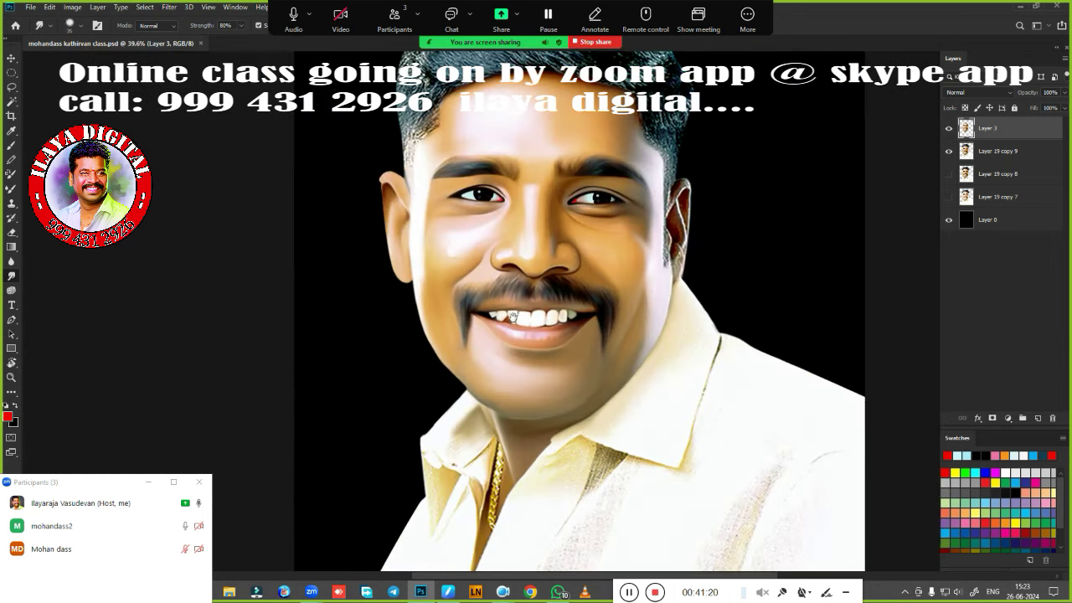
{"action": "scroll", "coordinate": [480, 365], "scroll_direction": "down", "scroll_amount": 1}
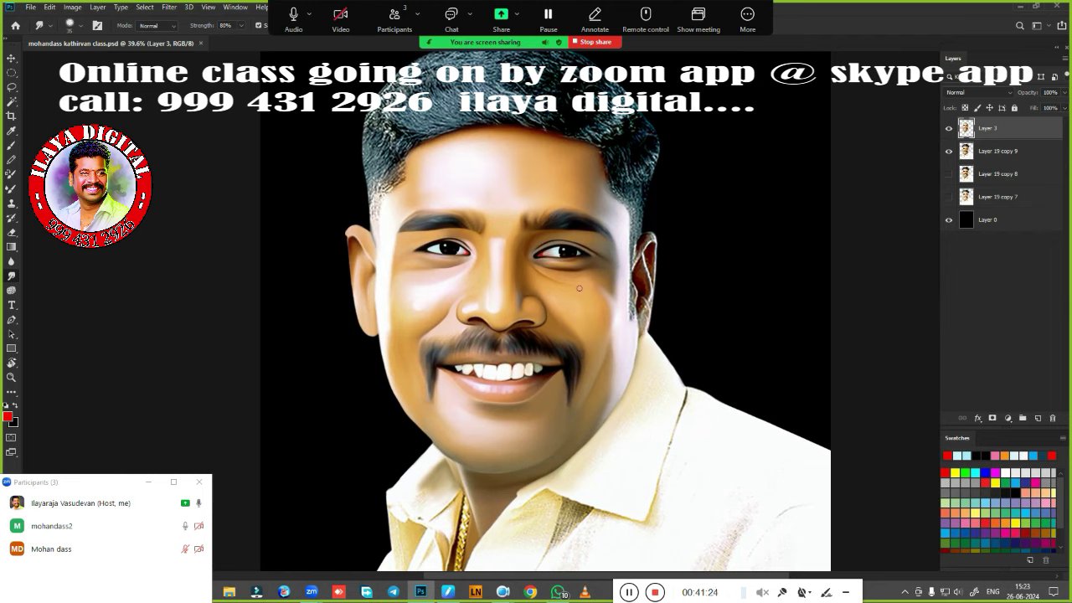
{"action": "left_click", "coordinate": [482, 596]}
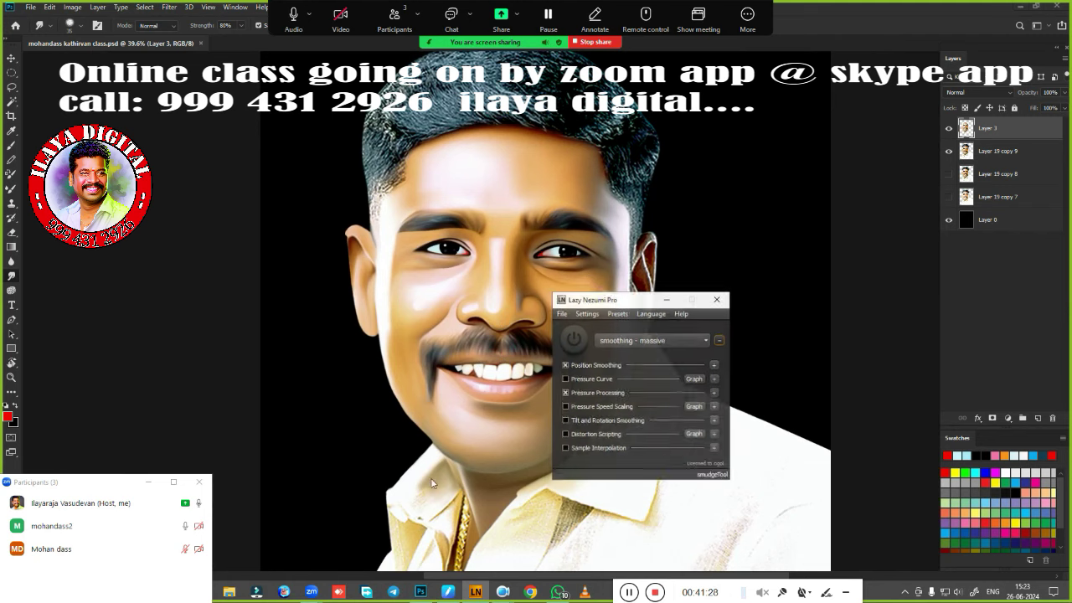
{"action": "left_click", "coordinate": [668, 295]}
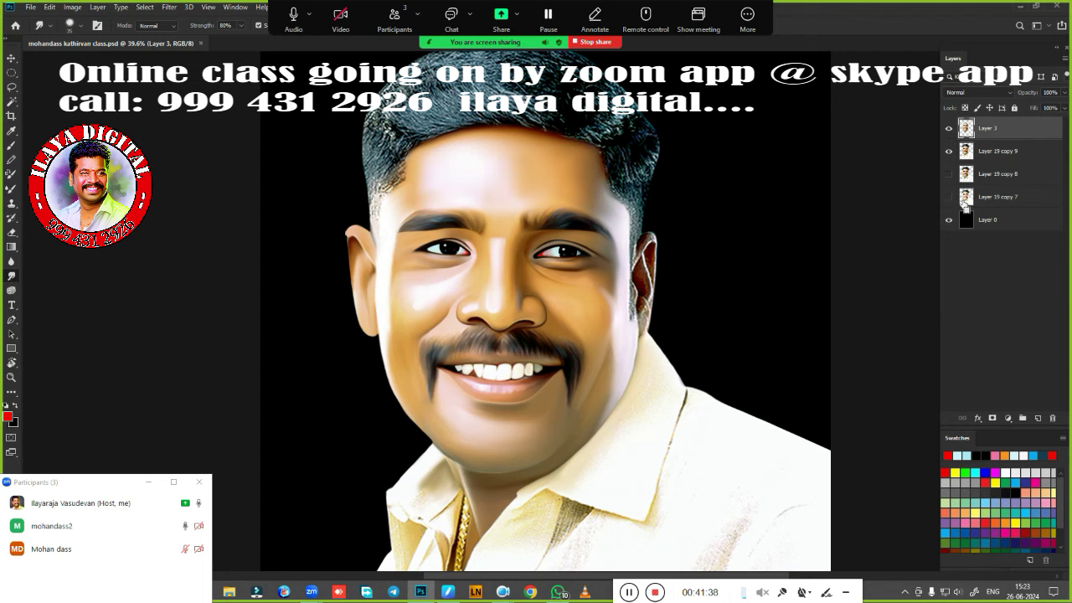
Zoom to 91% and smear the collar edge below the ear.
{"action": "scroll", "coordinate": [706, 285], "scroll_direction": "up", "scroll_amount": 5}
{"action": "scroll", "coordinate": [681, 254], "scroll_direction": "down", "scroll_amount": 3}
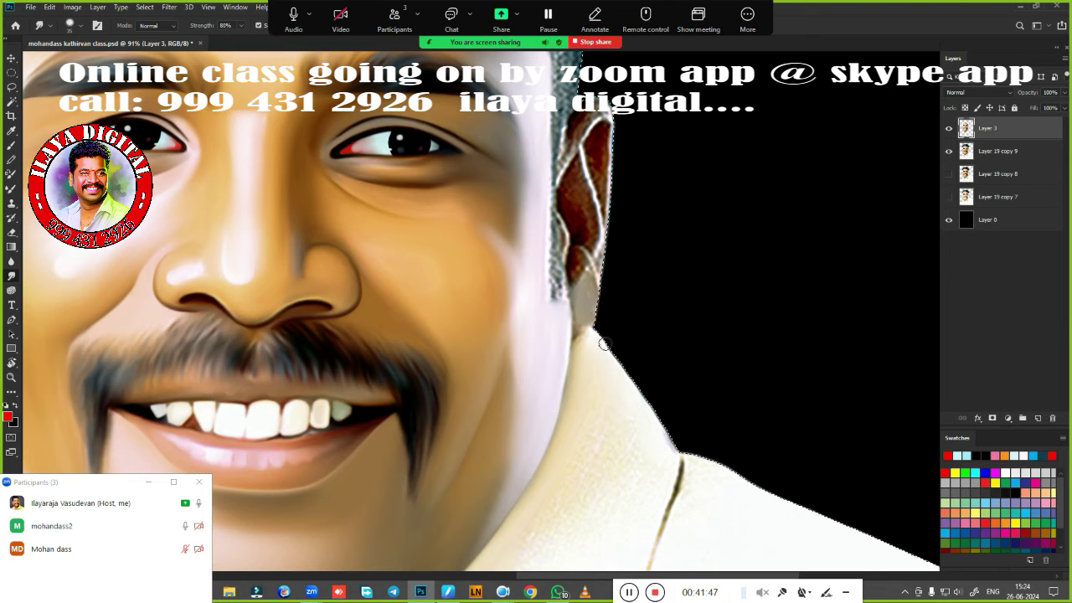
{"action": "left_click_drag", "start_coordinate": [603, 344], "coordinate": [641, 396]}
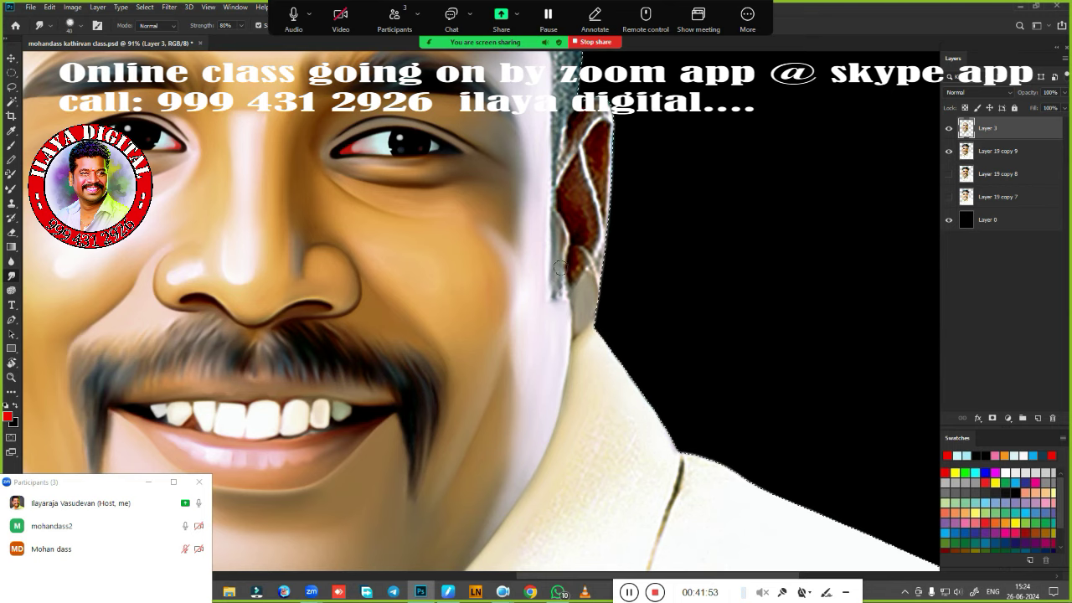
Darken and smooth the bright streaks along the ear edges and lobe.
{"action": "scroll", "coordinate": [554, 251], "scroll_direction": "up", "scroll_amount": 3}
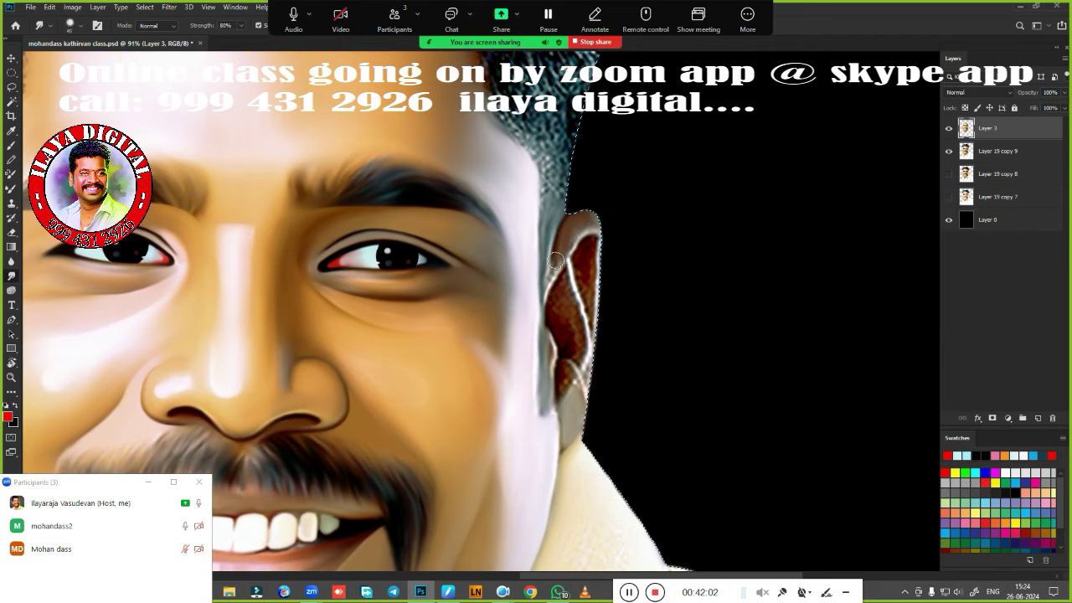
{"action": "left_click_drag", "start_coordinate": [555, 260], "coordinate": [550, 323]}
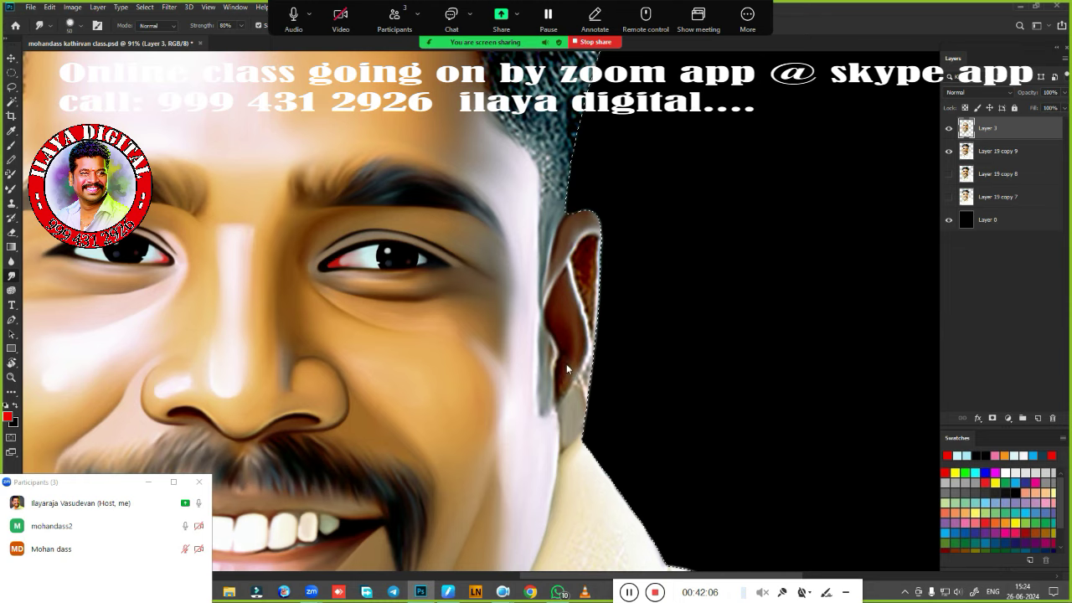
{"action": "left_click_drag", "start_coordinate": [560, 373], "coordinate": [558, 402]}
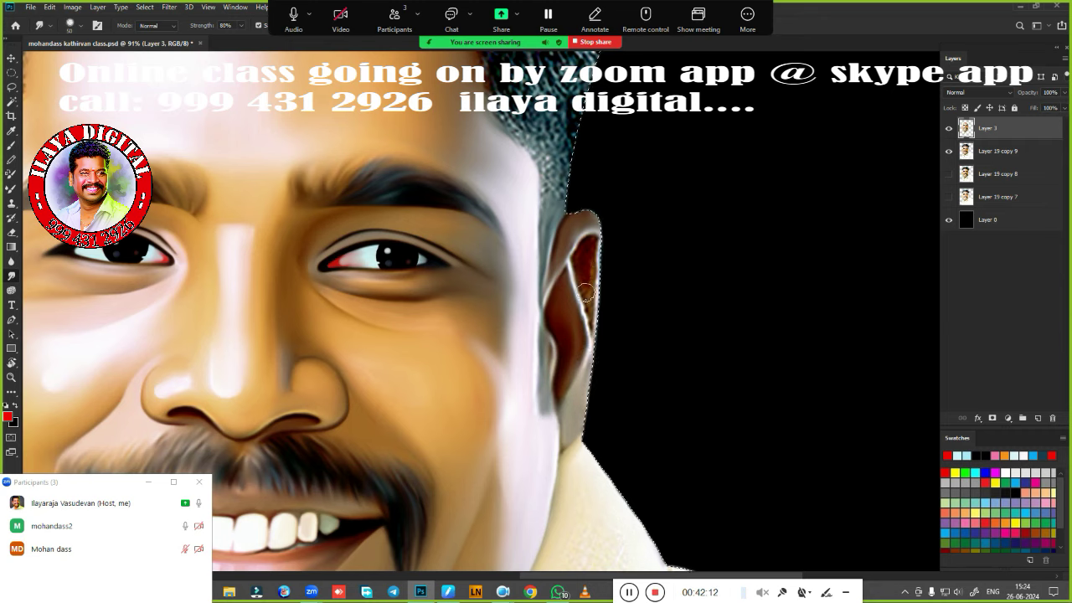
{"action": "left_click_drag", "start_coordinate": [585, 291], "coordinate": [594, 350]}
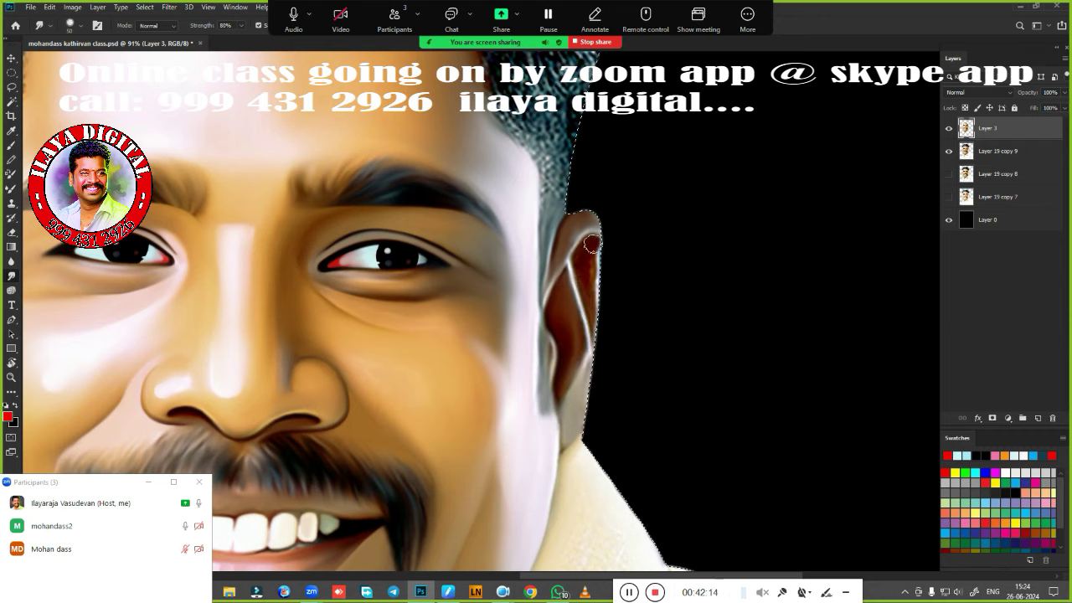
{"action": "left_click_drag", "start_coordinate": [592, 273], "coordinate": [597, 360]}
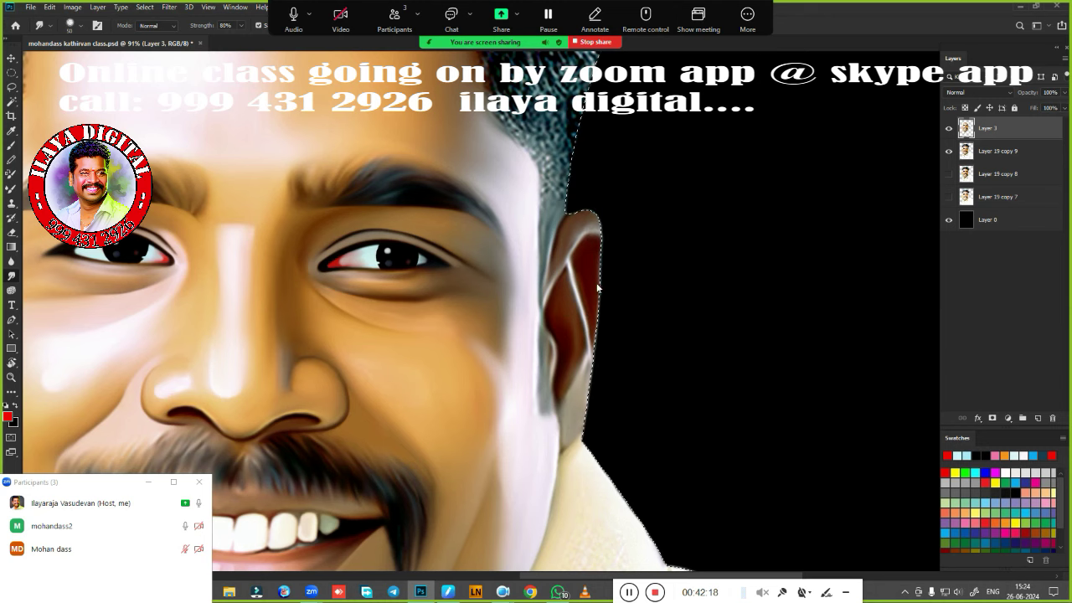
{"action": "scroll", "coordinate": [636, 277], "scroll_direction": "down", "scroll_amount": 3}
{"action": "scroll", "coordinate": [637, 276], "scroll_direction": "up", "scroll_amount": 1}
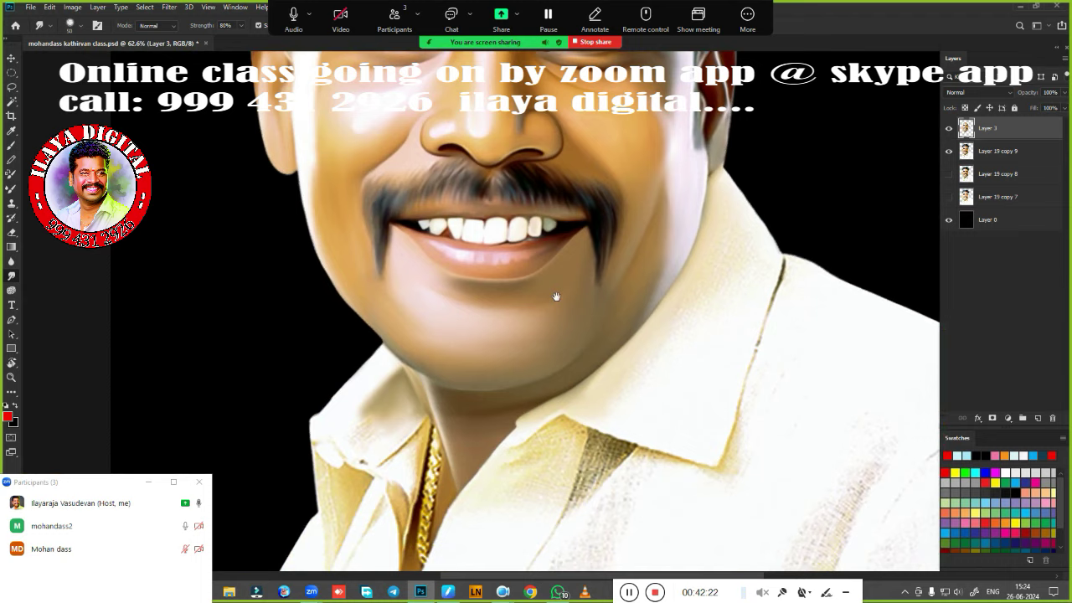
Zoom to 89.7% and smudge the right temple hair into darker, smooth strokes.
{"action": "left_click_drag", "start_coordinate": [636, 276], "coordinate": [564, 425]}
{"action": "scroll", "coordinate": [544, 377], "scroll_direction": "up", "scroll_amount": 1}
{"action": "scroll", "coordinate": [528, 419], "scroll_direction": "up", "scroll_amount": 3}
{"action": "scroll", "coordinate": [524, 360], "scroll_direction": "up", "scroll_amount": 2}
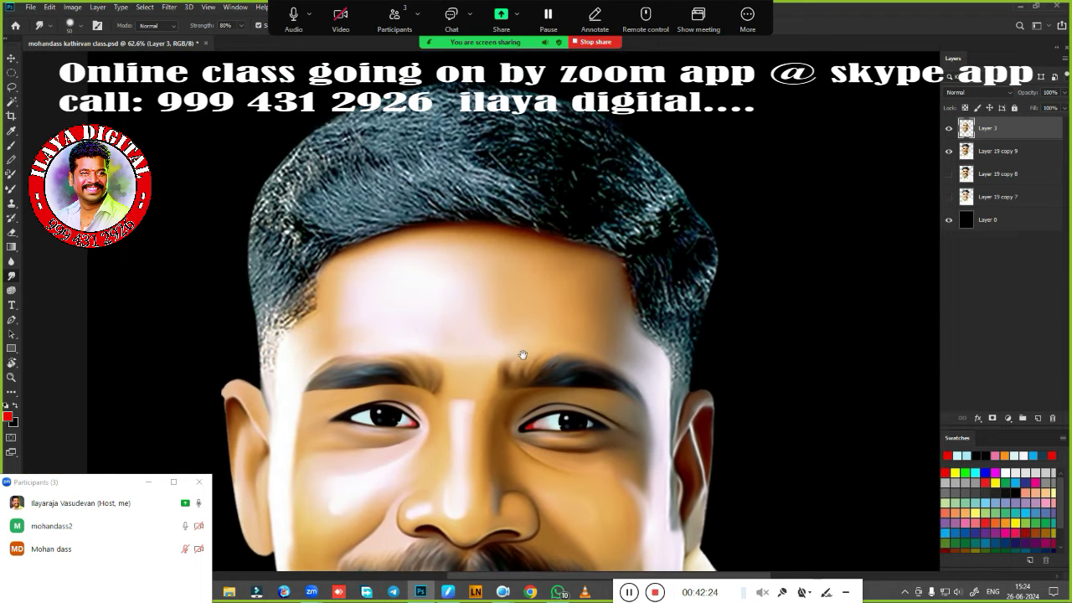
{"action": "scroll", "coordinate": [535, 326], "scroll_direction": "up", "scroll_amount": 2}
{"action": "mouse_move", "coordinate": [548, 323]}
{"action": "left_mouse_down"}
{"action": "mouse_move", "coordinate": [545, 375]}
{"action": "mouse_move", "coordinate": [471, 307]}
{"action": "mouse_move", "coordinate": [509, 326]}
{"action": "mouse_move", "coordinate": [469, 299]}
{"action": "left_mouse_up"}
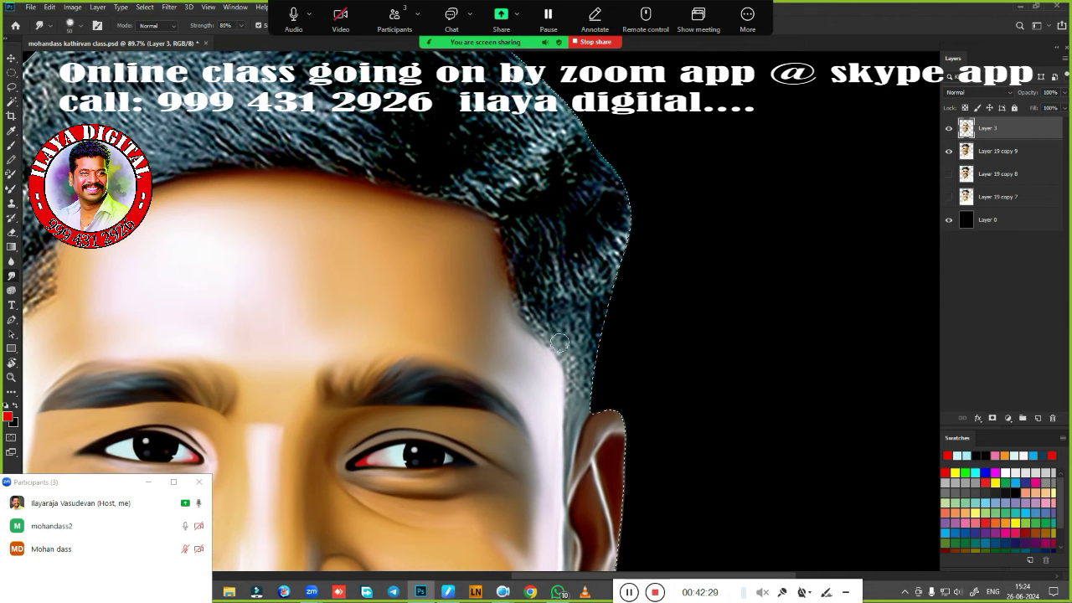
{"action": "mouse_move", "coordinate": [535, 224]}
{"action": "left_mouse_down"}
{"action": "mouse_move", "coordinate": [545, 249]}
{"action": "mouse_move", "coordinate": [558, 242]}
{"action": "mouse_move", "coordinate": [555, 204]}
{"action": "mouse_move", "coordinate": [587, 216]}
{"action": "mouse_move", "coordinate": [612, 210]}
{"action": "mouse_move", "coordinate": [593, 174]}
{"action": "left_mouse_up"}
{"action": "left_click_drag", "start_coordinate": [609, 220], "coordinate": [620, 216]}
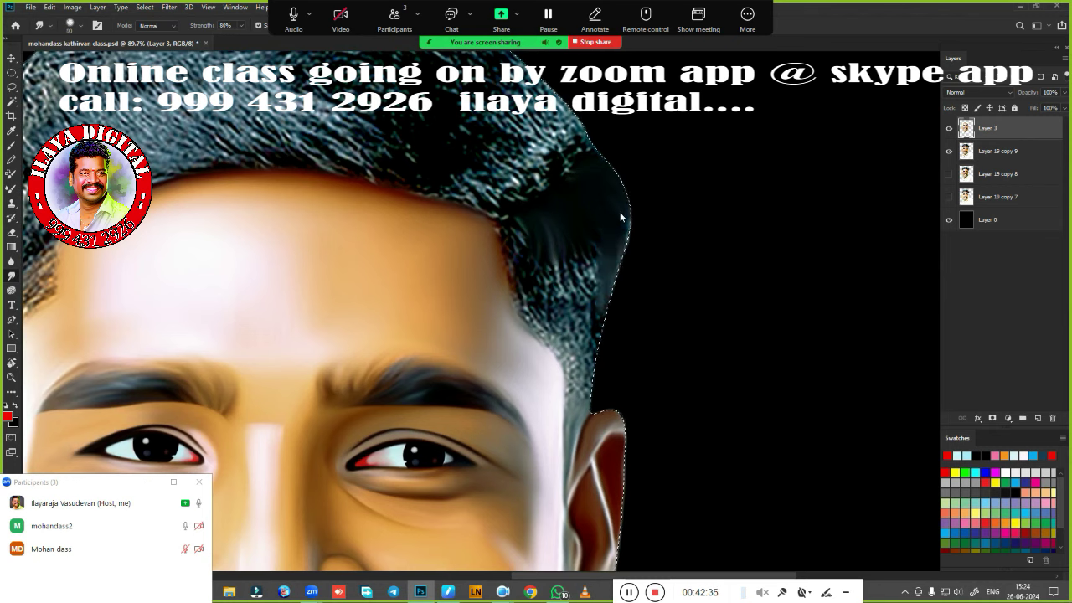
{"action": "mouse_move", "coordinate": [531, 263]}
{"action": "left_mouse_down"}
{"action": "mouse_move", "coordinate": [509, 246]}
{"action": "mouse_move", "coordinate": [509, 292]}
{"action": "mouse_move", "coordinate": [529, 277]}
{"action": "mouse_move", "coordinate": [567, 326]}
{"action": "mouse_move", "coordinate": [572, 242]}
{"action": "mouse_move", "coordinate": [600, 275]}
{"action": "mouse_move", "coordinate": [593, 251]}
{"action": "mouse_move", "coordinate": [569, 277]}
{"action": "mouse_move", "coordinate": [533, 228]}
{"action": "mouse_move", "coordinate": [586, 313]}
{"action": "mouse_move", "coordinate": [601, 365]}
{"action": "mouse_move", "coordinate": [552, 355]}
{"action": "mouse_move", "coordinate": [567, 342]}
{"action": "mouse_move", "coordinate": [581, 395]}
{"action": "mouse_move", "coordinate": [571, 419]}
{"action": "mouse_move", "coordinate": [556, 334]}
{"action": "mouse_move", "coordinate": [546, 360]}
{"action": "mouse_move", "coordinate": [566, 405]}
{"action": "mouse_move", "coordinate": [559, 373]}
{"action": "left_mouse_up"}
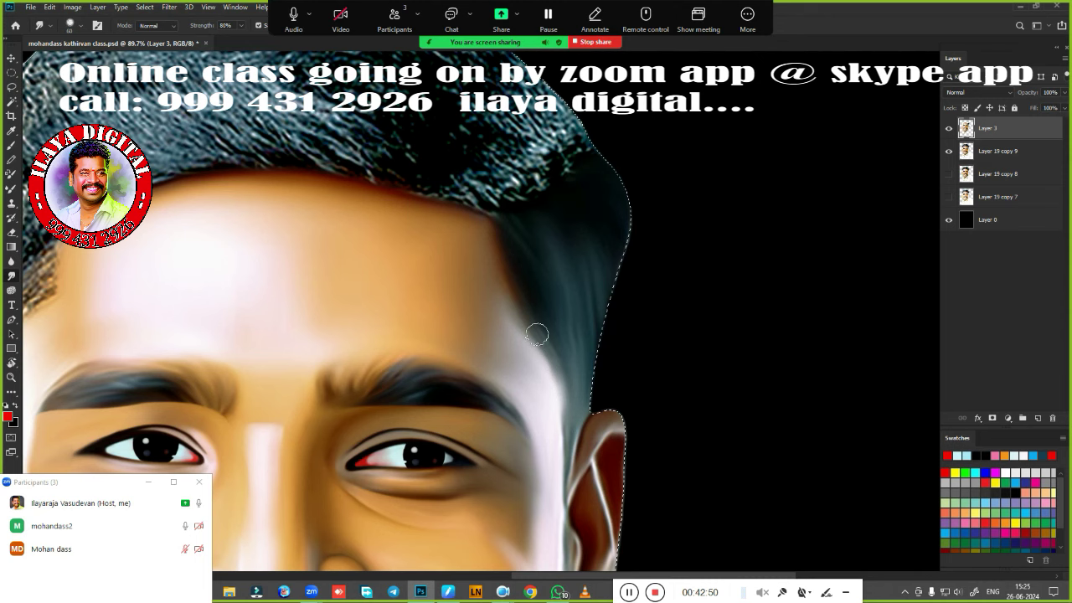
{"action": "mouse_move", "coordinate": [476, 245]}
{"action": "left_mouse_down"}
{"action": "mouse_move", "coordinate": [634, 308]}
{"action": "mouse_move", "coordinate": [702, 354]}
{"action": "left_mouse_up"}
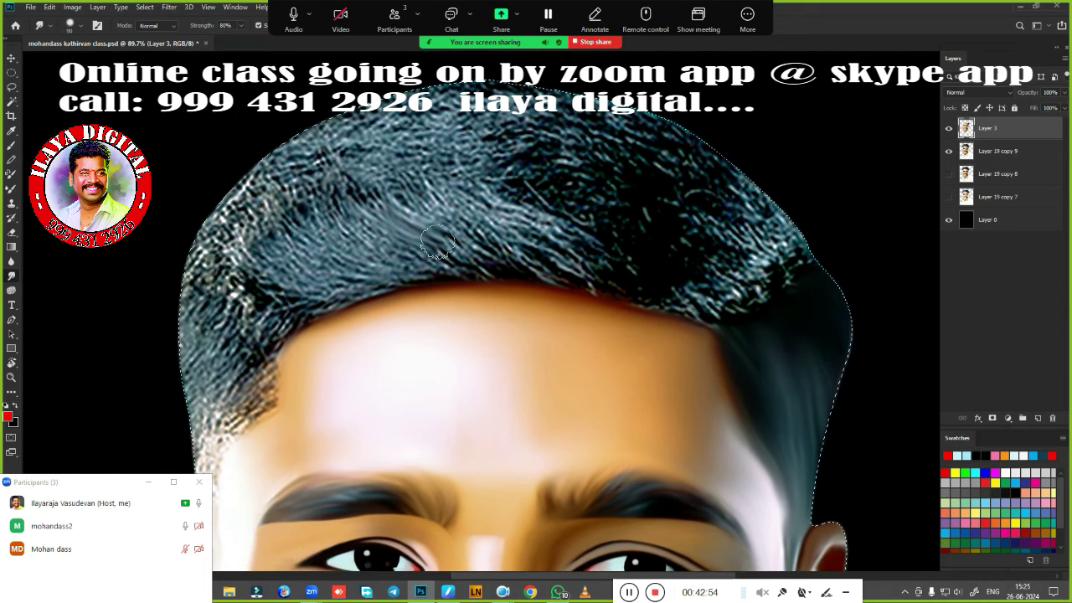
Smear the hair above the forehead and the left hairline into smooth streaks.
{"action": "mouse_move", "coordinate": [437, 243]}
{"action": "left_mouse_down"}
{"action": "mouse_move", "coordinate": [556, 262]}
{"action": "mouse_move", "coordinate": [586, 251]}
{"action": "mouse_move", "coordinate": [602, 274]}
{"action": "mouse_move", "coordinate": [567, 240]}
{"action": "mouse_move", "coordinate": [639, 235]}
{"action": "mouse_move", "coordinate": [669, 256]}
{"action": "mouse_move", "coordinate": [697, 256]}
{"action": "mouse_move", "coordinate": [692, 226]}
{"action": "mouse_move", "coordinate": [818, 249]}
{"action": "mouse_move", "coordinate": [765, 282]}
{"action": "mouse_move", "coordinate": [663, 292]}
{"action": "mouse_move", "coordinate": [759, 322]}
{"action": "left_mouse_up"}
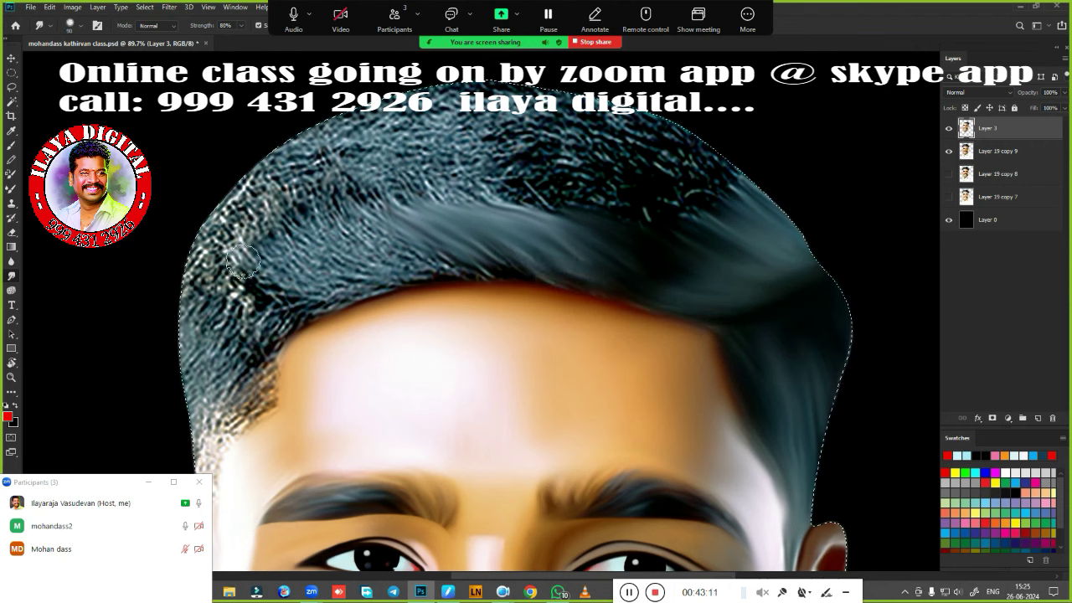
{"action": "mouse_move", "coordinate": [243, 258]}
{"action": "left_mouse_down"}
{"action": "mouse_move", "coordinate": [364, 289]}
{"action": "mouse_move", "coordinate": [287, 253]}
{"action": "mouse_move", "coordinate": [413, 276]}
{"action": "mouse_move", "coordinate": [531, 266]}
{"action": "mouse_move", "coordinate": [508, 271]}
{"action": "left_mouse_up"}
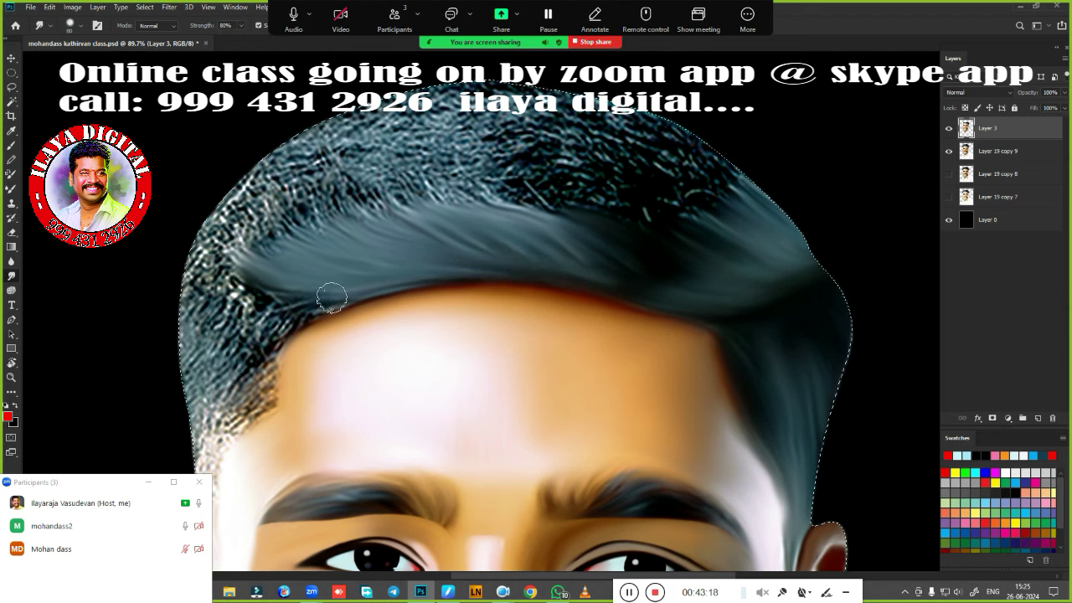
{"action": "mouse_move", "coordinate": [330, 294]}
{"action": "left_mouse_down"}
{"action": "mouse_move", "coordinate": [318, 305]}
{"action": "mouse_move", "coordinate": [221, 293]}
{"action": "mouse_move", "coordinate": [186, 343]}
{"action": "mouse_move", "coordinate": [259, 289]}
{"action": "mouse_move", "coordinate": [201, 277]}
{"action": "mouse_move", "coordinate": [232, 275]}
{"action": "left_mouse_up"}
{"action": "mouse_move", "coordinate": [267, 329]}
{"action": "left_mouse_down"}
{"action": "mouse_move", "coordinate": [362, 211]}
{"action": "mouse_move", "coordinate": [315, 240]}
{"action": "left_mouse_up"}
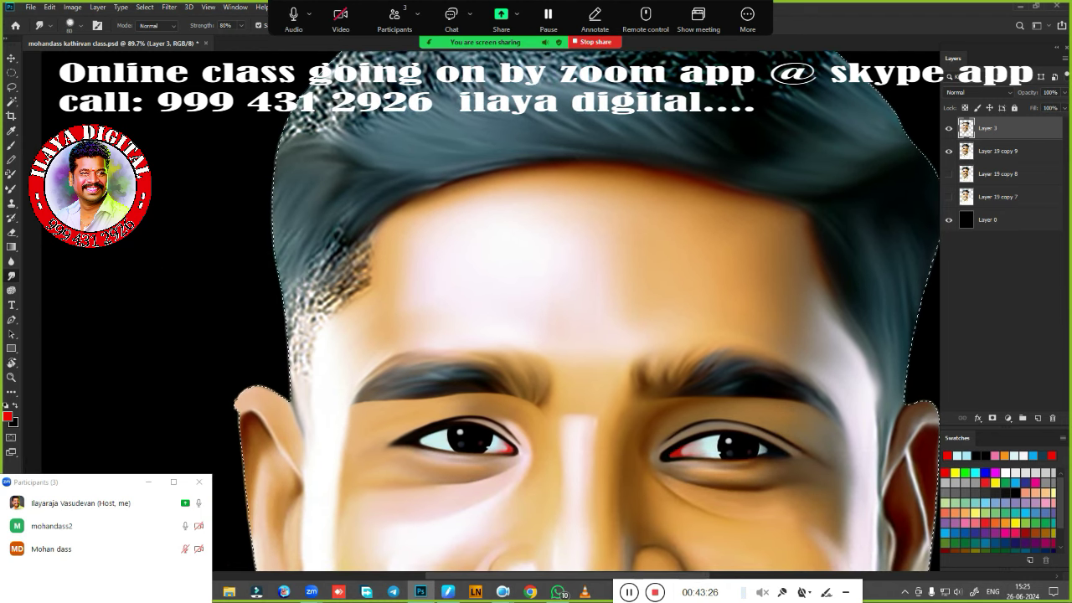
{"action": "mouse_move", "coordinate": [358, 194]}
{"action": "left_mouse_down"}
{"action": "mouse_move", "coordinate": [314, 251]}
{"action": "mouse_move", "coordinate": [335, 243]}
{"action": "left_mouse_up"}
{"action": "mouse_move", "coordinate": [310, 289]}
{"action": "left_mouse_down"}
{"action": "mouse_move", "coordinate": [354, 232]}
{"action": "mouse_move", "coordinate": [362, 256]}
{"action": "mouse_move", "coordinate": [314, 314]}
{"action": "mouse_move", "coordinate": [381, 218]}
{"action": "mouse_move", "coordinate": [294, 347]}
{"action": "mouse_move", "coordinate": [269, 306]}
{"action": "mouse_move", "coordinate": [289, 251]}
{"action": "left_mouse_up"}
{"action": "mouse_move", "coordinate": [276, 289]}
{"action": "left_mouse_down"}
{"action": "mouse_move", "coordinate": [303, 351]}
{"action": "mouse_move", "coordinate": [292, 391]}
{"action": "left_mouse_up"}
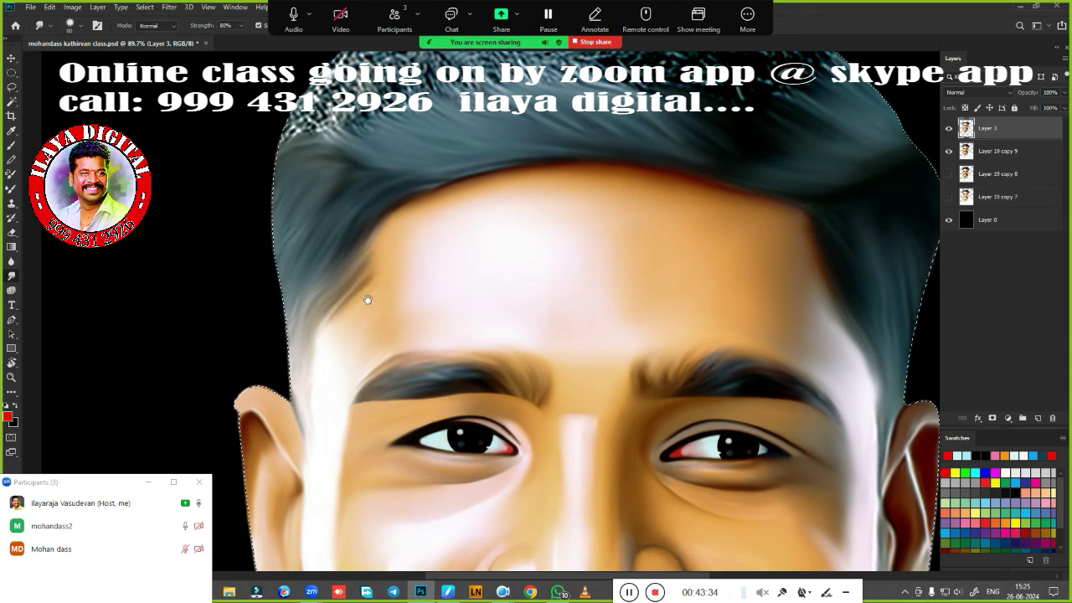
Smooth the textured hair at the top right and top middle, then deselect.
{"action": "left_click_drag", "start_coordinate": [366, 296], "coordinate": [355, 428]}
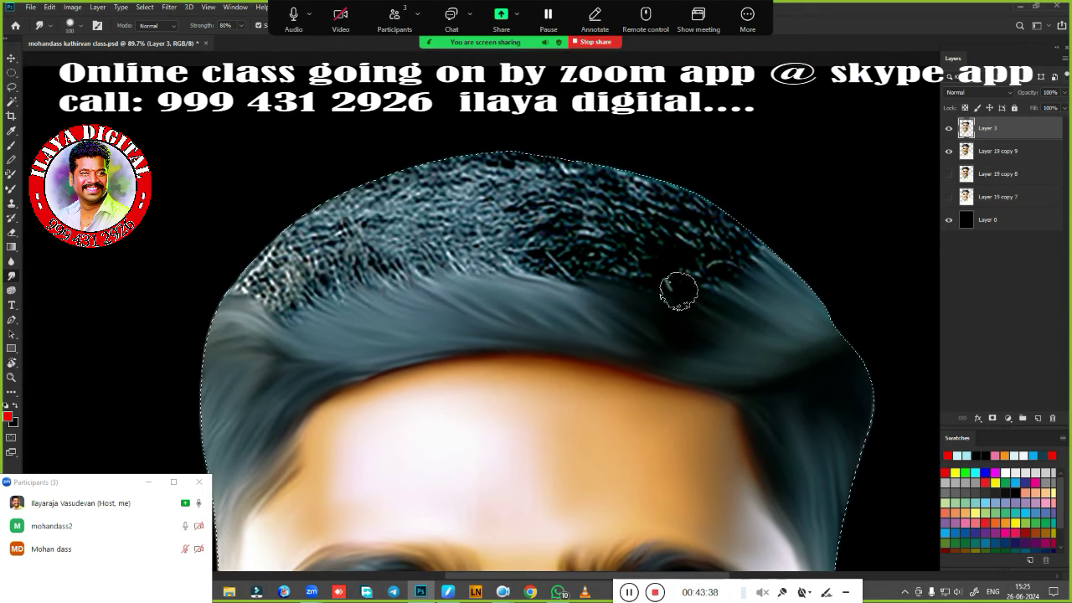
{"action": "mouse_move", "coordinate": [678, 291]}
{"action": "left_mouse_down"}
{"action": "mouse_move", "coordinate": [622, 263]}
{"action": "mouse_move", "coordinate": [729, 275]}
{"action": "mouse_move", "coordinate": [611, 213]}
{"action": "left_mouse_up"}
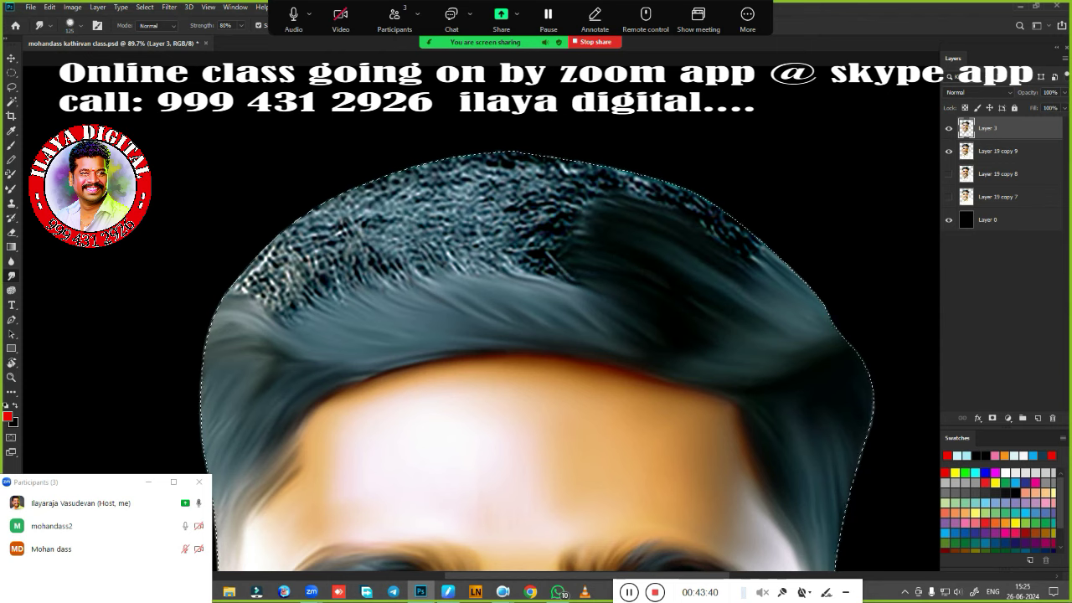
{"action": "mouse_move", "coordinate": [703, 218]}
{"action": "left_mouse_down"}
{"action": "mouse_move", "coordinate": [653, 188]}
{"action": "mouse_move", "coordinate": [753, 234]}
{"action": "mouse_move", "coordinate": [694, 209]}
{"action": "mouse_move", "coordinate": [628, 207]}
{"action": "left_mouse_up"}
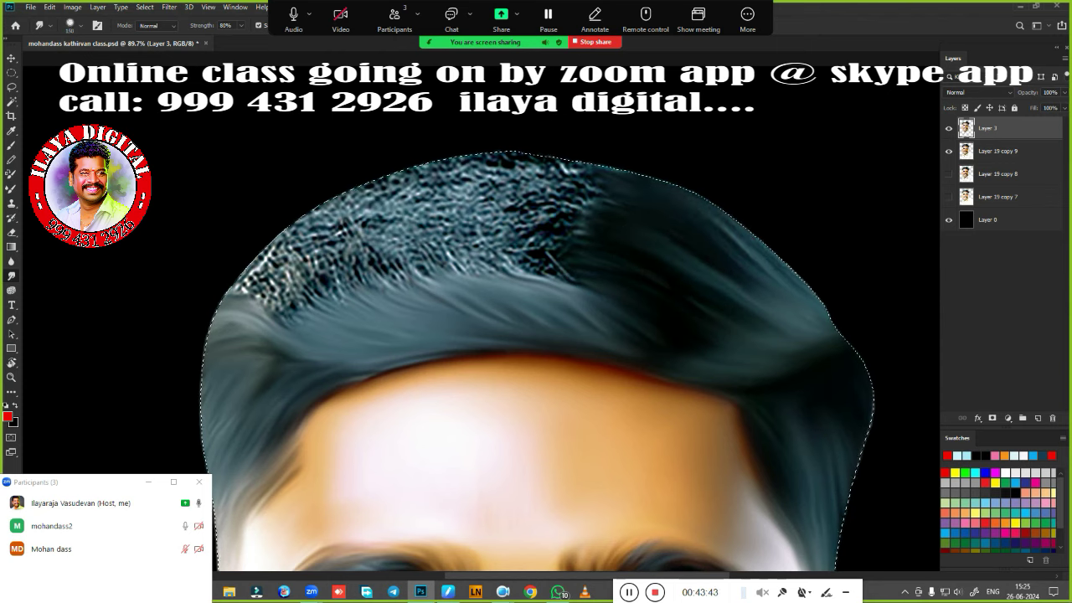
{"action": "mouse_move", "coordinate": [540, 284]}
{"action": "left_mouse_down"}
{"action": "mouse_move", "coordinate": [469, 226]}
{"action": "mouse_move", "coordinate": [502, 268]}
{"action": "mouse_move", "coordinate": [426, 257]}
{"action": "mouse_move", "coordinate": [354, 296]}
{"action": "mouse_move", "coordinate": [297, 289]}
{"action": "mouse_move", "coordinate": [268, 310]}
{"action": "mouse_move", "coordinate": [232, 282]}
{"action": "mouse_move", "coordinate": [251, 259]}
{"action": "mouse_move", "coordinate": [310, 270]}
{"action": "mouse_move", "coordinate": [323, 253]}
{"action": "mouse_move", "coordinate": [275, 216]}
{"action": "mouse_move", "coordinate": [391, 244]}
{"action": "mouse_move", "coordinate": [348, 199]}
{"action": "mouse_move", "coordinate": [367, 191]}
{"action": "mouse_move", "coordinate": [545, 258]}
{"action": "mouse_move", "coordinate": [452, 214]}
{"action": "mouse_move", "coordinate": [521, 227]}
{"action": "mouse_move", "coordinate": [380, 186]}
{"action": "mouse_move", "coordinate": [502, 186]}
{"action": "mouse_move", "coordinate": [465, 158]}
{"action": "mouse_move", "coordinate": [498, 143]}
{"action": "mouse_move", "coordinate": [544, 143]}
{"action": "mouse_move", "coordinate": [457, 234]}
{"action": "mouse_move", "coordinate": [263, 256]}
{"action": "mouse_move", "coordinate": [215, 292]}
{"action": "mouse_move", "coordinate": [227, 326]}
{"action": "left_mouse_up"}
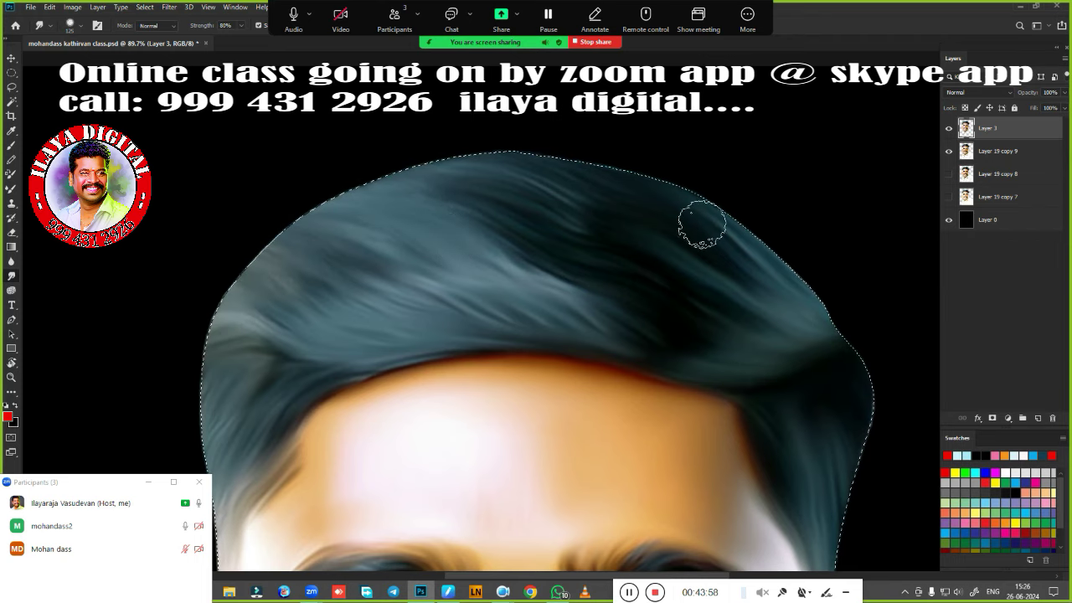
{"action": "key", "text": "ctrl+d"}
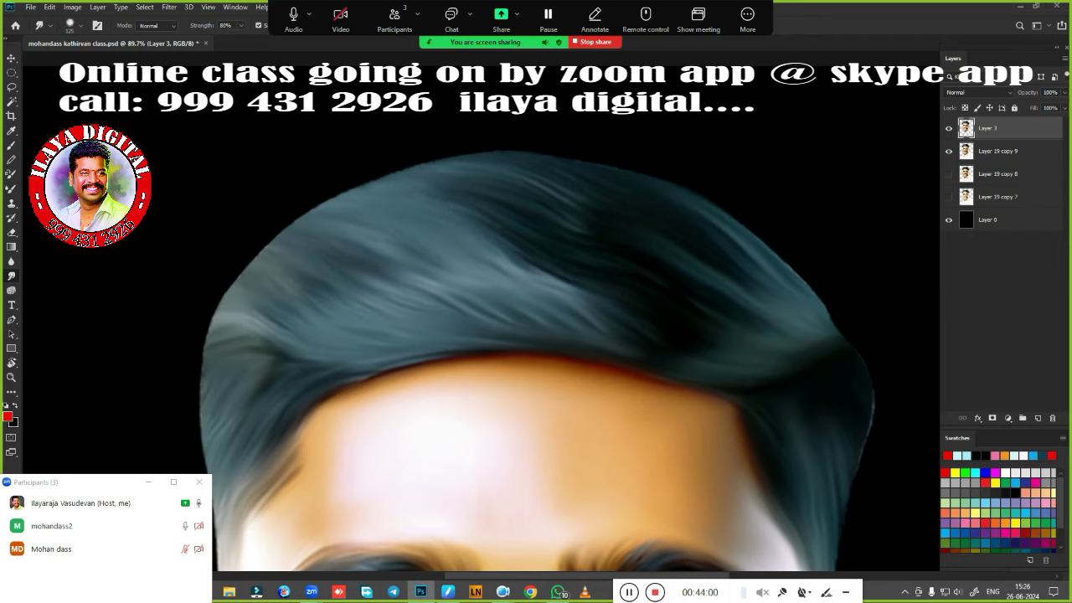
Zoom out to 32.2% and pan to frame the whole portrait.
{"action": "scroll", "coordinate": [586, 352], "scroll_direction": "down", "scroll_amount": 5}
{"action": "mouse_move", "coordinate": [653, 436]}
{"action": "left_mouse_down"}
{"action": "mouse_move", "coordinate": [616, 263]}
{"action": "mouse_move", "coordinate": [621, 240]}
{"action": "mouse_move", "coordinate": [605, 335]}
{"action": "left_mouse_up"}
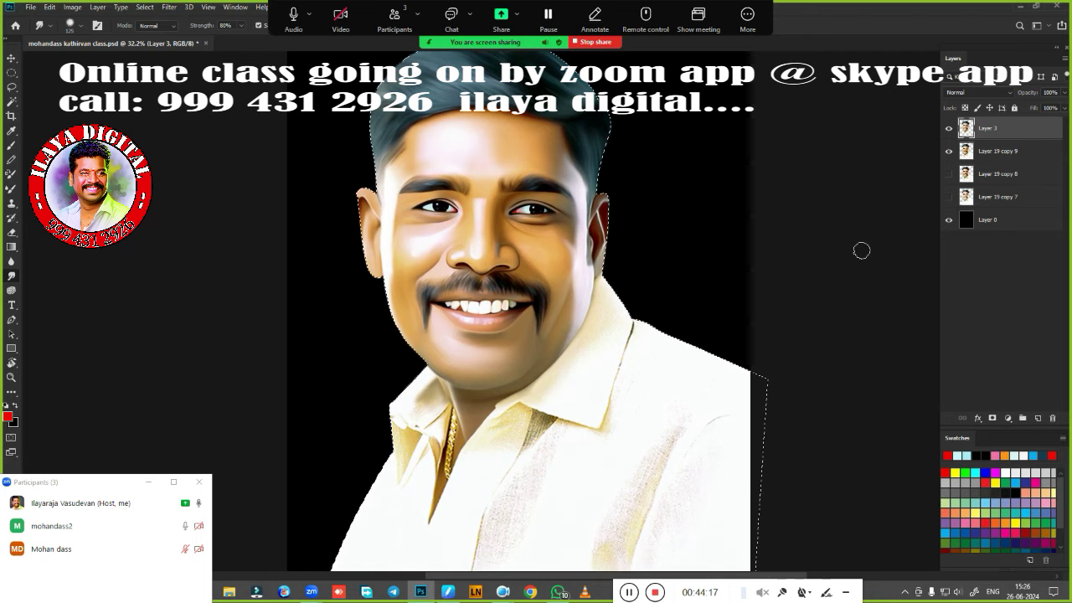
Zoom in and smudge the collar edge beside the gold chain and its upper edge.
{"action": "mouse_move", "coordinate": [447, 495]}
{"action": "left_mouse_down"}
{"action": "mouse_move", "coordinate": [592, 282]}
{"action": "mouse_move", "coordinate": [612, 275]}
{"action": "left_mouse_up"}
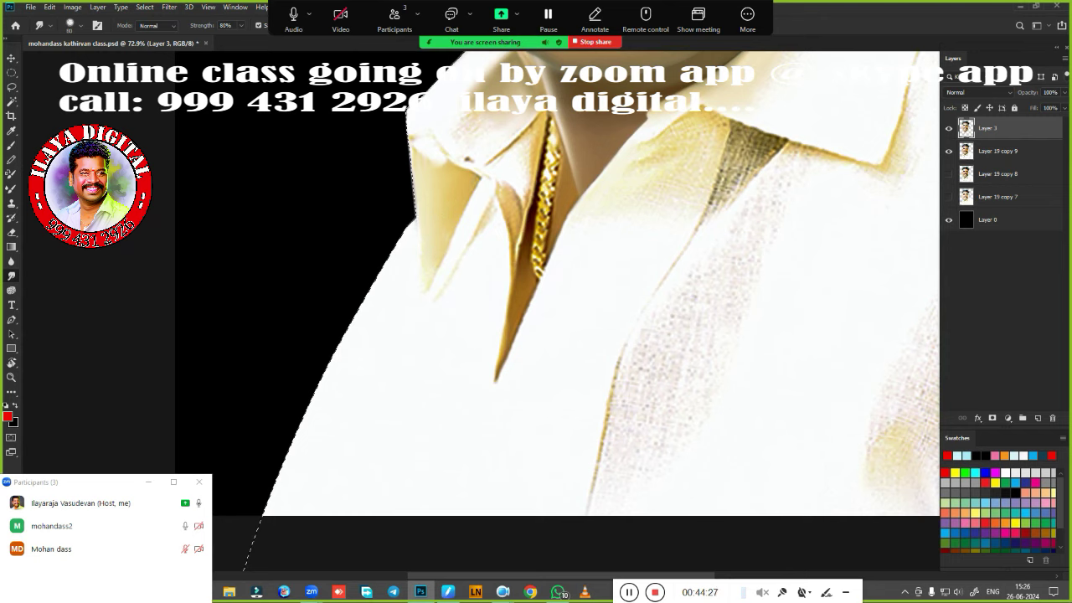
{"action": "left_click_drag", "start_coordinate": [509, 194], "coordinate": [505, 274]}
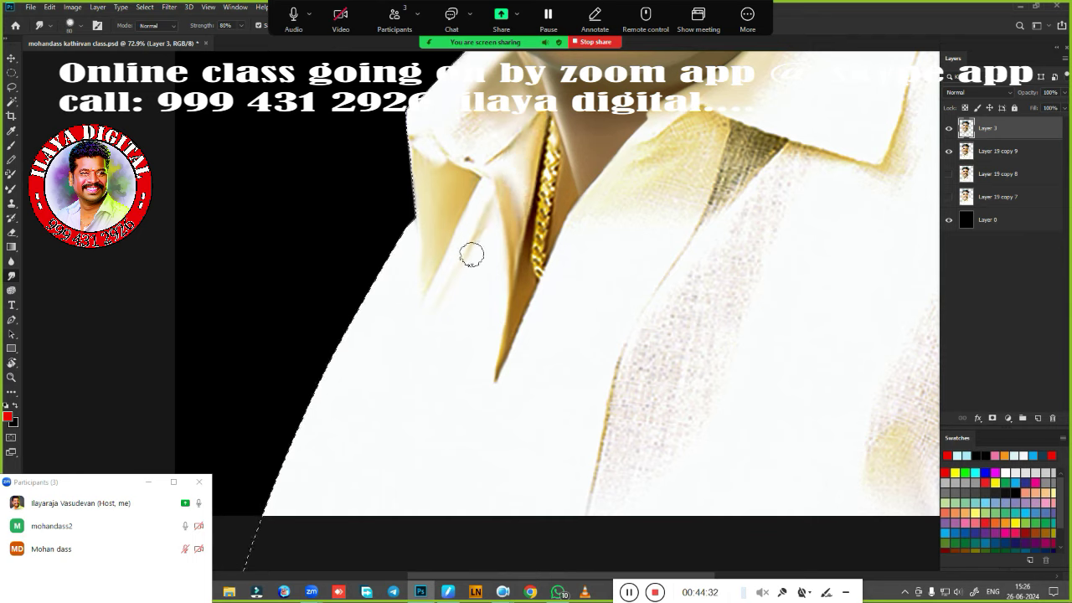
{"action": "left_click_drag", "start_coordinate": [465, 152], "coordinate": [393, 129]}
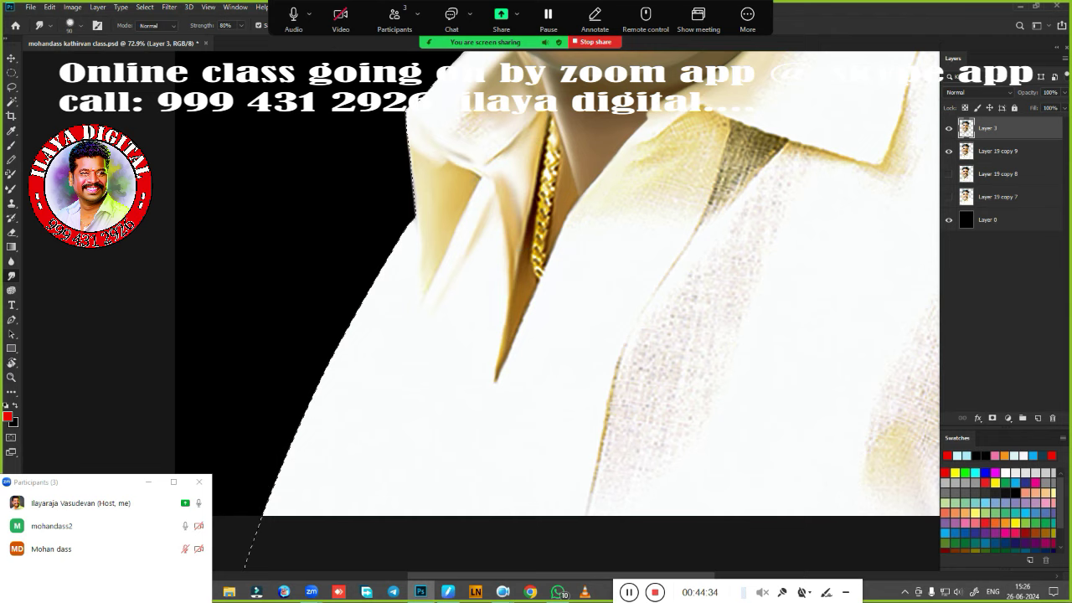
{"action": "left_click_drag", "start_coordinate": [415, 228], "coordinate": [347, 375]}
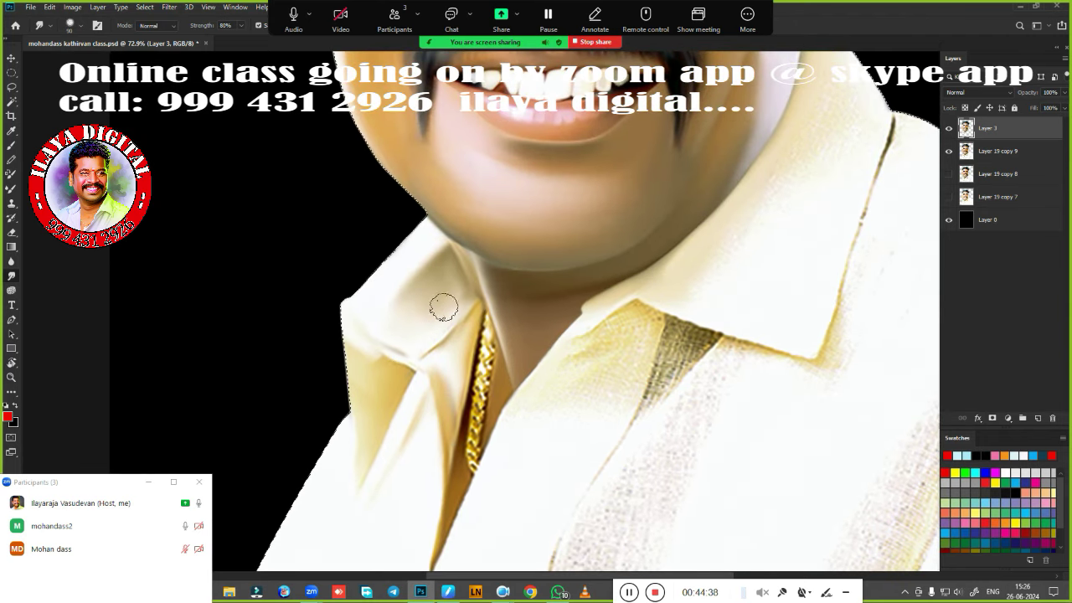
{"action": "mouse_move", "coordinate": [523, 419]}
{"action": "left_mouse_down"}
{"action": "mouse_move", "coordinate": [448, 376]}
{"action": "mouse_move", "coordinate": [326, 376]}
{"action": "left_mouse_up"}
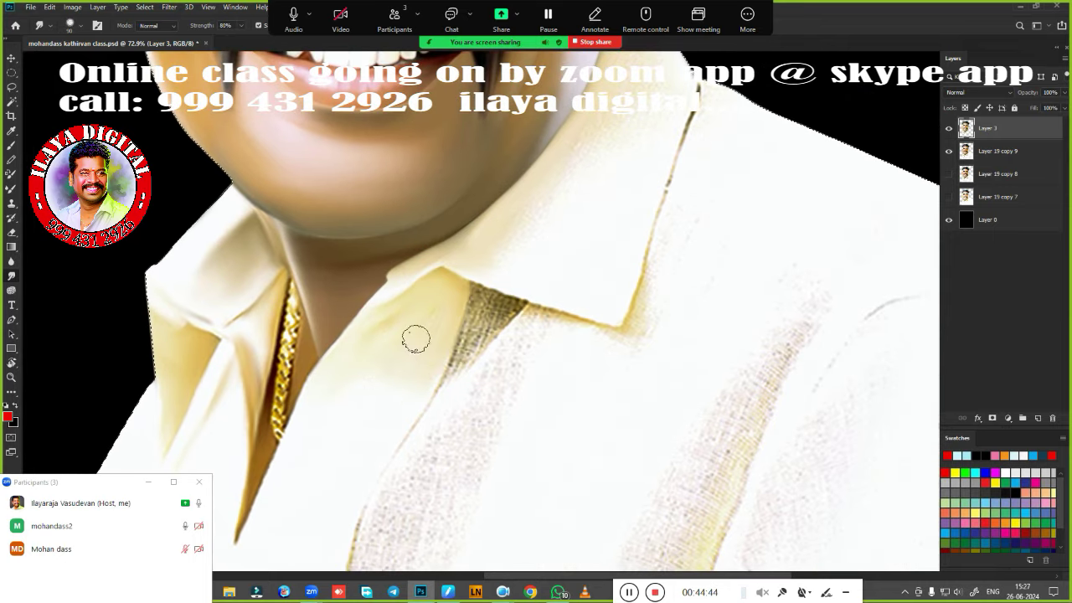
{"action": "left_click_drag", "start_coordinate": [478, 376], "coordinate": [400, 431]}
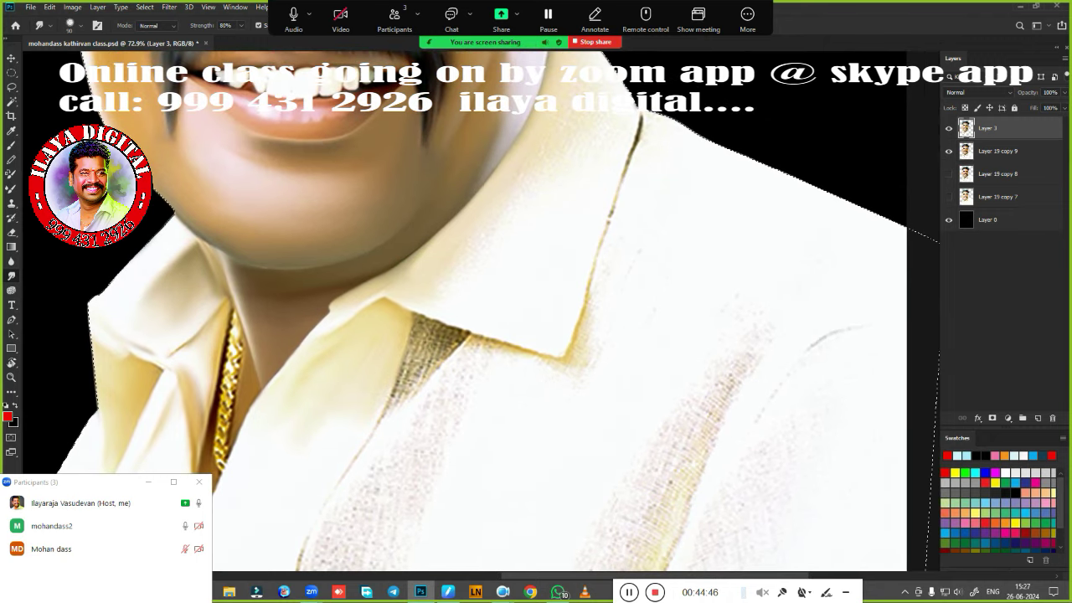
Smudge the collar's bottom, right and corner edges and blur the dark streak below it.
{"action": "mouse_move", "coordinate": [457, 299]}
{"action": "left_mouse_down"}
{"action": "mouse_move", "coordinate": [436, 320]}
{"action": "mouse_move", "coordinate": [555, 402]}
{"action": "left_mouse_up"}
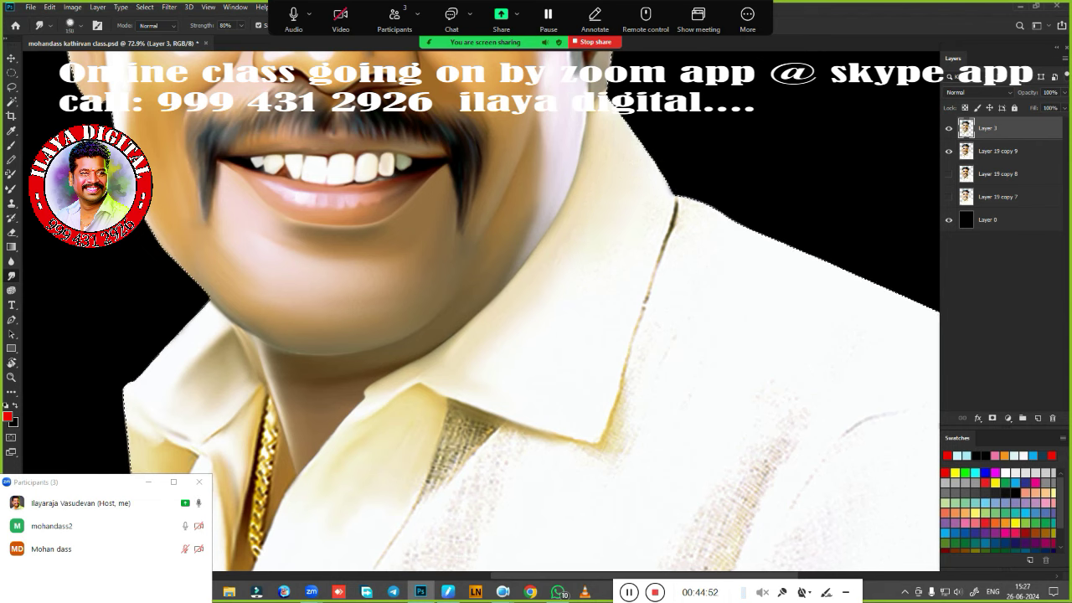
{"action": "left_click_drag", "start_coordinate": [661, 138], "coordinate": [607, 324]}
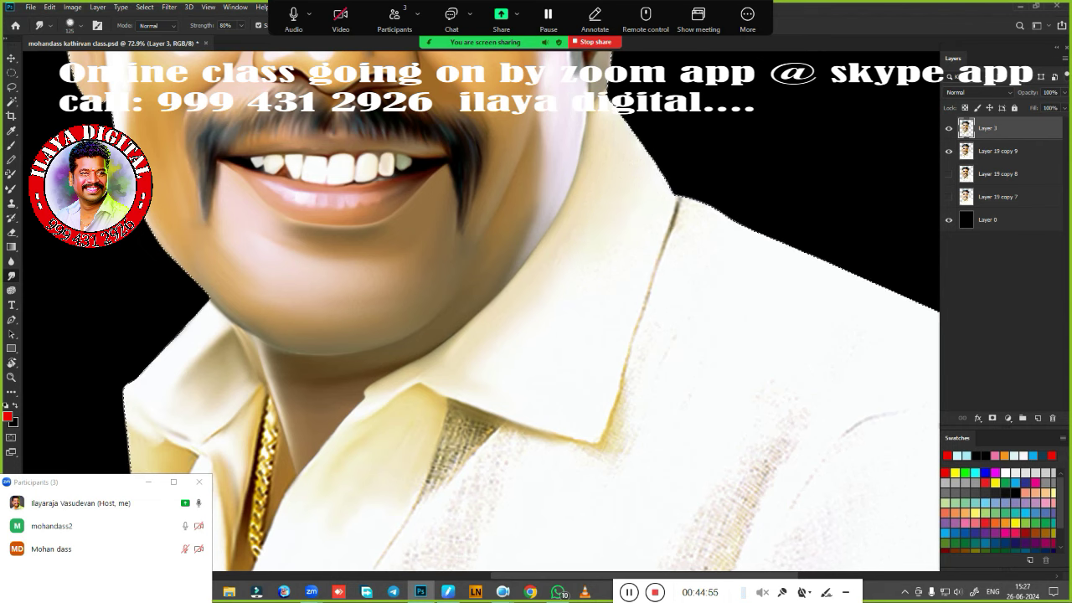
{"action": "mouse_move", "coordinate": [605, 436]}
{"action": "left_mouse_down"}
{"action": "mouse_move", "coordinate": [680, 203]}
{"action": "mouse_move", "coordinate": [658, 311]}
{"action": "left_mouse_up"}
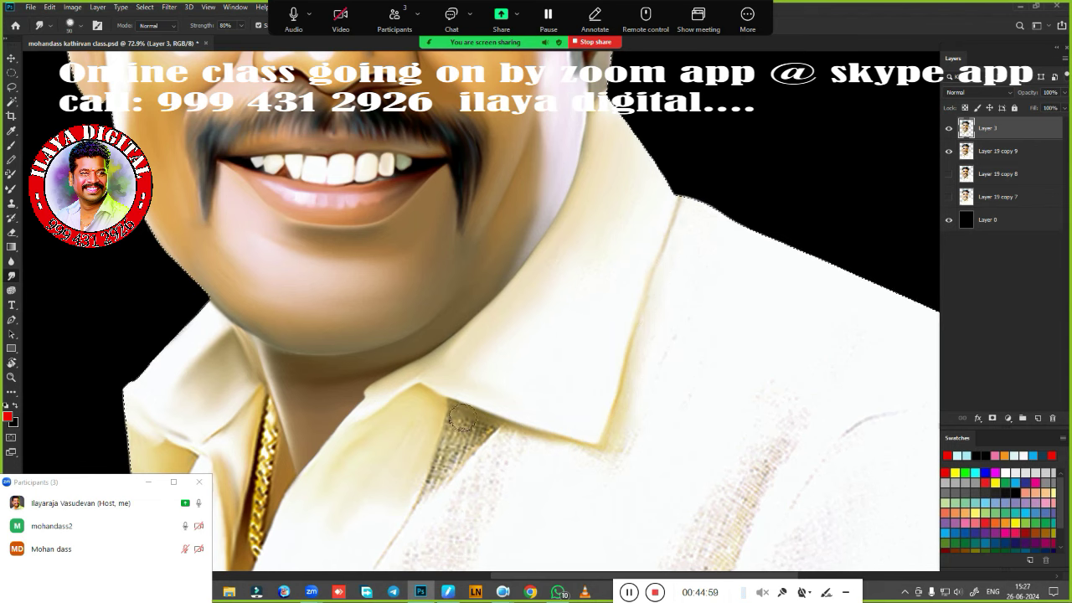
{"action": "left_click_drag", "start_coordinate": [465, 409], "coordinate": [418, 499]}
{"action": "left_click_drag", "start_coordinate": [461, 444], "coordinate": [466, 461]}
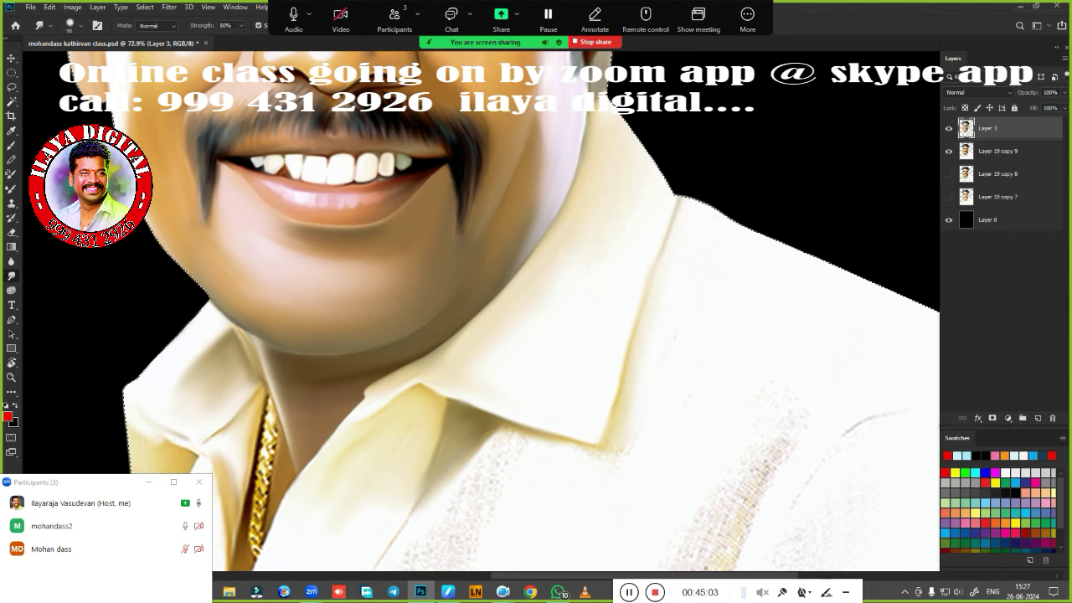
{"action": "scroll", "coordinate": [581, 494], "scroll_direction": "down", "scroll_amount": 2}
{"action": "scroll", "coordinate": [575, 390], "scroll_direction": "down", "scroll_amount": 2}
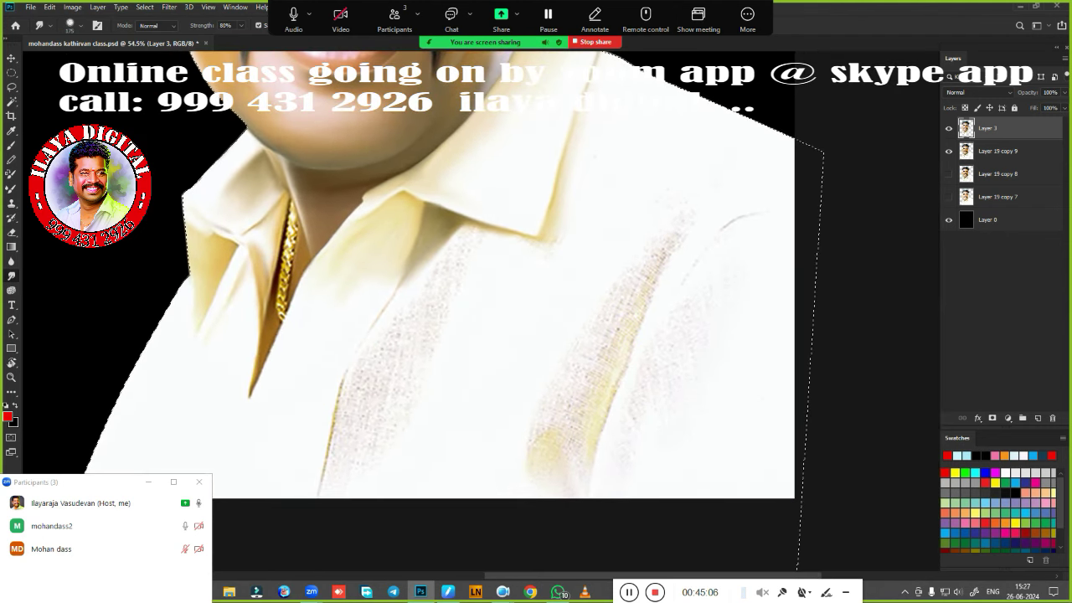
Smudge the grey shoulder line and the speckled left and right shirt stripes smooth, then fit to screen.
{"action": "left_click_drag", "start_coordinate": [725, 224], "coordinate": [796, 196]}
{"action": "left_click_drag", "start_coordinate": [651, 371], "coordinate": [658, 443]}
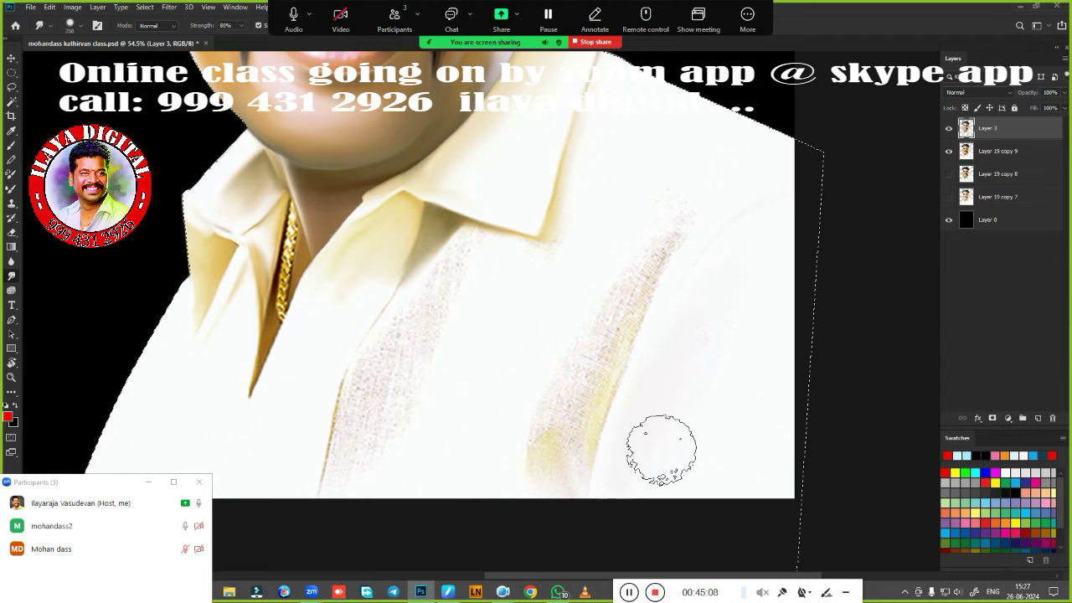
{"action": "left_click_drag", "start_coordinate": [661, 201], "coordinate": [557, 477]}
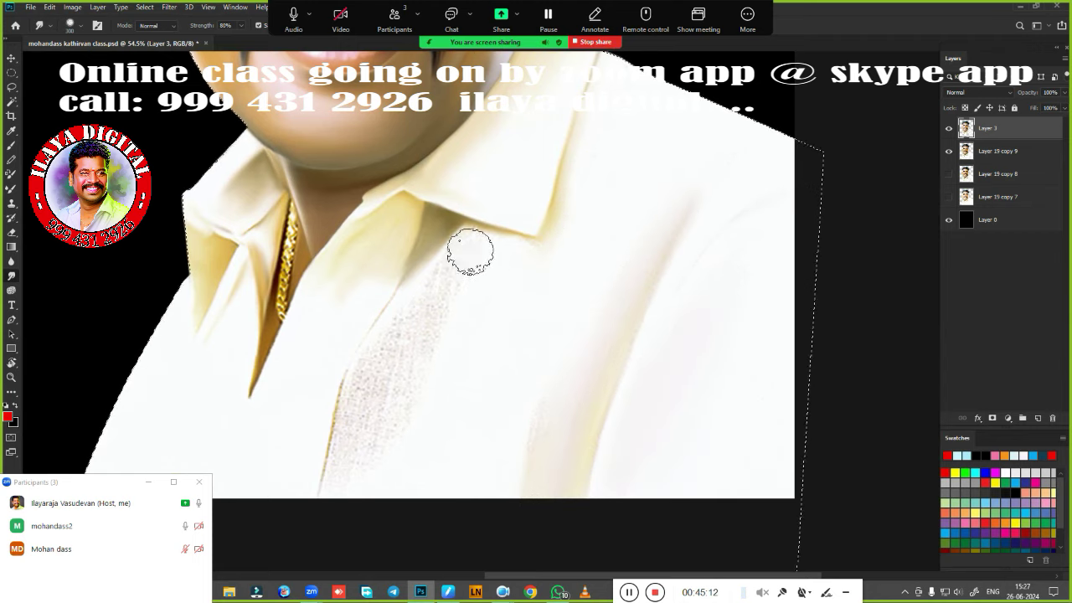
{"action": "left_click_drag", "start_coordinate": [471, 251], "coordinate": [527, 259]}
{"action": "mouse_move", "coordinate": [409, 313]}
{"action": "left_mouse_down"}
{"action": "mouse_move", "coordinate": [390, 311]}
{"action": "mouse_move", "coordinate": [325, 469]}
{"action": "left_mouse_up"}
{"action": "left_click_drag", "start_coordinate": [390, 390], "coordinate": [365, 516]}
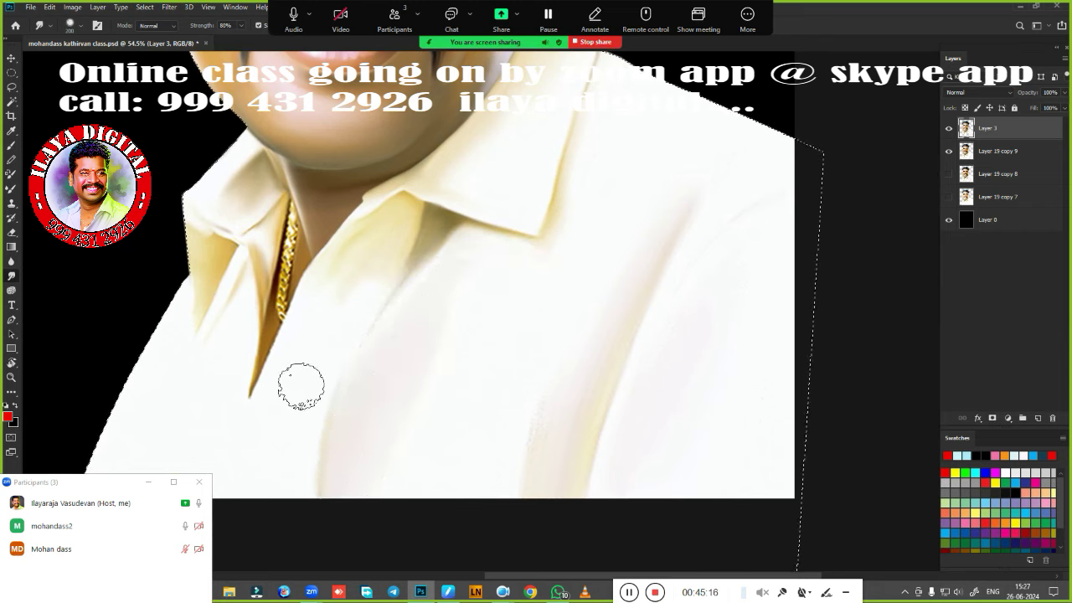
{"action": "left_click_drag", "start_coordinate": [529, 467], "coordinate": [564, 343]}
{"action": "key", "text": "ctrl+0"}
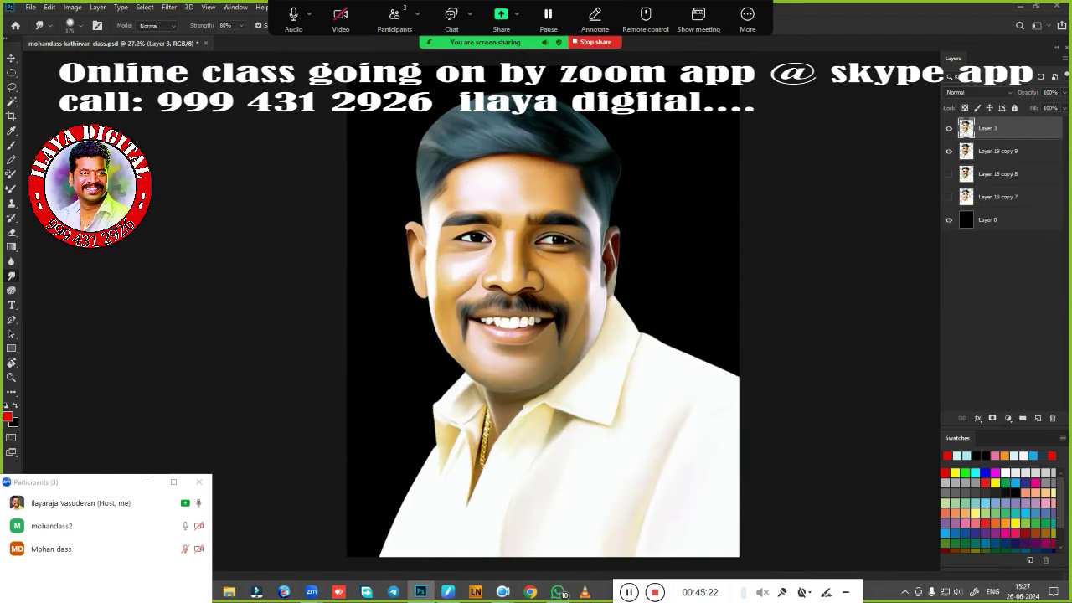
Delete Layer 19 copy 9 and duplicate the smoothed Layer 3 as Layer 3 copy.
{"action": "left_click", "coordinate": [950, 151]}
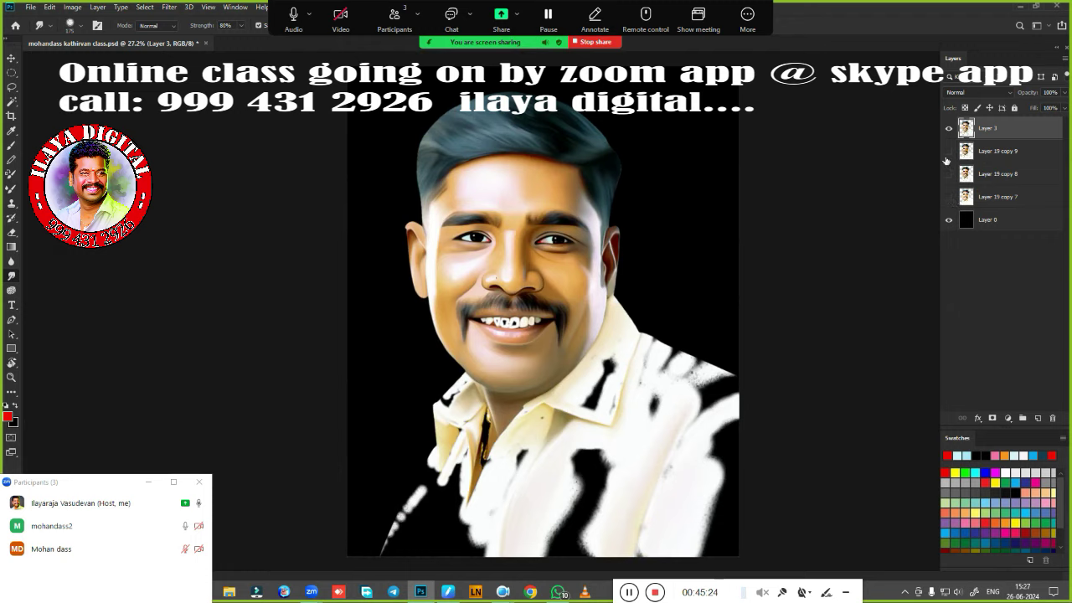
{"action": "left_click", "coordinate": [949, 152]}
{"action": "left_click", "coordinate": [1005, 153]}
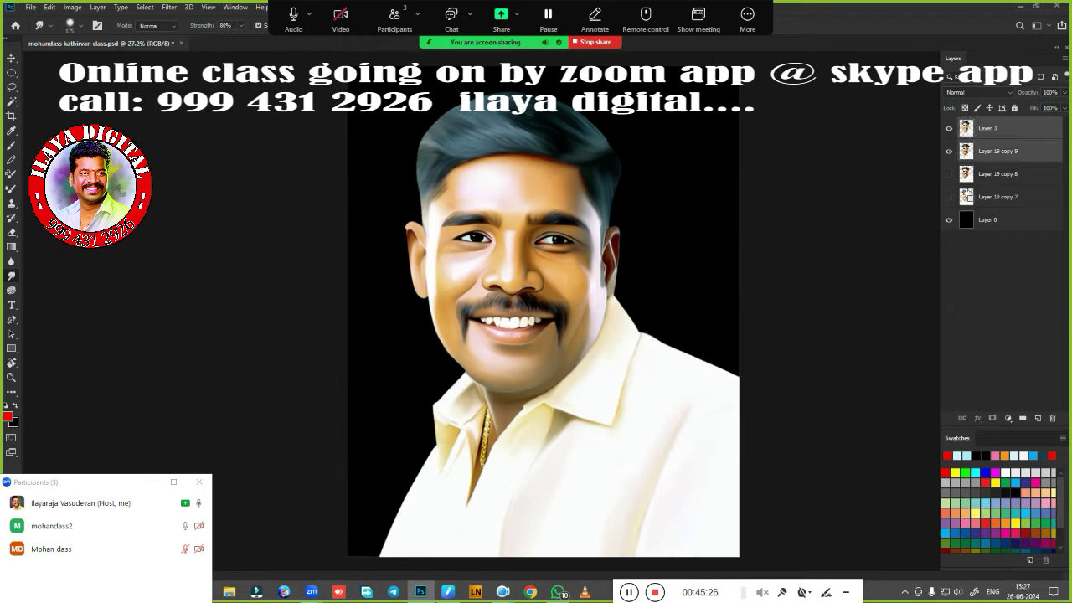
{"action": "key", "text": "Delete"}
{"action": "key", "text": "ctrl+j"}
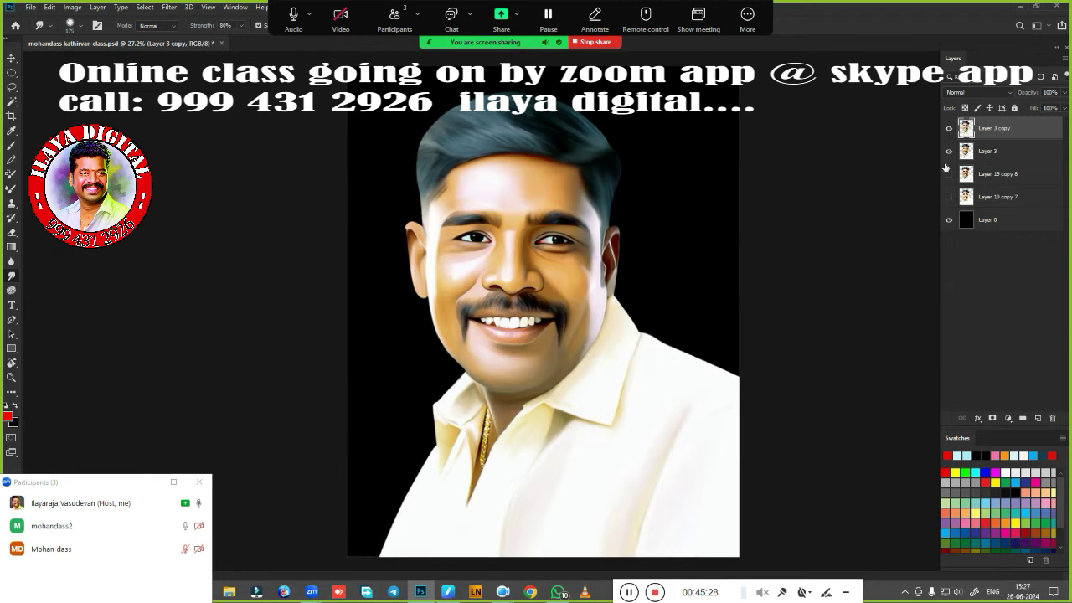
Compare the original photo, Layer 19 copy 8 and the painted Layer 3 versions, zooming on the face.
{"action": "left_click_drag", "start_coordinate": [950, 149], "coordinate": [948, 128]}
{"action": "left_click", "coordinate": [949, 195]}
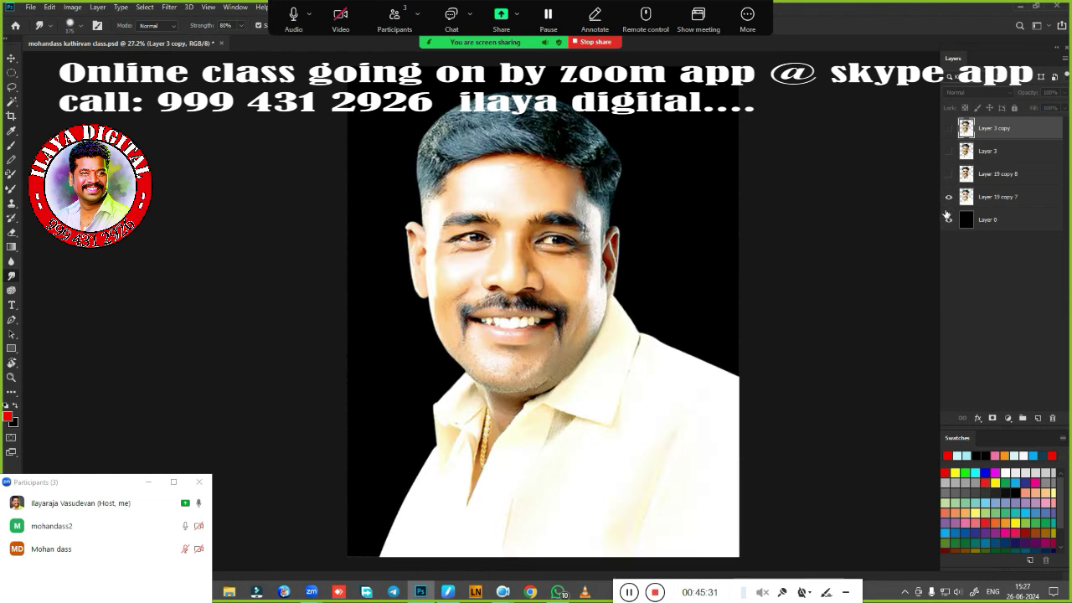
{"action": "left_click", "coordinate": [950, 174]}
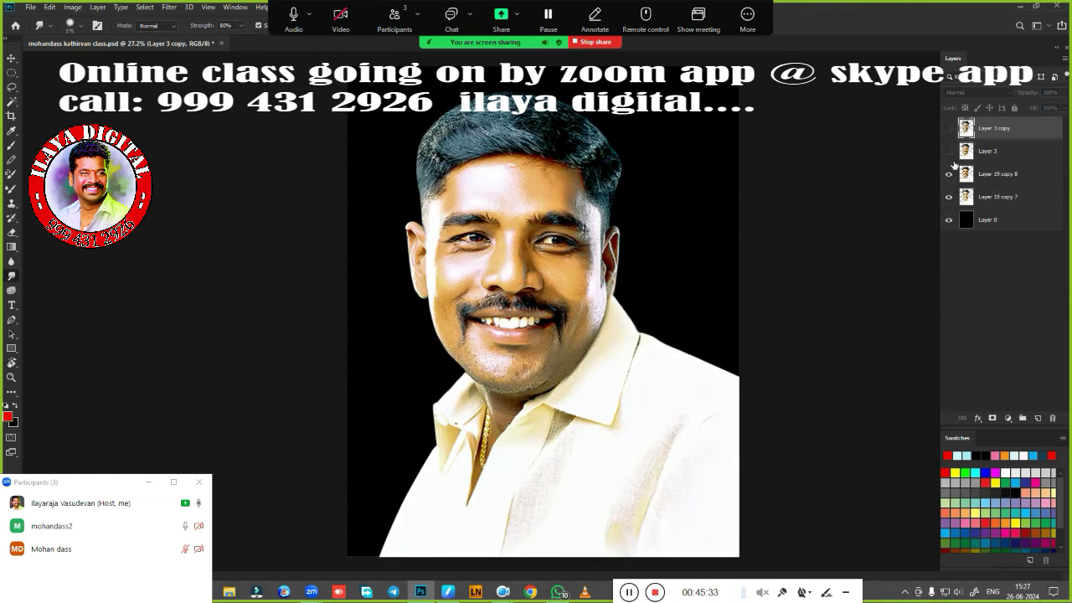
{"action": "left_click", "coordinate": [948, 152]}
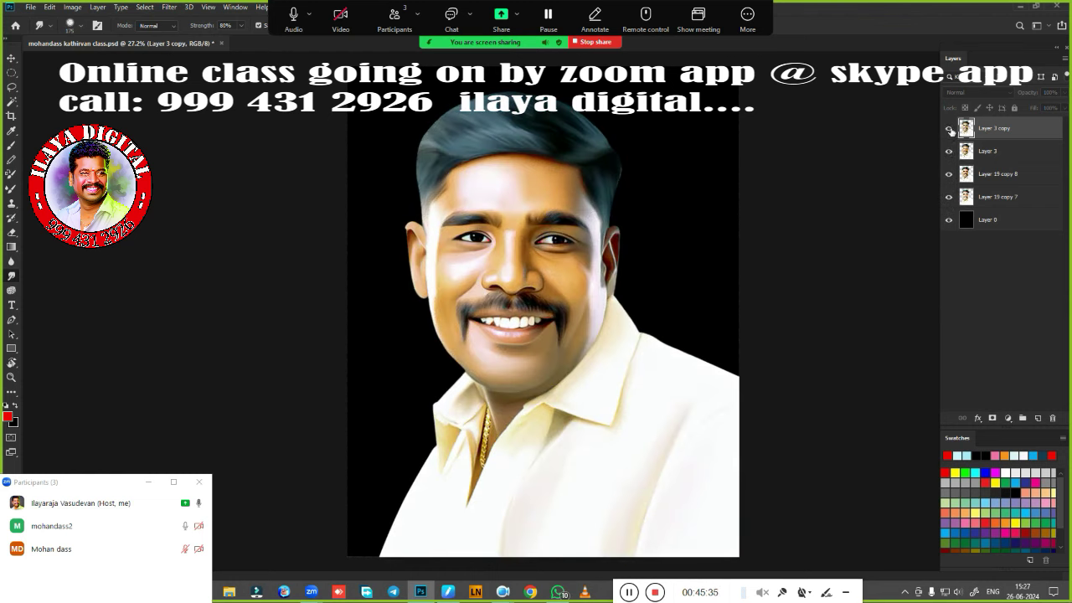
{"action": "left_click", "coordinate": [949, 129]}
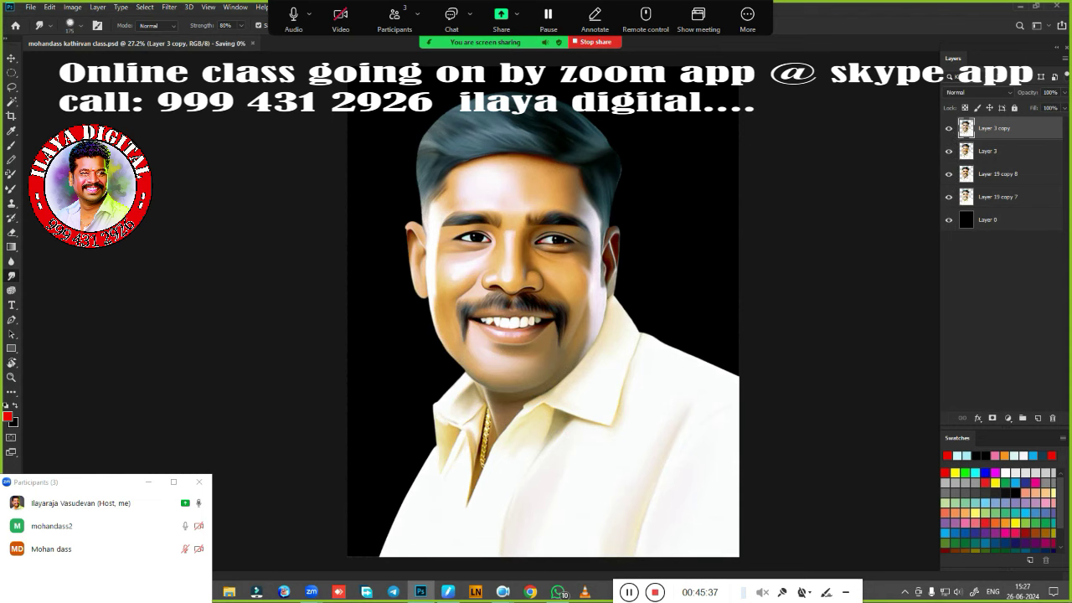
{"action": "left_click", "coordinate": [643, 290], "text": "ctrl"}
{"action": "left_click", "coordinate": [644, 291], "text": "ctrl"}
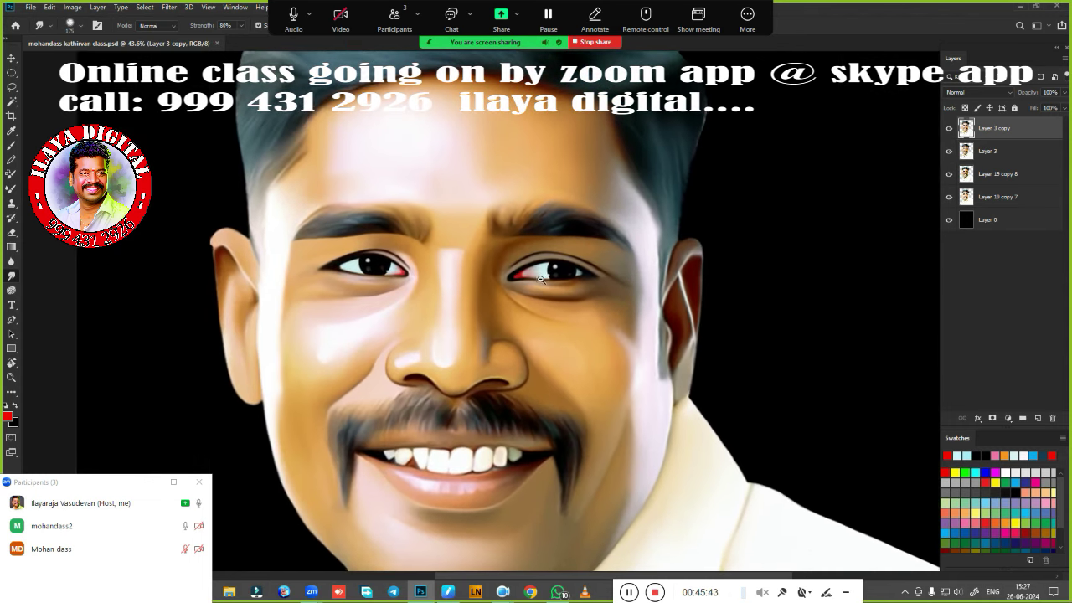
{"action": "left_click_drag", "start_coordinate": [519, 278], "coordinate": [667, 245]}
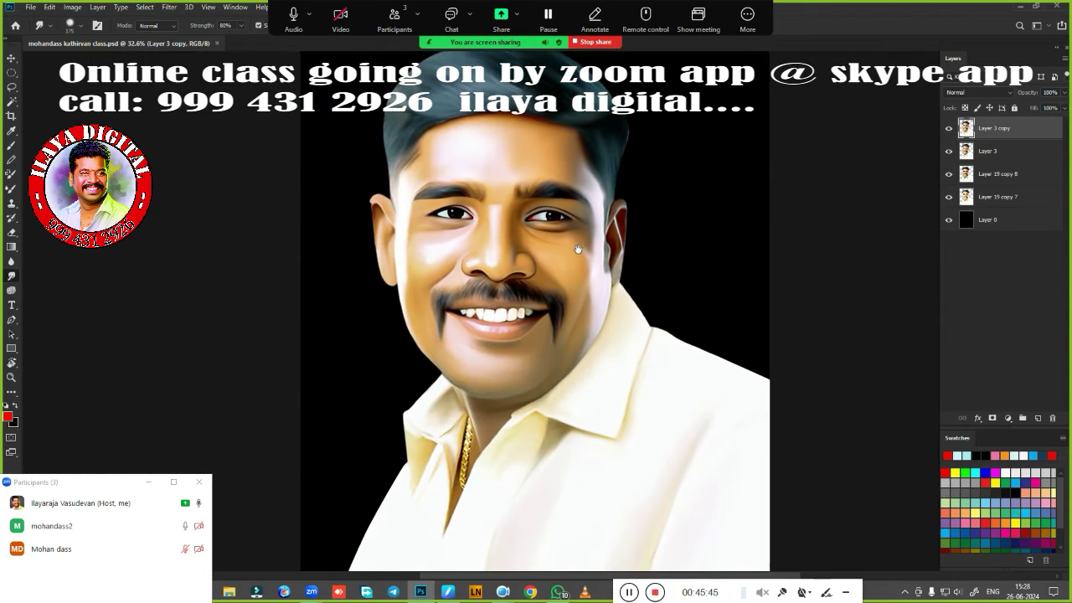
Hide Layer 19 copy 8 and copy 7, show Layer 3 and Layer 3 copy, and centre the face.
{"action": "left_click", "coordinate": [949, 129]}
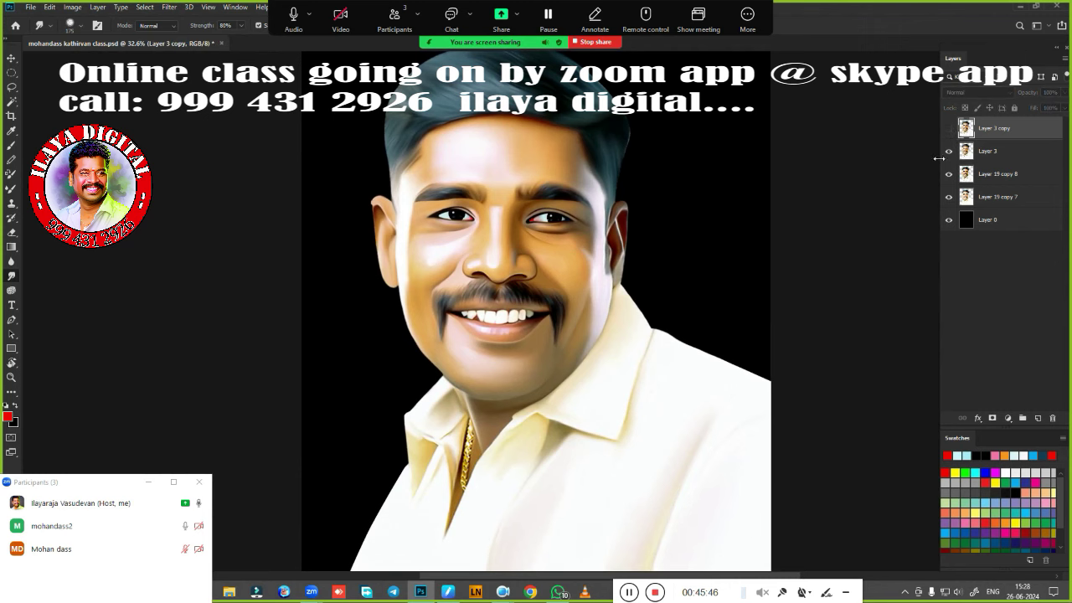
{"action": "left_click", "coordinate": [948, 174]}
{"action": "left_click", "coordinate": [949, 196]}
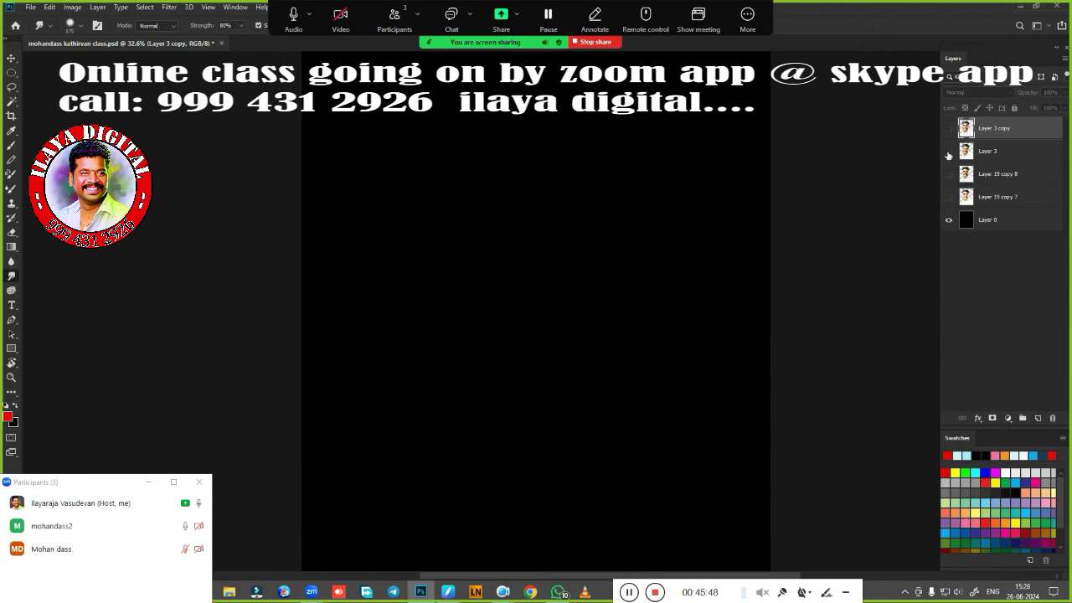
{"action": "left_click", "coordinate": [949, 151]}
{"action": "left_click", "coordinate": [949, 130]}
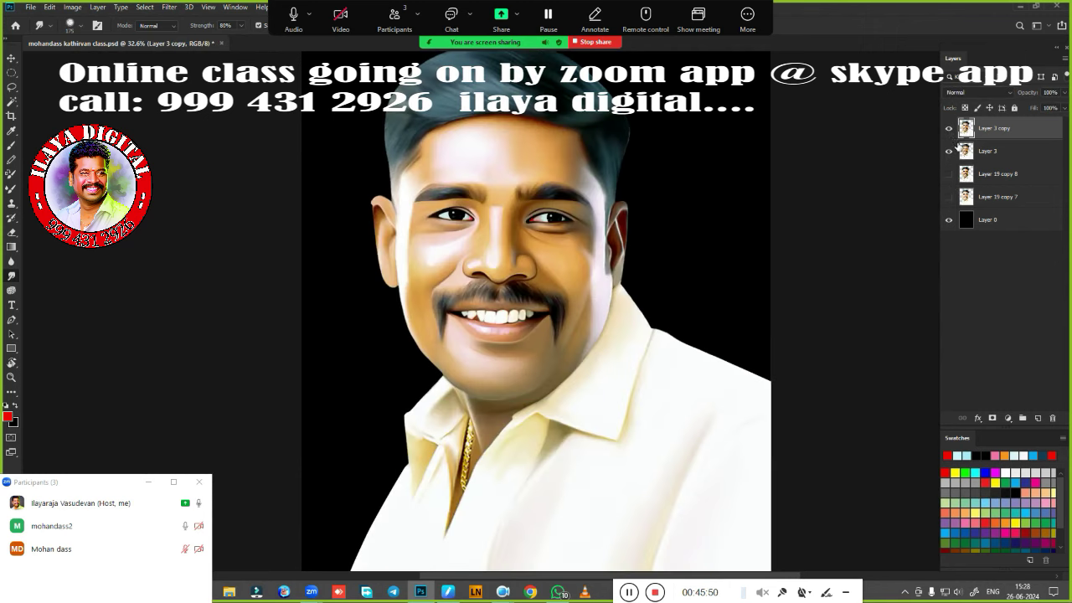
{"action": "left_click", "coordinate": [559, 258]}
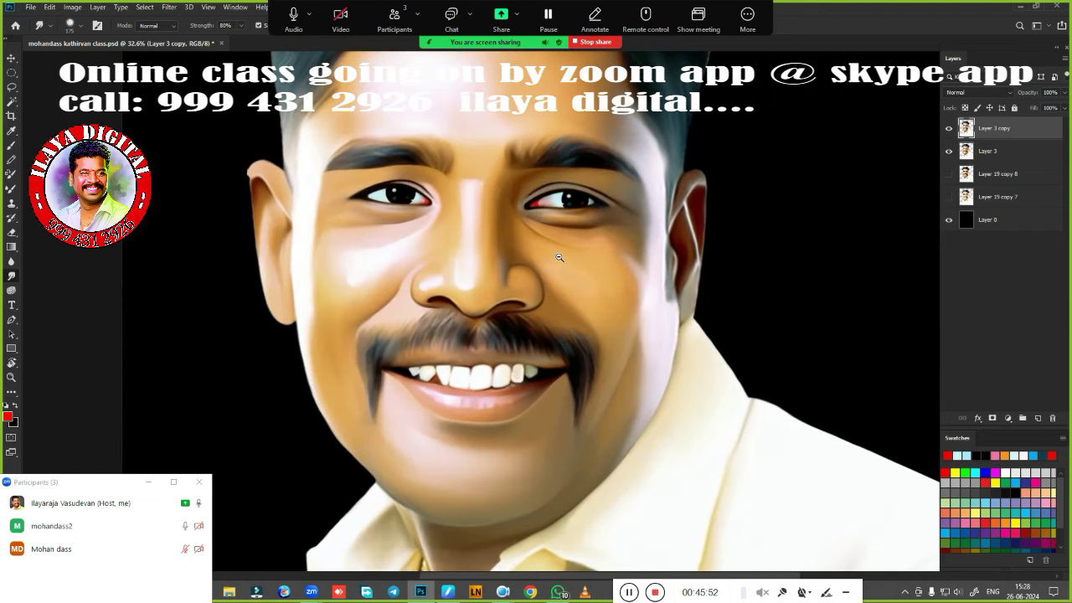
{"action": "scroll", "coordinate": [595, 289], "scroll_direction": "down", "scroll_amount": 3}
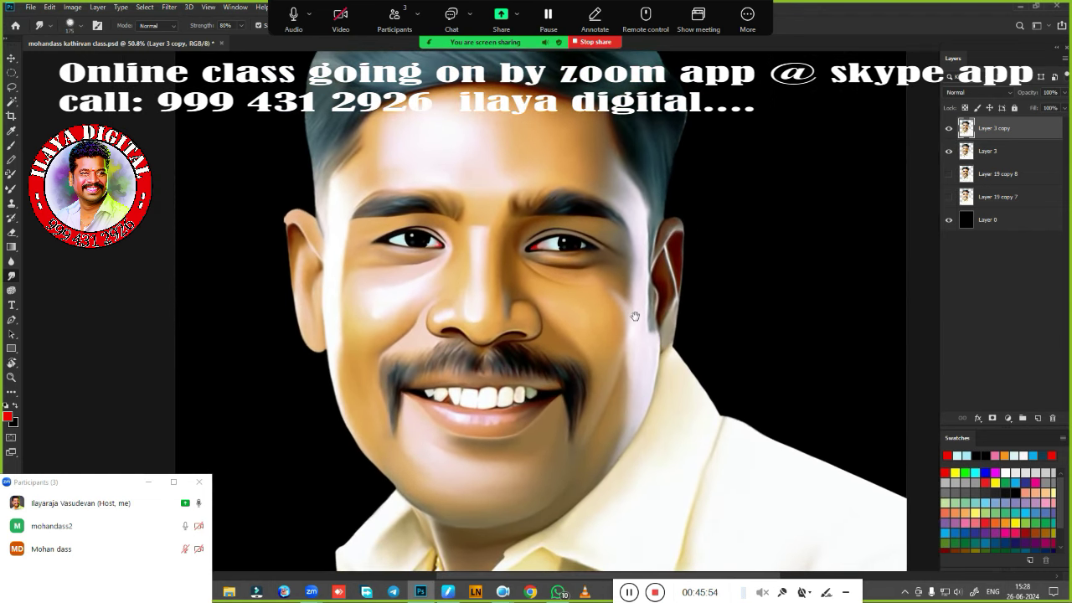
{"action": "left_click_drag", "start_coordinate": [635, 316], "coordinate": [611, 302]}
Apply Selective Color to the Reds with Cyan -18 and Yellow +15.
{"action": "left_click", "coordinate": [72, 6]}
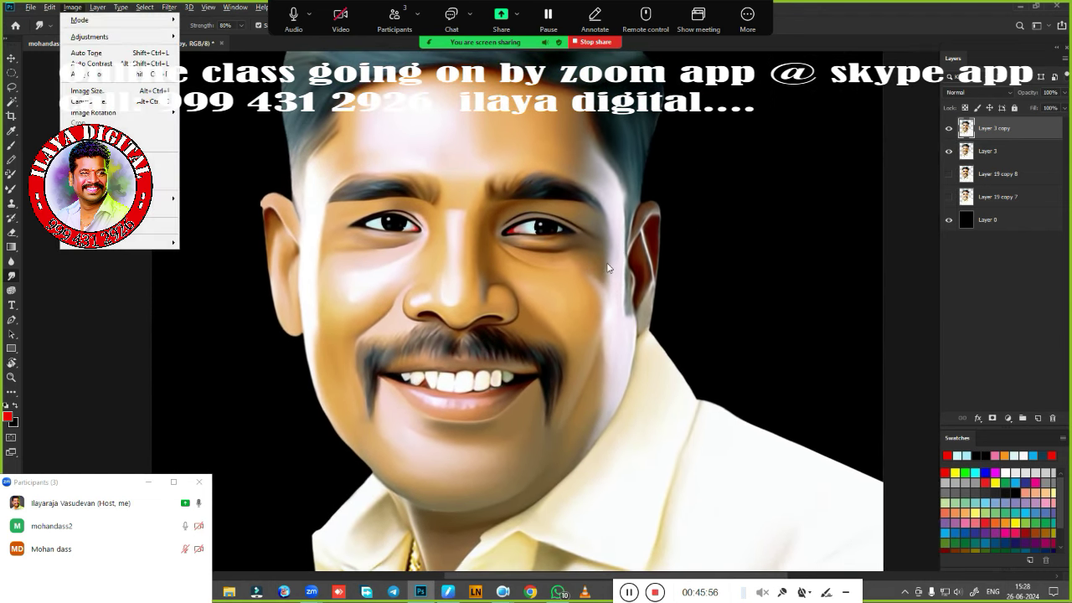
{"action": "left_click", "coordinate": [217, 219]}
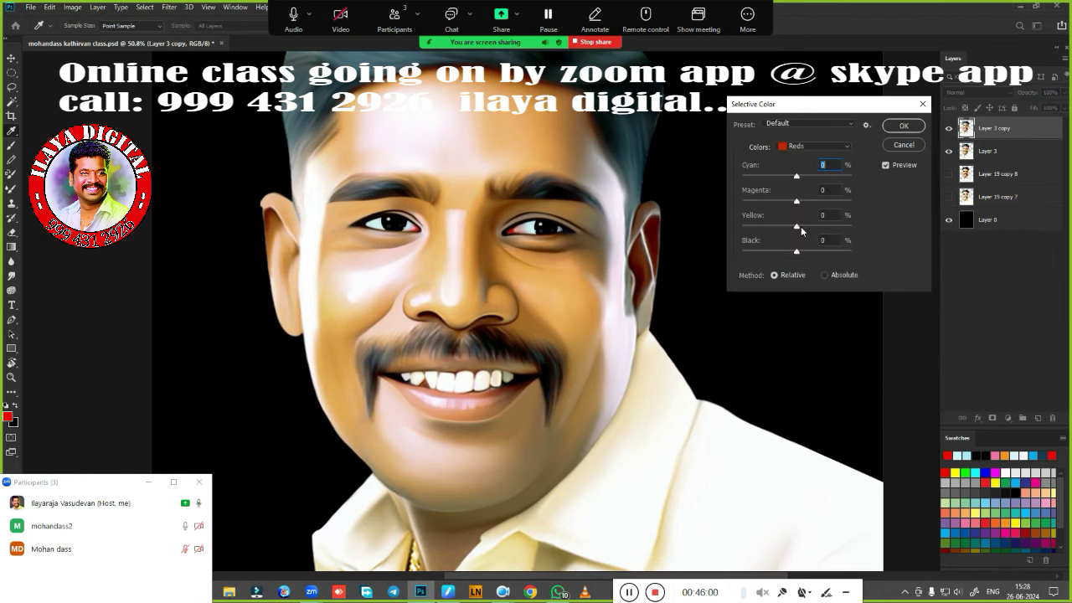
{"action": "left_click_drag", "start_coordinate": [796, 226], "coordinate": [808, 231]}
{"action": "left_click_drag", "start_coordinate": [797, 178], "coordinate": [787, 179]}
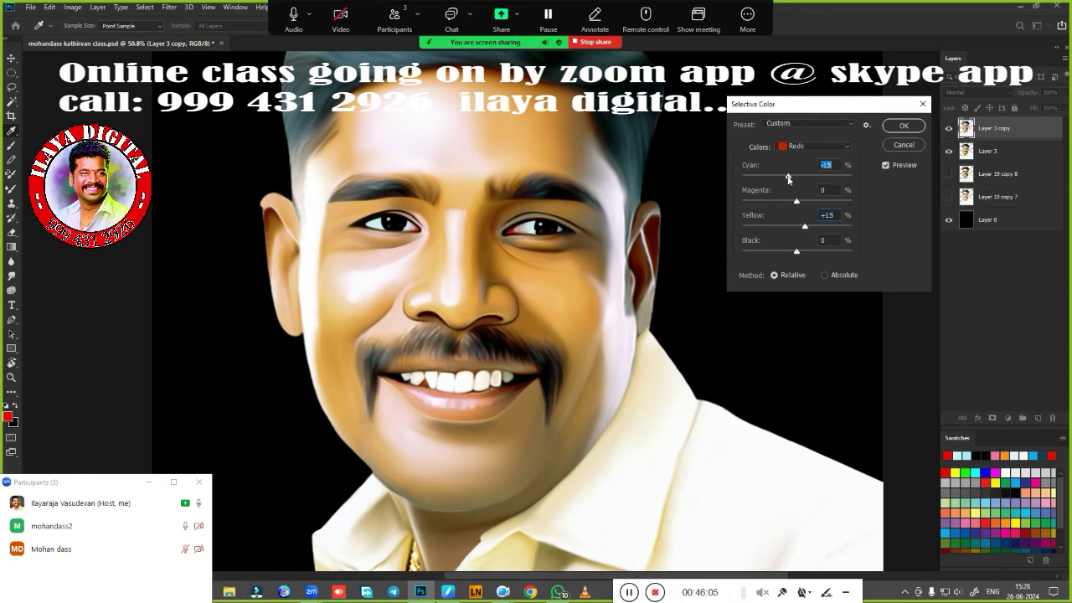
{"action": "left_click", "coordinate": [904, 126]}
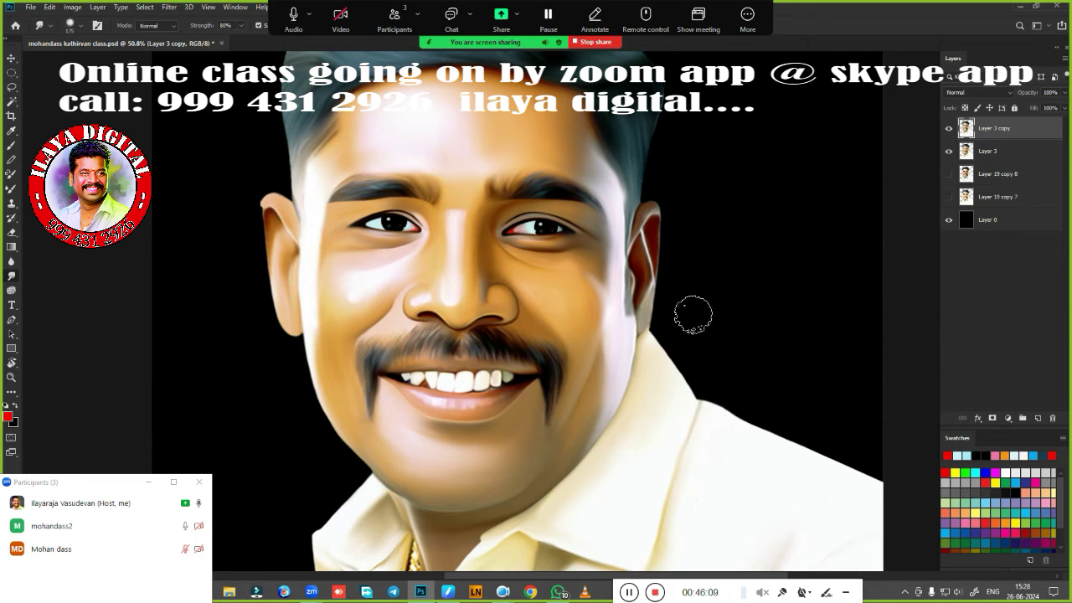
Raise the portrait's saturation to +14 with Hue/Saturation.
{"action": "key", "text": "ctrl+u"}
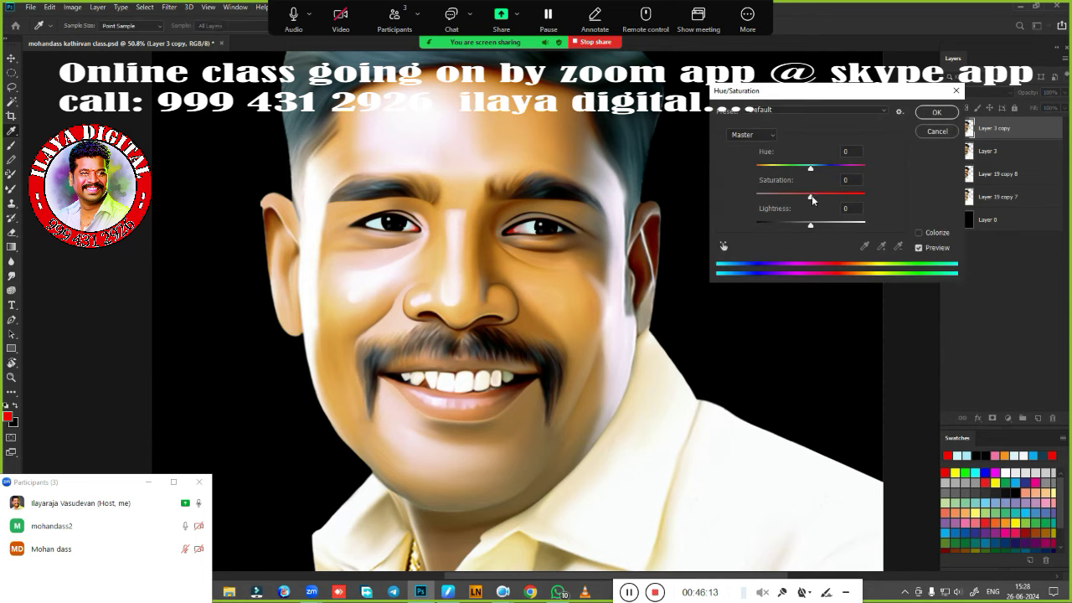
{"action": "left_click_drag", "start_coordinate": [811, 198], "coordinate": [846, 199]}
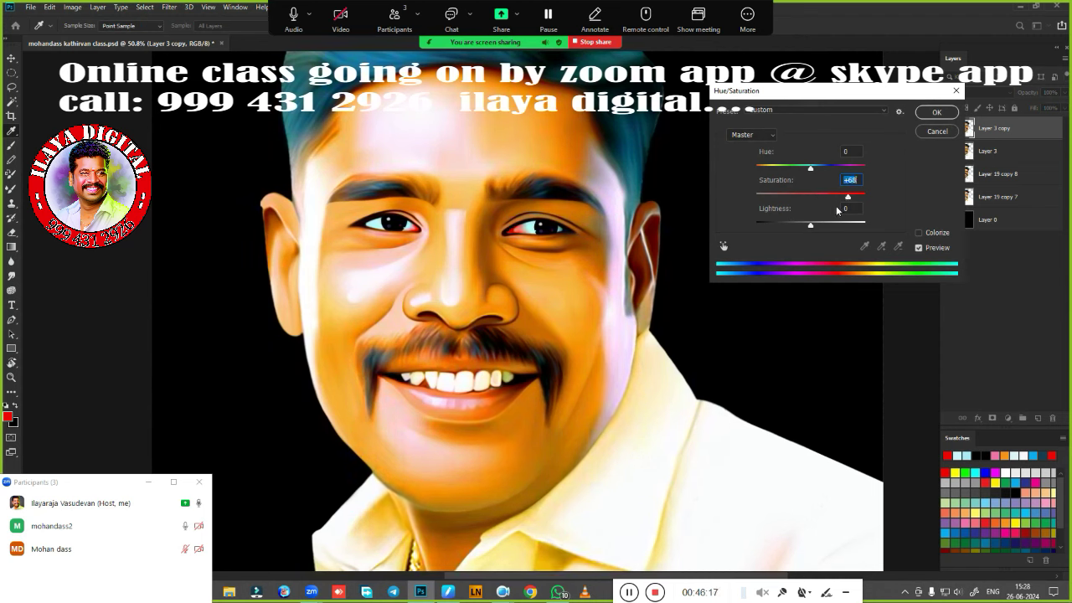
{"action": "type", "text": "0"}
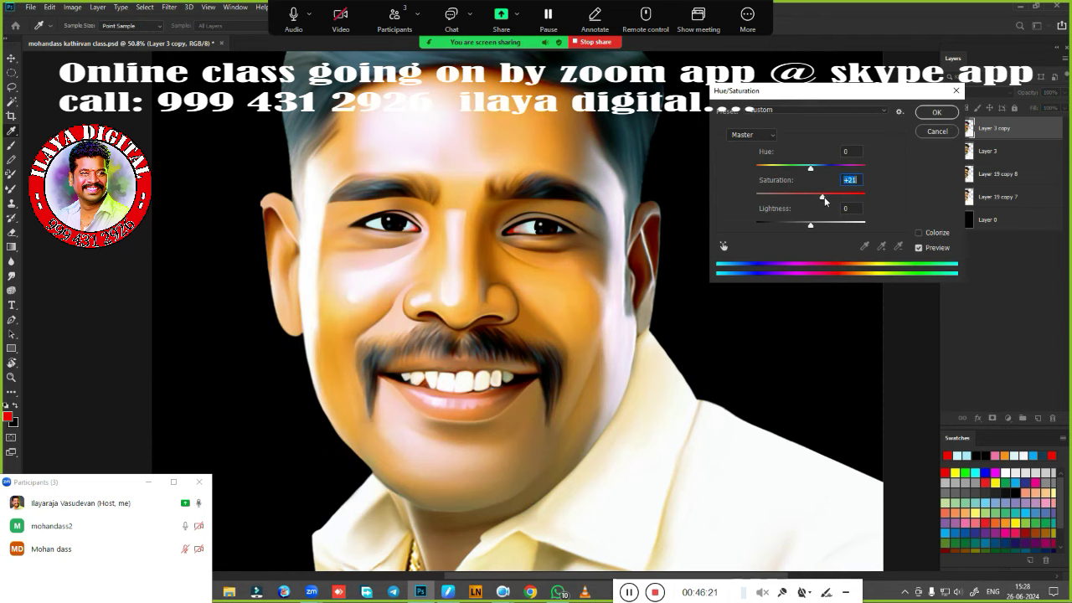
{"action": "left_click_drag", "start_coordinate": [818, 201], "coordinate": [819, 202]}
{"action": "left_click", "coordinate": [936, 113]}
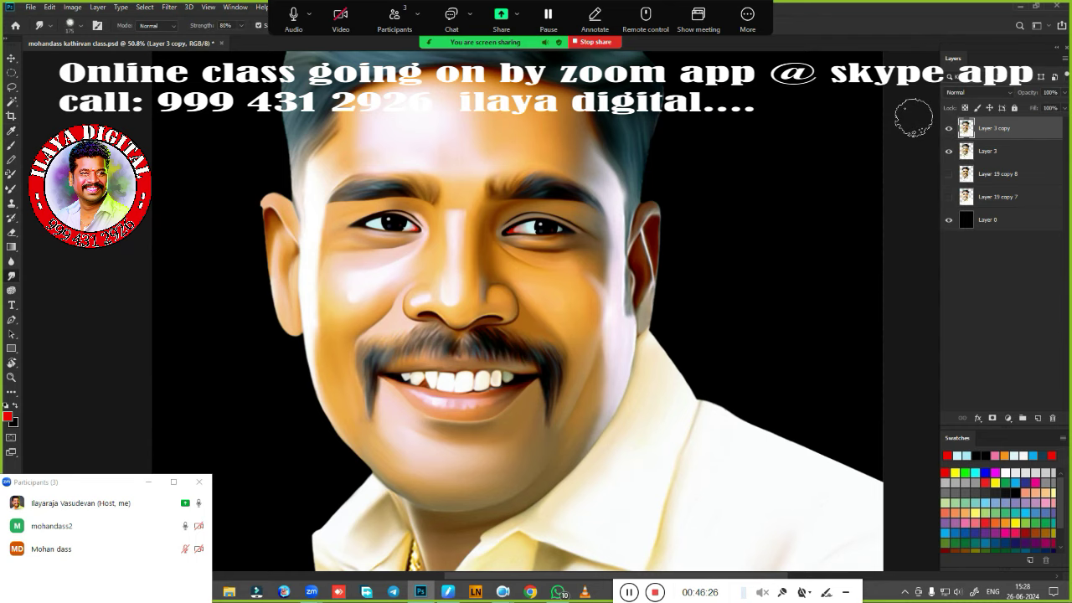
Toggle Layer 3 copy on and off to compare the colour correction so far.
{"action": "left_click", "coordinate": [948, 130]}
{"action": "left_click", "coordinate": [948, 130]}
{"action": "left_click", "coordinate": [949, 131]}
{"action": "left_click", "coordinate": [949, 131]}
Apply Color Balance: midtones +14/-4/-10, shadows +8/0/-9, highlights shifted toward blue.
{"action": "key", "text": "ctrl+b"}
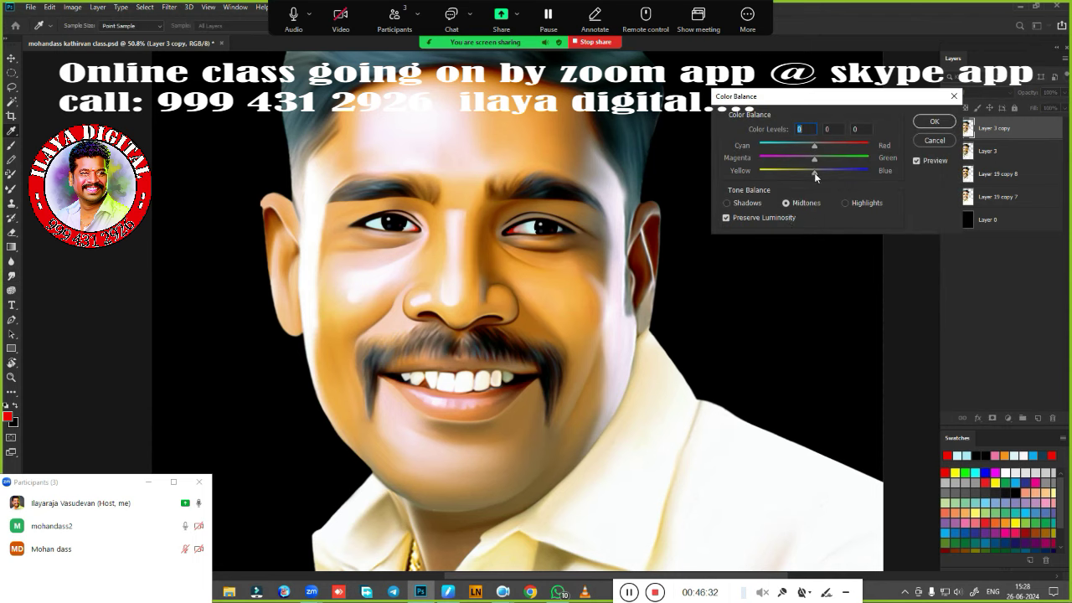
{"action": "left_click_drag", "start_coordinate": [814, 173], "coordinate": [811, 174]}
{"action": "left_click", "coordinate": [811, 155]}
{"action": "left_click_drag", "start_coordinate": [822, 147], "coordinate": [821, 147]}
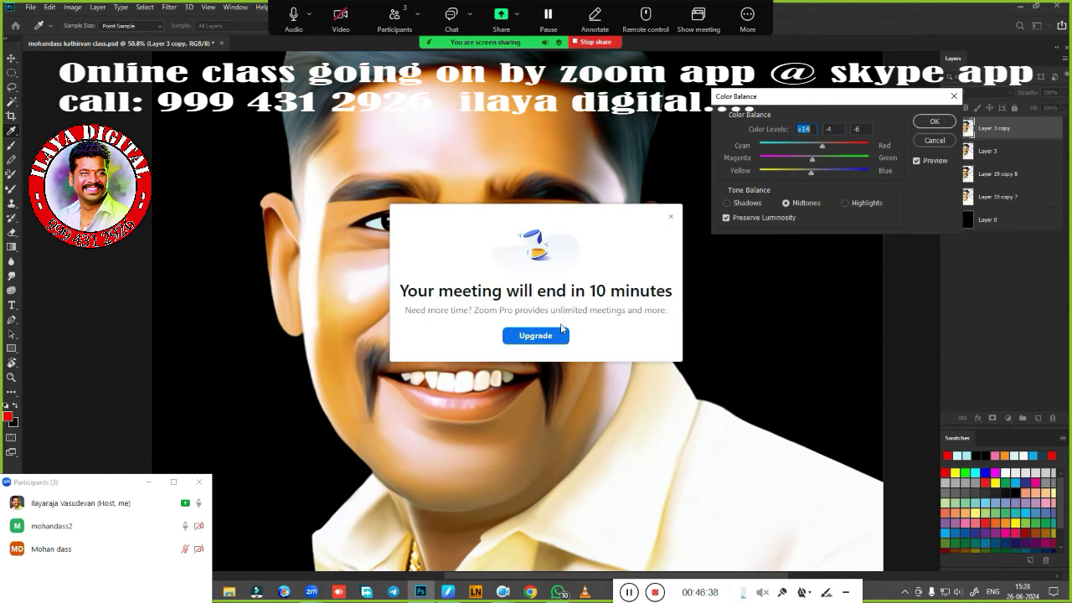
{"action": "left_click", "coordinate": [670, 218]}
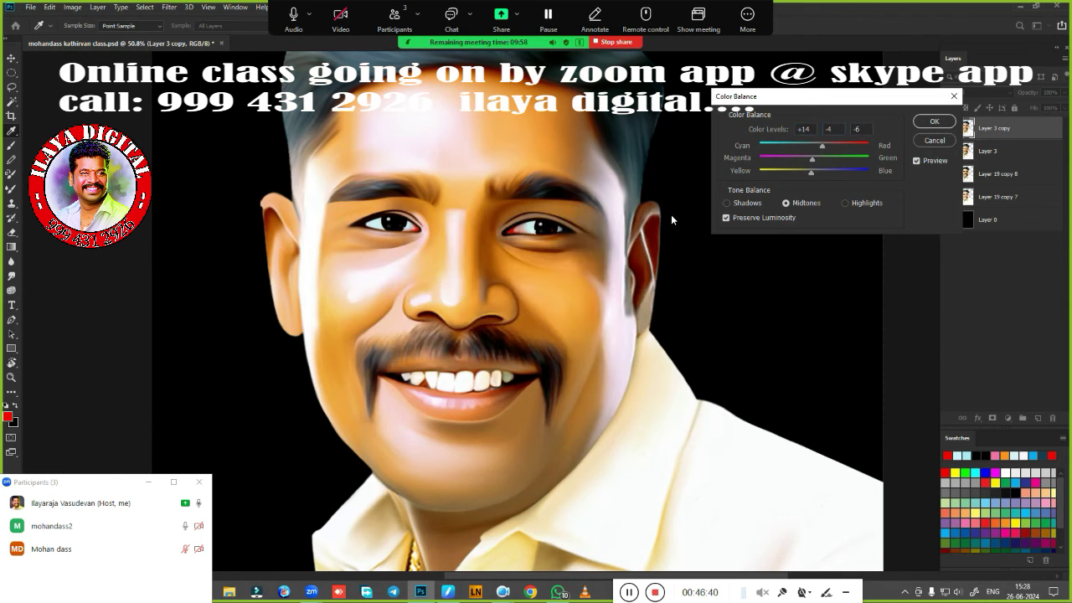
{"action": "left_click_drag", "start_coordinate": [810, 171], "coordinate": [808, 173]}
{"action": "left_click", "coordinate": [743, 202]}
{"action": "mouse_move", "coordinate": [816, 145]}
{"action": "left_mouse_down"}
{"action": "mouse_move", "coordinate": [809, 171]}
{"action": "mouse_move", "coordinate": [827, 174]}
{"action": "left_mouse_up"}
{"action": "left_click", "coordinate": [845, 202]}
{"action": "left_click", "coordinate": [933, 121]}
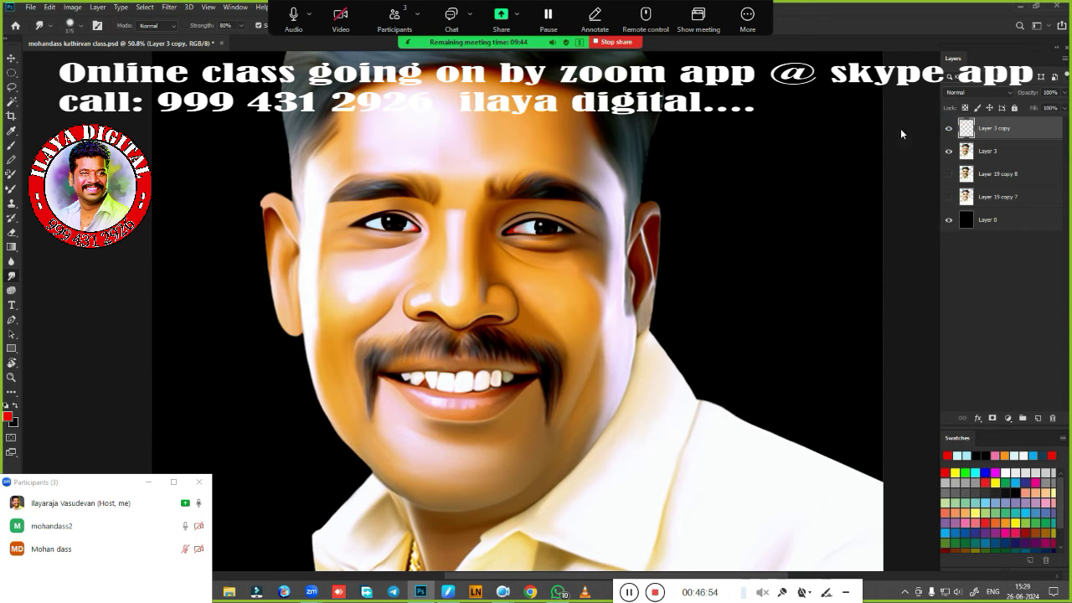
Toggle Layer 3 copy again to compare the image before and after colour balancing.
{"action": "left_click", "coordinate": [947, 130]}
{"action": "left_click", "coordinate": [948, 130]}
{"action": "left_click", "coordinate": [947, 130]}
{"action": "left_click", "coordinate": [948, 133]}
Trace a freehand lasso selection around the lips and teeth.
{"action": "key", "text": "l"}
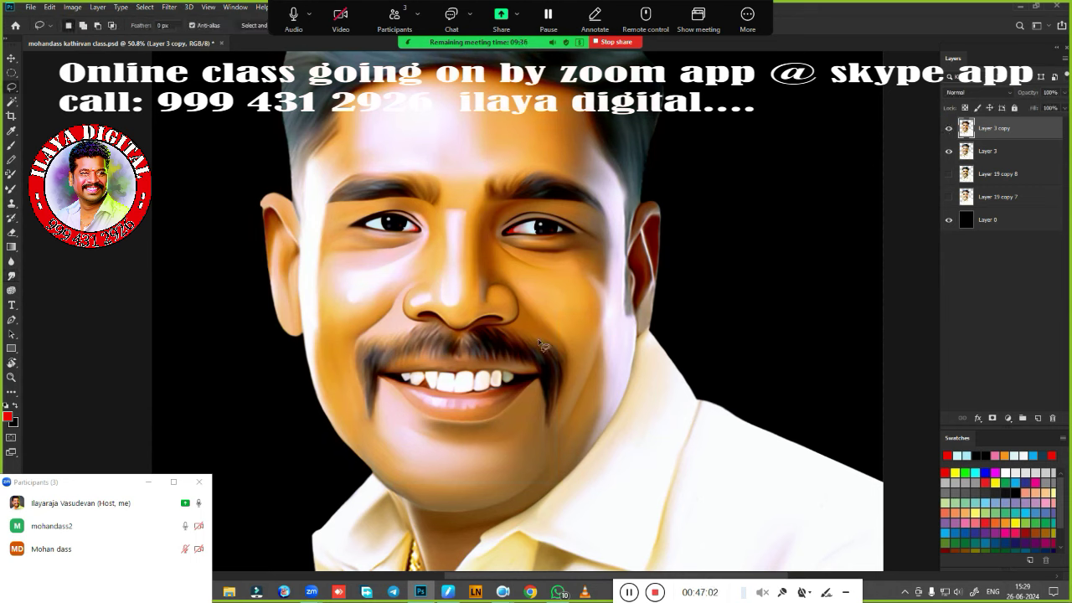
{"action": "scroll", "coordinate": [469, 376], "scroll_direction": "up", "scroll_amount": 2}
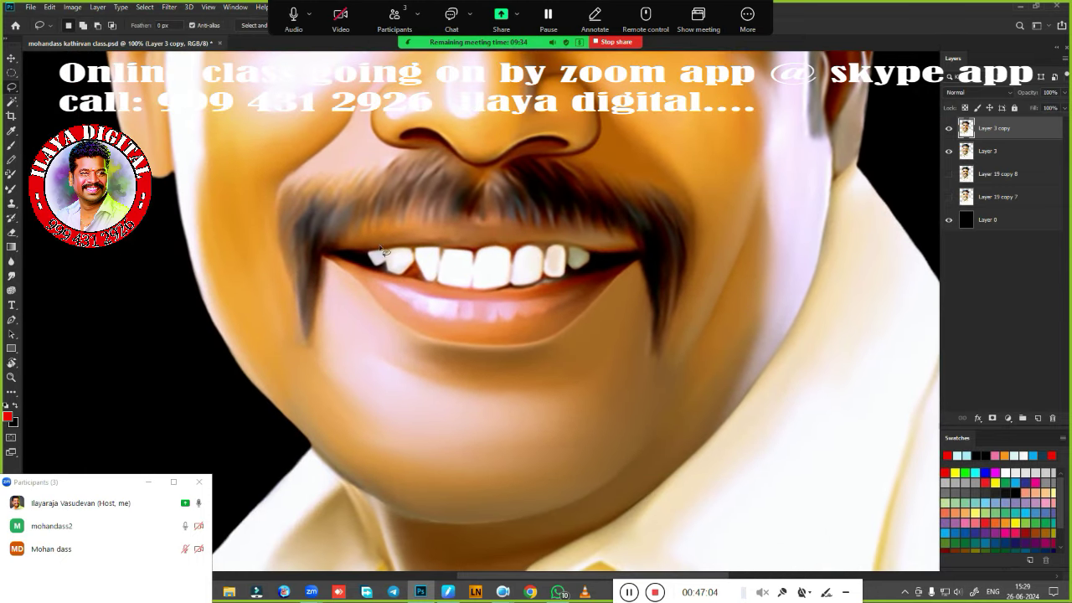
{"action": "left_click_drag", "start_coordinate": [331, 252], "coordinate": [343, 253]}
{"action": "mouse_move", "coordinate": [611, 243]}
{"action": "left_mouse_down"}
{"action": "mouse_move", "coordinate": [636, 248]}
{"action": "mouse_move", "coordinate": [358, 256]}
{"action": "mouse_move", "coordinate": [398, 278]}
{"action": "left_mouse_up"}
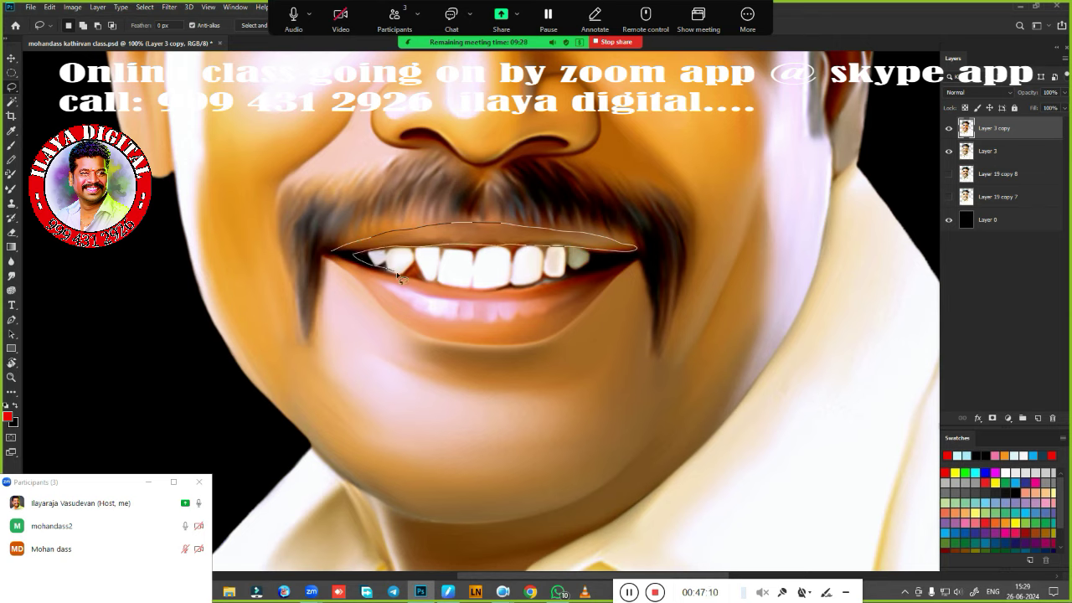
{"action": "mouse_move", "coordinate": [578, 274]}
{"action": "left_mouse_down"}
{"action": "mouse_move", "coordinate": [634, 258]}
{"action": "mouse_move", "coordinate": [561, 331]}
{"action": "mouse_move", "coordinate": [456, 343]}
{"action": "mouse_move", "coordinate": [388, 311]}
{"action": "mouse_move", "coordinate": [333, 252]}
{"action": "left_mouse_up"}
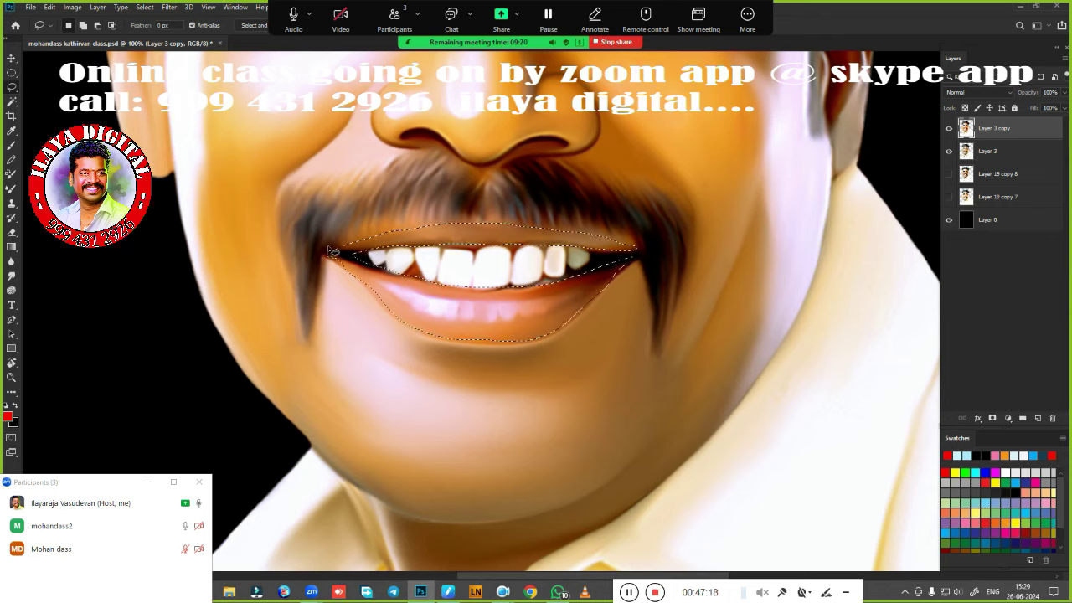
Feather the mouth selection by 1.8 px and copy it onto a new Layer 4.
{"action": "key", "text": "shift+F6"}
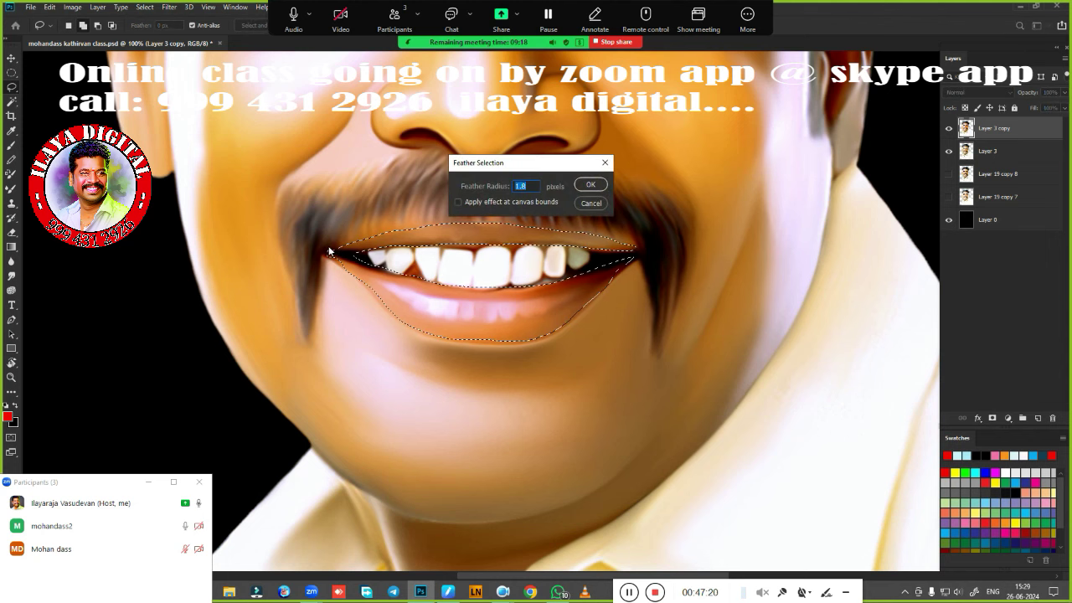
{"action": "key", "text": "Return"}
{"action": "scroll", "coordinate": [513, 366], "scroll_direction": "down", "scroll_amount": 2}
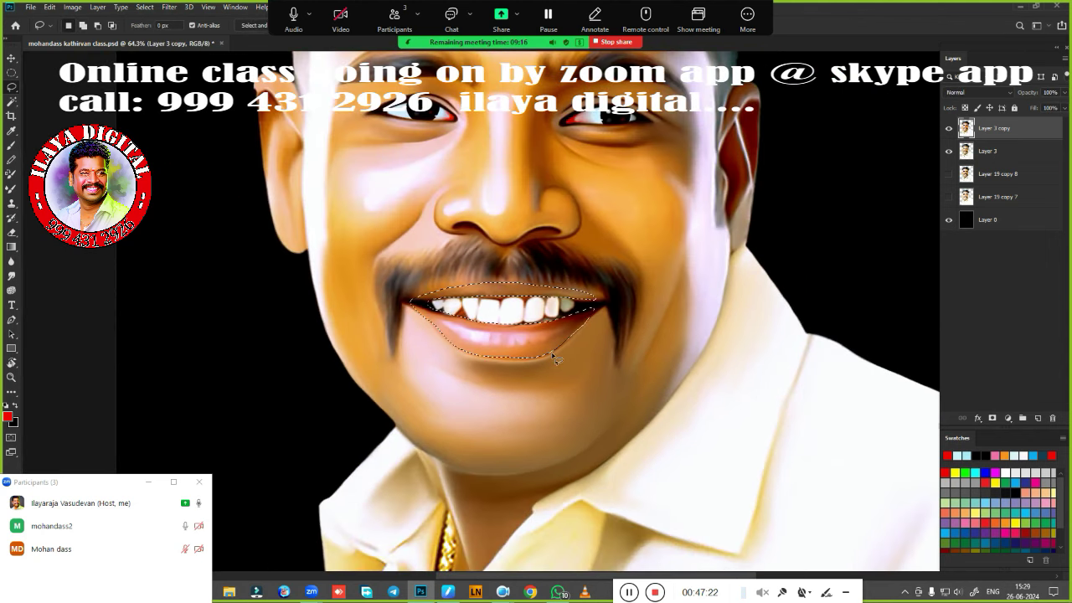
{"action": "key", "text": "ctrl+j"}
{"action": "scroll", "coordinate": [548, 355], "scroll_direction": "down", "scroll_amount": 3}
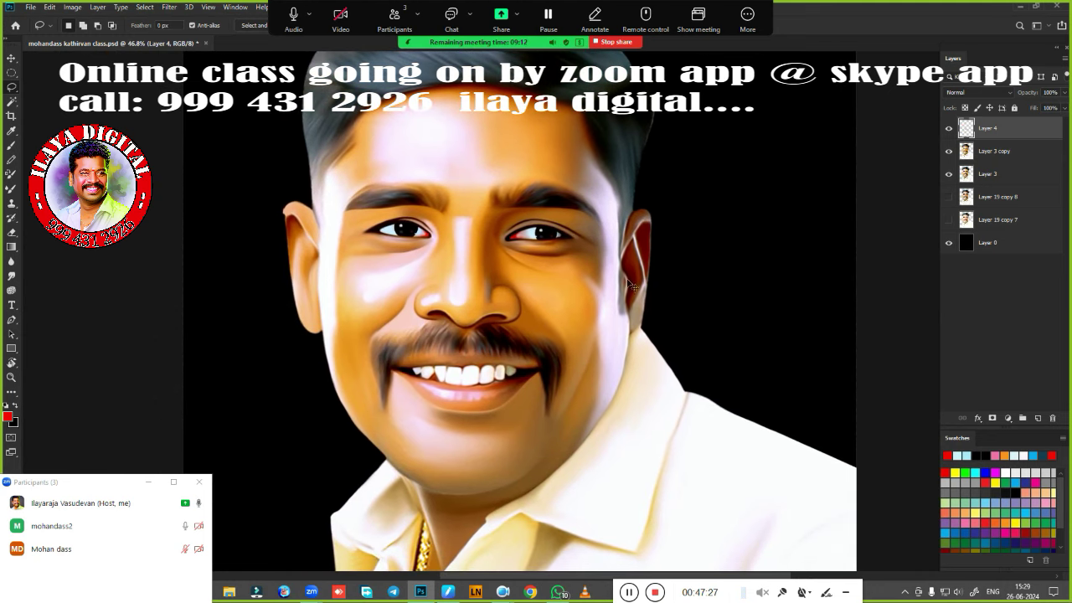
Raise the Curves black point slightly to deepen Layer 4's shadows.
{"action": "key", "text": "ctrl+m"}
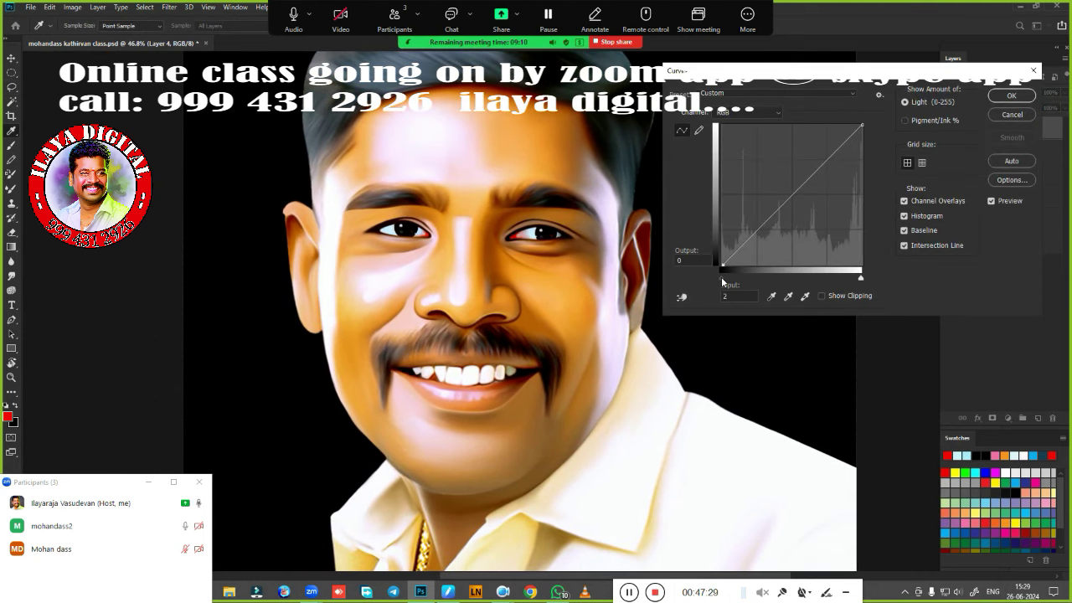
{"action": "left_click_drag", "start_coordinate": [723, 280], "coordinate": [779, 276]}
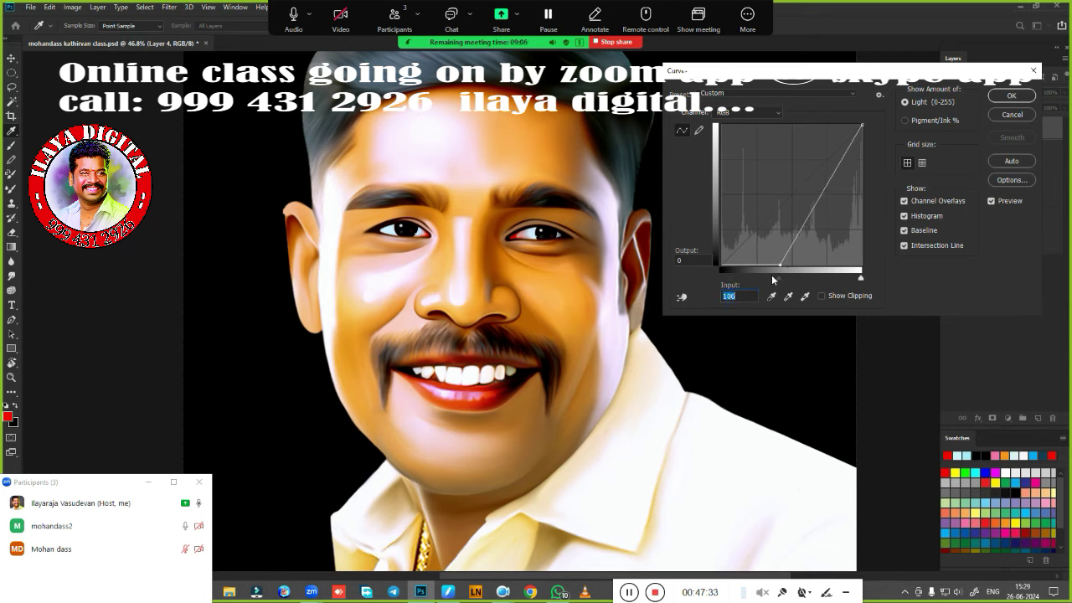
{"action": "key", "text": "ctrl+z"}
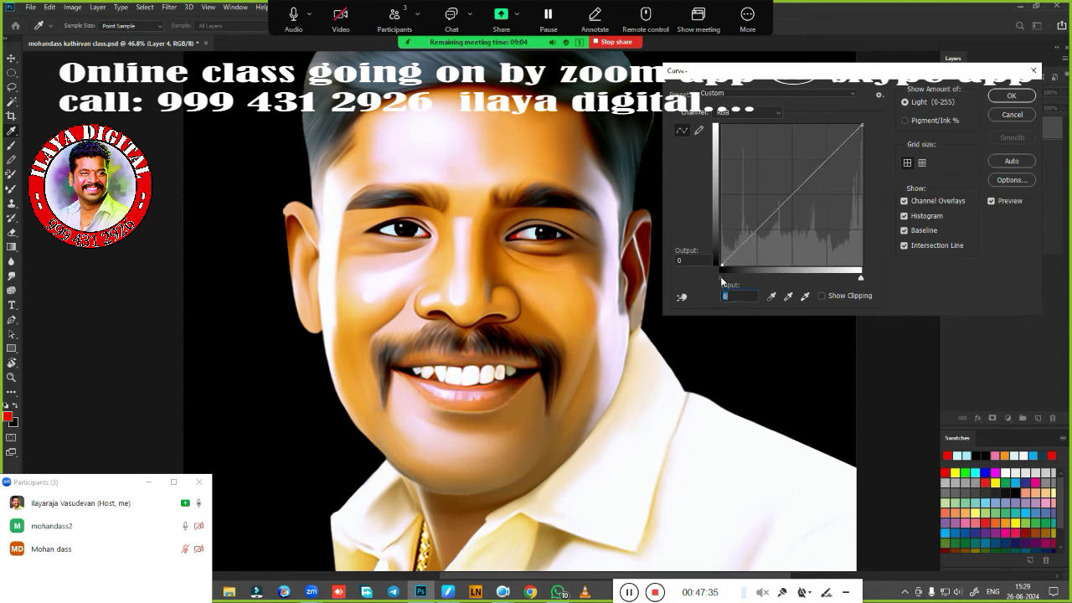
{"action": "left_click_drag", "start_coordinate": [720, 280], "coordinate": [728, 276]}
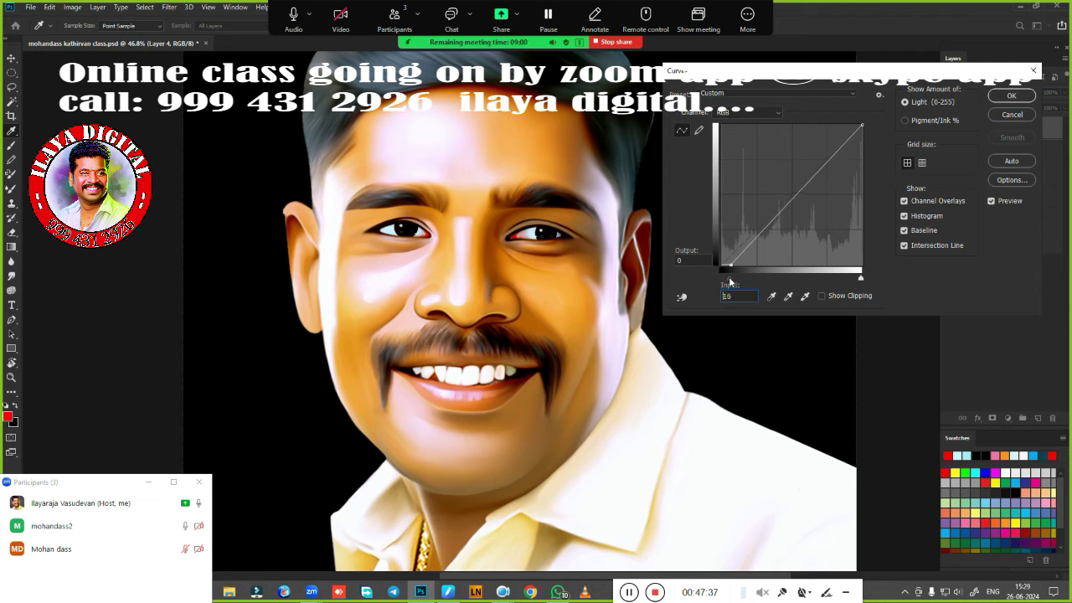
{"action": "left_click", "coordinate": [1004, 96]}
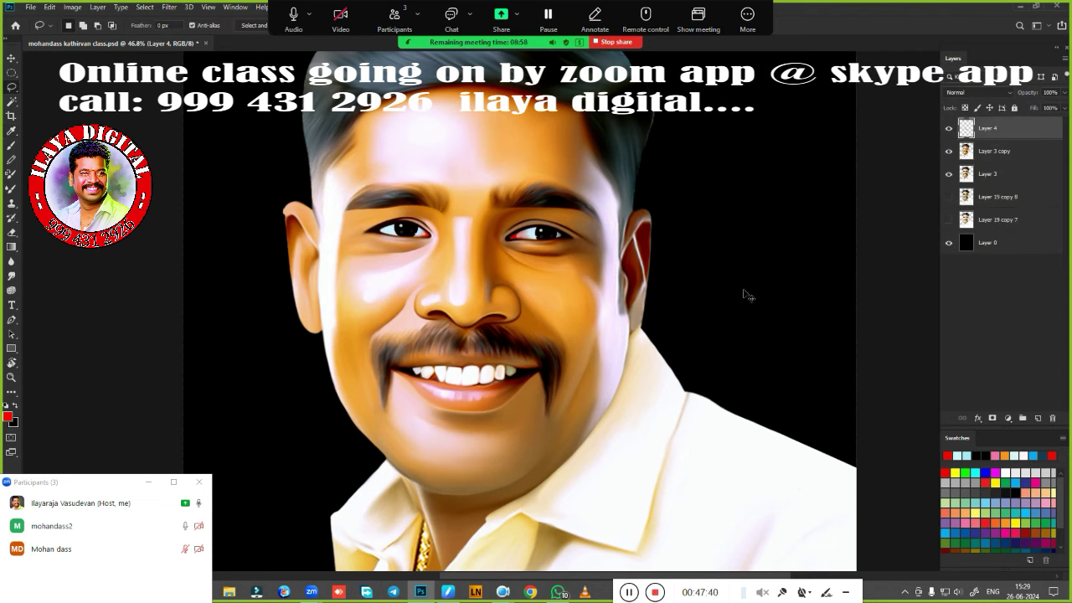
Set Hue -11, Saturation +9, then Color Balance midtones +11 red and -8 magenta.
{"action": "key", "text": "ctrl+u"}
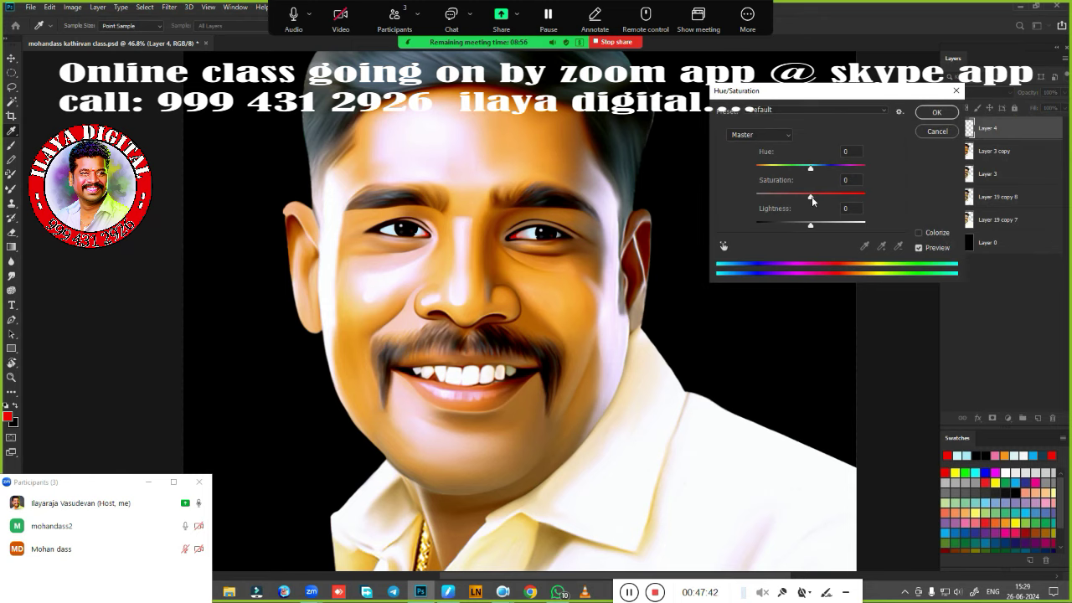
{"action": "left_click_drag", "start_coordinate": [811, 197], "coordinate": [820, 198]}
{"action": "mouse_move", "coordinate": [864, 198]}
{"action": "left_mouse_down"}
{"action": "mouse_move", "coordinate": [737, 203]}
{"action": "mouse_move", "coordinate": [806, 202]}
{"action": "mouse_move", "coordinate": [816, 198]}
{"action": "mouse_move", "coordinate": [805, 174]}
{"action": "left_mouse_up"}
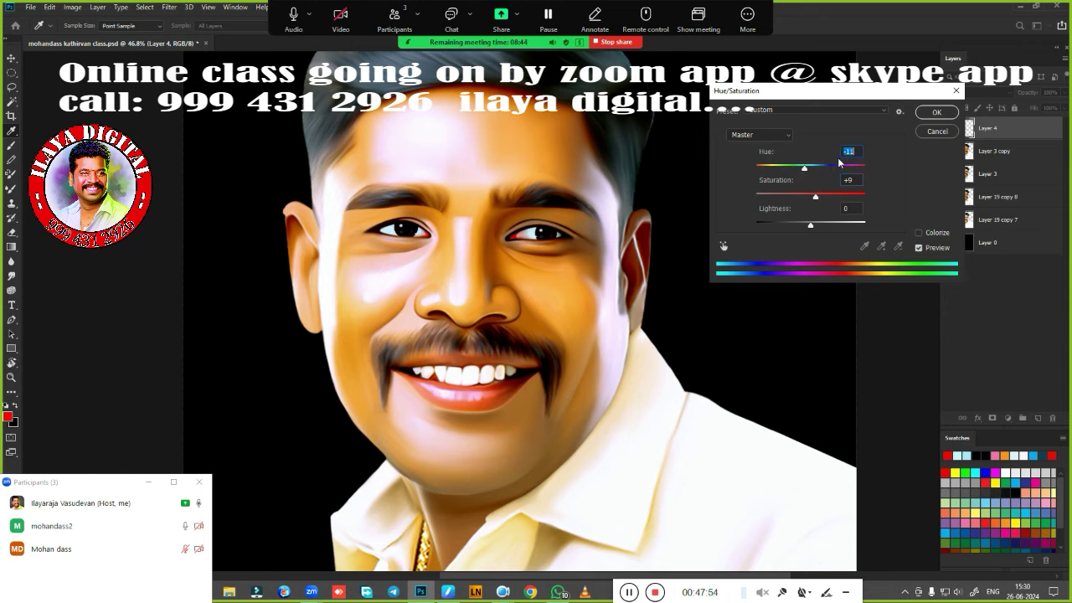
{"action": "left_click", "coordinate": [934, 114]}
{"action": "key", "text": "ctrl+b"}
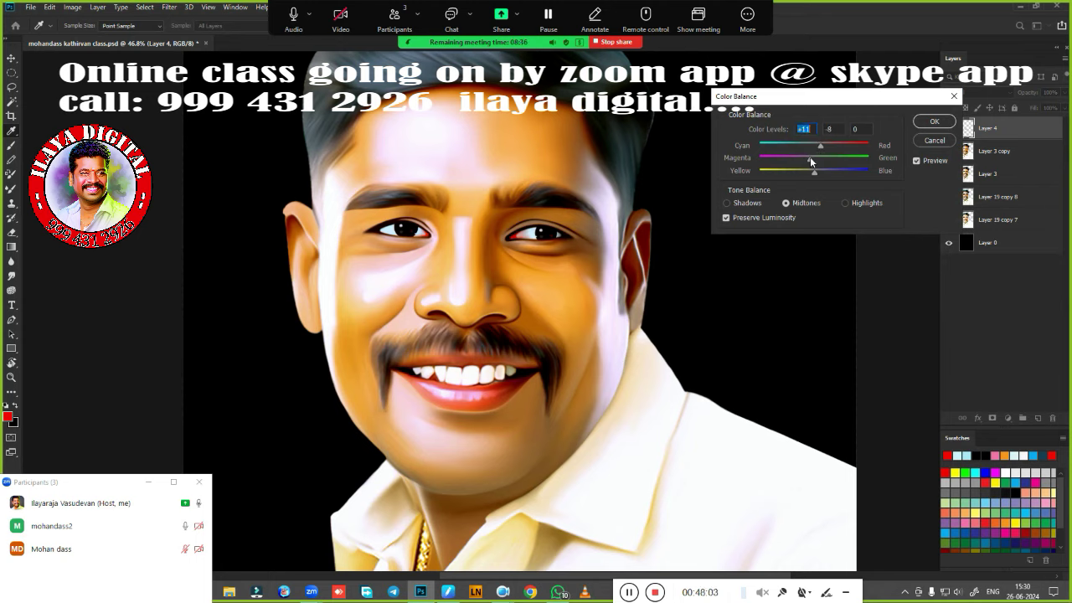
{"action": "left_click", "coordinate": [933, 122]}
Zoom out and toggle Layer 4 on and off to compare the corrected teeth.
{"action": "key", "text": "l"}
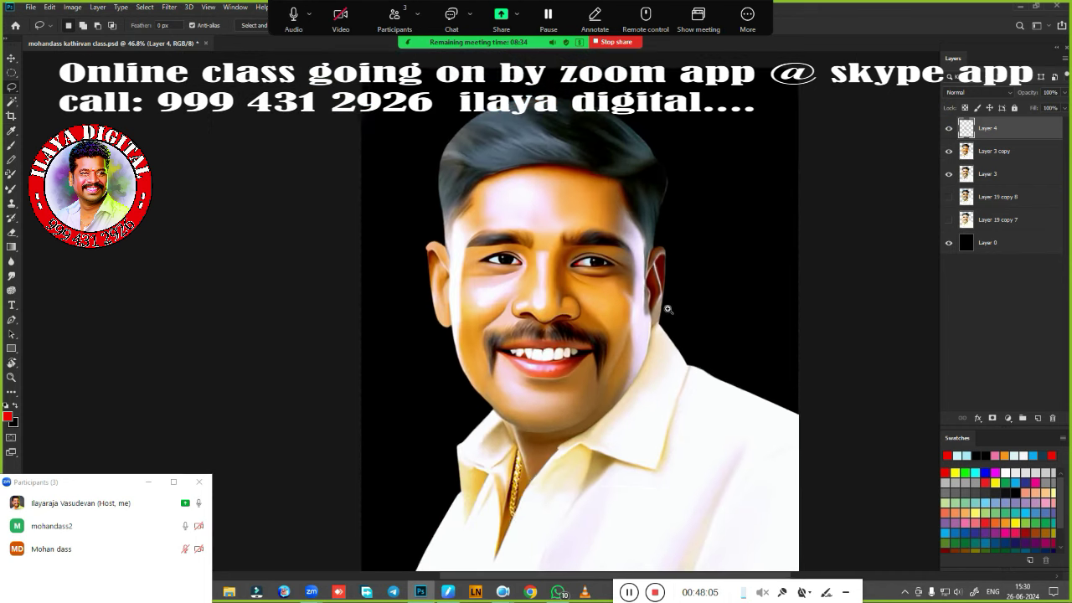
{"action": "left_click", "coordinate": [667, 309], "text": "alt"}
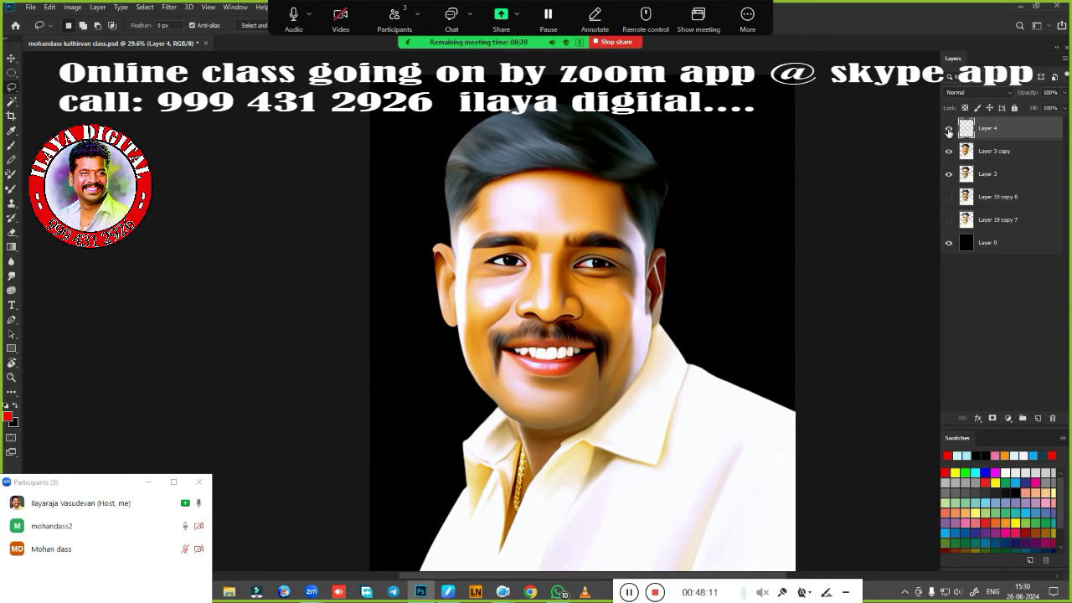
{"action": "left_click", "coordinate": [948, 130]}
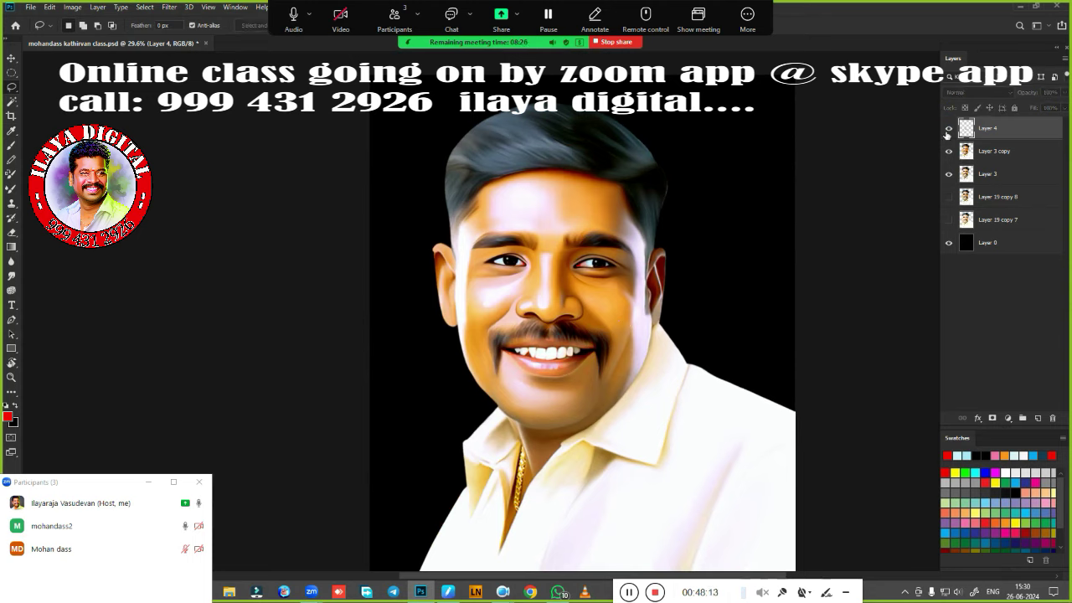
{"action": "left_click", "coordinate": [948, 130]}
{"action": "left_click", "coordinate": [949, 130]}
{"action": "left_click", "coordinate": [948, 130]}
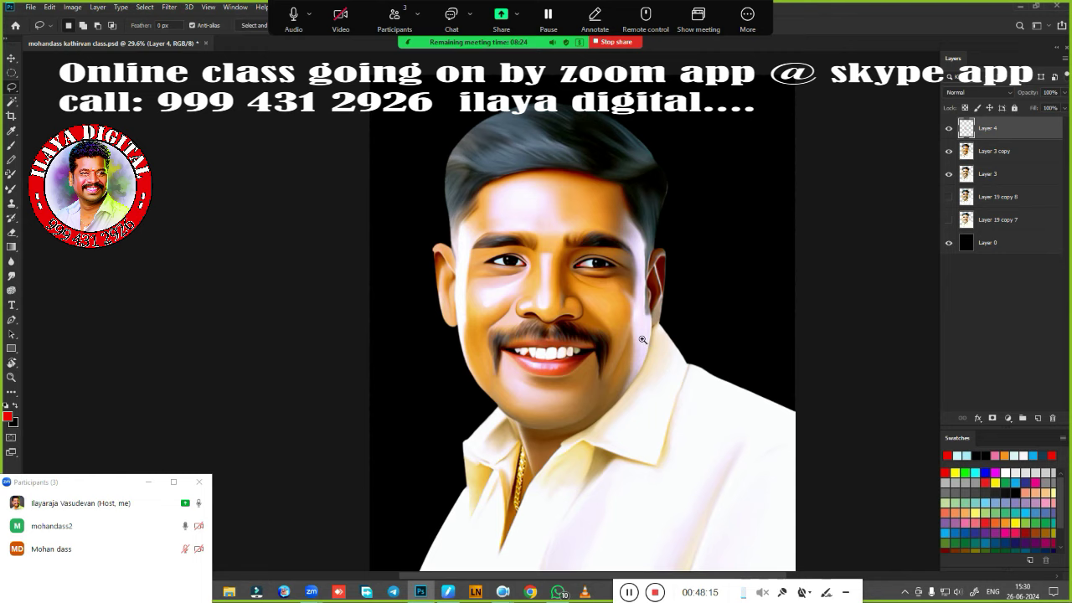
Lower Layer 4's fill to about 57% and compare the result, then select Layer 3 copy.
{"action": "left_click_drag", "start_coordinate": [642, 339], "coordinate": [707, 314]}
{"action": "left_click", "coordinate": [1065, 110]}
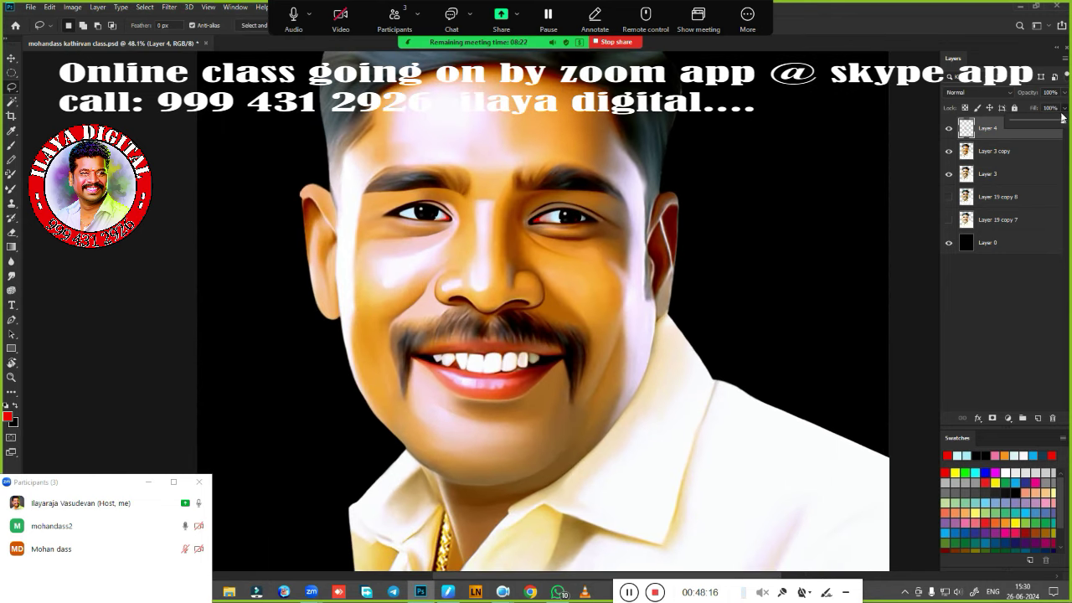
{"action": "mouse_move", "coordinate": [1058, 123]}
{"action": "left_mouse_down"}
{"action": "mouse_move", "coordinate": [1026, 130]}
{"action": "mouse_move", "coordinate": [1043, 129]}
{"action": "left_mouse_up"}
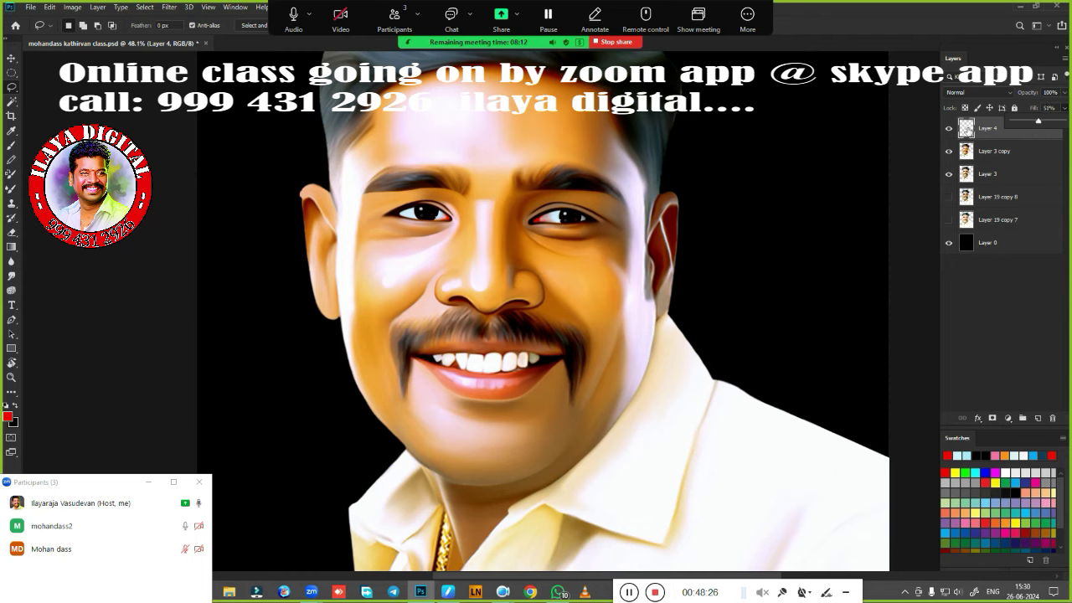
{"action": "left_click", "coordinate": [948, 128]}
{"action": "left_click", "coordinate": [948, 128]}
{"action": "left_click", "coordinate": [1011, 153]}
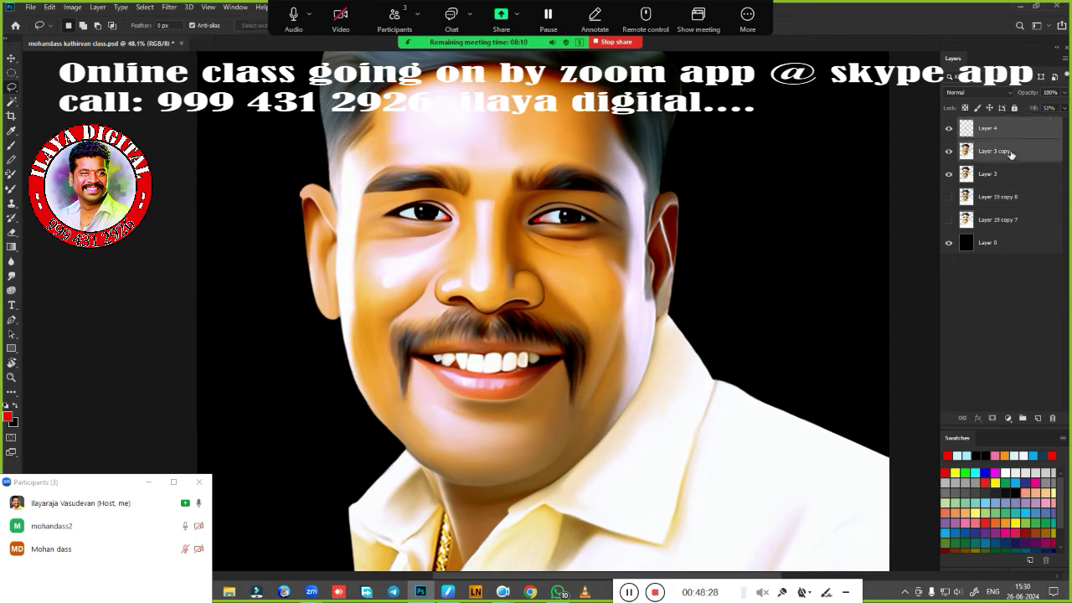
Merge Layer 3 copy into Layer 4 and lasso the patch beside the nose, feathered 10 px.
{"action": "key", "text": "ctrl+e"}
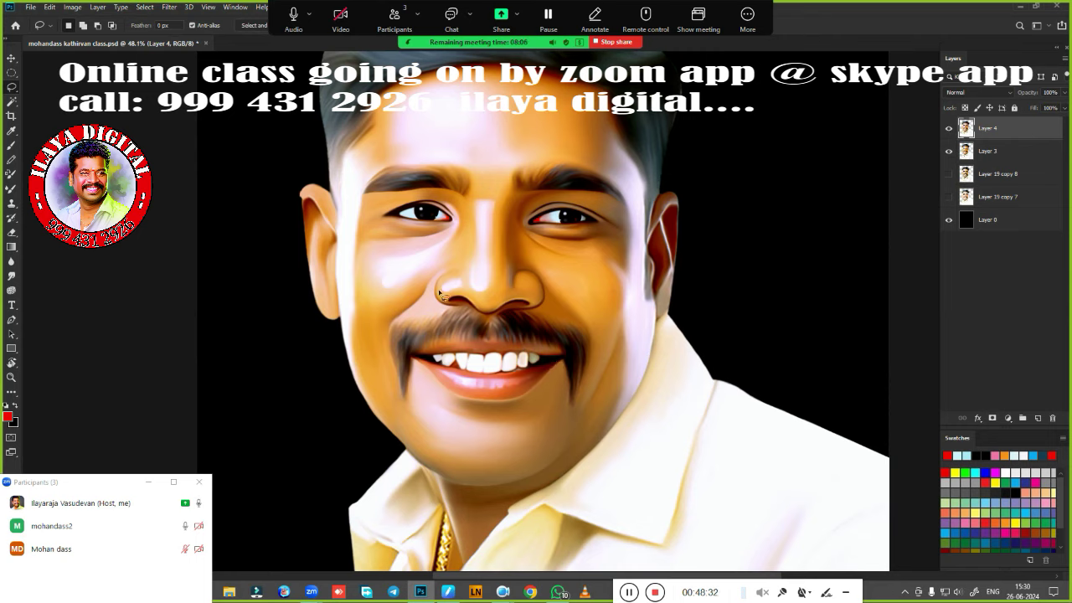
{"action": "mouse_move", "coordinate": [438, 283]}
{"action": "left_mouse_down"}
{"action": "mouse_move", "coordinate": [398, 322]}
{"action": "mouse_move", "coordinate": [444, 316]}
{"action": "mouse_move", "coordinate": [438, 284]}
{"action": "left_mouse_up"}
{"action": "mouse_move", "coordinate": [533, 317]}
{"action": "left_mouse_down"}
{"action": "mouse_move", "coordinate": [577, 326]}
{"action": "mouse_move", "coordinate": [561, 296]}
{"action": "left_mouse_up"}
{"action": "key", "text": "shift+F6"}
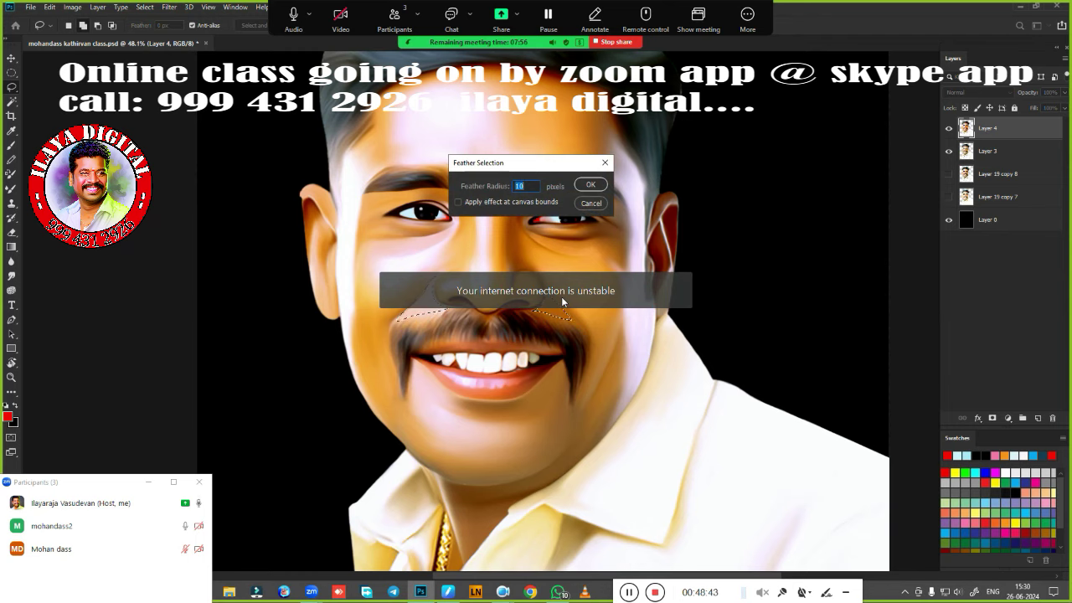
{"action": "key", "text": "Return"}
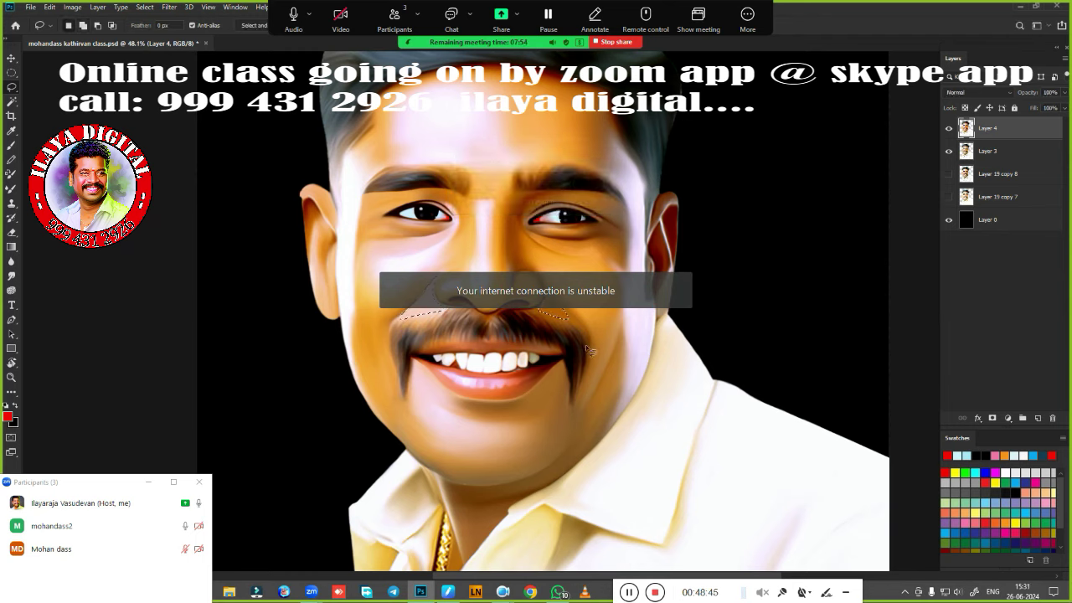
Tint the patch toward cyan with Color Balance, deselect, and lasso the forehead, cheeks and nose.
{"action": "key", "text": "ctrl+b"}
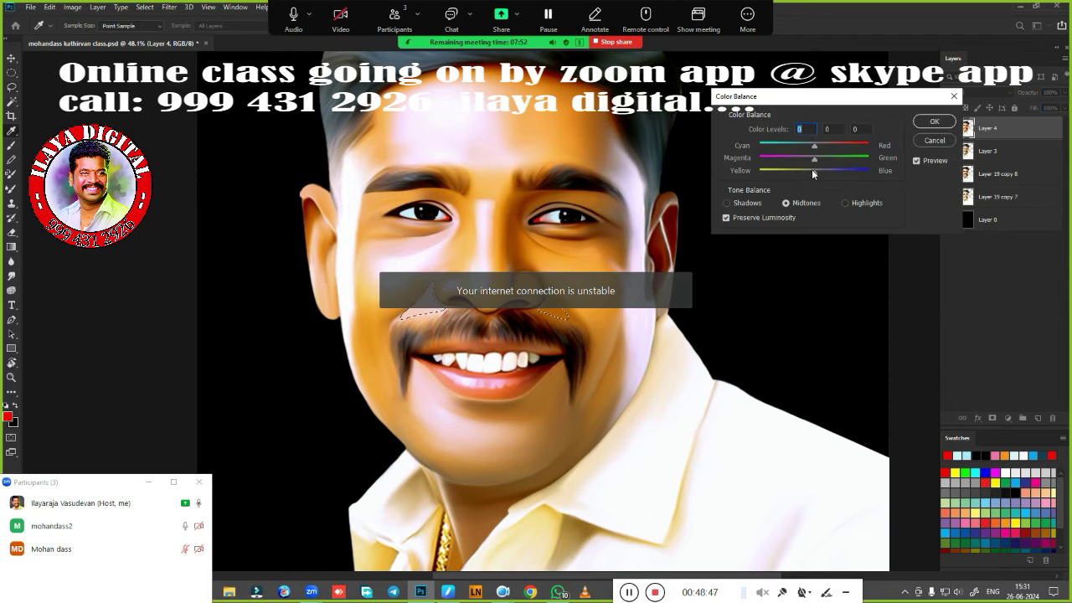
{"action": "mouse_move", "coordinate": [801, 145]}
{"action": "left_mouse_down"}
{"action": "mouse_move", "coordinate": [769, 146]}
{"action": "mouse_move", "coordinate": [841, 172]}
{"action": "mouse_move", "coordinate": [791, 146]}
{"action": "mouse_move", "coordinate": [839, 174]}
{"action": "left_mouse_up"}
{"action": "left_click", "coordinate": [844, 202]}
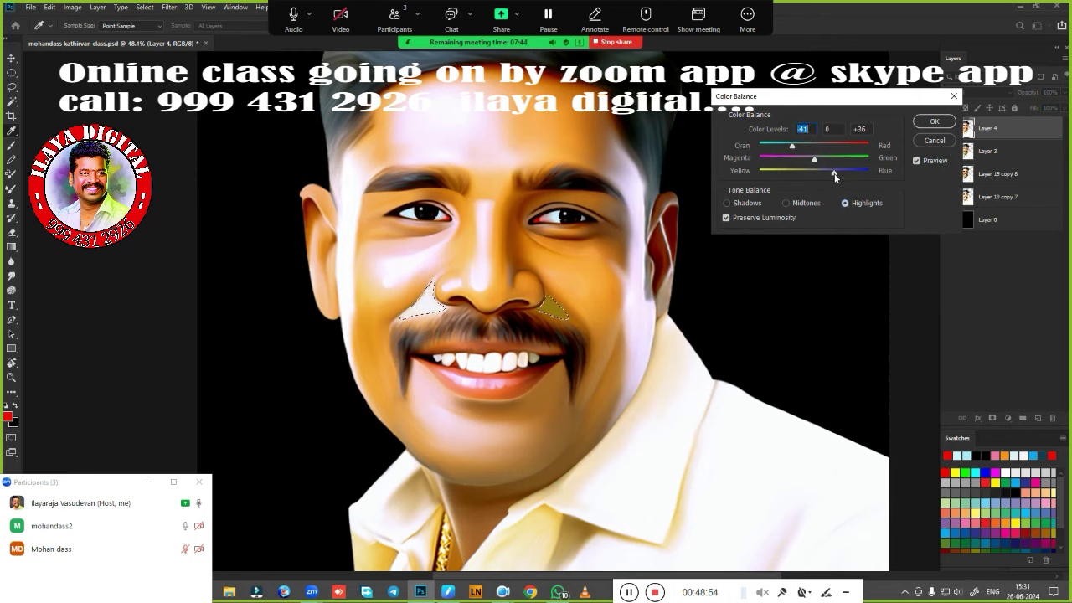
{"action": "left_click", "coordinate": [932, 122]}
{"action": "key", "text": "ctrl+d"}
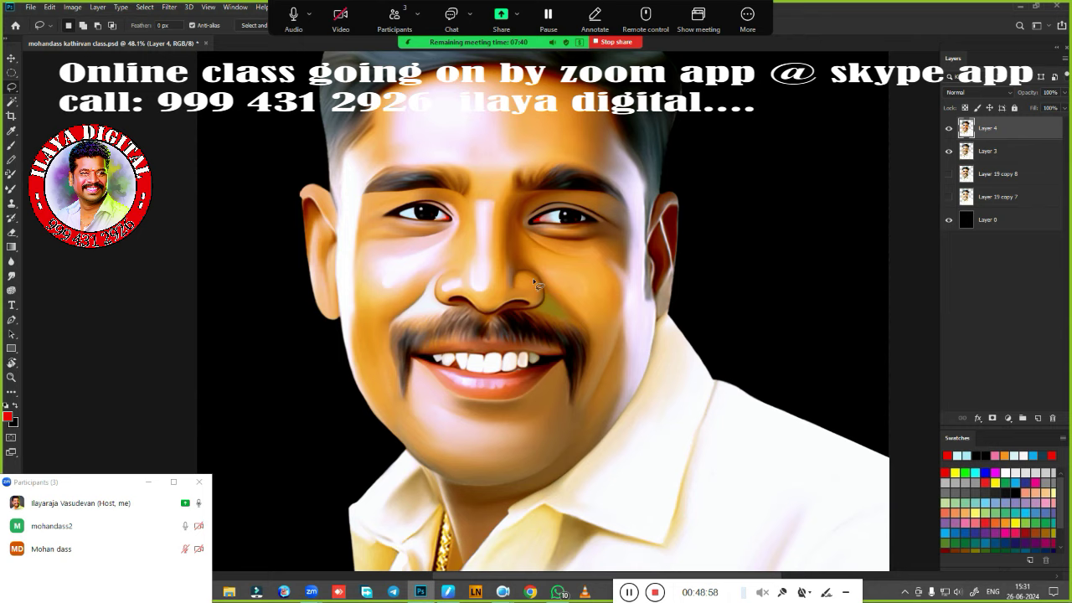
{"action": "mouse_move", "coordinate": [528, 280]}
{"action": "left_mouse_down"}
{"action": "mouse_move", "coordinate": [529, 241]}
{"action": "mouse_move", "coordinate": [471, 179]}
{"action": "mouse_move", "coordinate": [456, 228]}
{"action": "mouse_move", "coordinate": [389, 259]}
{"action": "mouse_move", "coordinate": [368, 322]}
{"action": "mouse_move", "coordinate": [456, 269]}
{"action": "mouse_move", "coordinate": [490, 297]}
{"action": "mouse_move", "coordinate": [528, 267]}
{"action": "left_mouse_up"}
Feather the selection by 50 px and Color Balance it toward magenta with red at +12.
{"action": "key", "text": "shift+F6"}
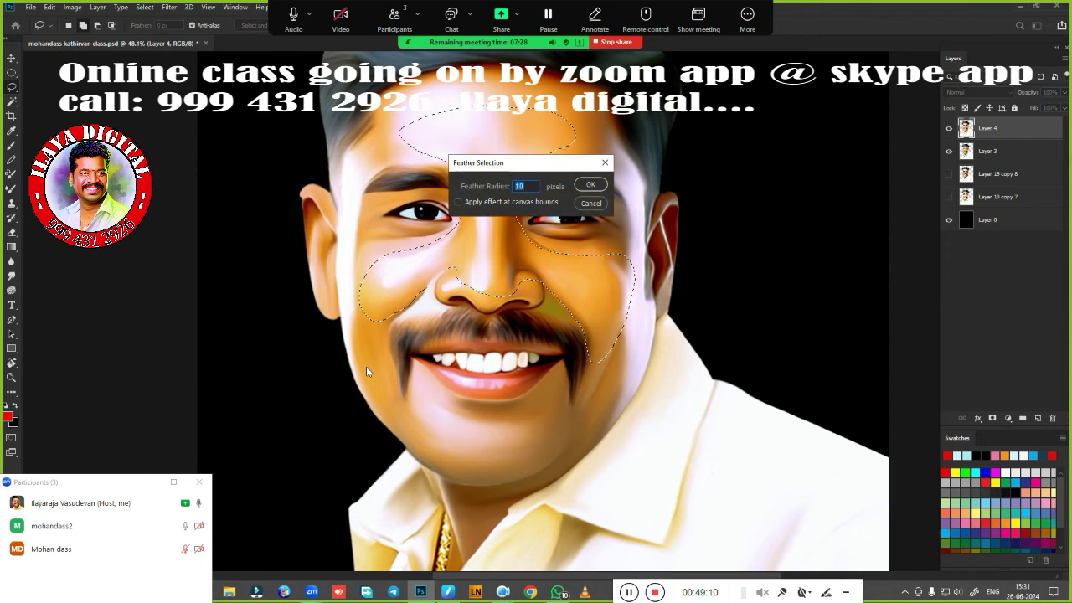
{"action": "key", "text": "Return"}
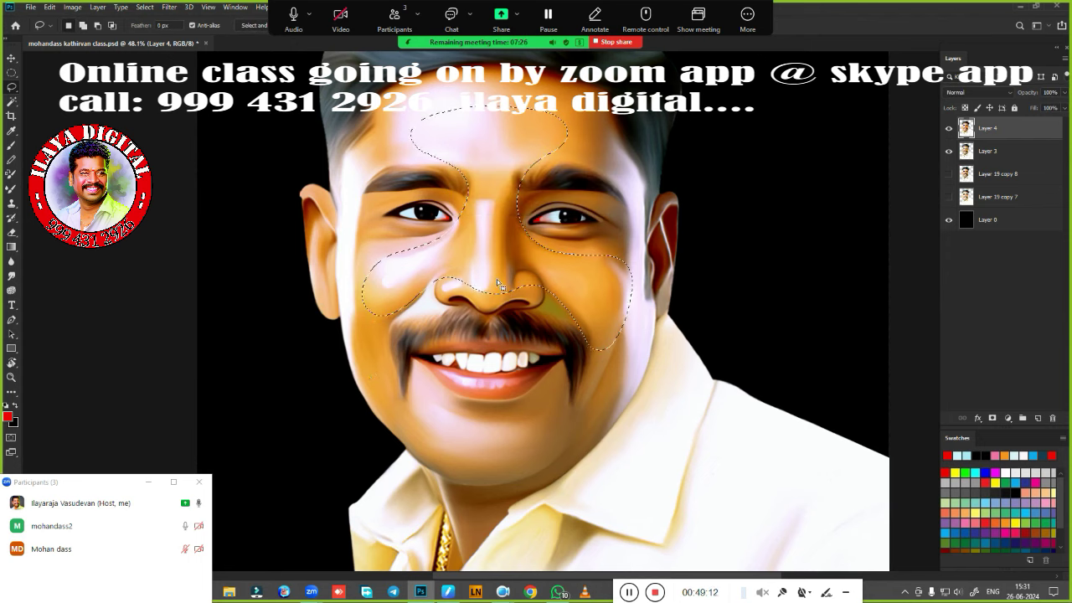
{"action": "key", "text": "ctrl+b"}
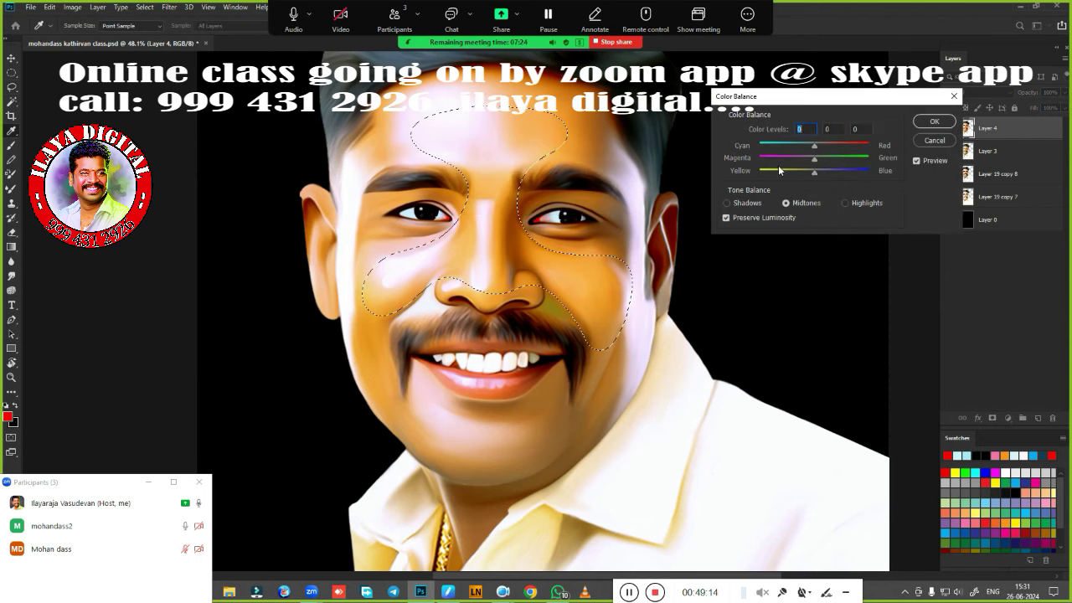
{"action": "left_click_drag", "start_coordinate": [813, 157], "coordinate": [812, 157]}
{"action": "left_click", "coordinate": [821, 144]}
{"action": "left_click", "coordinate": [805, 157]}
{"action": "left_click", "coordinate": [927, 124]}
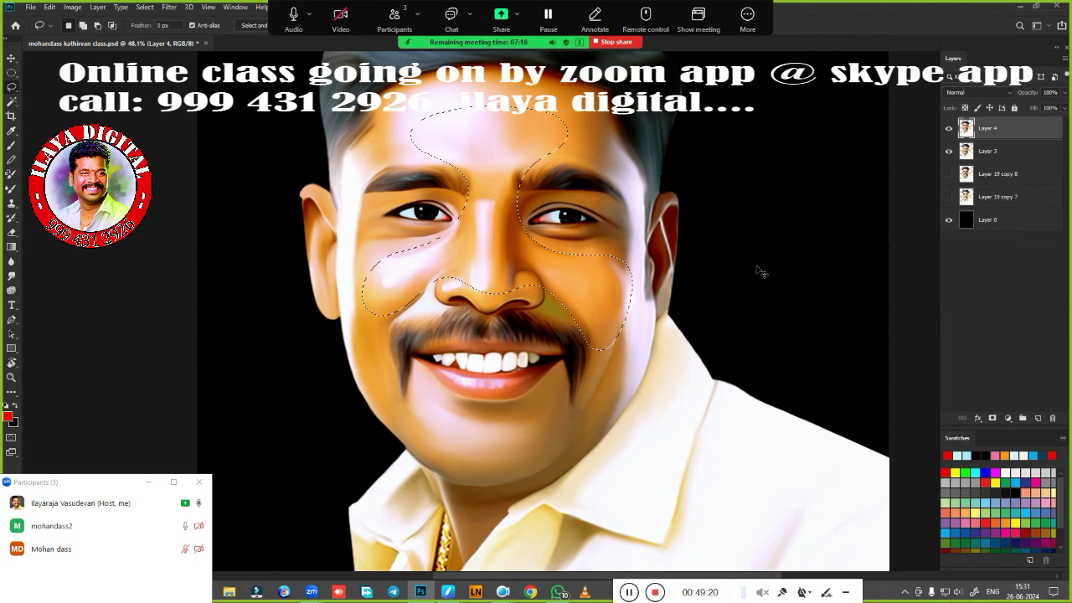
Boost the selection's saturation, set highlights Magenta/Green to -22, then deselect and fit to screen.
{"action": "key", "text": "ctrl+u"}
{"action": "left_click_drag", "start_coordinate": [812, 197], "coordinate": [824, 197]}
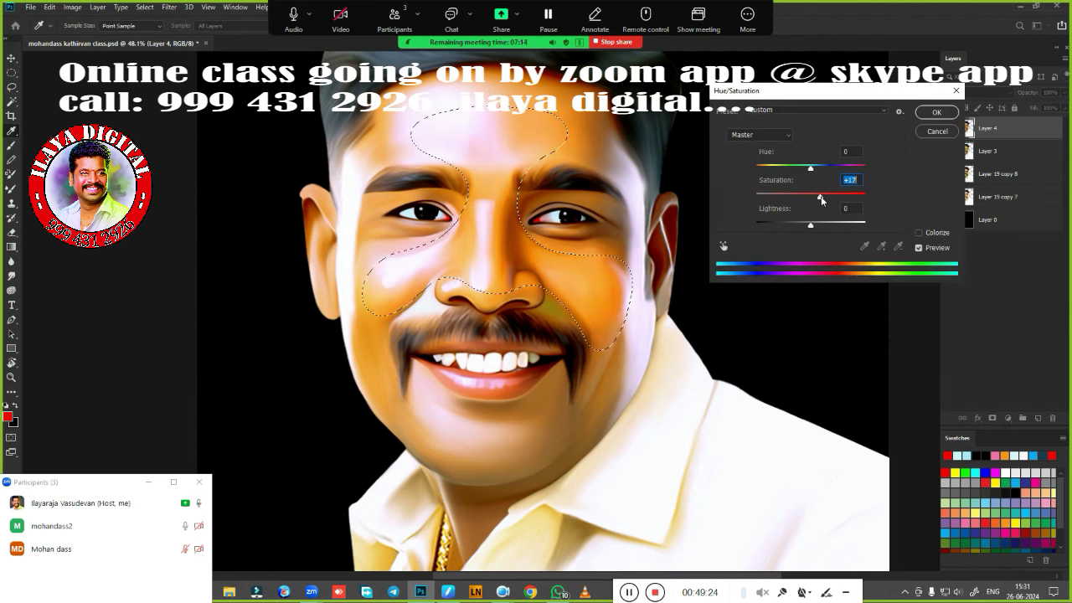
{"action": "left_click", "coordinate": [929, 113]}
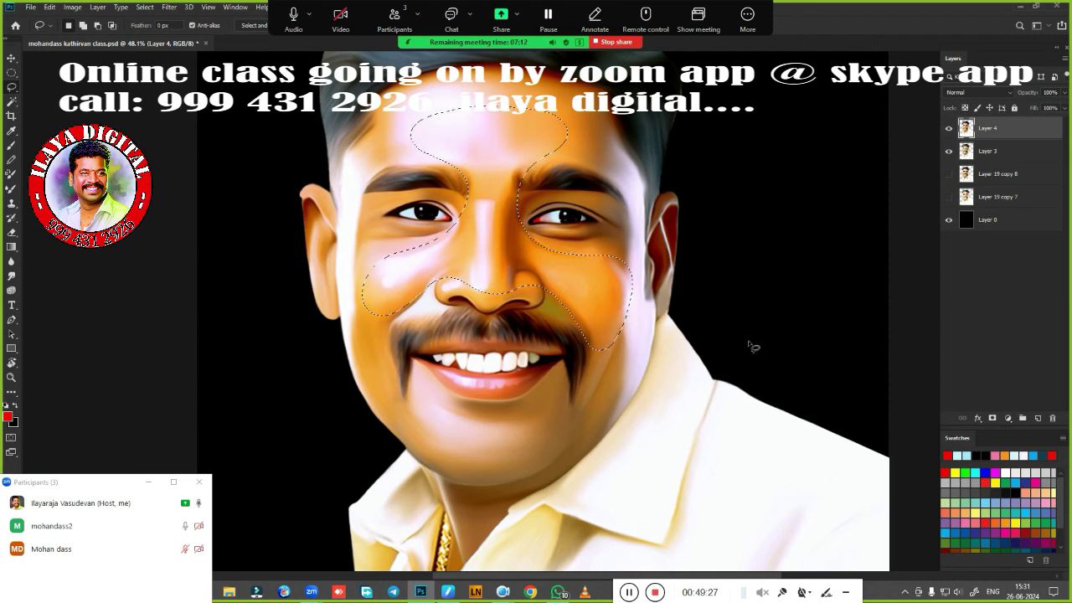
{"action": "key", "text": "ctrl+b"}
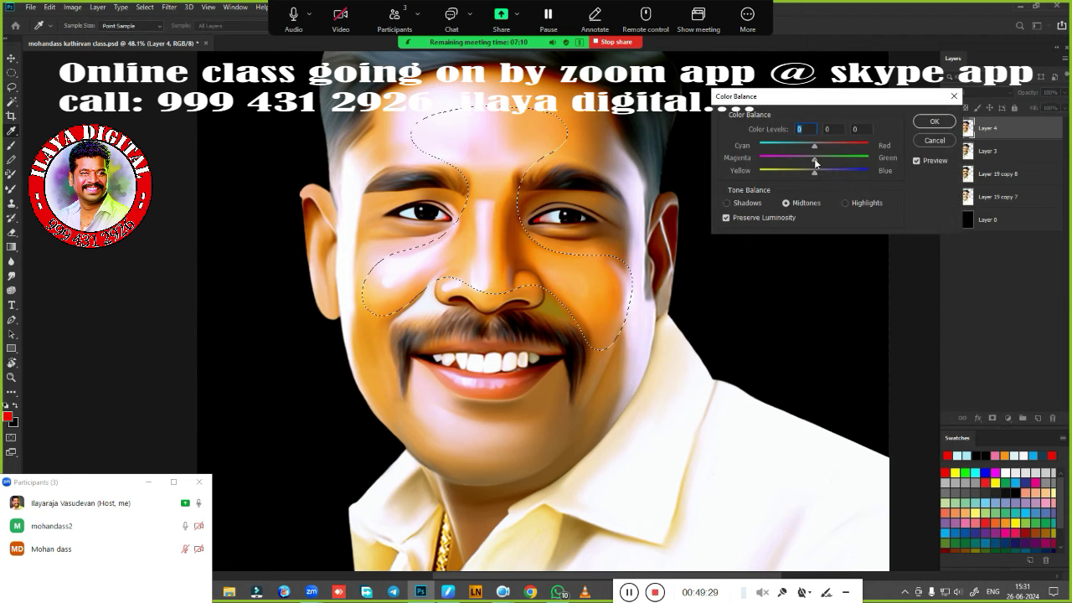
{"action": "left_click", "coordinate": [846, 202]}
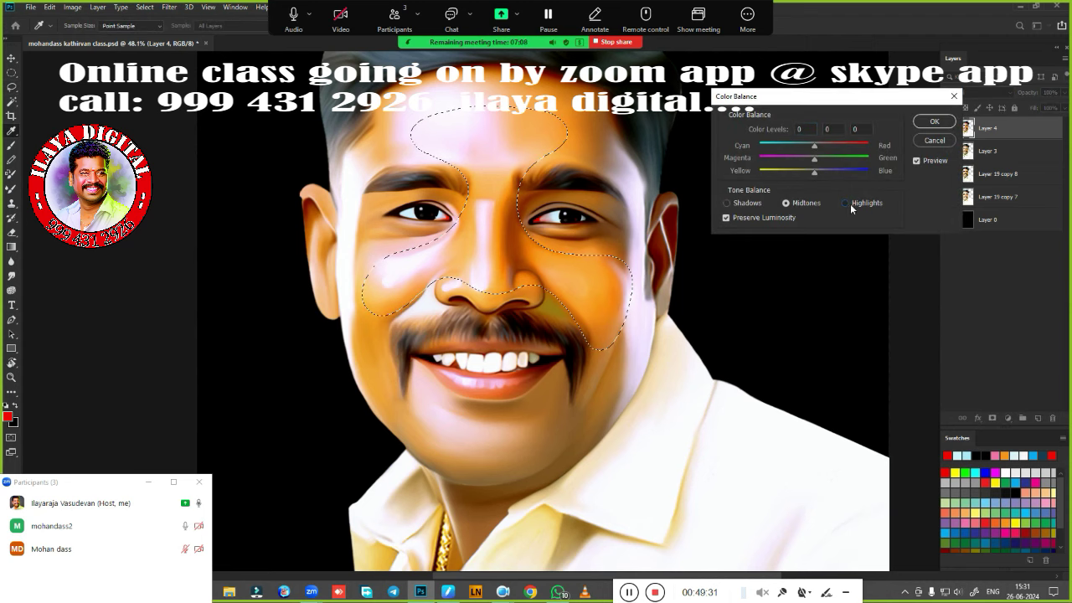
{"action": "left_click_drag", "start_coordinate": [814, 159], "coordinate": [804, 159]}
{"action": "left_click", "coordinate": [930, 123]}
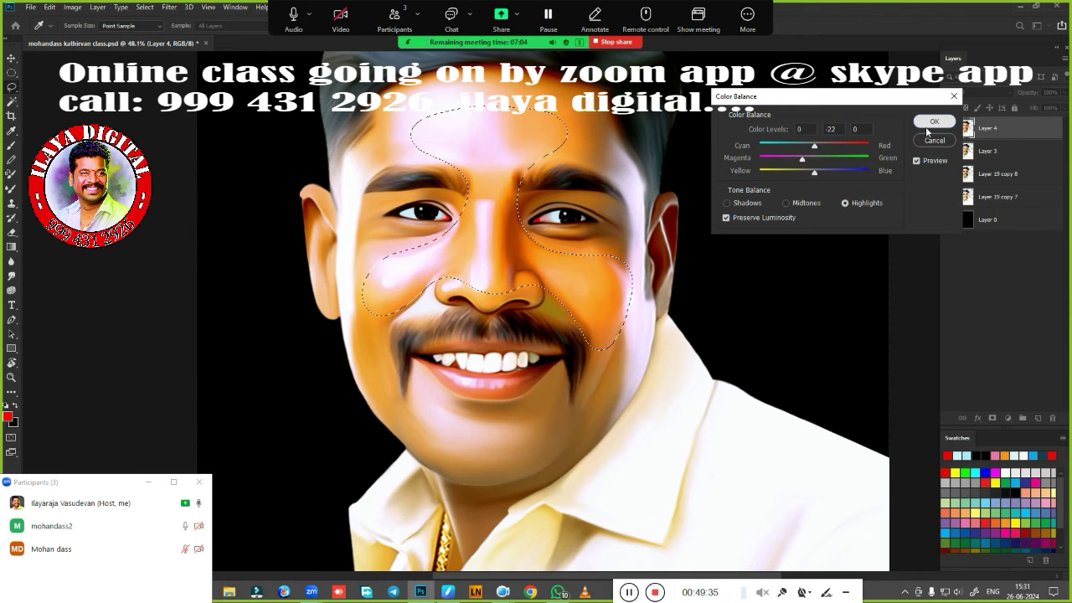
{"action": "key", "text": "ctrl+d"}
{"action": "key", "text": "ctrl+0"}
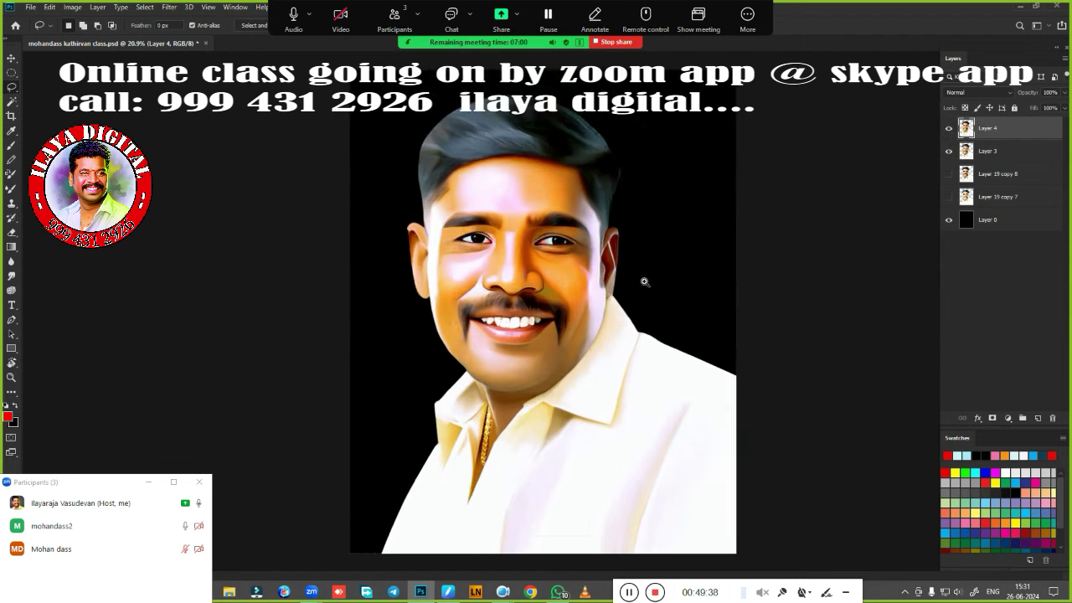
Lasso the lower face along the cheek, chin and neck, and add the mustache and mouth area.
{"action": "scroll", "coordinate": [643, 280], "scroll_direction": "up", "scroll_amount": 3}
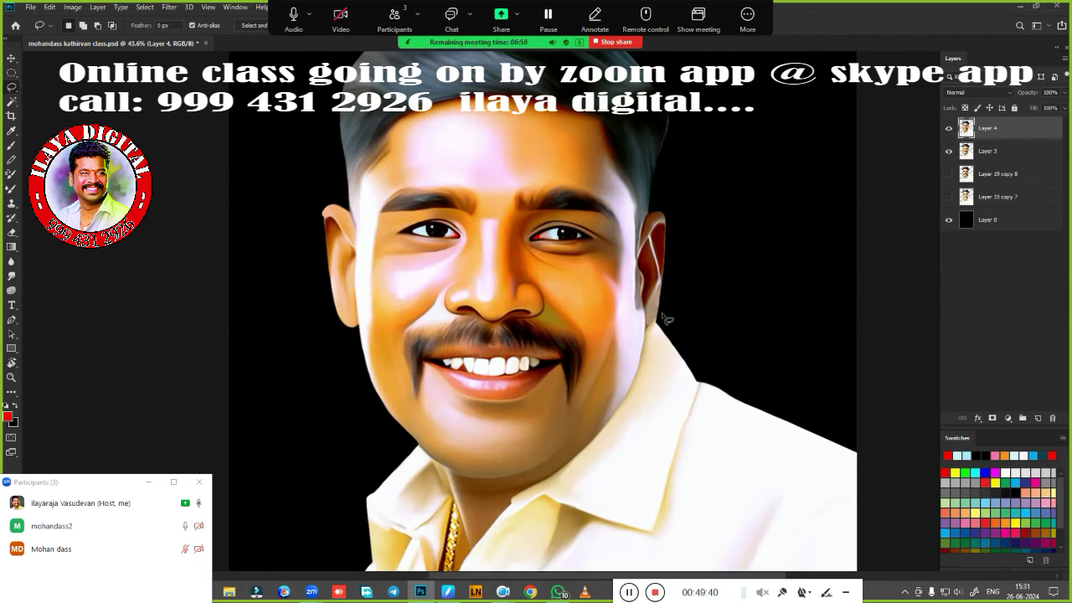
{"action": "scroll", "coordinate": [659, 374], "scroll_direction": "down", "scroll_amount": 2}
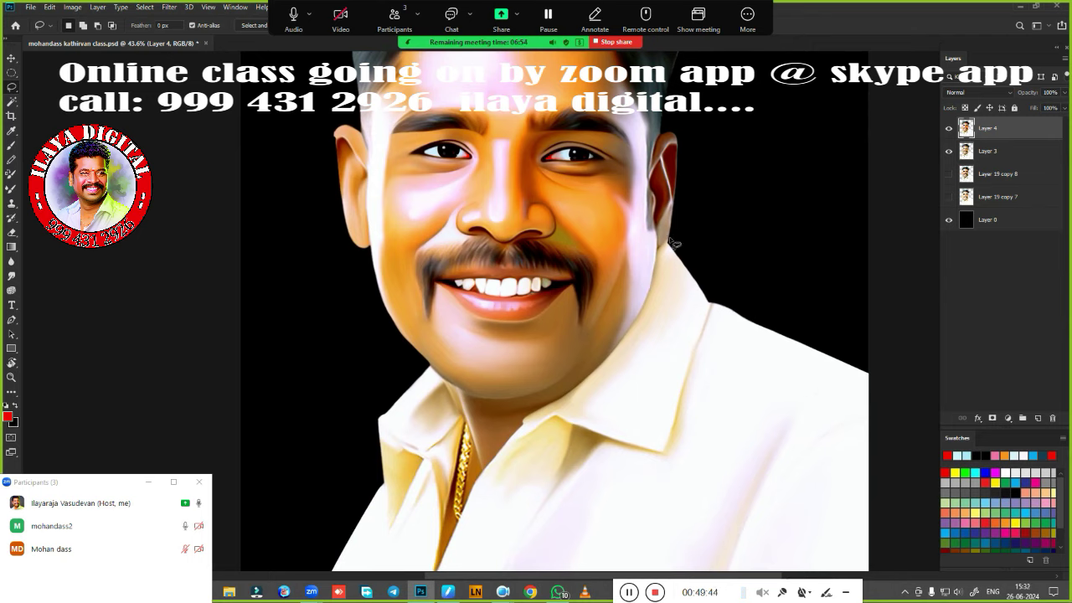
{"action": "left_click_drag", "start_coordinate": [611, 294], "coordinate": [640, 231]}
{"action": "mouse_move", "coordinate": [651, 275]}
{"action": "left_mouse_down"}
{"action": "mouse_move", "coordinate": [628, 342]}
{"action": "mouse_move", "coordinate": [504, 445]}
{"action": "mouse_move", "coordinate": [471, 420]}
{"action": "mouse_move", "coordinate": [366, 270]}
{"action": "mouse_move", "coordinate": [373, 180]}
{"action": "mouse_move", "coordinate": [431, 331]}
{"action": "mouse_move", "coordinate": [444, 313]}
{"action": "mouse_move", "coordinate": [521, 339]}
{"action": "left_mouse_up"}
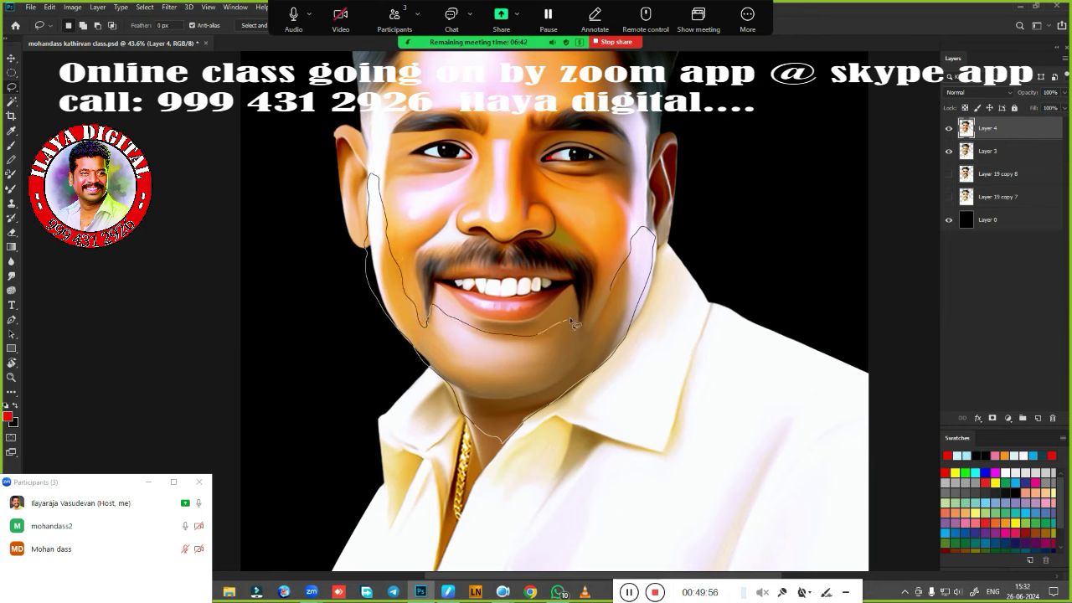
{"action": "left_click_drag", "start_coordinate": [604, 293], "coordinate": [606, 298]}
{"action": "key", "text": "shift"}
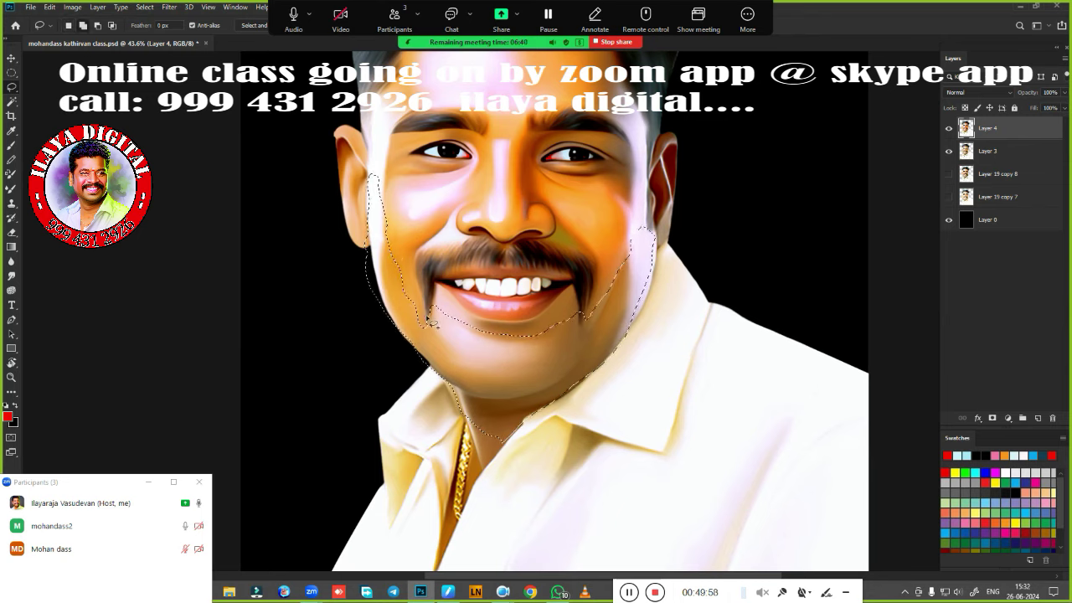
{"action": "mouse_move", "coordinate": [425, 276]}
{"action": "left_mouse_down"}
{"action": "mouse_move", "coordinate": [444, 255]}
{"action": "mouse_move", "coordinate": [549, 251]}
{"action": "mouse_move", "coordinate": [593, 281]}
{"action": "mouse_move", "coordinate": [588, 317]}
{"action": "mouse_move", "coordinate": [536, 274]}
{"action": "mouse_move", "coordinate": [459, 268]}
{"action": "mouse_move", "coordinate": [432, 286]}
{"action": "left_mouse_up"}
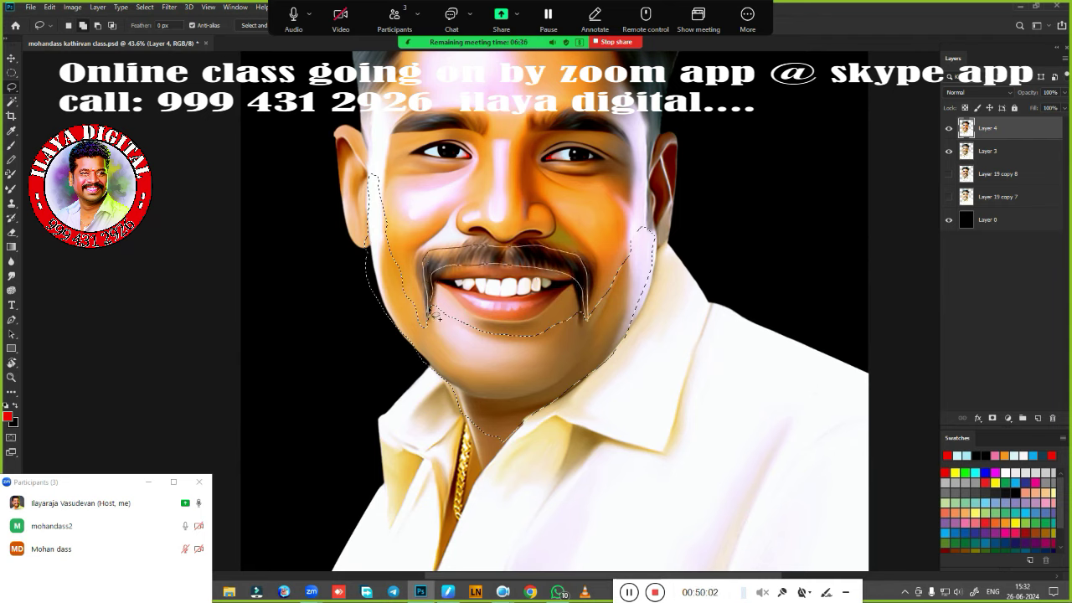
{"action": "mouse_move", "coordinate": [473, 344]}
{"action": "left_mouse_down"}
{"action": "mouse_move", "coordinate": [553, 357]}
{"action": "mouse_move", "coordinate": [555, 382]}
{"action": "left_mouse_up"}
Feather the selection 50 px, shift its midtone Color Balance about +24 toward green, then deselect.
{"action": "key", "text": "shift+F6"}
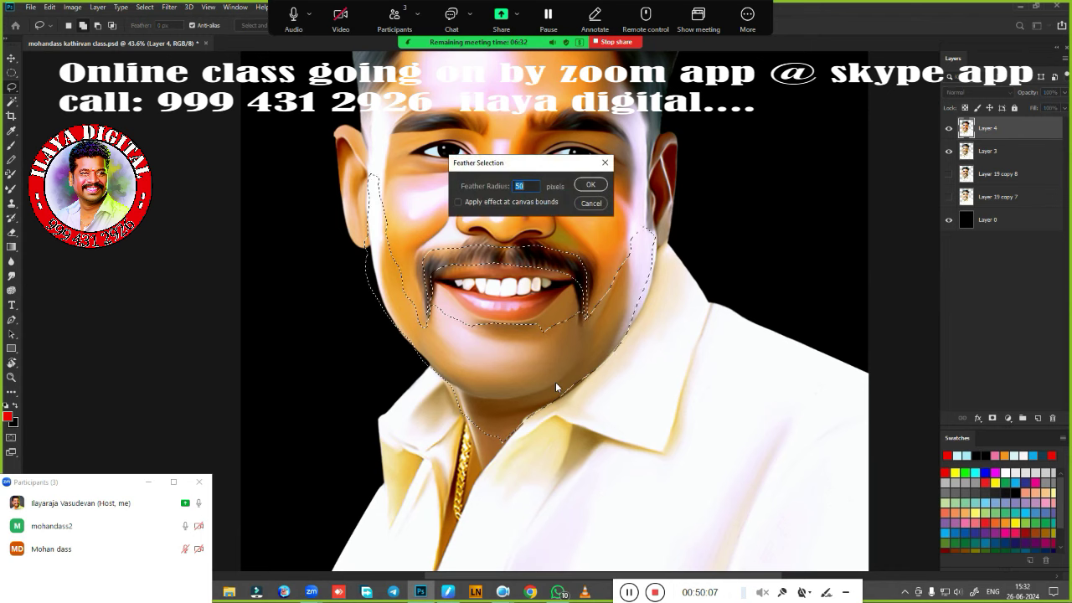
{"action": "key", "text": "Return"}
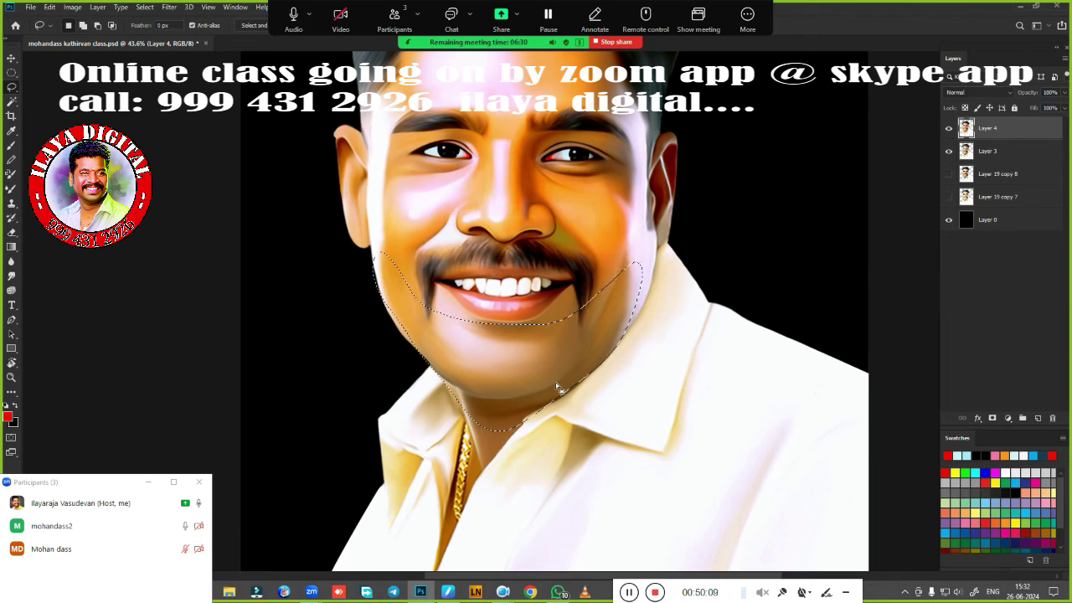
{"action": "key", "text": "ctrl+b"}
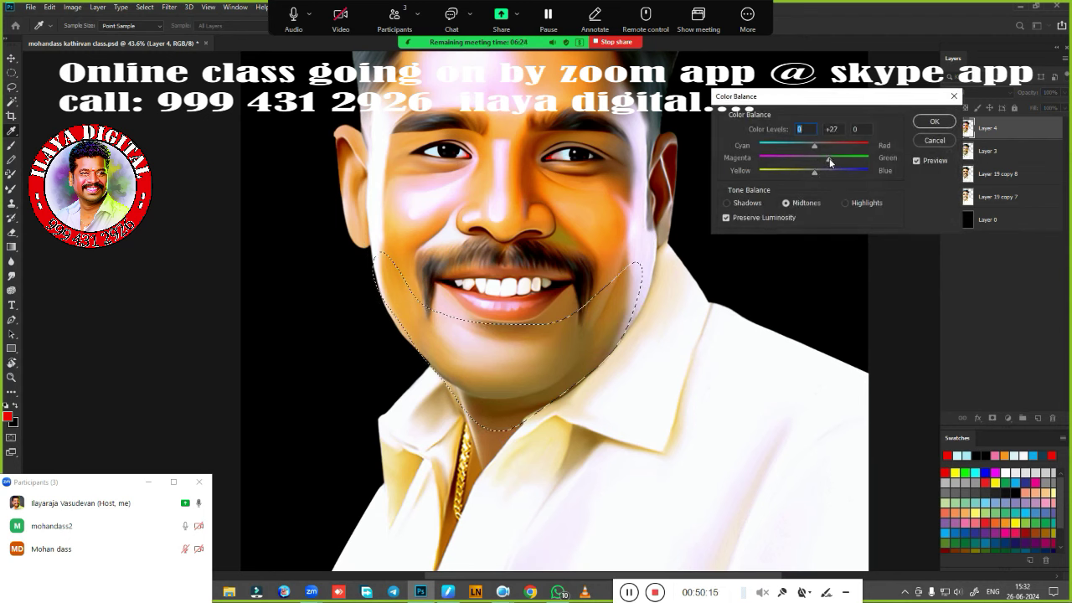
{"action": "left_click_drag", "start_coordinate": [829, 158], "coordinate": [810, 172]}
{"action": "left_click", "coordinate": [935, 122]}
{"action": "key", "text": "ctrl+d"}
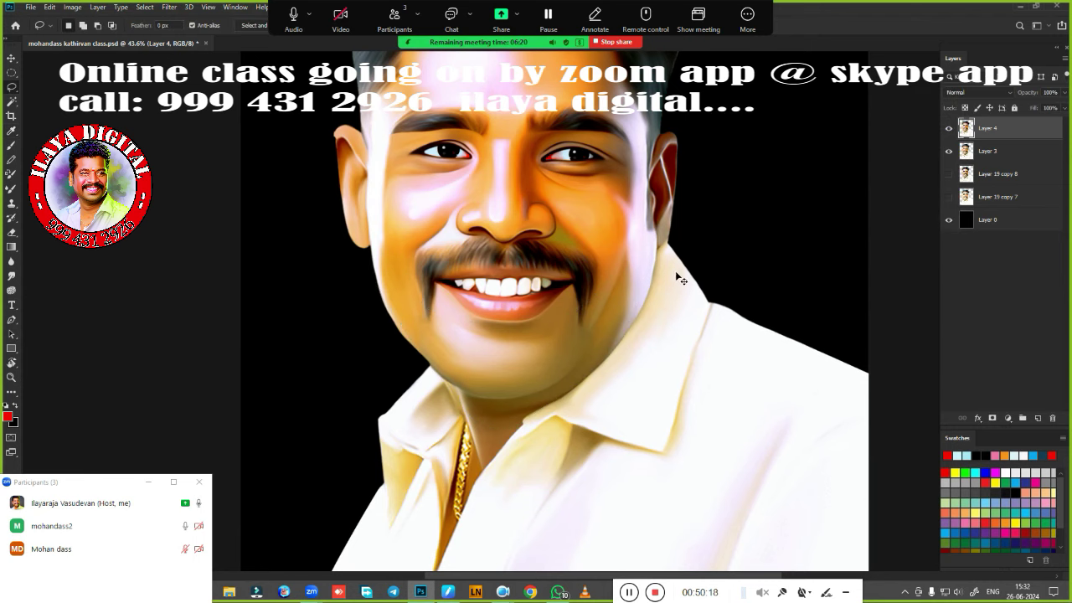
Fit the portrait on screen and toggle Layer 4 off and on to compare.
{"action": "key", "text": "ctrl+0"}
{"action": "scroll", "coordinate": [639, 349], "scroll_direction": "up", "scroll_amount": 3}
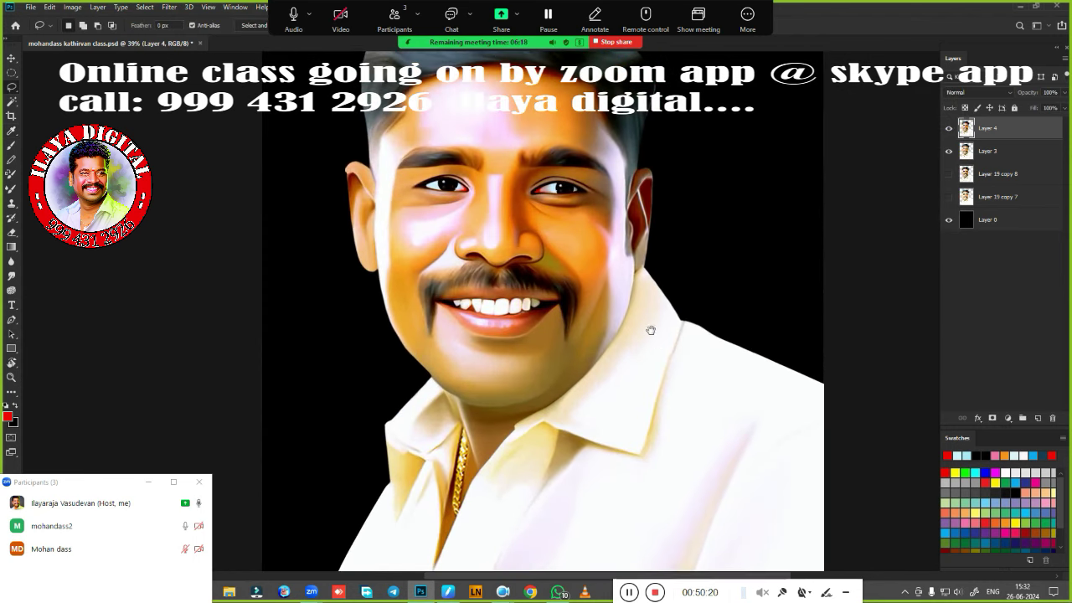
{"action": "scroll", "coordinate": [651, 360], "scroll_direction": "down", "scroll_amount": 1}
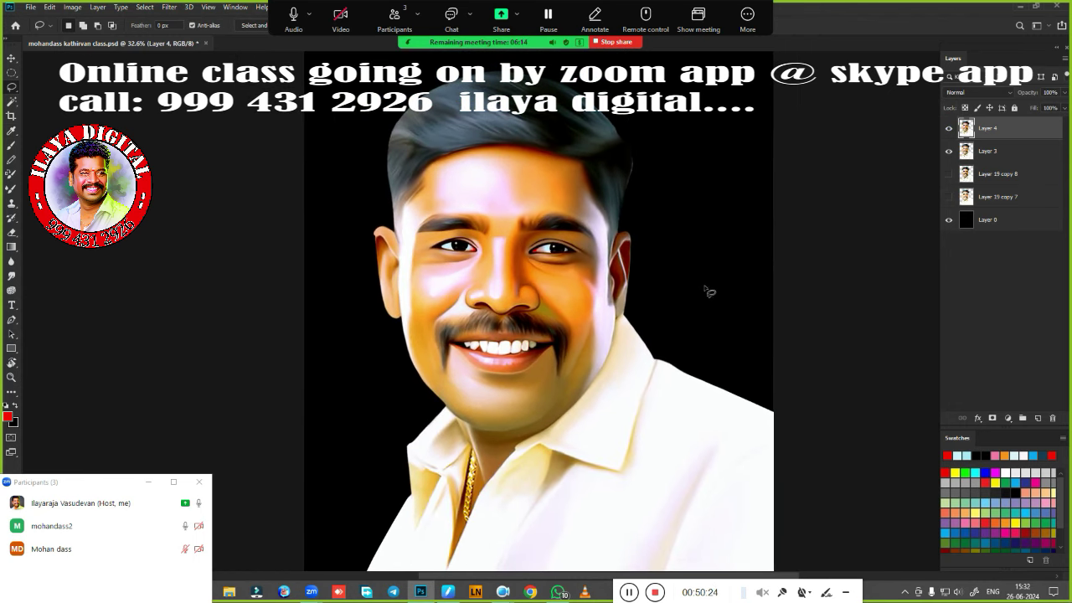
{"action": "scroll", "coordinate": [676, 292], "scroll_direction": "down", "scroll_amount": 1}
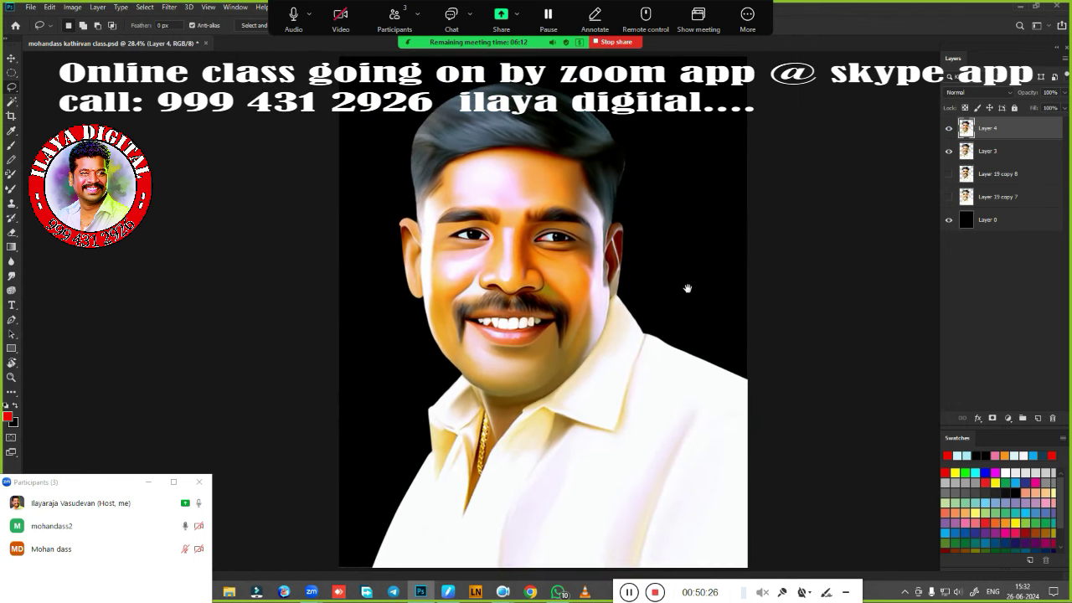
{"action": "left_click", "coordinate": [949, 128]}
{"action": "left_click", "coordinate": [949, 129]}
{"action": "scroll", "coordinate": [617, 281], "scroll_direction": "up", "scroll_amount": 3}
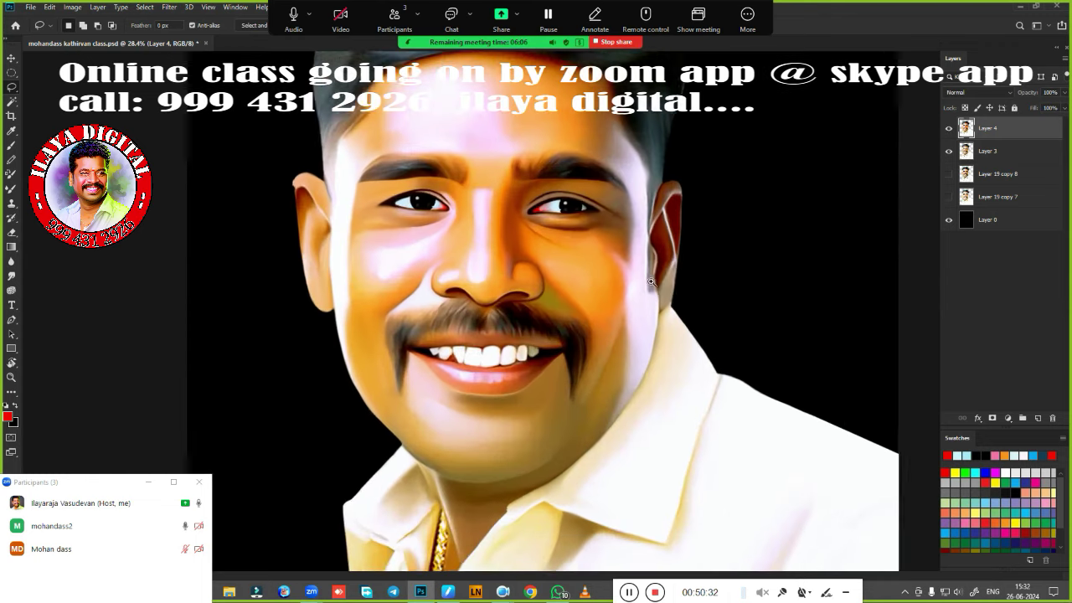
{"action": "scroll", "coordinate": [621, 287], "scroll_direction": "down", "scroll_amount": 2}
In Selective Color, add cyan and remove yellow in the Reds.
{"action": "key", "text": "alt+i"}
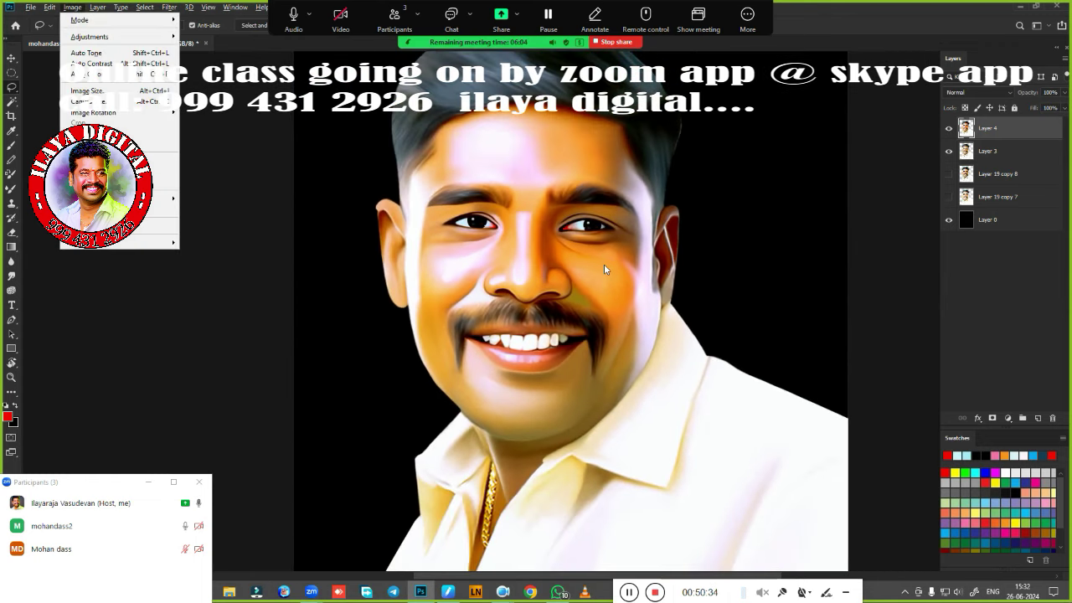
{"action": "key", "text": "j"}
{"action": "key", "text": "s"}
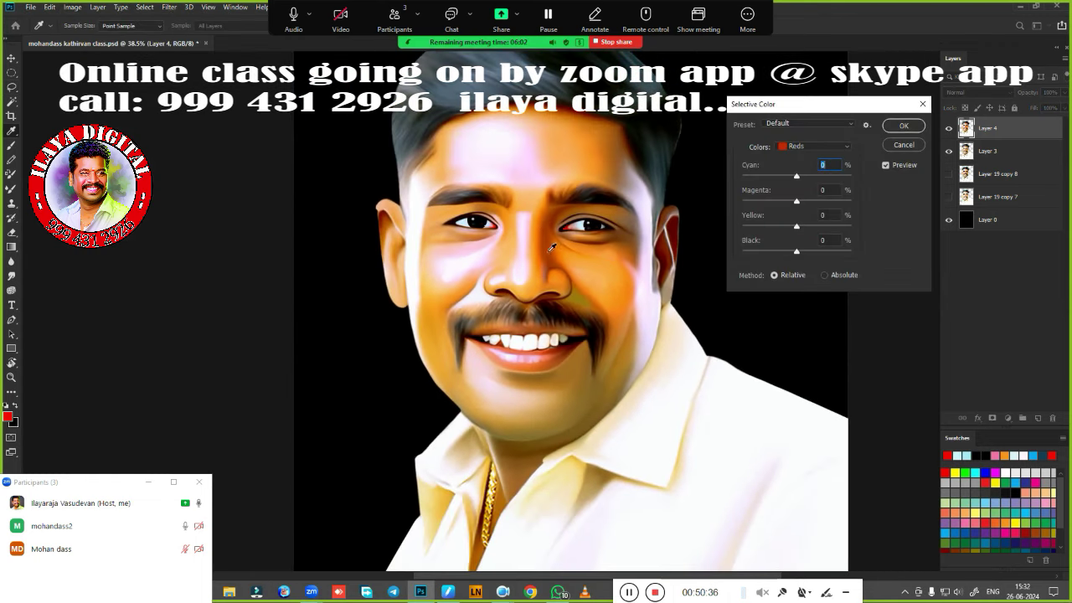
{"action": "mouse_move", "coordinate": [795, 177]}
{"action": "left_mouse_down"}
{"action": "mouse_move", "coordinate": [745, 177]}
{"action": "mouse_move", "coordinate": [785, 177]}
{"action": "left_mouse_up"}
{"action": "left_click", "coordinate": [797, 177]}
{"action": "left_click_drag", "start_coordinate": [796, 178], "coordinate": [837, 180]}
{"action": "mouse_move", "coordinate": [796, 228]}
{"action": "left_mouse_down"}
{"action": "mouse_move", "coordinate": [742, 236]}
{"action": "mouse_move", "coordinate": [778, 234]}
{"action": "left_mouse_up"}
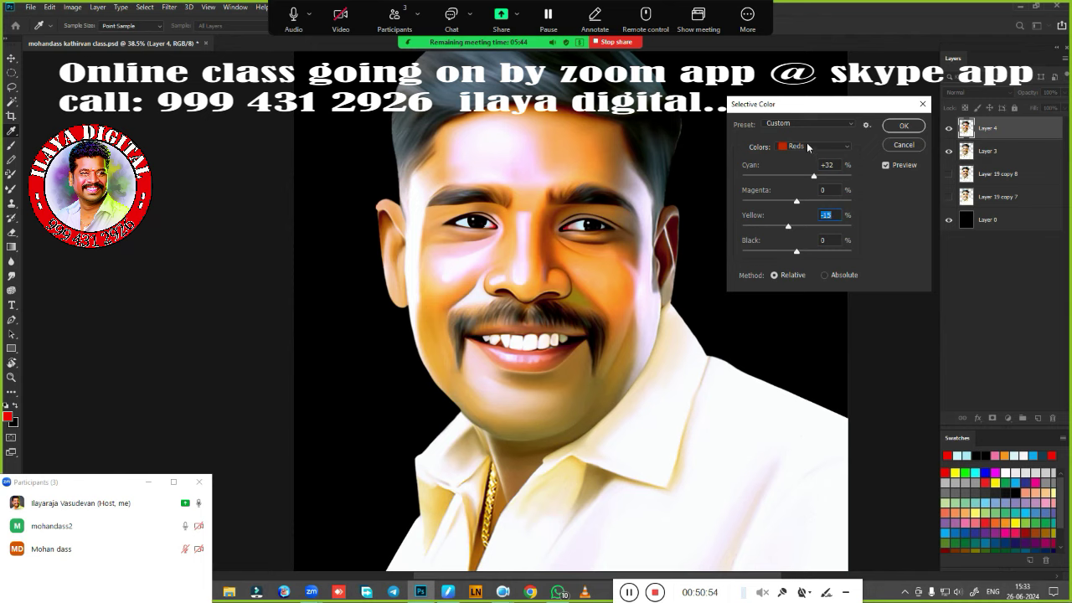
Lower Whites yellow to about −41 and raise Blacks black to +11, then apply.
{"action": "left_click", "coordinate": [807, 146]}
{"action": "left_click", "coordinate": [795, 209]}
{"action": "mouse_move", "coordinate": [796, 227]}
{"action": "left_mouse_down"}
{"action": "mouse_move", "coordinate": [736, 229]}
{"action": "mouse_move", "coordinate": [851, 228]}
{"action": "mouse_move", "coordinate": [752, 241]}
{"action": "left_mouse_up"}
{"action": "left_click", "coordinate": [808, 146]}
{"action": "left_click", "coordinate": [796, 242]}
{"action": "left_click_drag", "start_coordinate": [803, 253], "coordinate": [805, 248]}
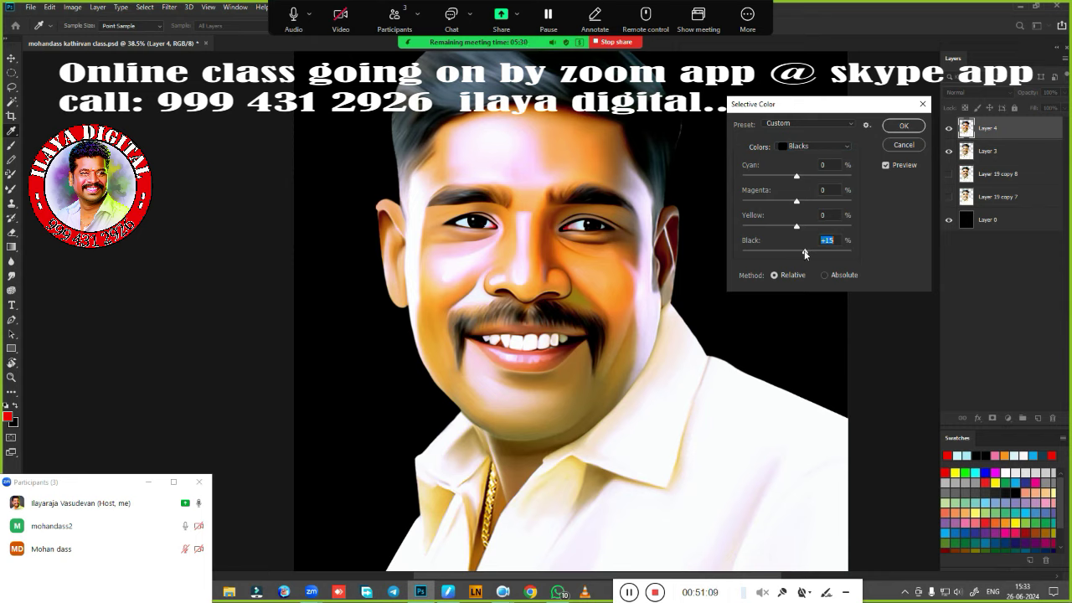
{"action": "left_click", "coordinate": [903, 125]}
{"action": "key", "text": "l"}
{"action": "scroll", "coordinate": [720, 268], "scroll_direction": "down", "scroll_amount": 2}
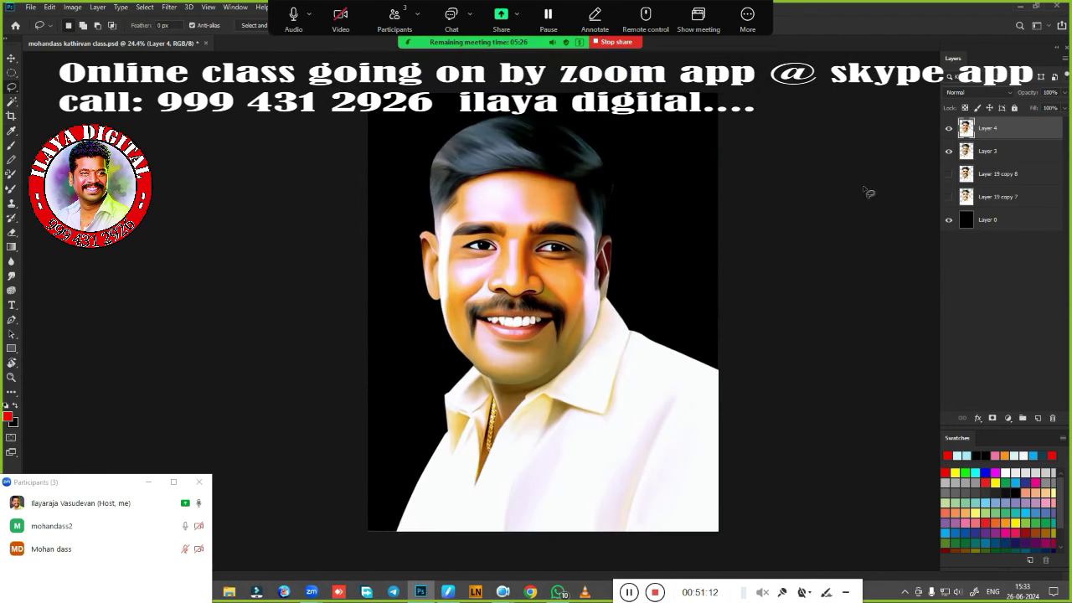
Compare the portrait with Layer 4 hidden and shown, leave it visible, and start saving with Ctrl+S.
{"action": "left_click", "coordinate": [947, 129]}
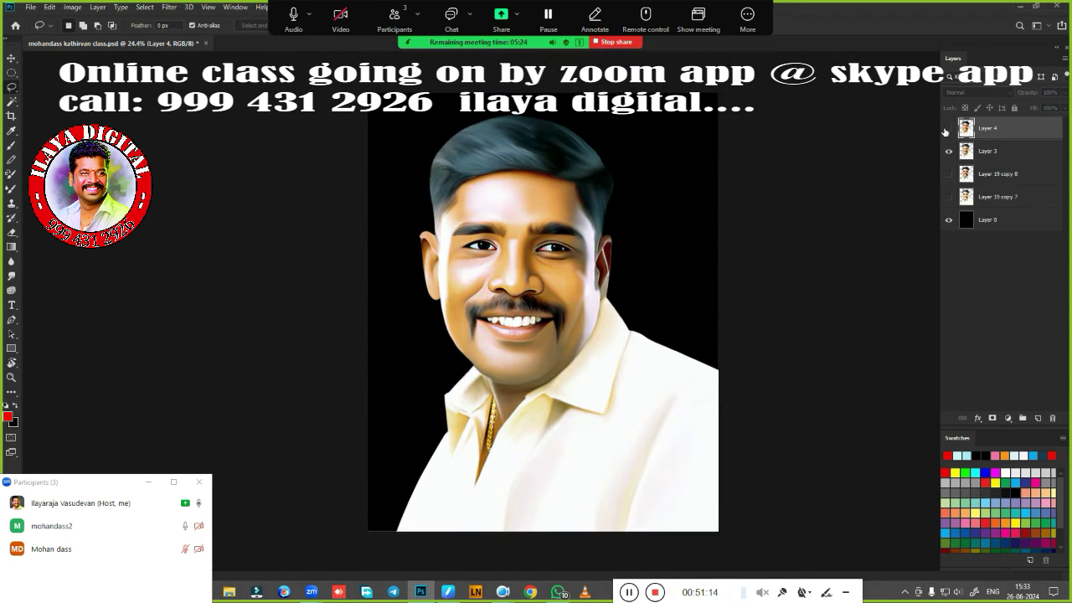
{"action": "left_click", "coordinate": [947, 129]}
{"action": "left_click", "coordinate": [945, 131]}
{"action": "left_click", "coordinate": [947, 129]}
{"action": "left_click", "coordinate": [948, 129]}
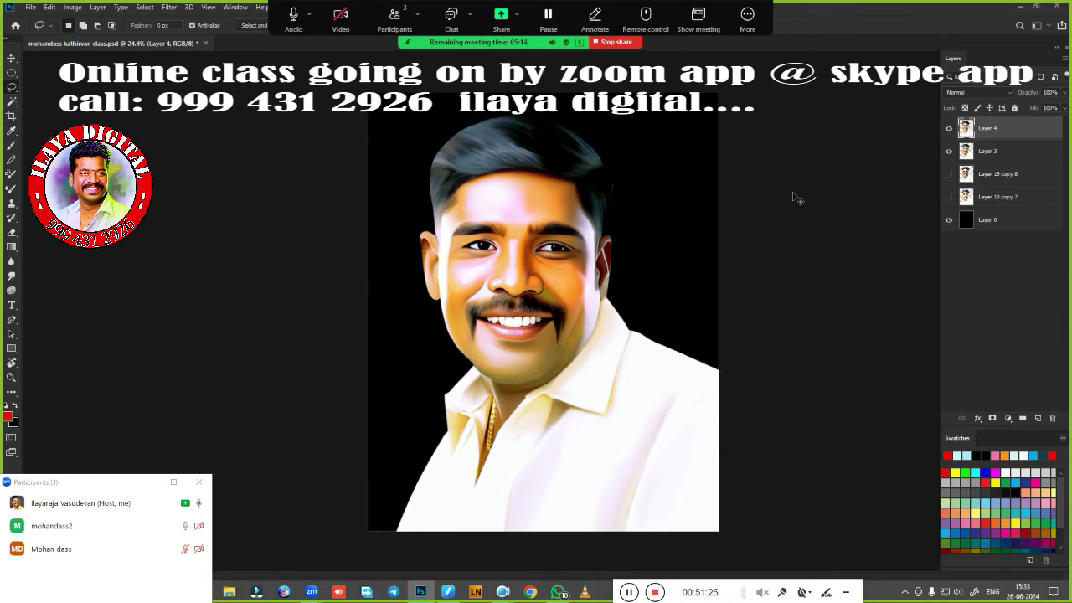
{"action": "key", "text": "ctrl+s"}
Save the portrait as a PSD on Local Disk F, overwriting the existing file of the same name.
{"action": "key", "text": "ctrl+alt+s"}
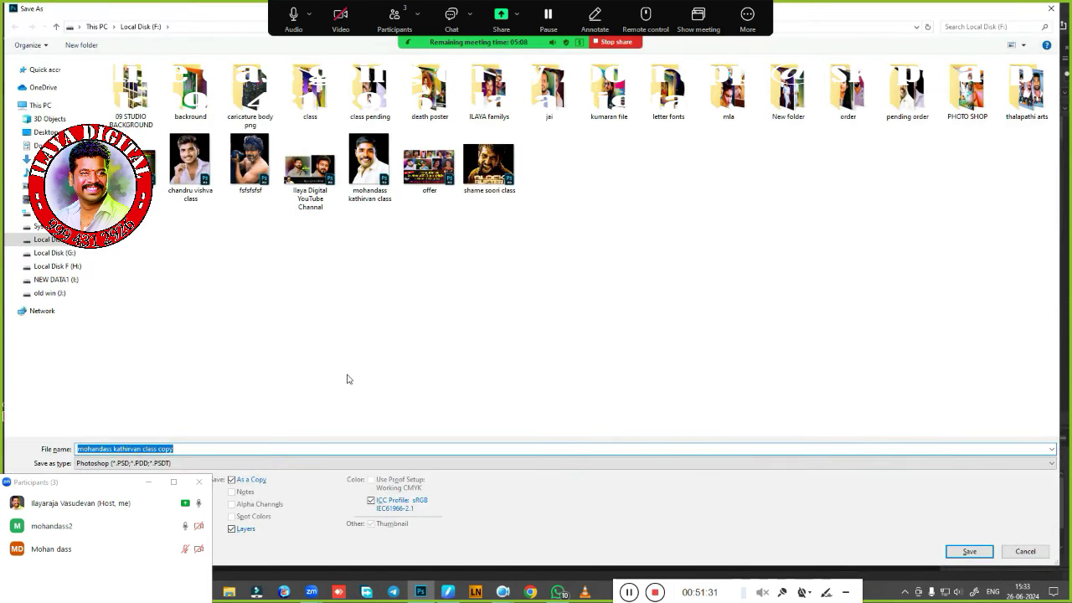
{"action": "left_click", "coordinate": [375, 157]}
{"action": "left_click", "coordinate": [968, 551]}
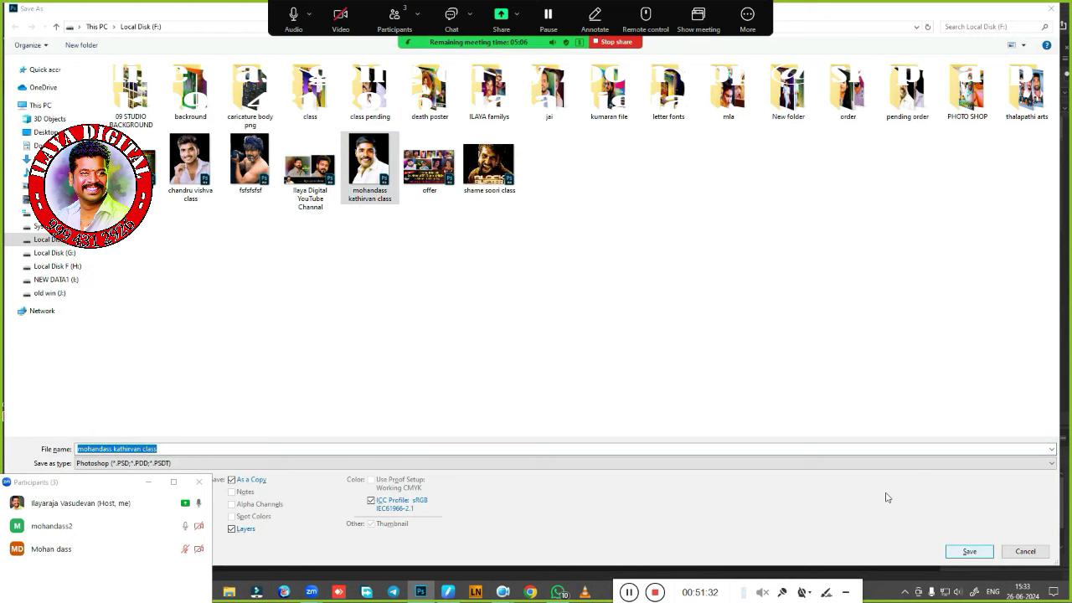
{"action": "left_click", "coordinate": [561, 296]}
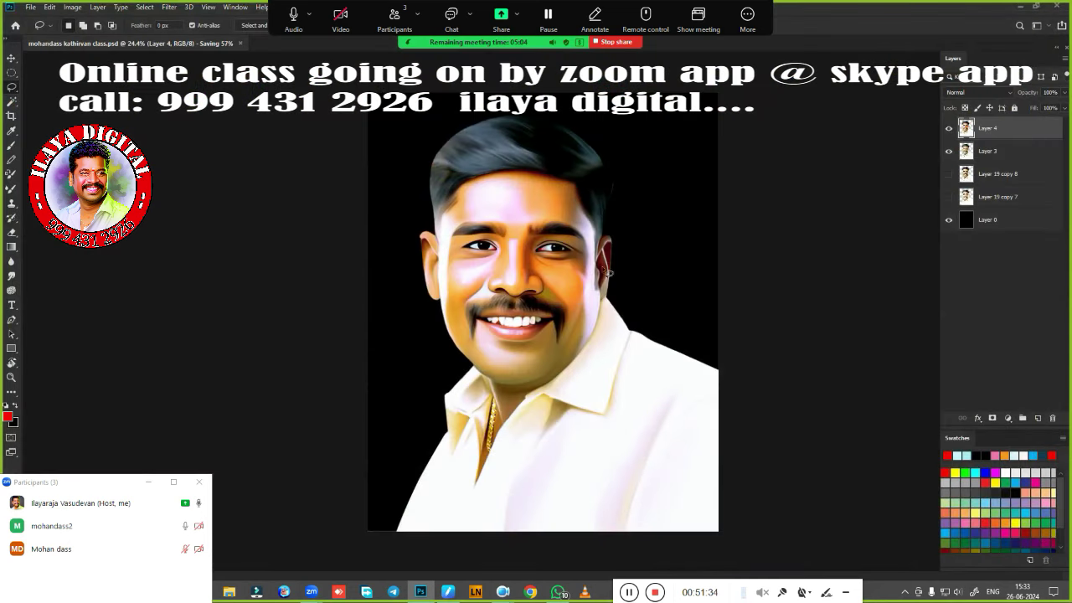